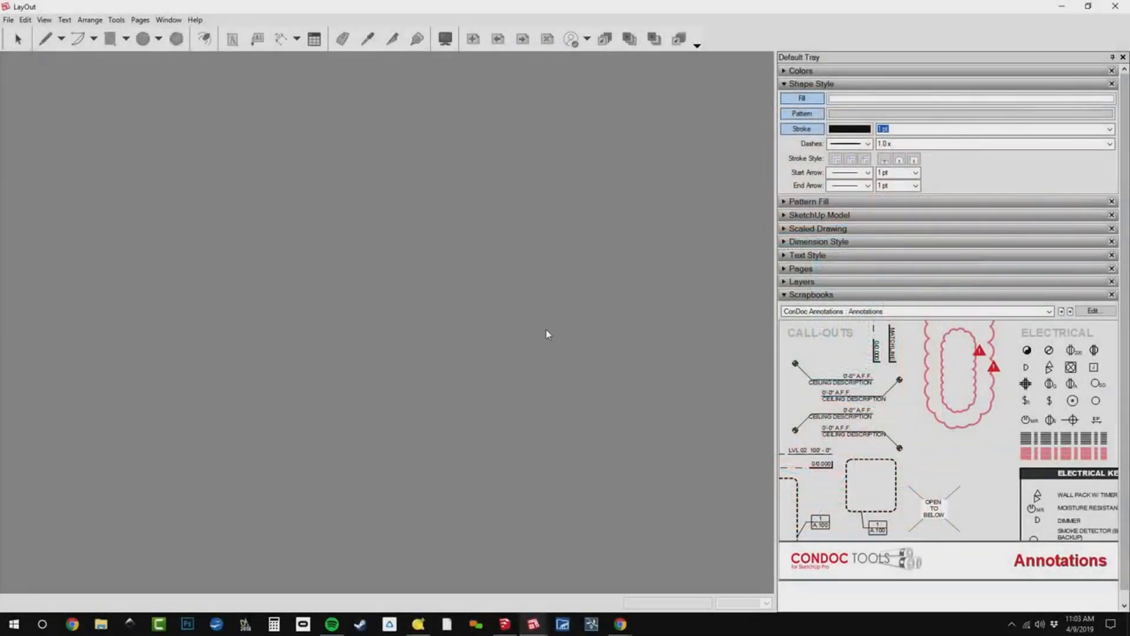
Create a new document from the plain paper Letter Landscape template.
key("ctrl+n")
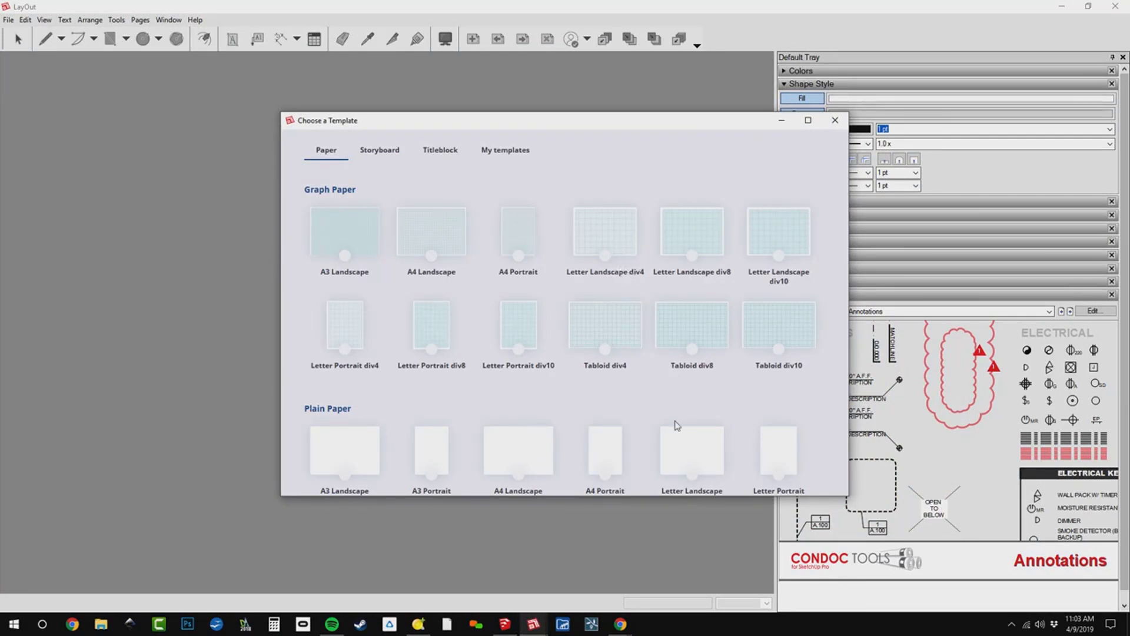
left_click(686, 448)
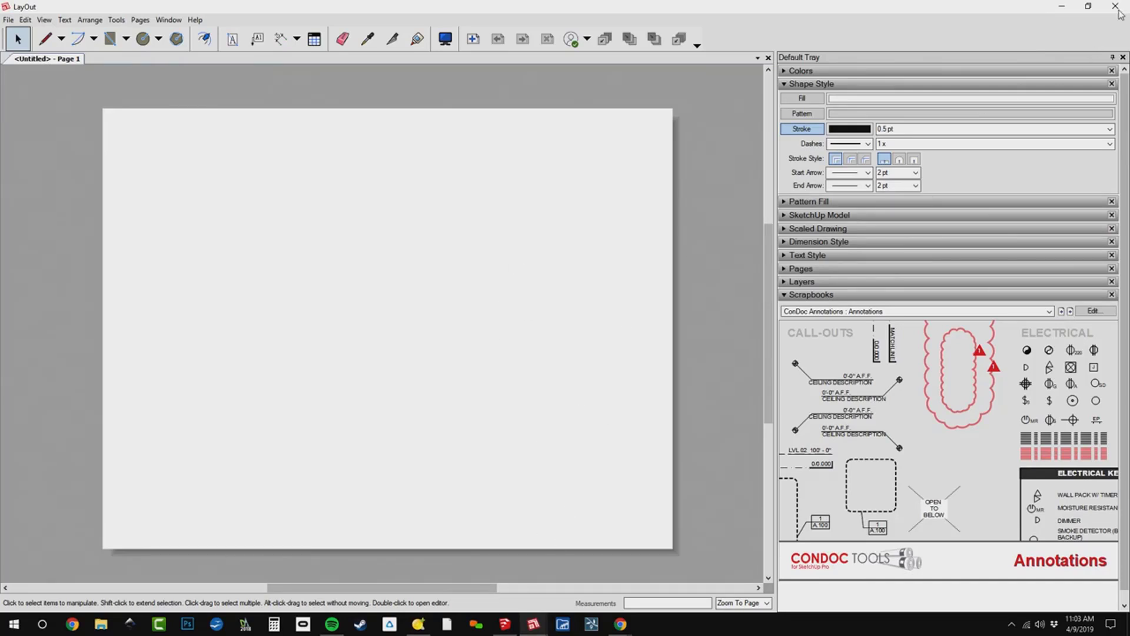
key("alt+Tab")
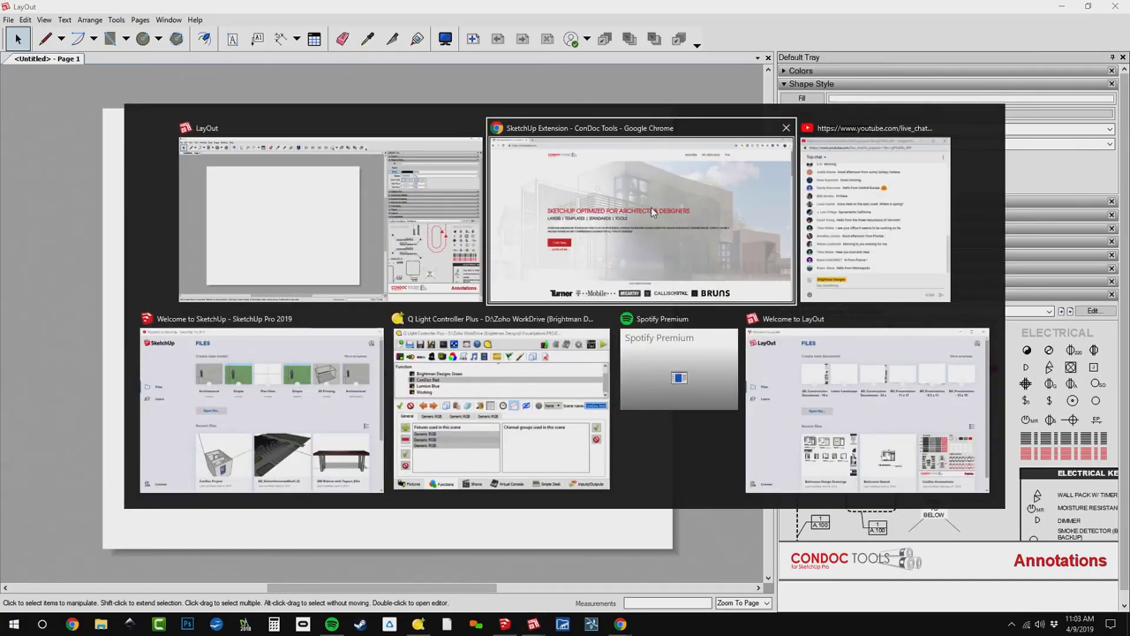
key("alt+Tab")
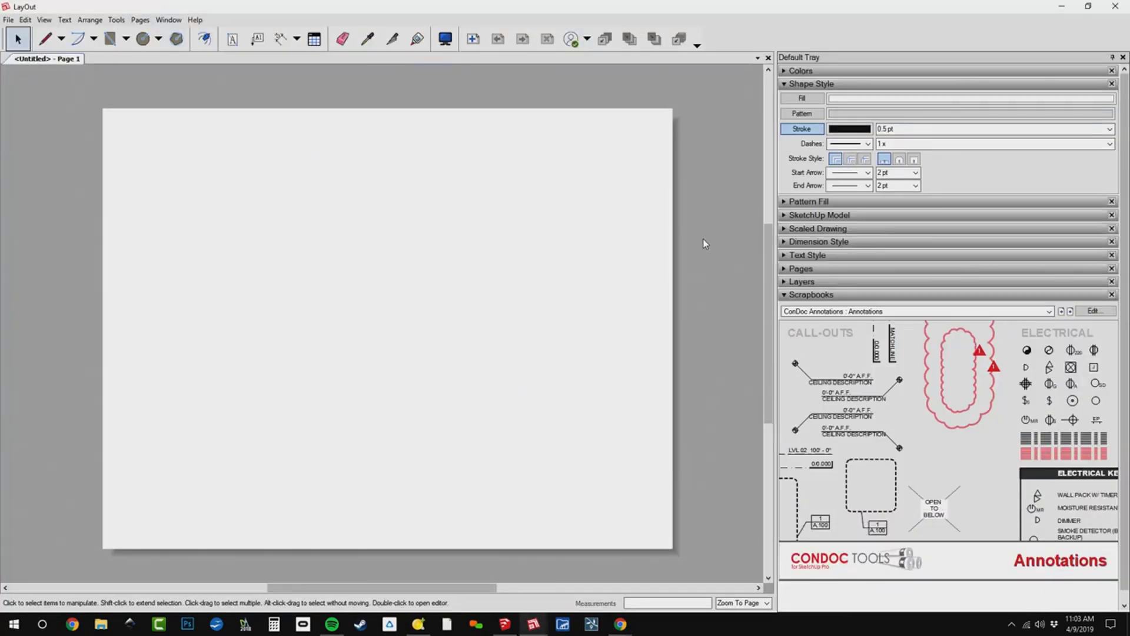
key("alt+Tab")
left_click(640, 382)
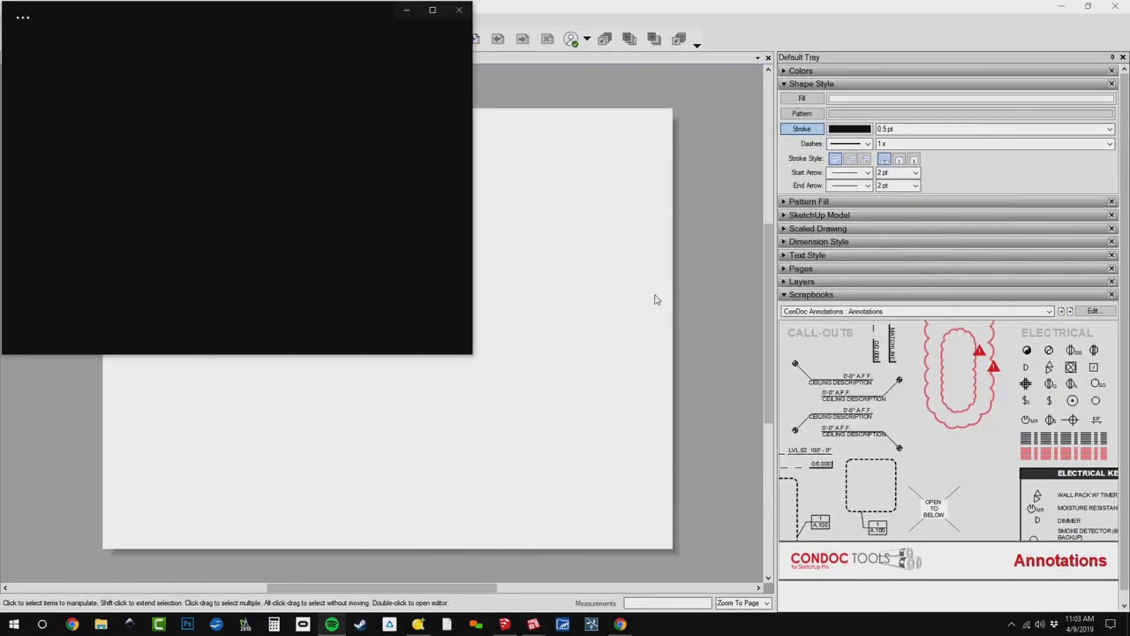
left_click(458, 10)
key("alt+Tab")
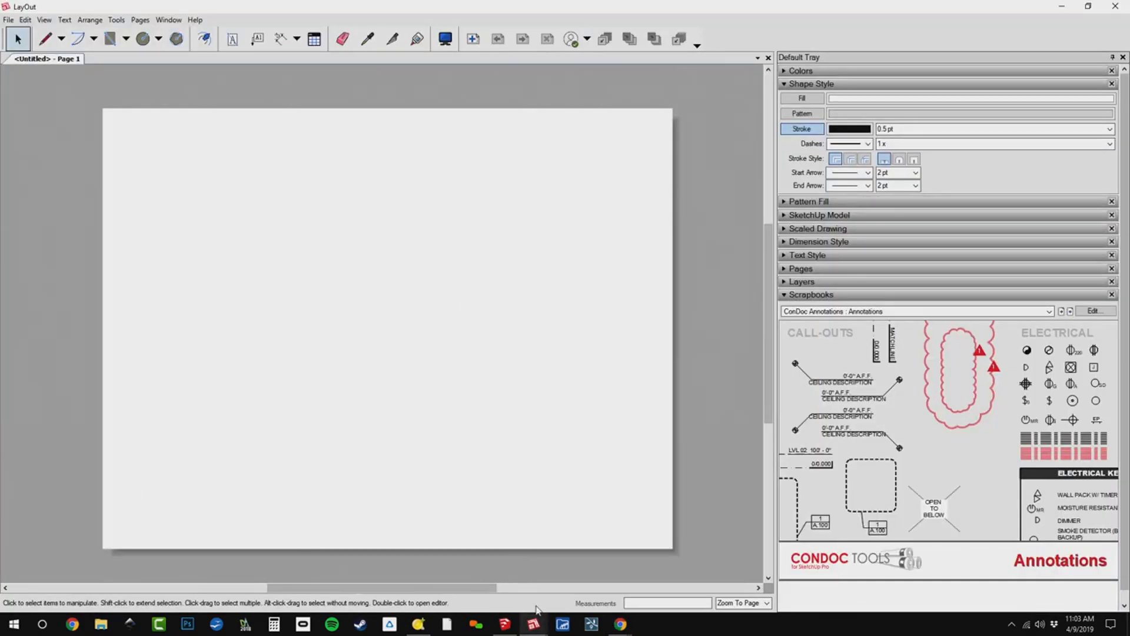
Bring up the Welcome to LayOut window, look over its templates and recent files, and close it.
left_click(535, 623)
left_click(596, 574)
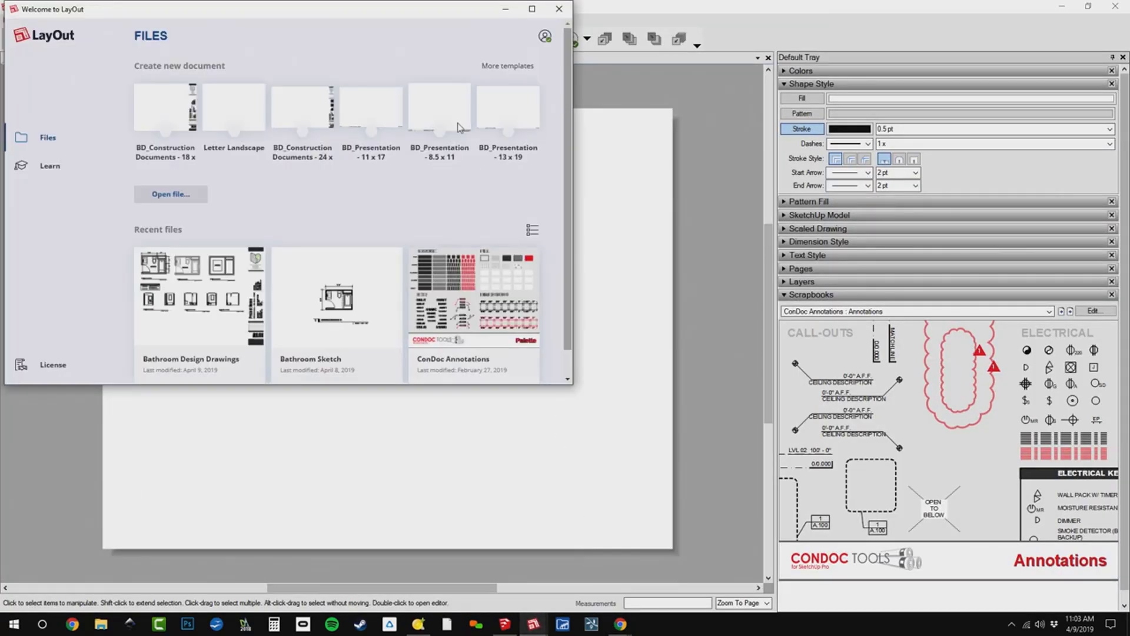
left_click_drag(449, 20, 554, 126)
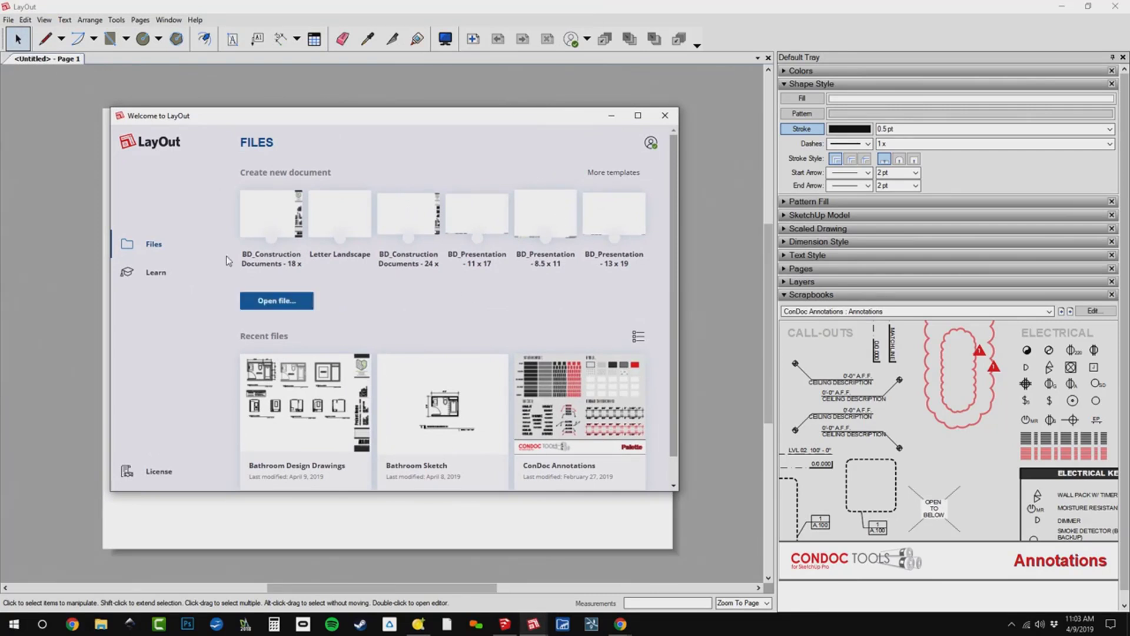
left_click(664, 115)
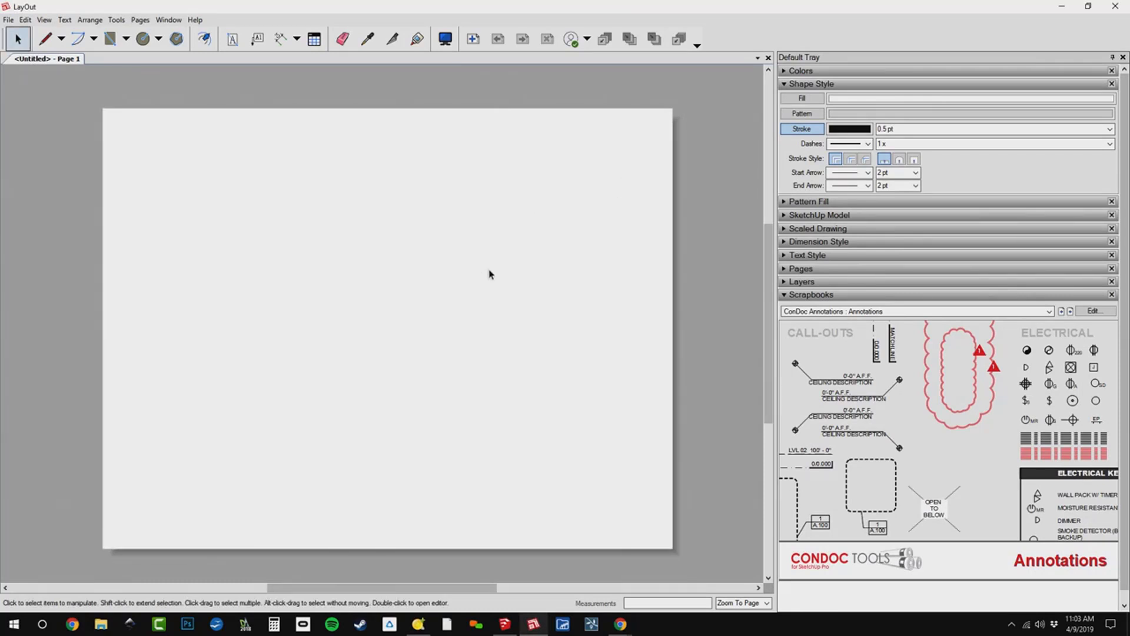
Browse the ConDoc Annotations scrapbook pages and show the Building Elements page.
left_click(1070, 312)
left_click(1062, 312)
left_click(1062, 312)
left_click(1062, 312)
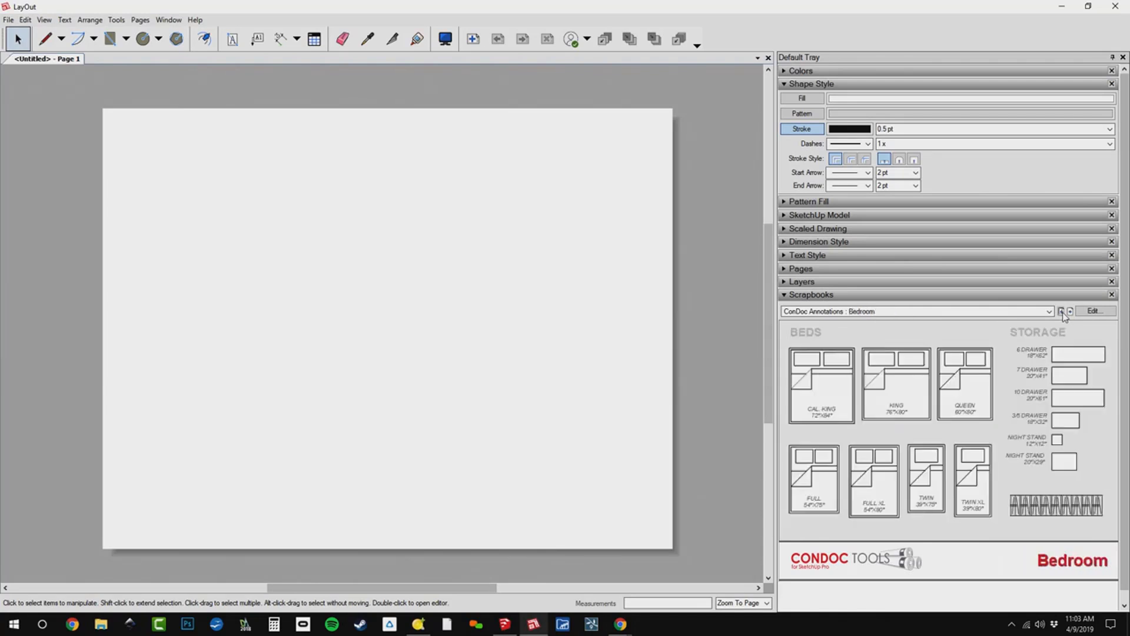
left_click(1062, 312)
left_click(1062, 312)
left_click(1062, 312)
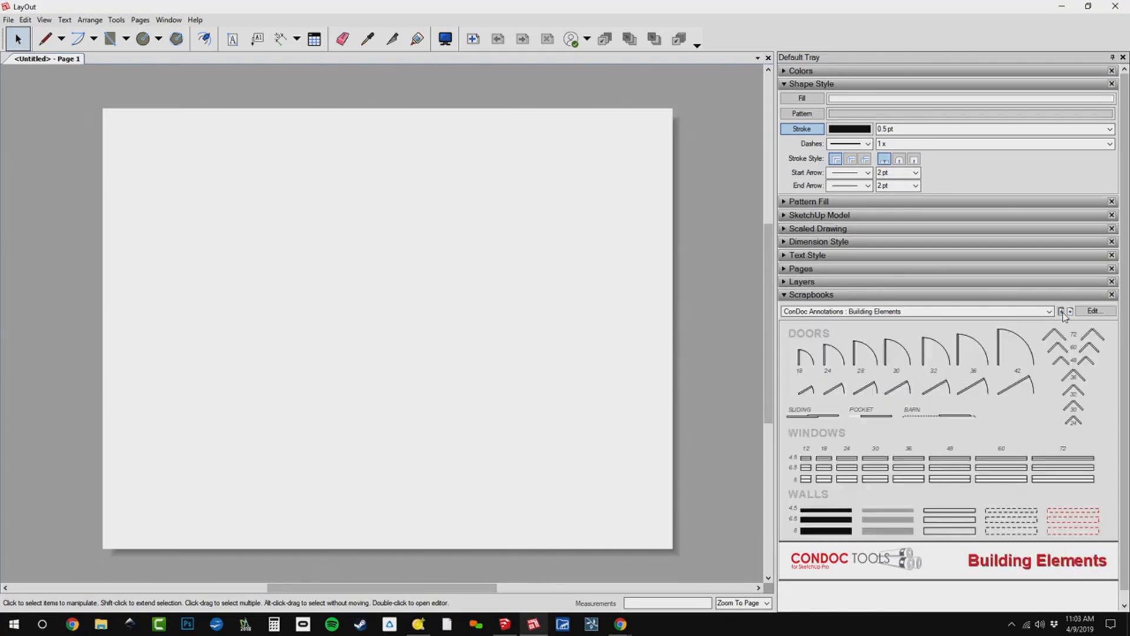
left_click(1062, 312)
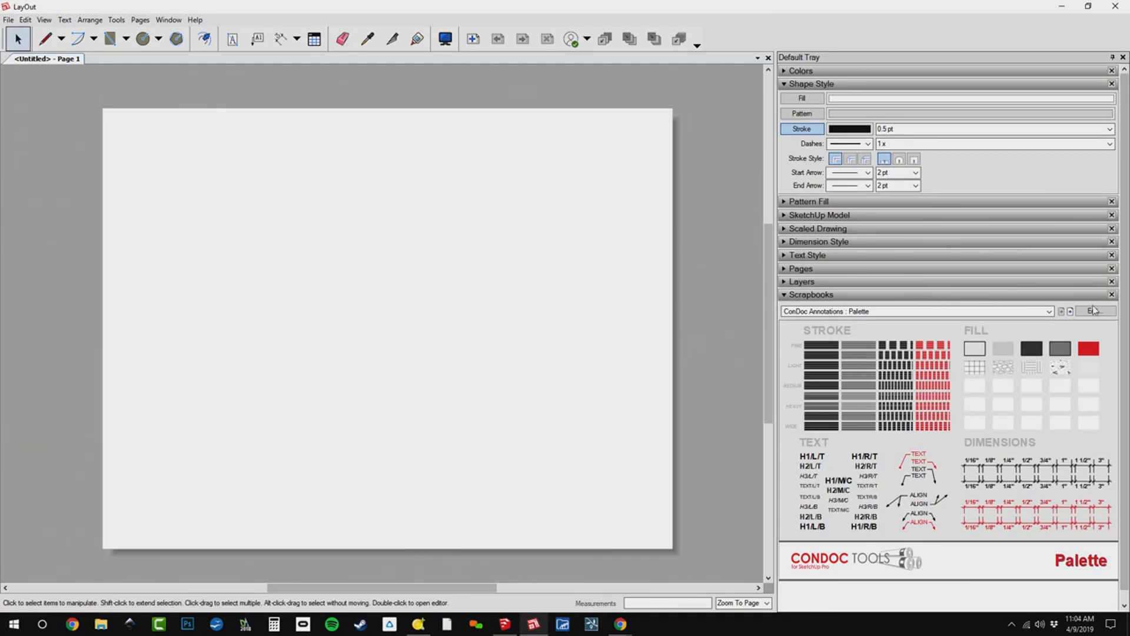
left_click(1070, 311)
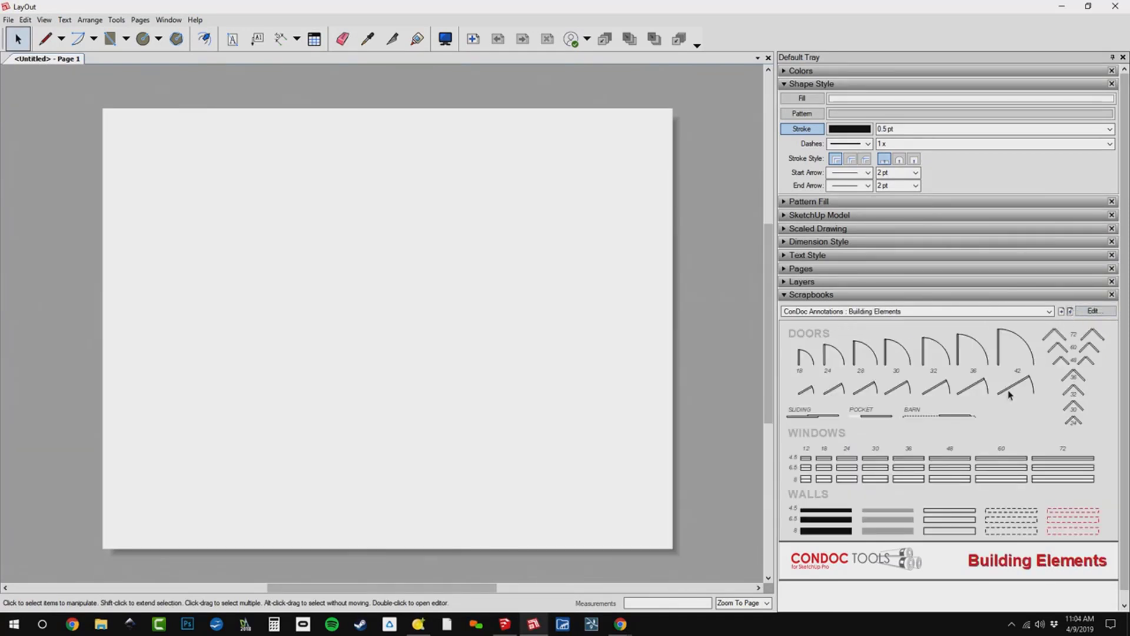
Place the solid black 4.5 wall from the scrapbook in the upper middle of the page.
left_click(849, 515)
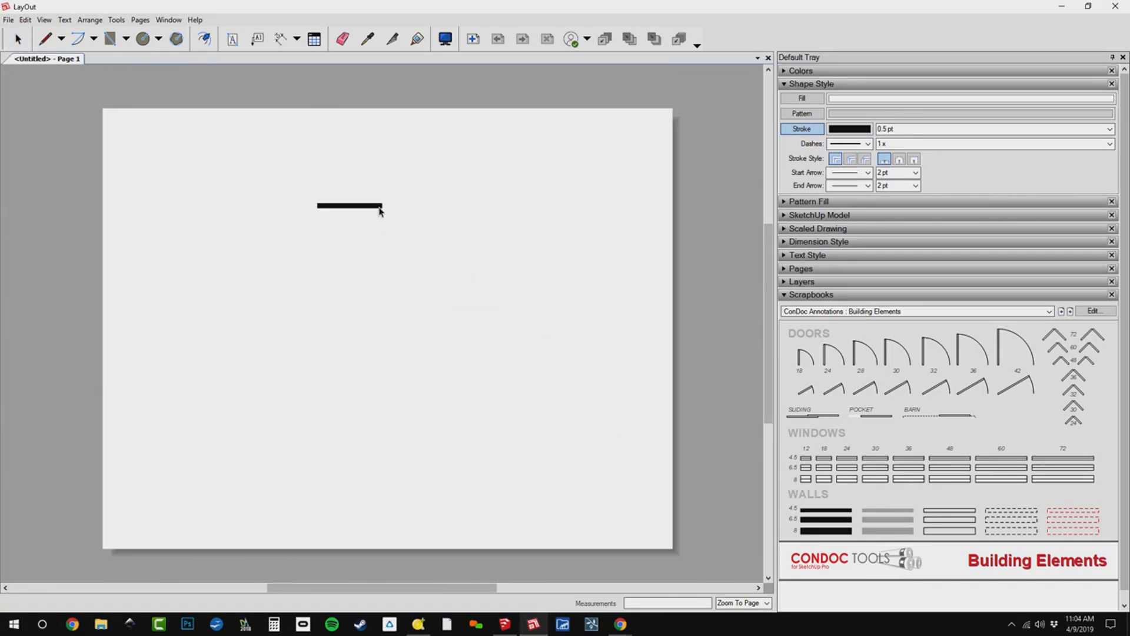
left_click(379, 211)
key("Escape")
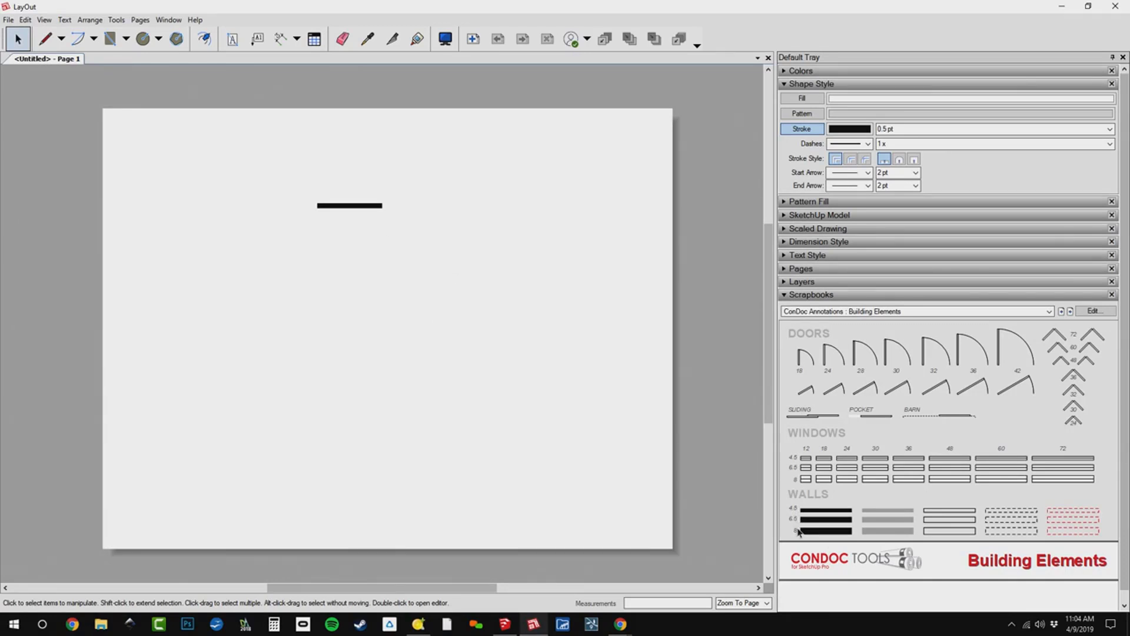
Stretch the placed wall horizontally to a length of 9'.
scroll(397, 206, "up", 4)
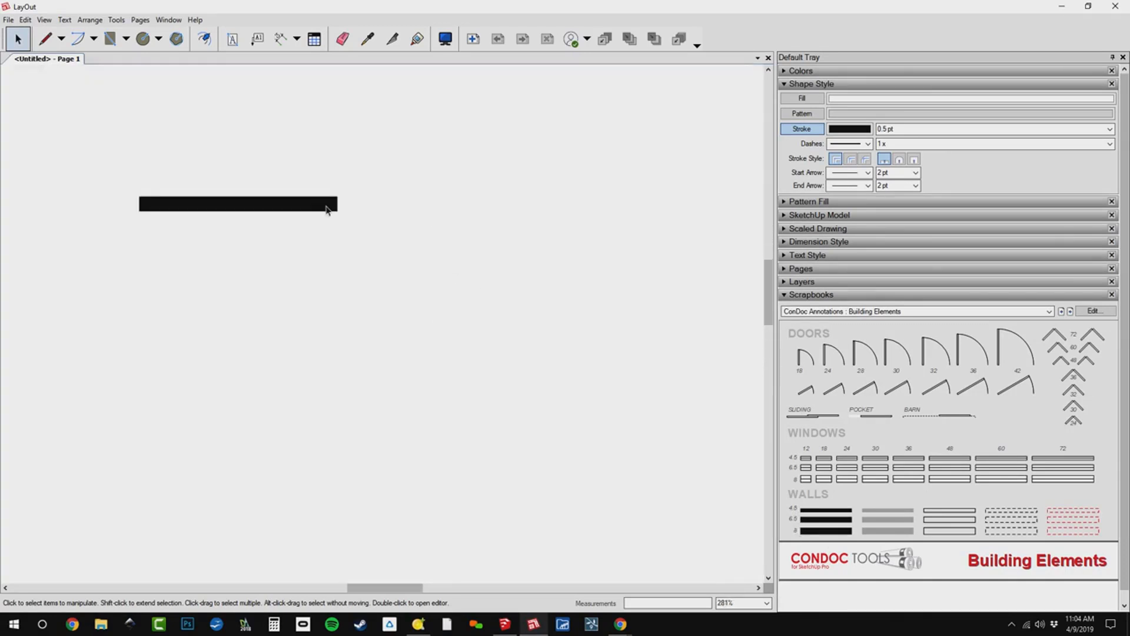
left_click(328, 206)
scroll(127, 170, "up", 5)
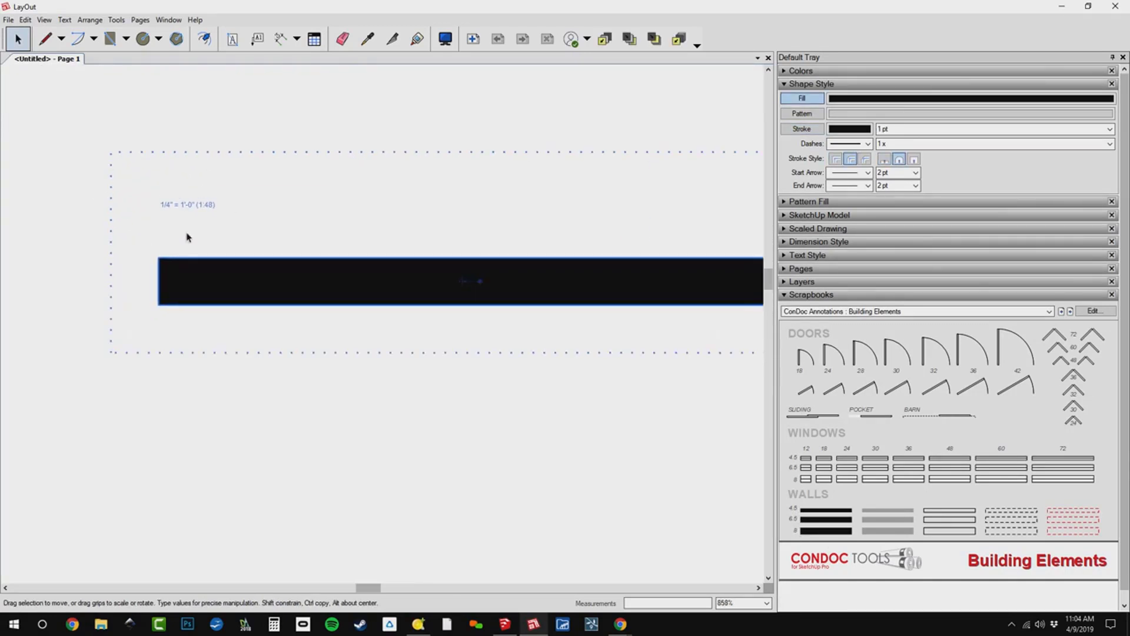
scroll(253, 229, "down", 3)
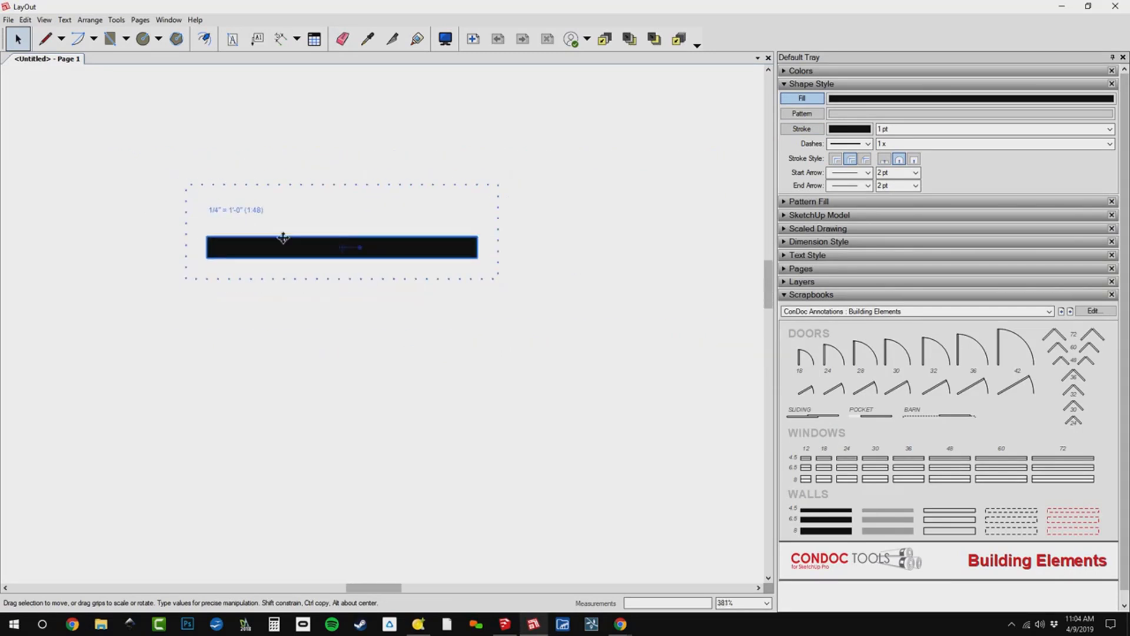
scroll(302, 249, "down", 4)
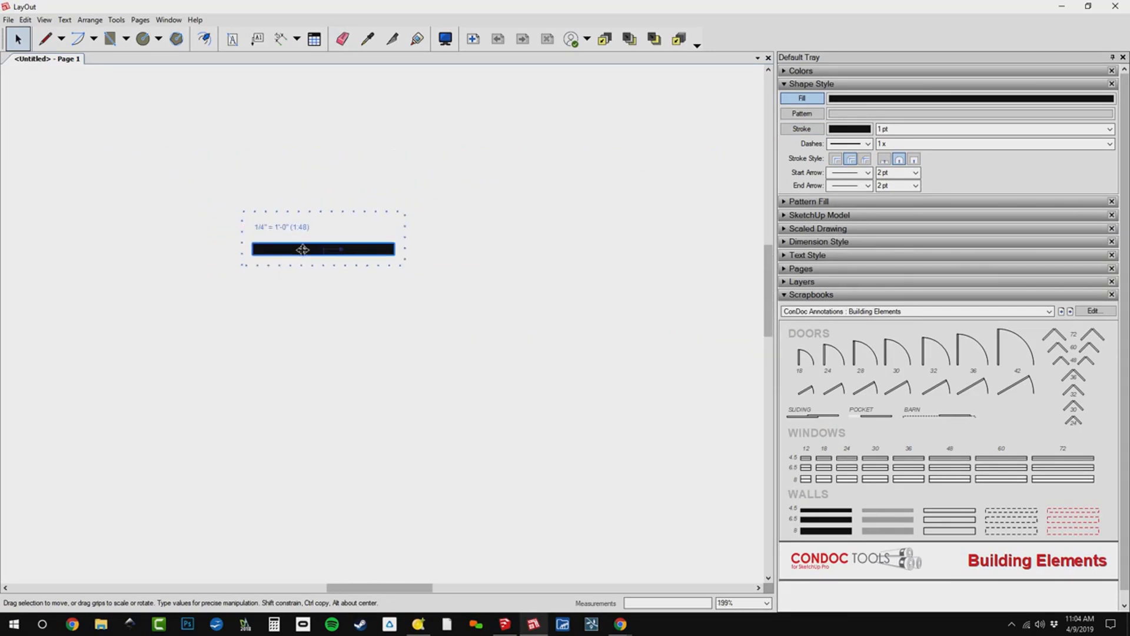
left_click(340, 320)
left_click(360, 252)
left_click_drag(393, 249, 565, 301)
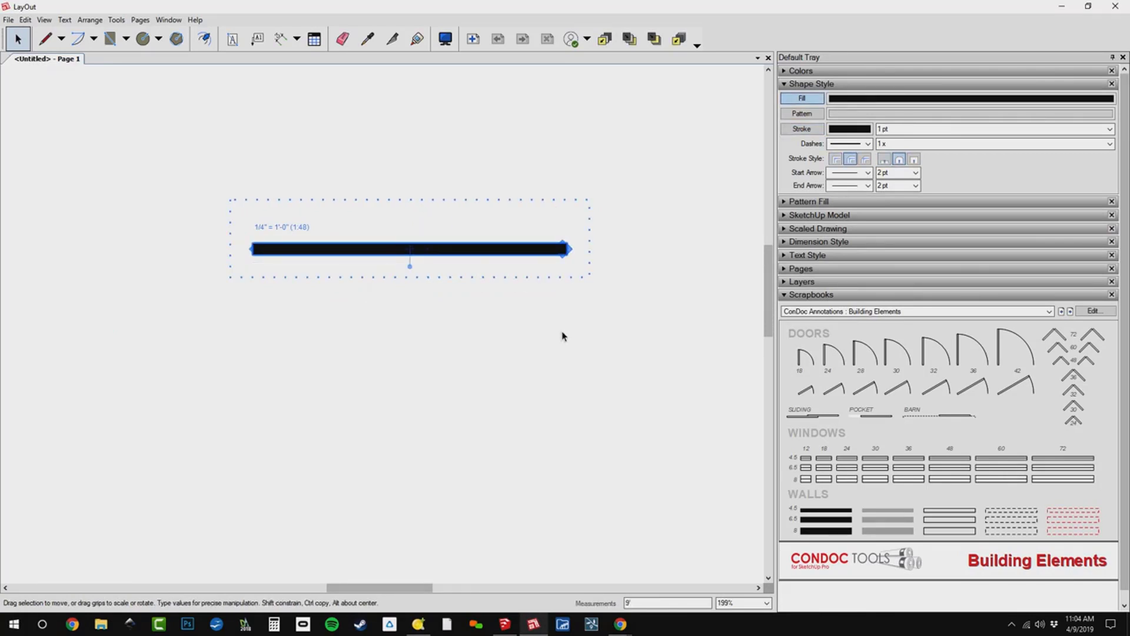
key("Return")
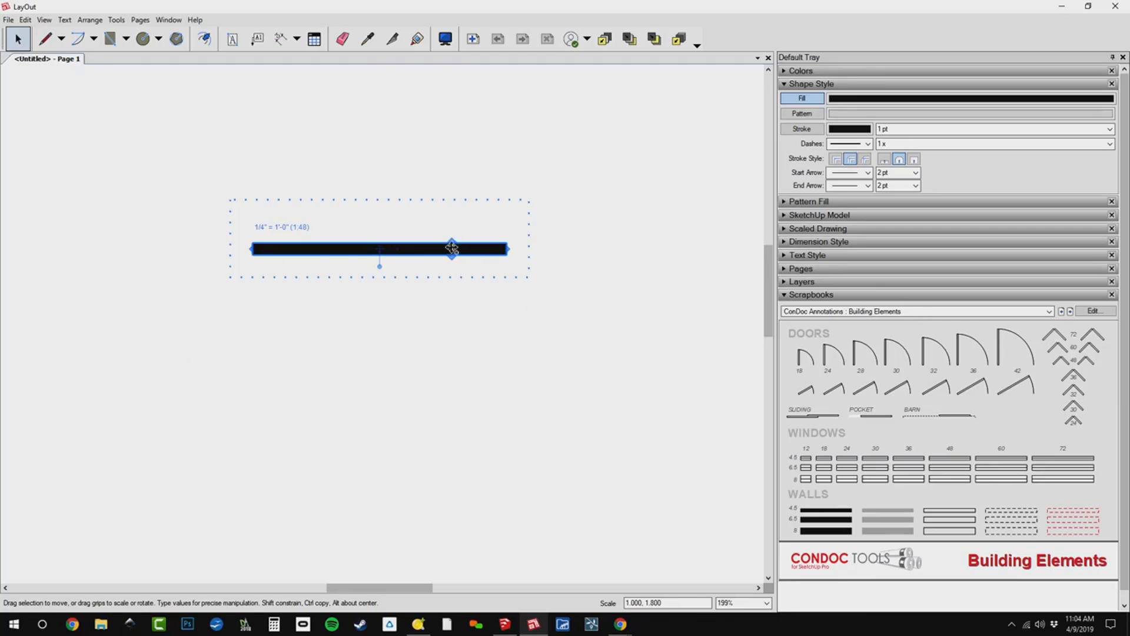
Copy the 9' wall straight down to make the parallel lower wall of the room.
left_click_drag(457, 252, 471, 365, "ctrl")
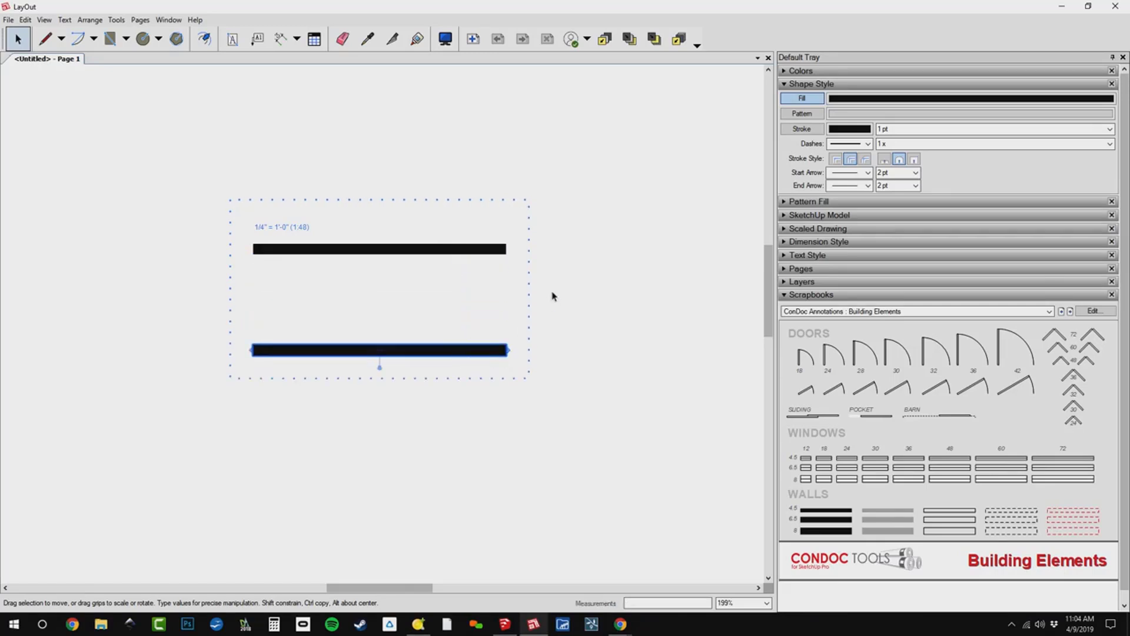
key("Return")
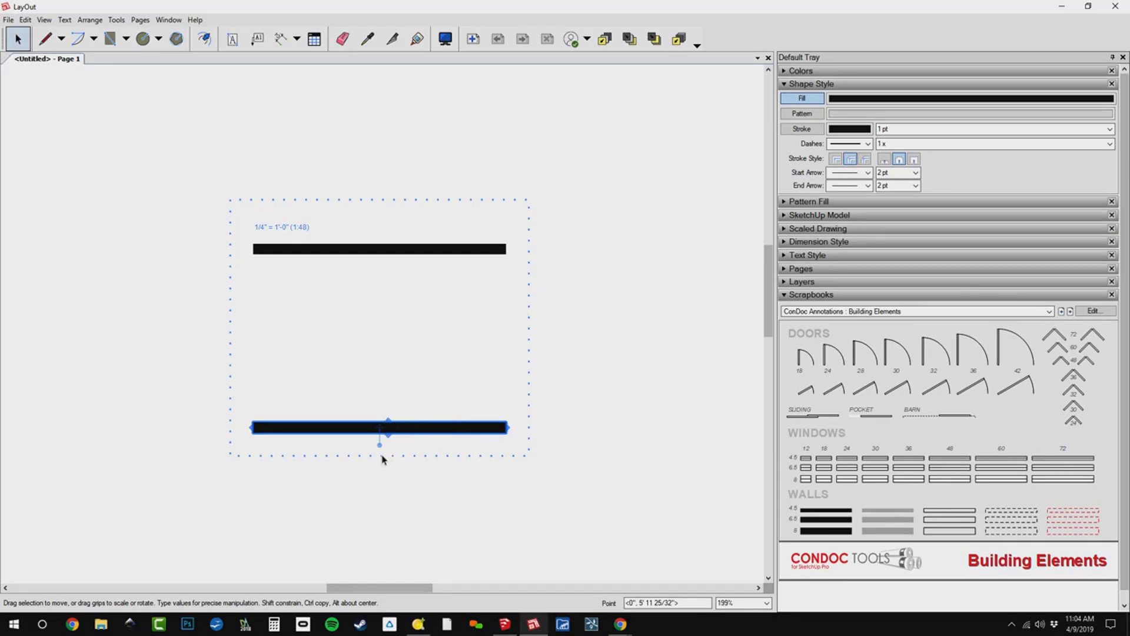
Rotate a copy of the lower wall 90 degrees, fit it between the walls' right ends, and copy it to their left ends.
left_click_drag(379, 444, 200, 385)
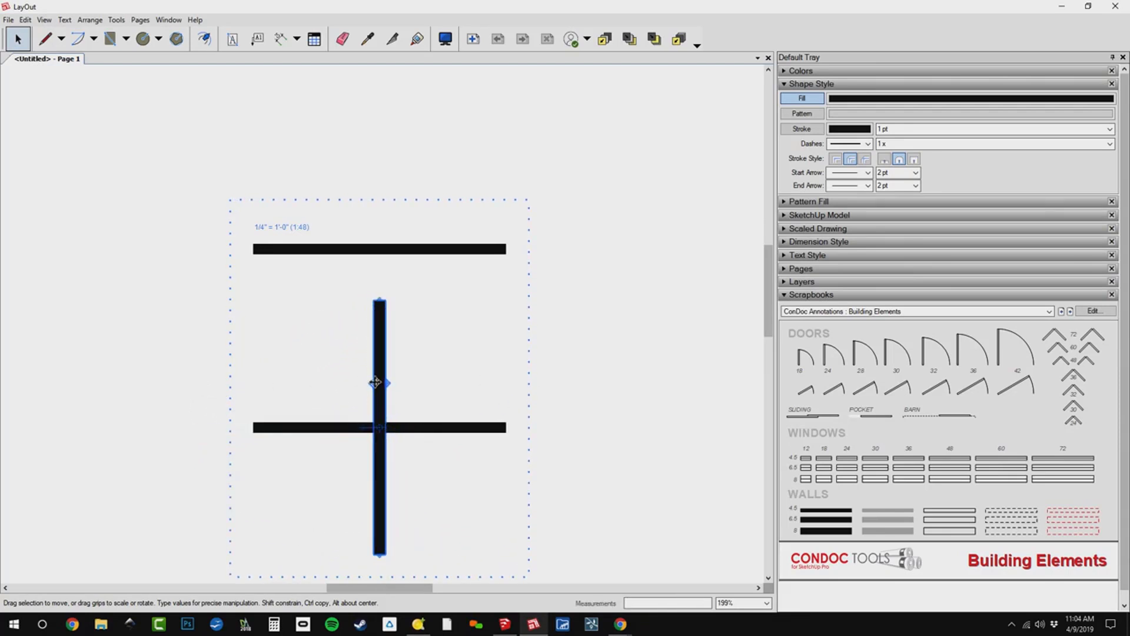
left_click_drag(375, 383, 500, 338)
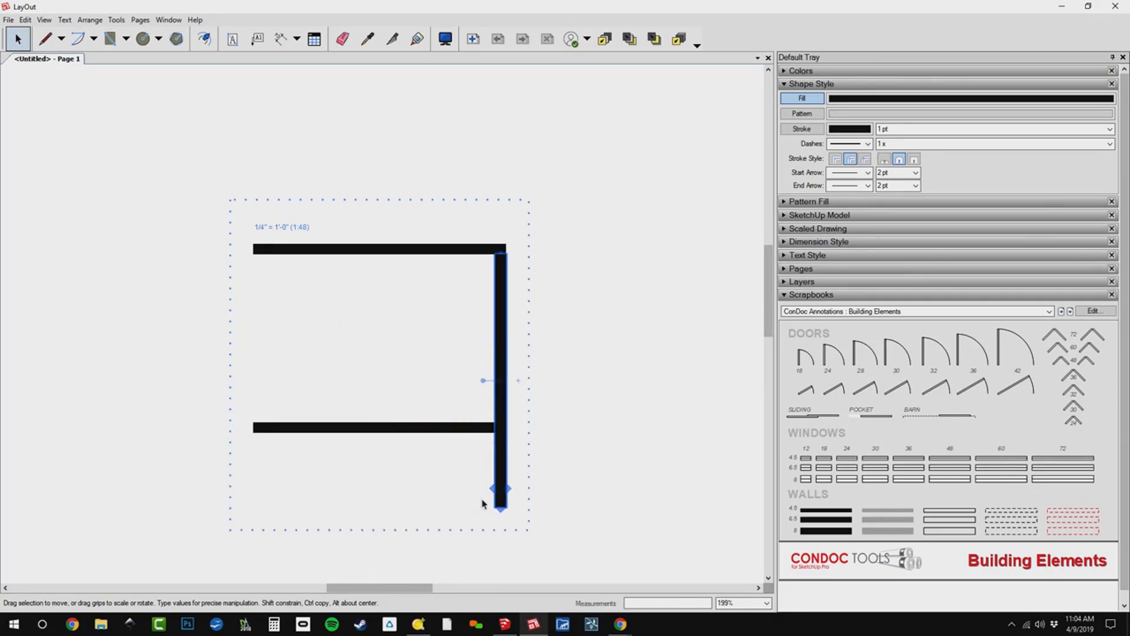
left_click_drag(501, 507, 246, 393)
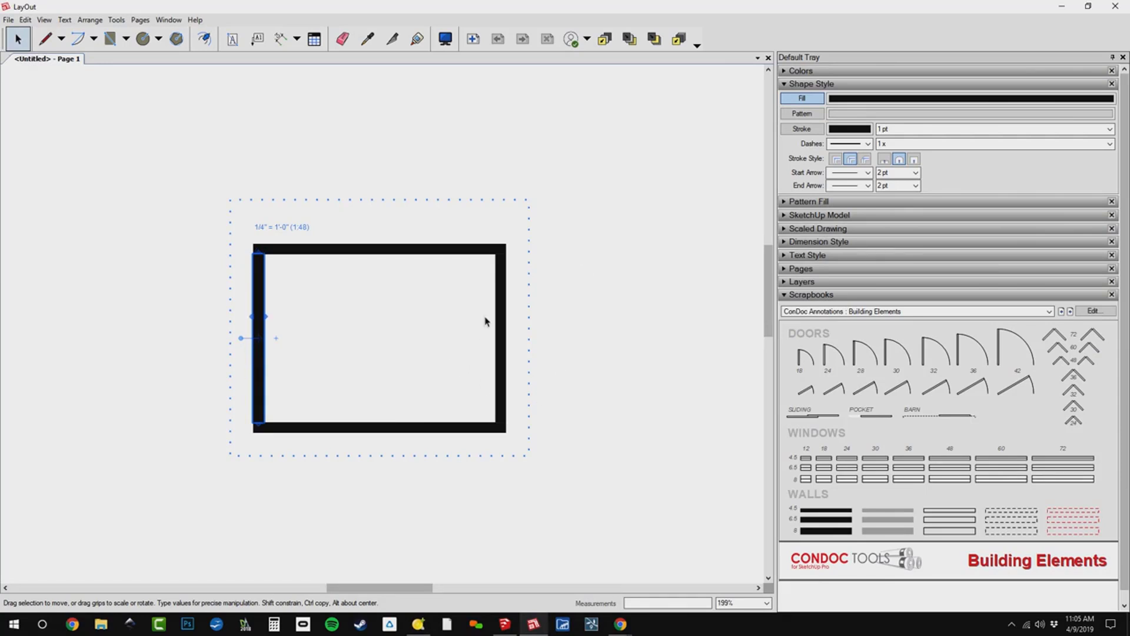
left_click(446, 371)
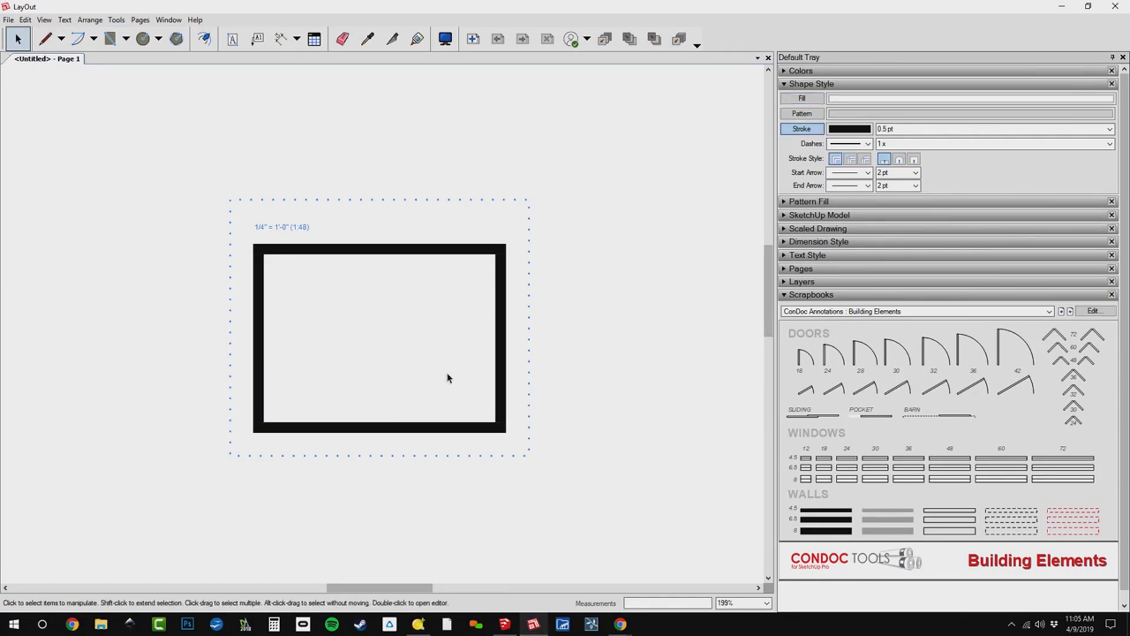
Shorten the room's left wall from its upper end to a 3" stub on the lower wall.
left_click(259, 317)
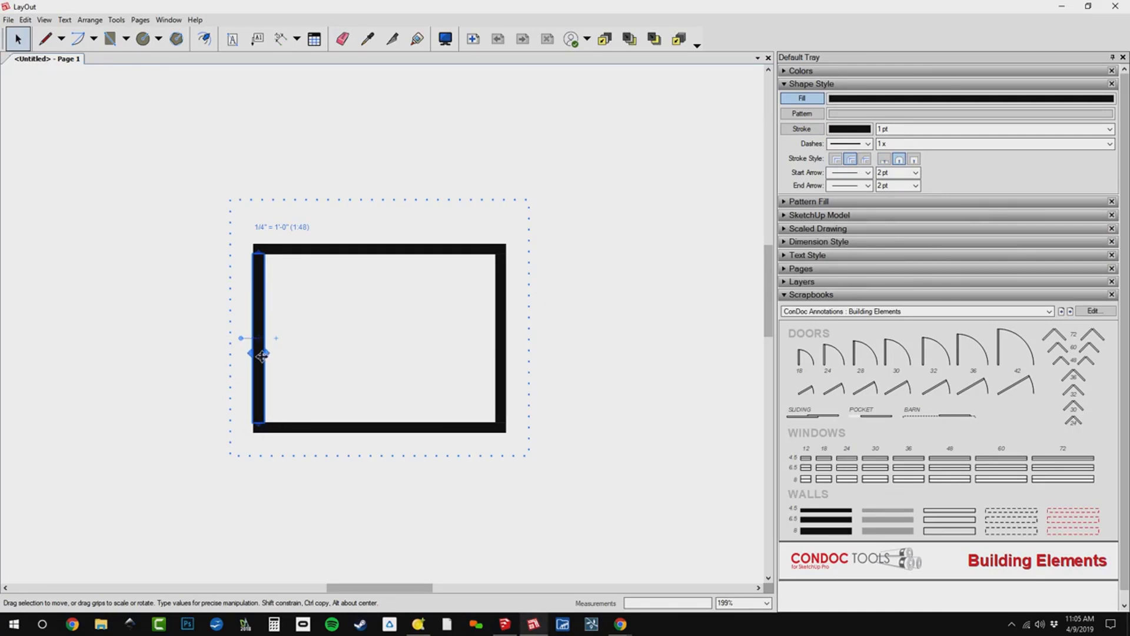
scroll(259, 352, "up", 3)
scroll(256, 167, "up", 2)
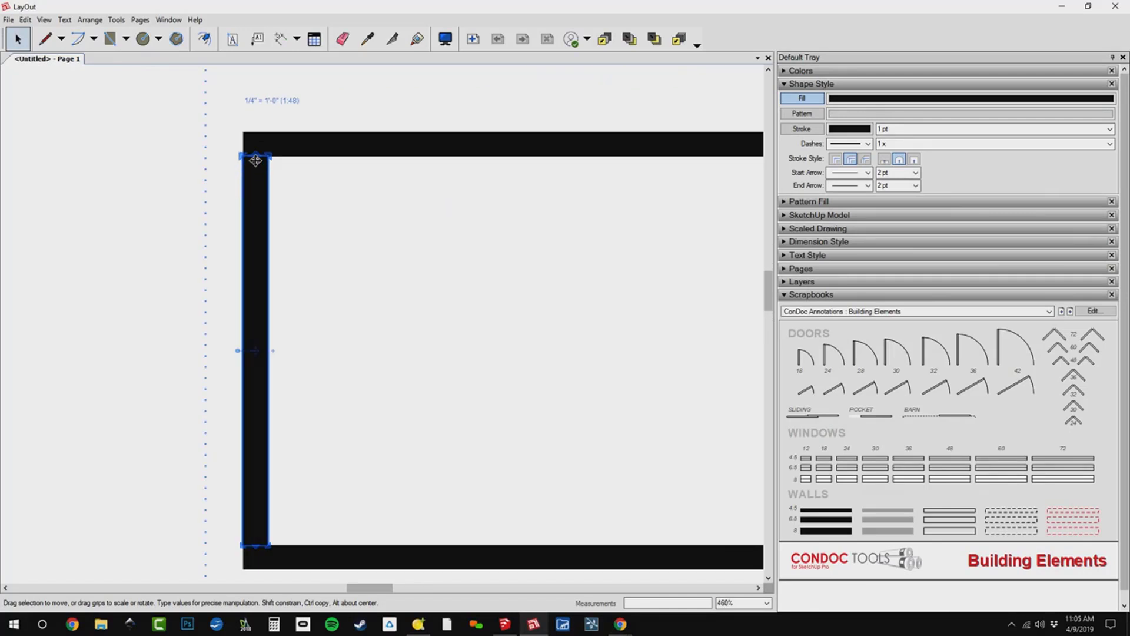
left_click_drag(257, 157, 283, 353)
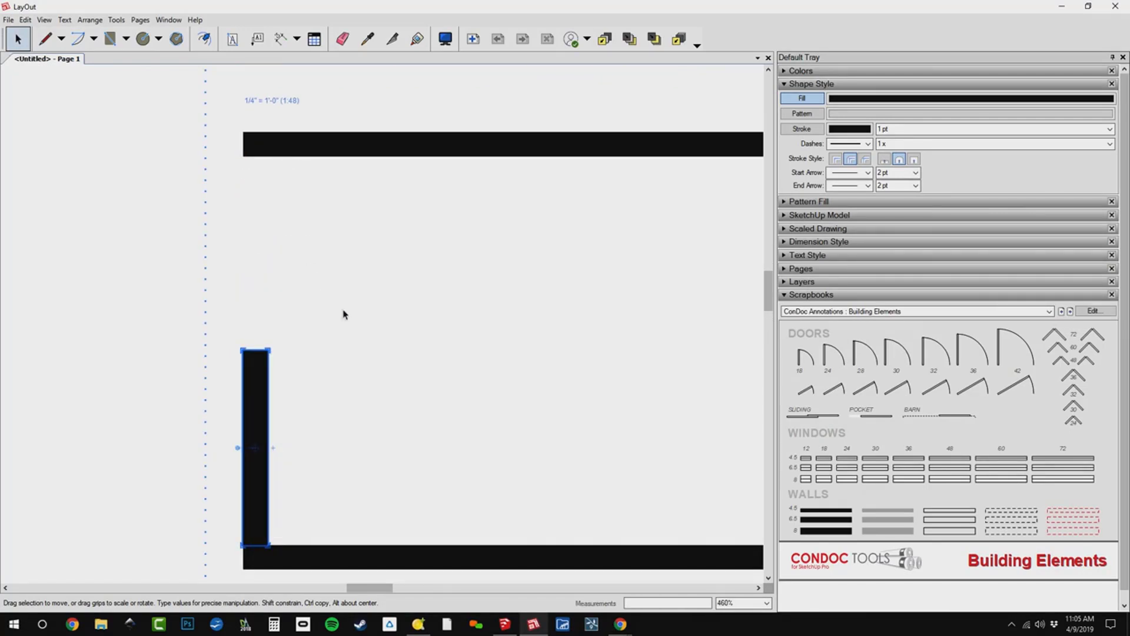
key("Return")
type("3")
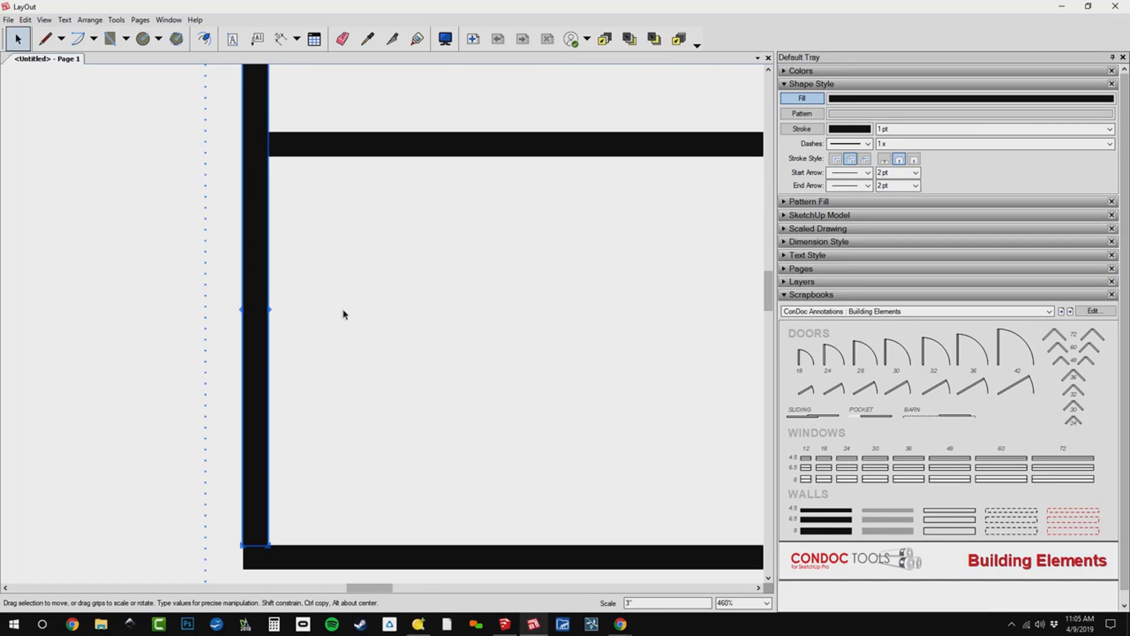
key("Return")
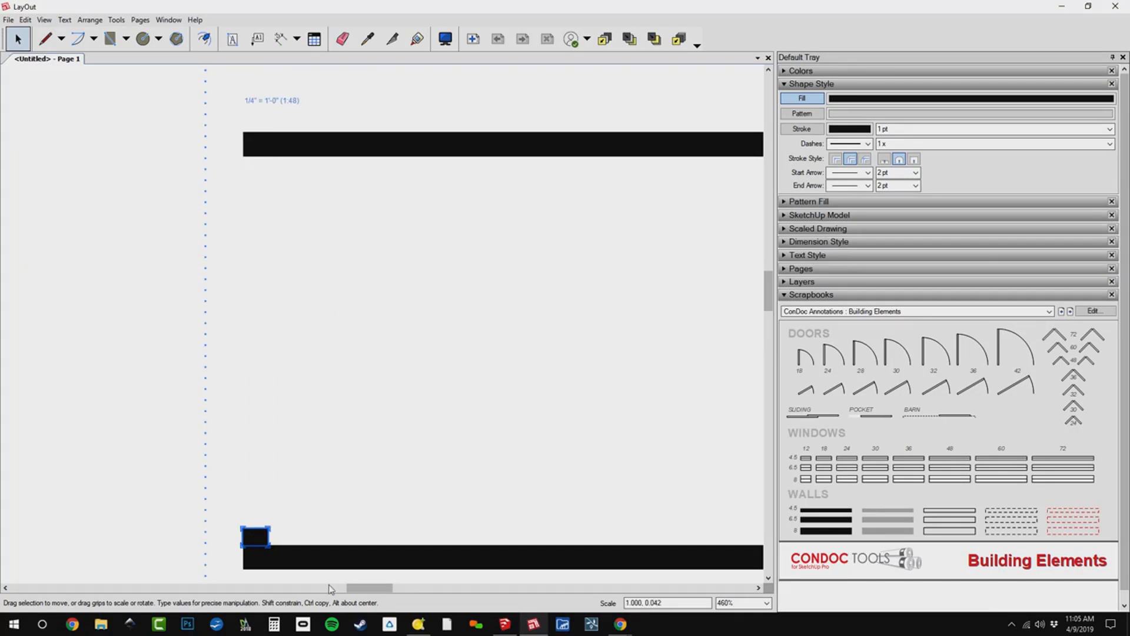
Copy the 3" wall stub straight up to mark the other side of the door opening.
scroll(256, 518, "up", 5)
left_click_drag(278, 499, 279, 316)
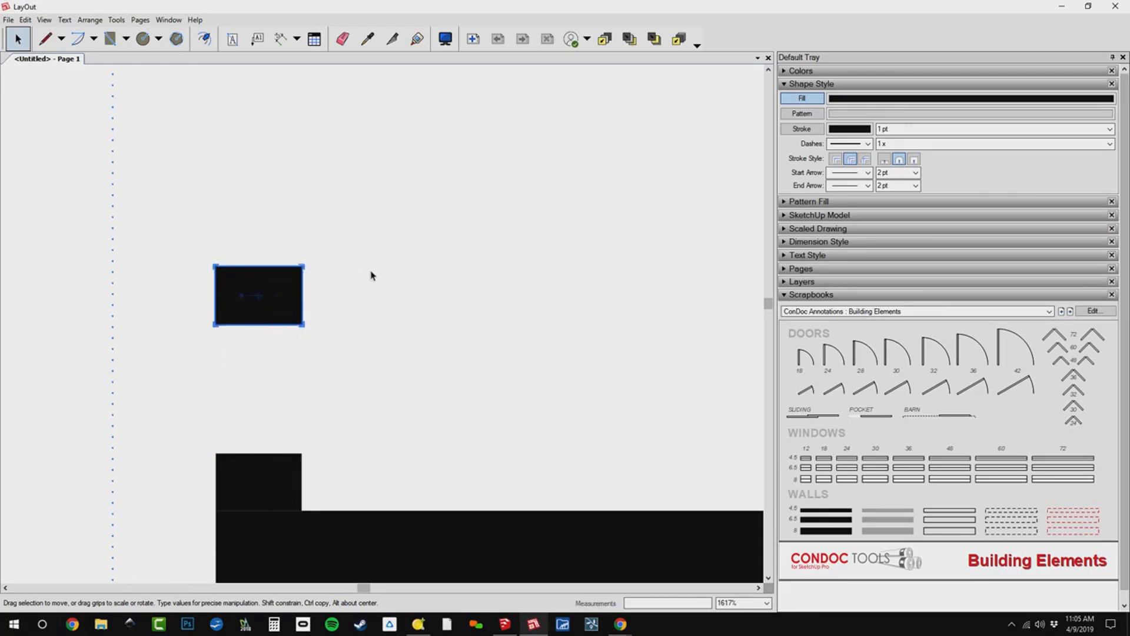
scroll(330, 361, "down", 4)
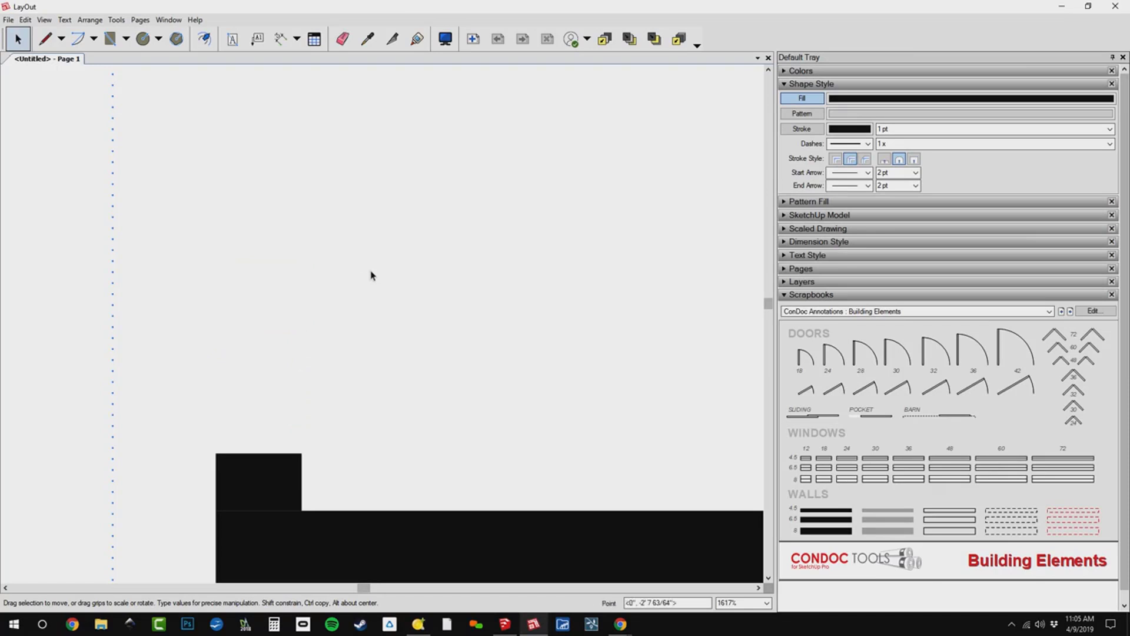
scroll(257, 390, "down", 5)
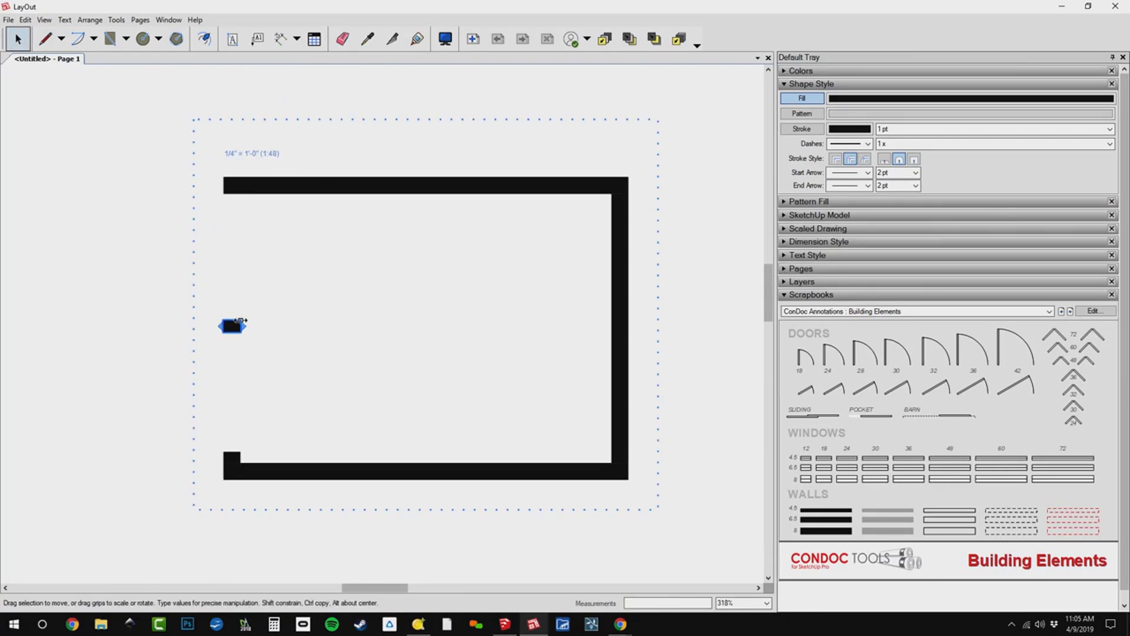
Stretch the upper copy of the stub up to the underside of the upper wall.
scroll(232, 317, "up", 5)
left_click_drag(231, 315, 265, 126)
scroll(295, 220, "down", 1)
Measure the width of the door opening between the left wall's two segments.
key("d")
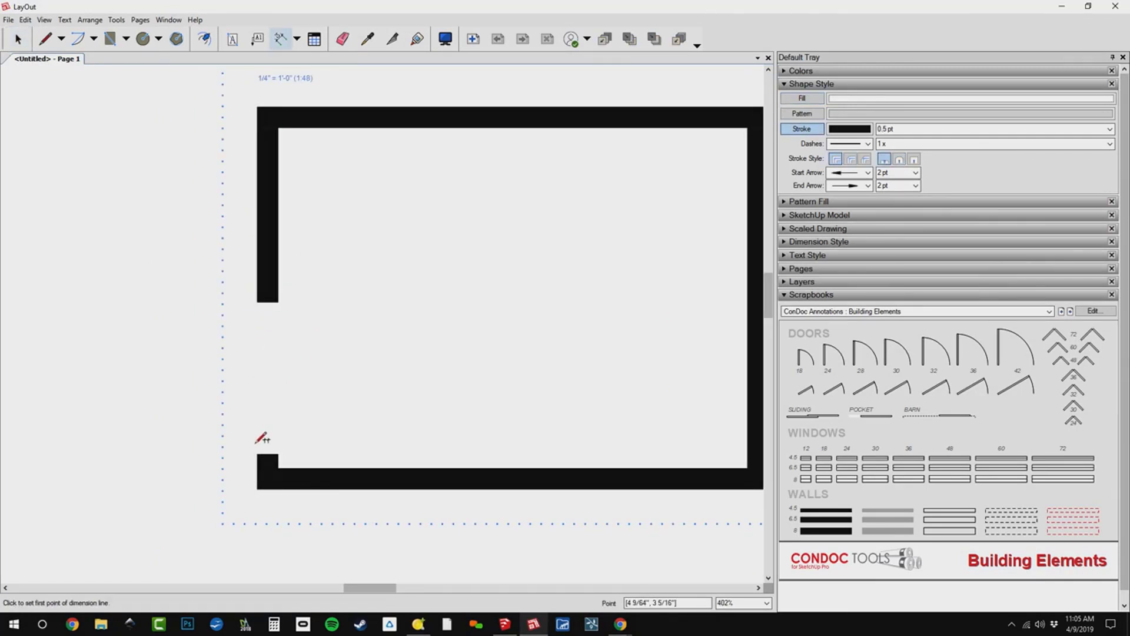
left_click(257, 454)
left_click(257, 302)
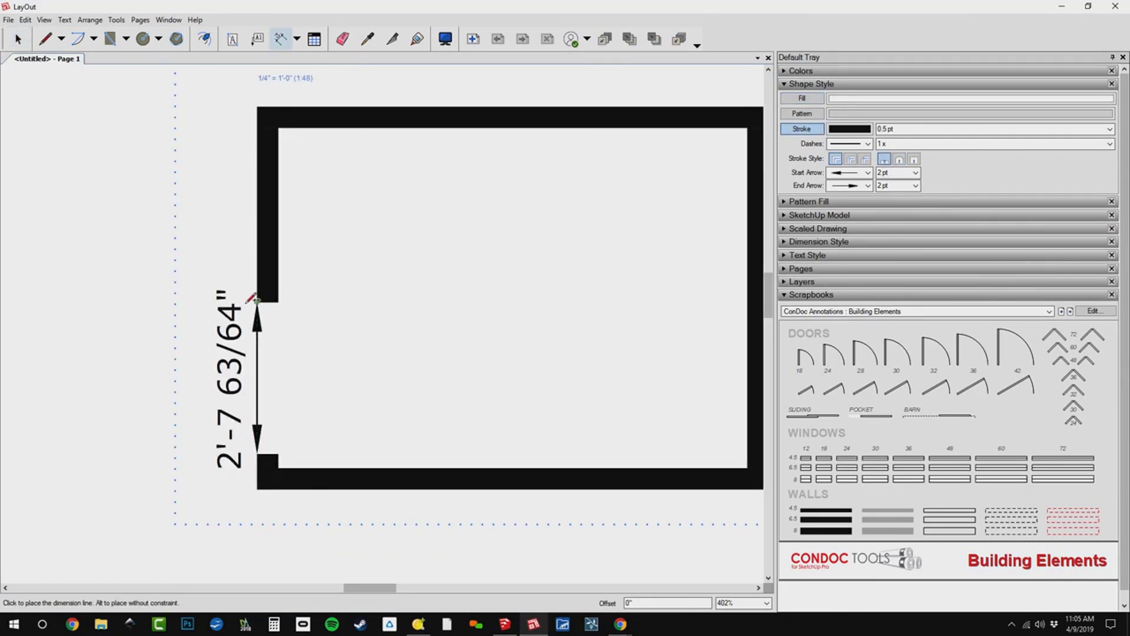
key("Escape")
left_click(282, 304)
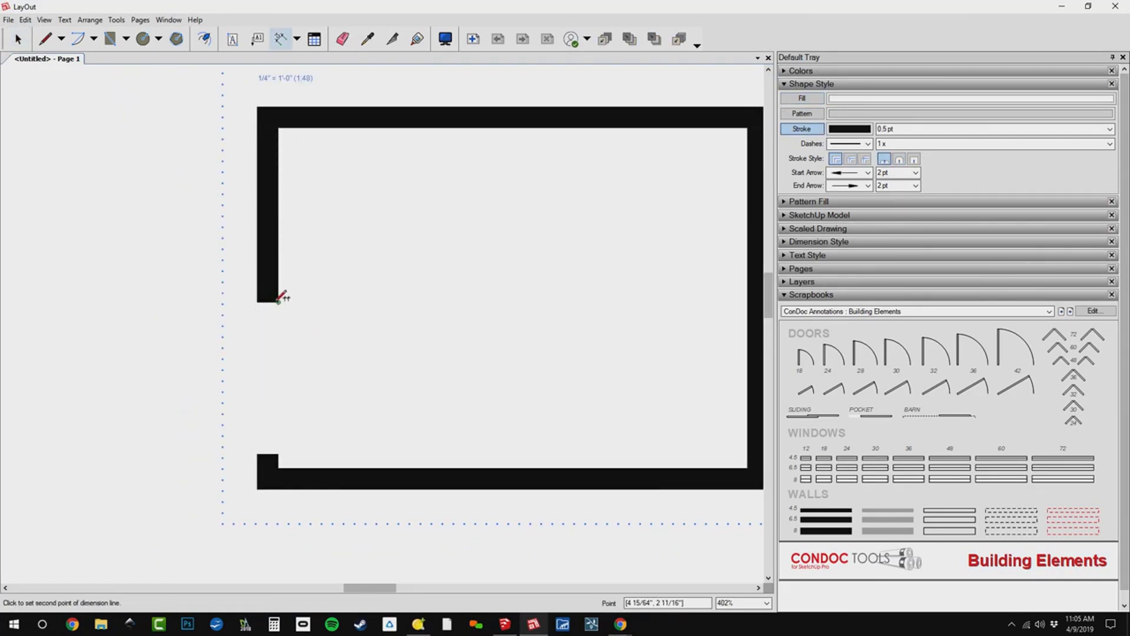
key("Escape")
scroll(282, 439, "down", 1)
left_click(267, 448)
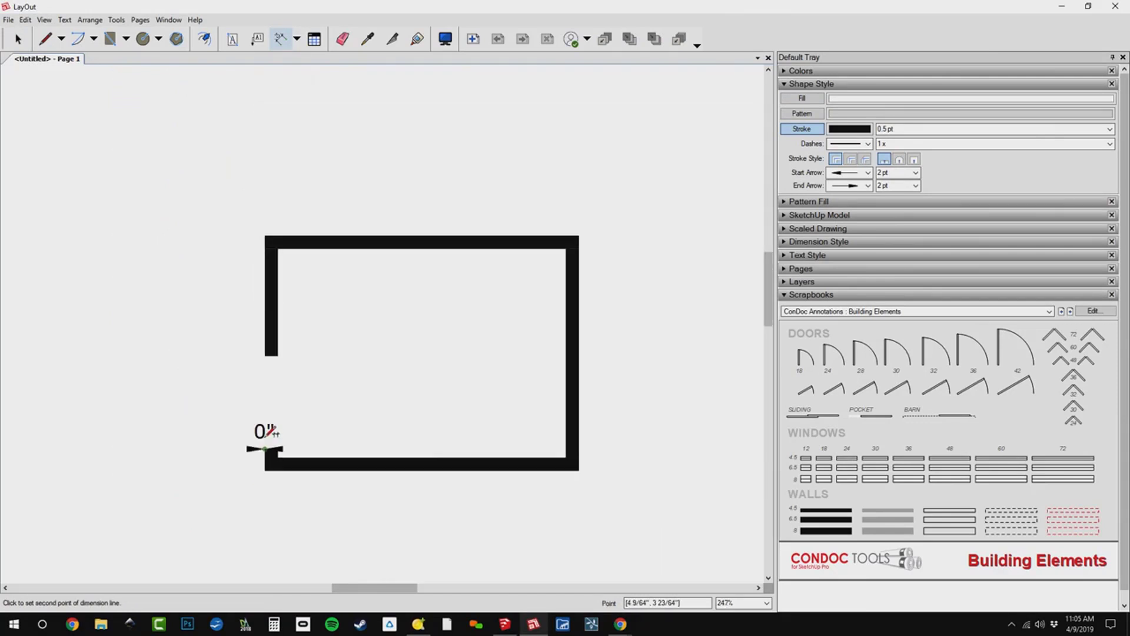
left_click(269, 355)
key("Escape")
scroll(281, 389, "up", 4)
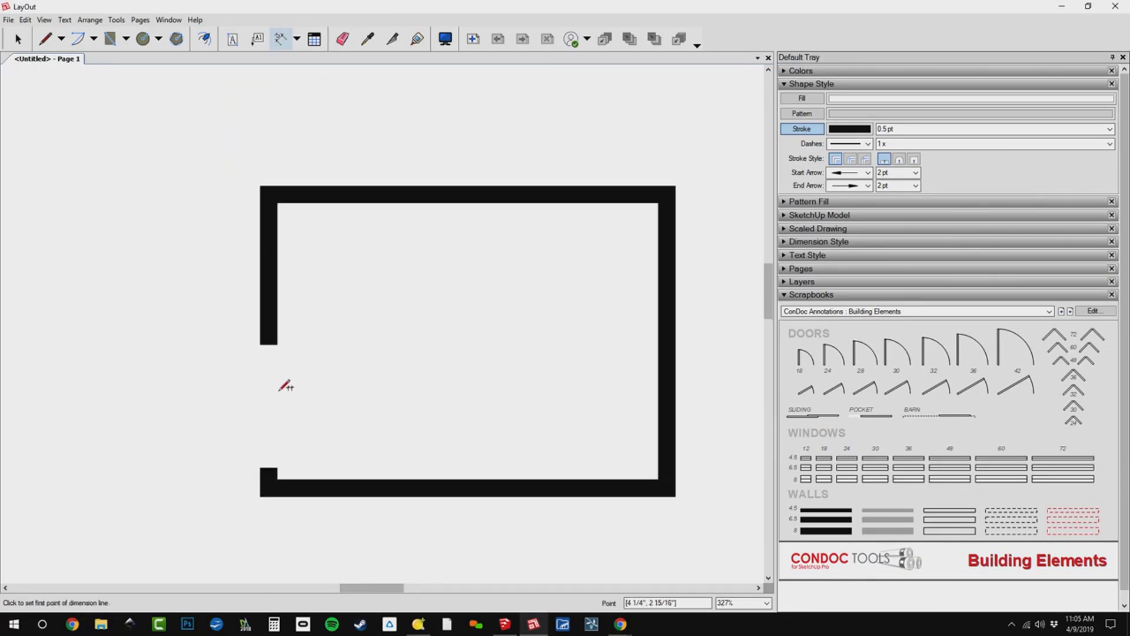
Delete the left wall's segment above the door opening.
key("space")
double_click(262, 294)
left_click(262, 284)
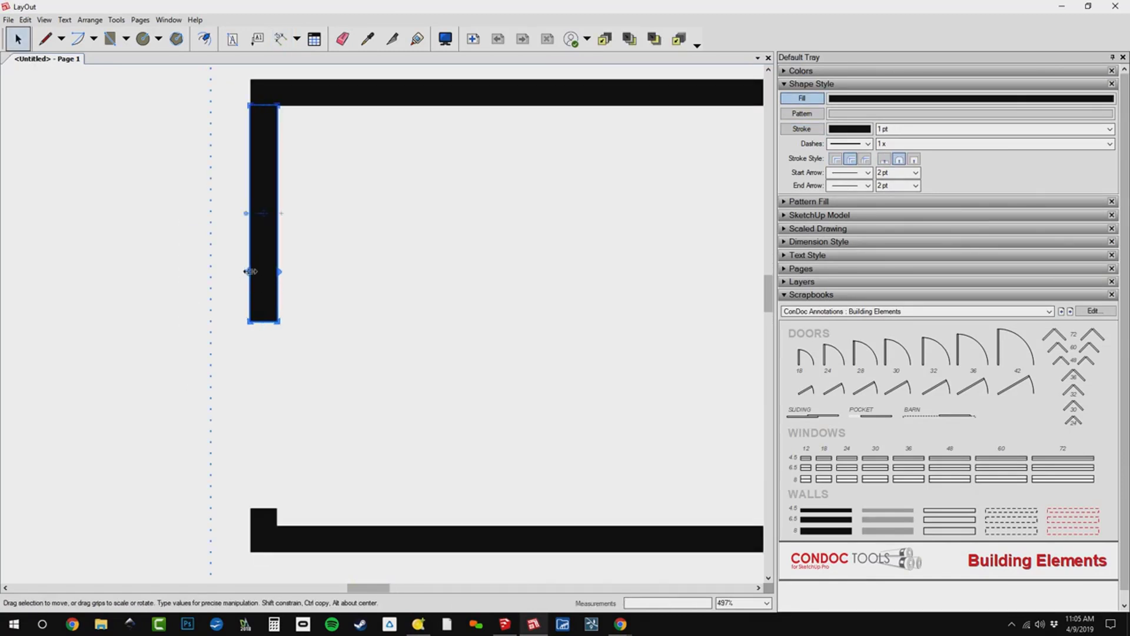
key("Delete")
Copy the 3" stub directly above itself, stretch the copy to 32", and pull its lower end up to the upper wall, leaving a 32" opening.
left_click(265, 517)
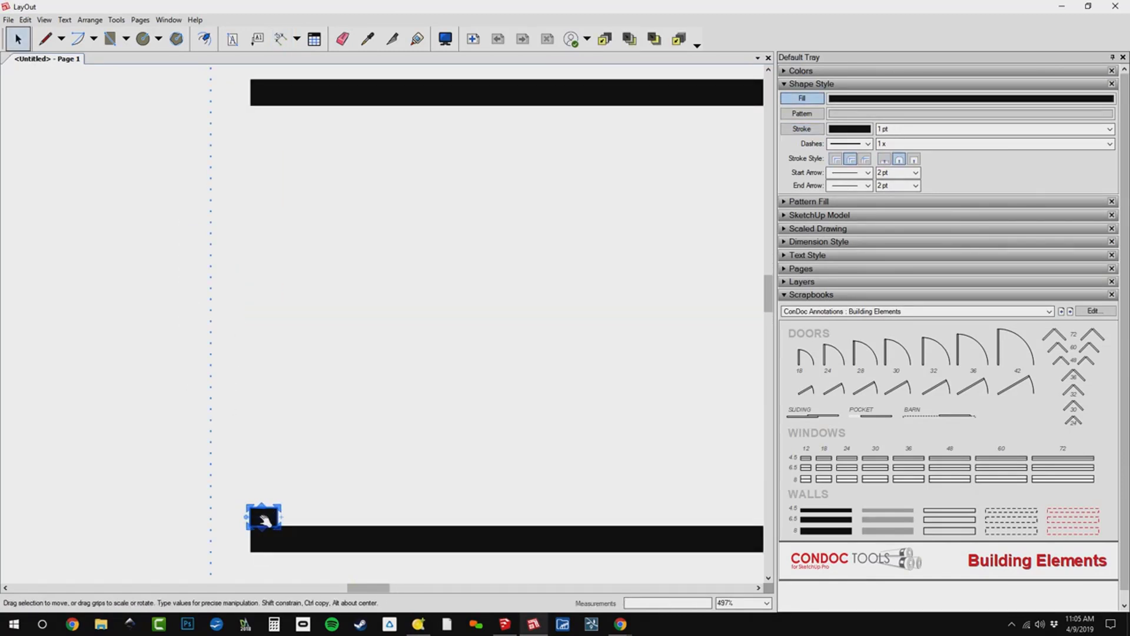
left_click_drag(266, 509, 264, 417, "ctrl")
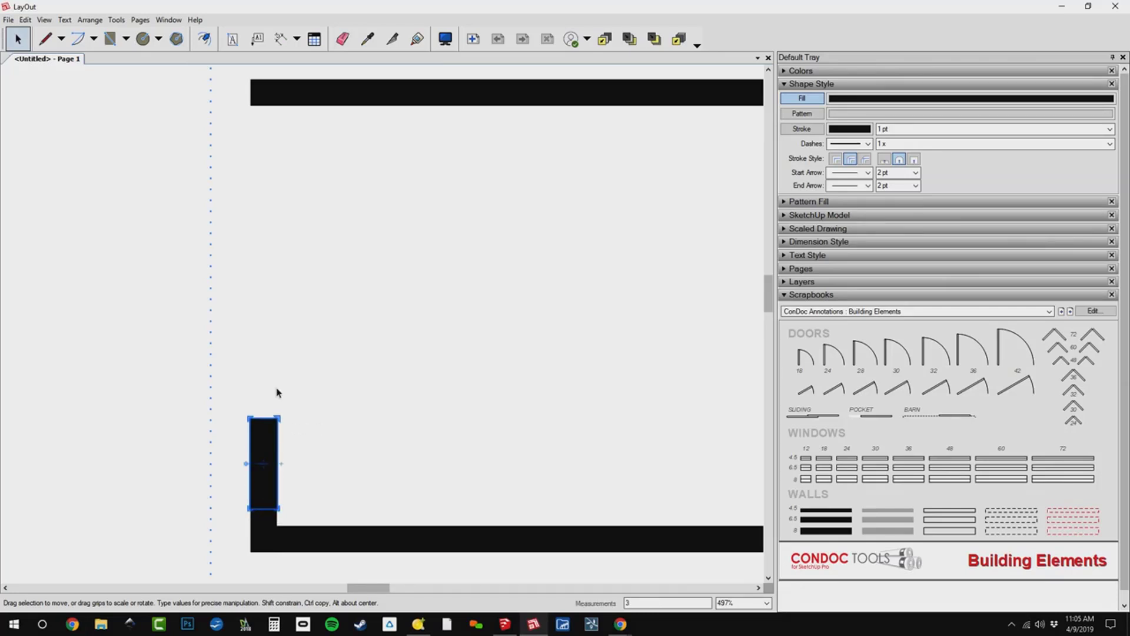
key("Return")
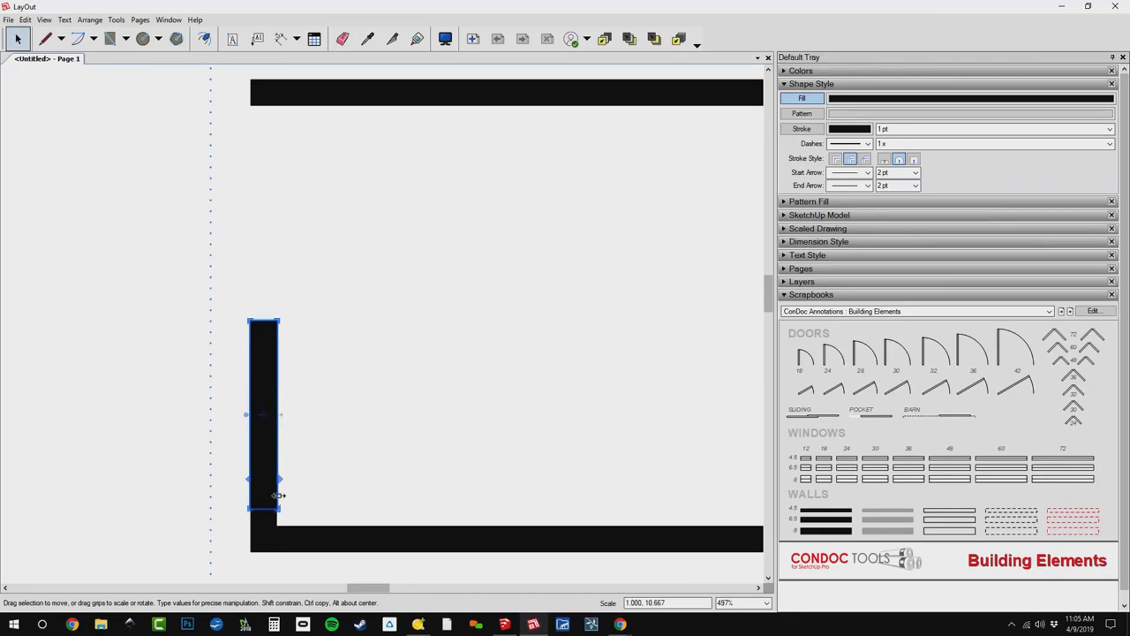
left_click_drag(269, 511, 337, 105)
Check the rebuilt door opening's width with a dimension, without placing it.
key("d")
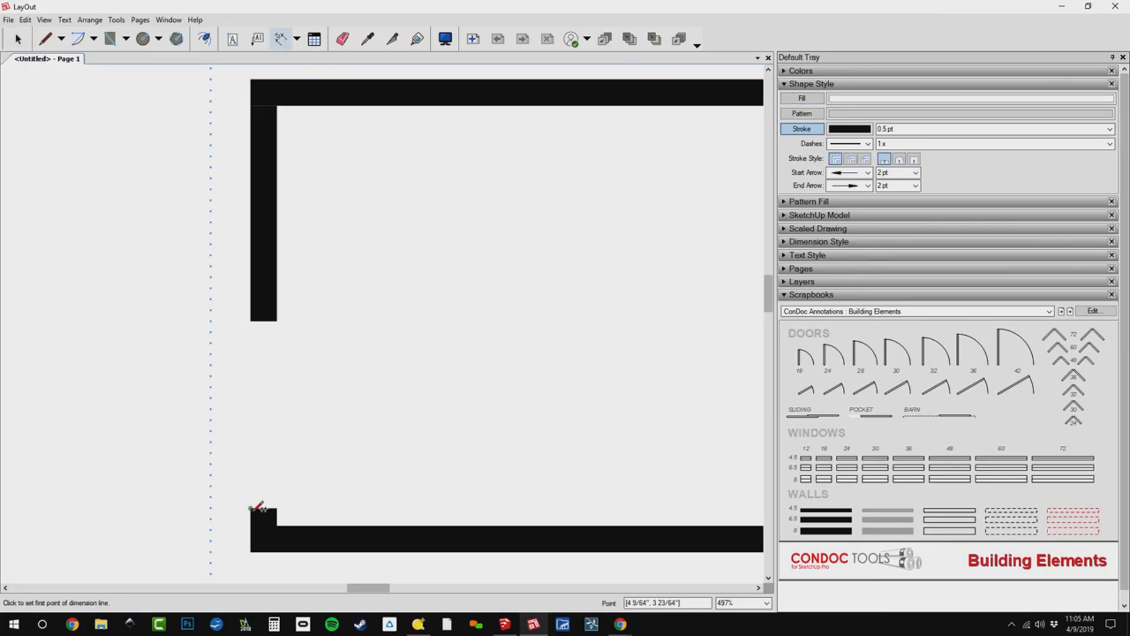
left_click(253, 508)
left_click(258, 320)
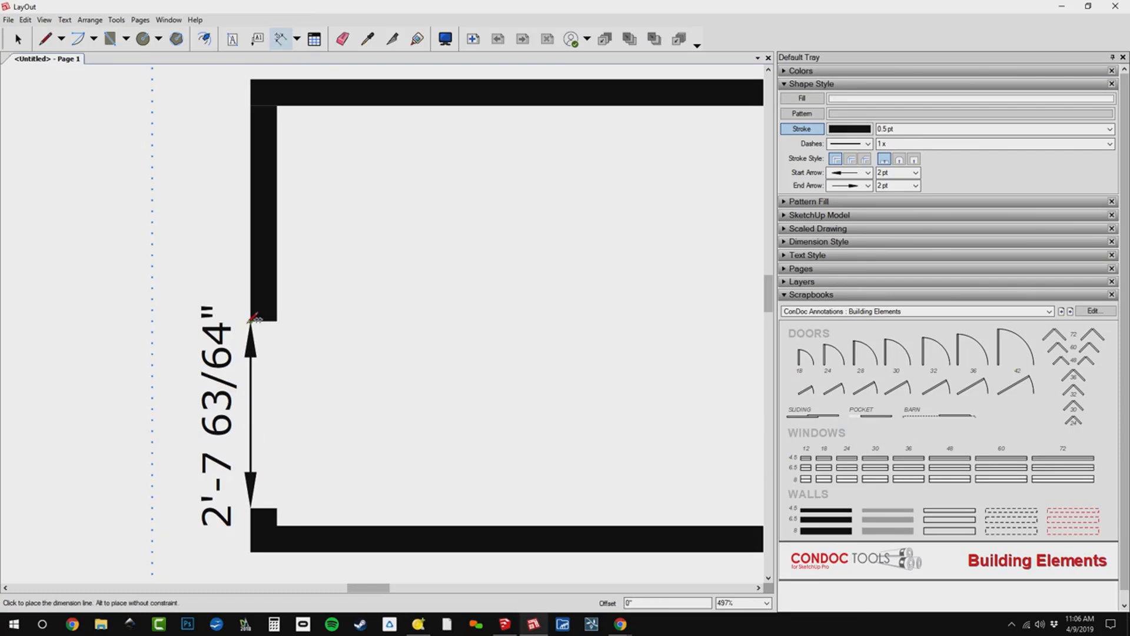
scroll(200, 305, "down", 3)
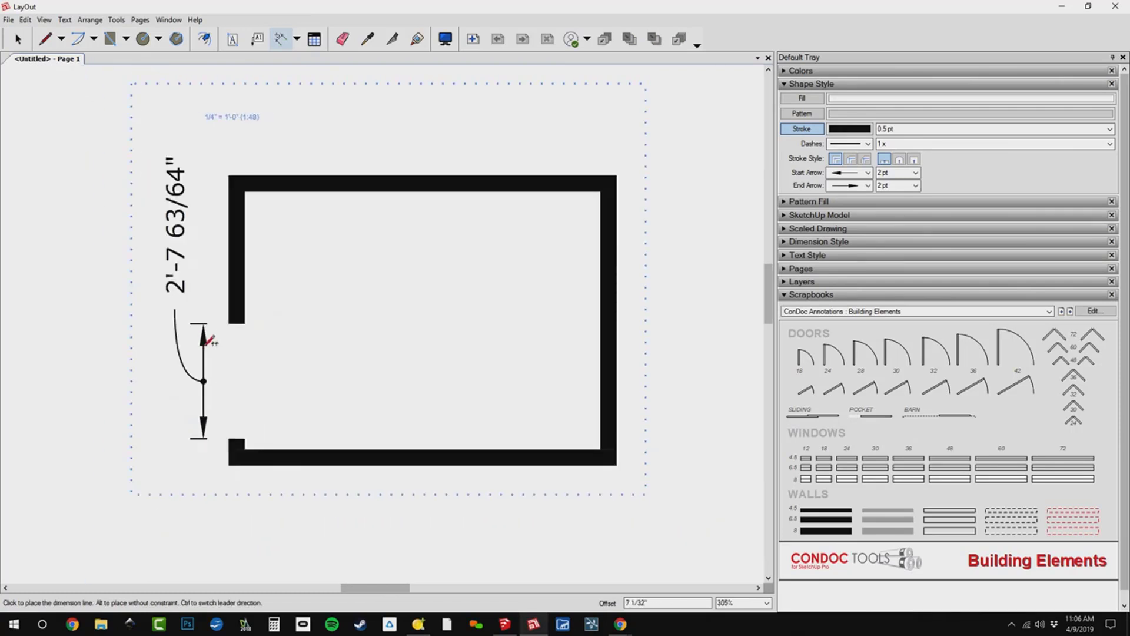
key("Escape")
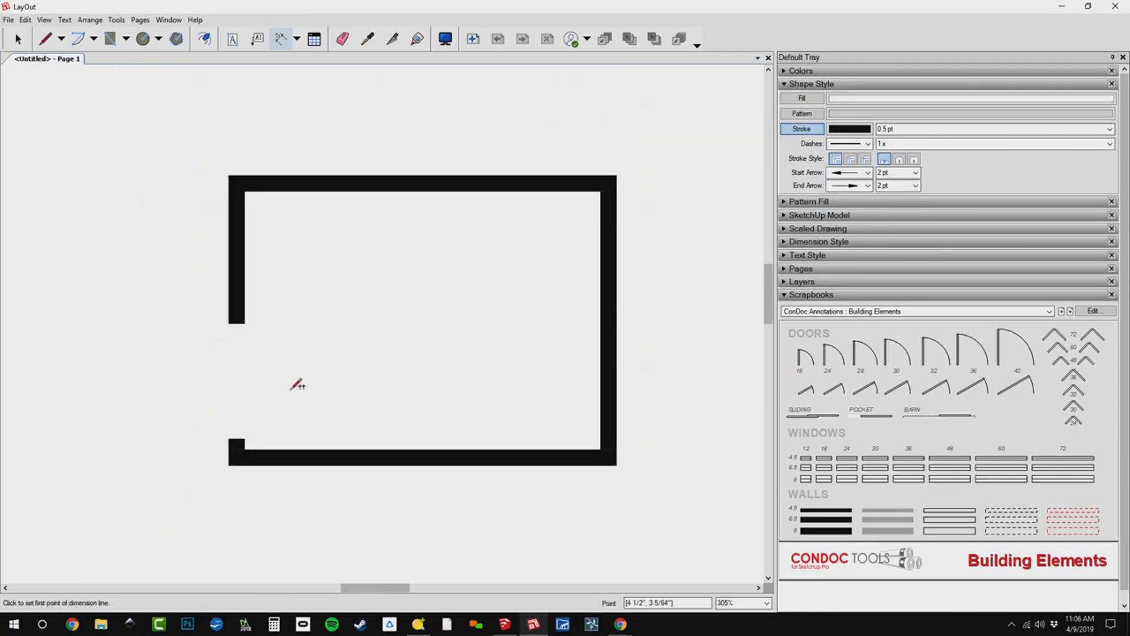
scroll(295, 335, "up", 2)
key("space")
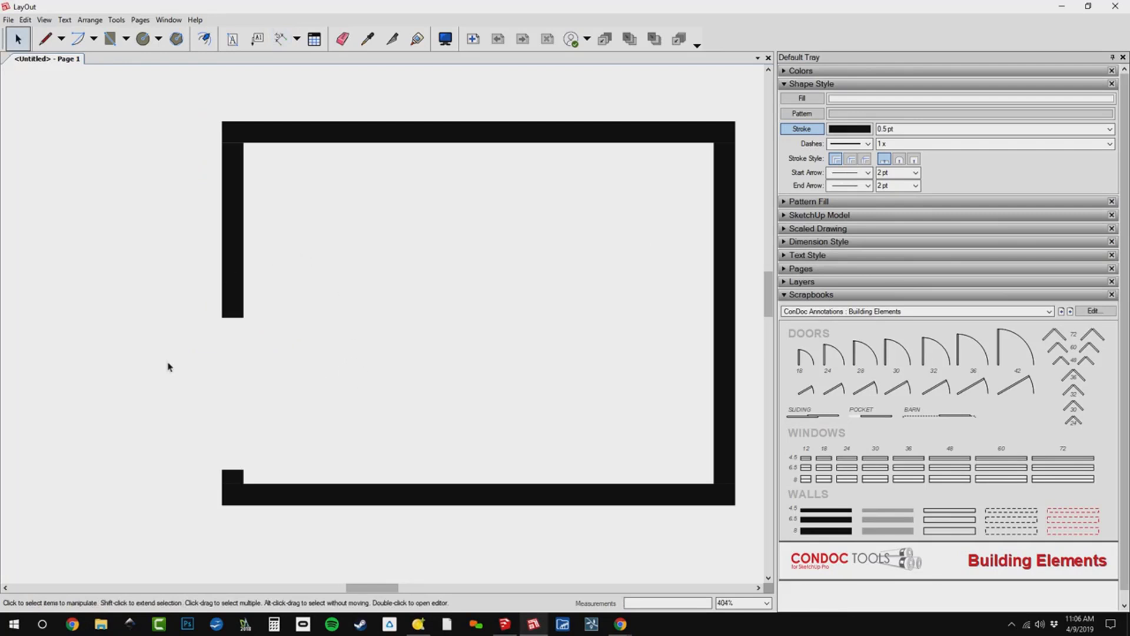
Place the 32" swing door from the scrapbook inside the room and rotate it 90 degrees clockwise.
scroll(359, 349, "up", 1)
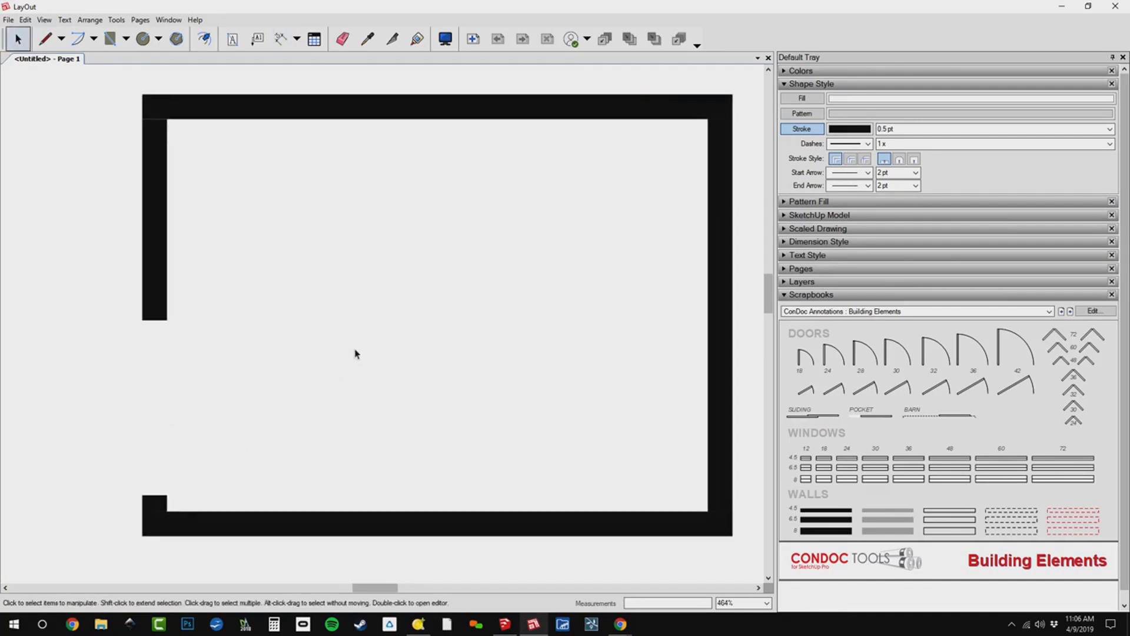
middle_click_drag(605, 344, 588, 330)
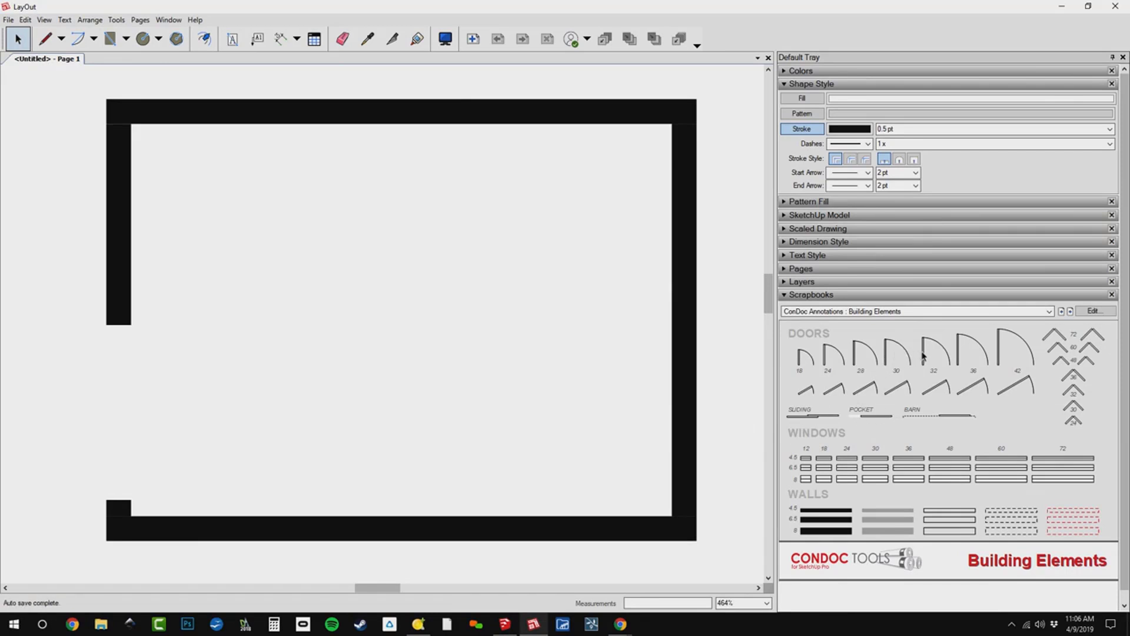
left_click_drag(925, 356, 195, 361)
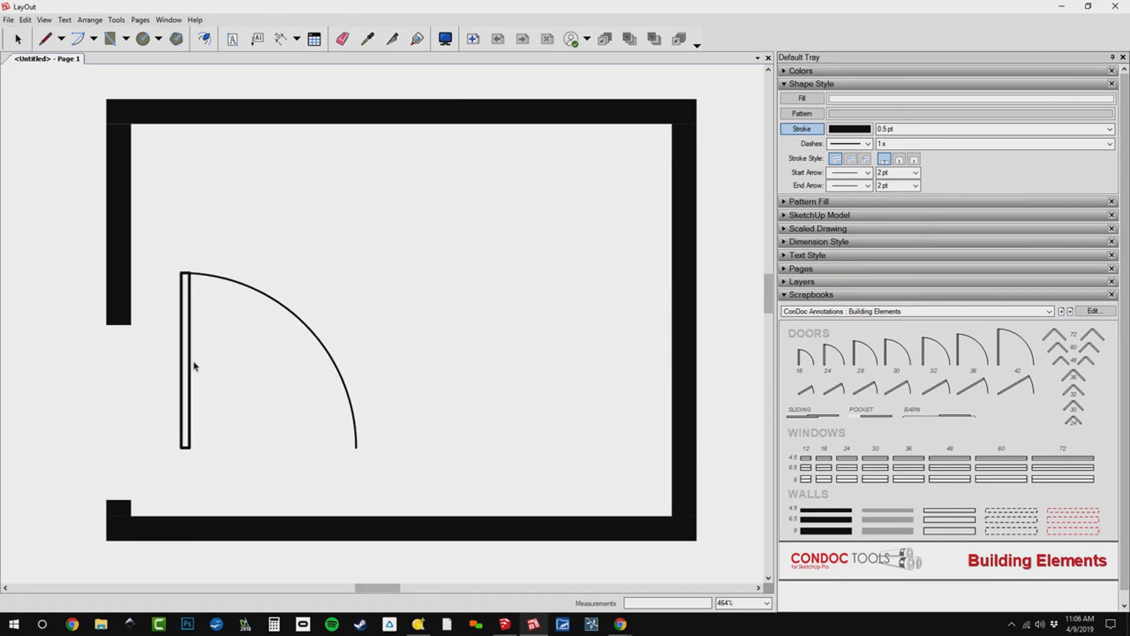
left_click_drag(271, 426, 188, 375)
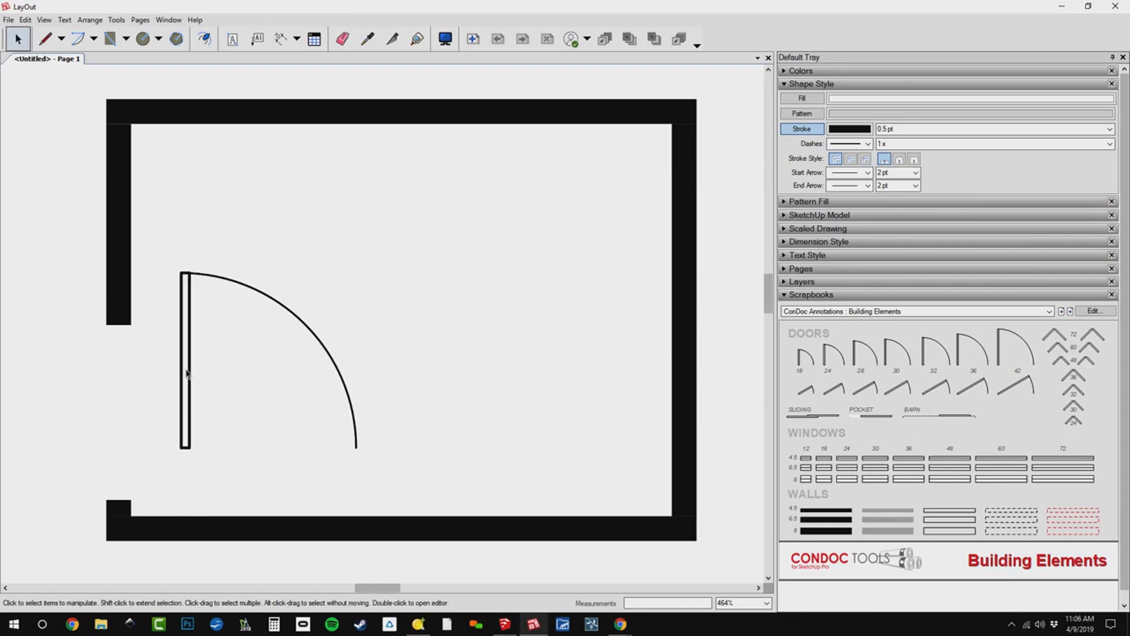
left_click_drag(286, 360, 267, 404)
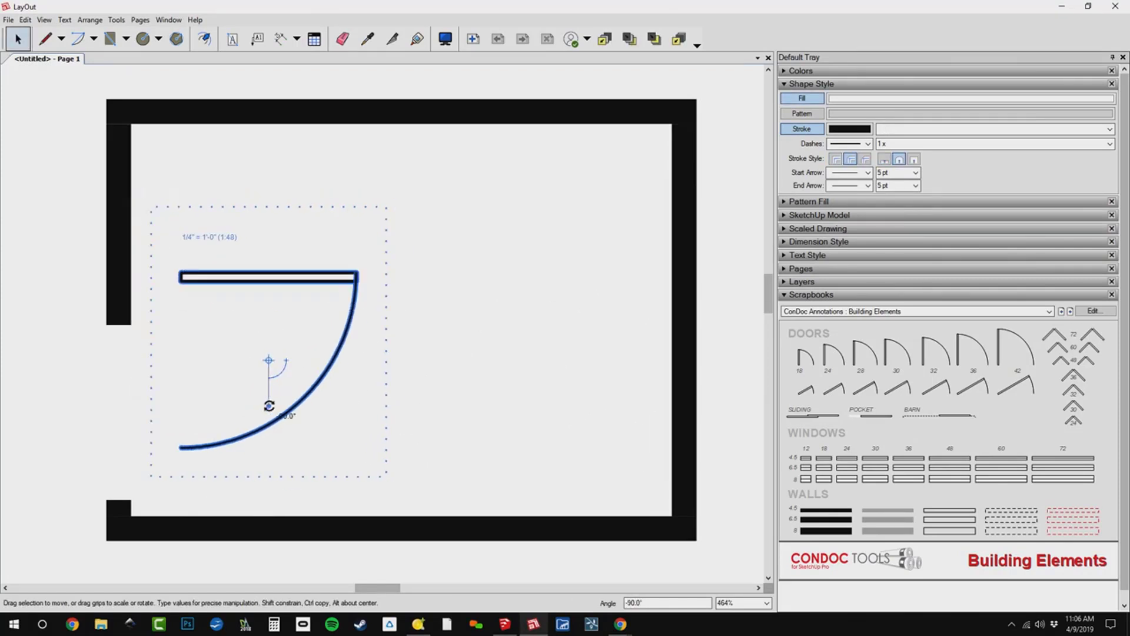
Flip the door top to bottom and snap it into the left wall's opening with its leaf at the lower stub.
right_click(263, 277)
mouse_move(330, 415)
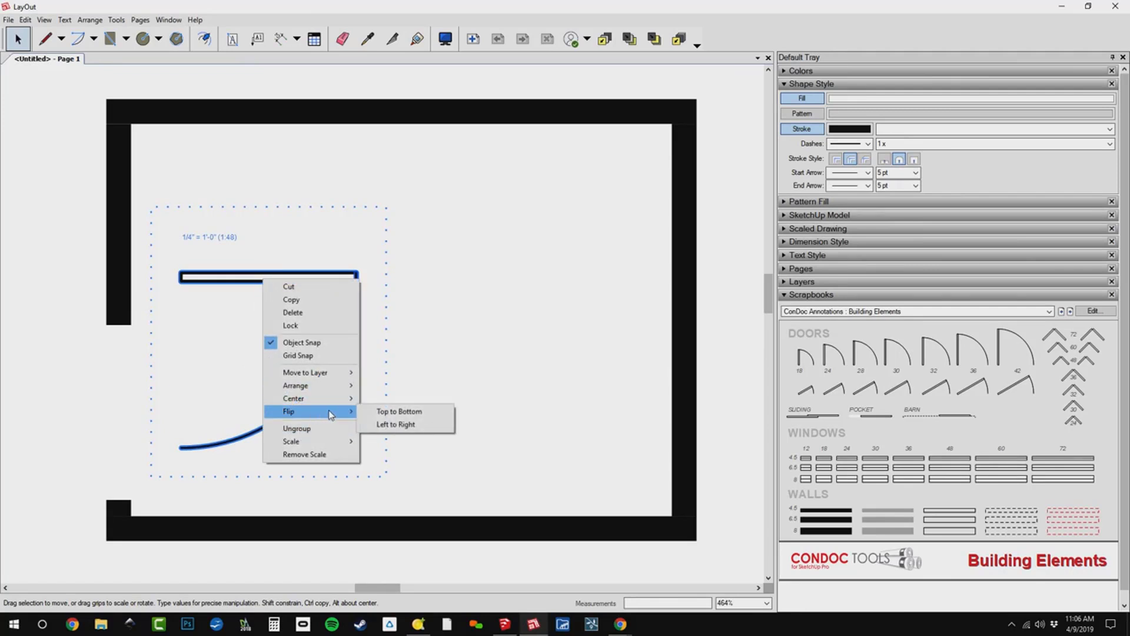
left_click(389, 411)
left_click_drag(281, 436, 227, 491)
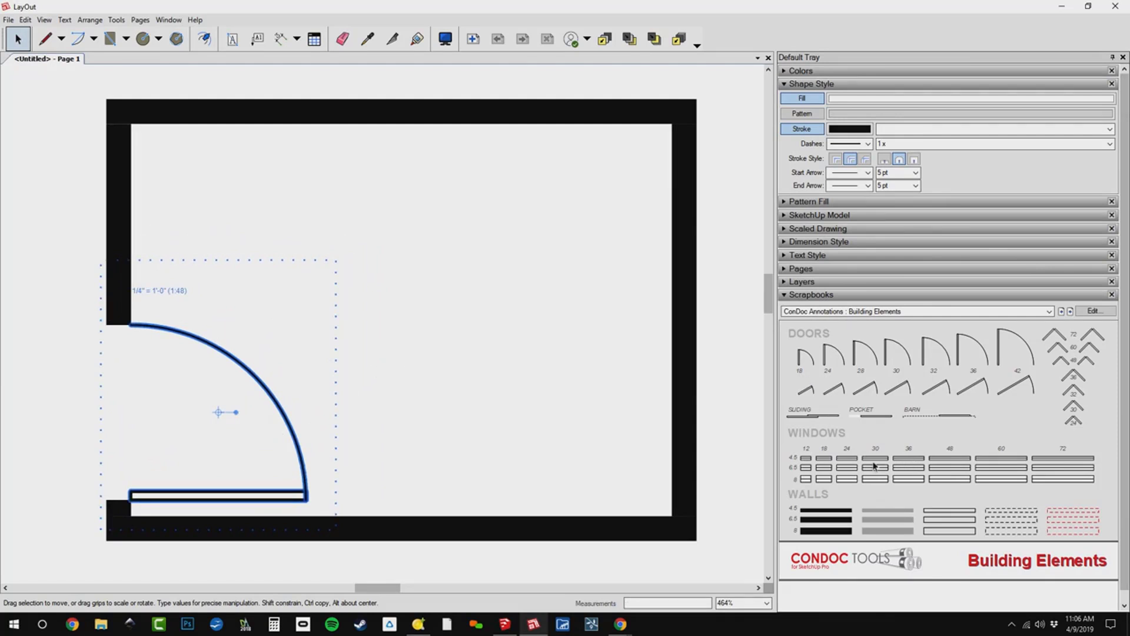
Place a 36" scrapbook window, rotate it 90 degrees, and fit it into the middle of the right wall.
left_click(913, 463)
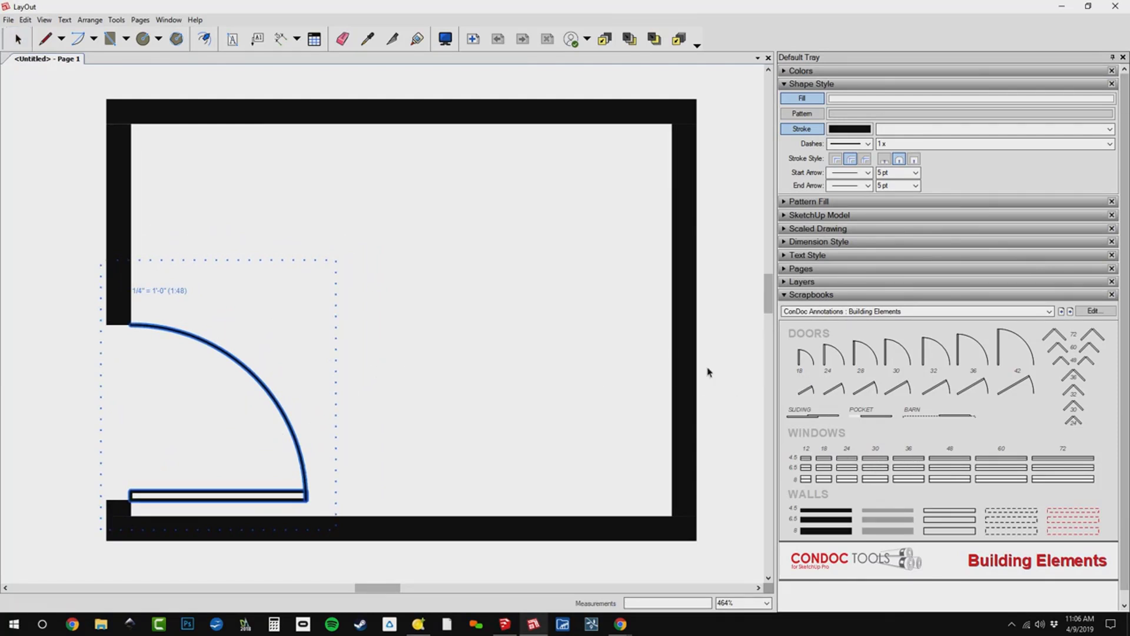
left_click(626, 328)
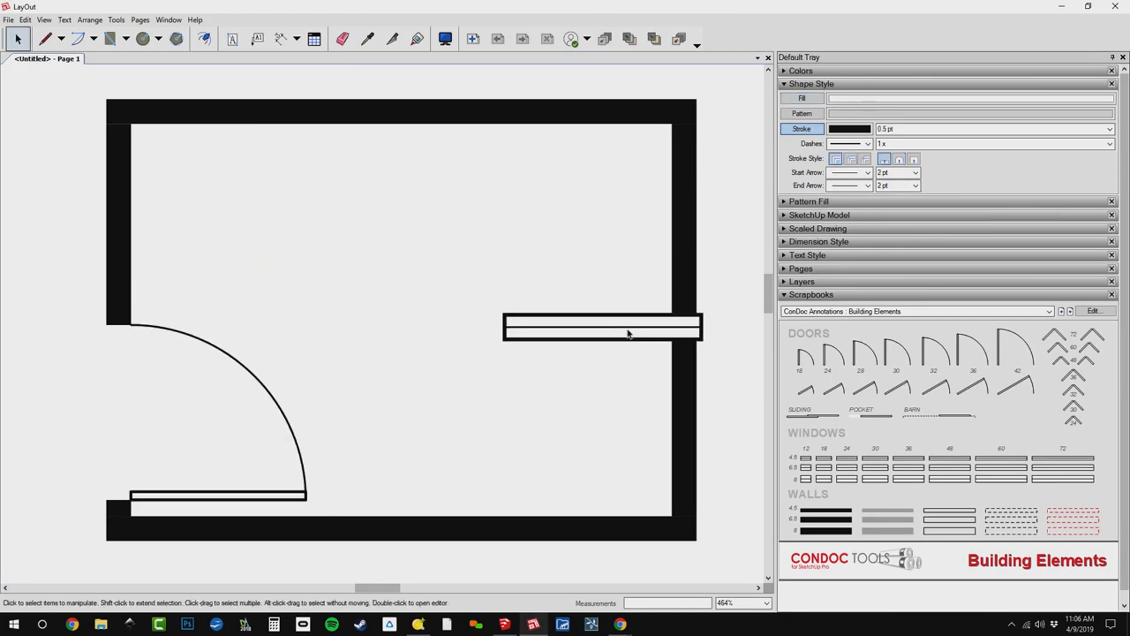
middle_click_drag(667, 343, 595, 330)
left_click(569, 327)
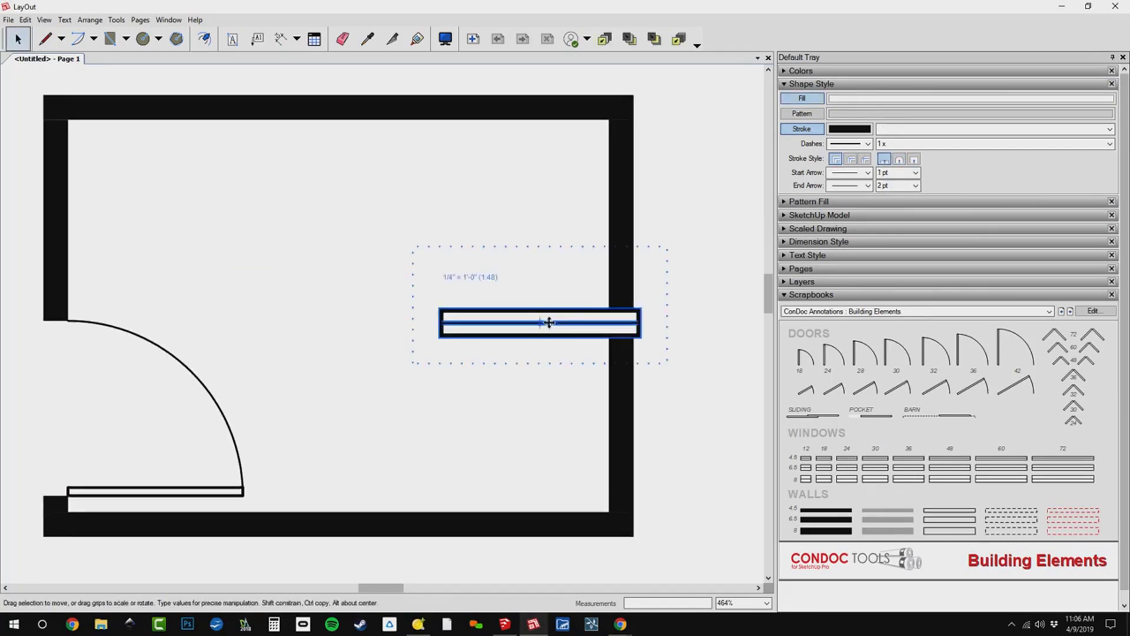
left_click_drag(552, 323, 617, 361)
scroll(592, 442, "down", 2)
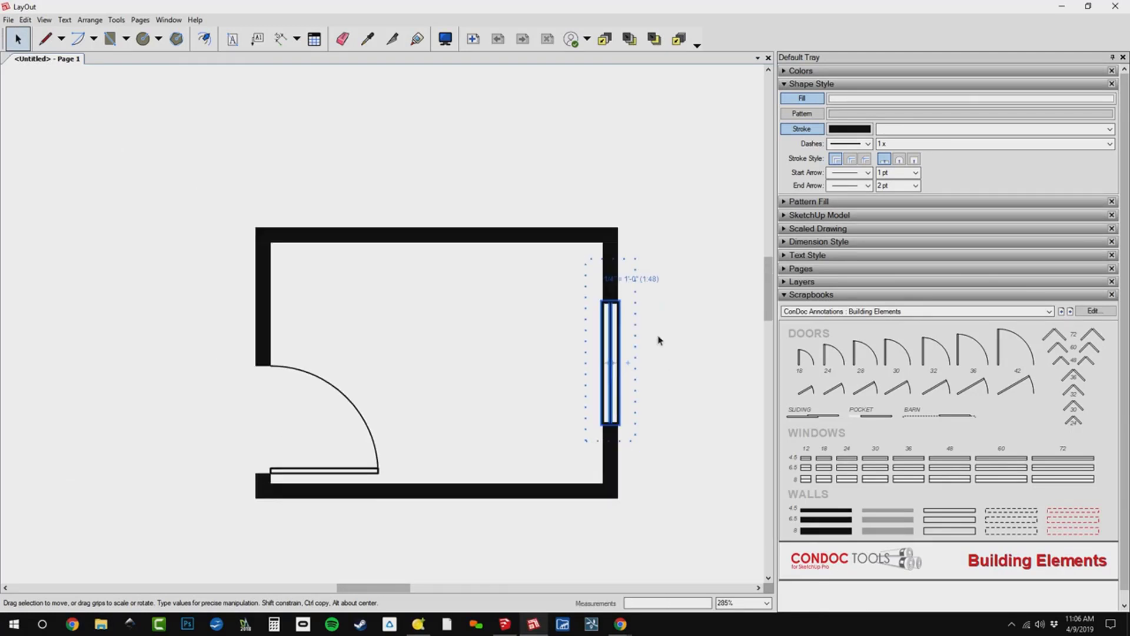
left_click(655, 393)
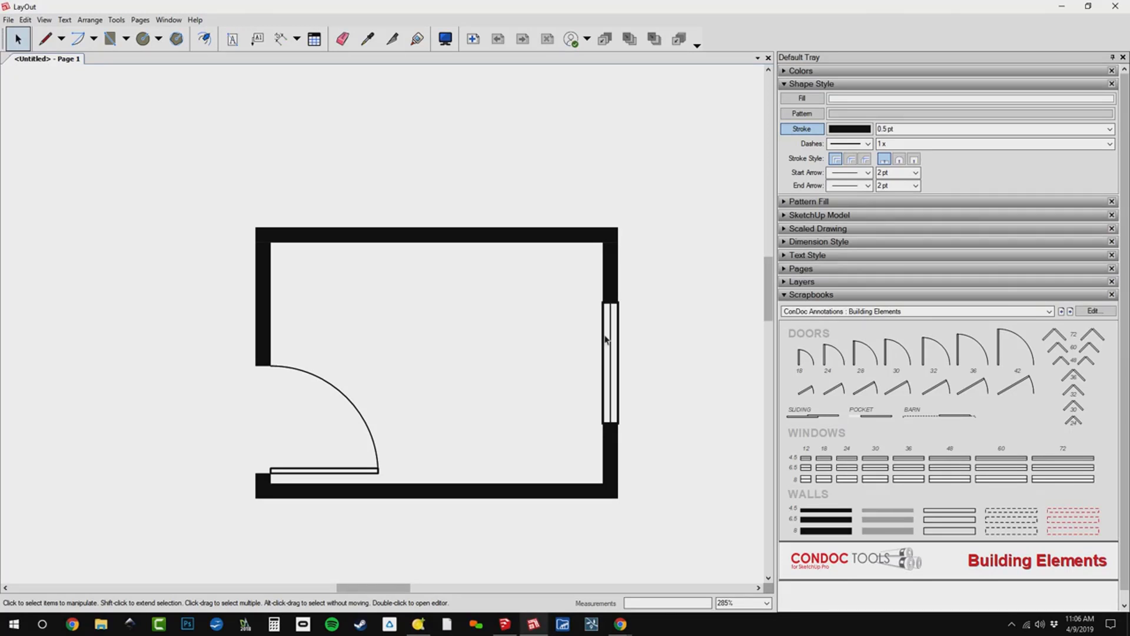
Copy the upper wall 1' straight down inside the wall group.
scroll(600, 265, "up", 2)
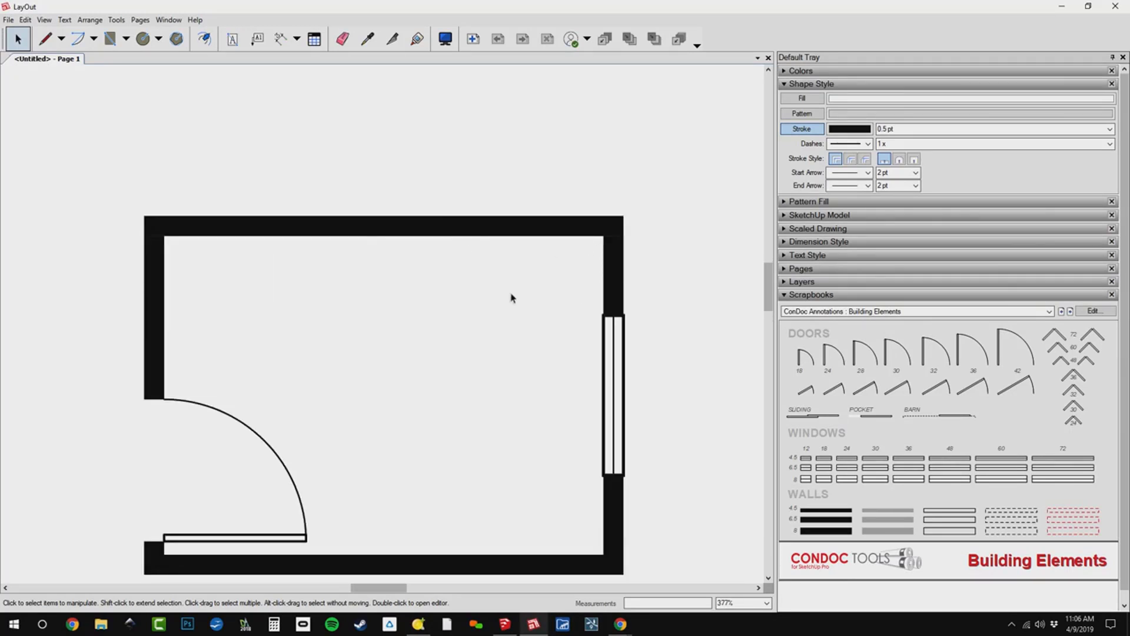
scroll(598, 259, "up", 3)
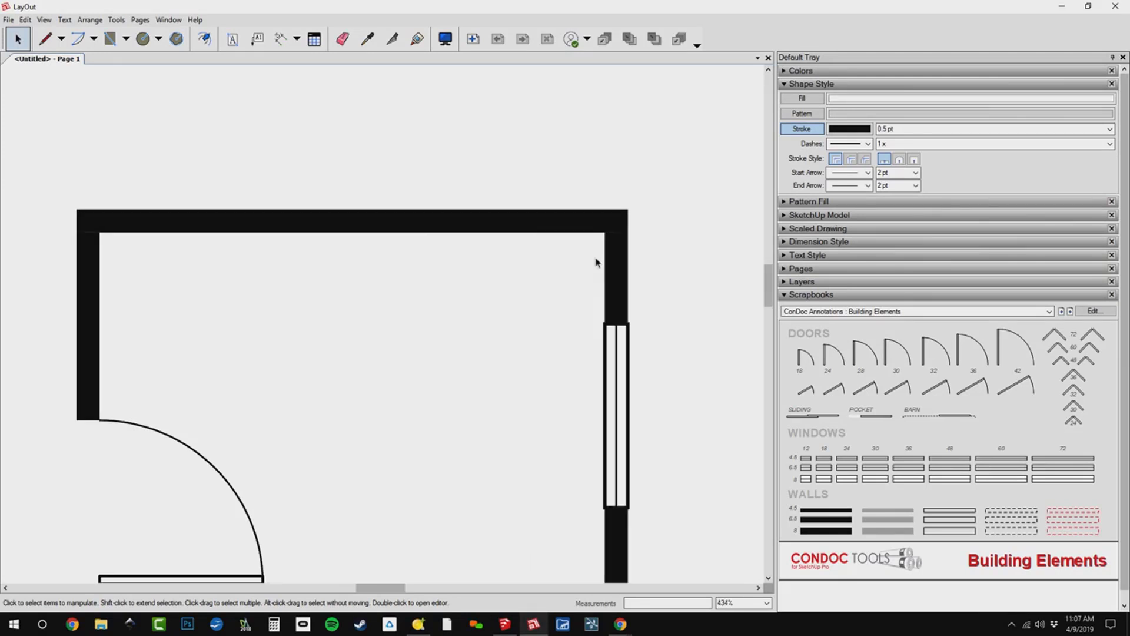
scroll(546, 219, "down", 5)
left_click(535, 218)
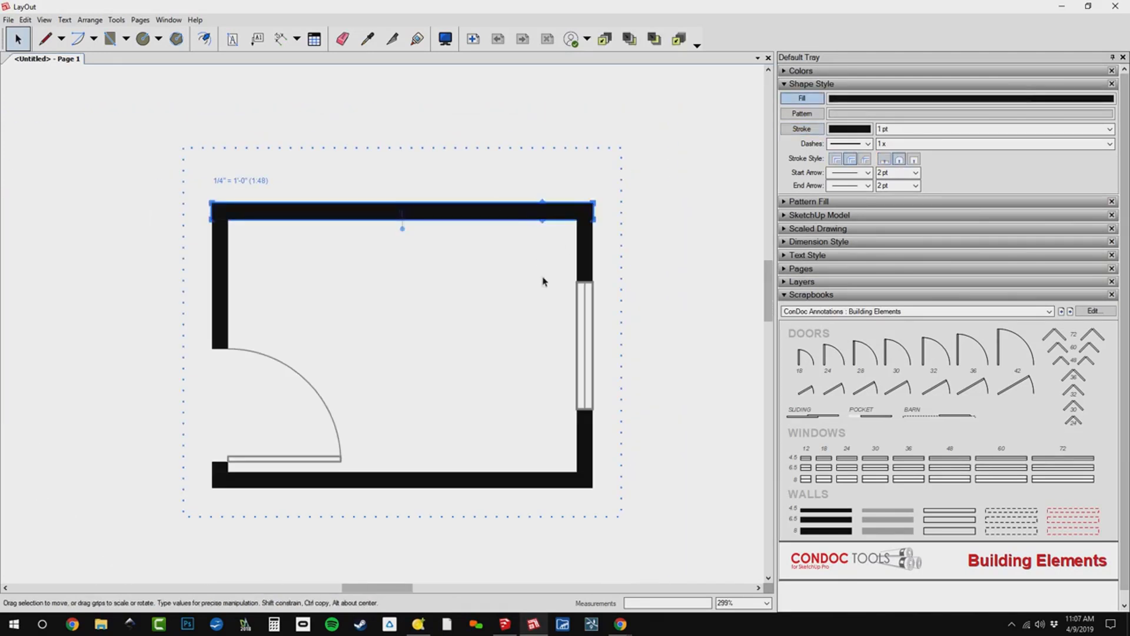
scroll(536, 212, "up", 3)
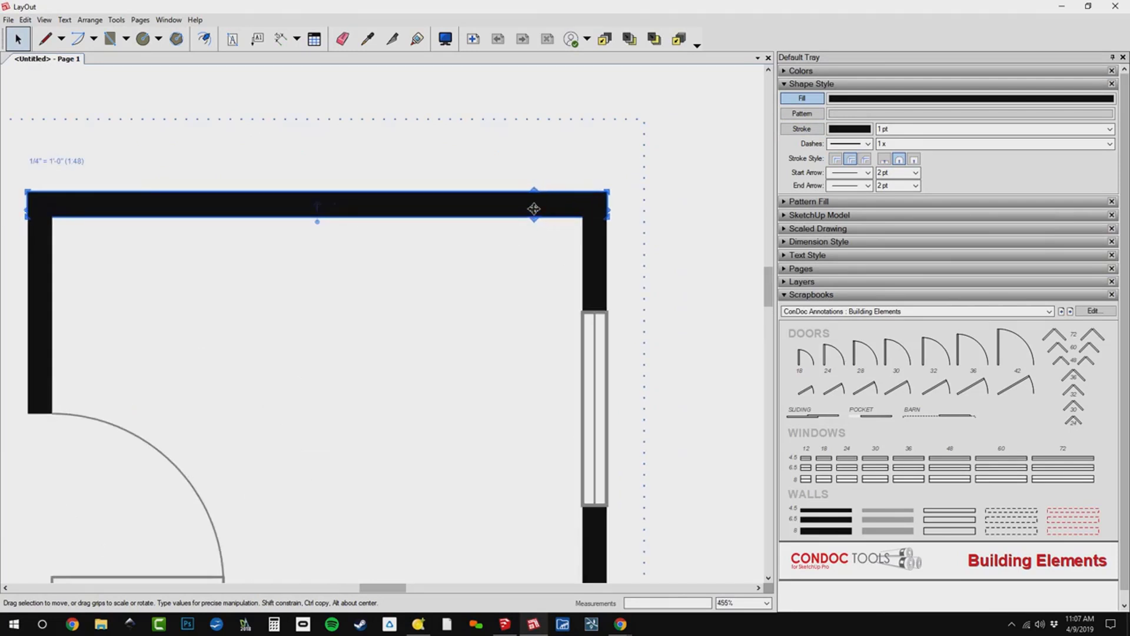
left_click_drag(533, 207, 528, 266, "ctrl")
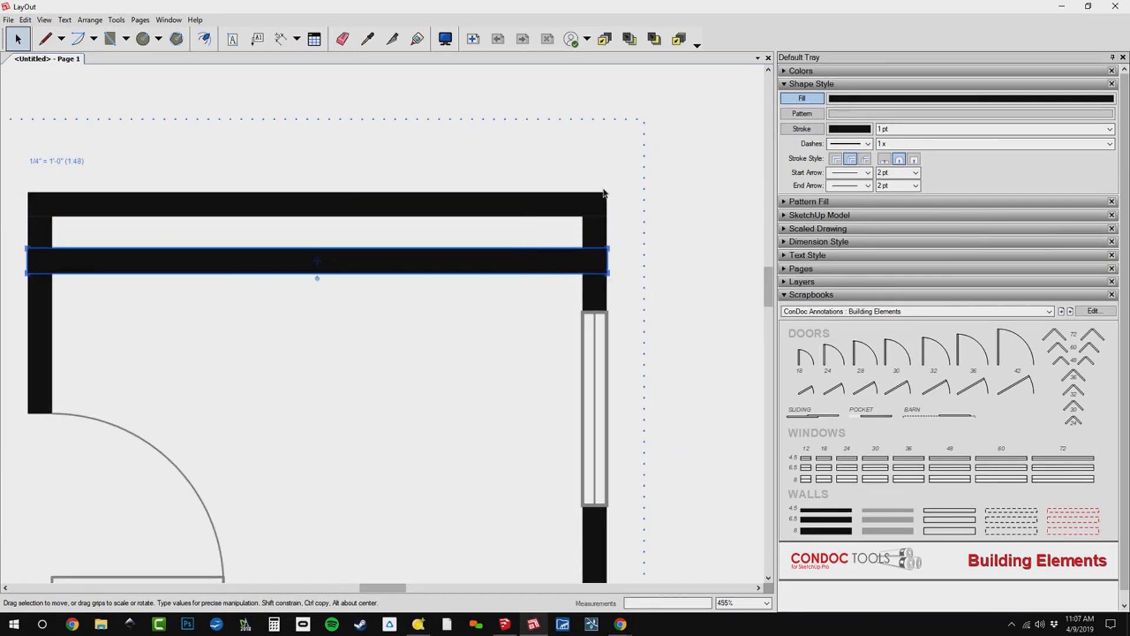
type("1")
key("Return")
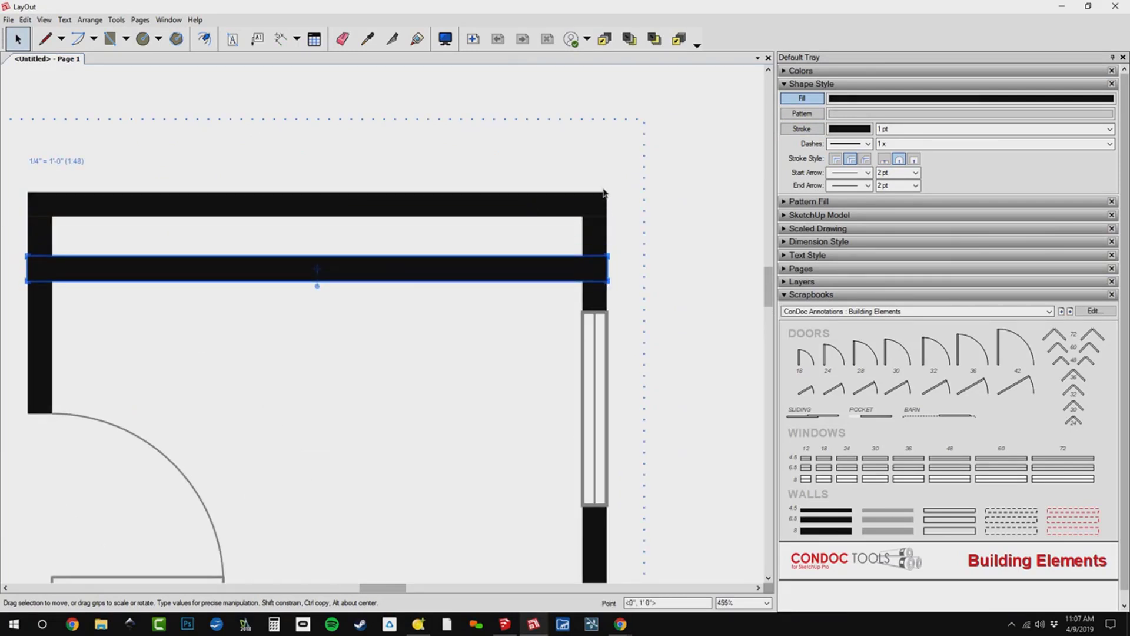
Trim the copied wall's right end to the right wall's inner face and shorten it from the left to 3'.
left_click_drag(608, 281, 583, 281)
left_click_drag(27, 268, 387, 300)
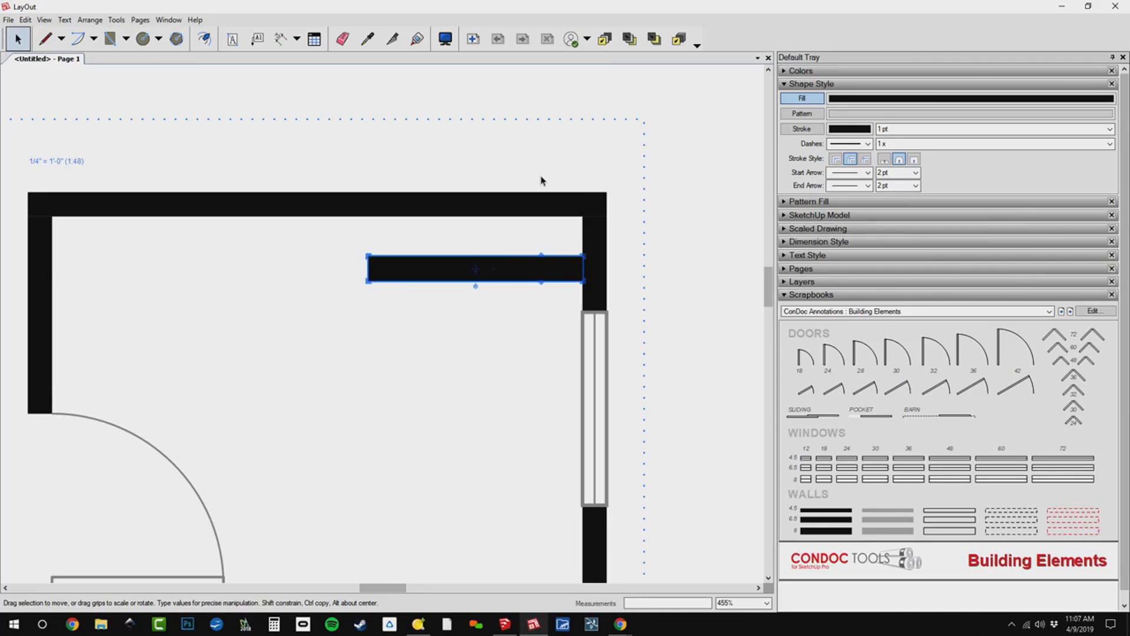
key("Return")
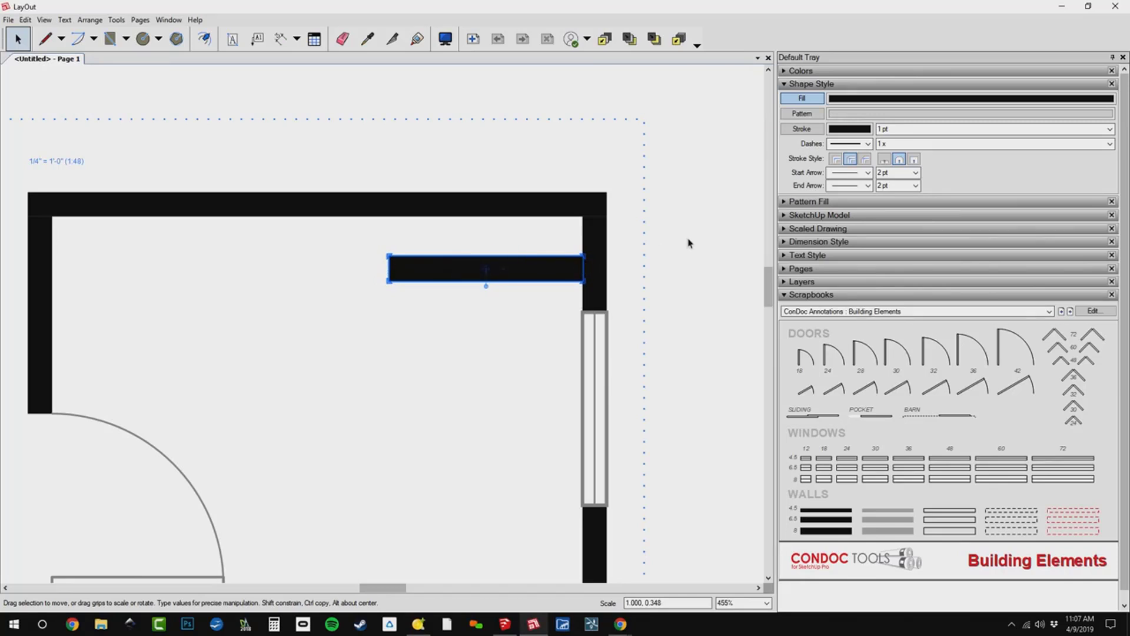
Copy the right wall to the short wall's left end and shorten it to close the gap to the upper wall.
left_click(588, 244)
left_click_drag(588, 244, 415, 216, "ctrl")
scroll(415, 215, "down", 3)
left_click_drag(422, 436, 468, 238)
scroll(465, 248, "up", 1)
double_click(436, 293)
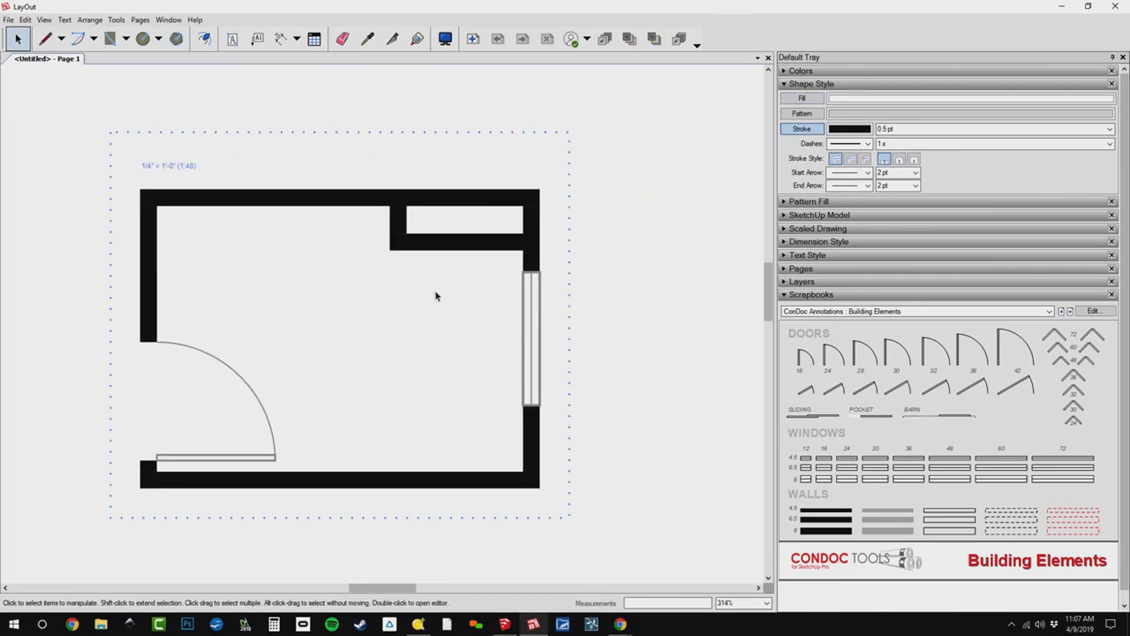
Close the wall group and check the window's drawing scale in the Scaled Drawing settings.
middle_click_drag(445, 296, 536, 274)
scroll(528, 298, "up", 3)
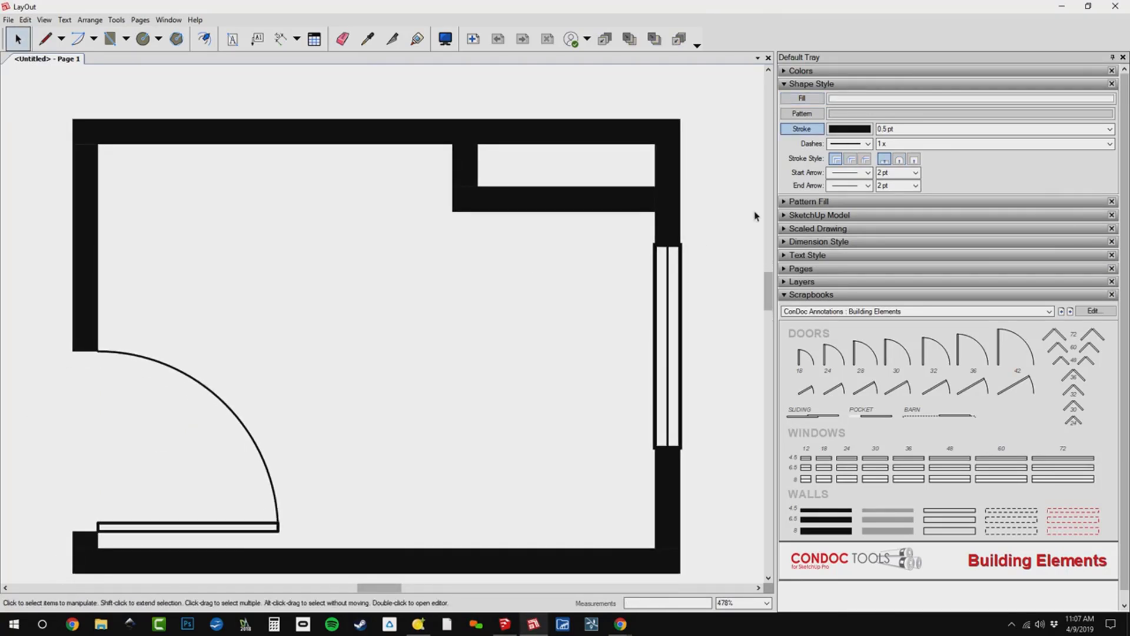
left_click(886, 228)
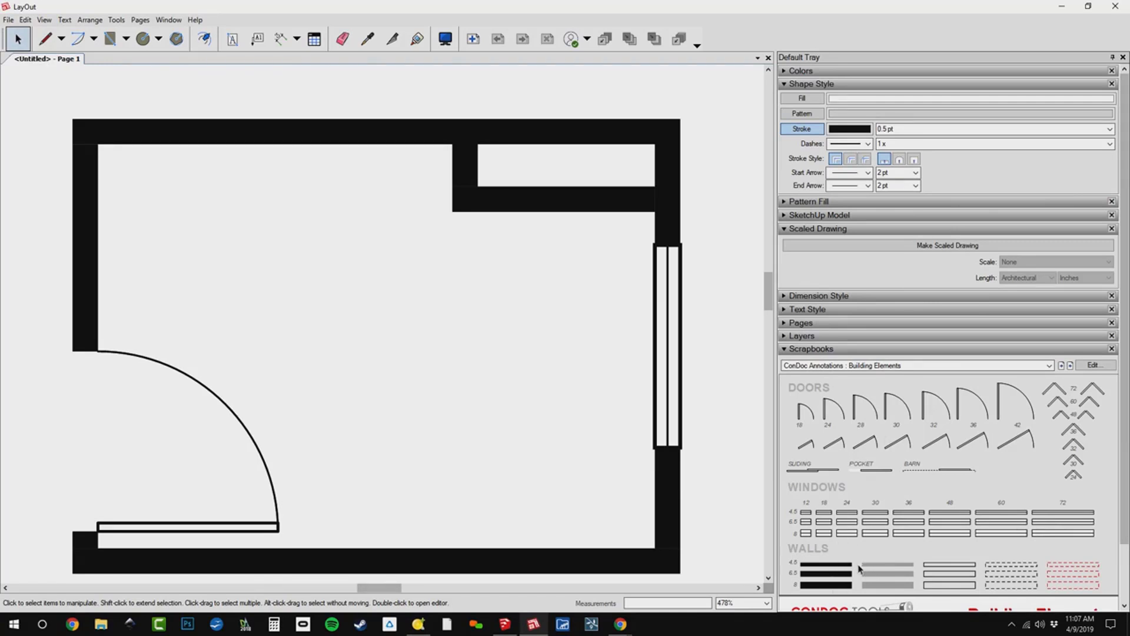
left_click(673, 303)
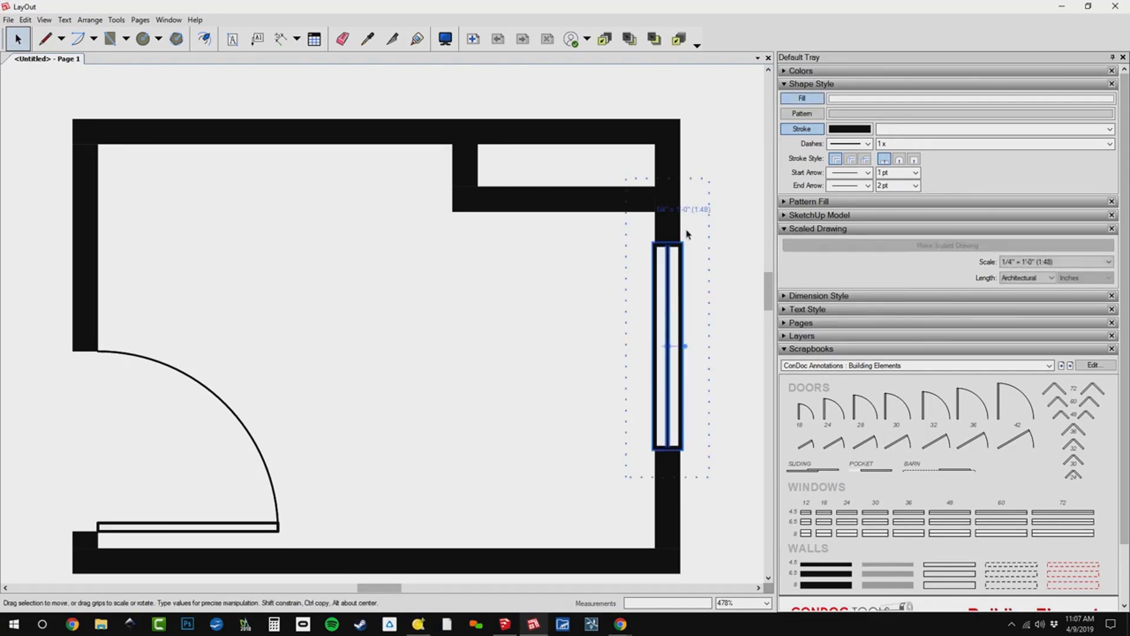
scroll(625, 252, "down", 4)
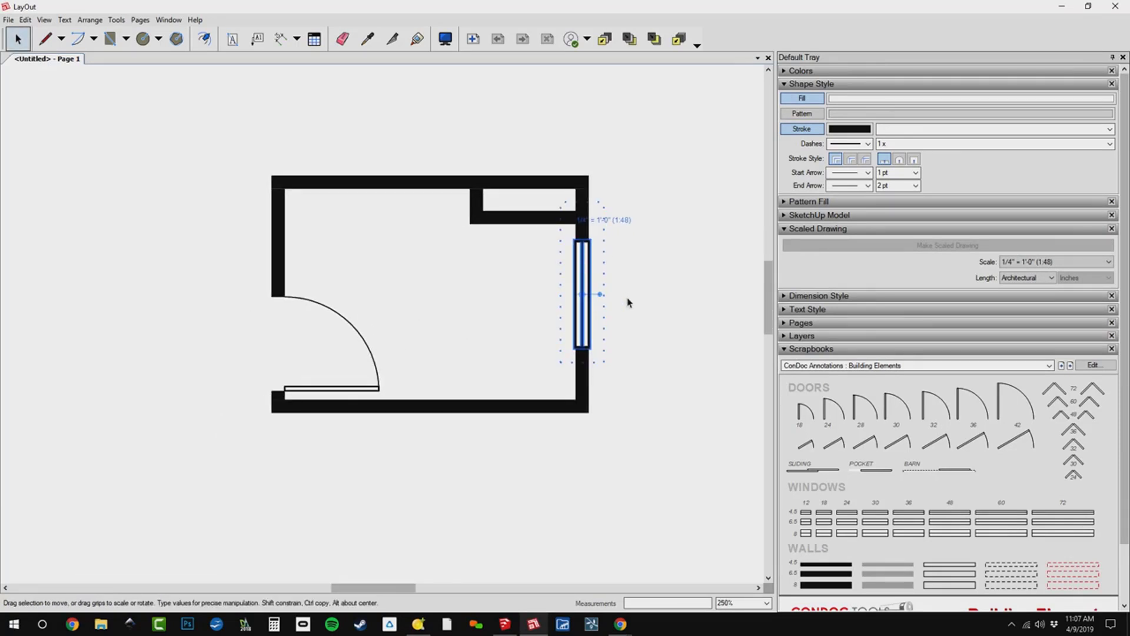
scroll(628, 303, "up", 2)
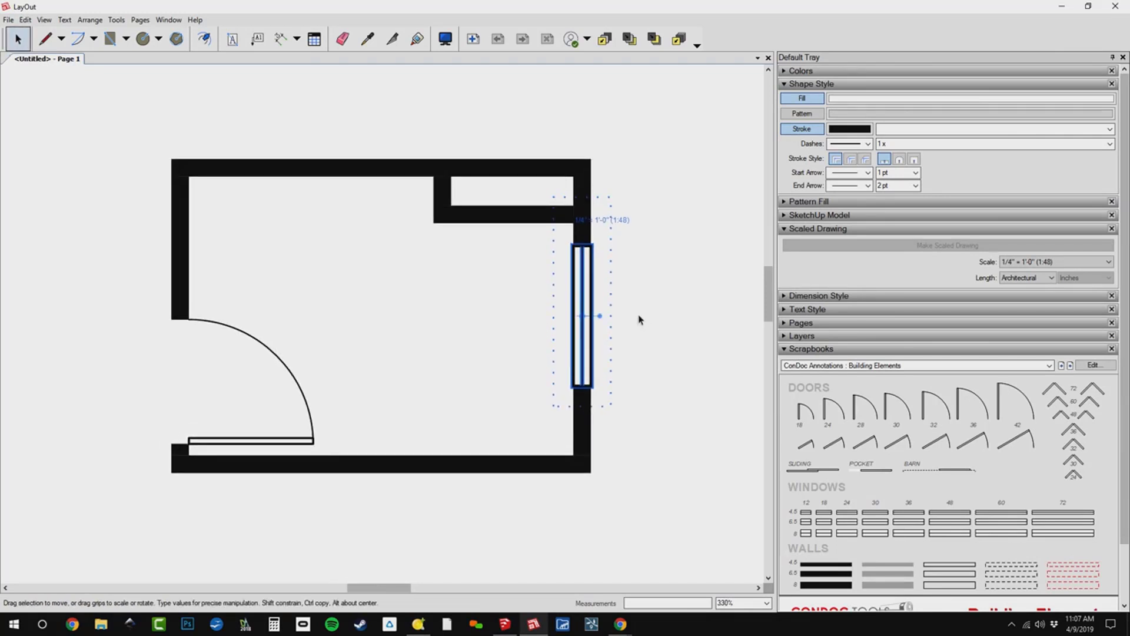
left_click(640, 320)
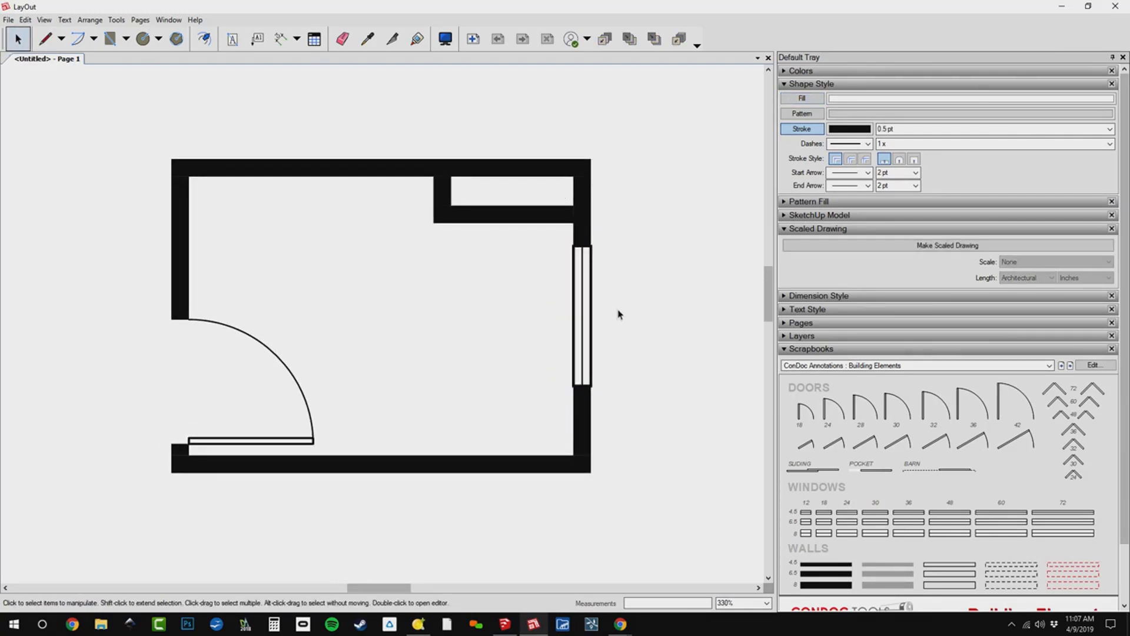
Switch to the Kitchen / Bath / Utility scrapbook page and place a bathtub lengthwise against the right wall, below the closet.
left_click(1071, 365)
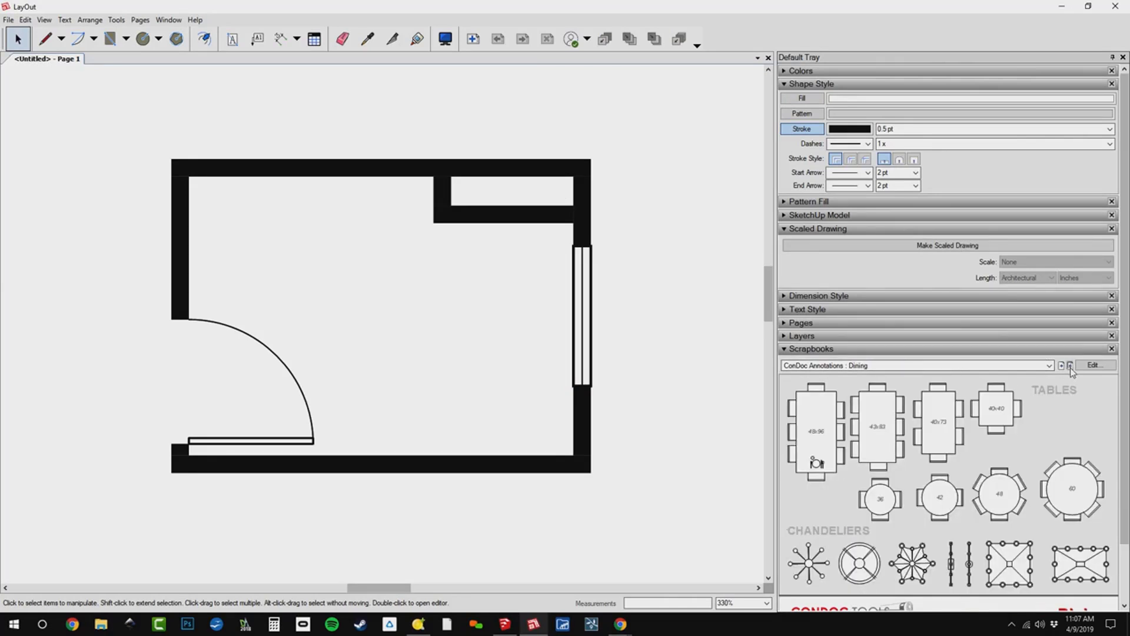
left_click(1070, 365)
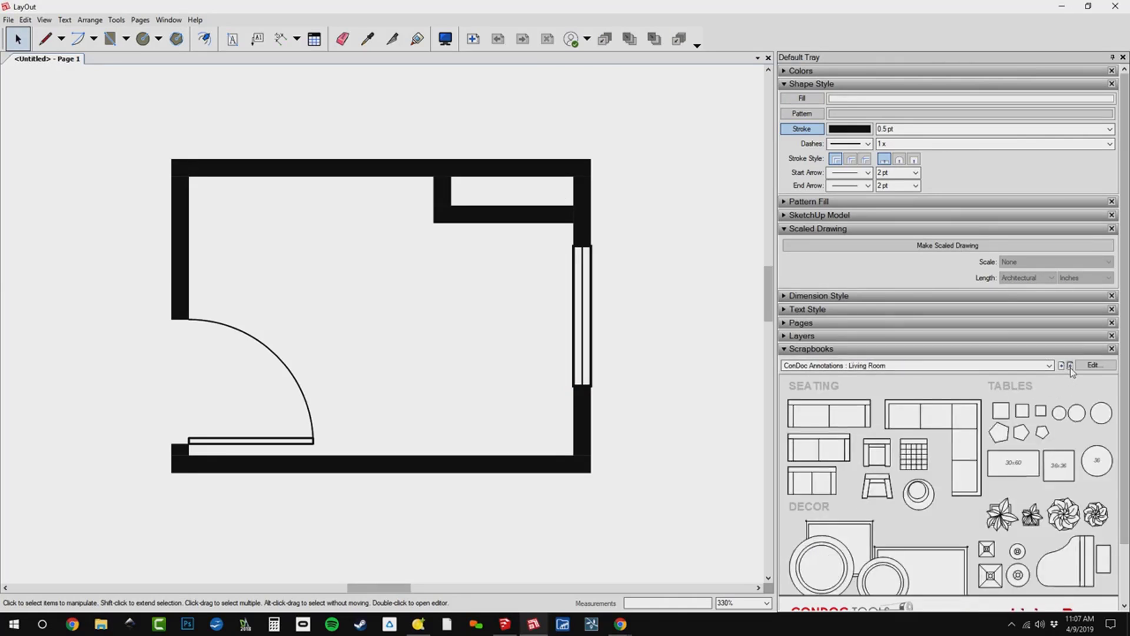
left_click(1070, 365)
left_click(1071, 366)
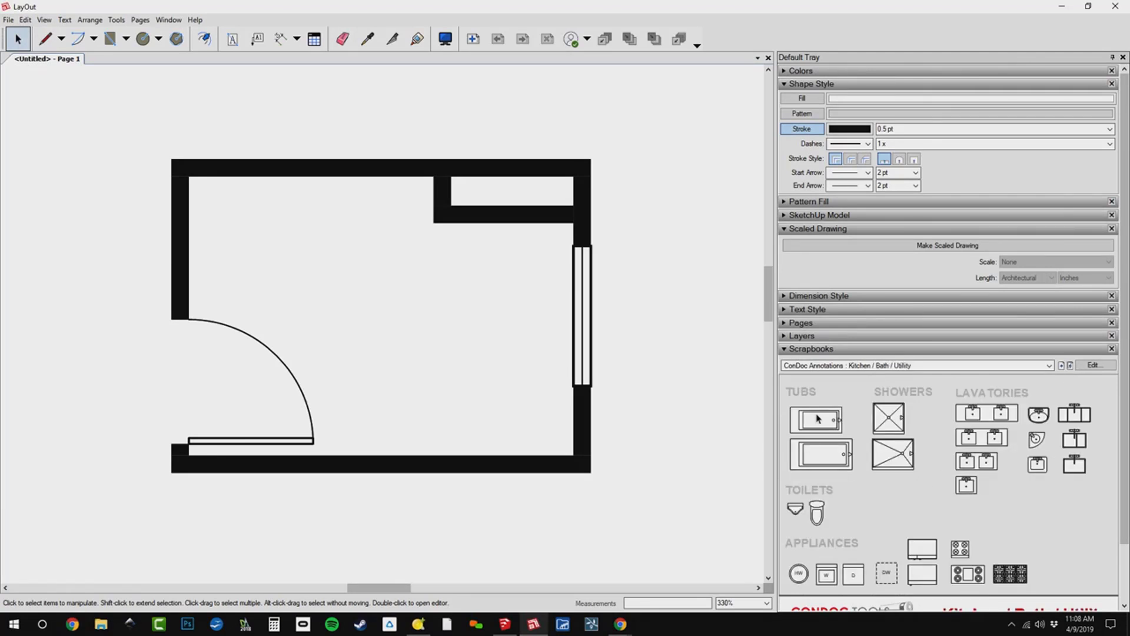
left_click_drag(816, 424, 501, 327)
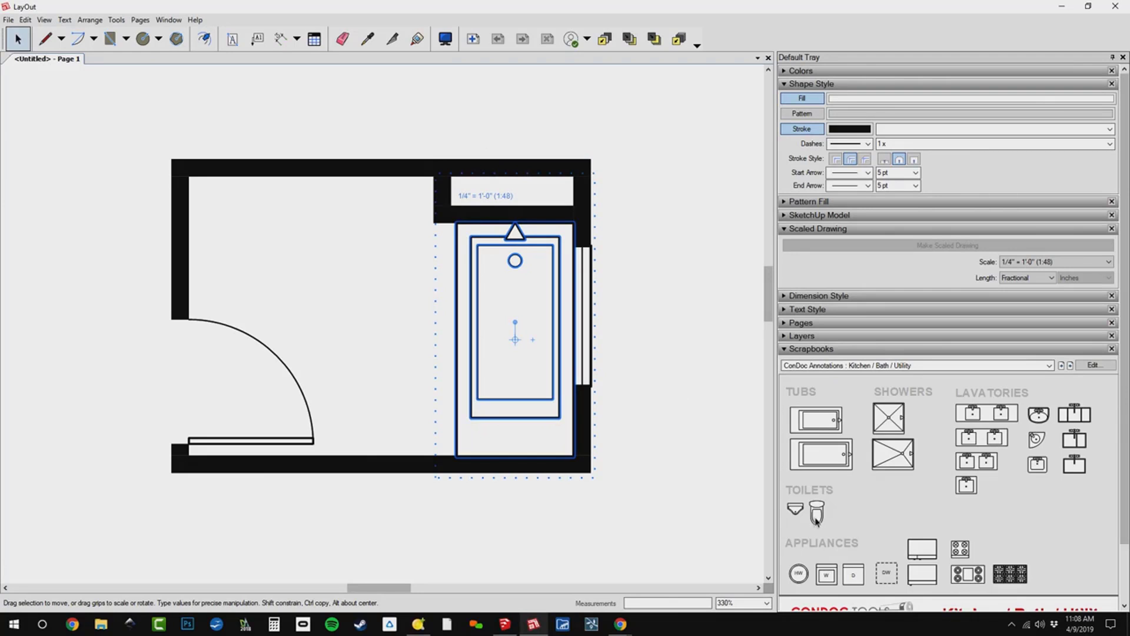
Place a scrapbook toilet against the upper wall beside the closet and a single-sink lavatory against the left wall above the door.
left_click_drag(816, 517, 376, 241)
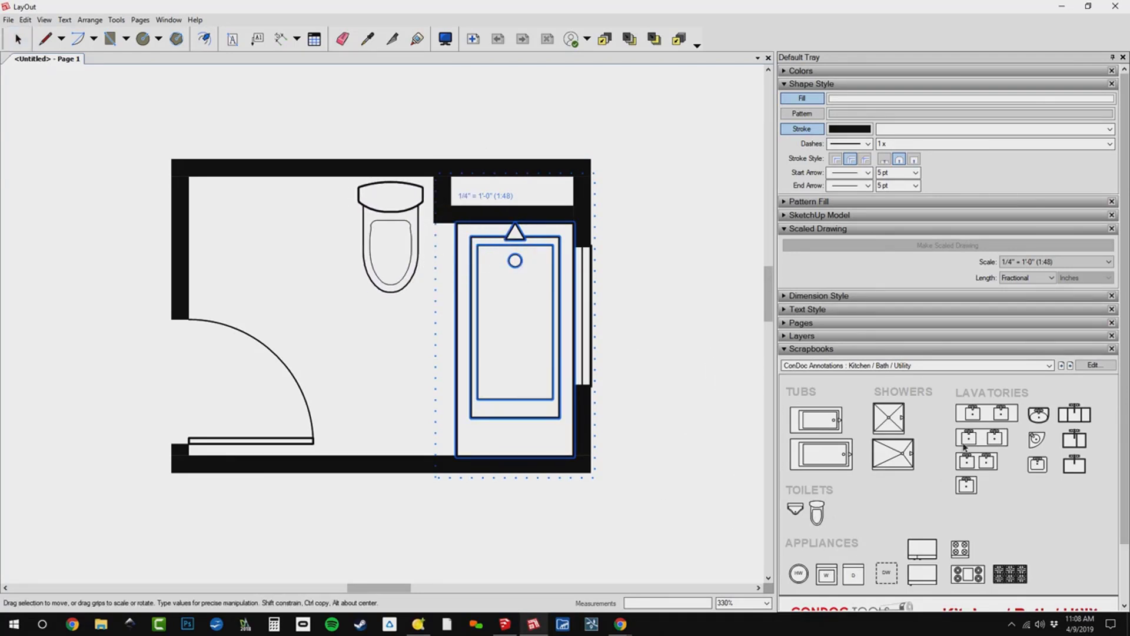
mouse_move(972, 485)
left_mouse_down()
mouse_move(348, 253)
mouse_move(240, 253)
mouse_move(239, 232)
left_mouse_up()
left_click_drag(228, 276, 219, 269)
Inside the lavatory group, stretch the countertop evenly about its centre along the wall with a value of 15", and close the group.
double_click(220, 269)
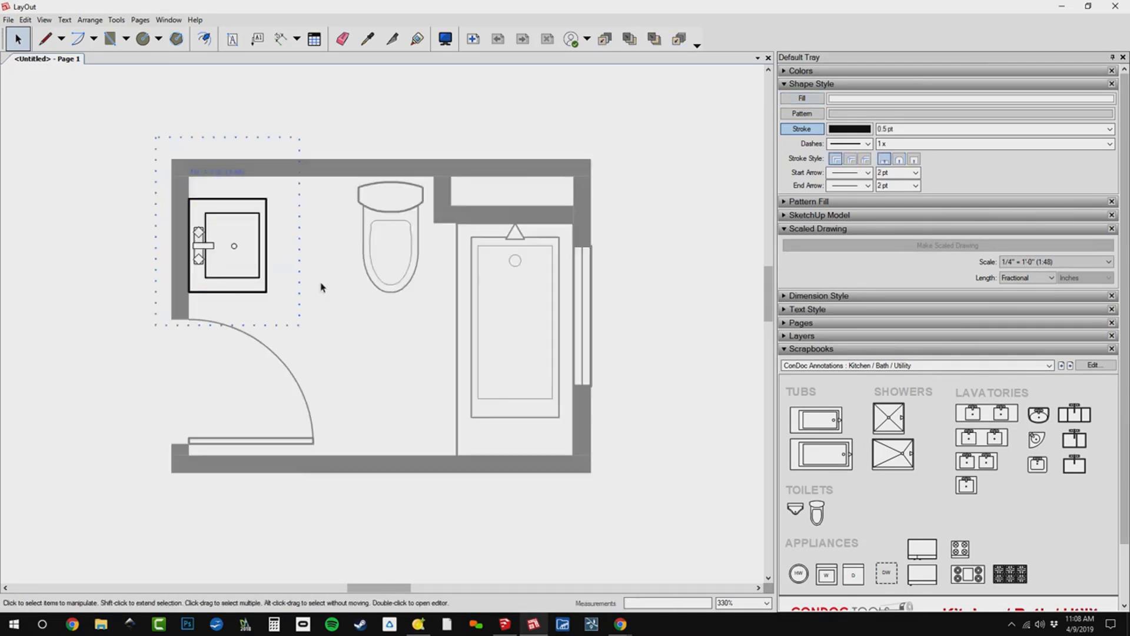
left_click(267, 206)
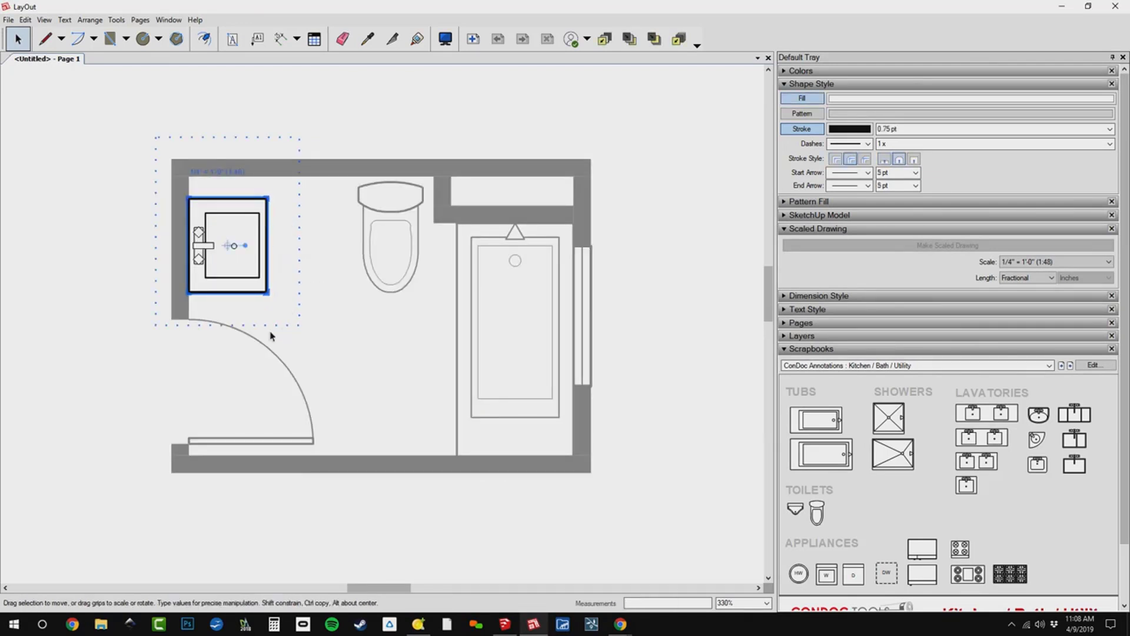
left_click_drag(220, 287, 253, 346, "alt")
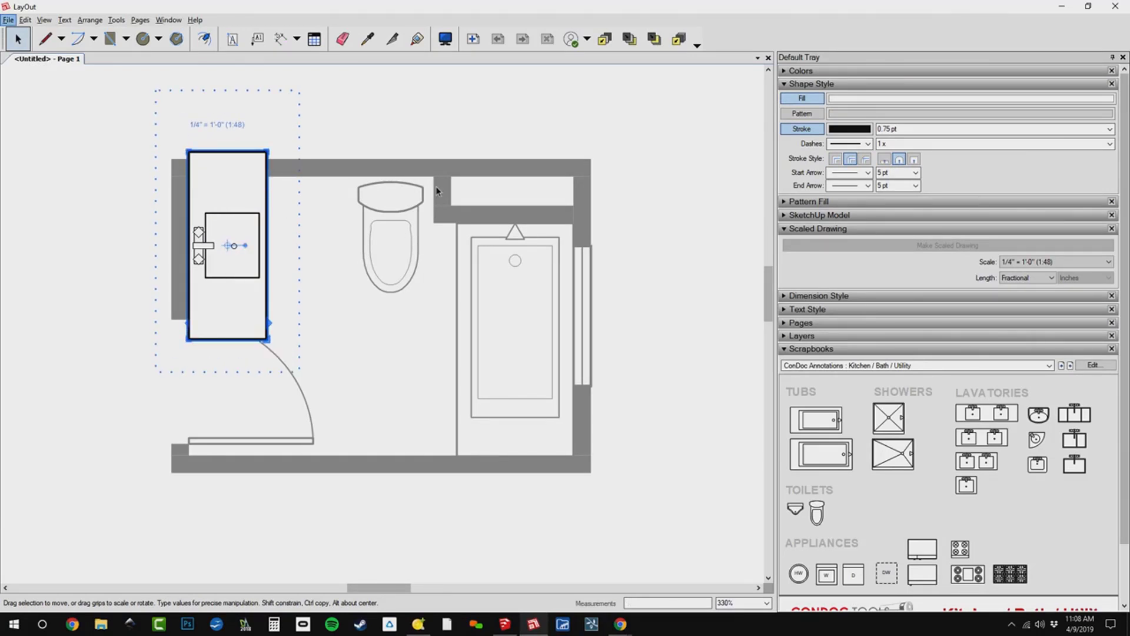
type("15")
key("Down")
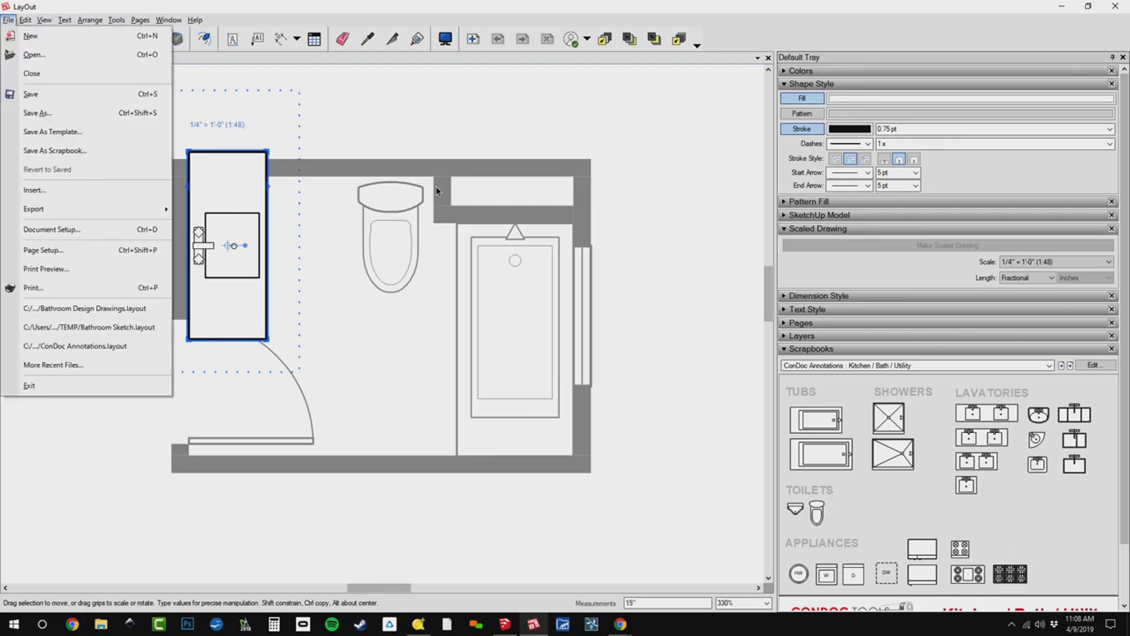
key("Escape")
key("Escape")
key("Return")
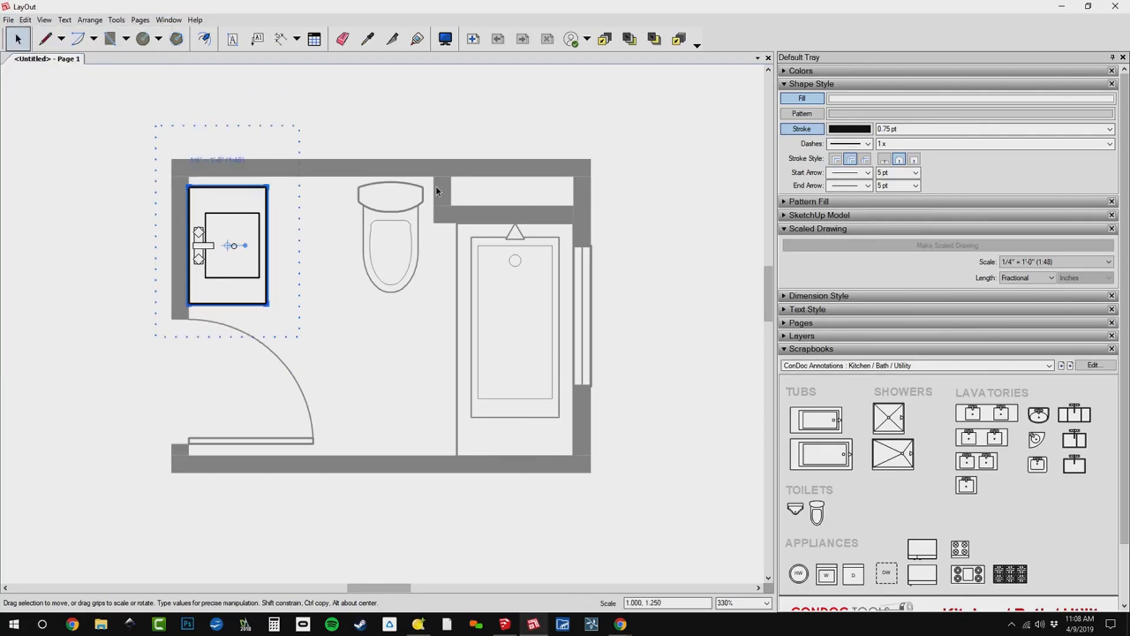
left_click(422, 238)
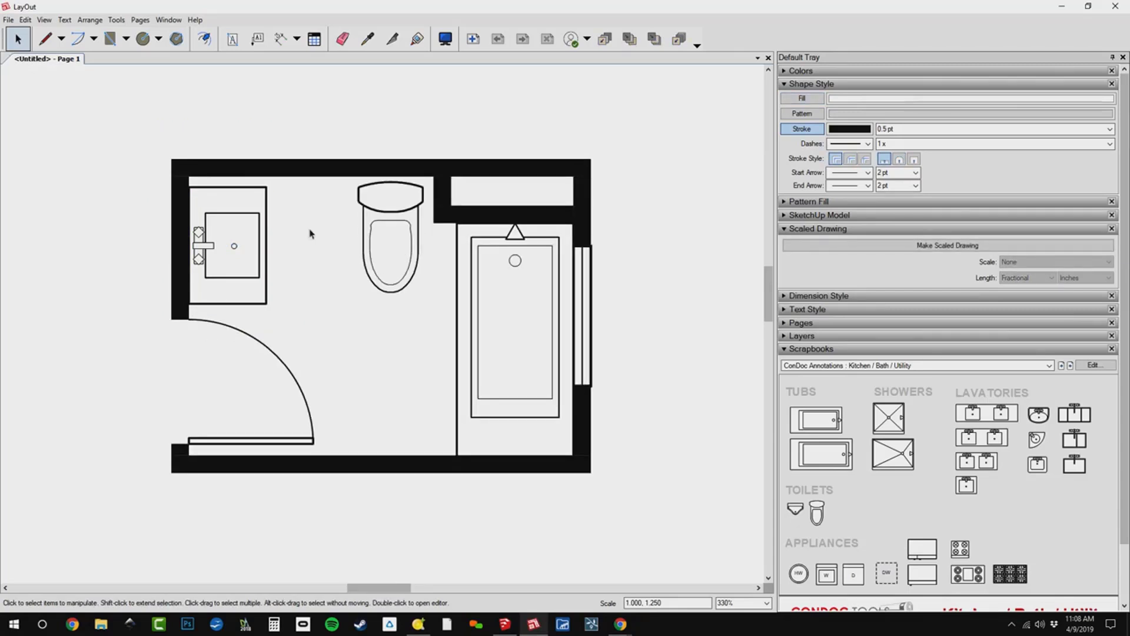
Save the document in the TEMP folder as Bathroom Sketch.layout, overwriting the existing file.
scroll(448, 277, "down", 1)
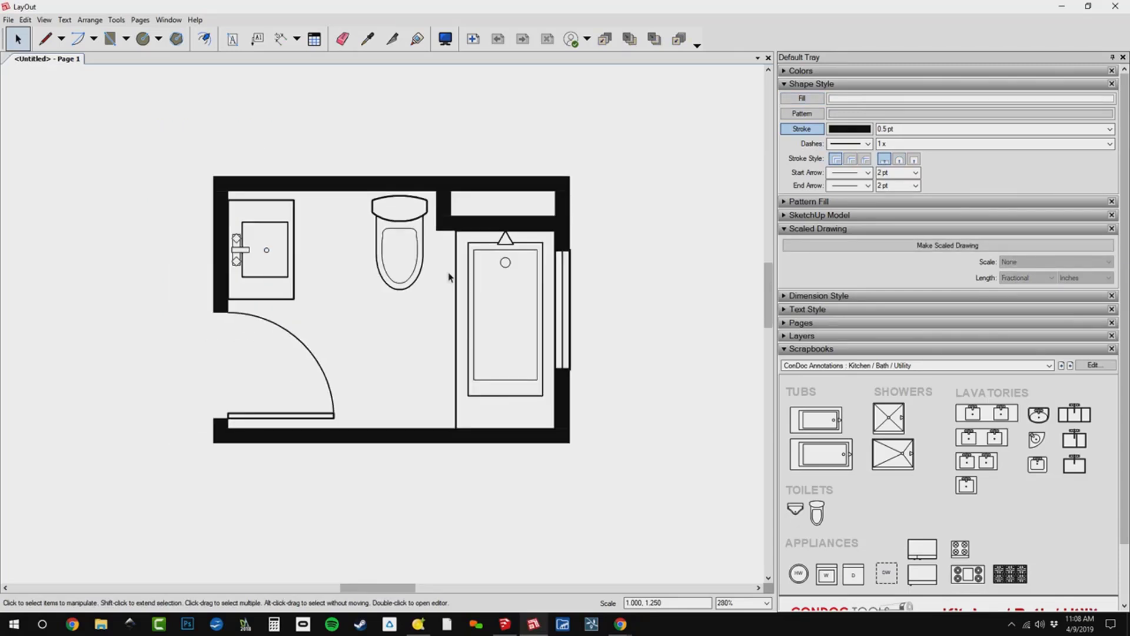
scroll(439, 321, "up", 2)
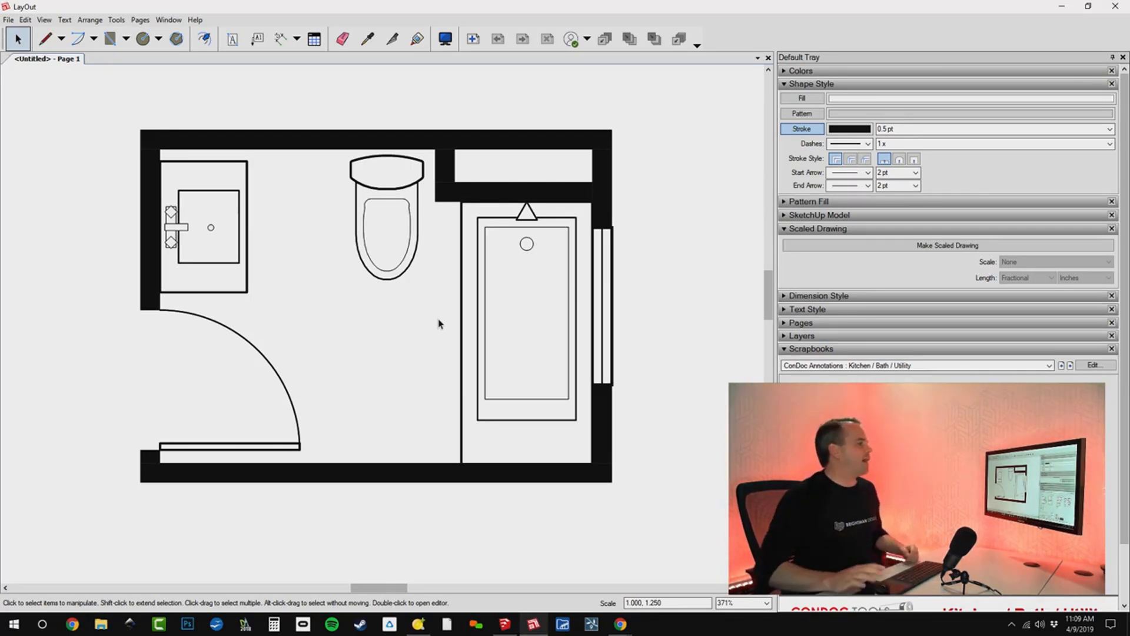
scroll(438, 323, "down", 1)
scroll(438, 323, "down", 7)
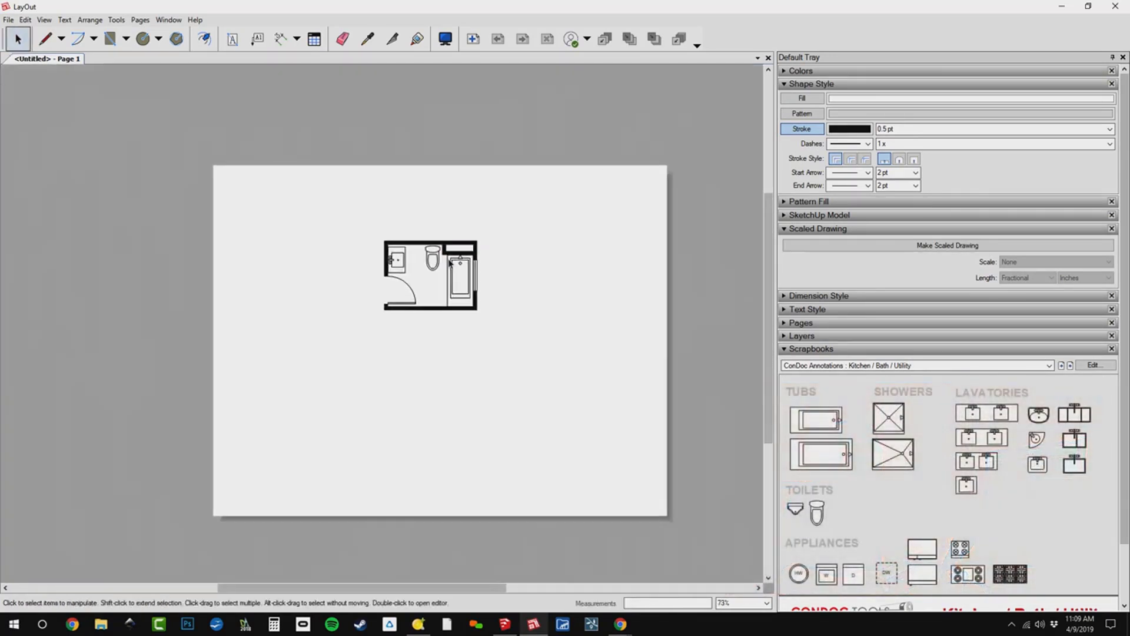
key("ctrl+s")
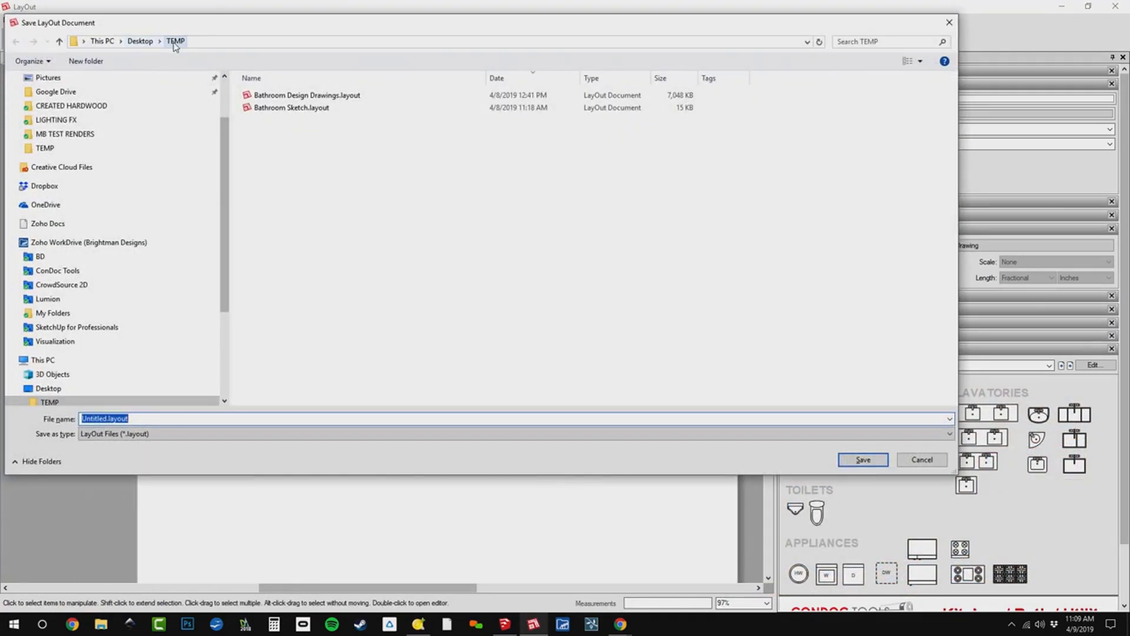
left_click(295, 109)
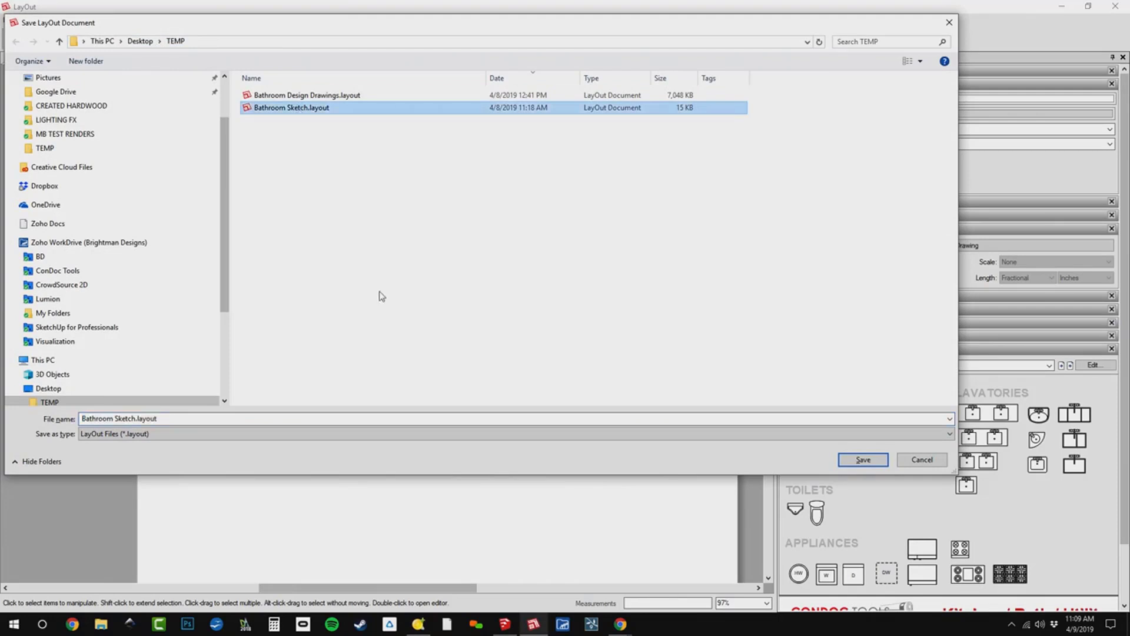
left_click(865, 461)
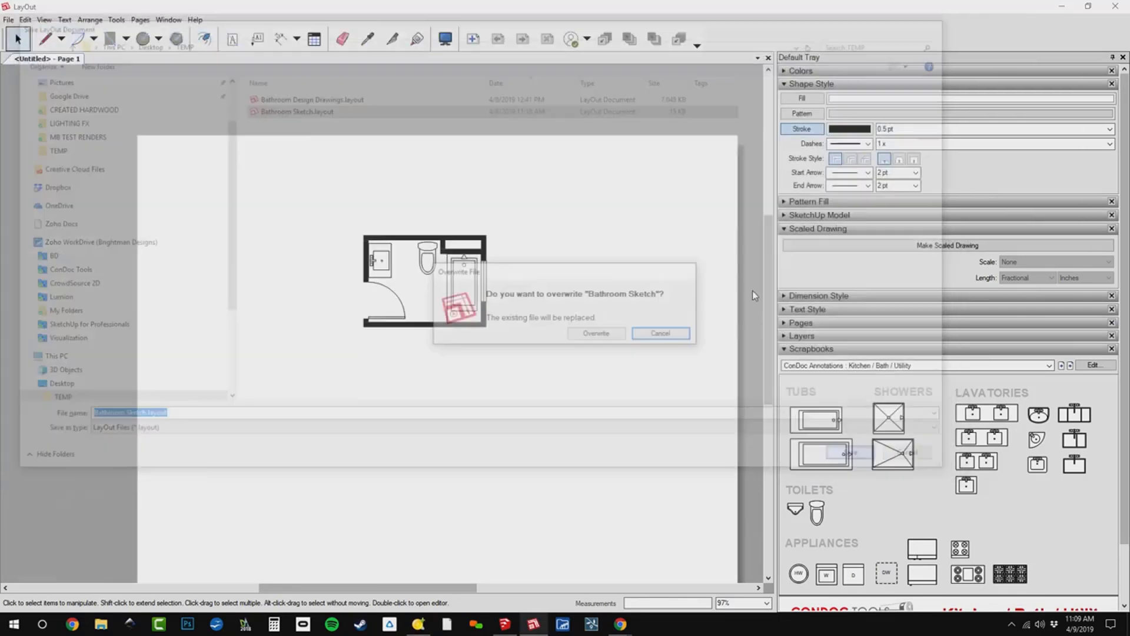
left_click(597, 334)
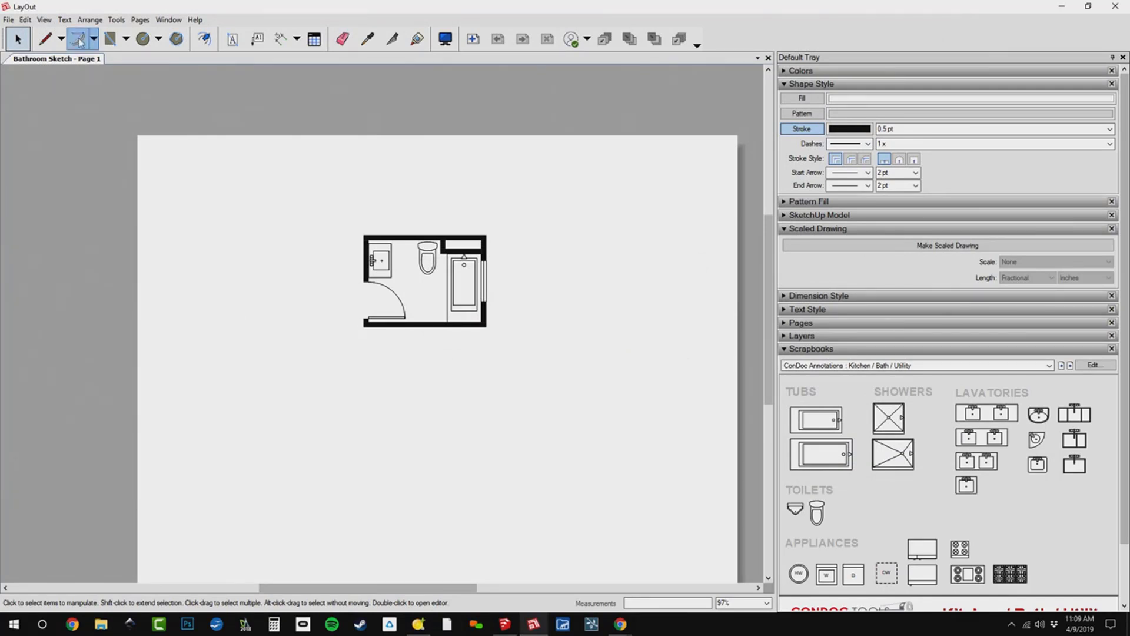
Start a DWG/DXF export and delete the old CAD.dwg, Bathroom Sketch.dwg and Bathroom.dwg files from the TEMP folder.
left_click(8, 20)
mouse_move(56, 207)
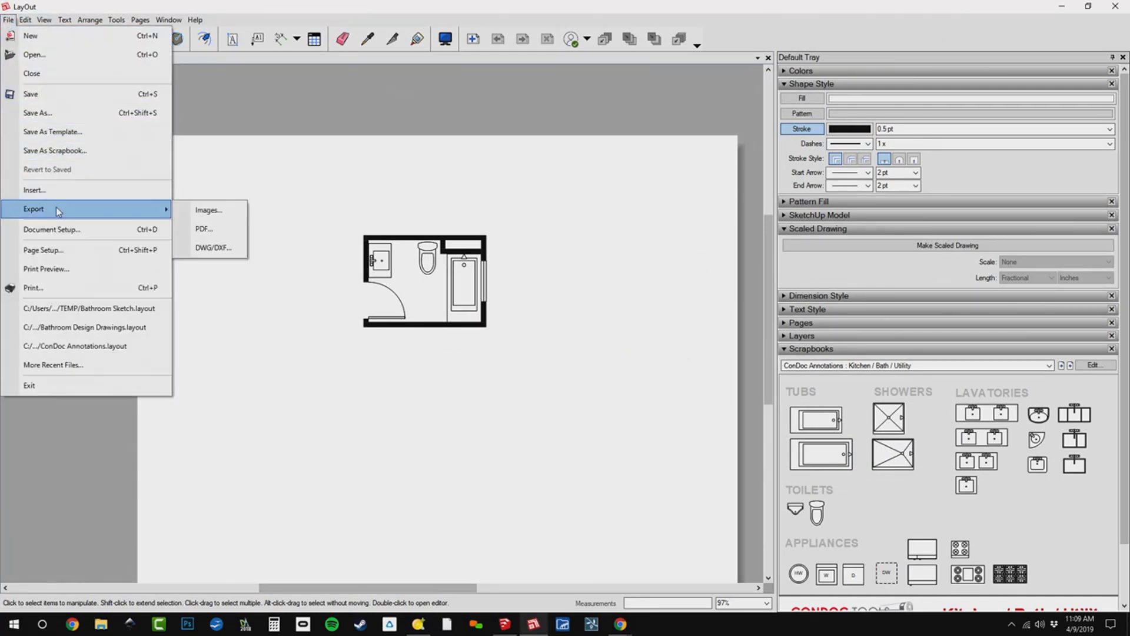
left_click(206, 246)
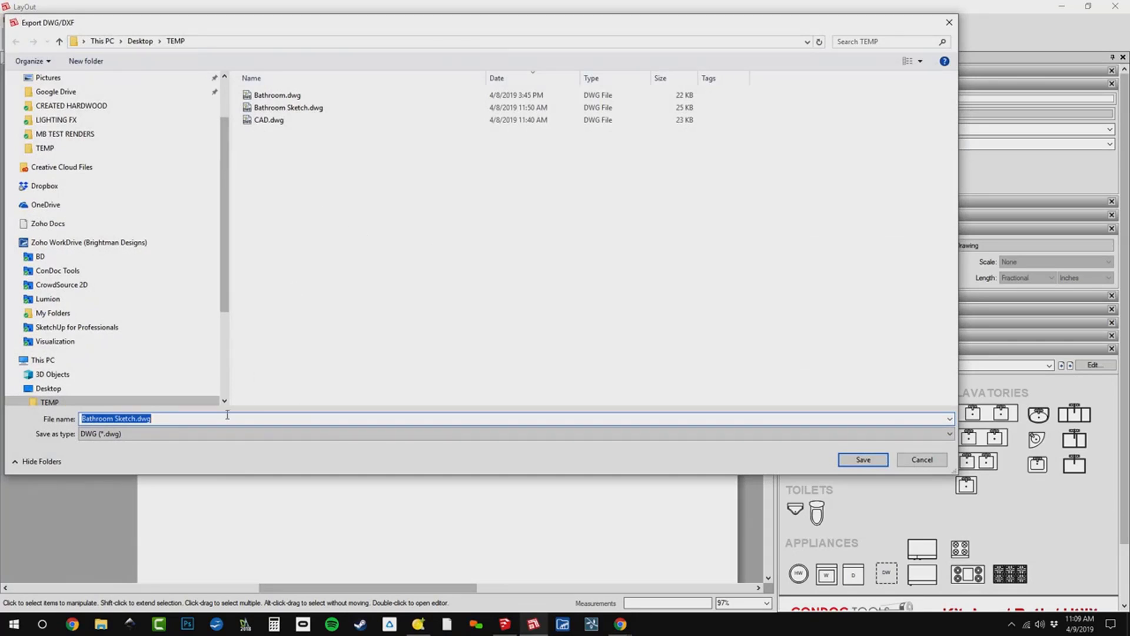
left_click(282, 121)
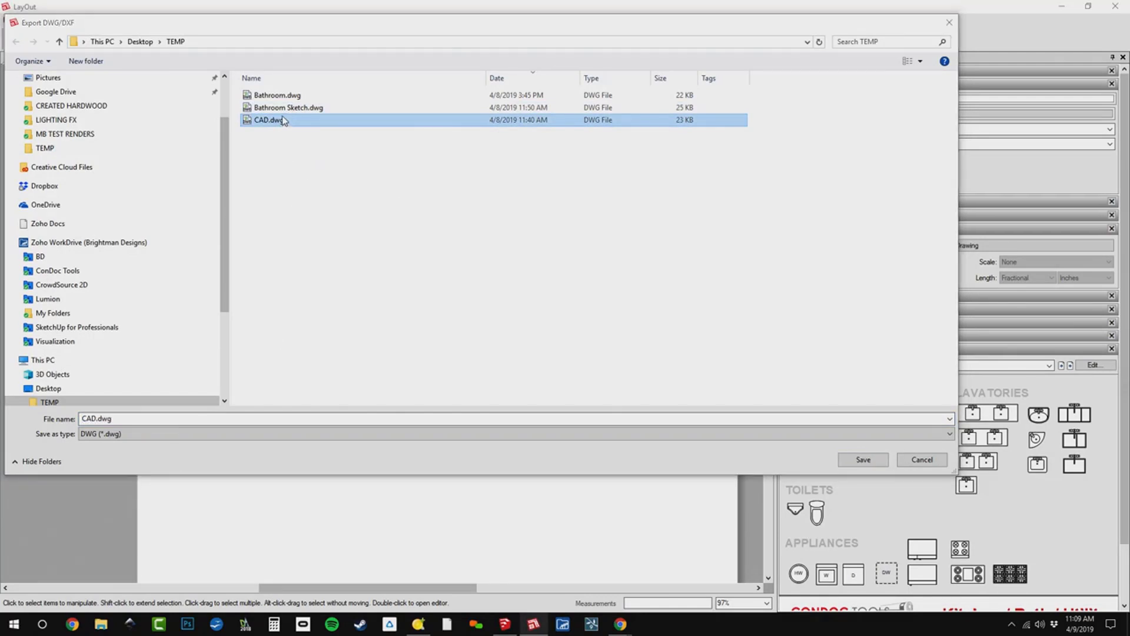
key("Delete")
key("Delete")
key("Delete")
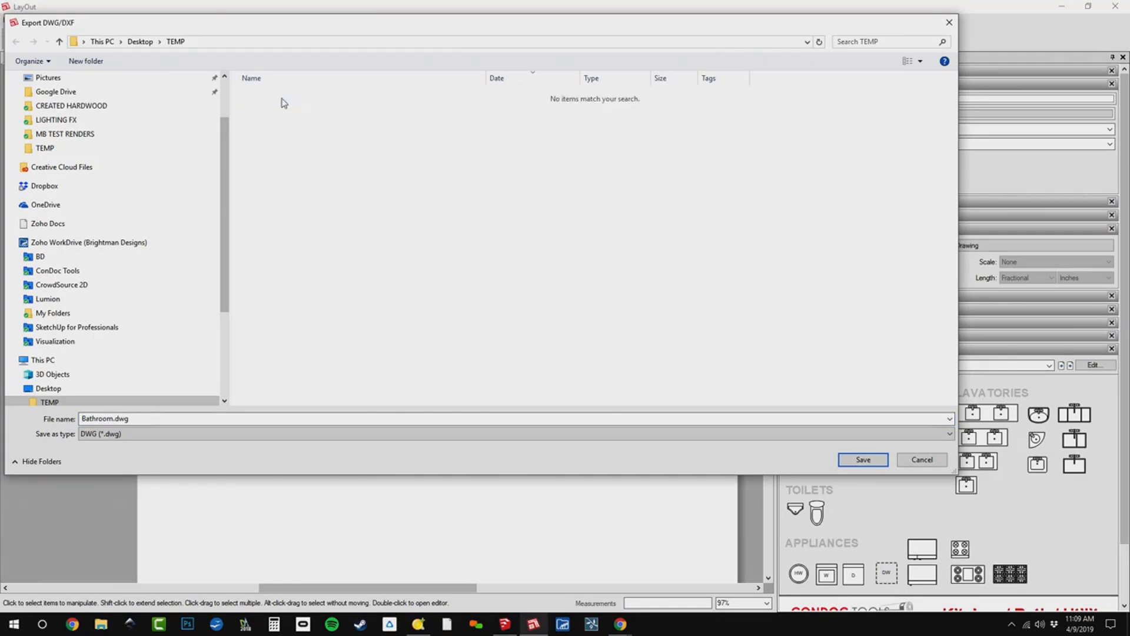
Export all pages as Bathroom.dwg in AutoCAD 2018 format, with native DWG/DXF entities, Ignore Fills and Export for SketchUp enabled.
left_click(112, 419)
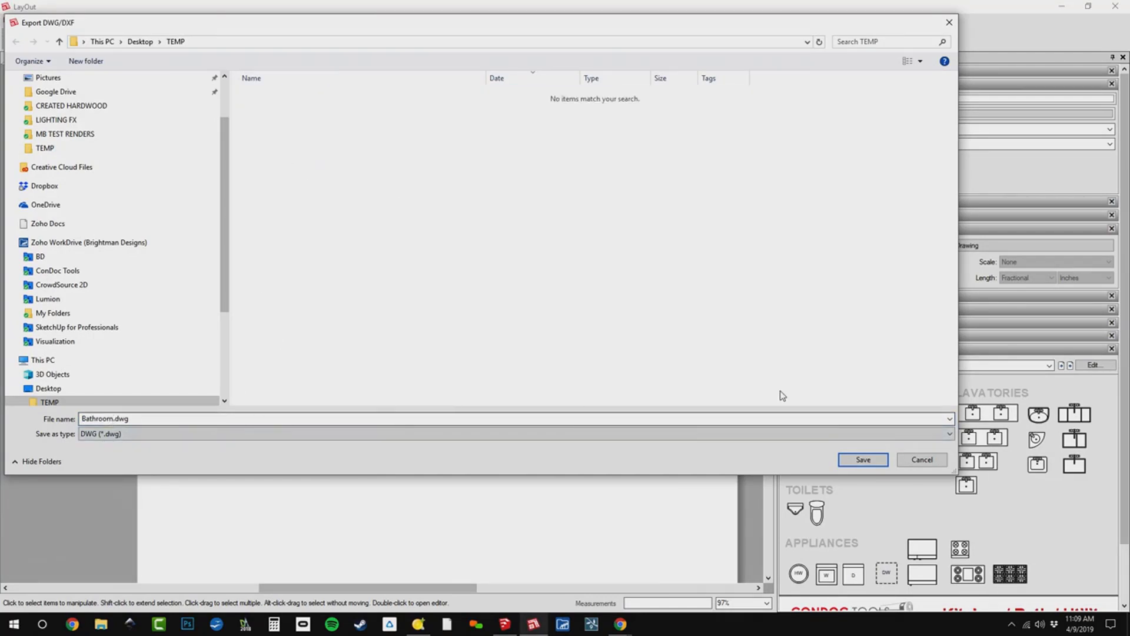
left_click(861, 460)
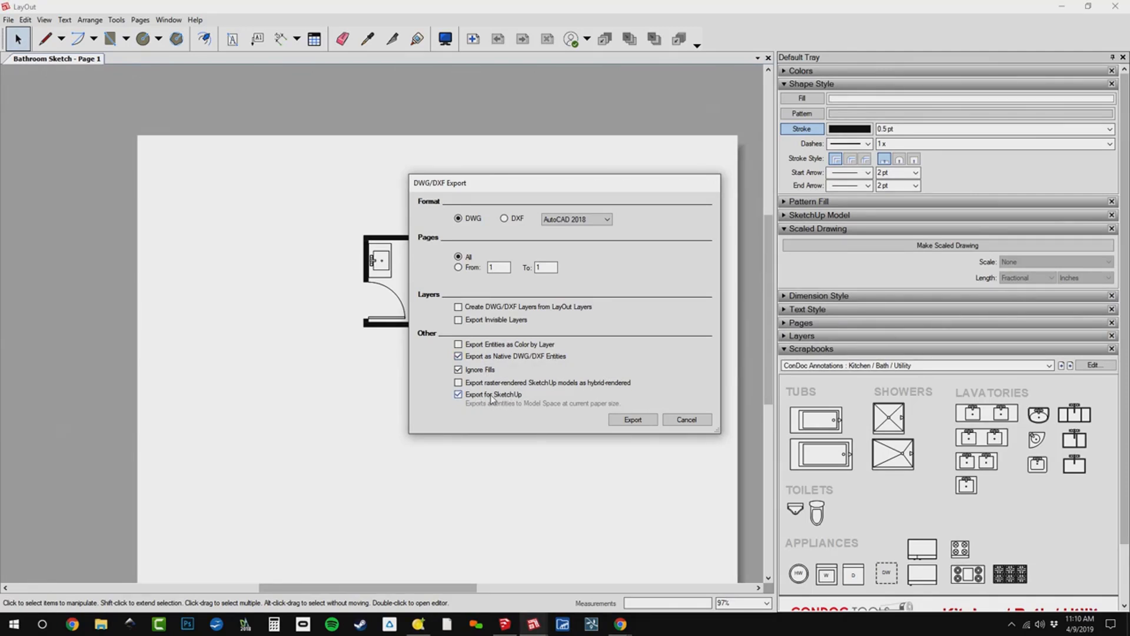
left_click(625, 419)
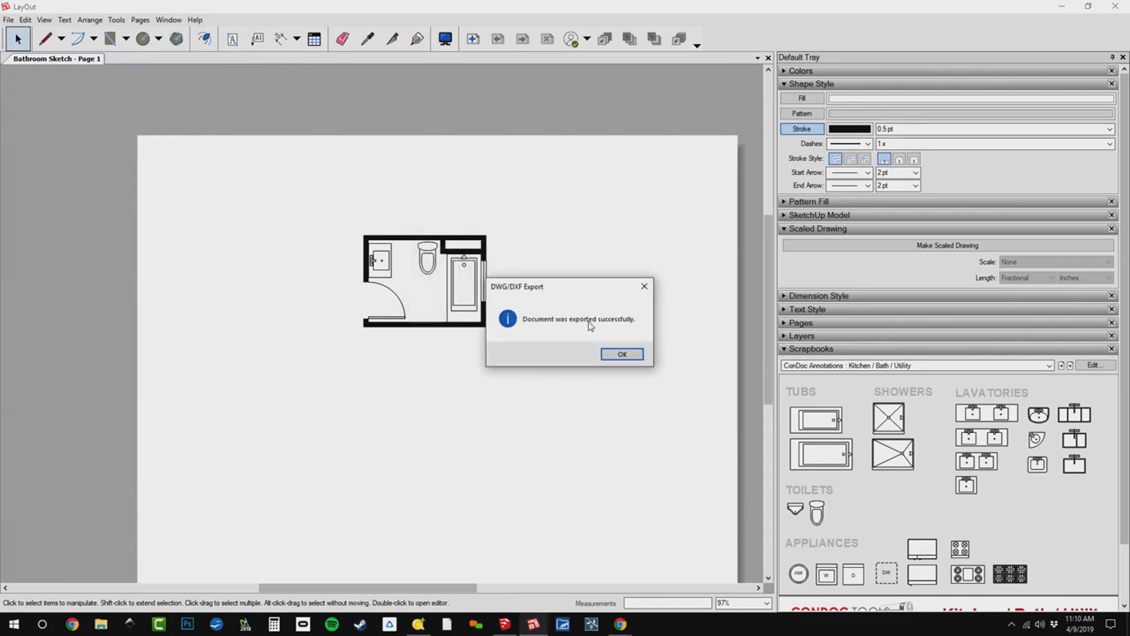
left_click(622, 355)
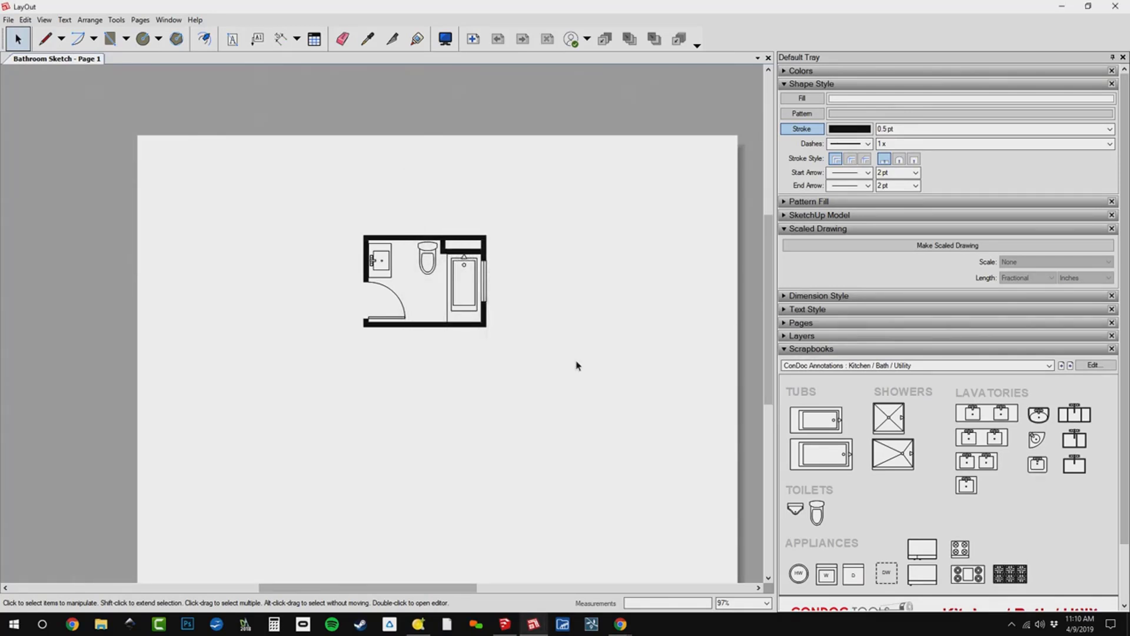
Switch to SketchUp, dismiss the file location warning, and load the ConDoc 4_INTERIORS - SU2019.condoc drawing set.
key("alt+Tab")
key("alt+Tab")
key("alt+Tab")
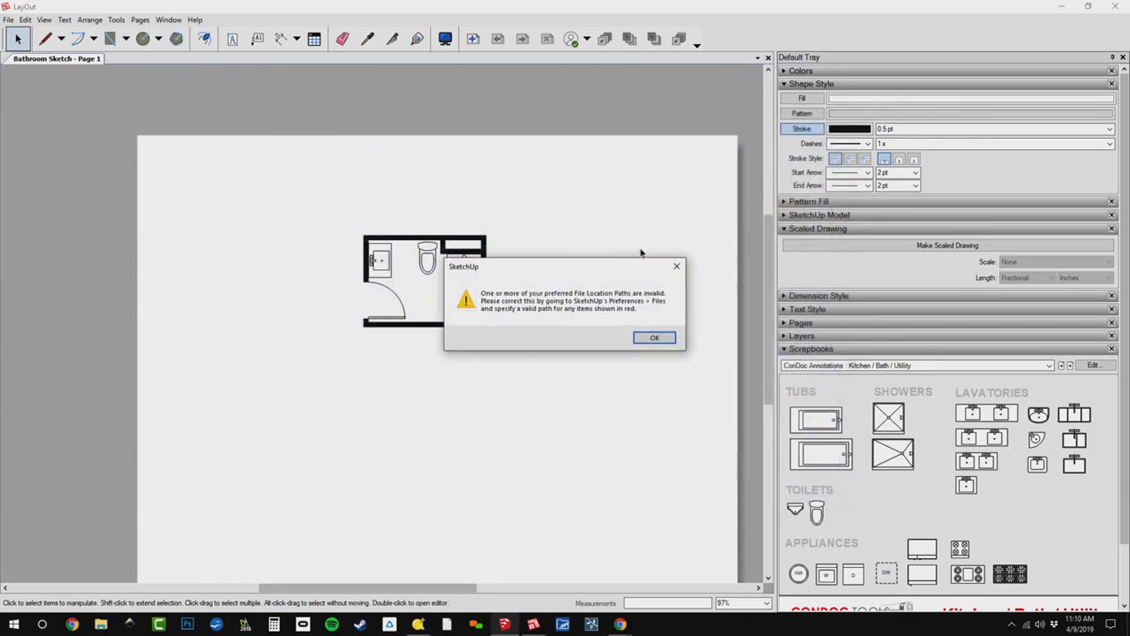
left_click(640, 341)
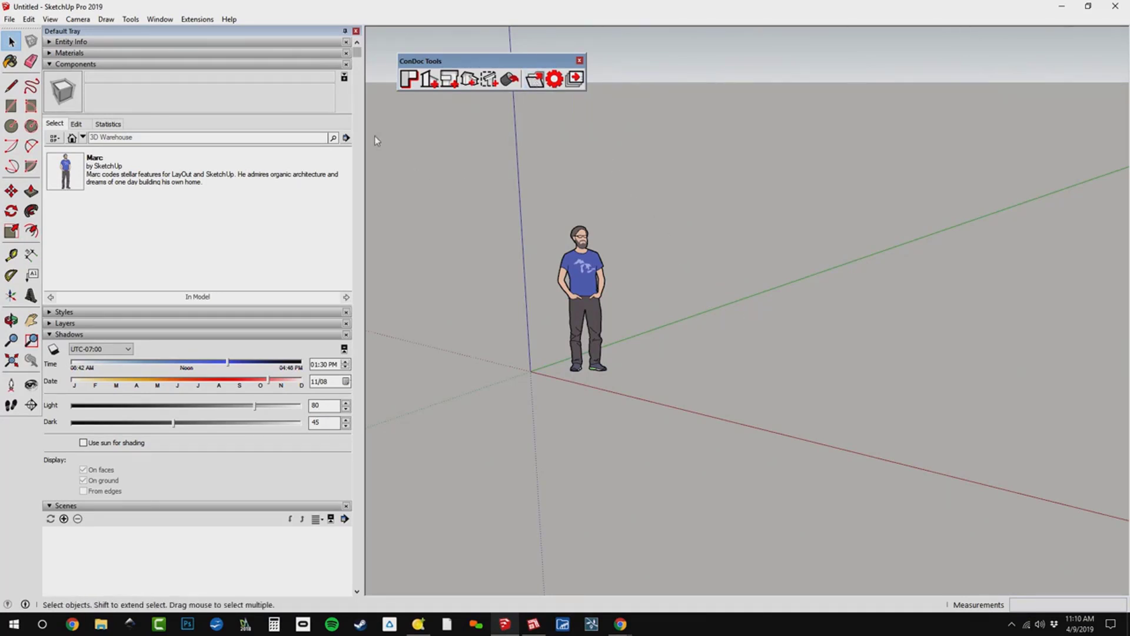
left_click(535, 81)
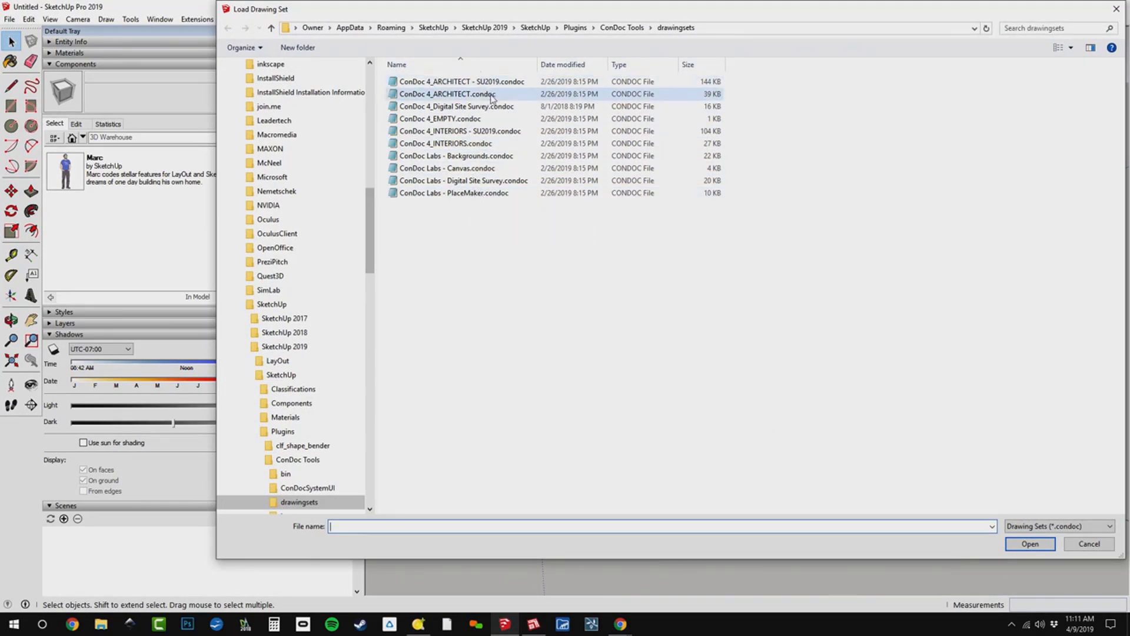
left_click(493, 132)
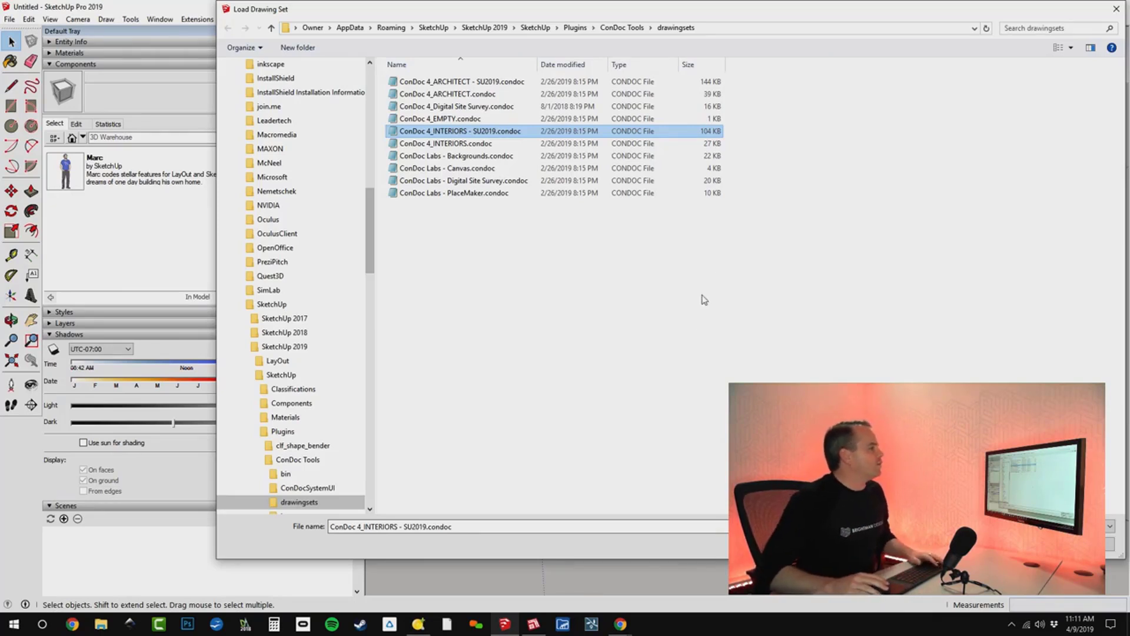
left_click(1029, 544)
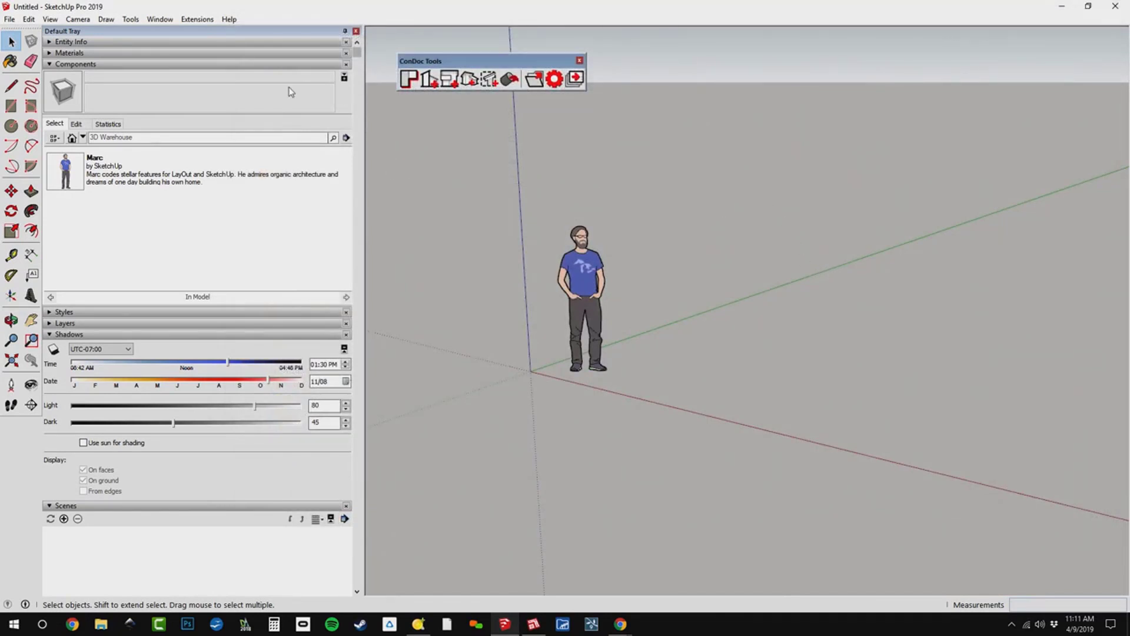
Open the ConDoc System window from the ConDoc extension.
left_click(201, 20)
mouse_move(205, 34)
mouse_move(367, 36)
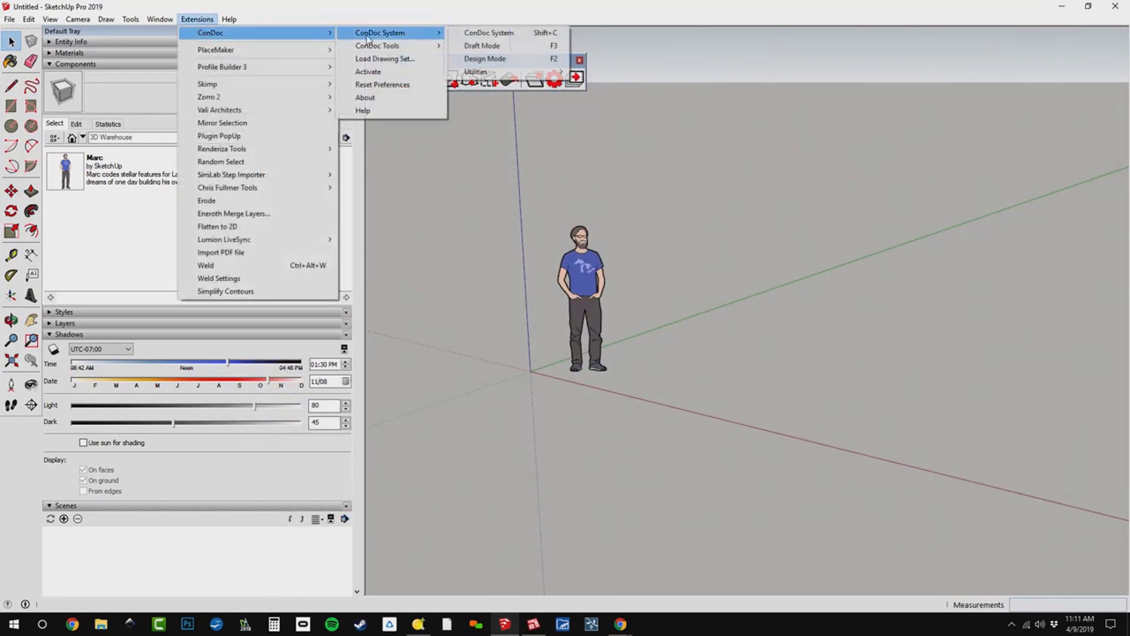
left_click(471, 34)
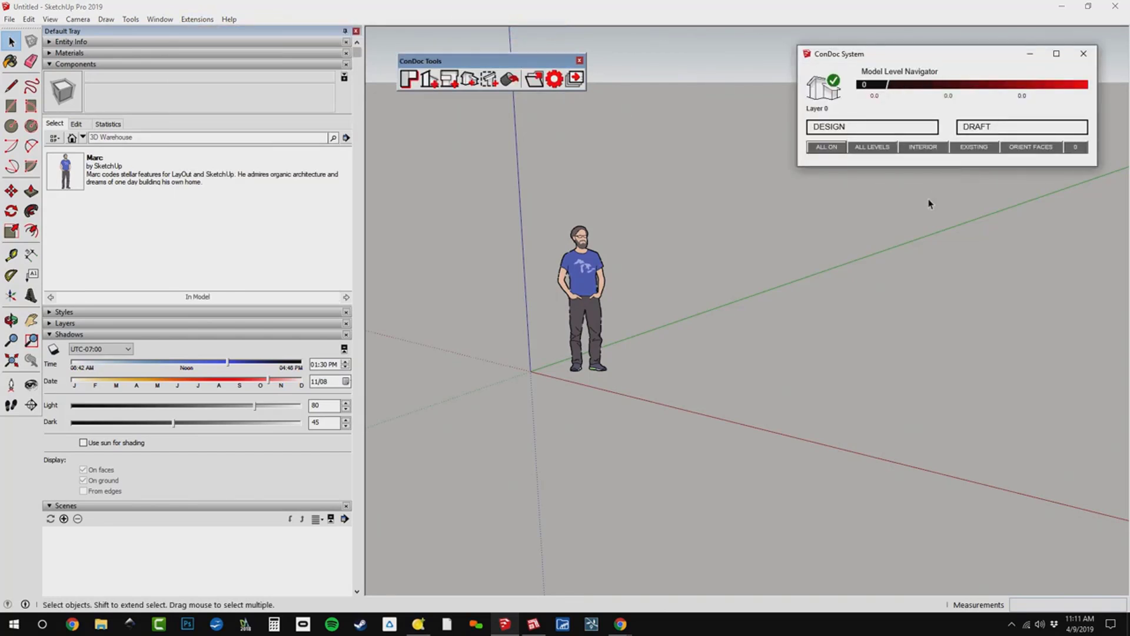
Collapse the Components and Shadows trays, and show the layer list together with the in-model styles.
left_click(159, 63)
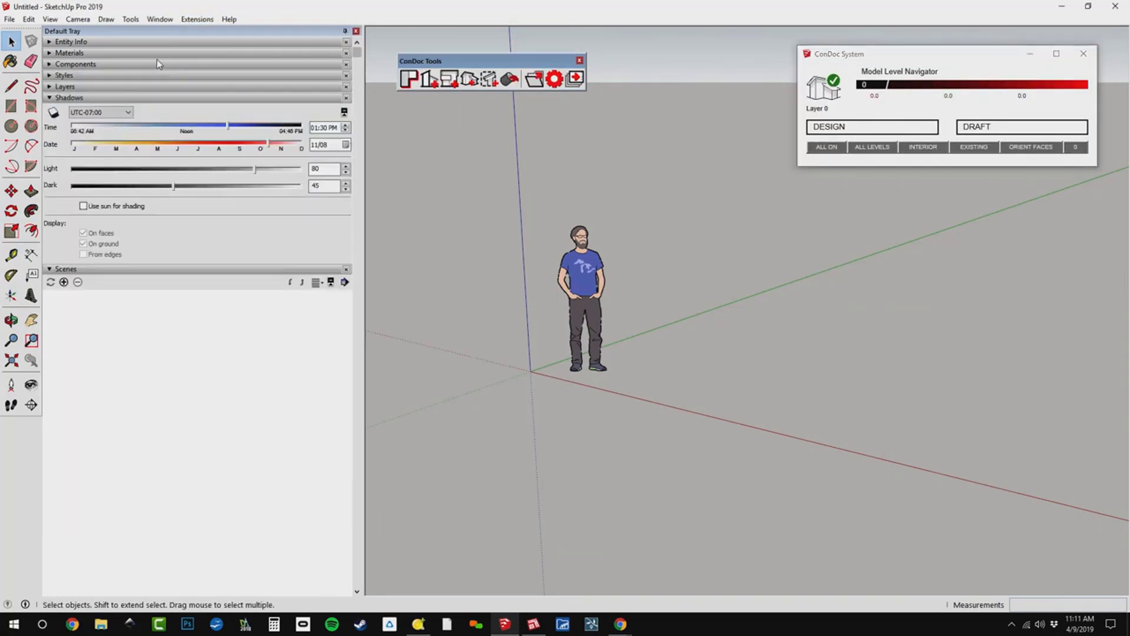
left_click(146, 97)
left_click(144, 86)
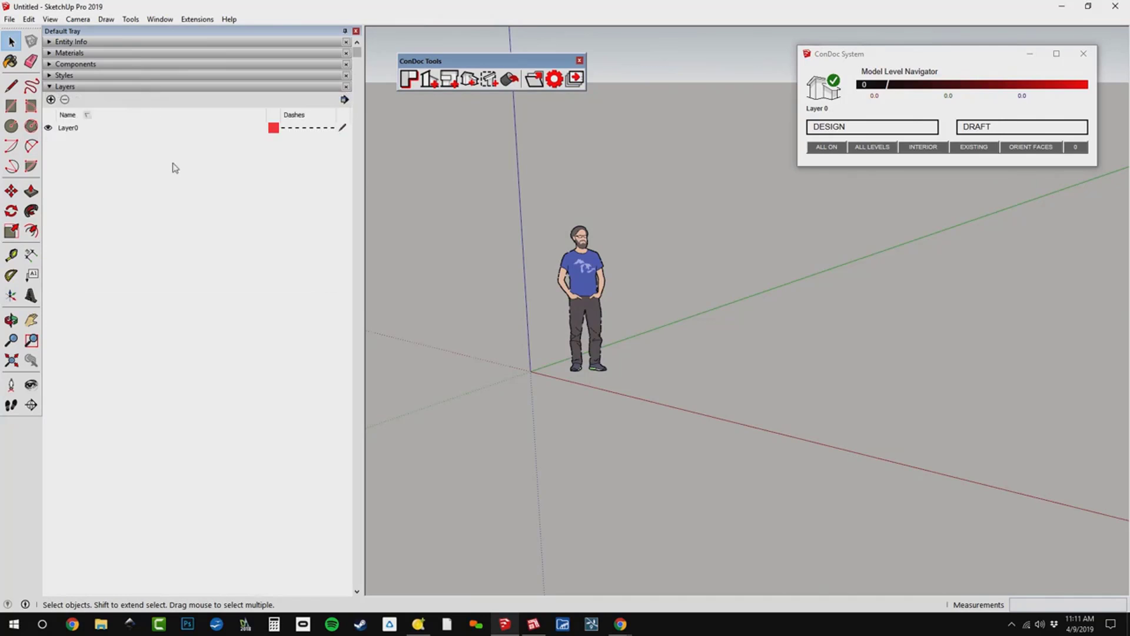
left_click(124, 75)
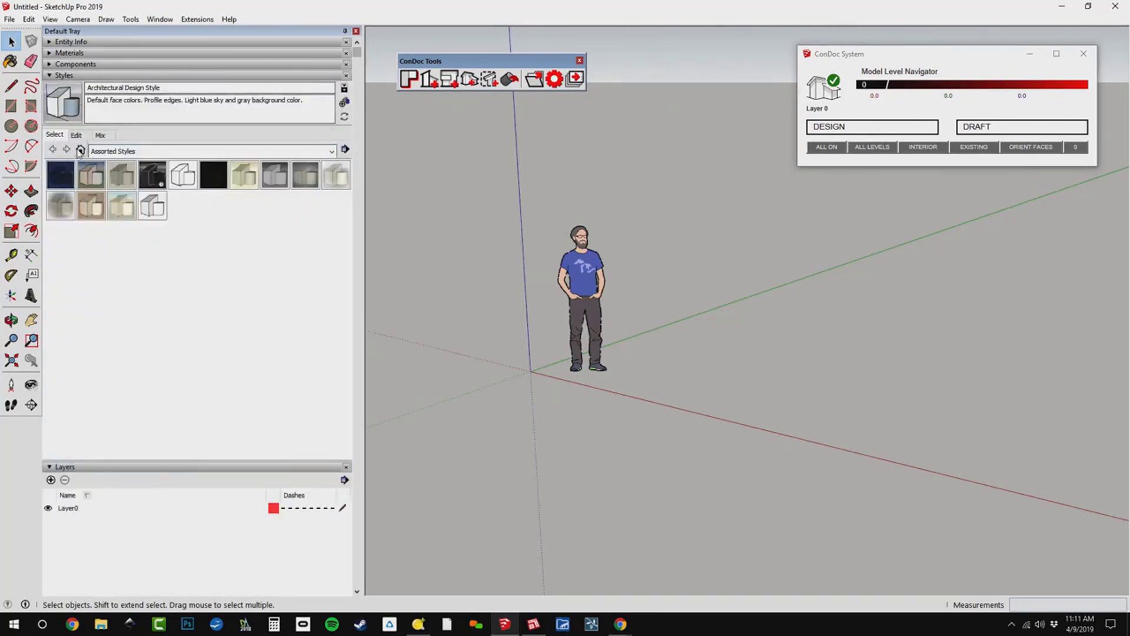
left_click(80, 149)
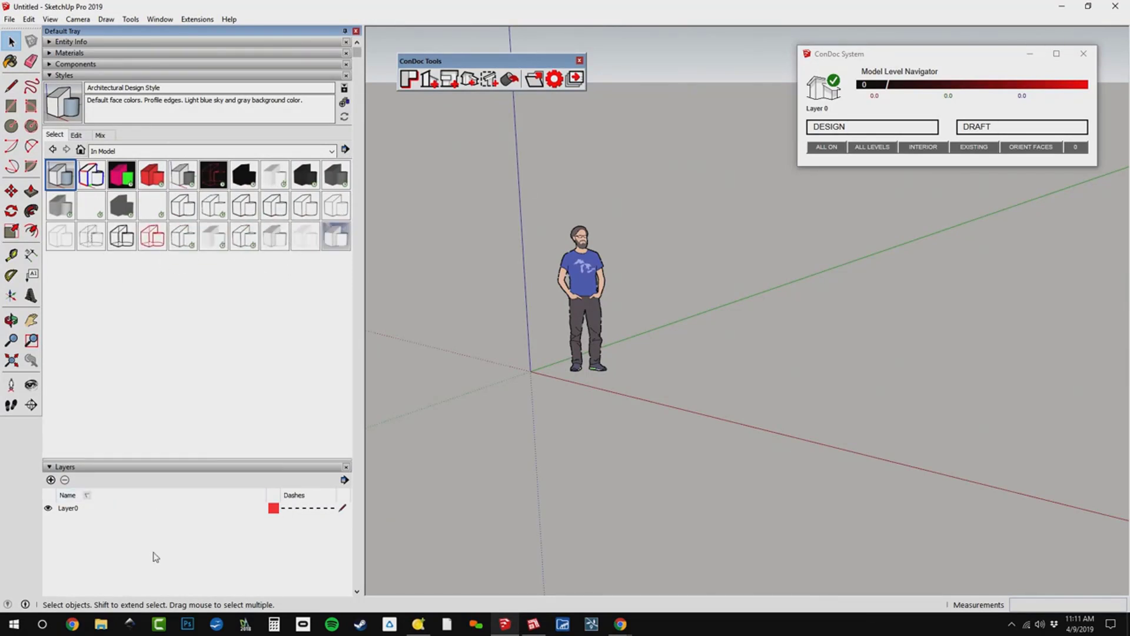
Activate ConDoc's DESIGN mode, delete the default scale figure, and review the layers added to the model.
left_click(833, 129)
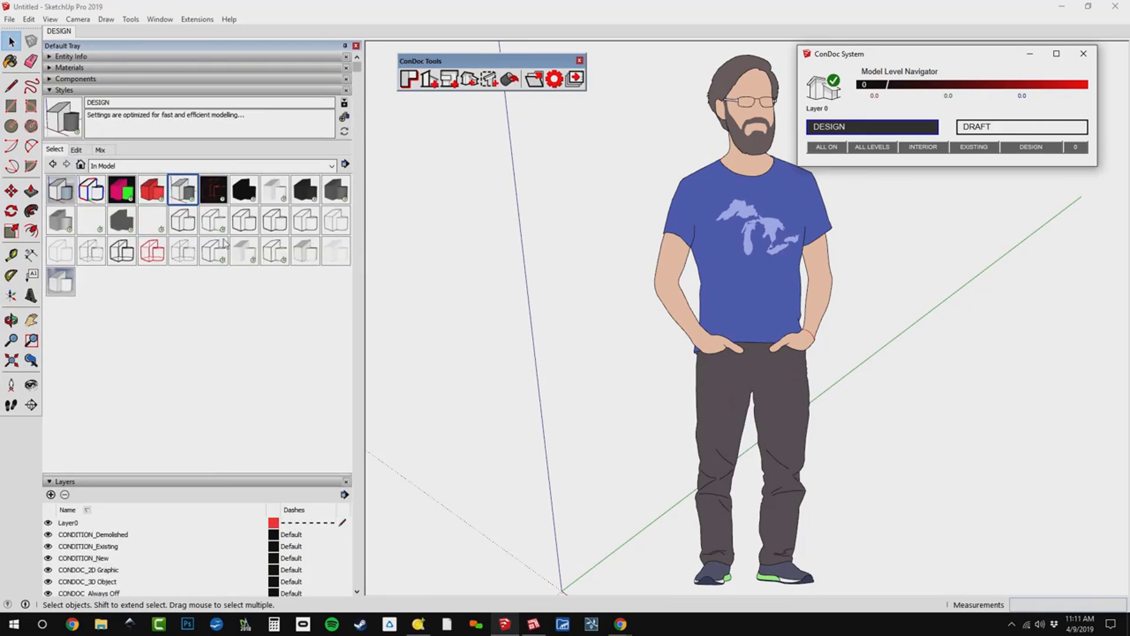
left_click(686, 221)
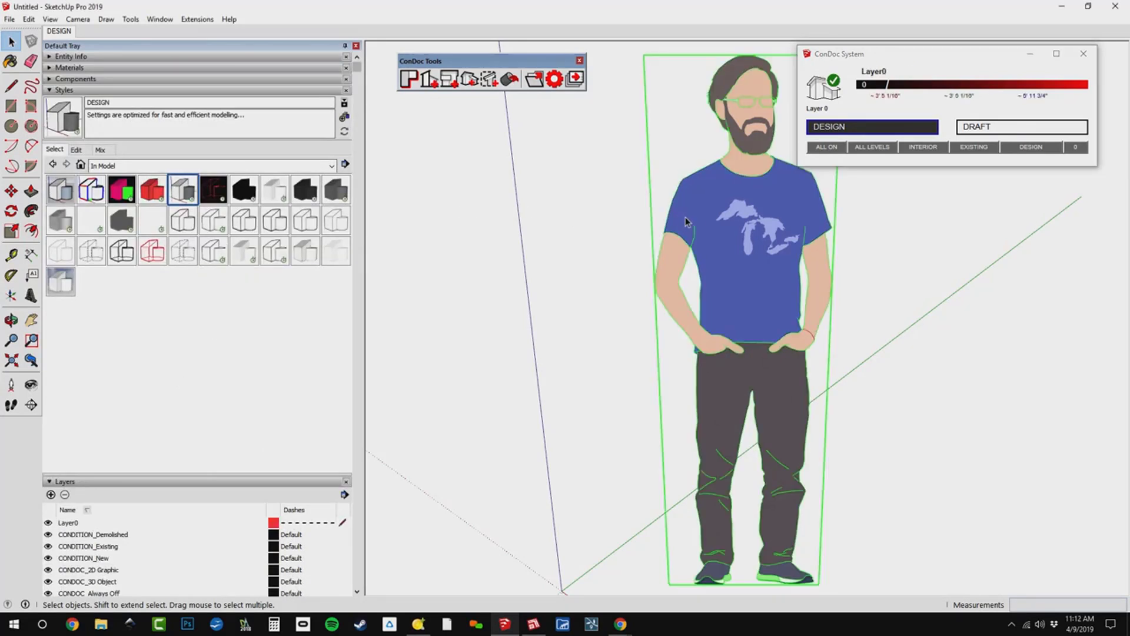
key("Delete")
scroll(646, 207, "down", 1)
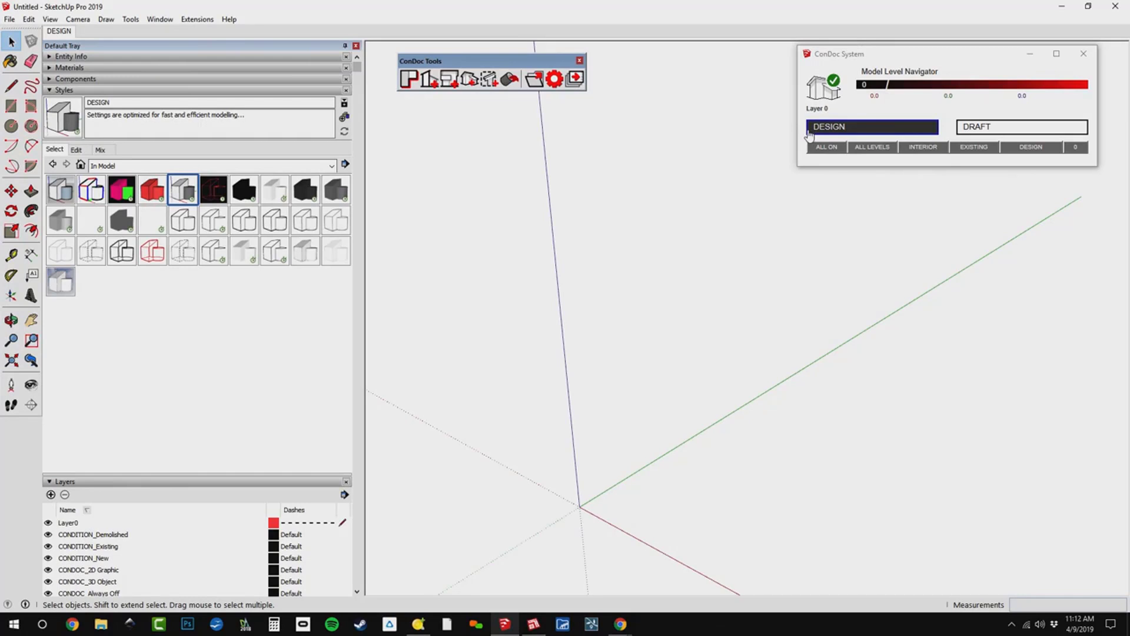
scroll(262, 337, "down", 4)
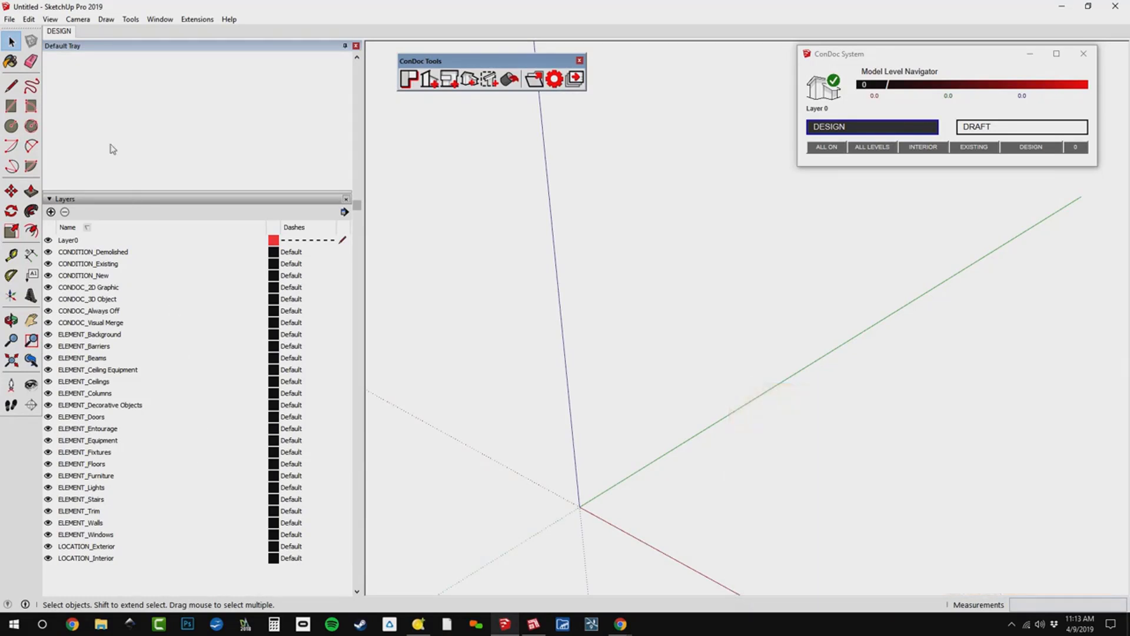
Set up an AutoCAD import with coplanar faces merged, faces oriented consistently, materials imported, drawing origin preserved and units set to Model Units.
left_click(9, 19)
left_click(64, 200)
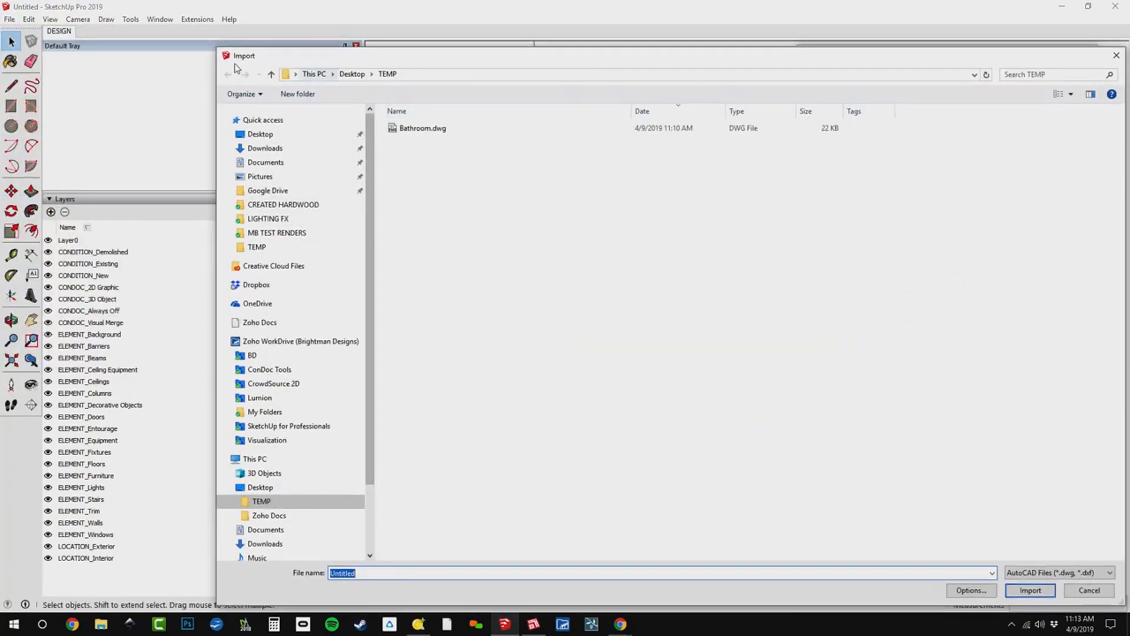
mouse_move(218, 51)
left_mouse_down()
mouse_move(429, 171)
mouse_move(492, 268)
left_mouse_up()
left_click_drag(635, 281, 451, 129)
left_click(924, 423)
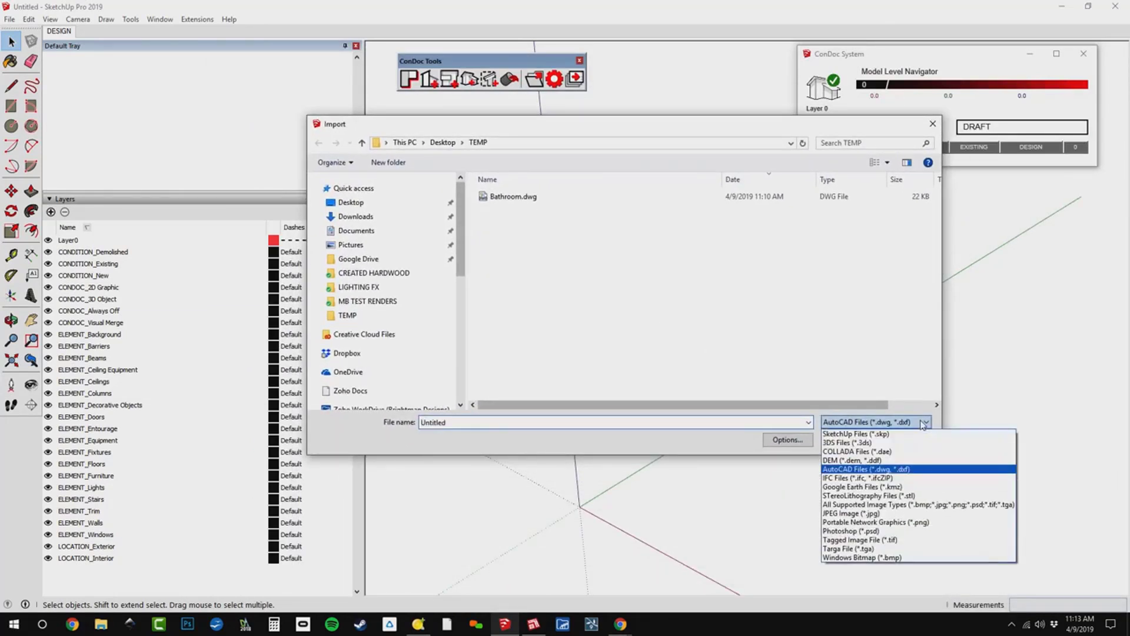
left_click(912, 471)
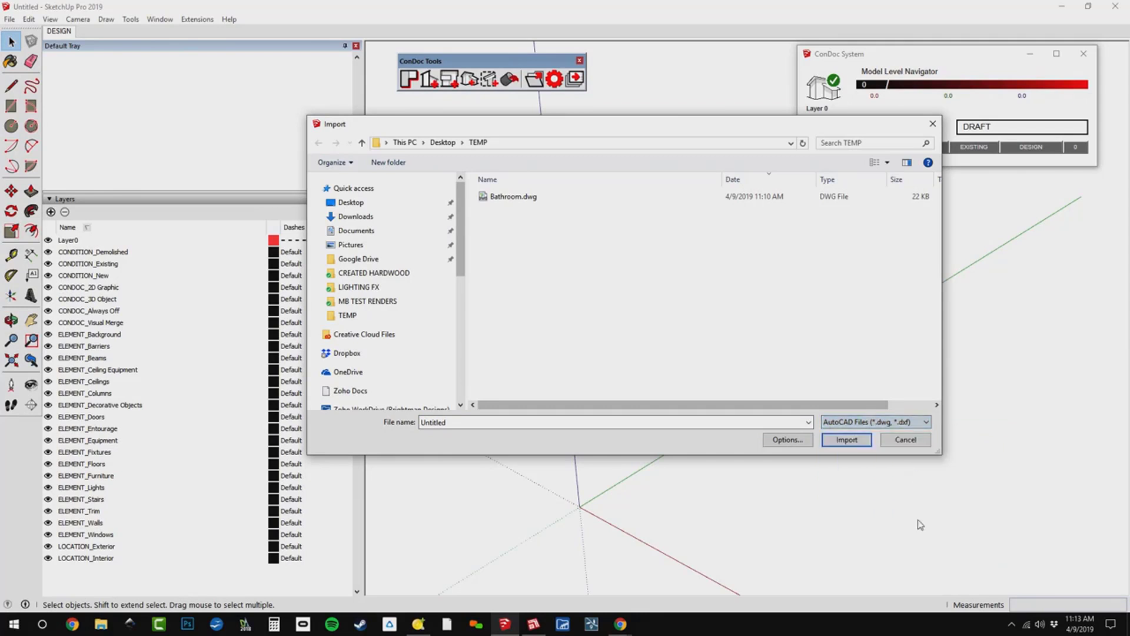
left_click(789, 442)
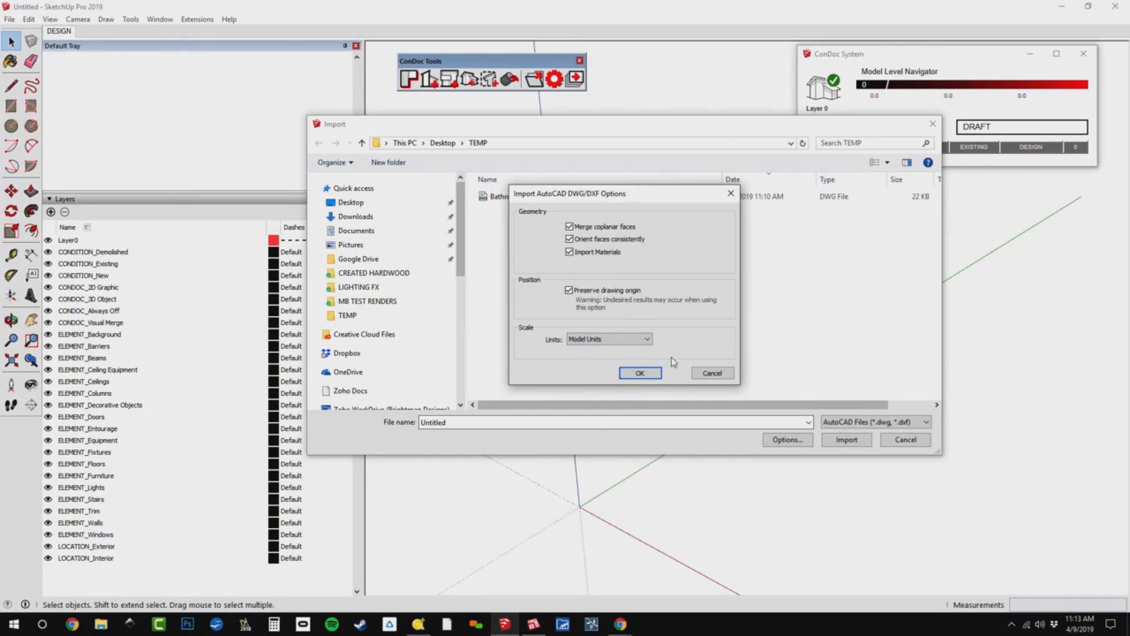
left_click(640, 374)
Import Bathroom.dwg from the TEMP folder and close the import results.
left_click(512, 196)
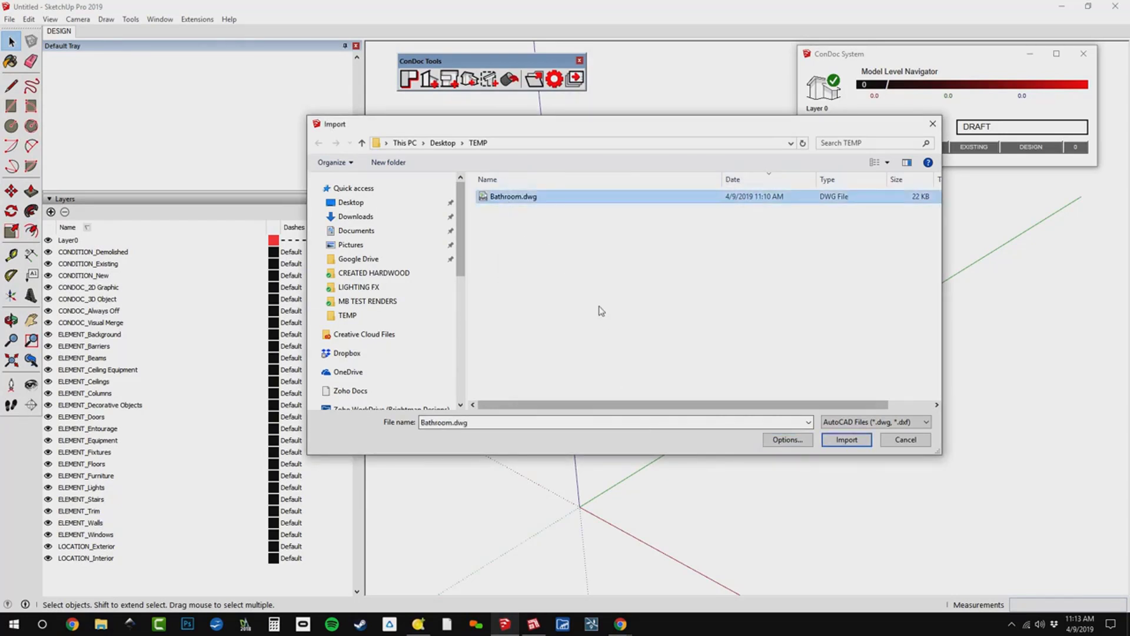
left_click(827, 439)
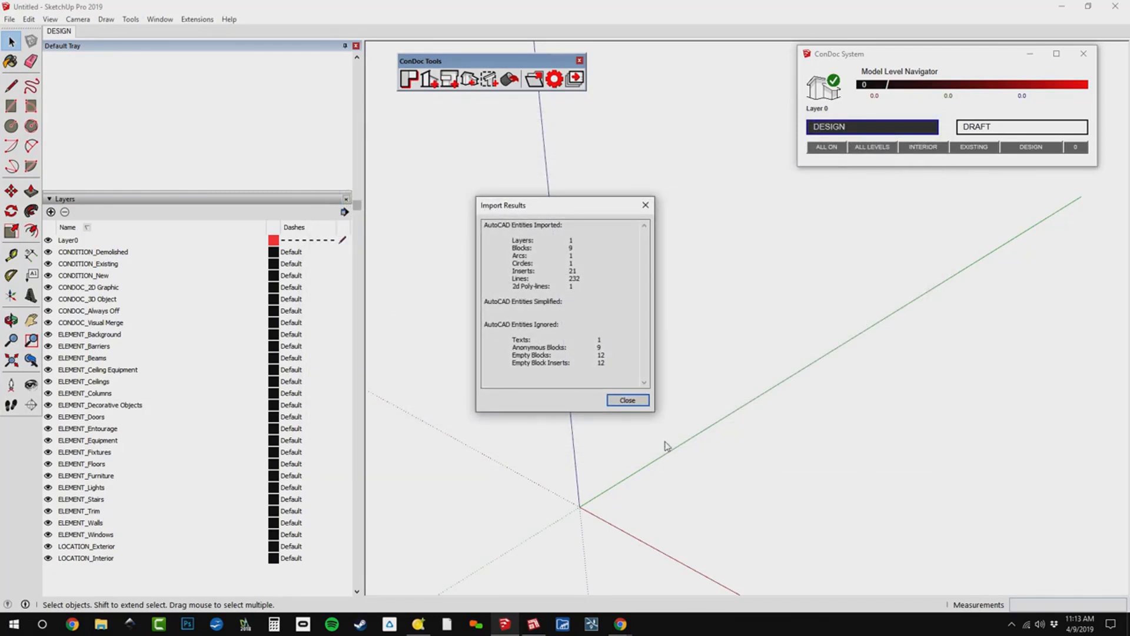
left_click(627, 400)
Measure part of the short wall between the toilet and the tub in the imported plan.
middle_click_drag(679, 386, 762, 441)
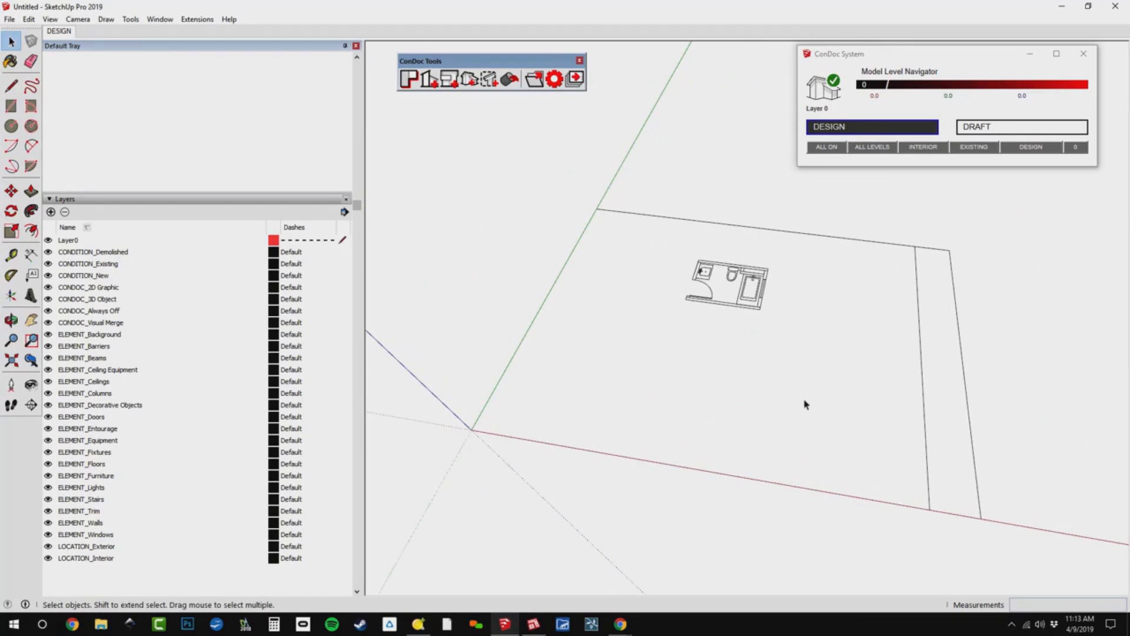
scroll(748, 277, "up", 6)
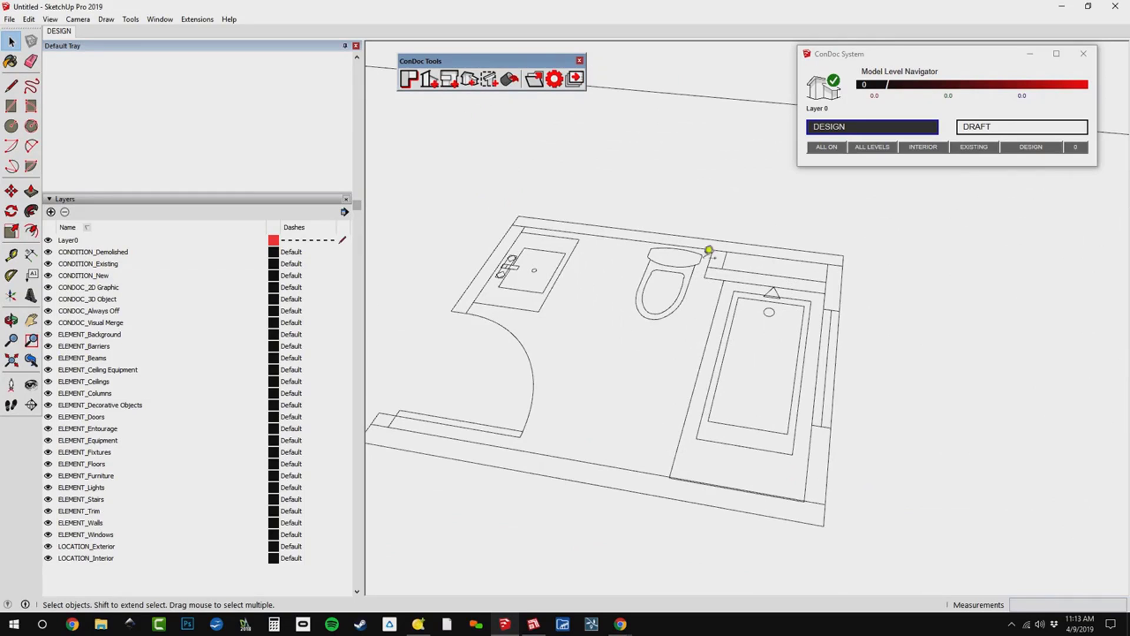
key("t")
left_click(710, 268)
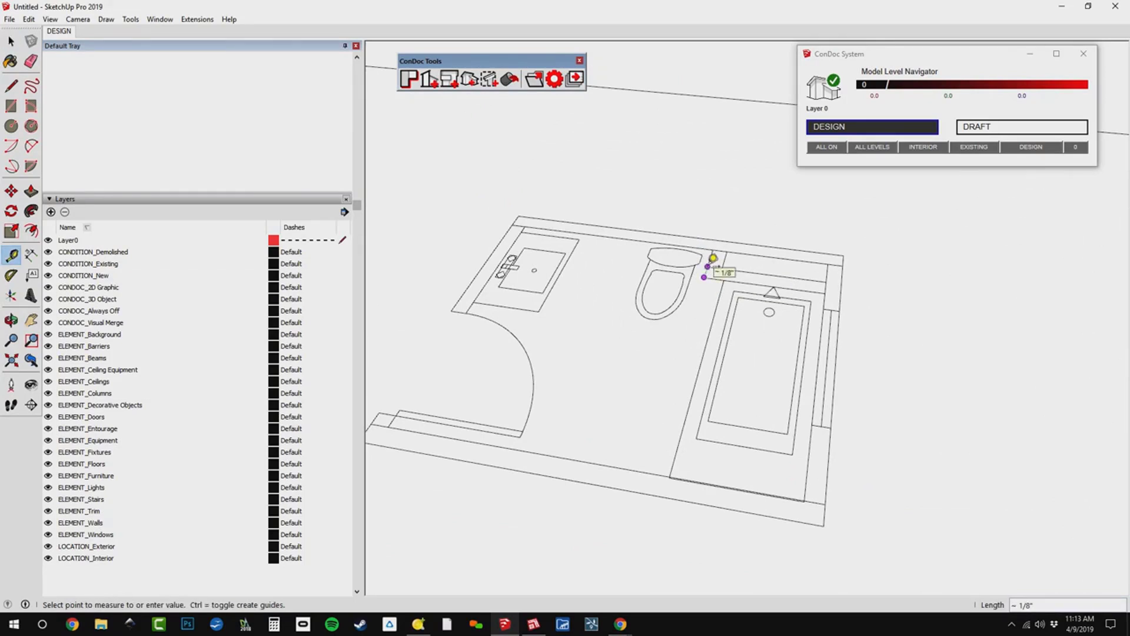
key("h")
scroll(776, 371, "down", 3)
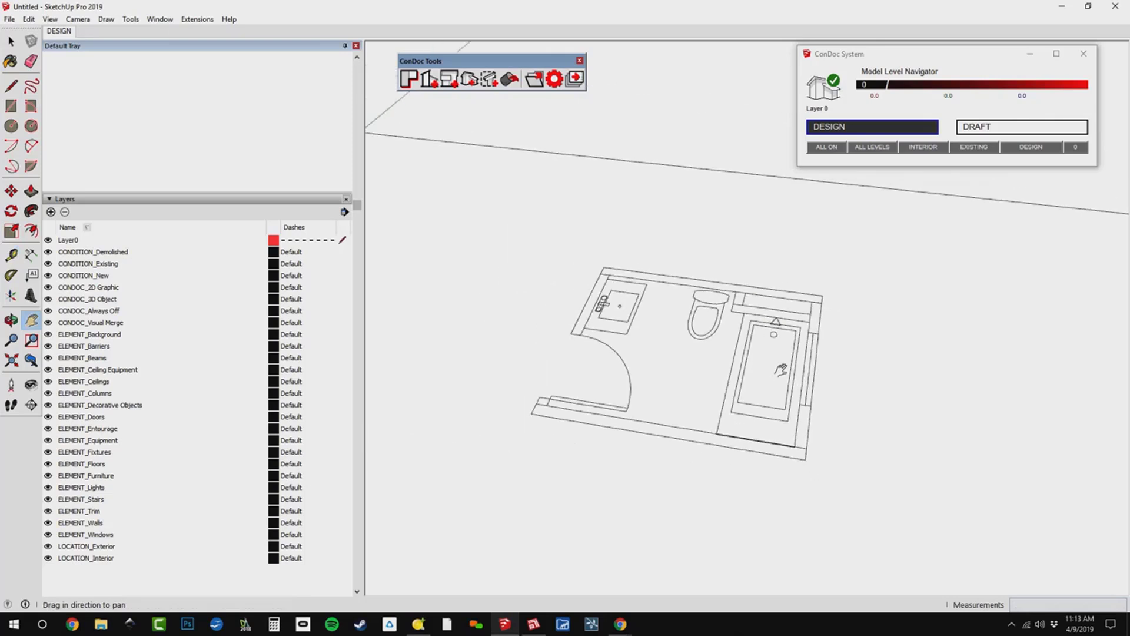
Explode the imported drawing and delete the page border and title block lines around the bathroom plan.
key("space")
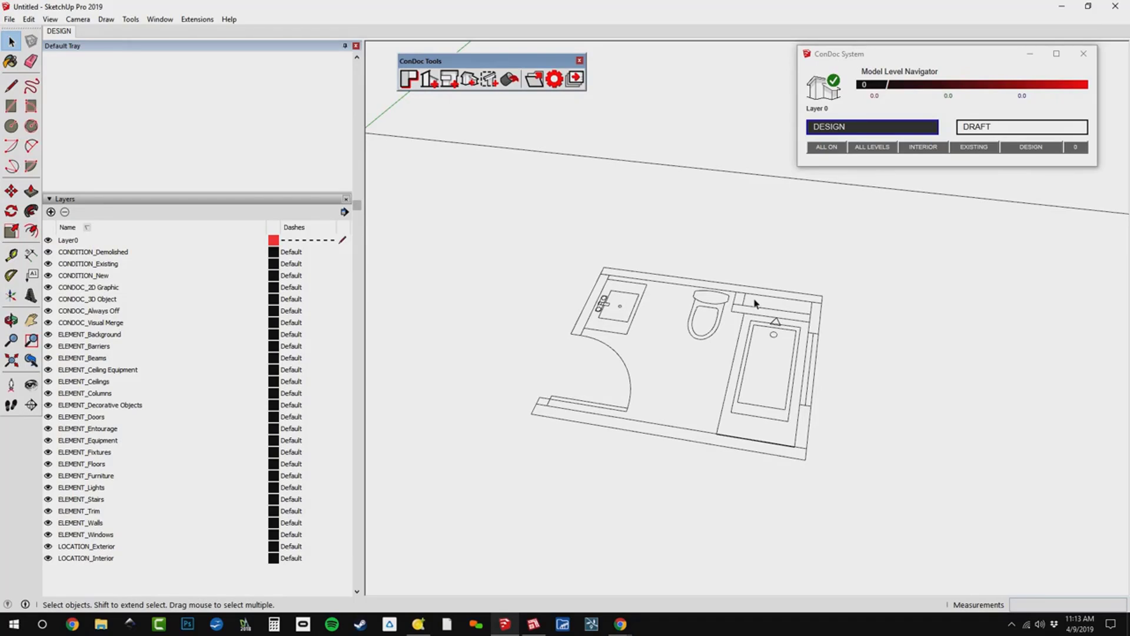
scroll(755, 303, "down", 5)
left_click(773, 349)
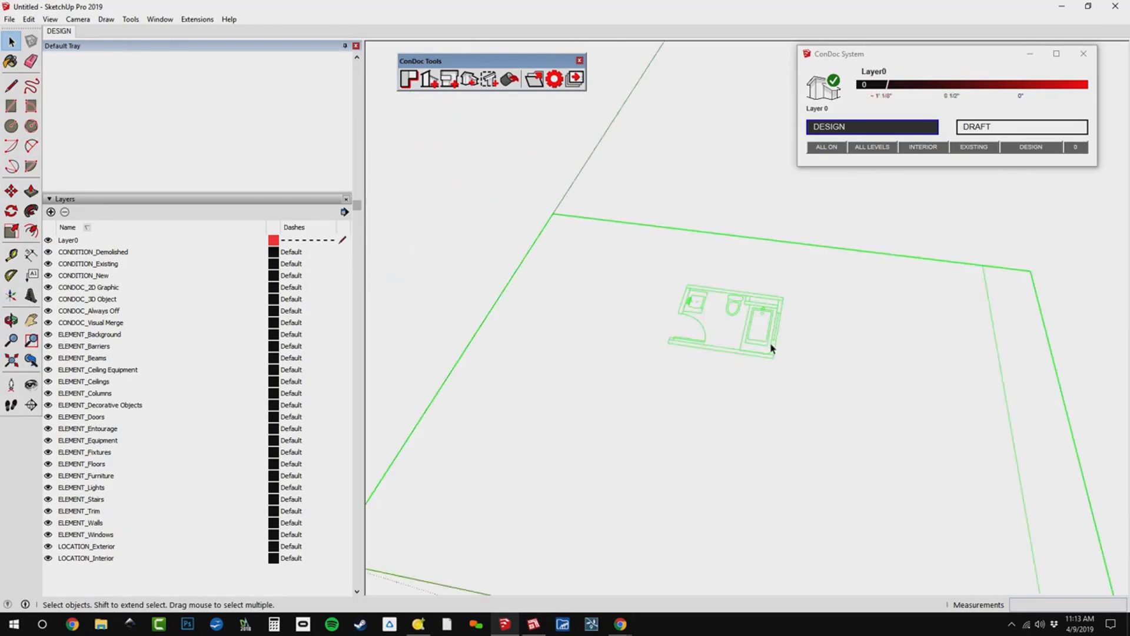
scroll(732, 270, "down", 3)
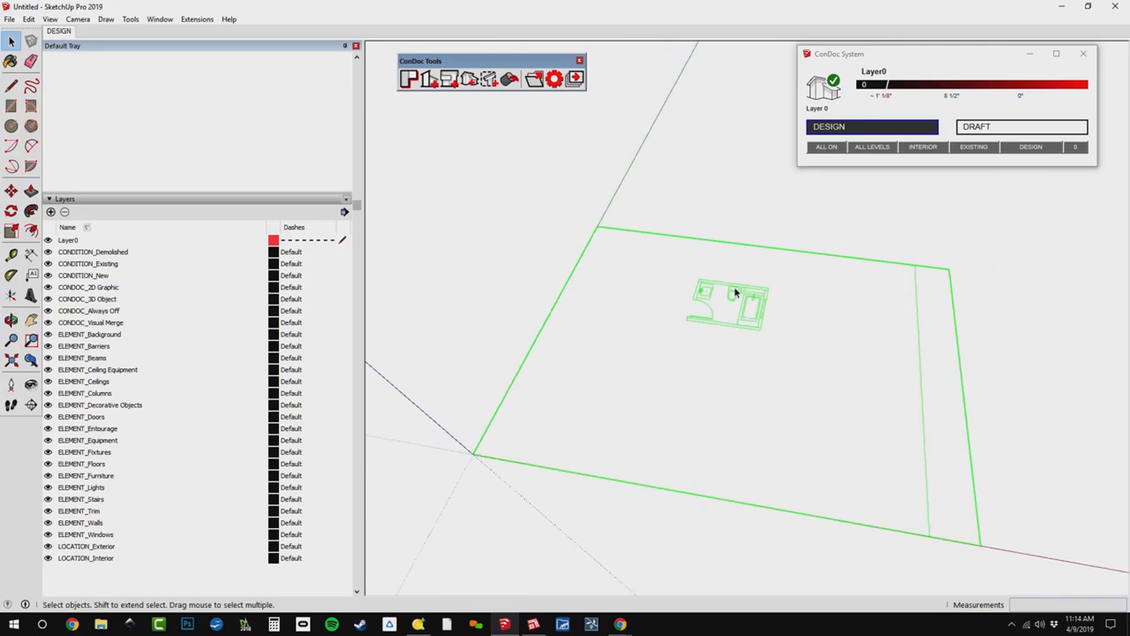
left_click(884, 338)
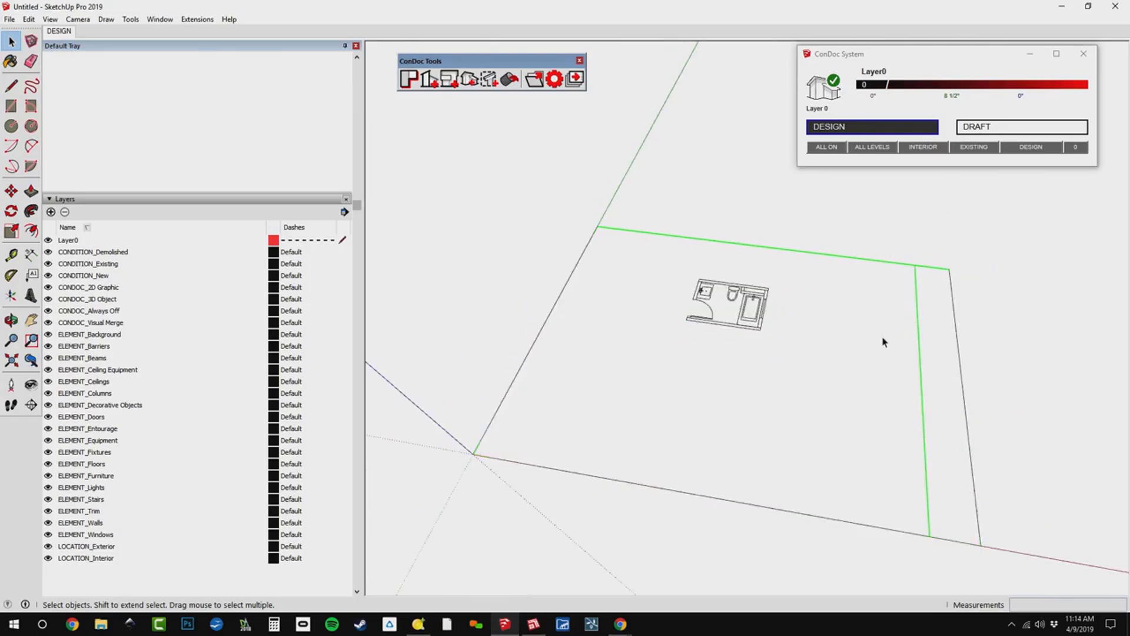
left_click_drag(964, 284, 919, 388)
key("Delete")
left_click_drag(623, 439, 453, 538)
key("Delete")
Move the whole bathroom plan by its outer wall corner near the door onto the model origin.
left_click_drag(850, 277, 692, 356)
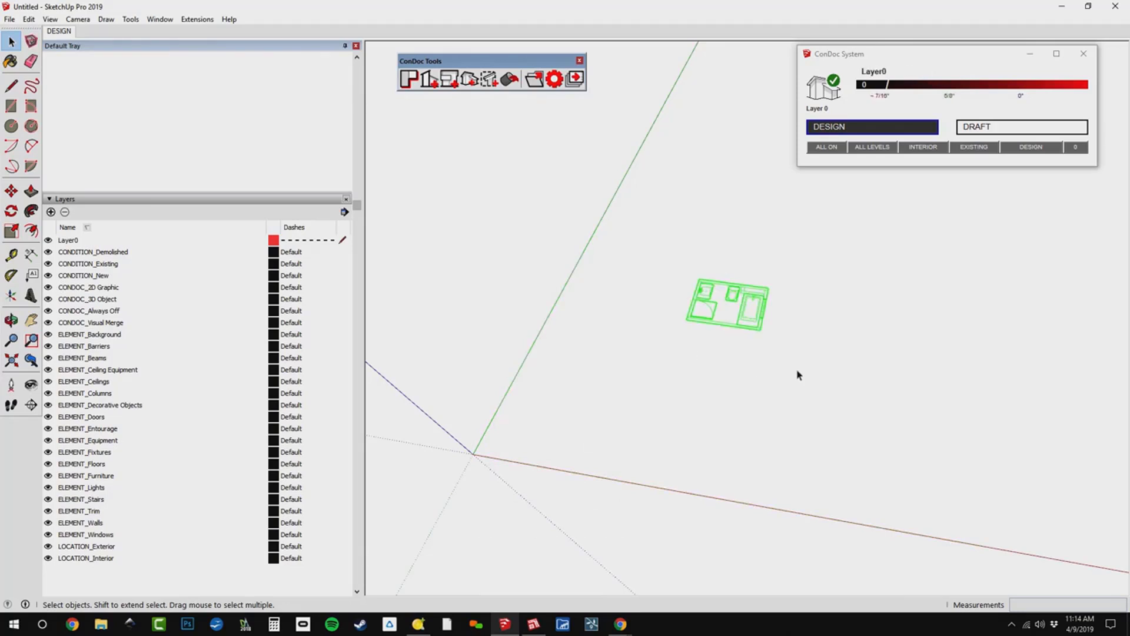
scroll(721, 323, "up", 2)
scroll(677, 329, "up", 3)
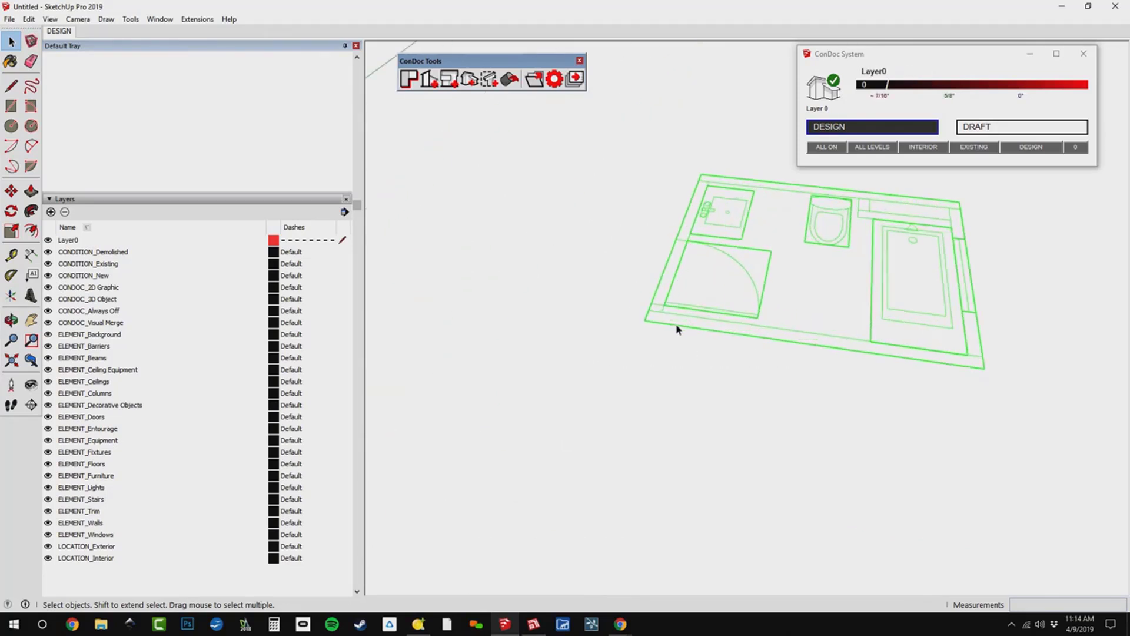
key("m")
left_click(646, 321)
scroll(646, 321, "down", 4)
middle_click_drag(646, 320, 603, 358, "shift")
scroll(602, 358, "up", 2)
left_click(563, 342)
scroll(615, 329, "up", 1)
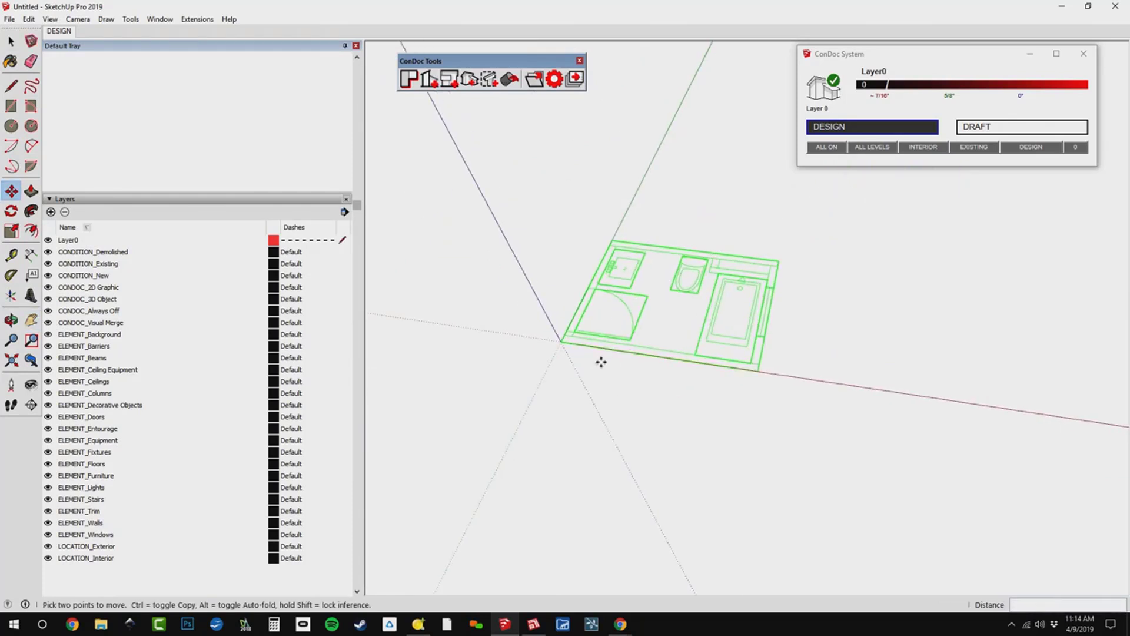
scroll(606, 245, "up", 4)
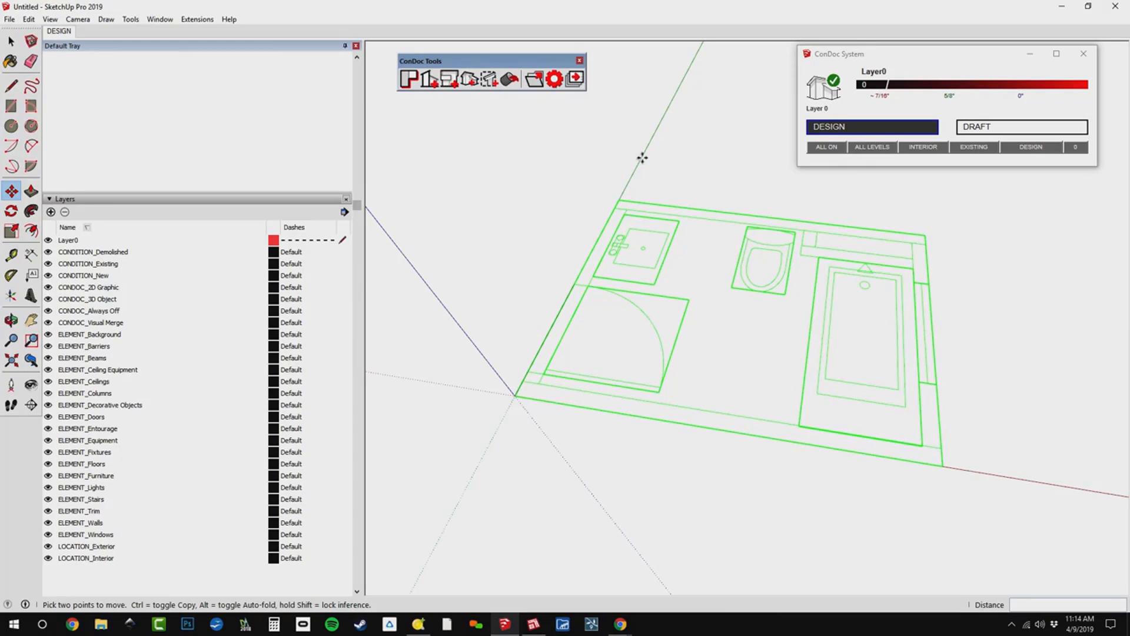
Select the whole bathroom plan and explode its nested fixture and door groups into loose linework.
key("space")
left_click(745, 325)
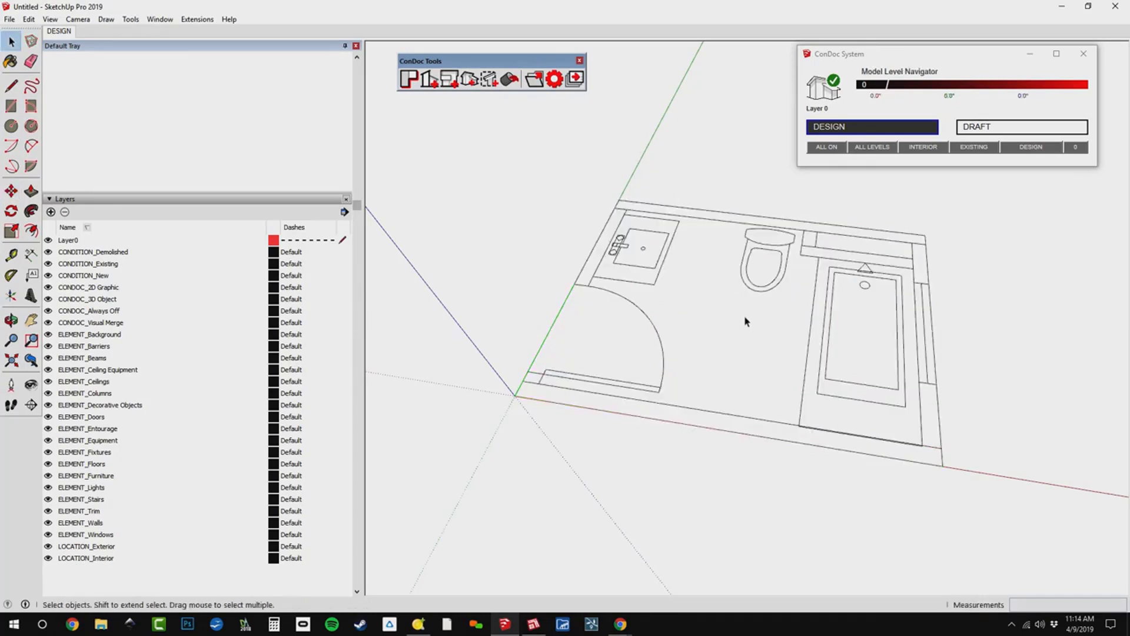
left_click_drag(469, 148, 1066, 544)
left_click(999, 466)
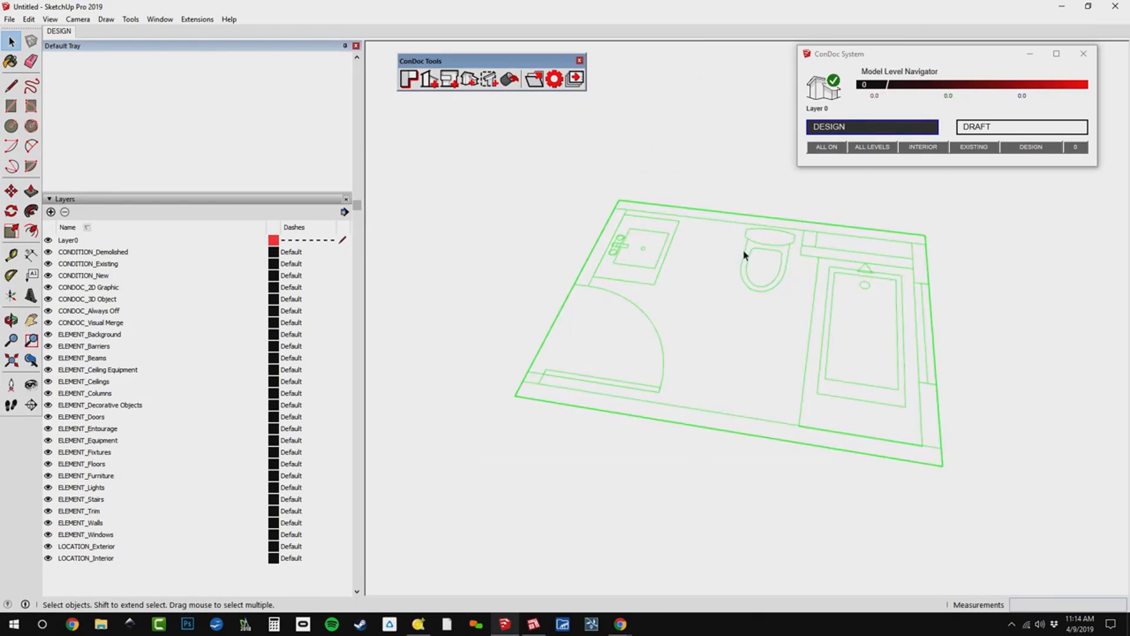
Rescale the whole model by setting the thickness of the short wall between the toilet and the tub to 4.5".
left_click(11, 255)
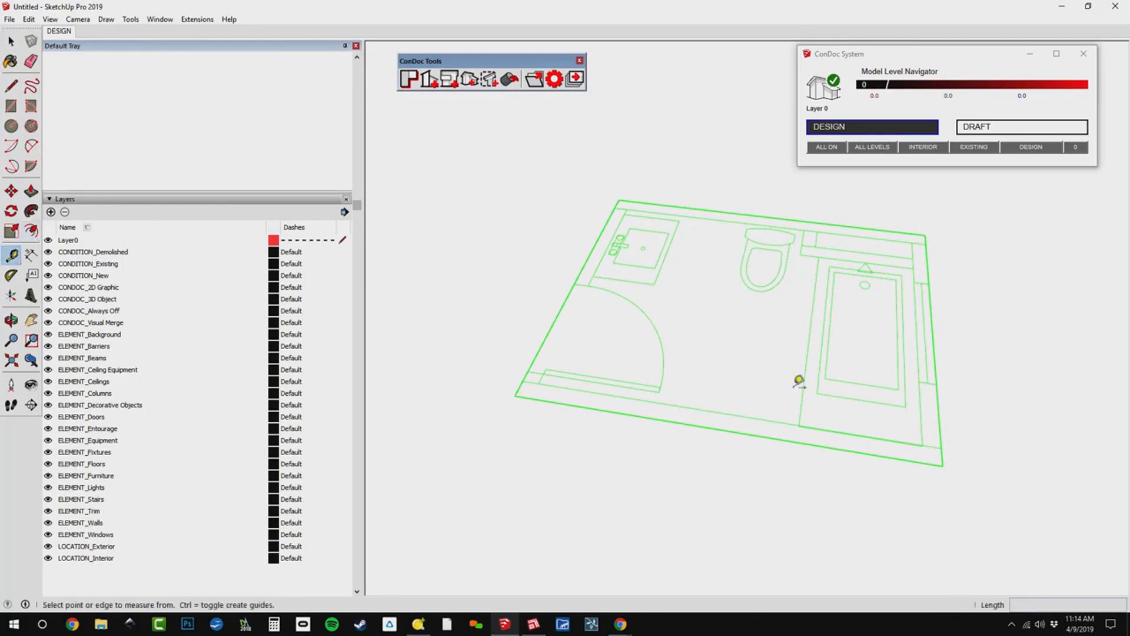
scroll(814, 224, "up", 3)
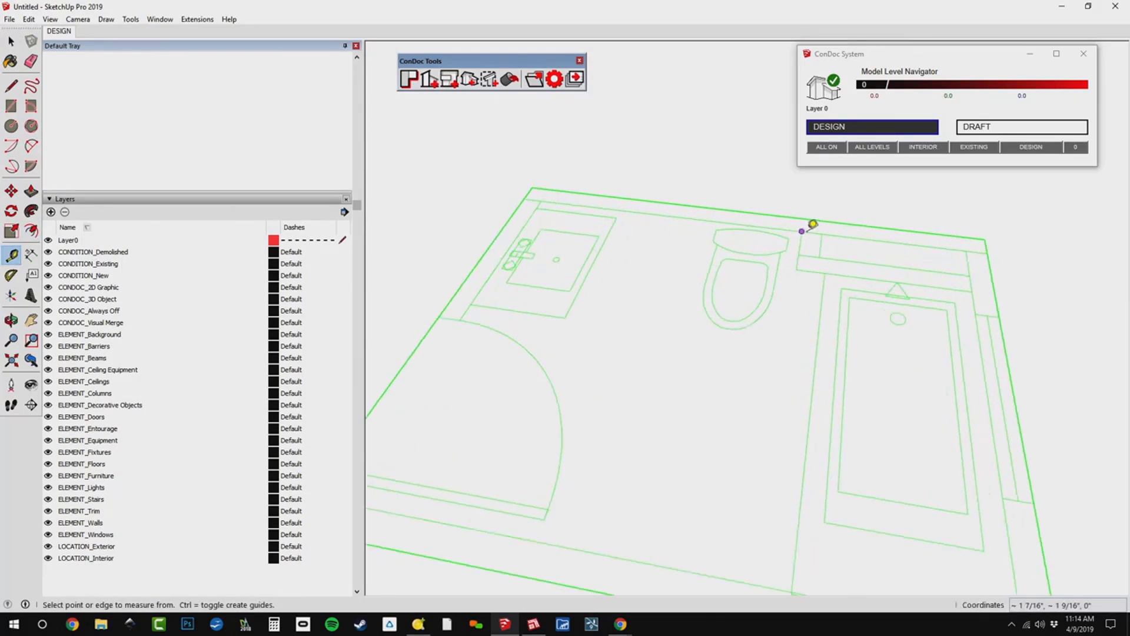
left_click(812, 229)
left_click(824, 227)
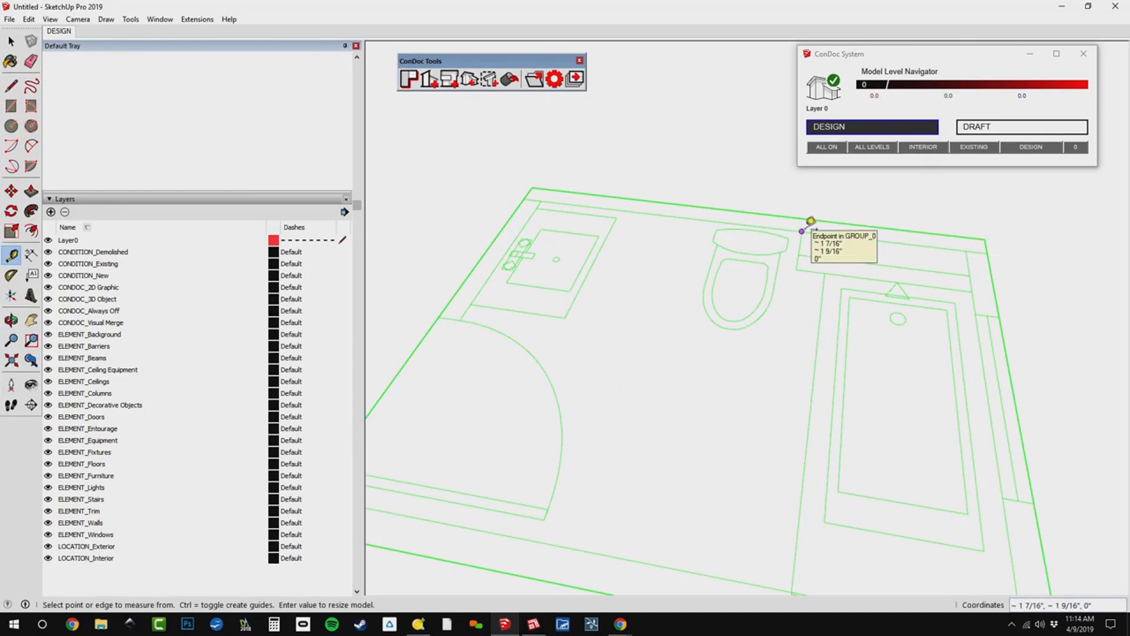
left_click(812, 222)
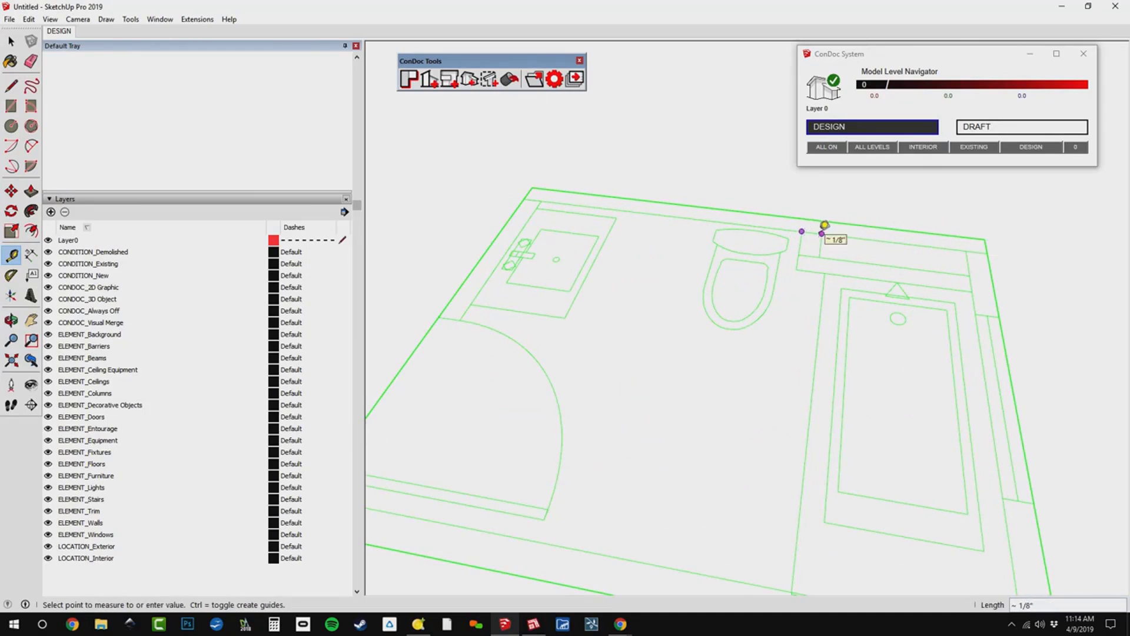
left_click(824, 225)
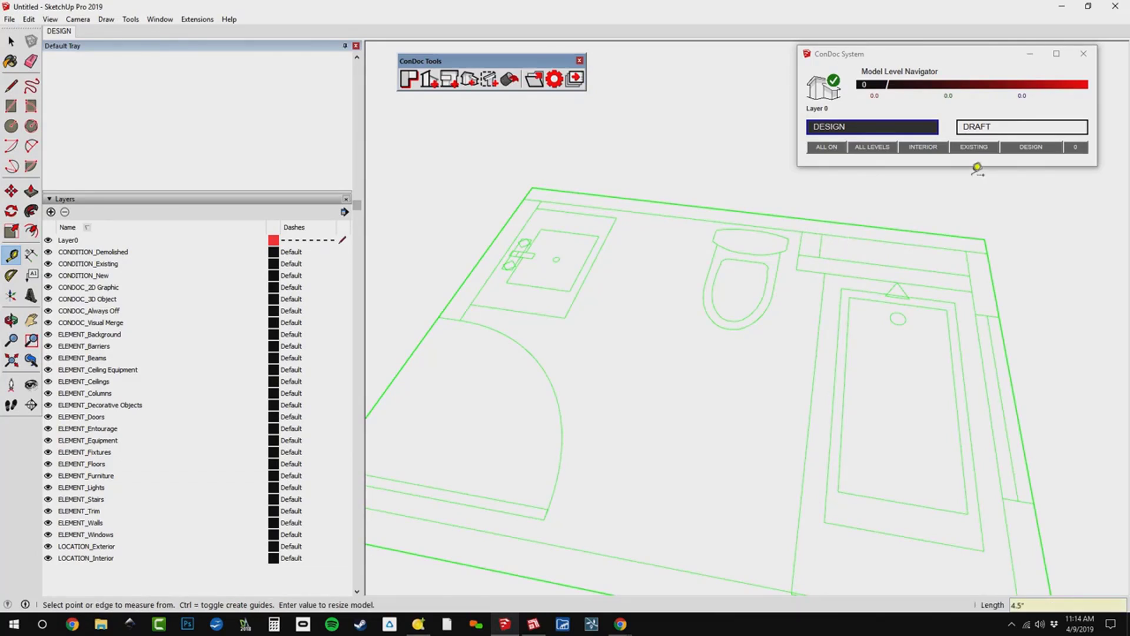
key("Return")
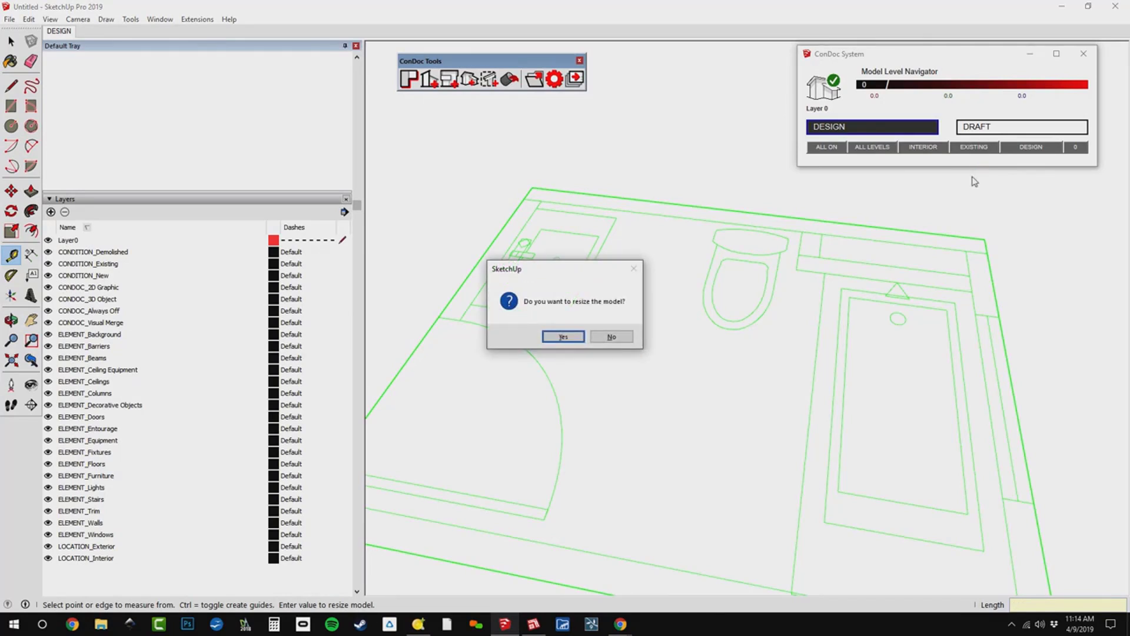
left_click(580, 339)
Measure the long outer wall from its corner near the door, and the width of the door opening.
key("shift+z")
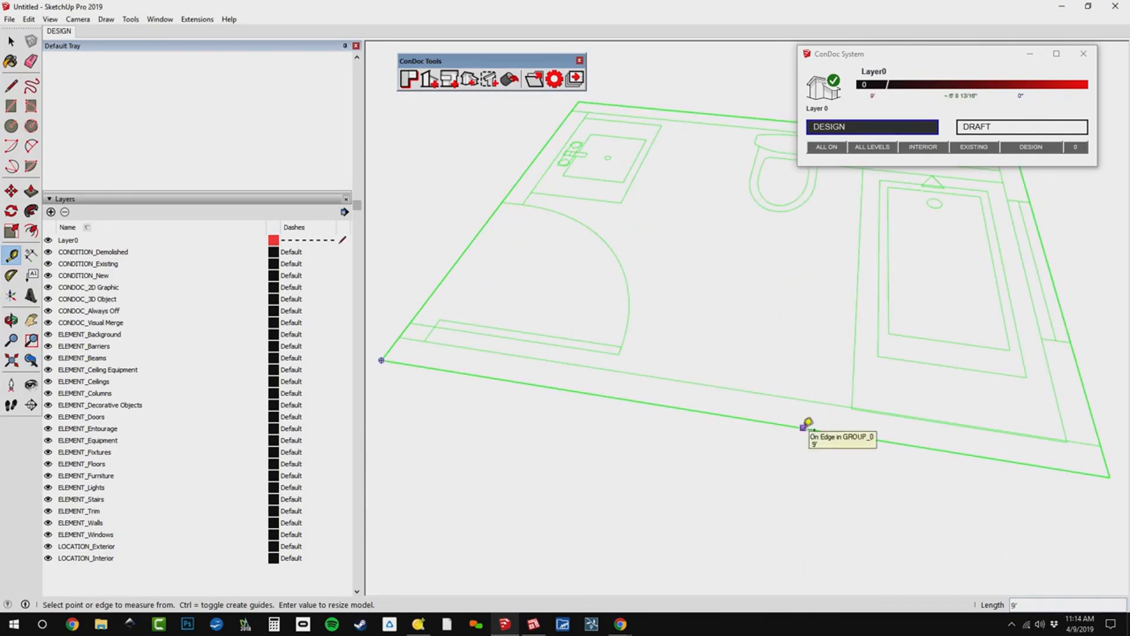
left_click(804, 428)
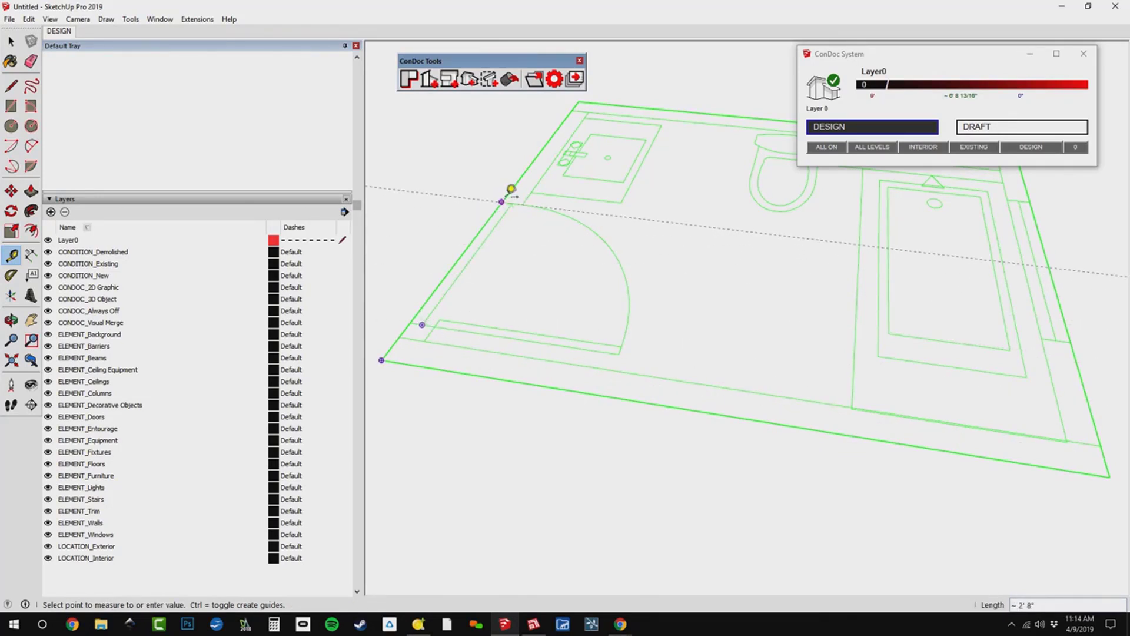
key("Escape")
scroll(585, 420, "down", 2)
mouse_move(583, 360)
middle_mouse_down()
mouse_move(585, 420)
mouse_move(605, 356)
middle_mouse_up()
scroll(605, 356, "down", 1)
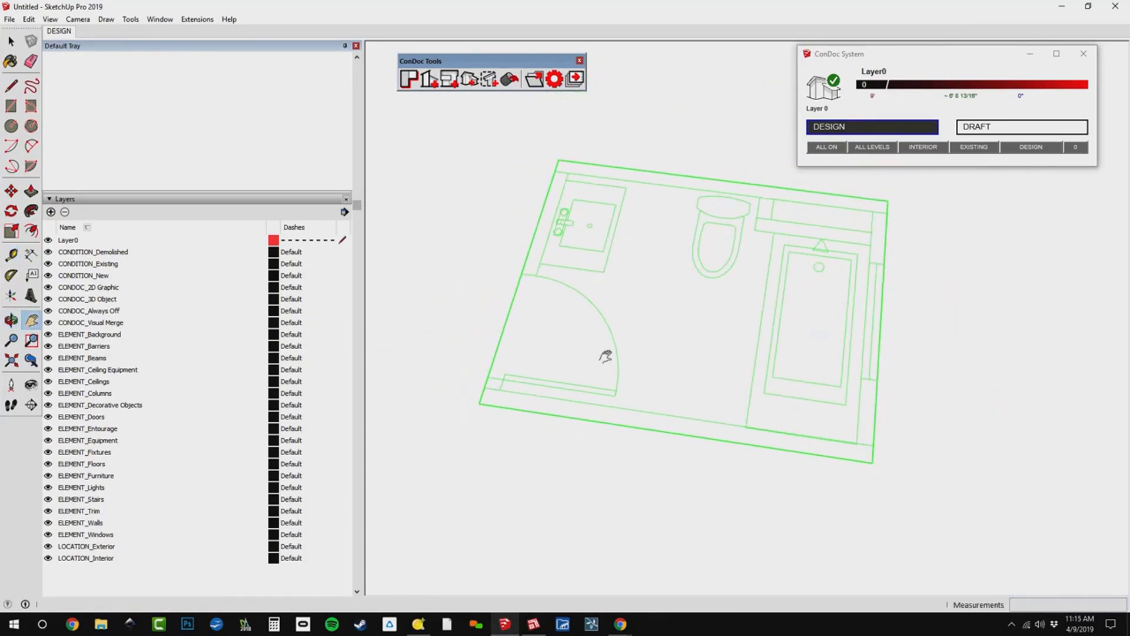
Assign the bathroom plan group to the ELEMENT_Background layer.
key("space")
middle_click_drag(711, 283, 726, 242)
scroll(721, 257, "up", 2)
scroll(739, 288, "down", 2)
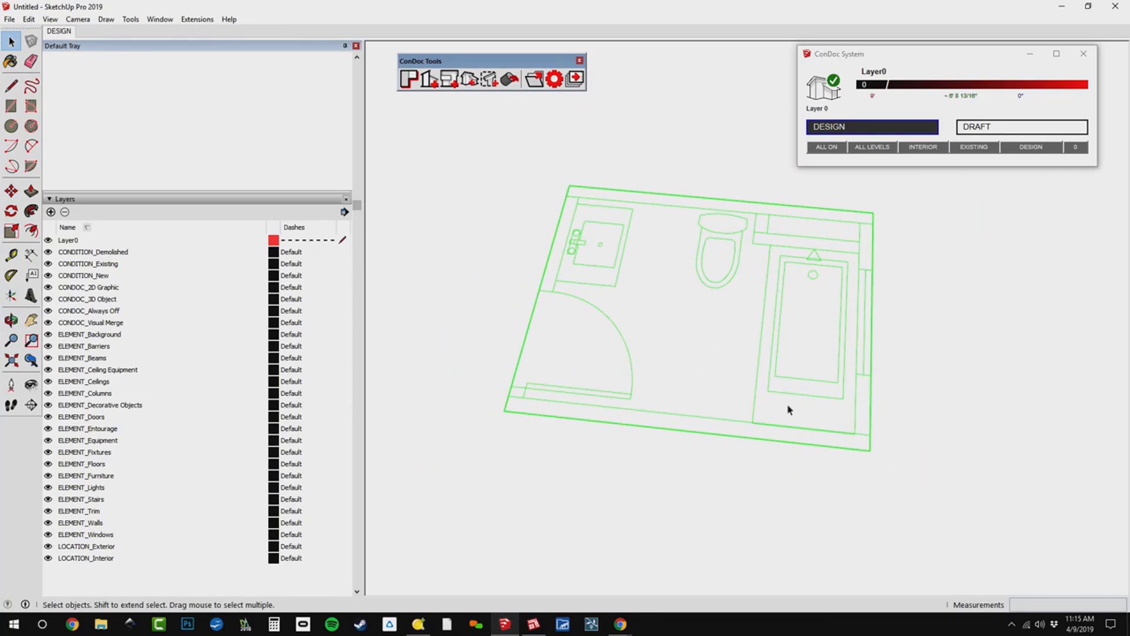
middle_click_drag(817, 371, 721, 278)
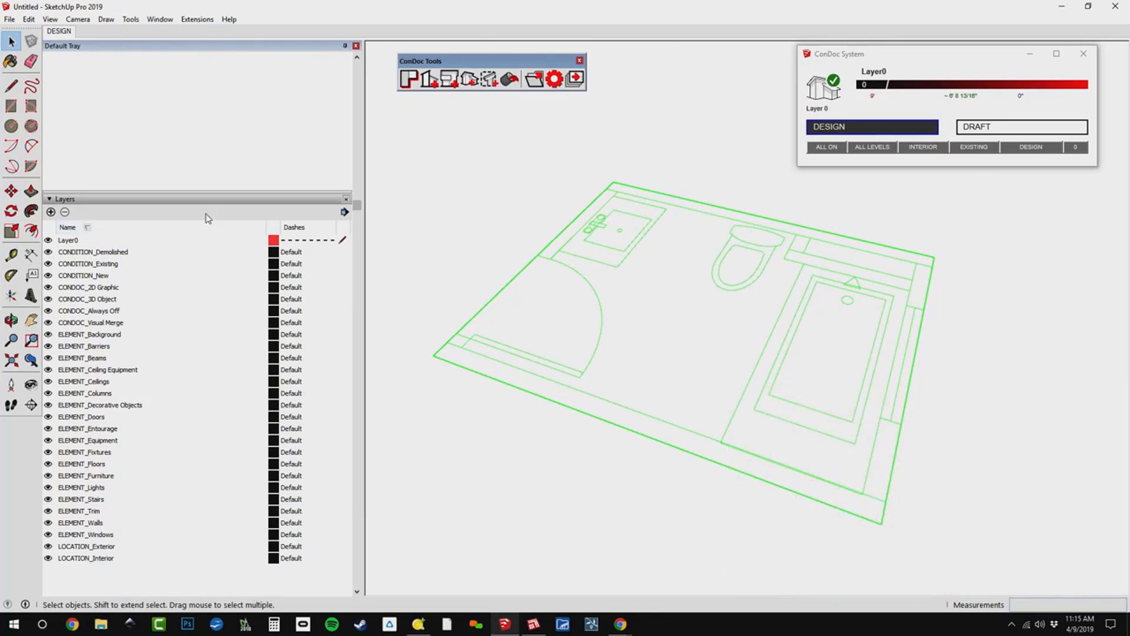
scroll(206, 212, "up", 4)
left_click(177, 56)
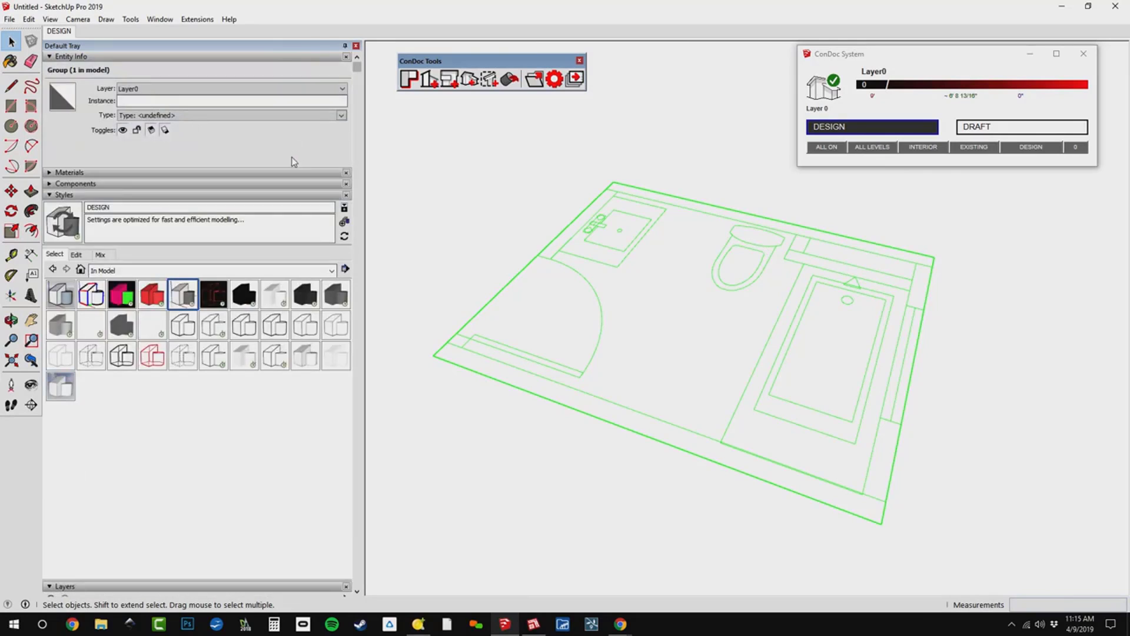
left_click(320, 89)
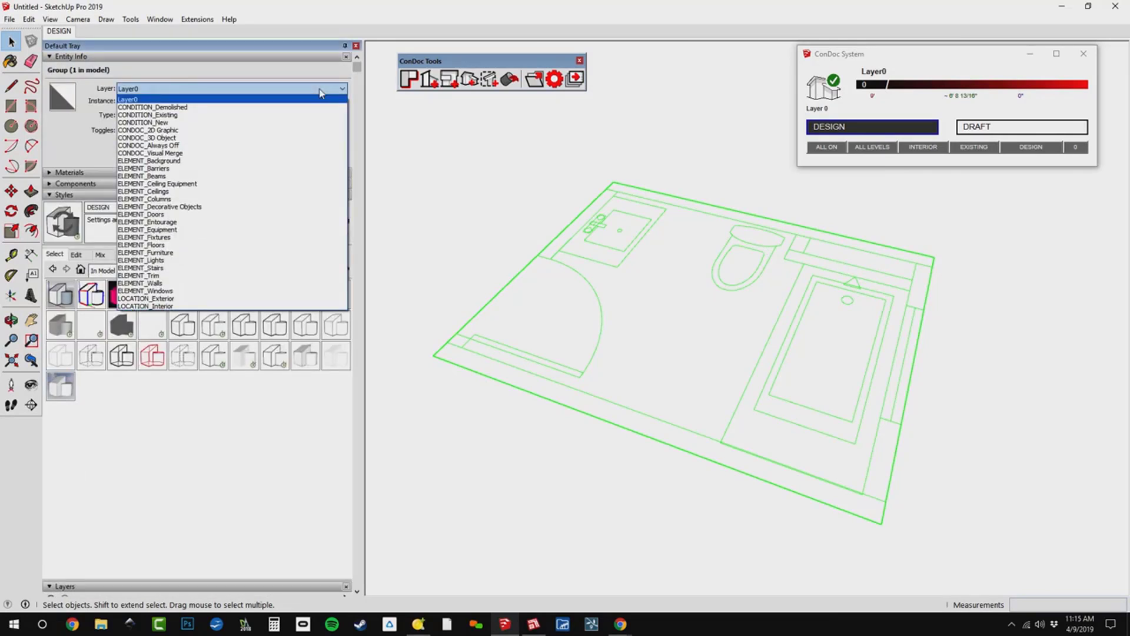
left_click(308, 161)
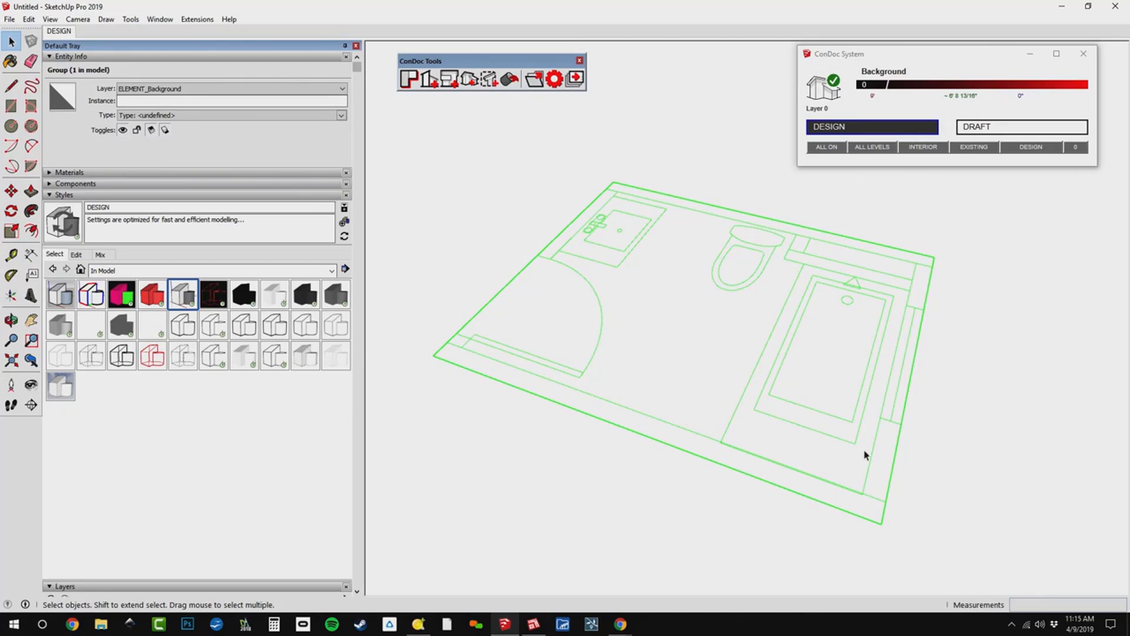
Toggle the visibility of the ELEMENT_Background layer off and back on to check that it controls the plan.
left_click(109, 195)
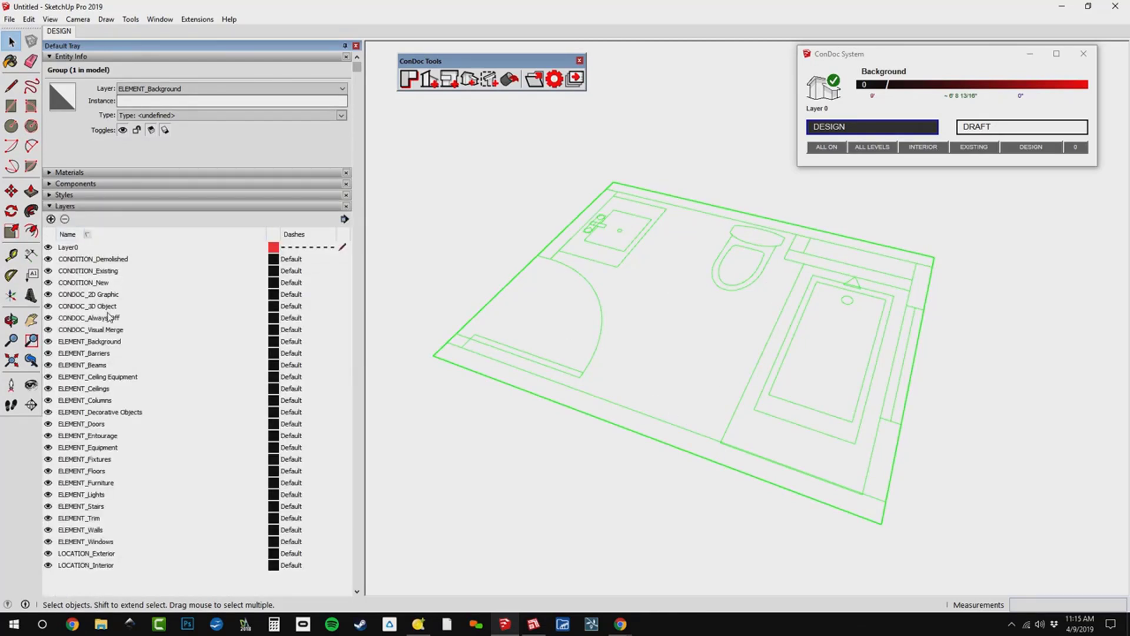
left_click(106, 341)
left_click(49, 341)
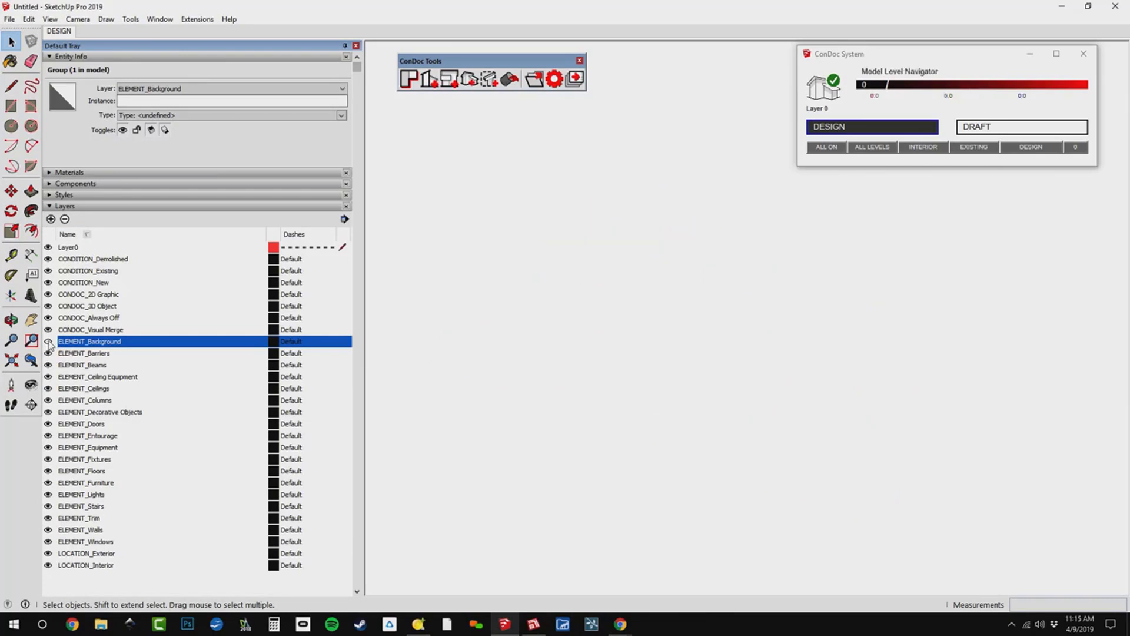
left_click(49, 341)
left_click(49, 341)
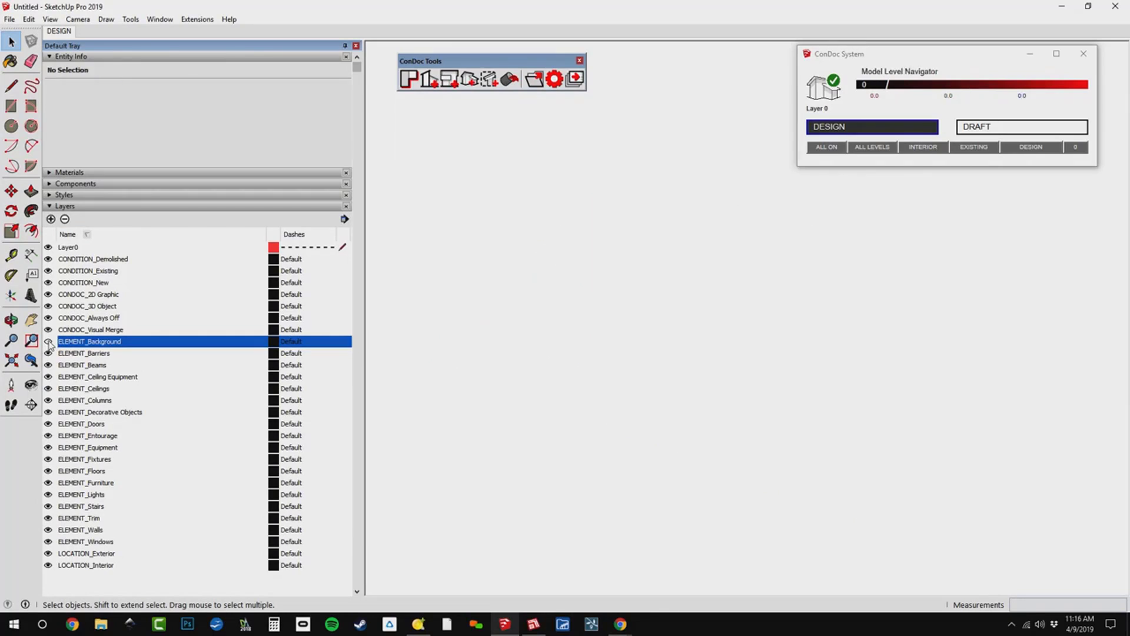
left_click(49, 342)
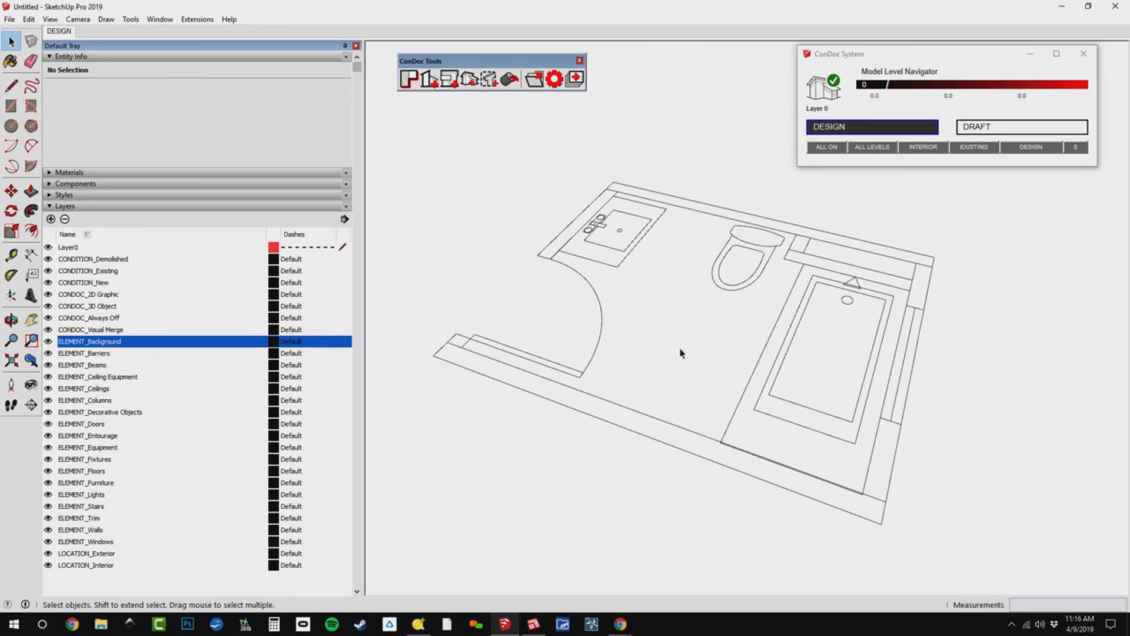
Lock the bathroom plan group and try the Eraser and Move tools on it to test the lock.
right_click(639, 202)
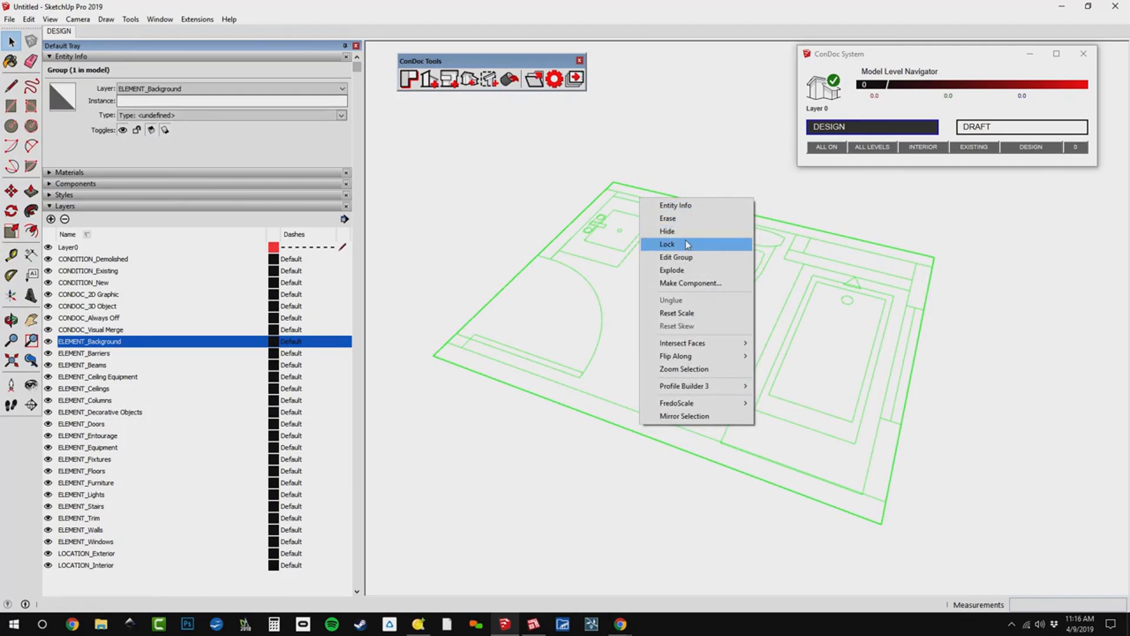
left_click(687, 244)
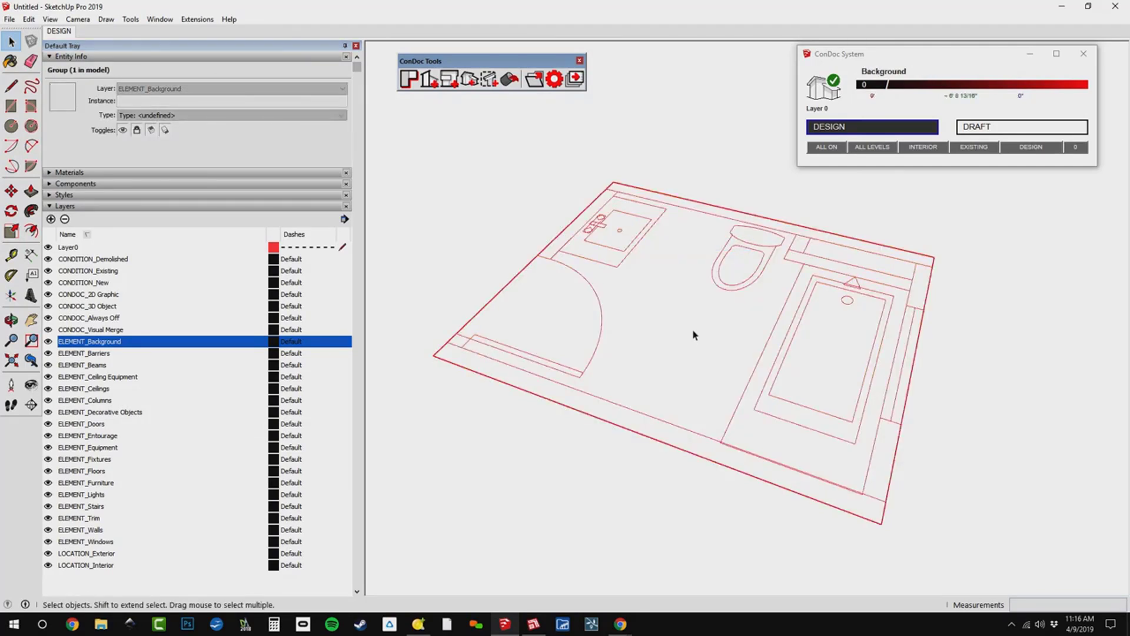
key("e")
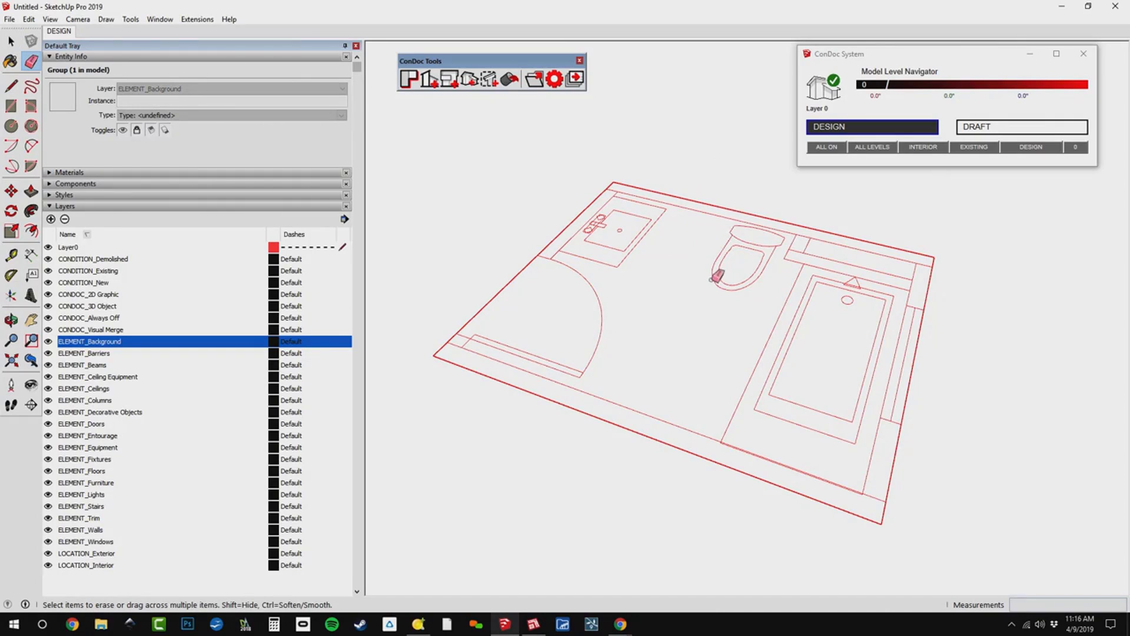
key("m")
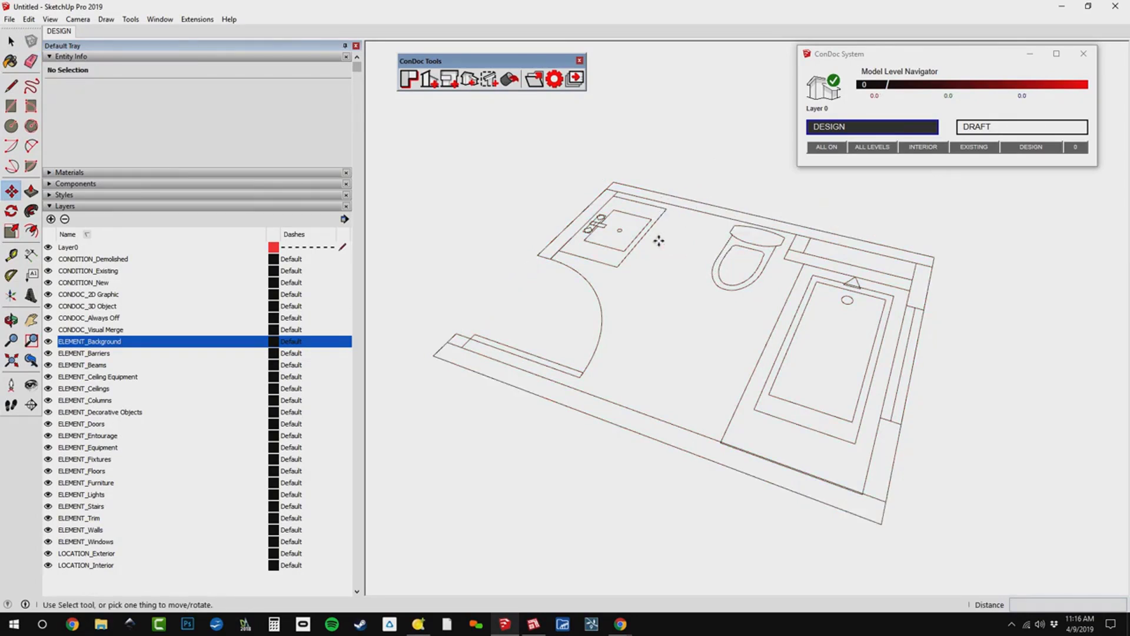
key("space")
left_click(691, 377)
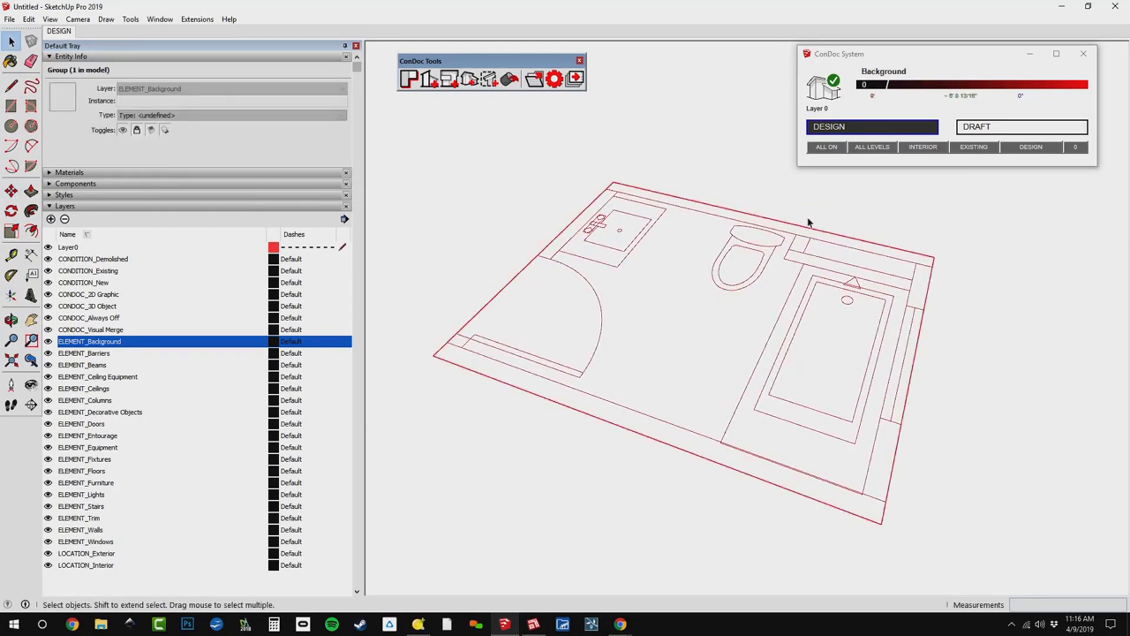
Draw a 4 1/2" by 3" rectangle over the short wall piece between the door opening and the long outer wall.
middle_click_drag(557, 415, 613, 383)
scroll(613, 384, "up", 5)
key("r")
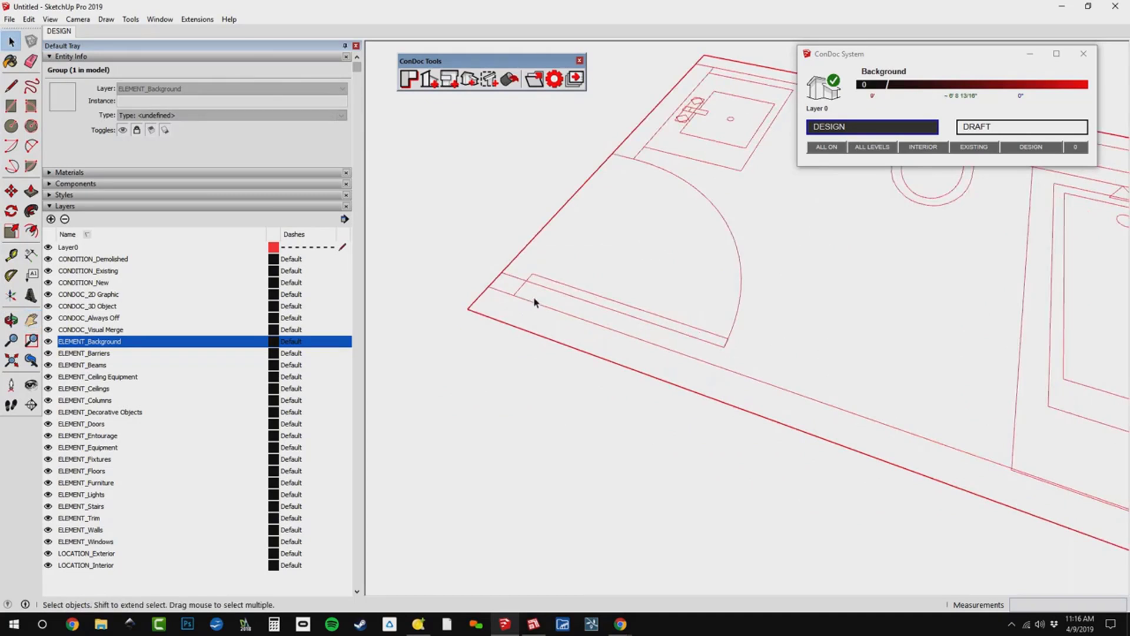
left_click(467, 309)
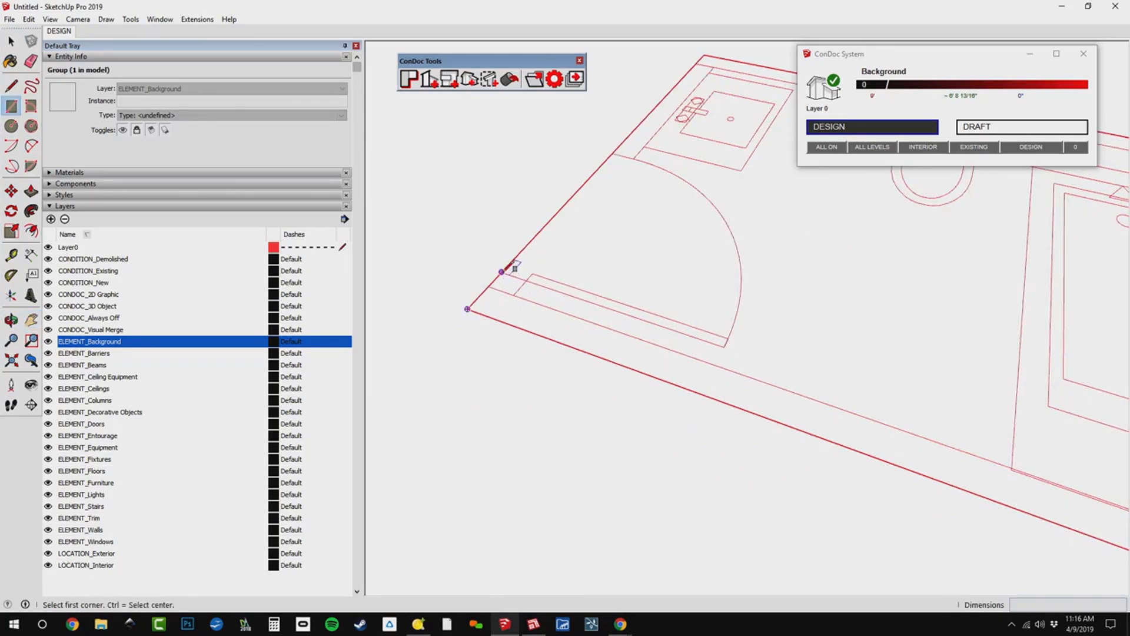
left_click(515, 294)
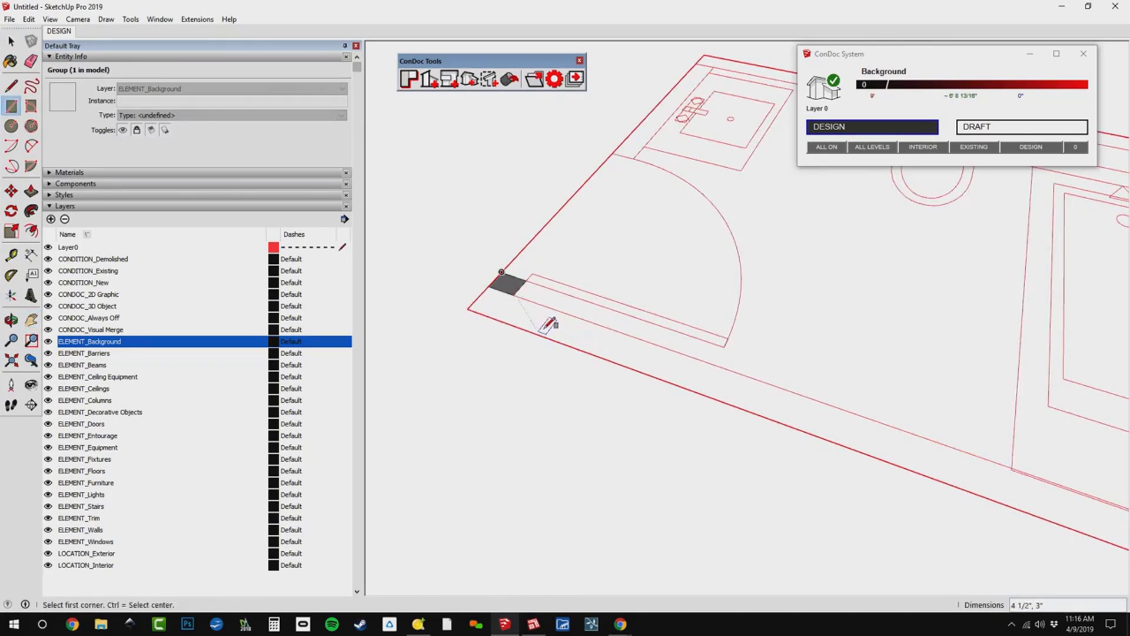
Push/Pull the small wall rectangle beside the door up to a height of 8' 6".
middle_click_drag(531, 357, 514, 306)
key("p")
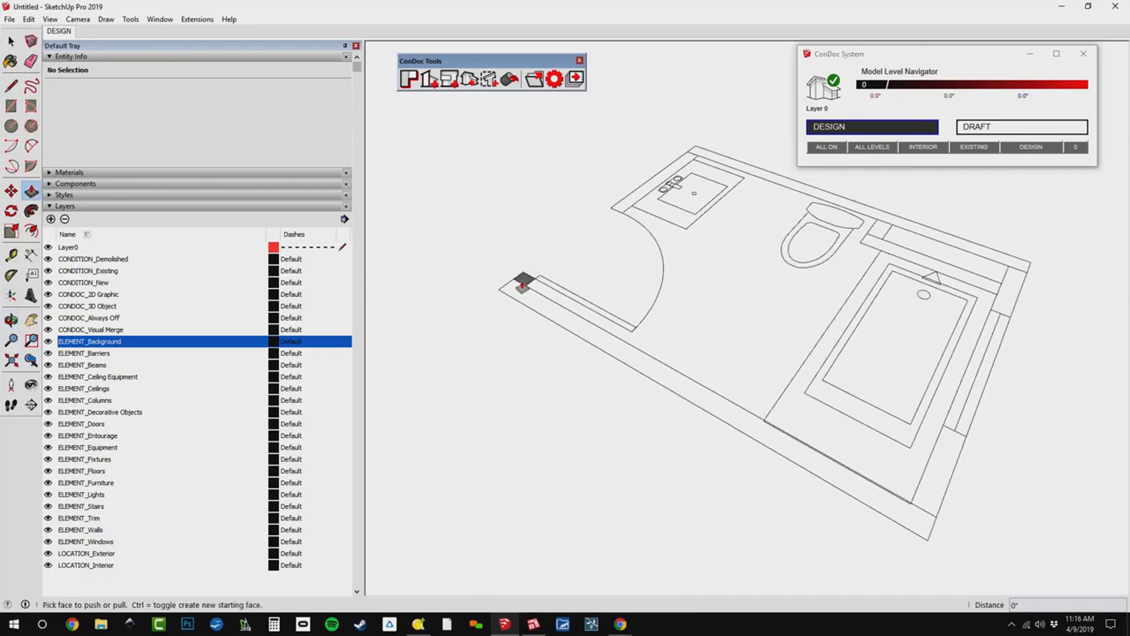
left_click_drag(517, 289, 524, 212)
type("8")
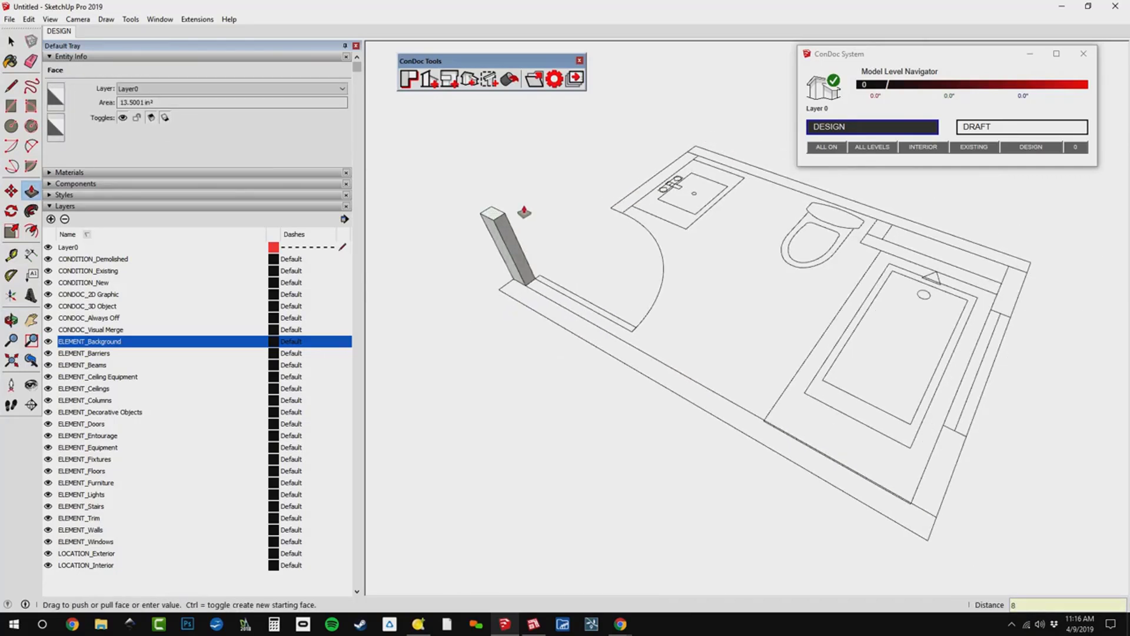
type("' 6\"")
key("Return")
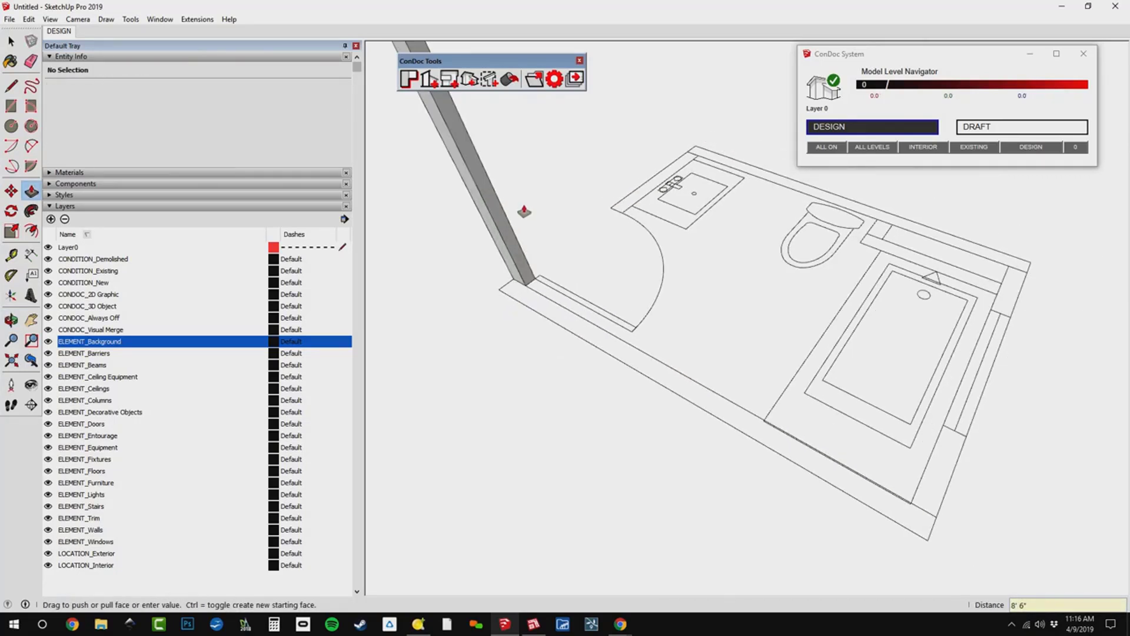
Pull the side face of the wall block 4 1/2" outward to the outer line of the long wall.
scroll(520, 209, "down", 5)
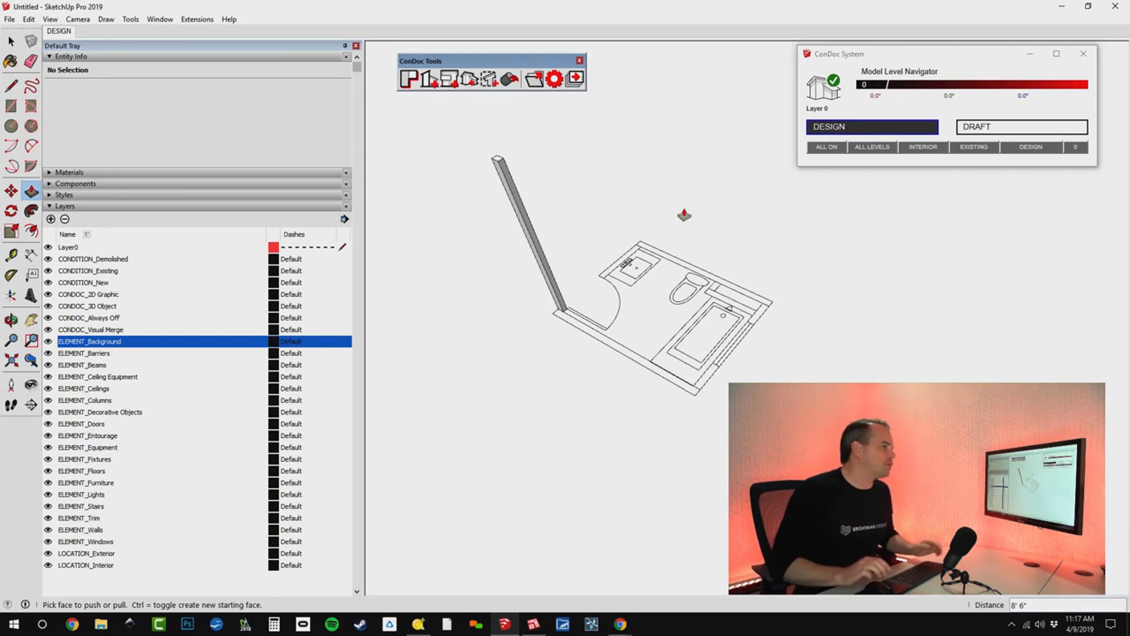
scroll(533, 315, "up", 5)
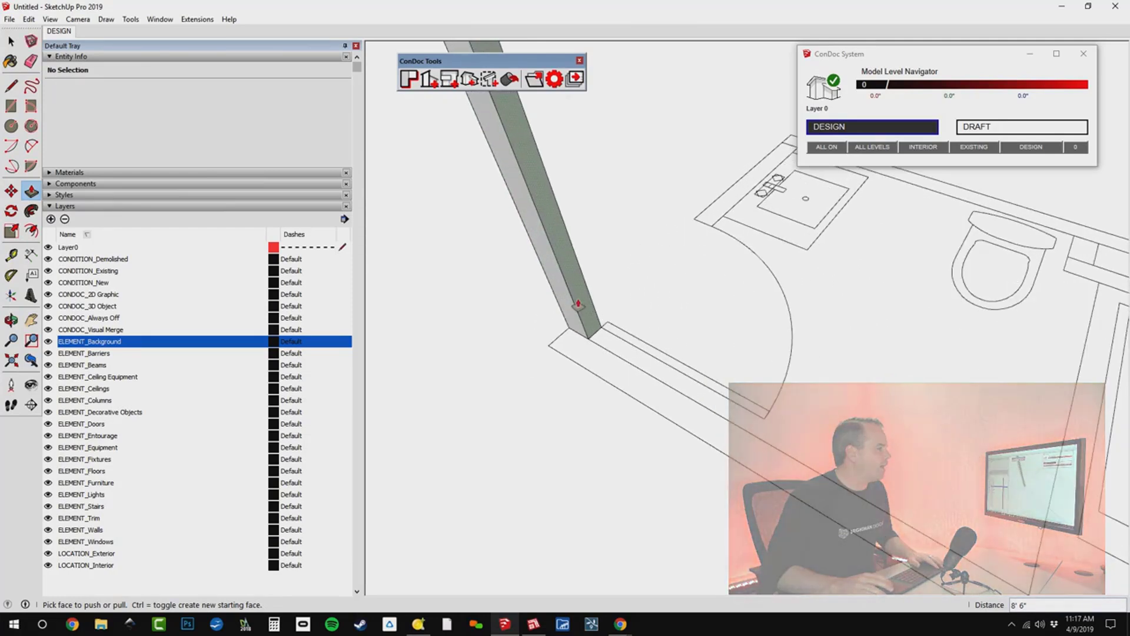
scroll(578, 306, "up", 3)
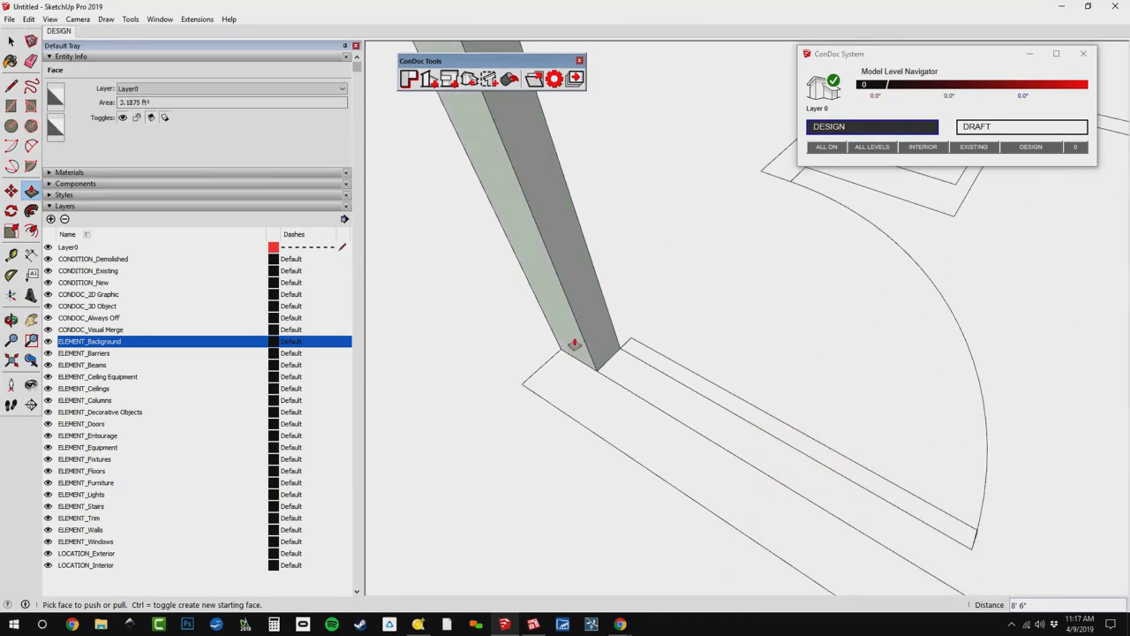
left_click_drag(574, 344, 580, 430)
key("Escape")
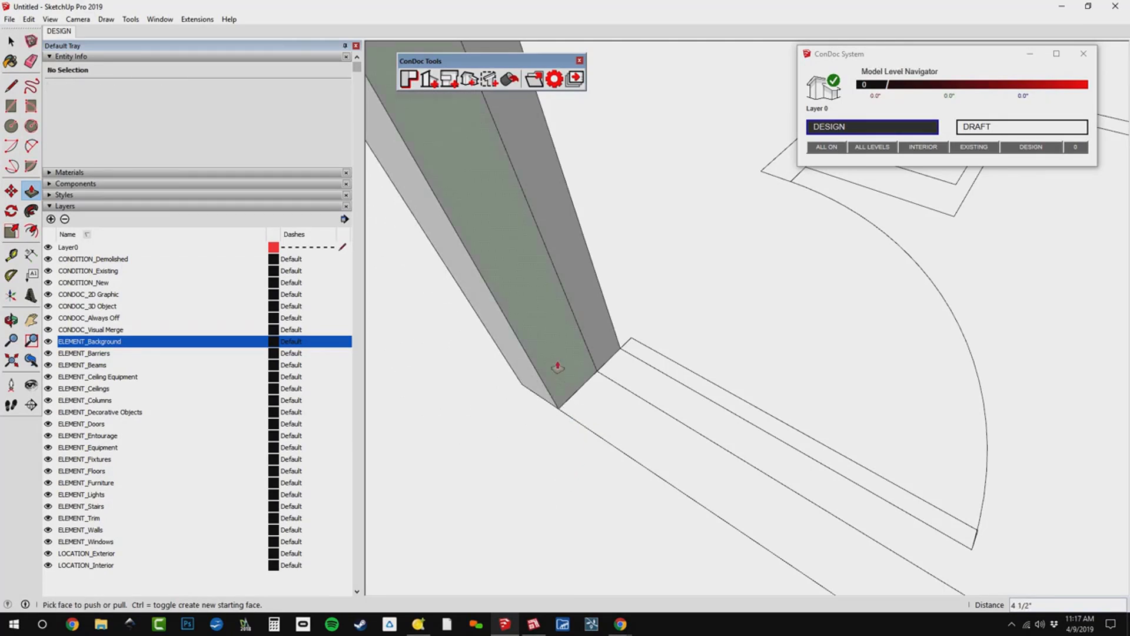
Push/Pull the wall's end face 8' 3" along the long outer wall, plus a 4 1/2" segment to the corner's outer line.
left_click(557, 367)
scroll(618, 391, "down", 5)
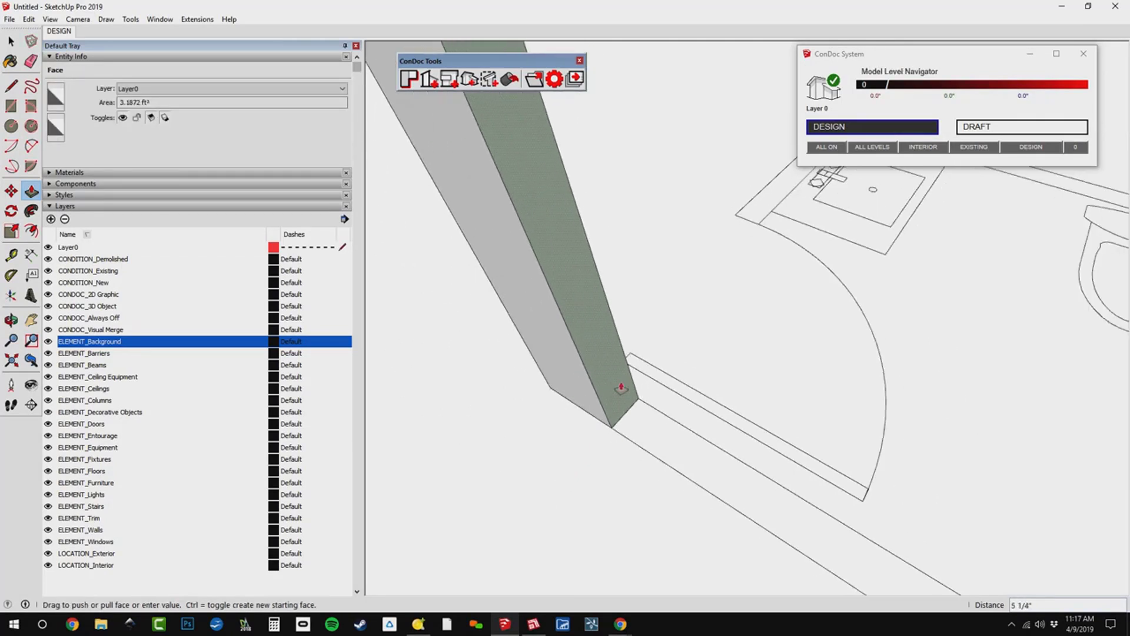
middle_click_drag(622, 386, 505, 289)
scroll(508, 248, "up", 4)
middle_click_drag(503, 242, 518, 343, "shift")
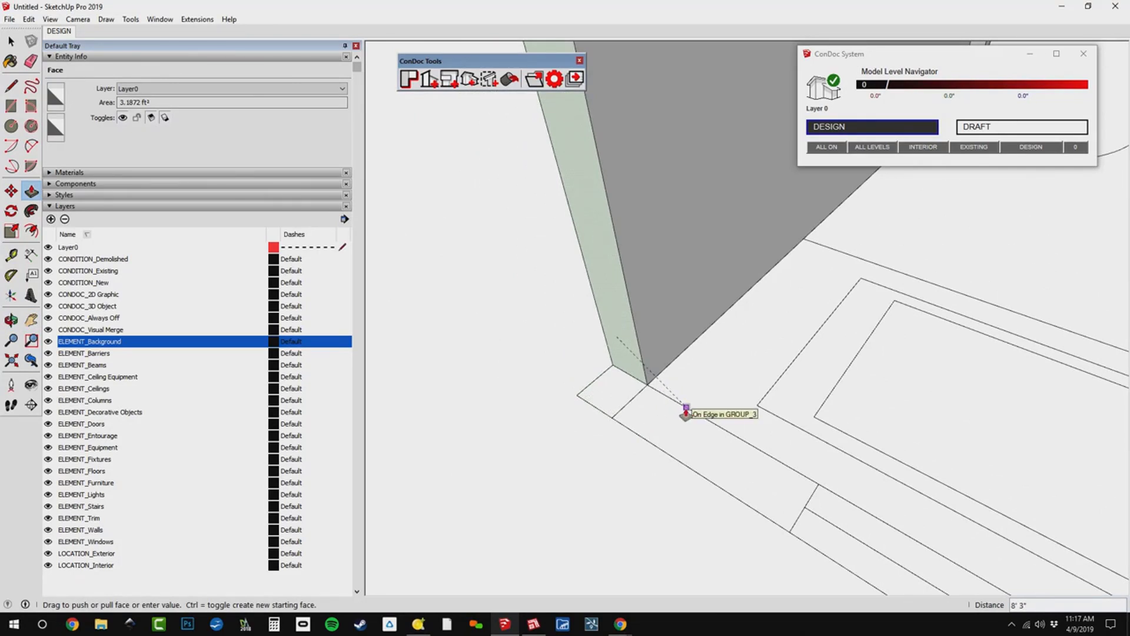
left_click(683, 409)
left_click(614, 378)
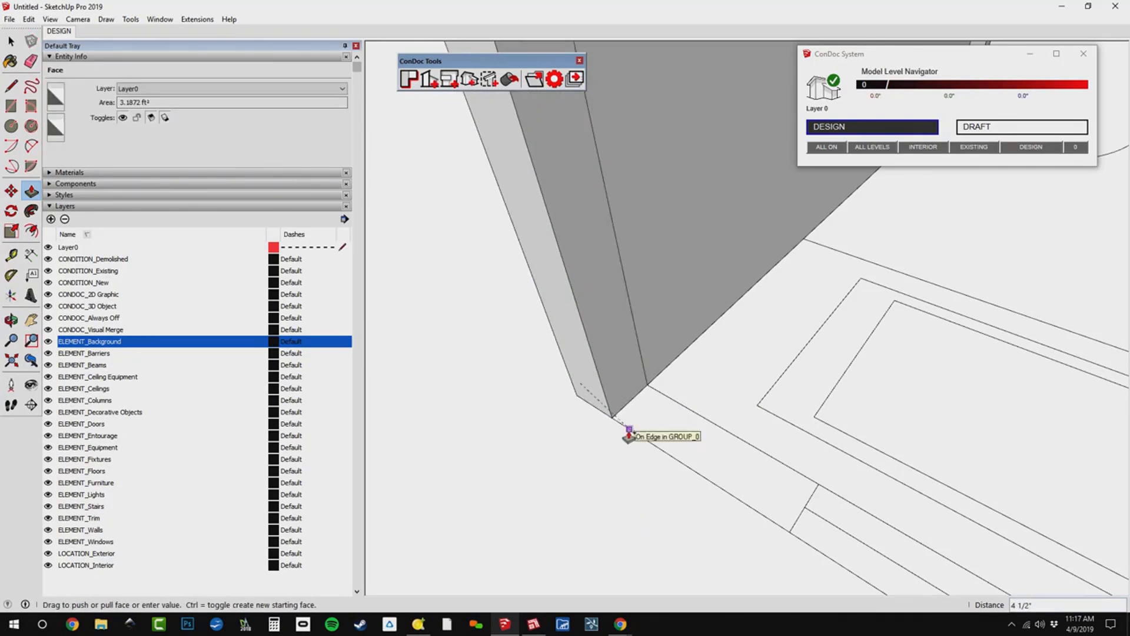
left_click(628, 429)
Pull the window wall in separate segments from the corner to the window, across the window and on to the far inner corner.
scroll(690, 417, "down", 2)
middle_click_drag(692, 418, 558, 346, "shift")
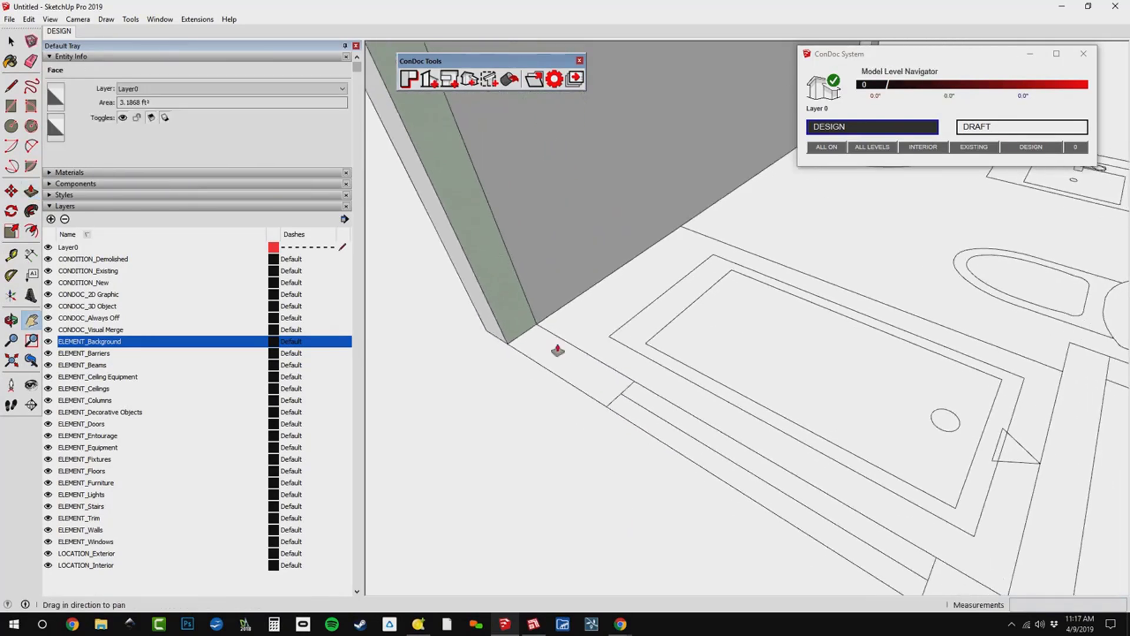
left_click(525, 335)
left_click(605, 409)
left_click(605, 410)
middle_click_drag(718, 464, 639, 377, "shift")
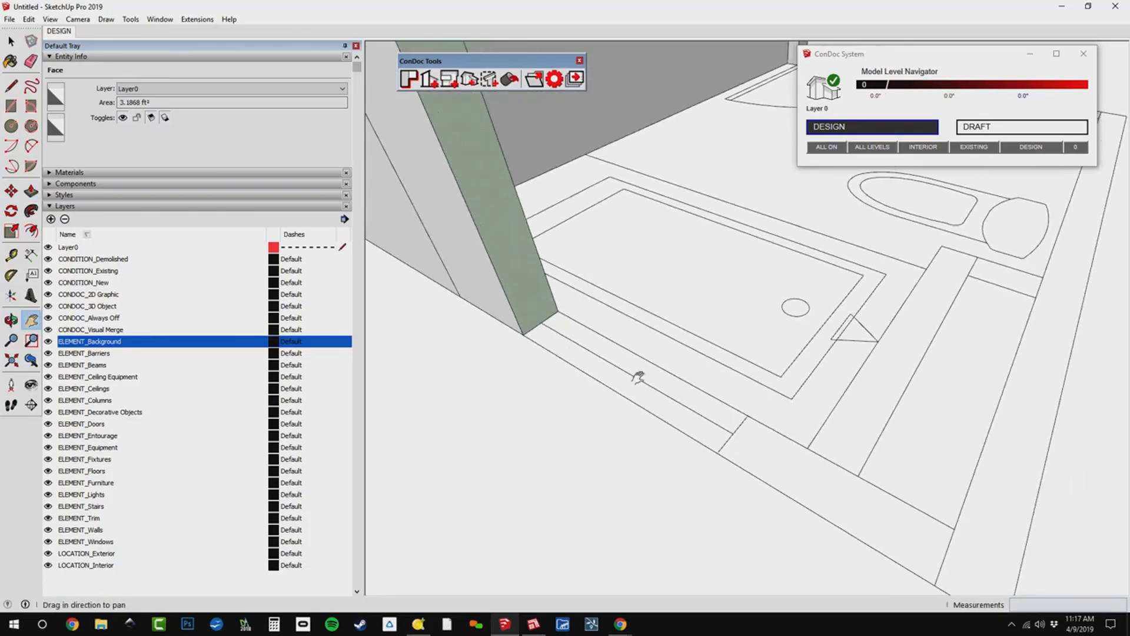
middle_click_drag(737, 433, 648, 404)
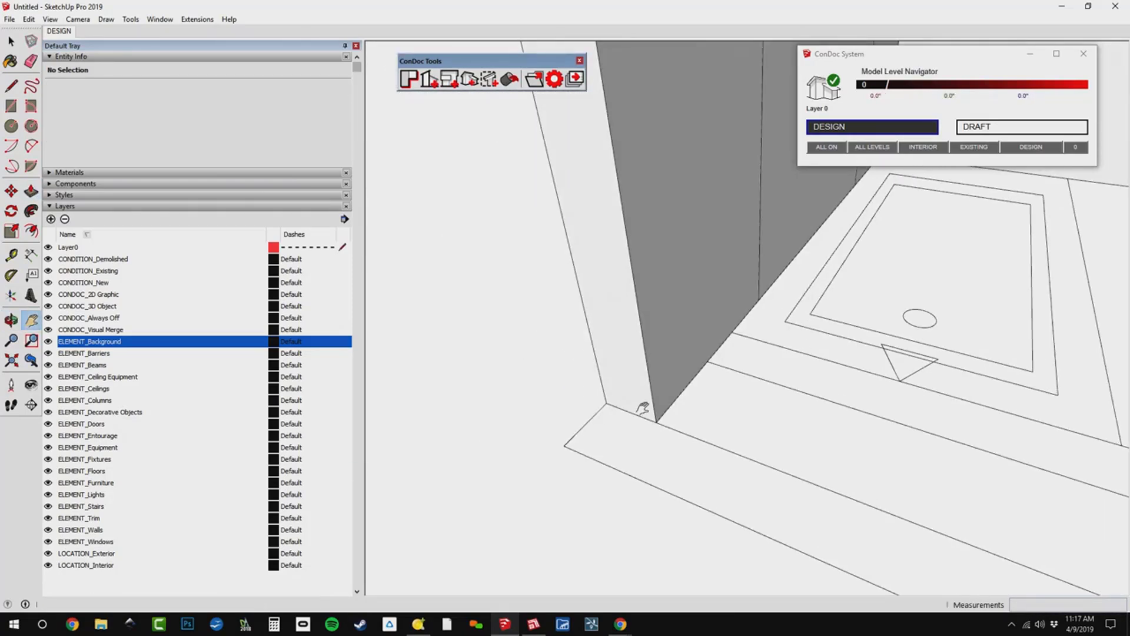
Add the far corner segment, pull the next wall along the plumbing chase and extend it 4 1/2" for the partition's thickness.
key("p")
left_click_drag(648, 404, 607, 458)
middle_click_drag(608, 458, 533, 333)
scroll(533, 333, "up", 3)
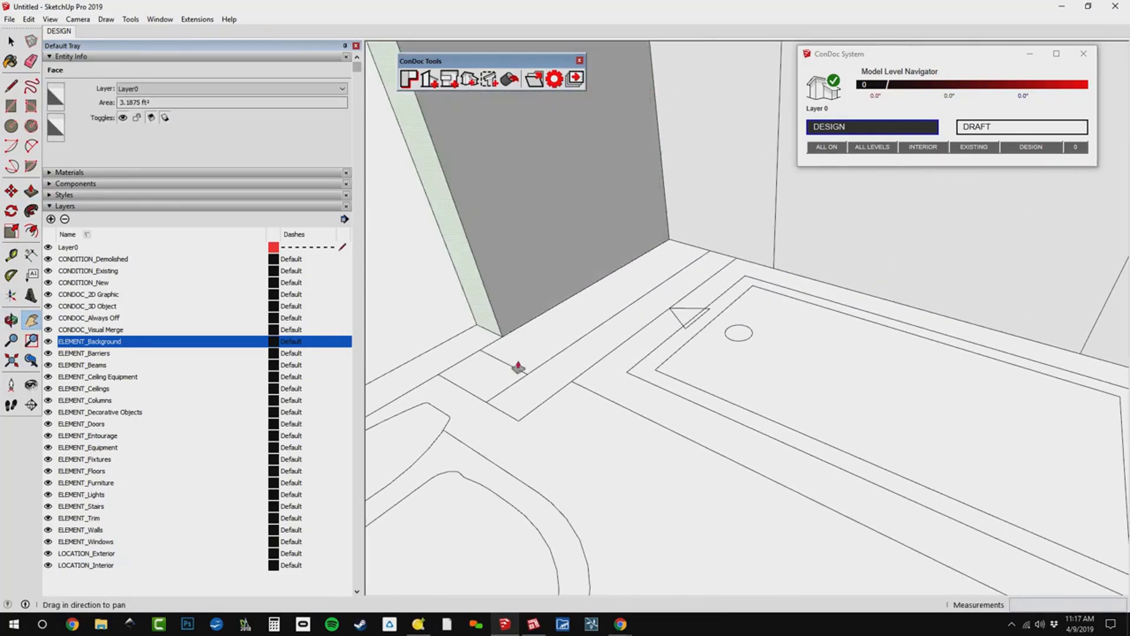
key("p")
double_click(465, 329)
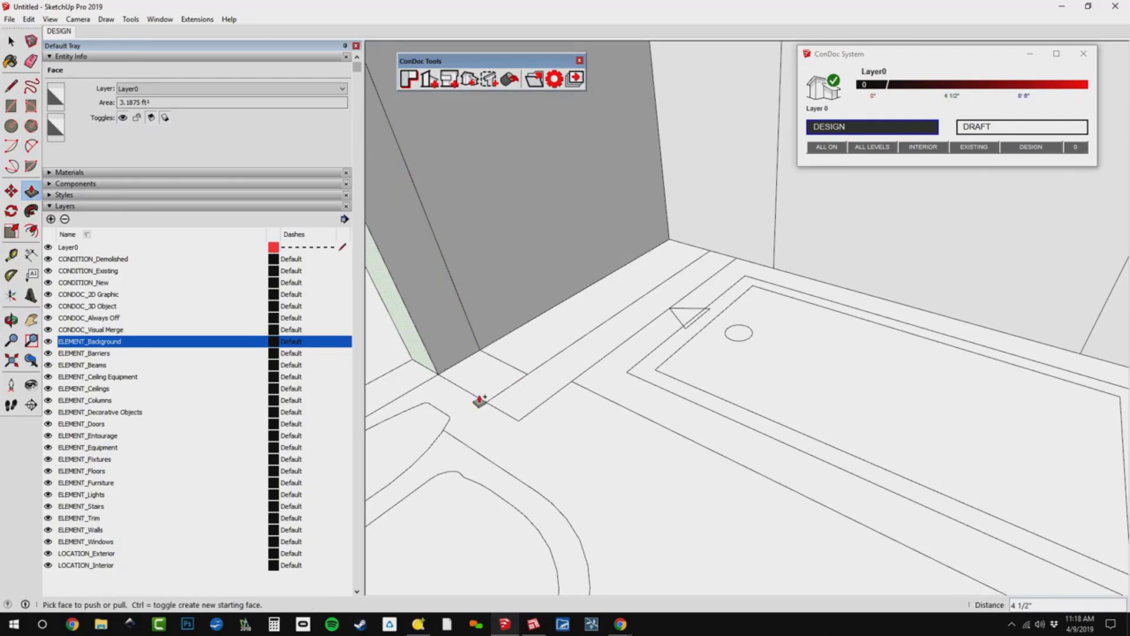
Pull the chase partition out from the outer wall and turn it along the tub's head end until it meets the window wall.
left_click(486, 404)
left_click(502, 388)
key("ctrl")
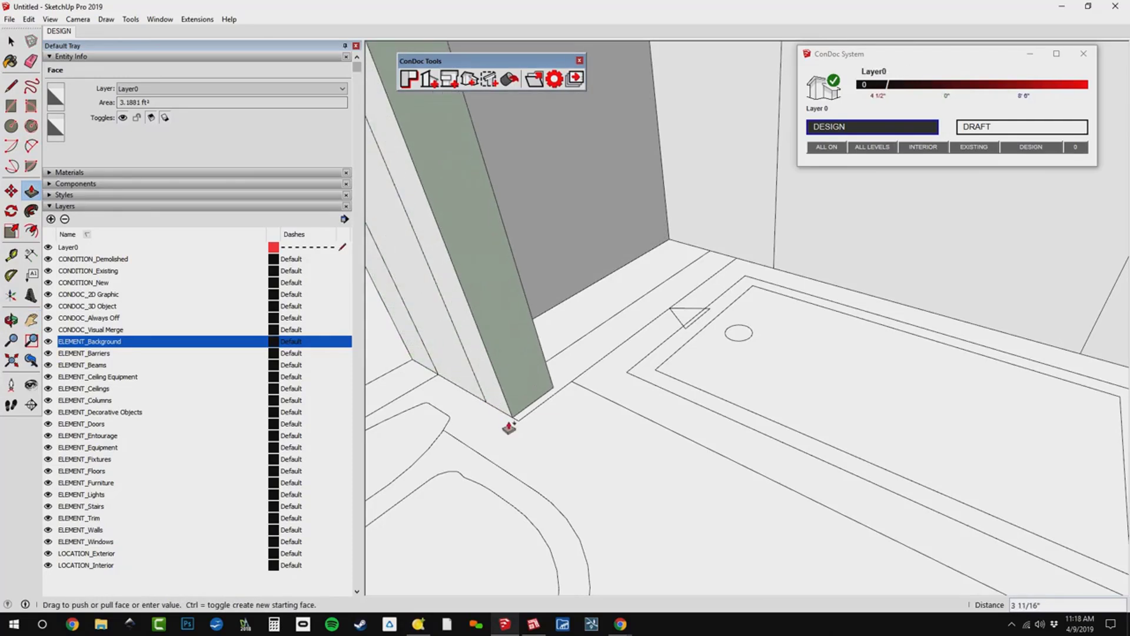
left_click(519, 420)
middle_click_drag(575, 379, 517, 600, "shift")
scroll(612, 426, "up", 1)
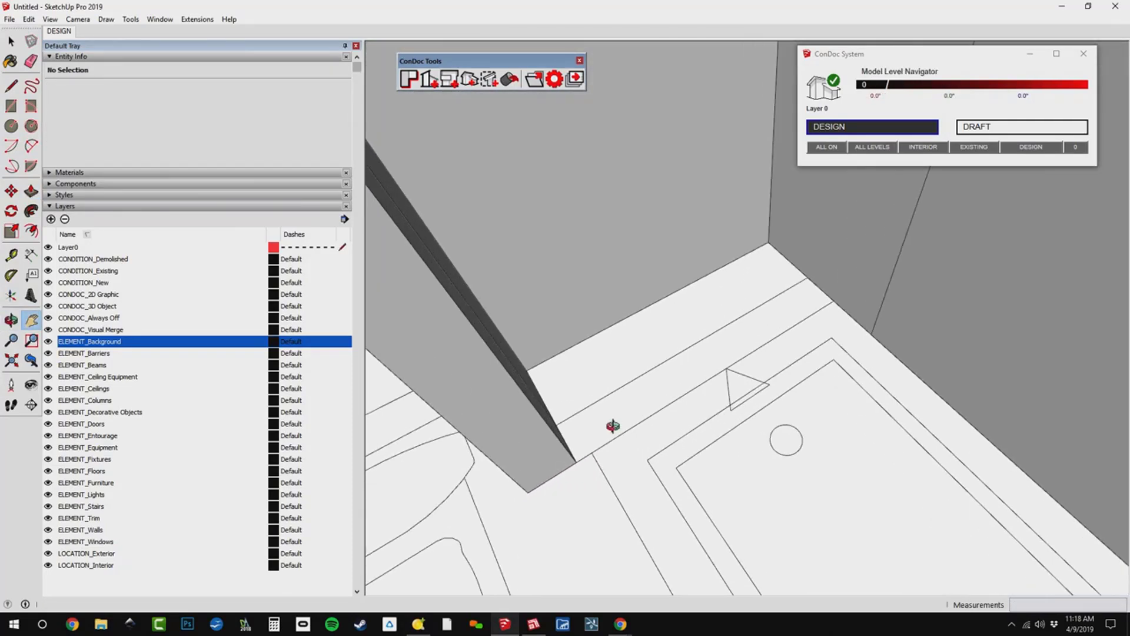
middle_click_drag(613, 426, 557, 447)
left_click(558, 446)
left_click(903, 381)
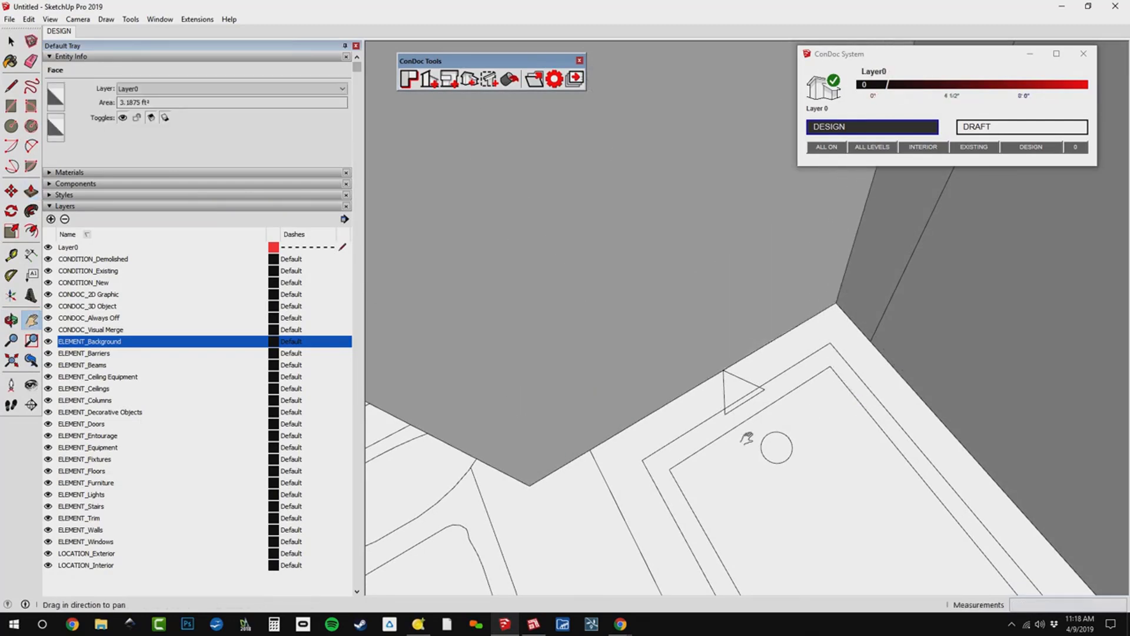
Pull the outer wall's end face from the partition past the toilet and vanity to the inner line of the door wall.
middle_click_drag(747, 436, 1028, 370, "shift")
scroll(865, 333, "down", 3)
key("p")
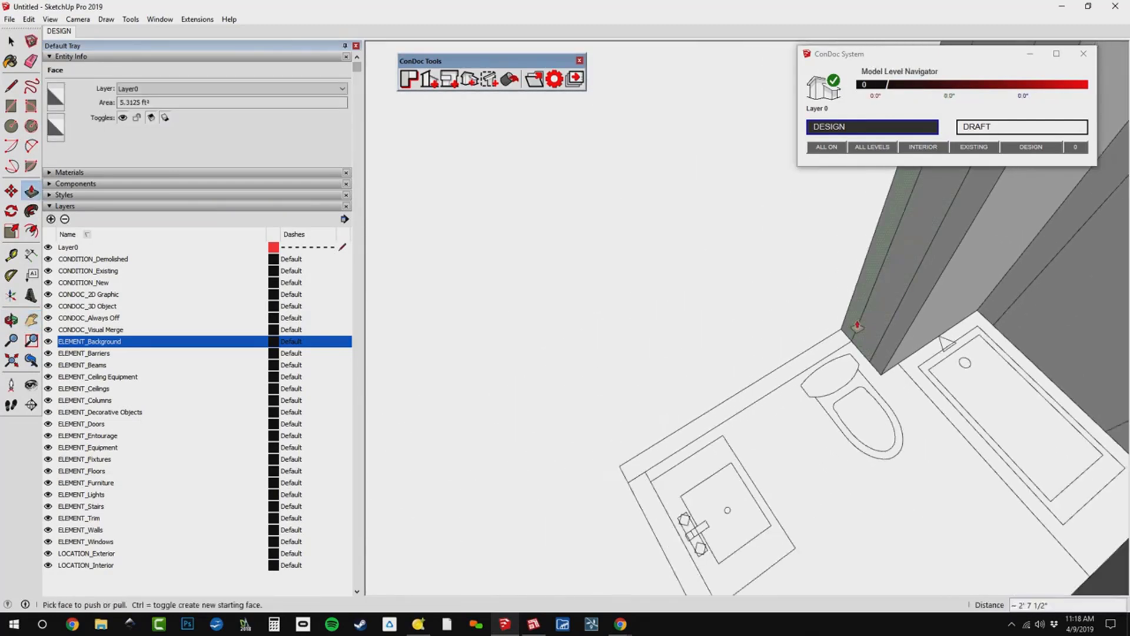
left_click(857, 327)
scroll(647, 470, "up", 3)
left_click(646, 469)
Extend the wall through the corner beside the vanity and pull the door wall about 3' 13/16" up to the door opening.
middle_click_drag(651, 468, 814, 395, "shift")
left_click(798, 389)
left_click(775, 416)
scroll(831, 450, "down", 2)
middle_click_drag(833, 452, 745, 285, "shift")
scroll(765, 436, "up", 4)
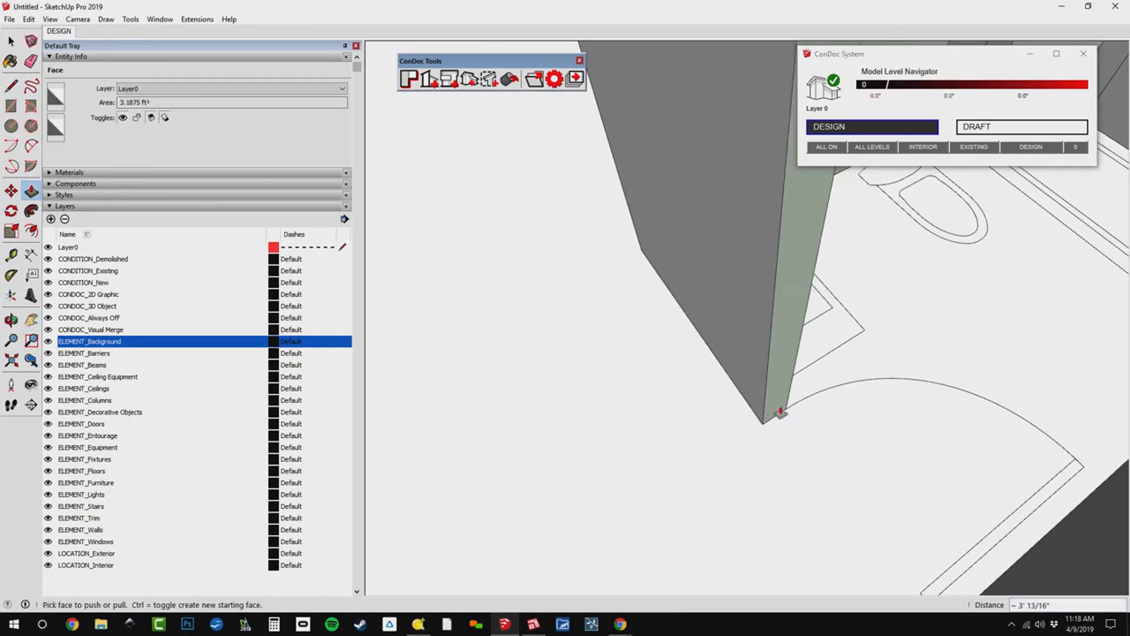
Pull the door wall's end face 2' 8" across the door opening to close the loop of walls.
left_click(780, 412)
left_click(845, 512)
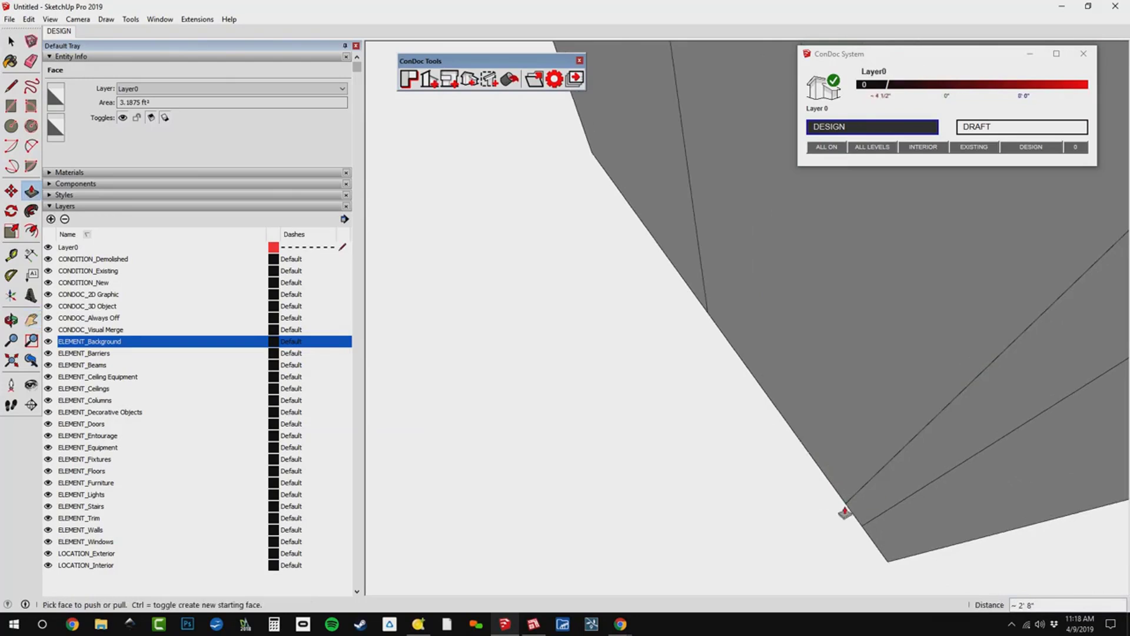
scroll(824, 507, "down", 3)
middle_click_drag(762, 502, 561, 336)
scroll(815, 386, "down", 2)
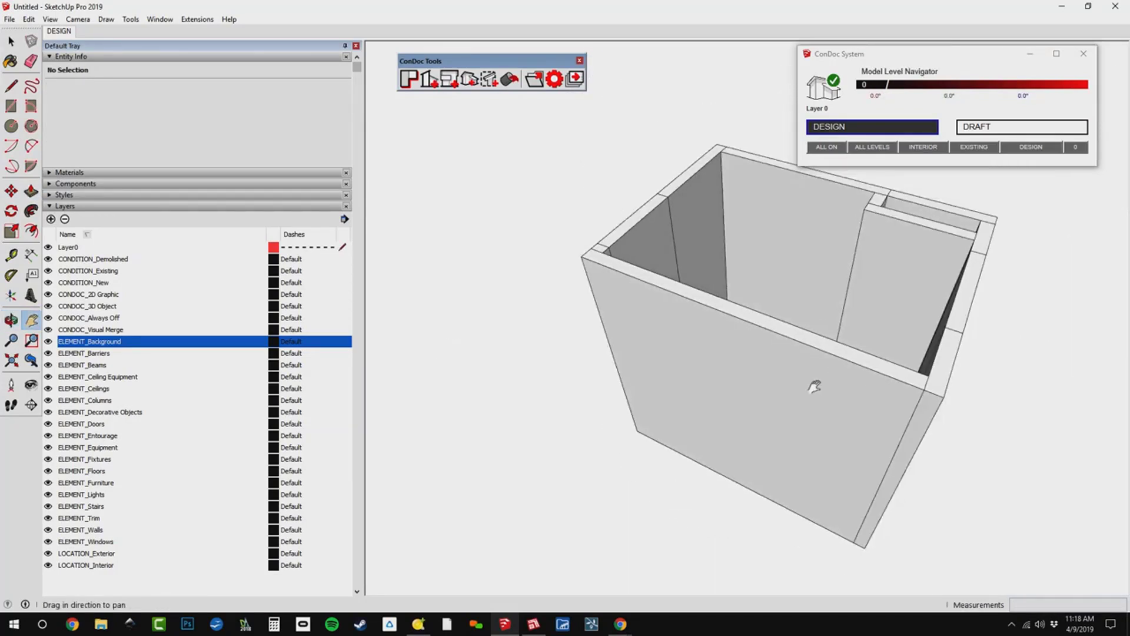
middle_click_drag(814, 386, 747, 359)
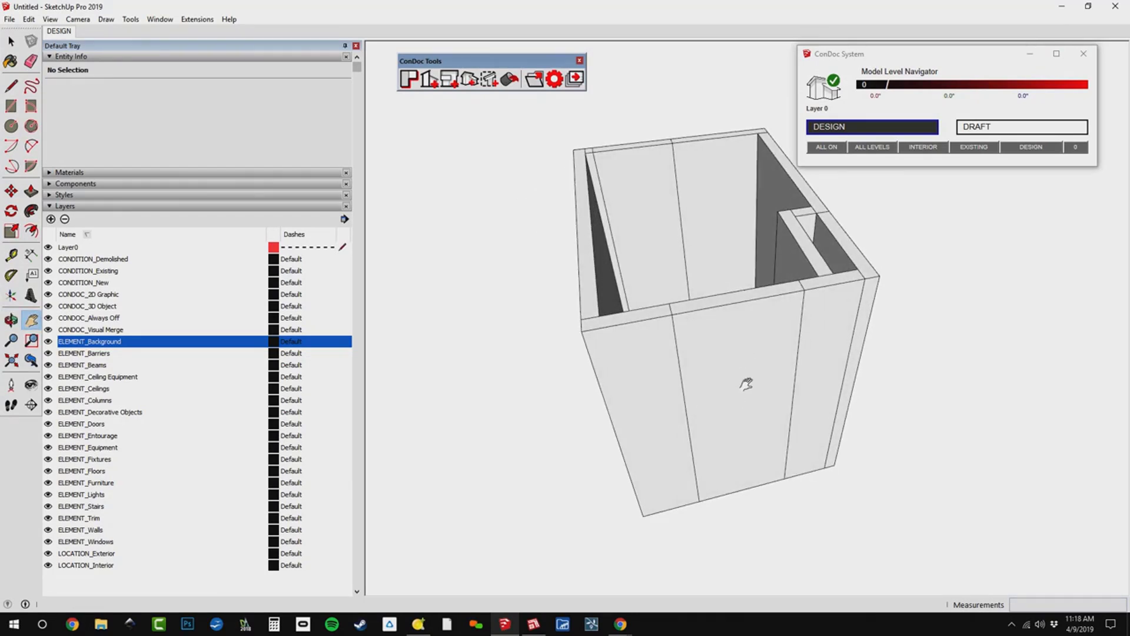
Copy the bottom edge of the wall segment at the door opening upward 7' 6" to mark the door head.
key("space")
key("m")
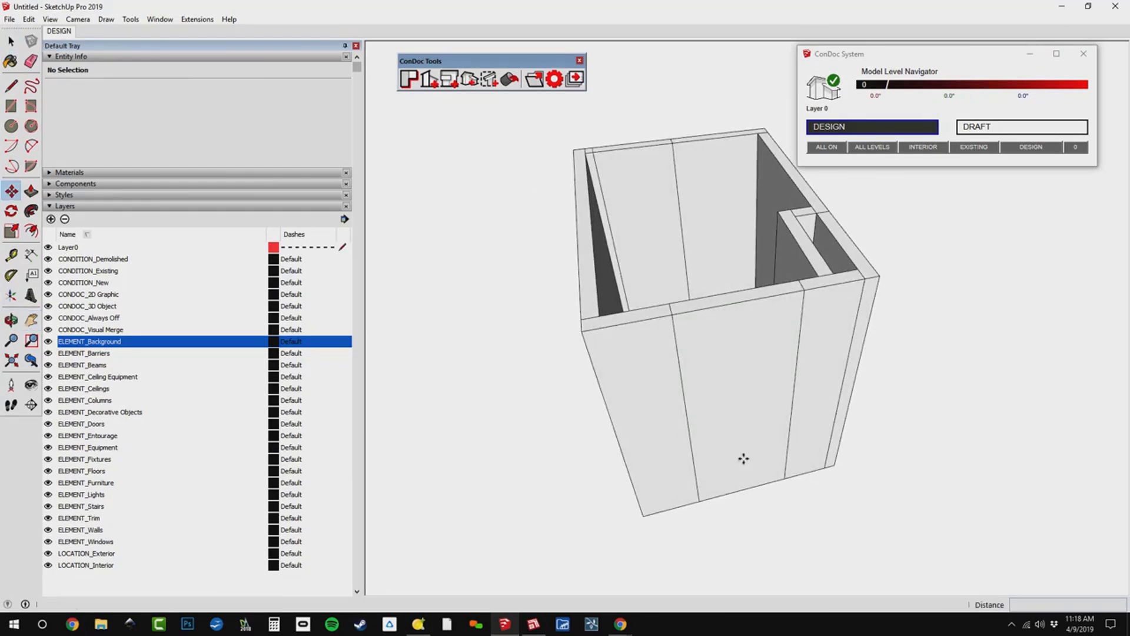
middle_click_drag(732, 346, 767, 458, "shift")
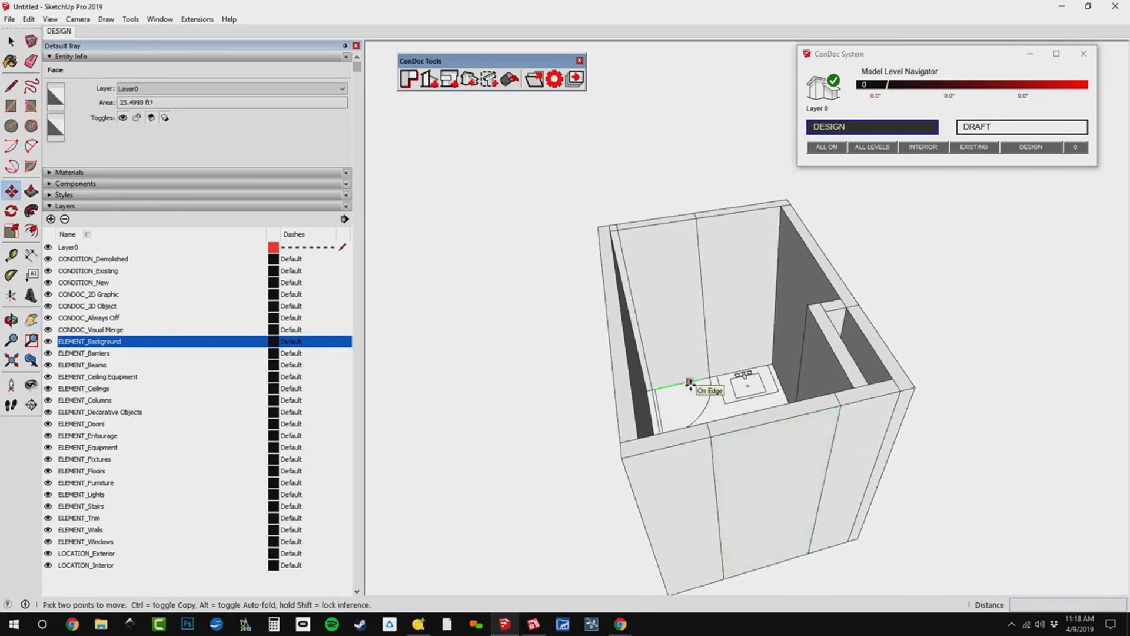
left_click(689, 382)
key("ctrl")
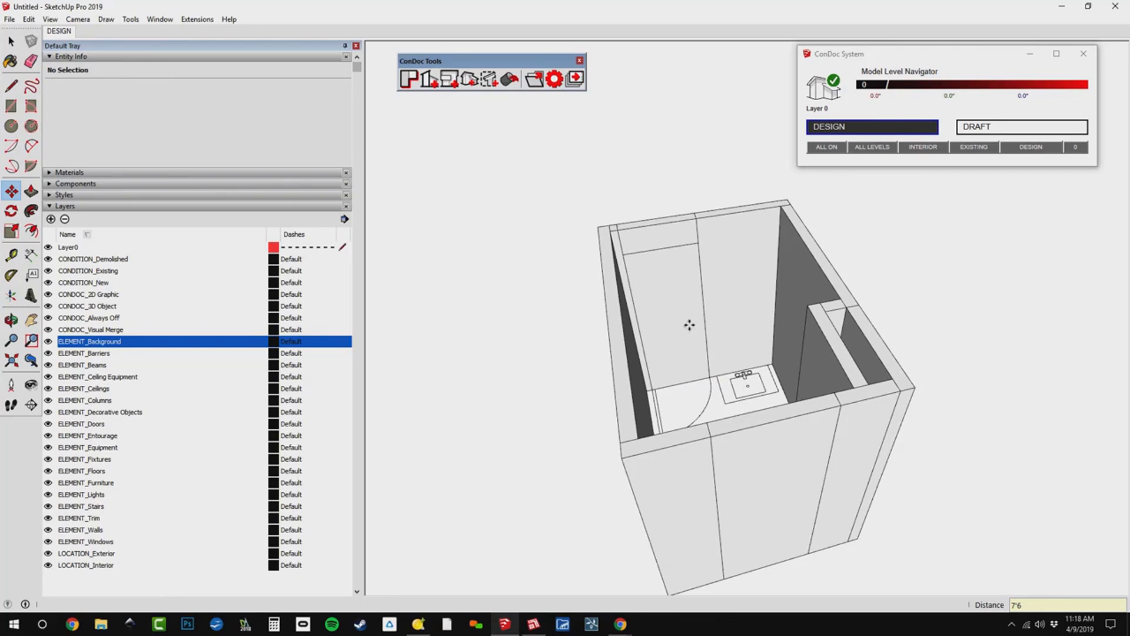
Try to Push/Pull the door face below the header line through the wall from inside the room.
key("p")
left_click(685, 345)
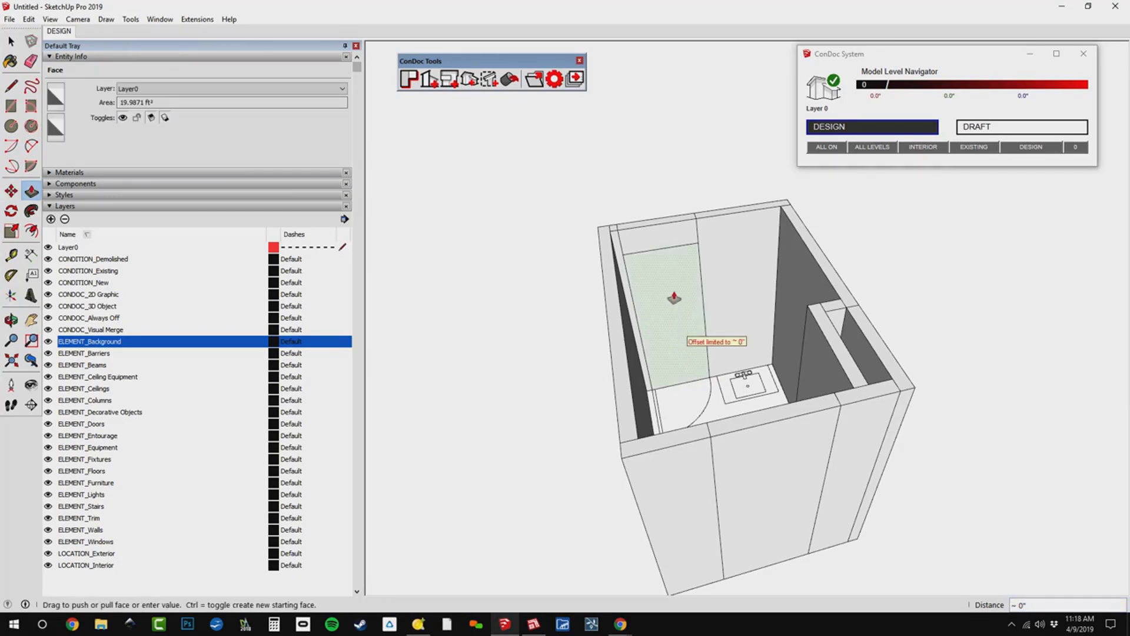
left_click(671, 314)
left_click(667, 340)
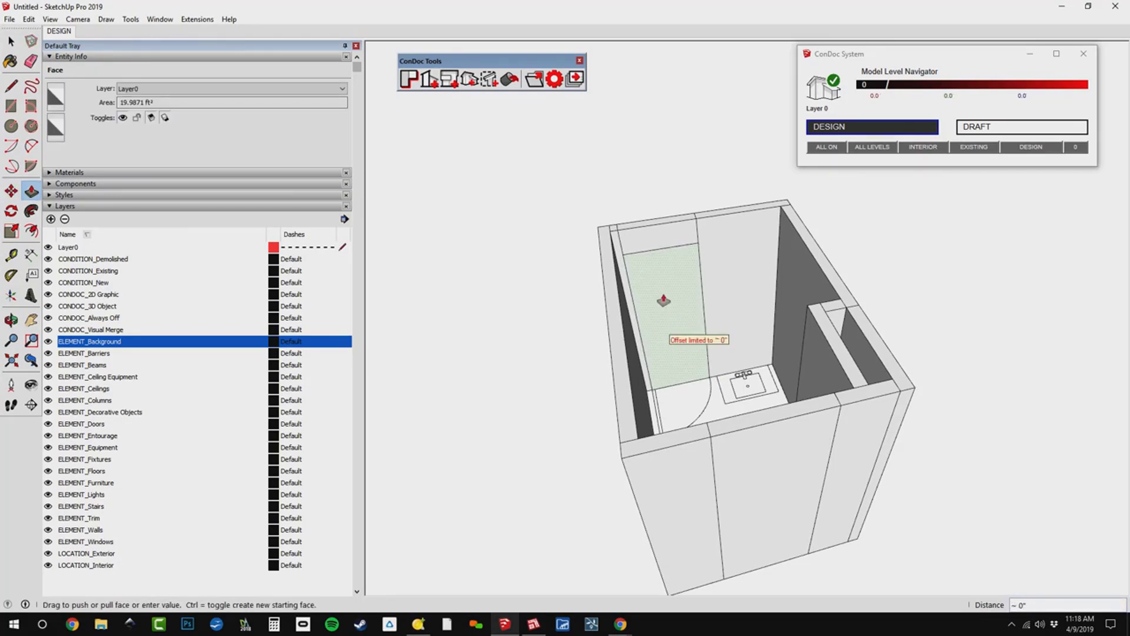
middle_click_drag(663, 301, 1123, 330)
middle_click_drag(677, 353, 989, 360)
left_click(819, 410)
middle_click_drag(819, 410, 436, 478)
Cut the doorway through the full thickness of the door wall below the header line.
middle_click_drag(736, 353, 557, 333)
scroll(599, 302, "up", 4)
left_click(692, 282)
scroll(699, 172, "up", 2)
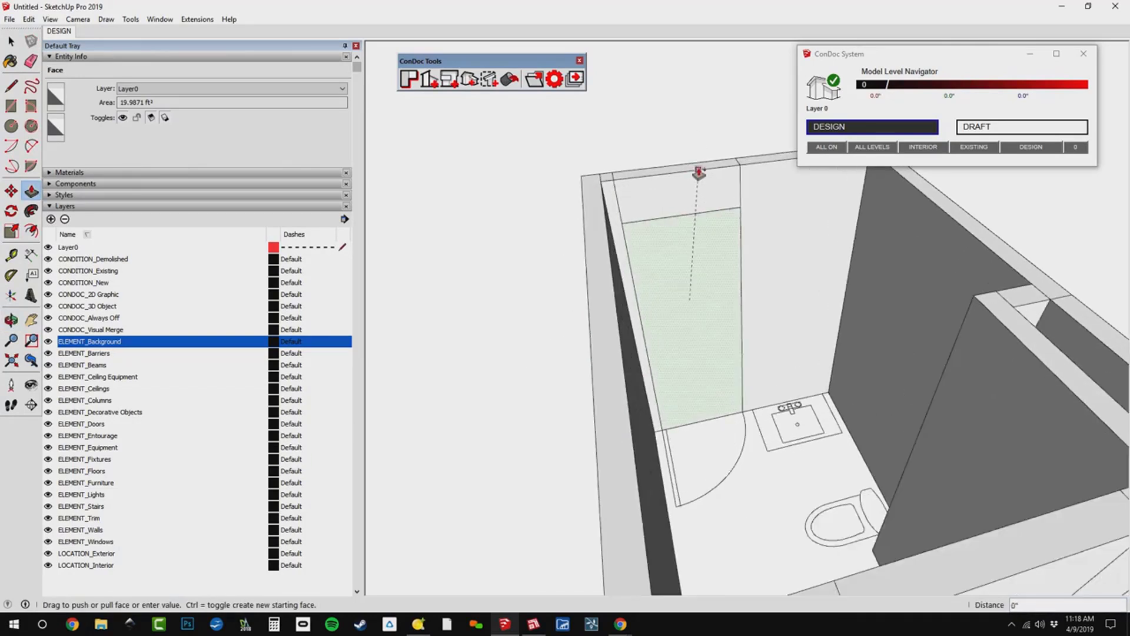
left_click(677, 294)
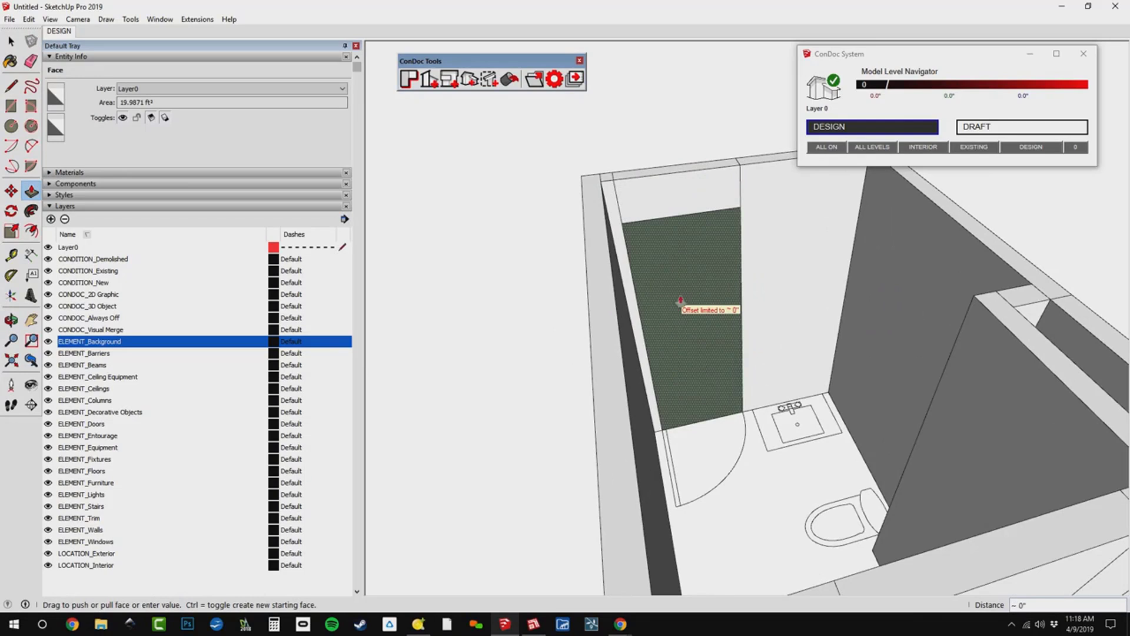
left_click(684, 308)
middle_click_drag(683, 368, 786, 390)
scroll(765, 383, "up", 3)
key("e")
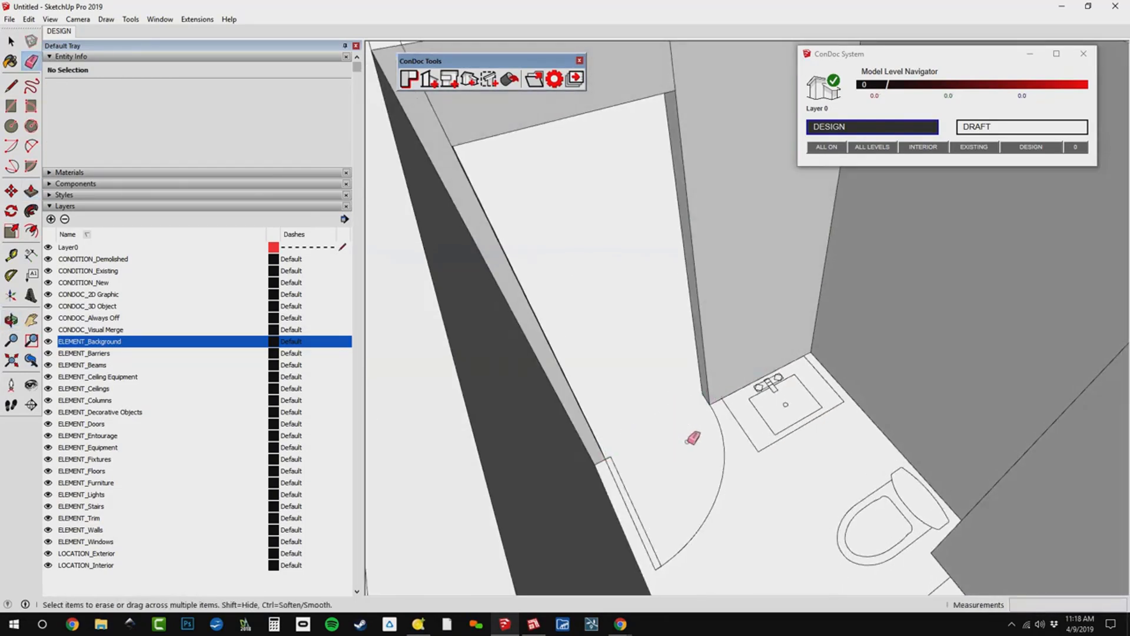
Copy the bottom edge of the window wall segment behind the tub upward 7' 6" to mark the window head.
scroll(693, 438, "down", 5)
middle_click_drag(901, 479, 815, 390)
key("m")
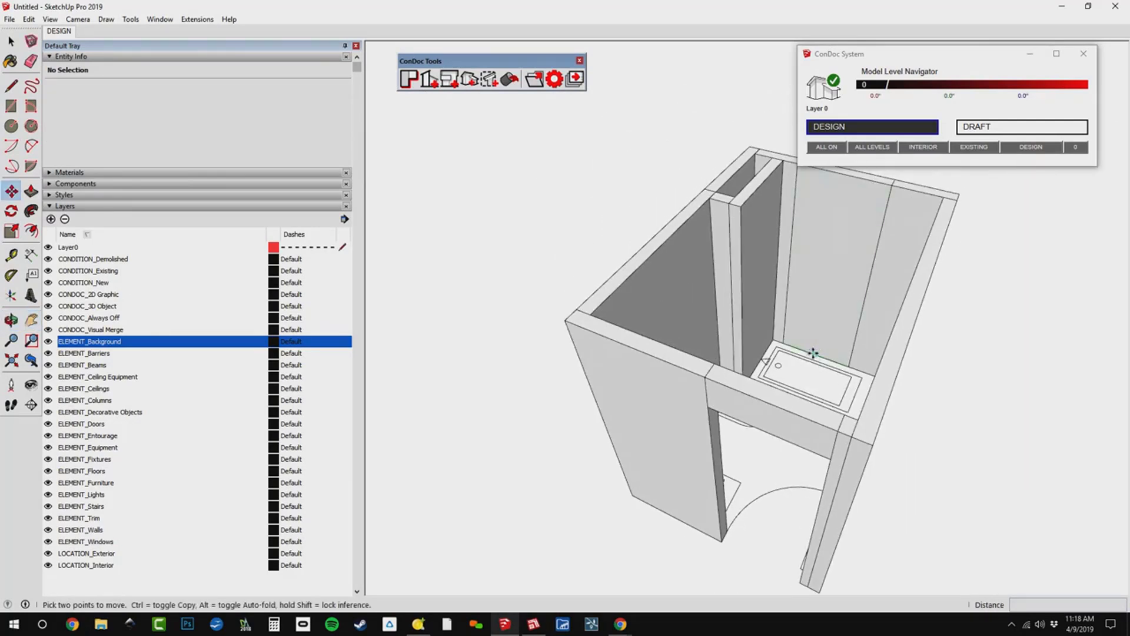
left_click(813, 353)
key("ctrl")
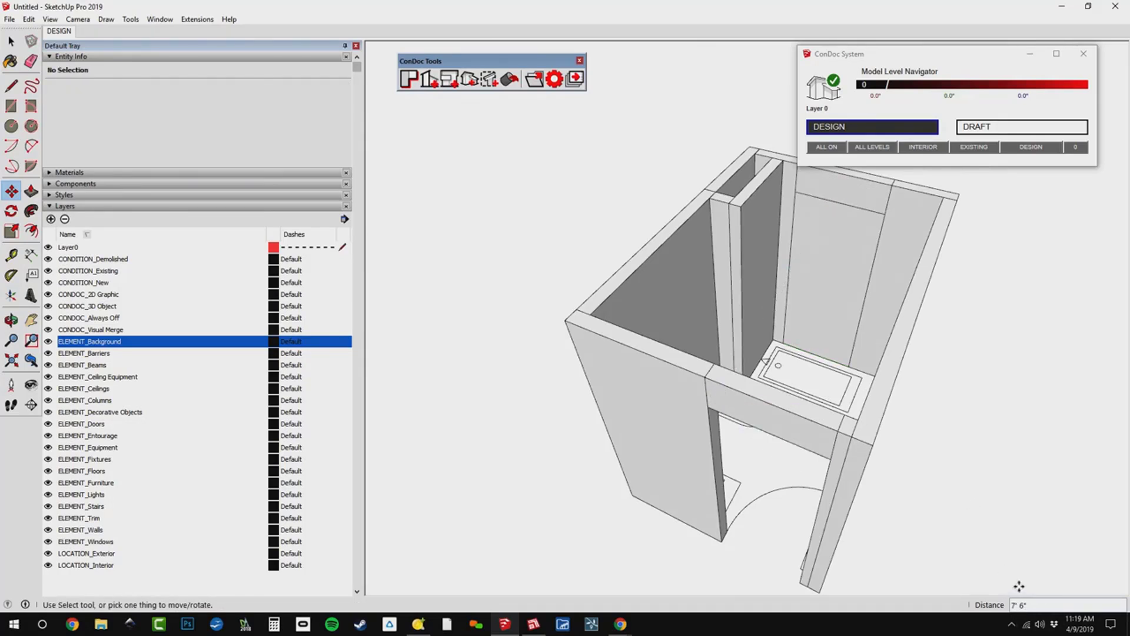
Copy the window head edge down 4' to mark the window sill.
left_click(839, 203)
left_click(842, 244)
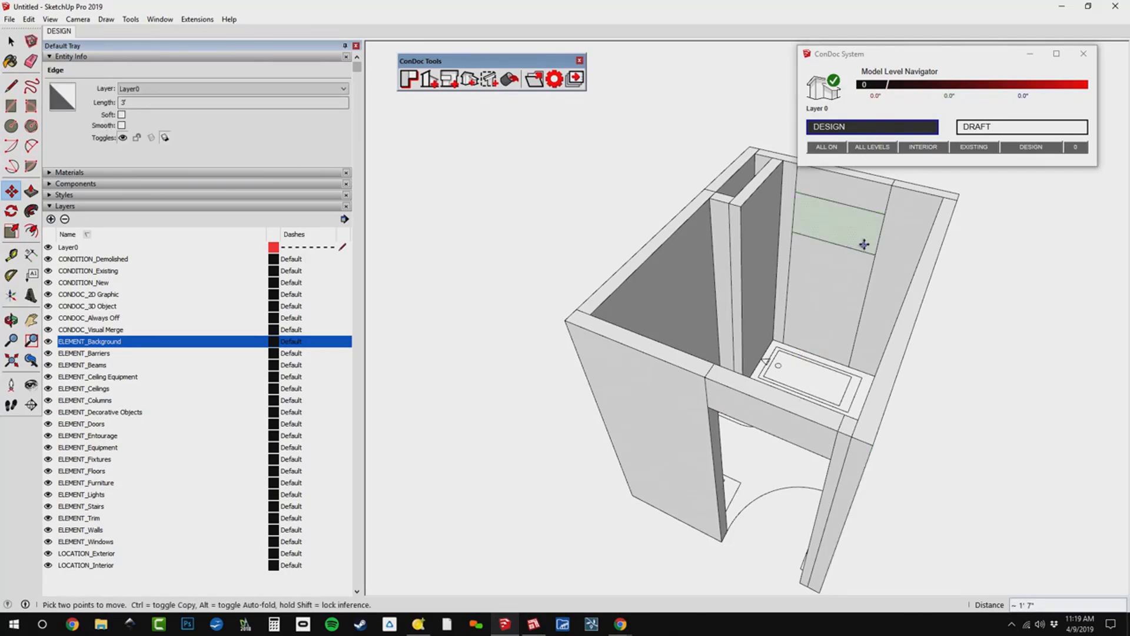
type("4'")
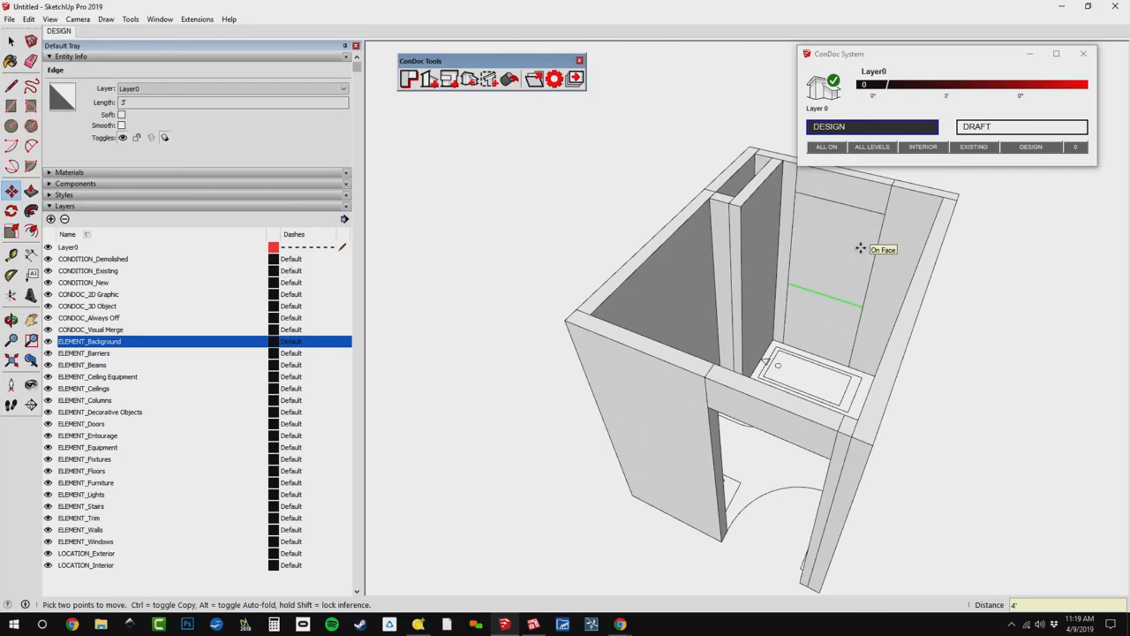
type("p")
Push the window face between the head and sill lines 4 1/2" through the wall to cut the opening.
left_click(832, 259)
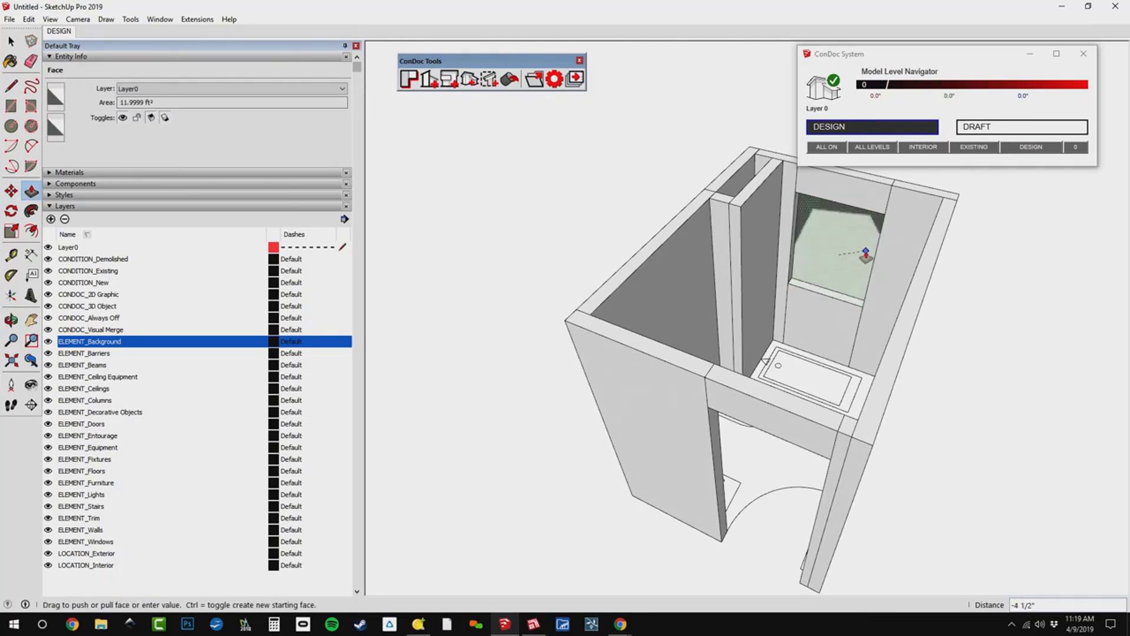
left_click(866, 254)
middle_click_drag(866, 254, 851, 258)
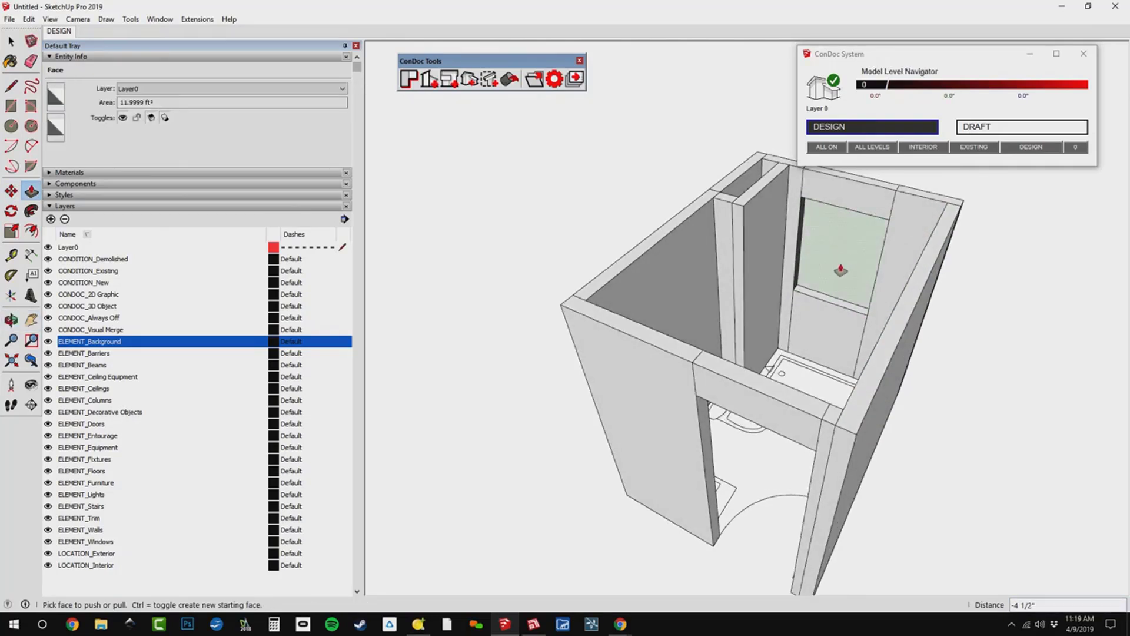
middle_click_drag(860, 300, 891, 286)
middle_click_drag(906, 429, 862, 441)
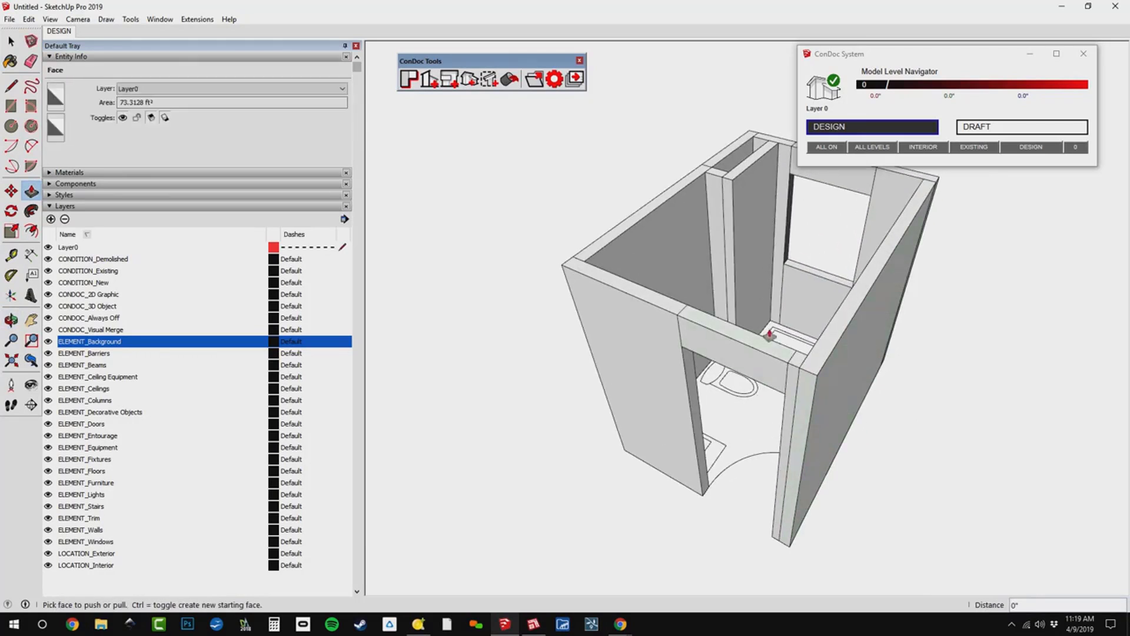
Examine the seam lines between the wall segments on the door and window sides and select the window opening's side face.
scroll(756, 368, "up", 3)
key("e")
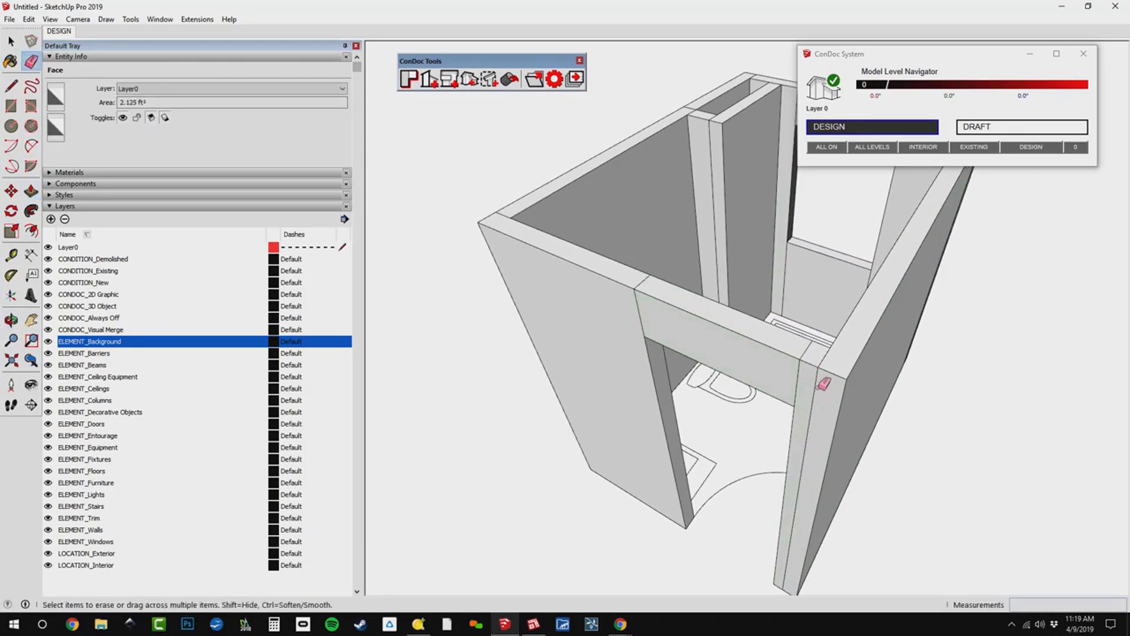
middle_click_drag(810, 358, 744, 351)
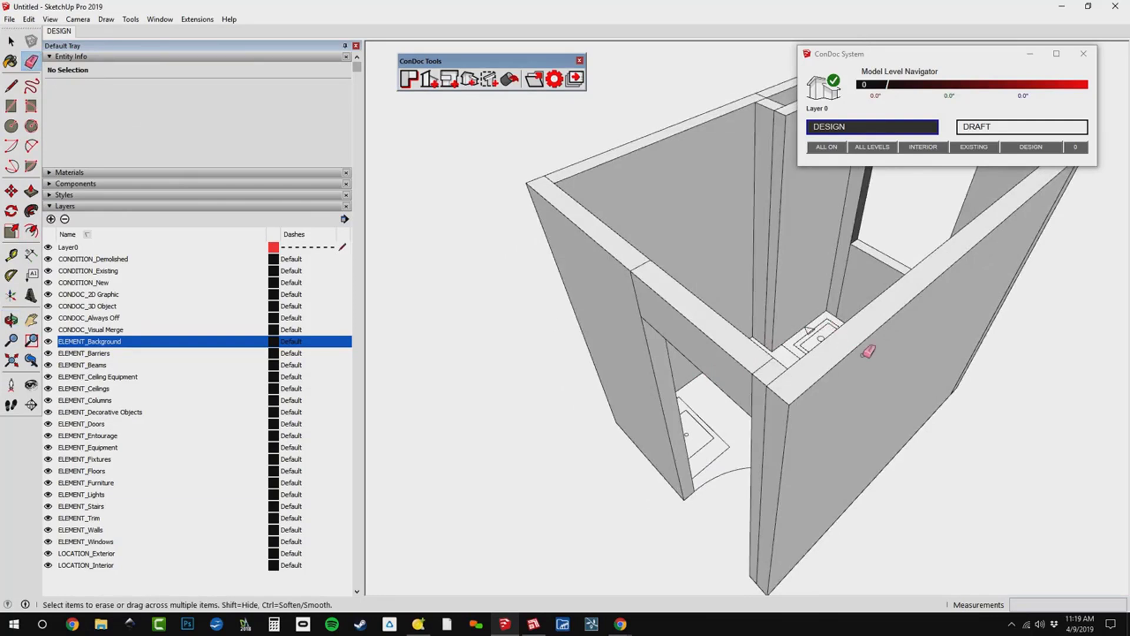
middle_click_drag(867, 345, 447, 278)
key("h")
scroll(860, 396, "up", 6)
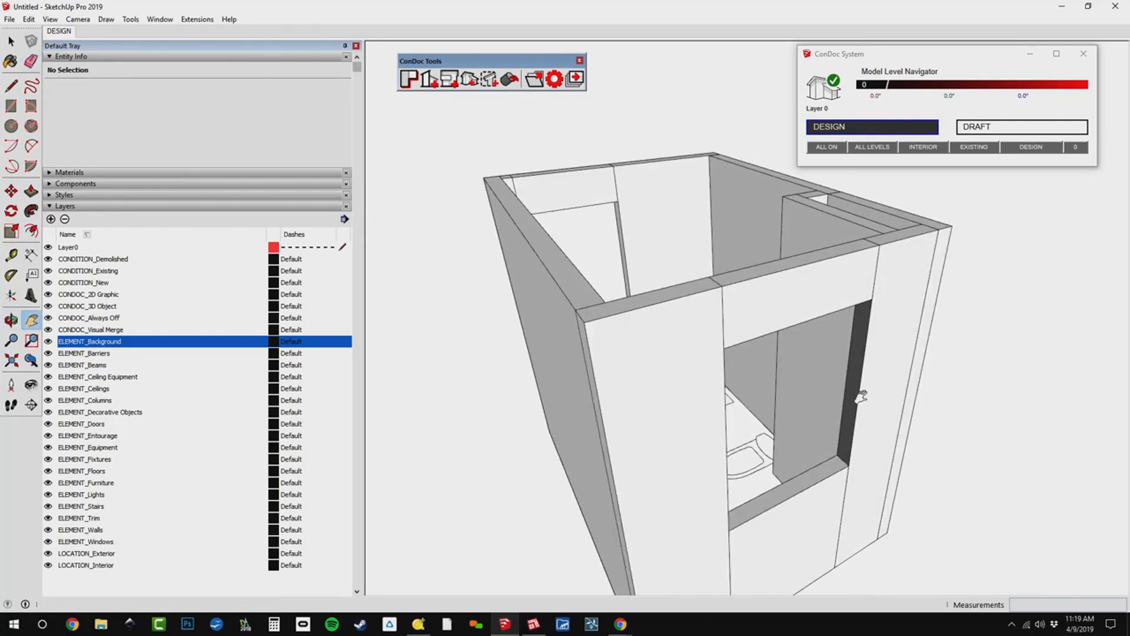
key("space")
middle_click_drag(860, 476, 895, 328)
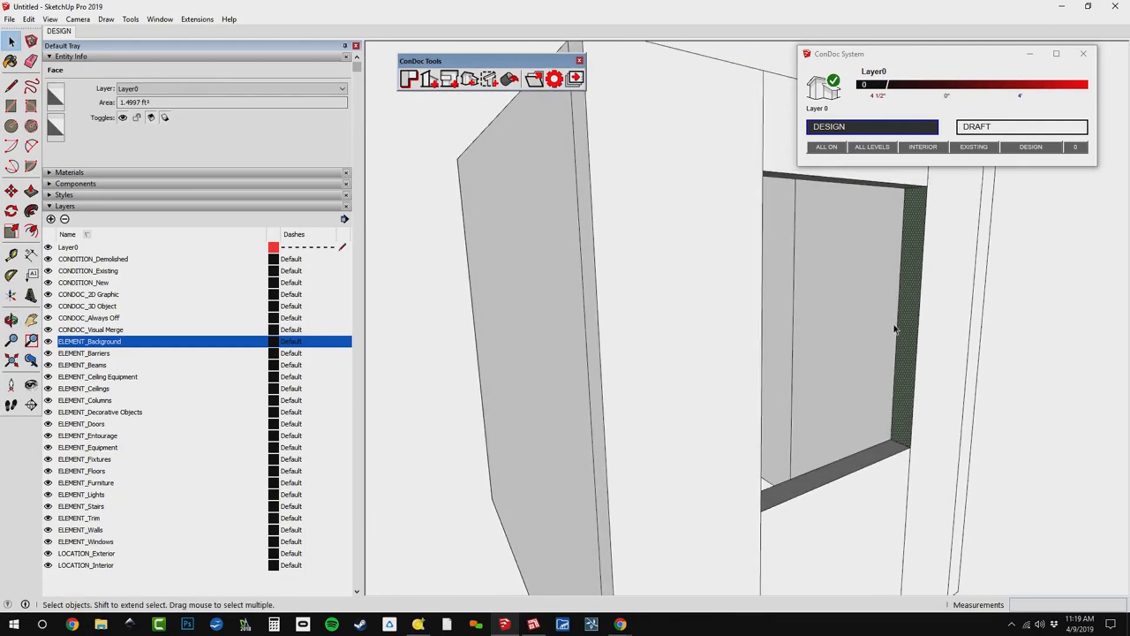
Reverse the face on the side of the window opening.
scroll(889, 454, "up", 3)
middle_click_drag(888, 464, 899, 493)
scroll(871, 503, "down", 3)
right_click(899, 429)
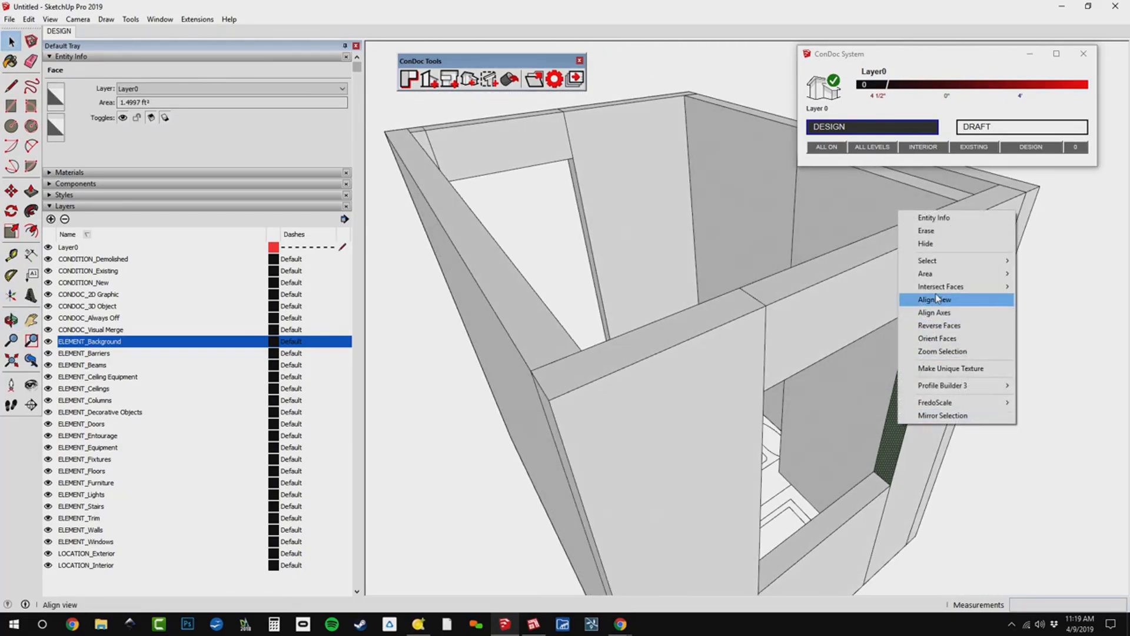
left_click(939, 325)
Erase the seam lines between the wall segments along the door wall's top and outer face.
scroll(851, 500, "down", 3)
middle_click_drag(851, 500, 771, 450)
scroll(805, 336, "up", 3)
scroll(803, 337, "down", 3)
middle_click_drag(804, 337, 766, 393)
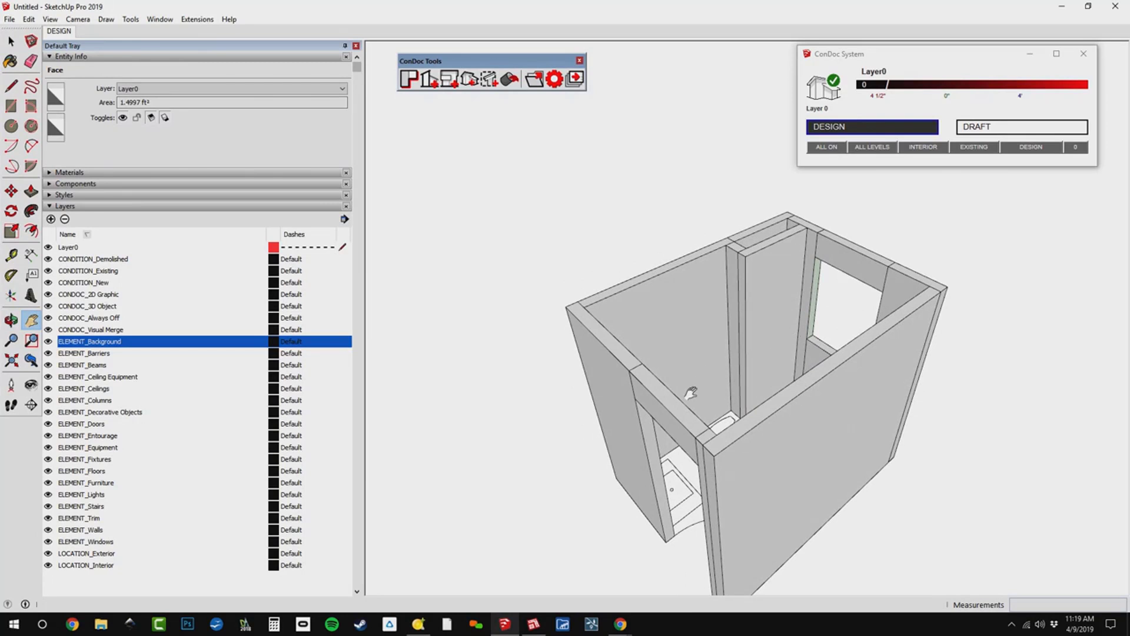
scroll(715, 426, "up", 3)
key("e")
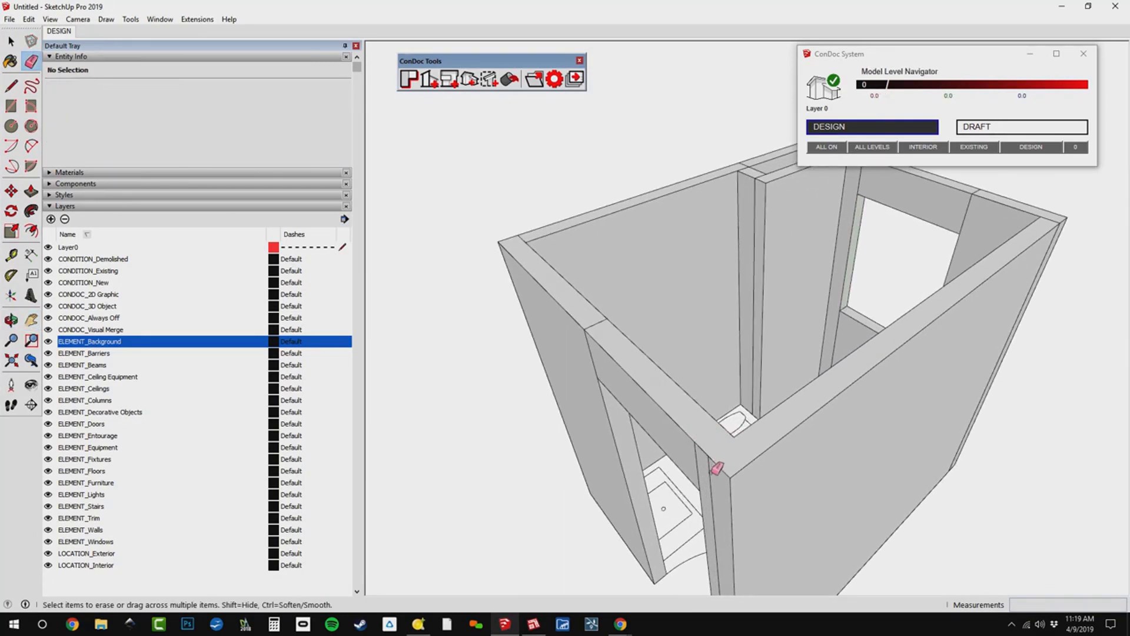
middle_click_drag(697, 442, 852, 349)
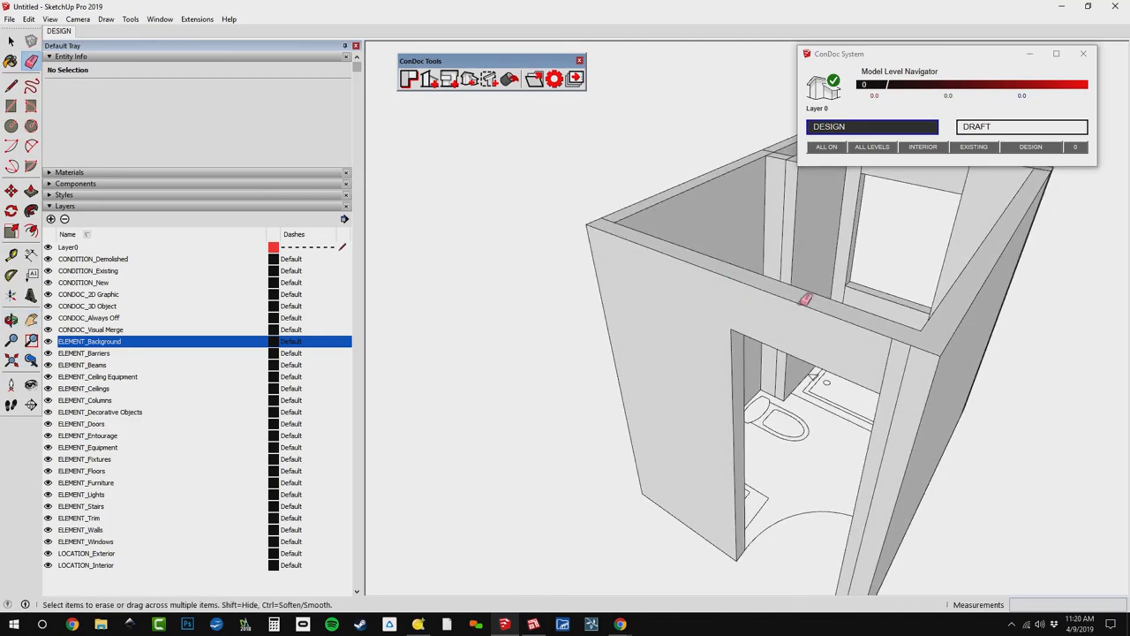
scroll(909, 377, "up", 5)
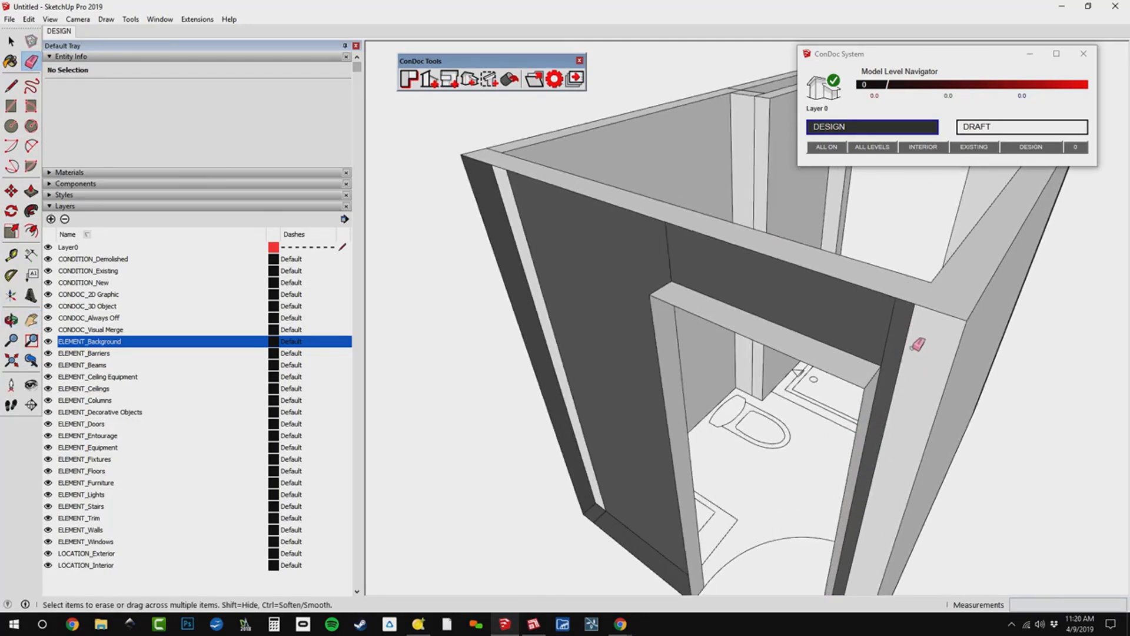
Push the corner face beside the door opening until it sits flush with the door wall's outer face.
mouse_move(927, 305)
middle_mouse_down()
mouse_move(873, 378)
mouse_move(938, 320)
mouse_move(886, 330)
mouse_move(870, 362)
mouse_move(848, 361)
mouse_move(859, 352)
middle_mouse_up()
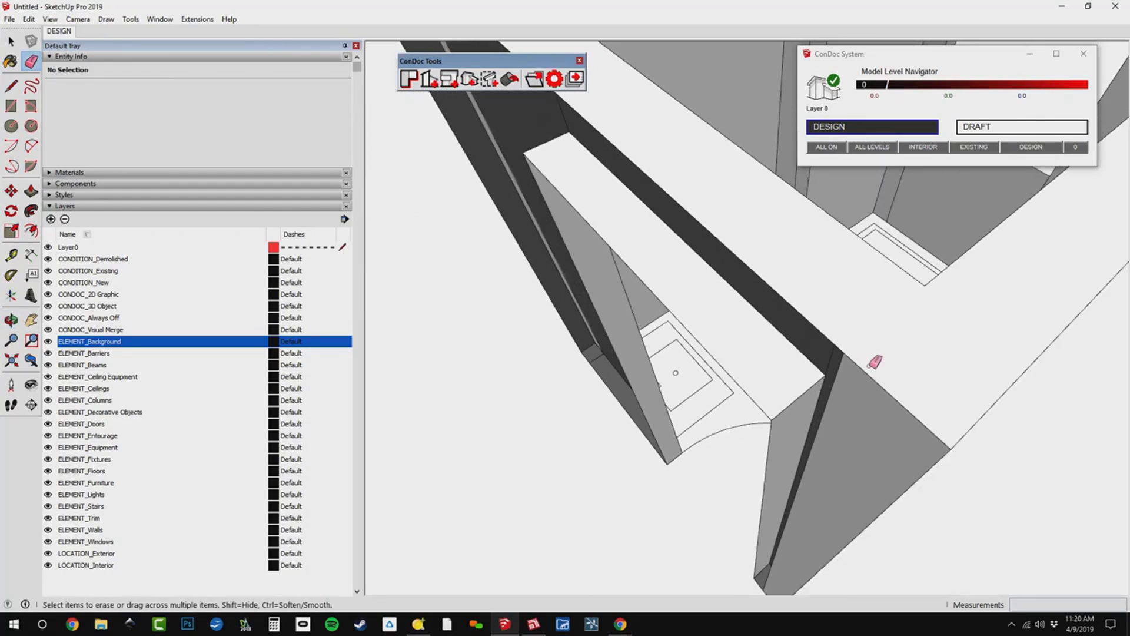
key("p")
left_click(860, 405)
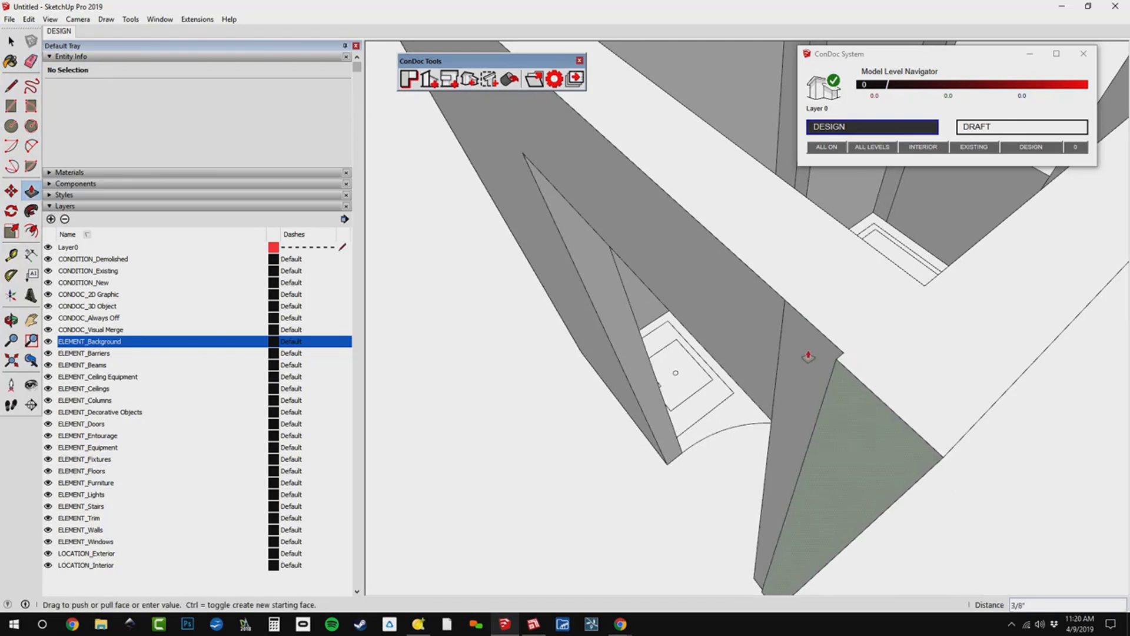
left_click(783, 315)
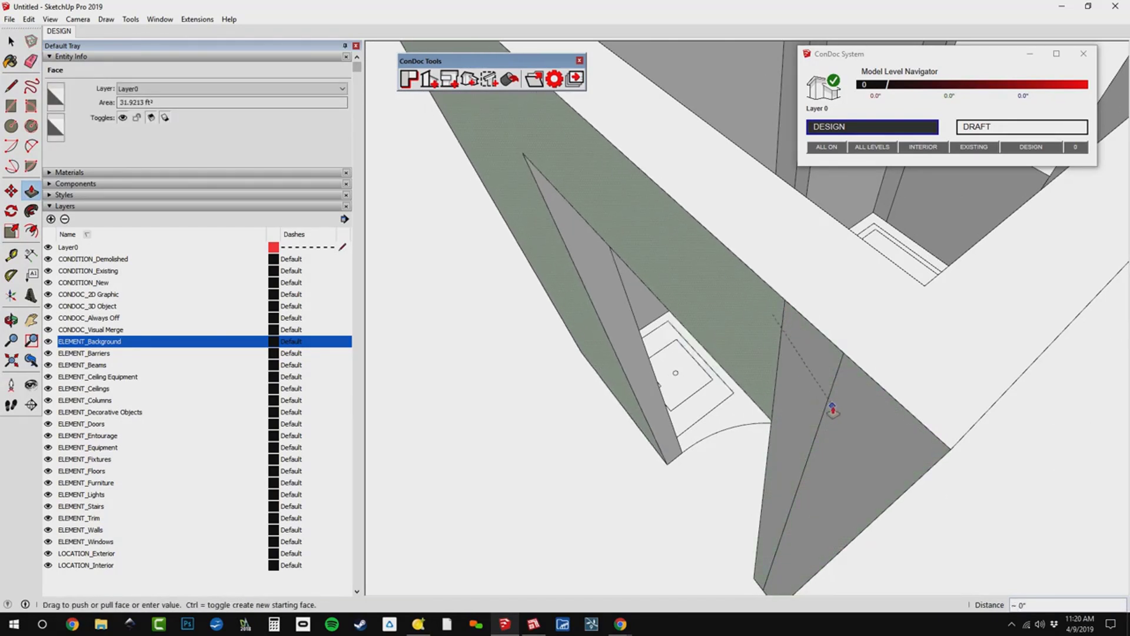
Erase the corner seam beside the door opening and redraw the wall edges to restore the missing outer face.
key("e")
left_click_drag(836, 399, 810, 375)
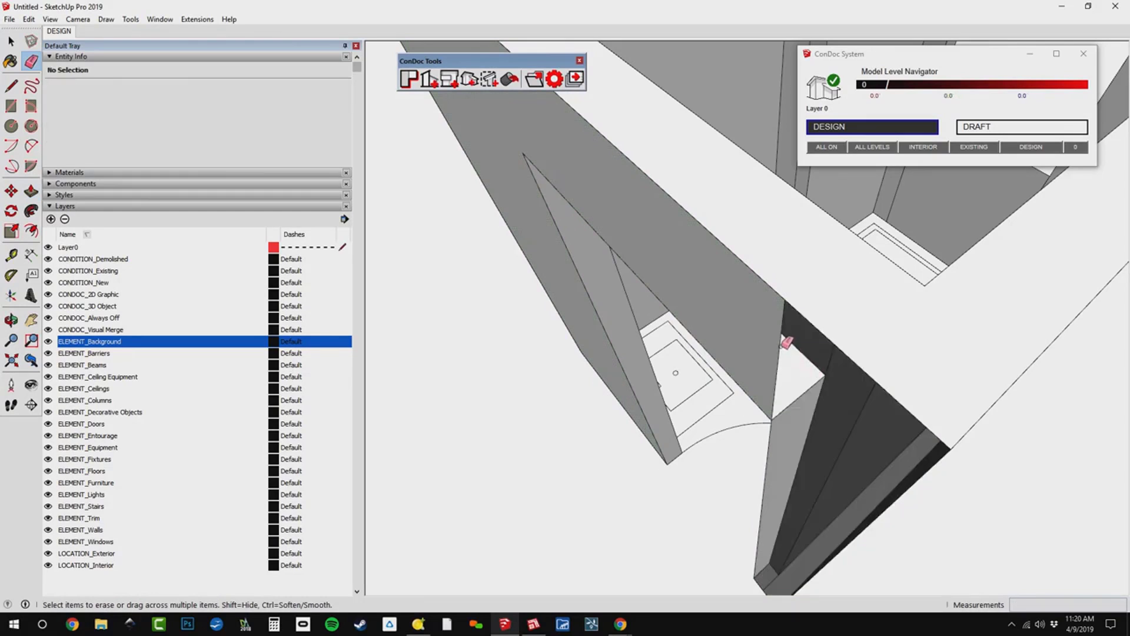
key("l")
left_click(785, 299)
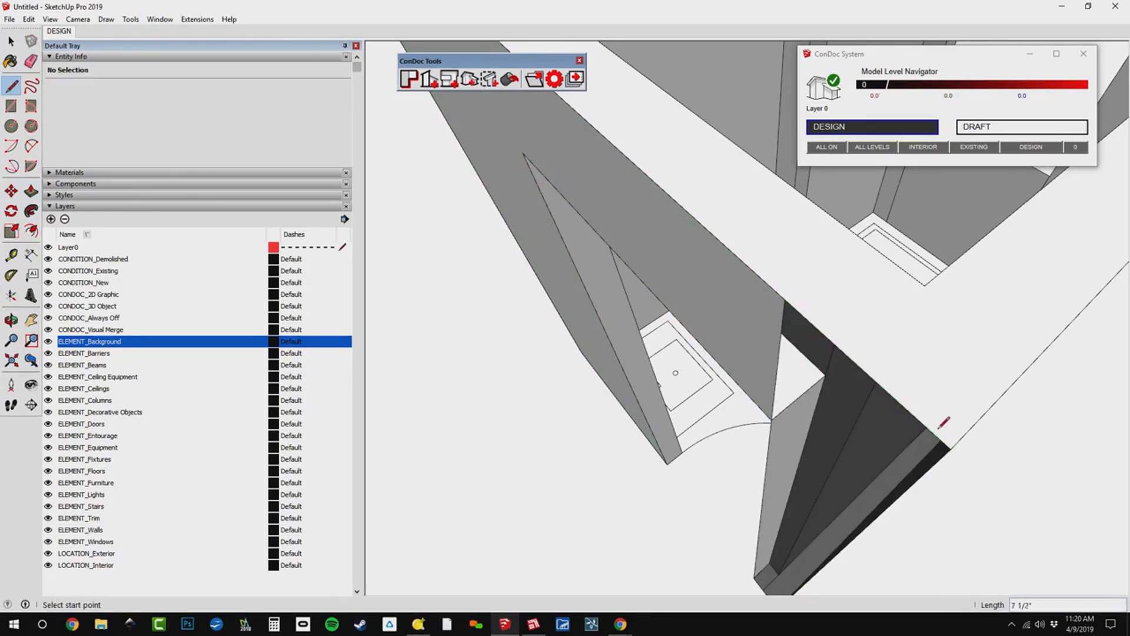
middle_click_drag(867, 370, 824, 533)
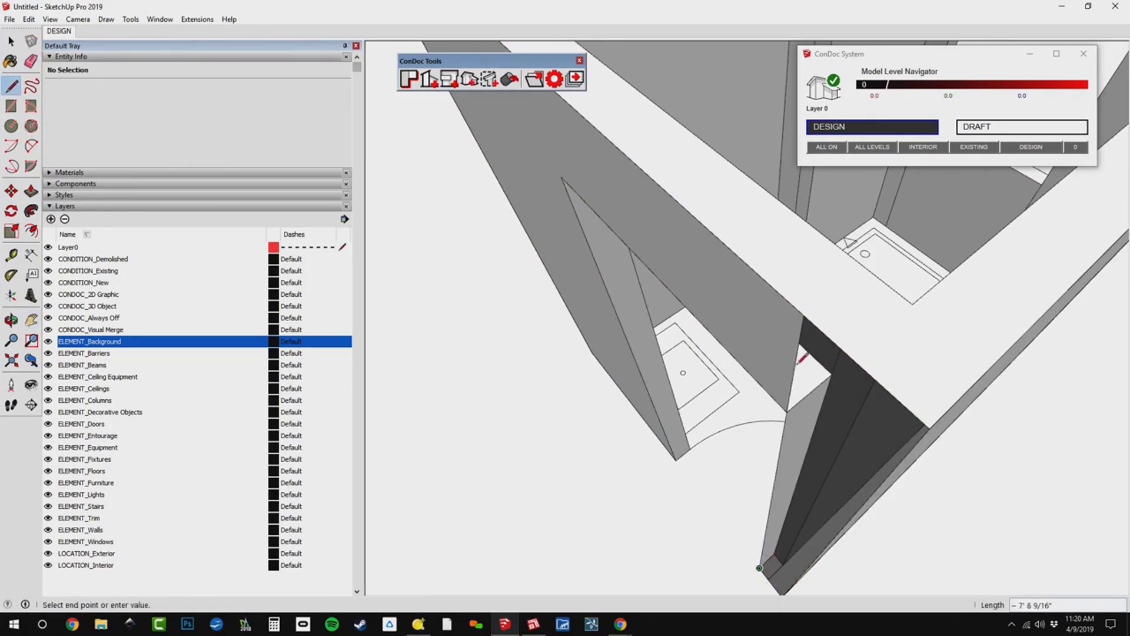
mouse_move(804, 313)
middle_mouse_down()
mouse_move(820, 329)
mouse_move(817, 400)
mouse_move(861, 405)
mouse_move(864, 416)
middle_mouse_up()
key("e")
scroll(845, 420, "up", 1)
key("h")
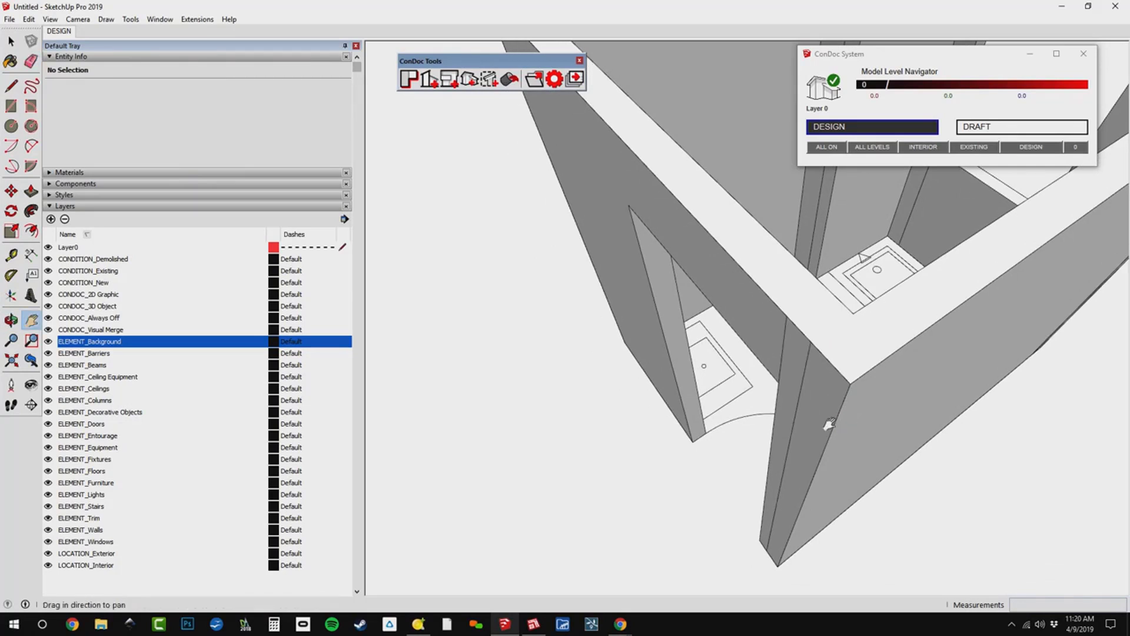
left_click_drag(813, 461, 818, 456)
scroll(819, 456, "down", 1)
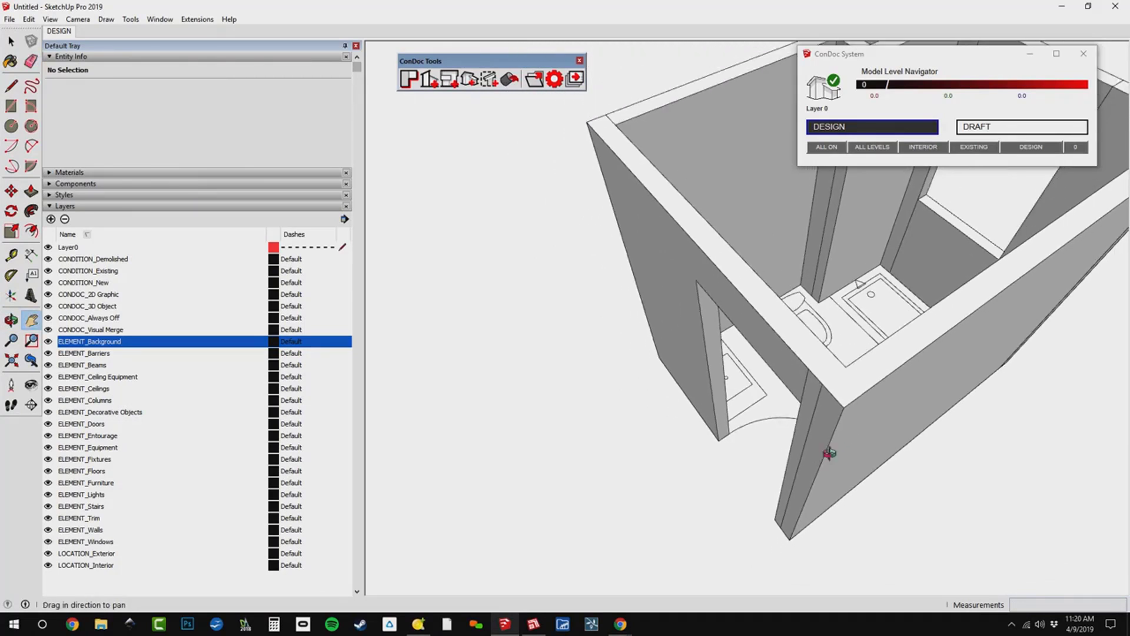
middle_click_drag(828, 454, 844, 447)
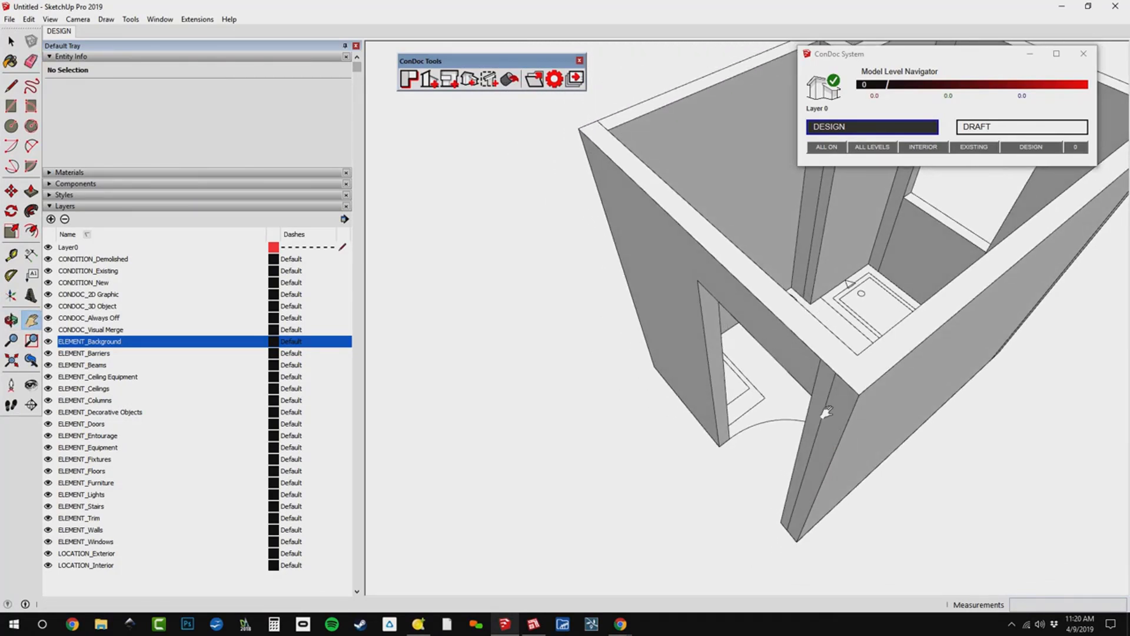
Push the door wall's outer face through the wall thickness to remove the wall and delete the leftover header face.
key("p")
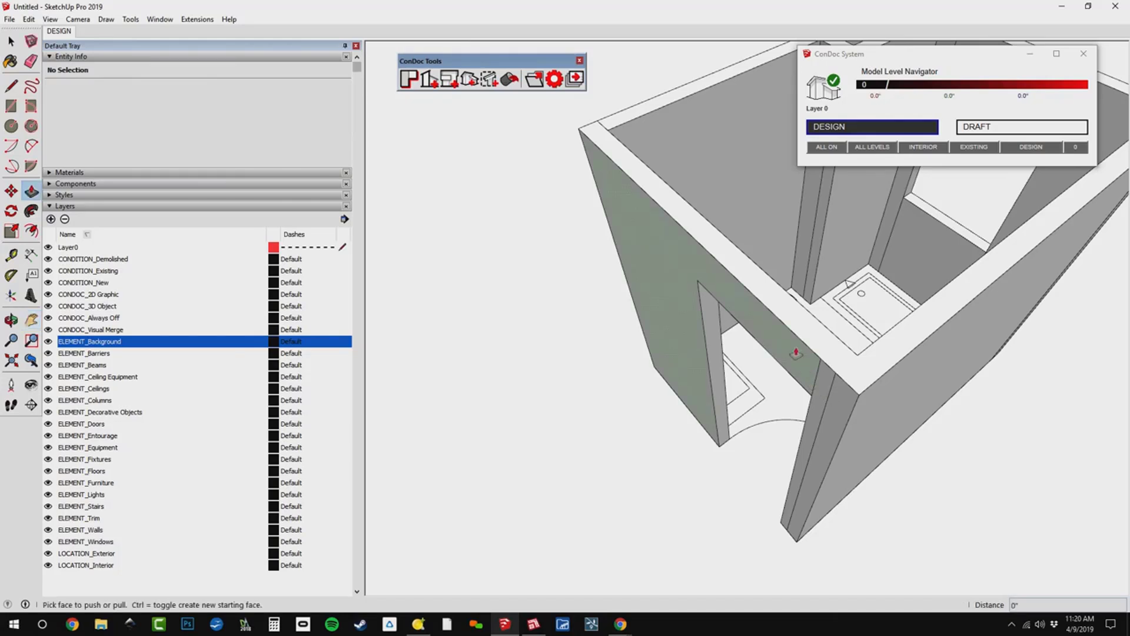
left_click(794, 344)
left_click(774, 277)
key("space")
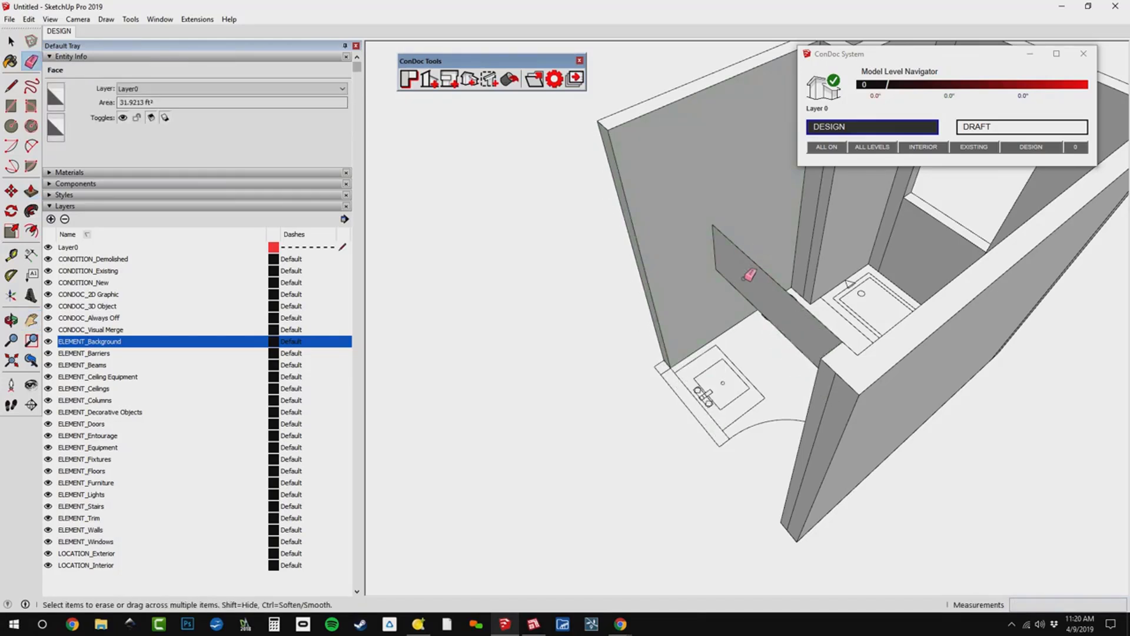
double_click(745, 286)
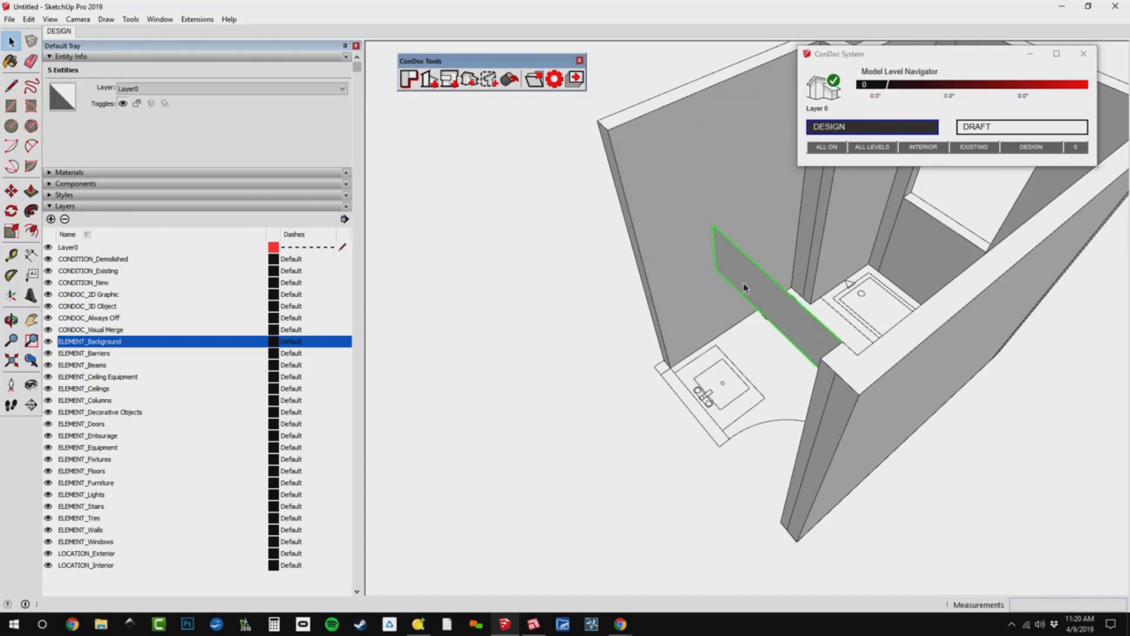
key("Delete")
Push the leftover door jamb stub 3" back flush with the side wall's inner face and erase its leftover edge.
mouse_move(807, 396)
middle_mouse_down()
mouse_move(999, 471)
mouse_move(897, 333)
mouse_move(885, 371)
mouse_move(853, 327)
middle_mouse_up()
scroll(895, 332, "up", 2)
key("e")
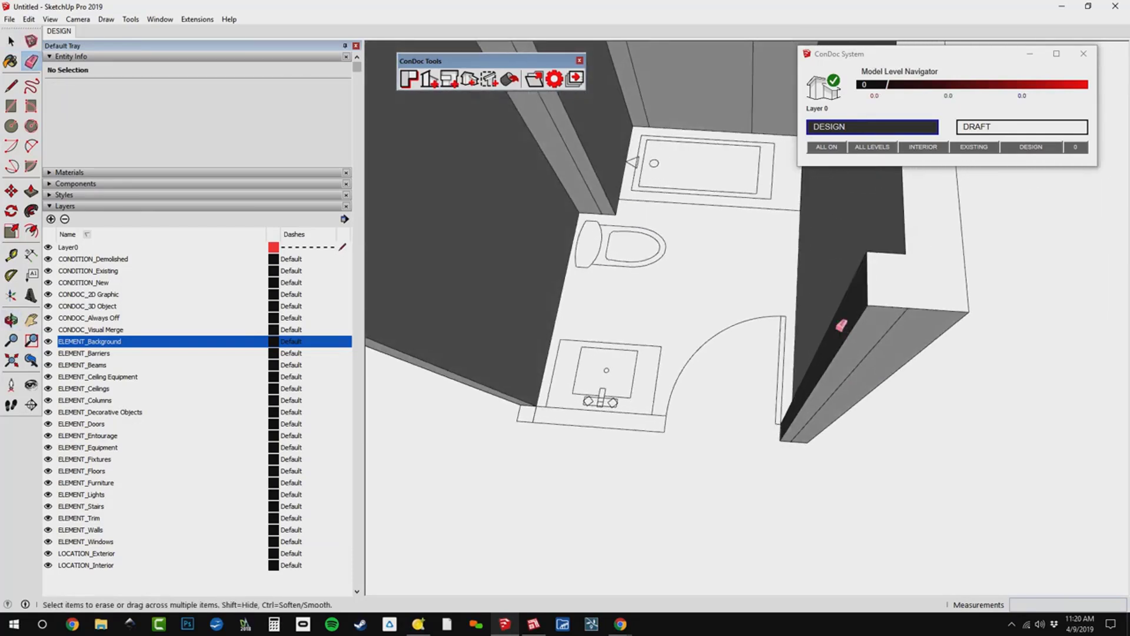
key("p")
left_click(878, 322)
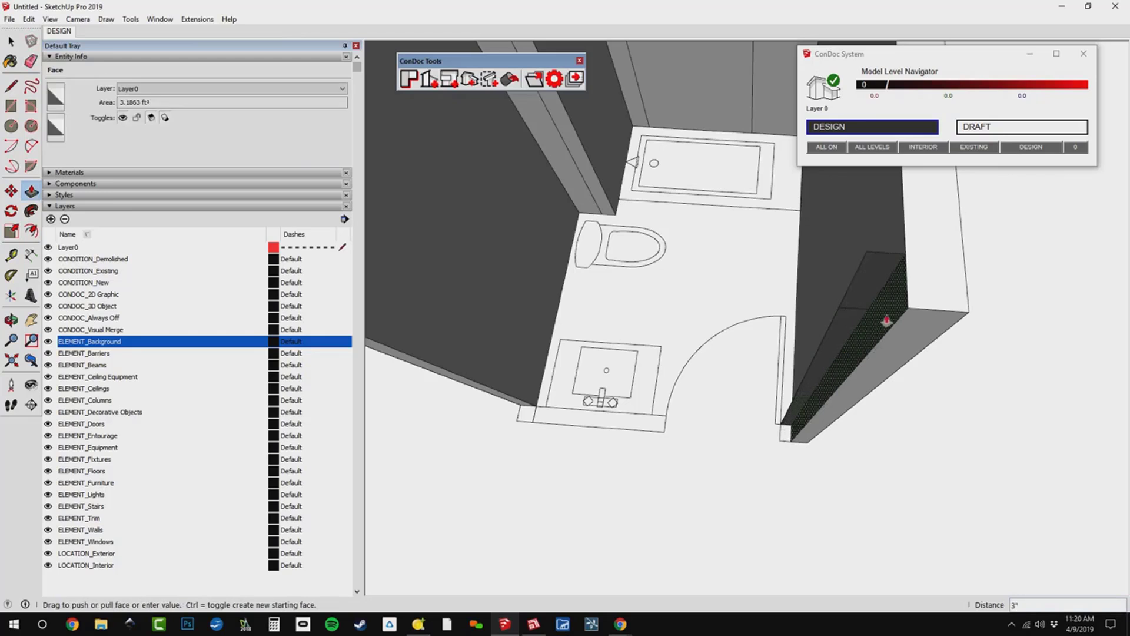
left_click(878, 301)
key("e")
left_click(843, 304)
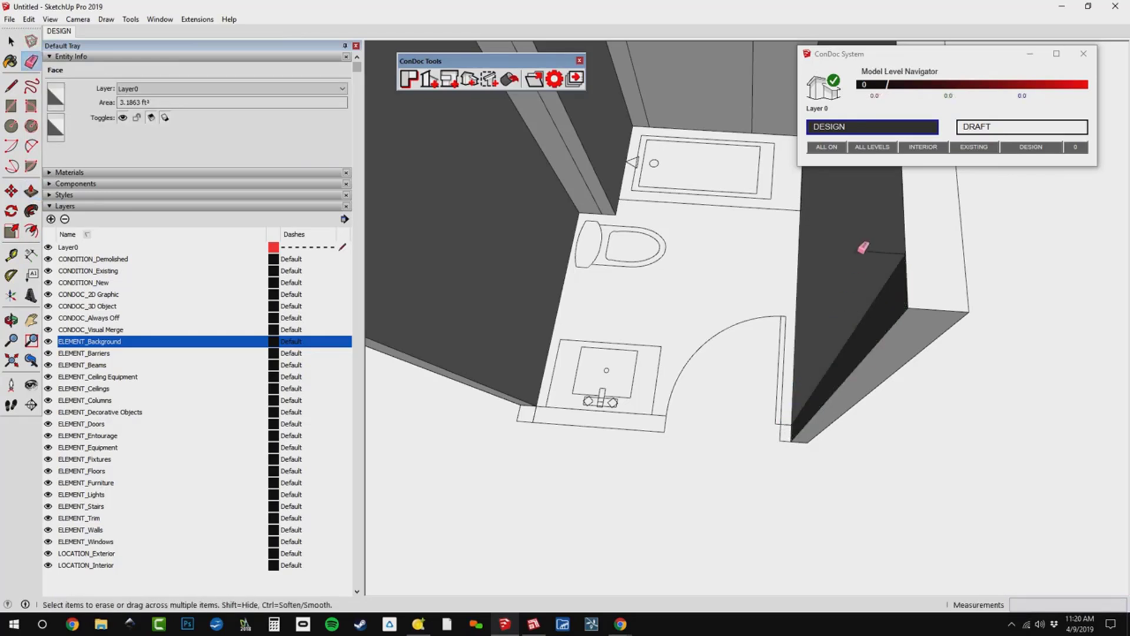
Push the door-swing side wall's end back to the door wall's inner line and erase the leftover edges at the corner.
scroll(804, 429, "up", 3)
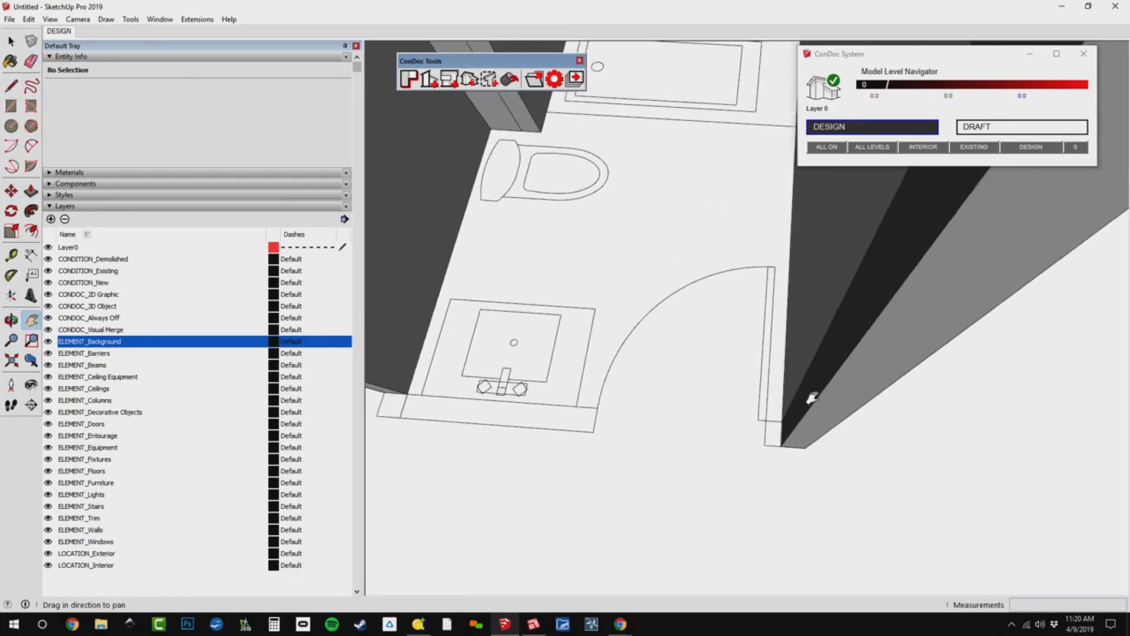
key("p")
left_click(853, 393)
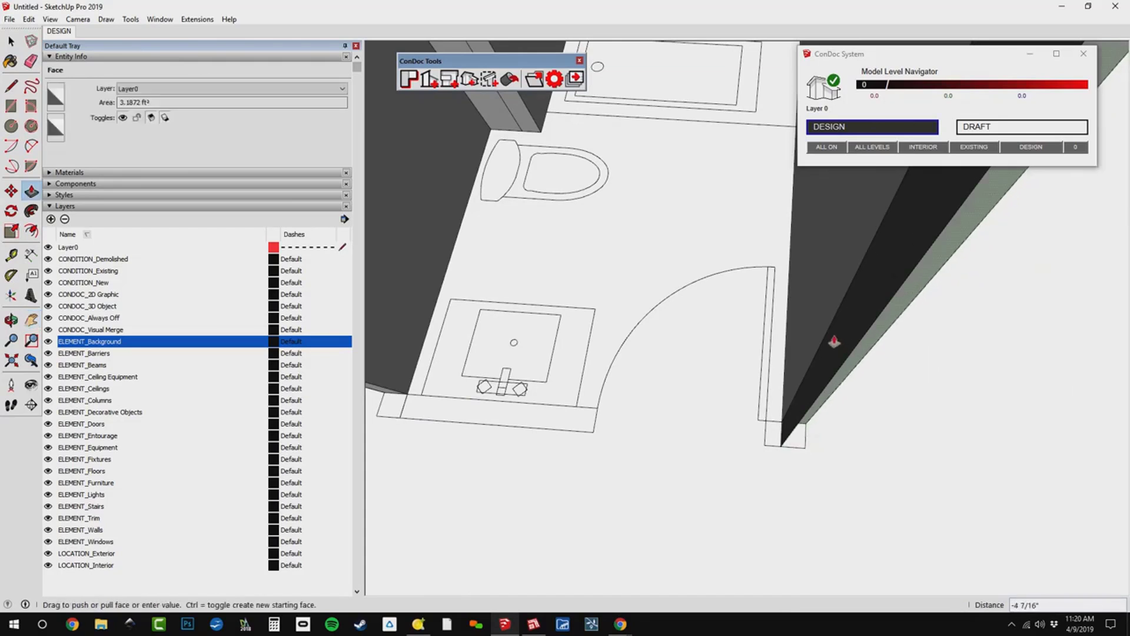
left_click(831, 321)
key("e")
left_click(832, 375)
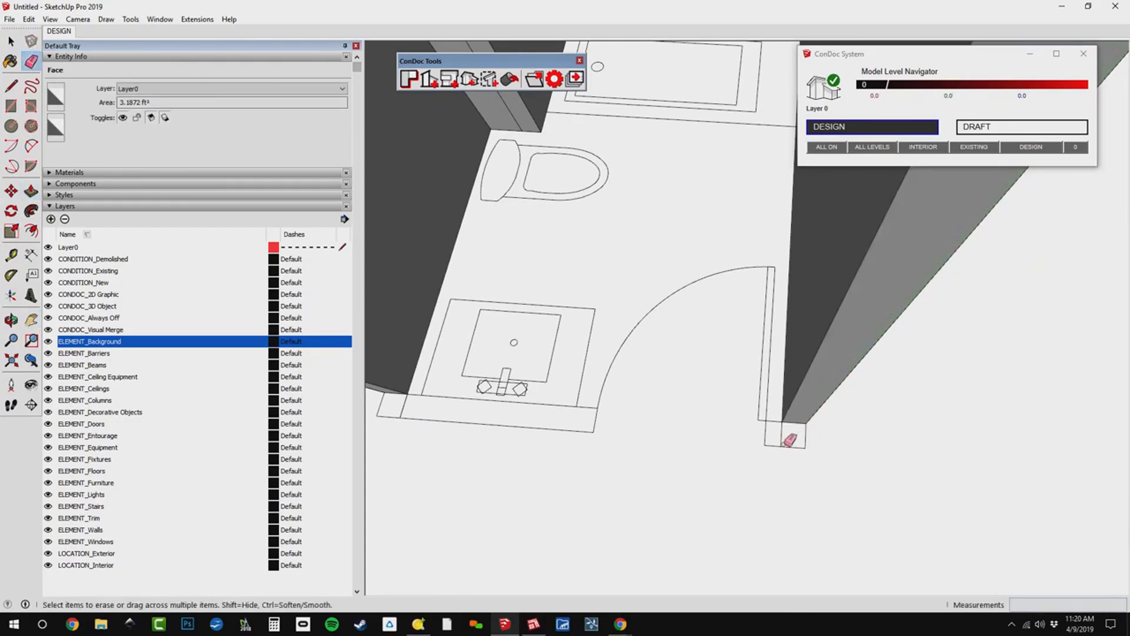
left_click(782, 444)
Push the end of the door-swing side wall farther back from the corner of the floor plan.
scroll(773, 443, "down", 1)
scroll(783, 435, "down", 2)
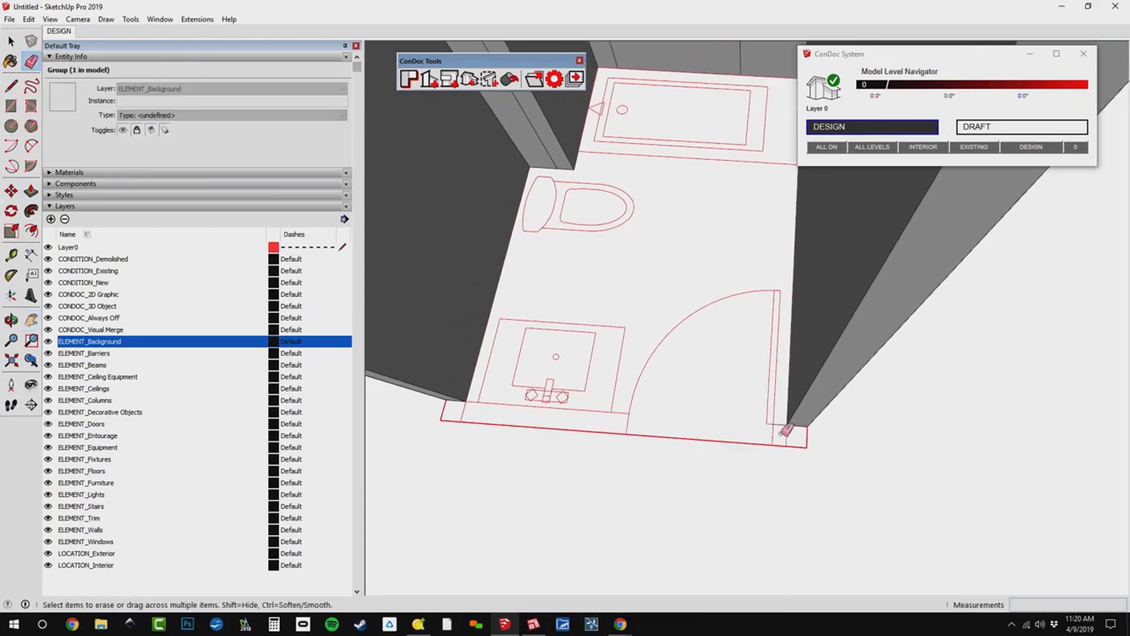
middle_click_drag(782, 433, 753, 470, "shift")
scroll(752, 468, "down", 1)
left_click(771, 460)
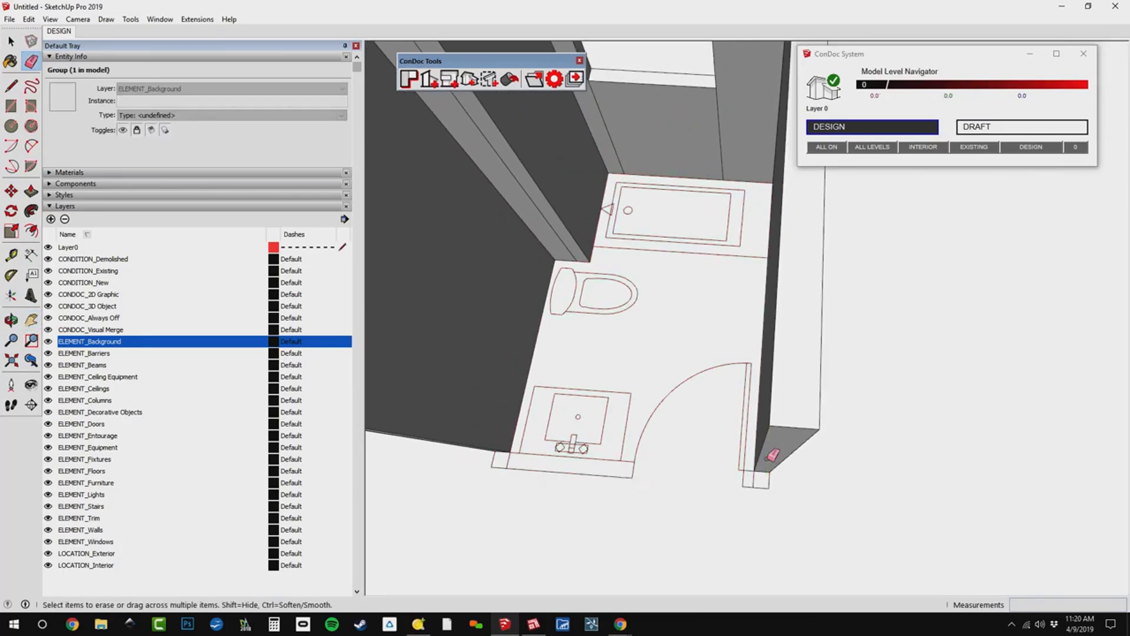
key("p")
left_click(789, 438)
left_click(807, 375)
Extend the sink-side wall's end to the door wall's inner line, then pull a new section from it to the outer corner.
middle_click_drag(762, 486, 950, 439, "shift")
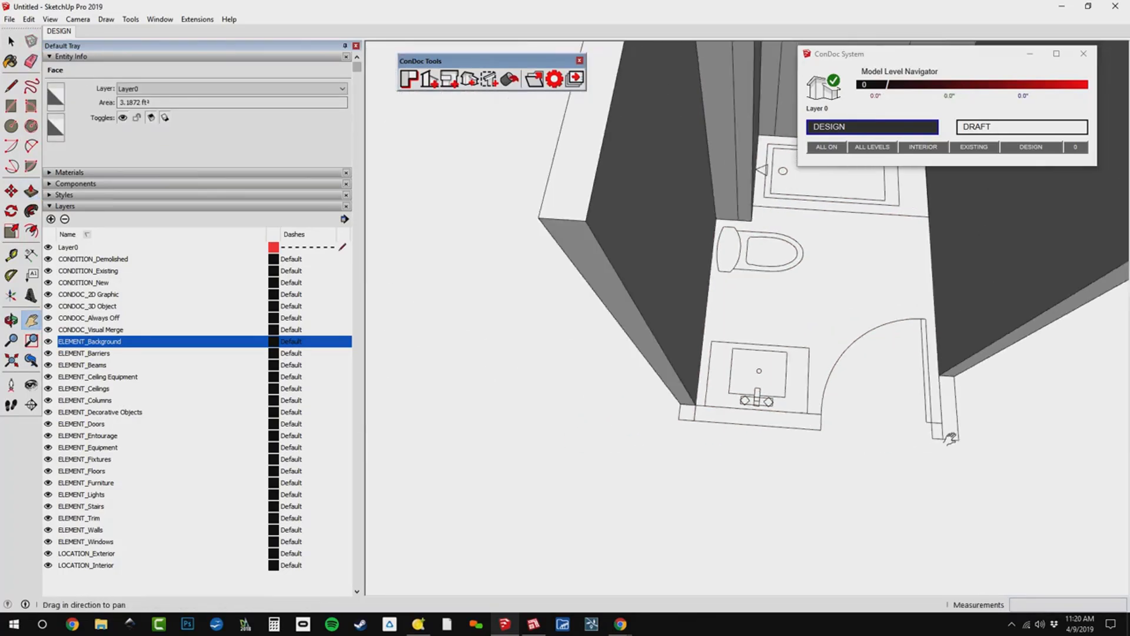
scroll(680, 412, "up", 3)
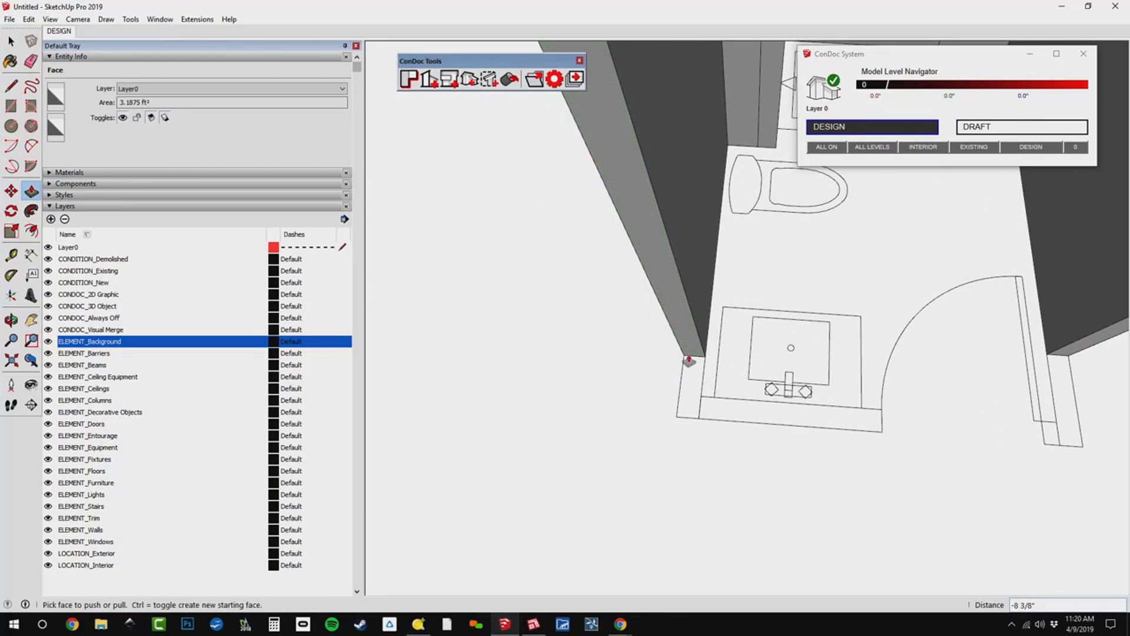
left_click(709, 399)
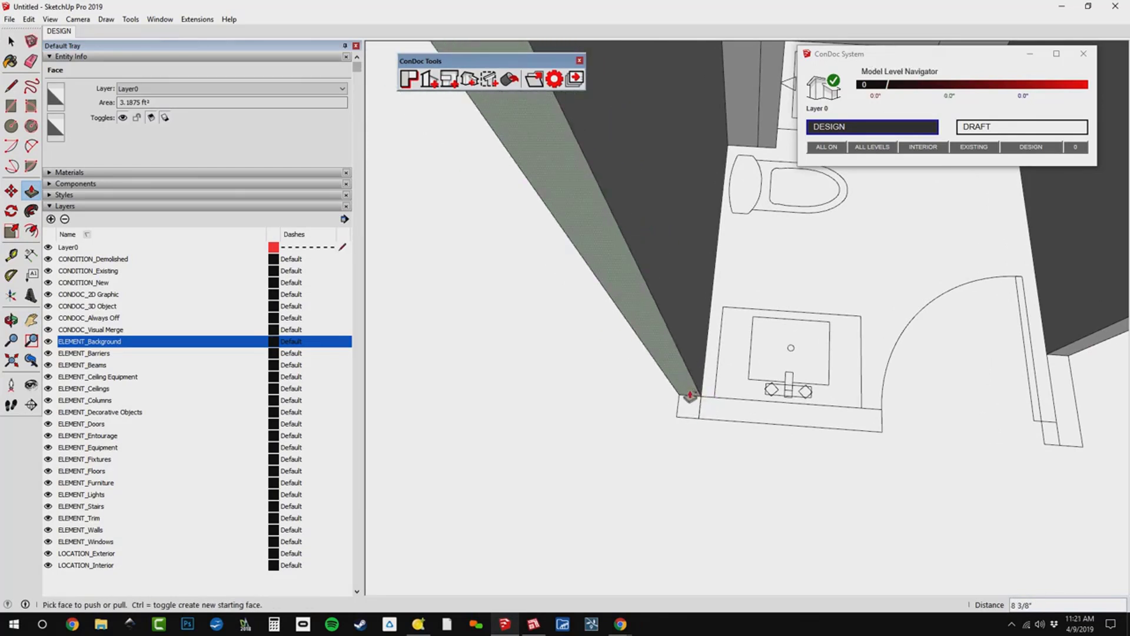
key("ctrl")
left_click(691, 397)
left_click(706, 415)
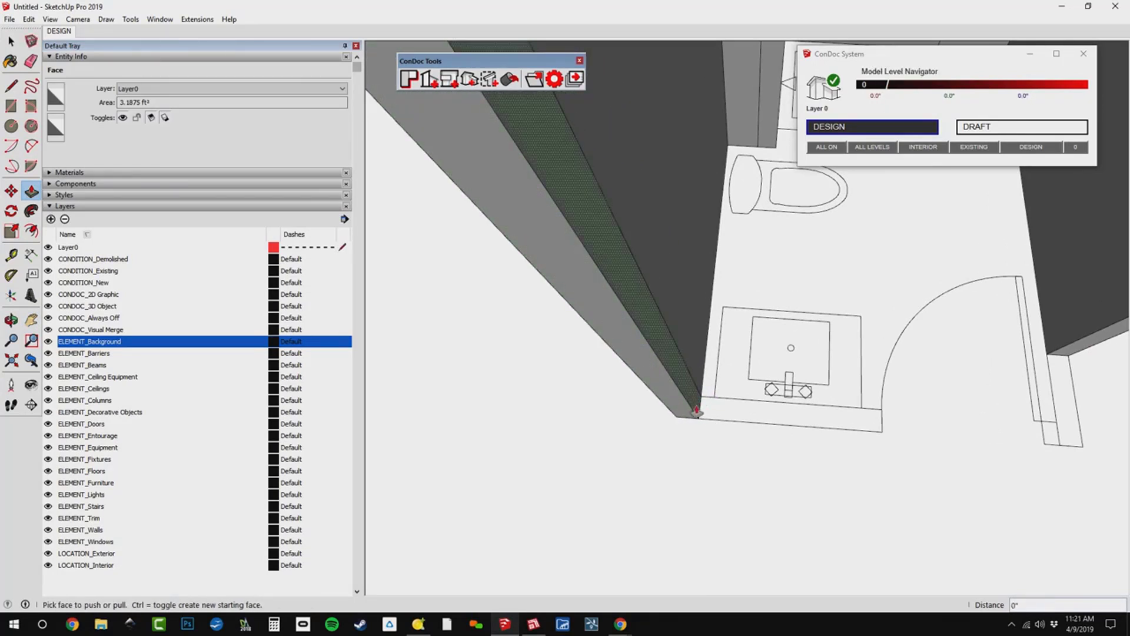
Pull the door wall from the sink-side corner to the door opening's edge, then add a separate 32" segment across the opening.
left_click(697, 412)
left_click(878, 434)
middle_click_drag(873, 422, 656, 418, "shift")
key("ctrl")
left_click(670, 415)
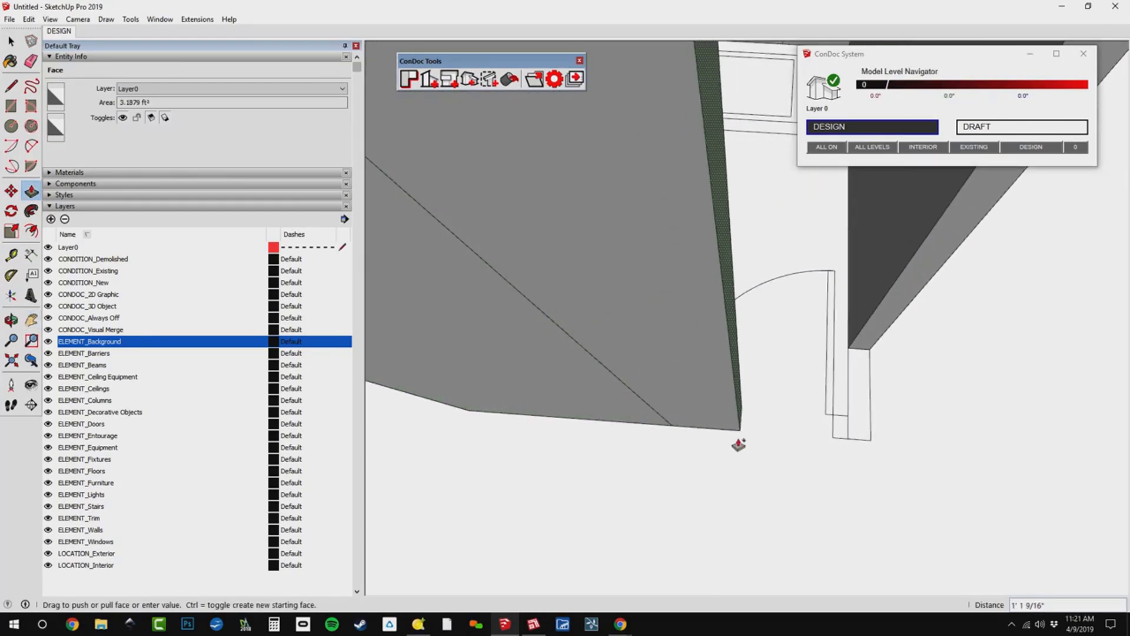
type("32")
key("Return")
Extend the door wall past the opening to the outer corner and pull the opposite side wall's end out to meet it.
middle_click_drag(829, 422, 606, 347, "shift")
left_click(580, 394)
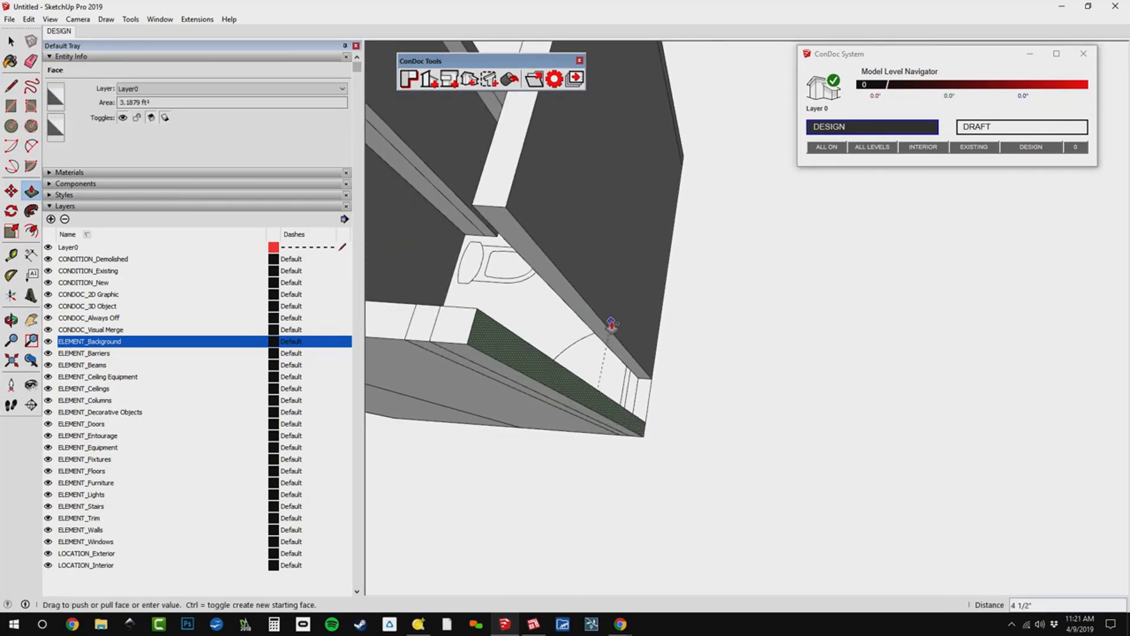
left_click(570, 312)
left_click(538, 355)
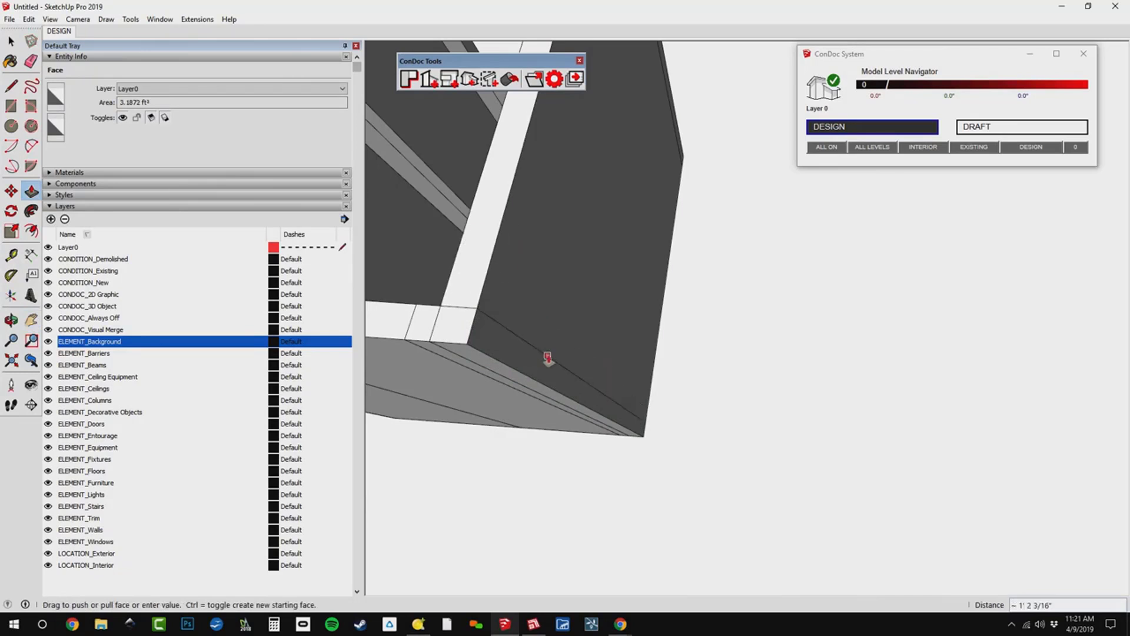
Erase the seam lines across the top of the rebuilt door wall and its corner, keeping the vertical door opening lines.
key("e")
mouse_move(558, 356)
middle_mouse_down("shift")
mouse_move(550, 371)
mouse_move(813, 303)
mouse_move(807, 278)
middle_mouse_up("shift")
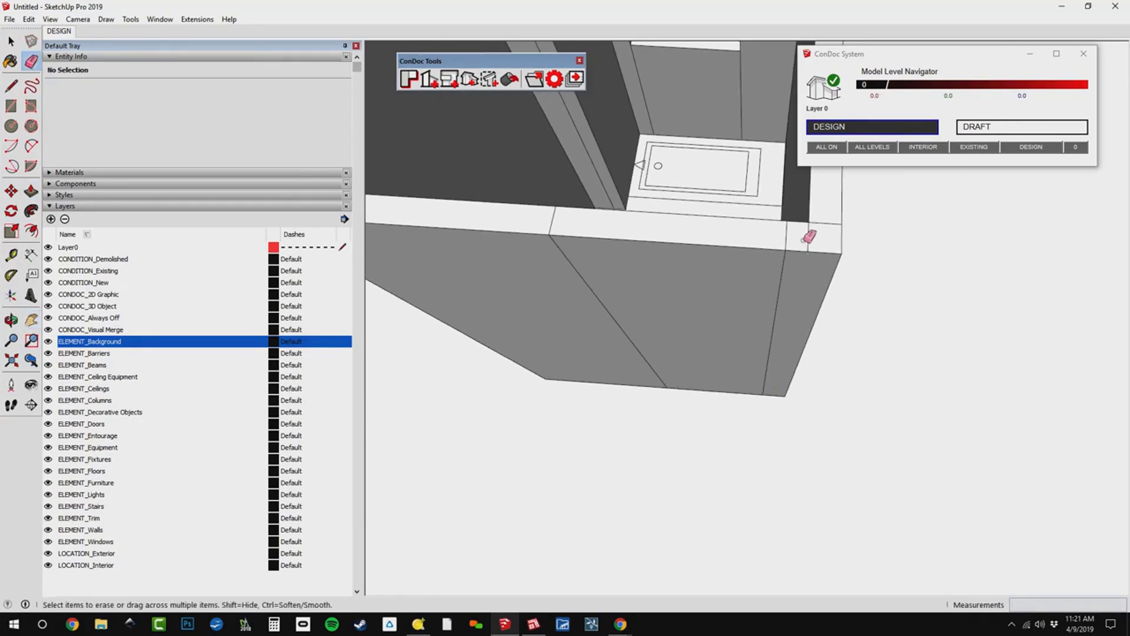
left_click_drag(818, 236, 777, 242)
left_click(553, 224)
mouse_move(596, 254)
middle_mouse_down("shift")
mouse_move(719, 406)
mouse_move(751, 393)
middle_mouse_up("shift")
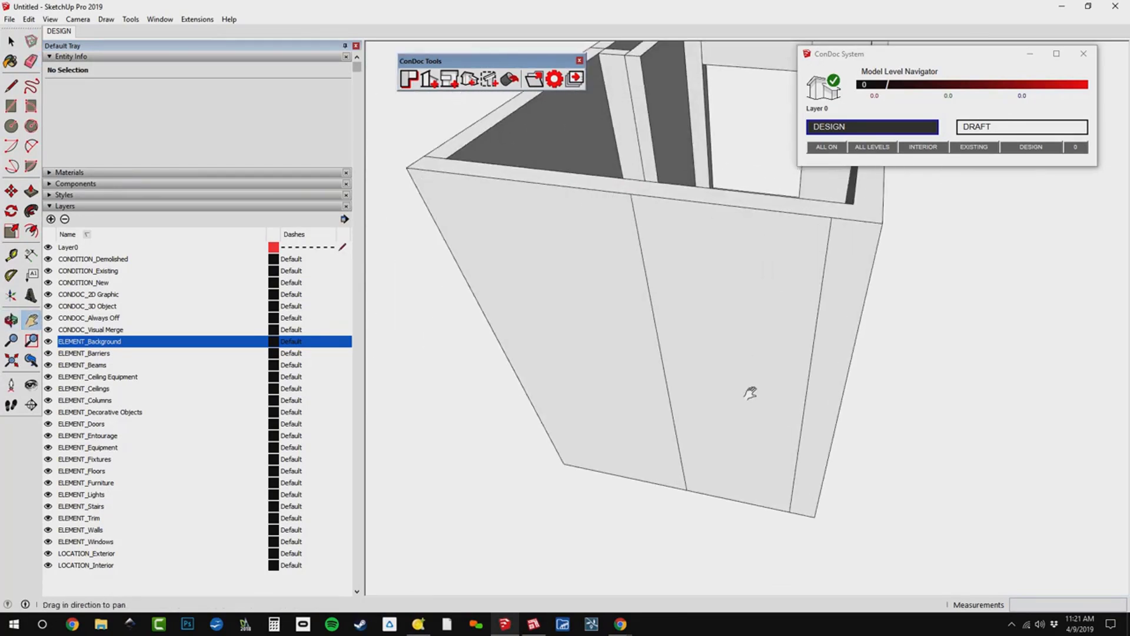
Copy the door opening's bottom edge up 7' 6" to the window head height and push the door face in 4 1/2".
key("m")
left_click(733, 504, "ctrl")
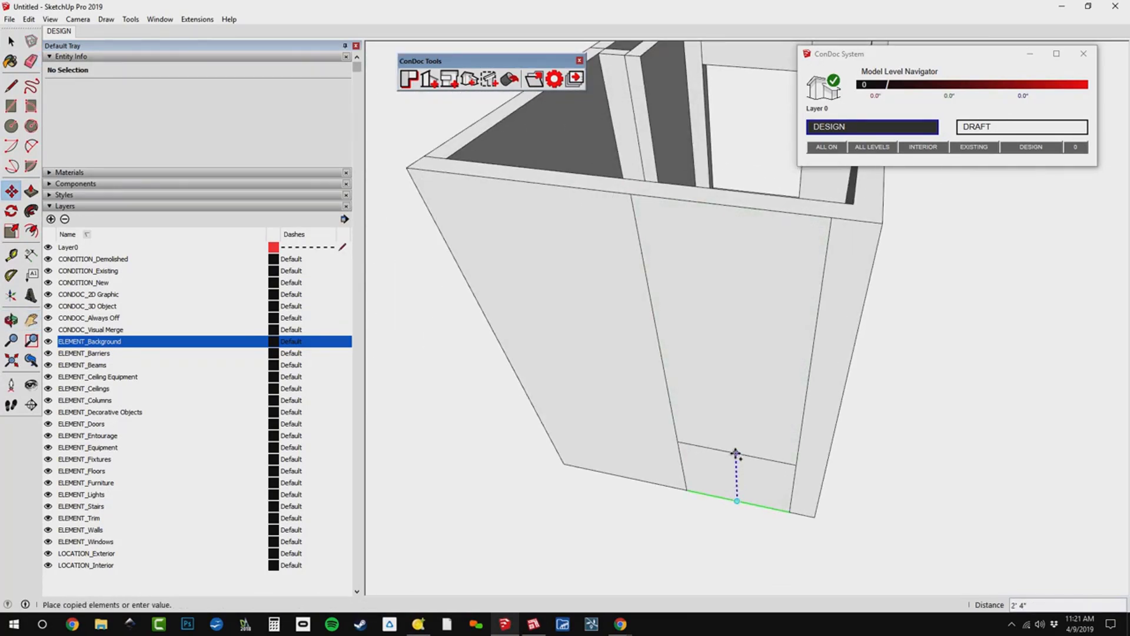
scroll(733, 424, "down", 3)
left_click(713, 139)
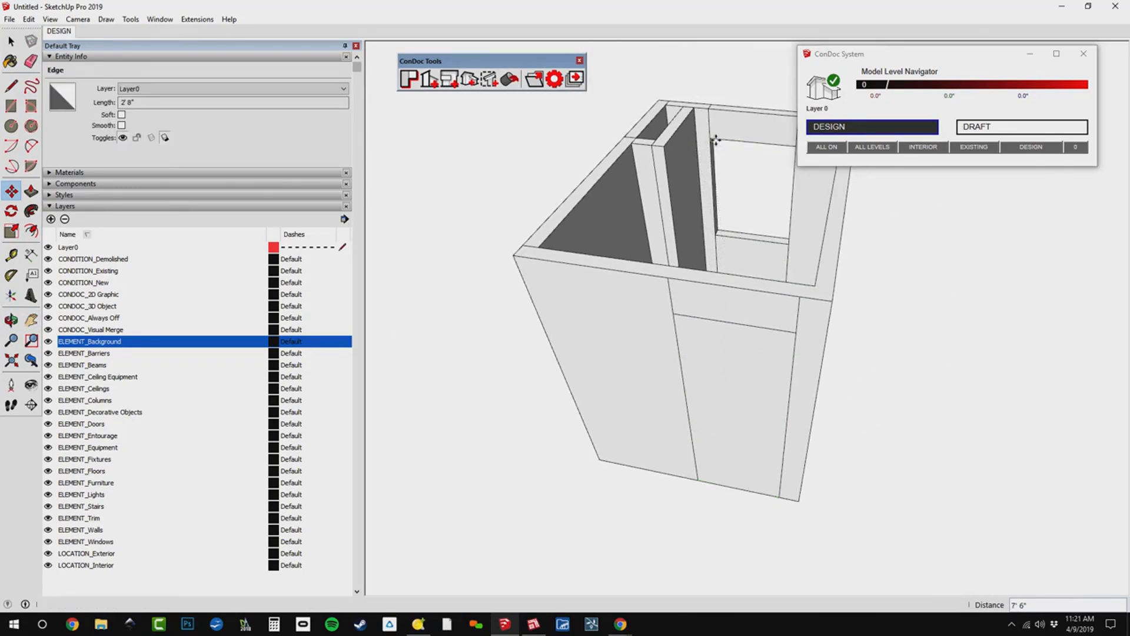
key("p")
left_click(752, 389)
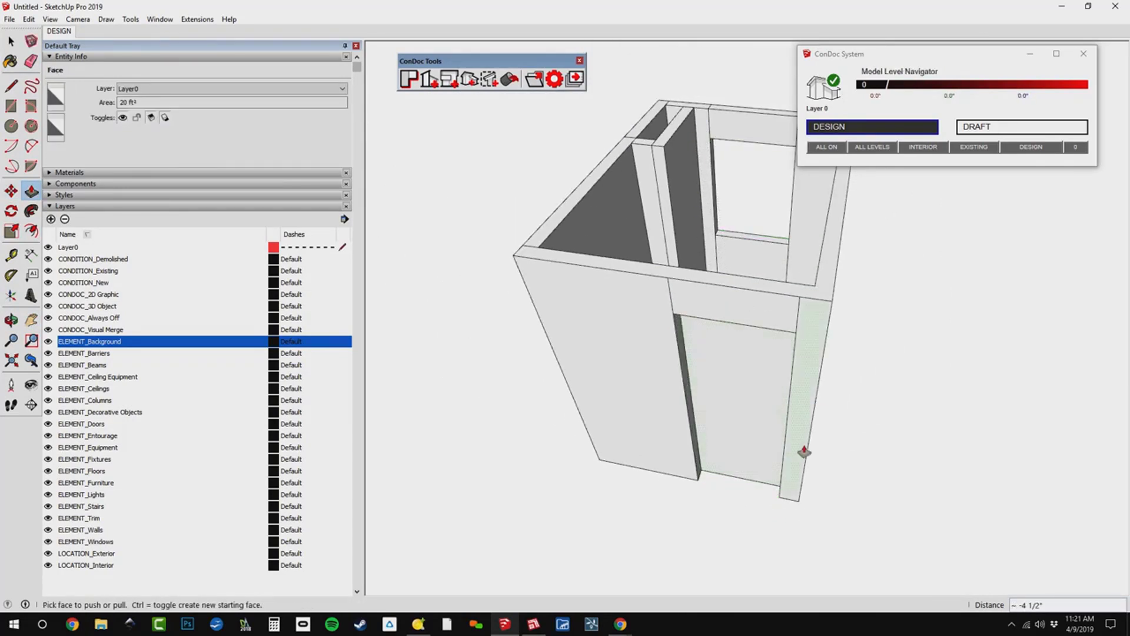
Try to clear the door opening by erasing the bottom edge of its remaining inner face, and undo that erasure.
key("e")
left_click(745, 479)
mouse_move(763, 442)
middle_mouse_down()
mouse_move(753, 516)
mouse_move(269, 527)
mouse_move(405, 383)
mouse_move(638, 182)
mouse_move(541, 177)
middle_mouse_up()
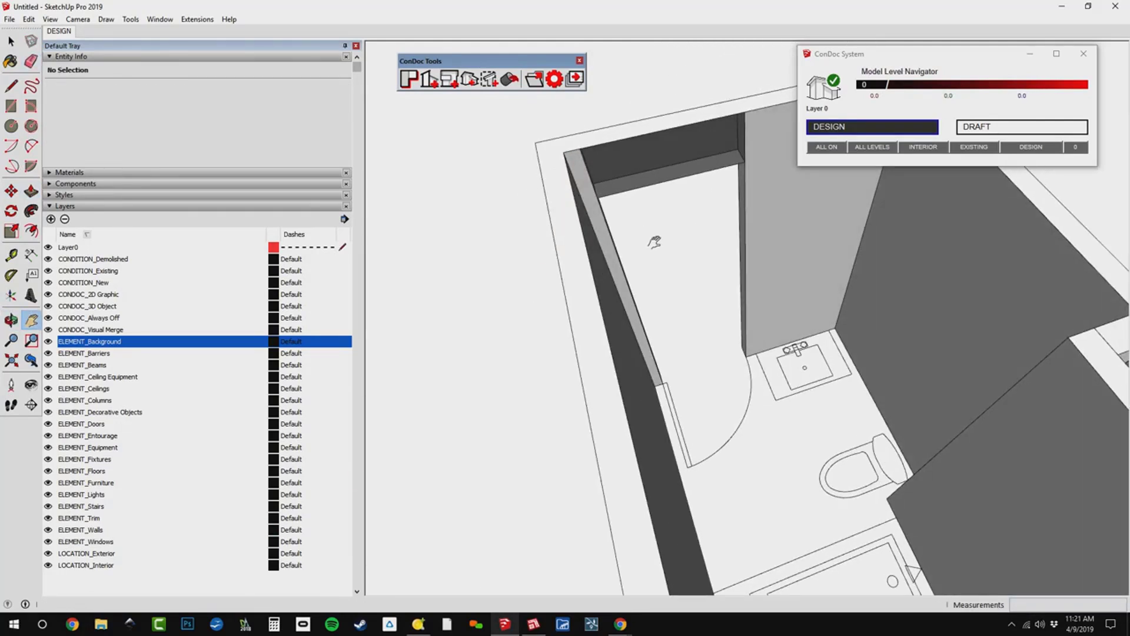
key("l")
left_click(744, 161)
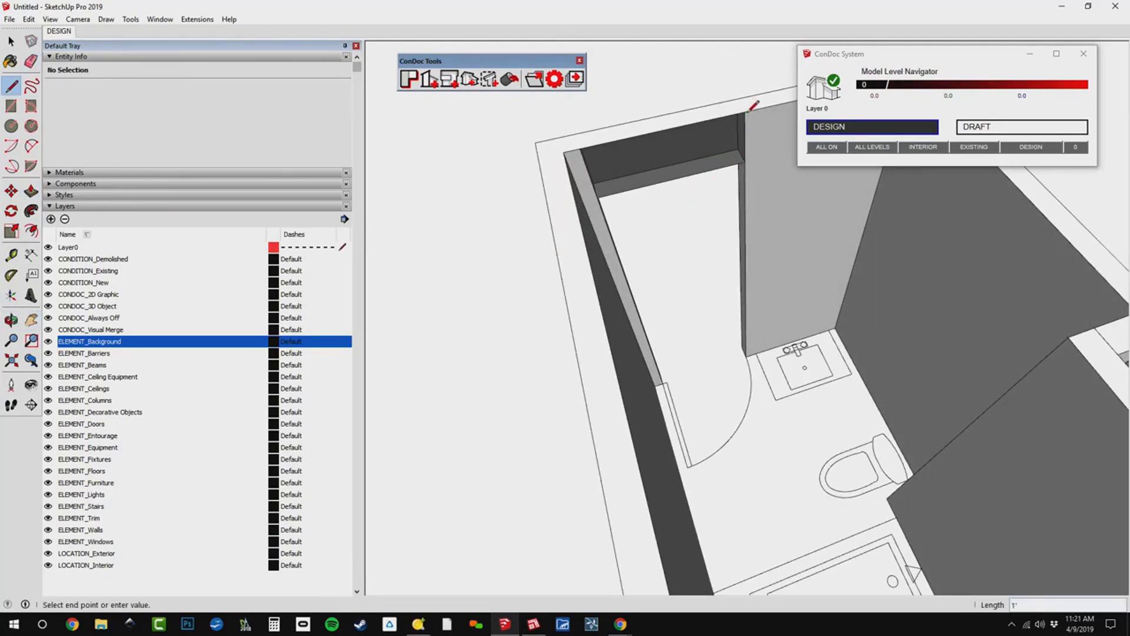
key("Escape")
middle_click_drag(763, 131, 652, 143)
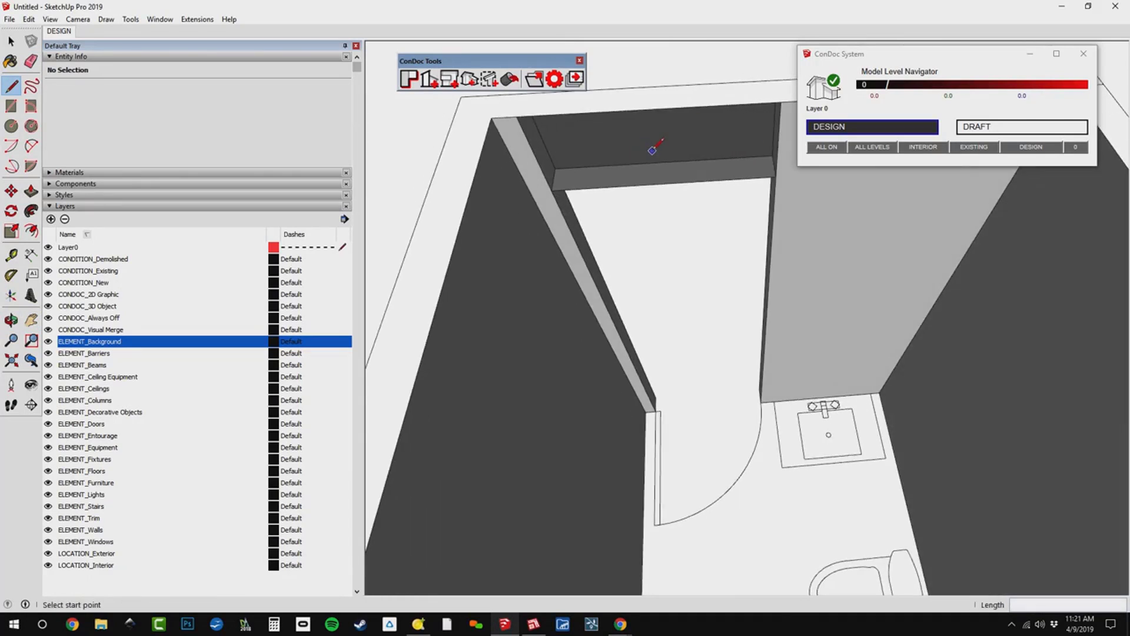
key("ctrl+z")
right_click(707, 239)
key("Escape")
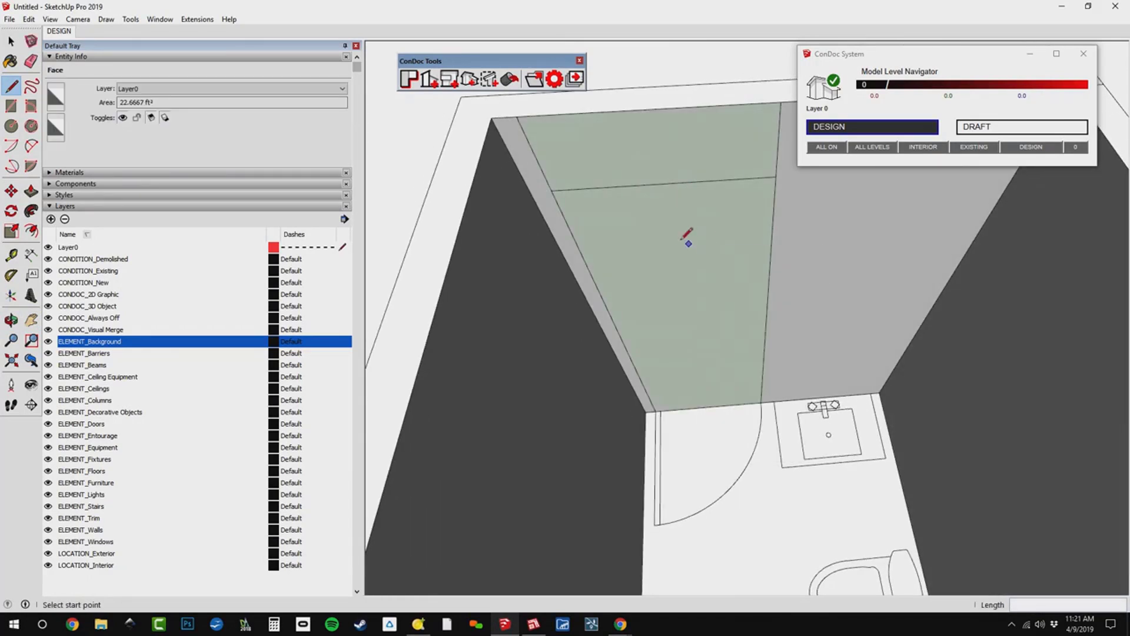
Erase the horizontal head line across the inner face of the door opening.
left_click(553, 189)
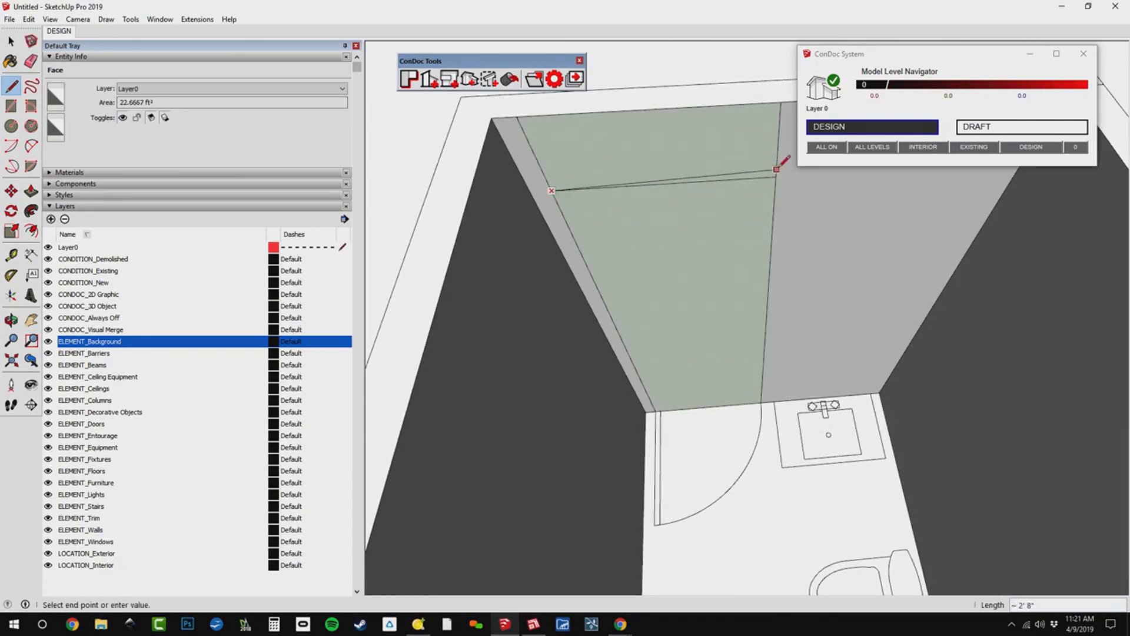
scroll(771, 179, "down", 1)
key("e")
left_click_drag(746, 176, 733, 192)
right_click(732, 193)
left_click(758, 213)
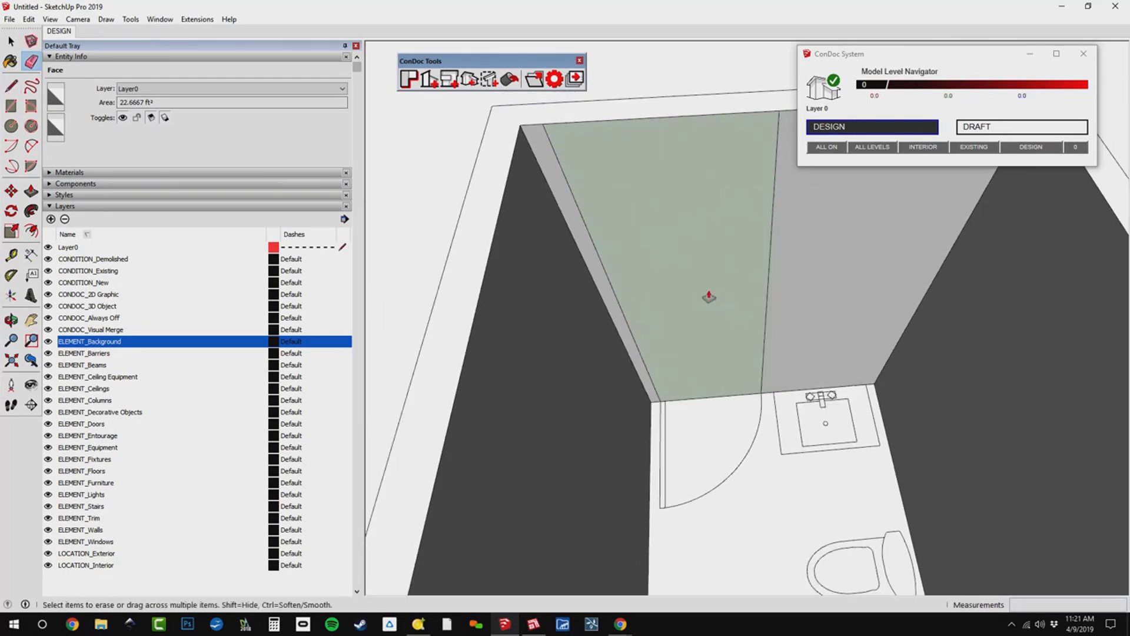
key("p")
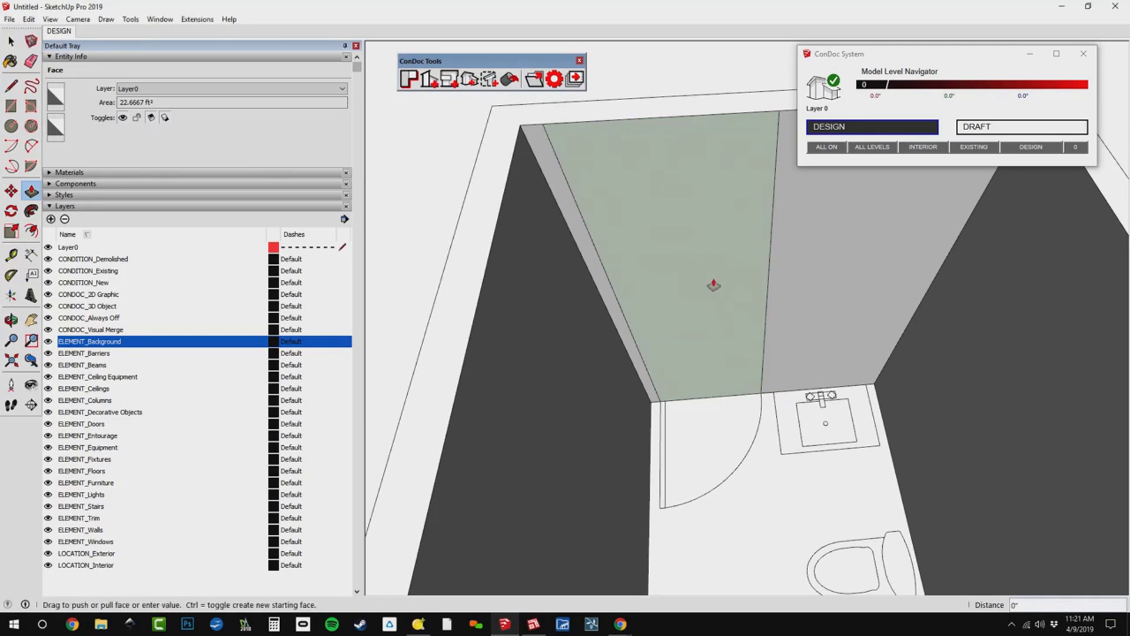
left_click(695, 237)
scroll(693, 239, "down", 1)
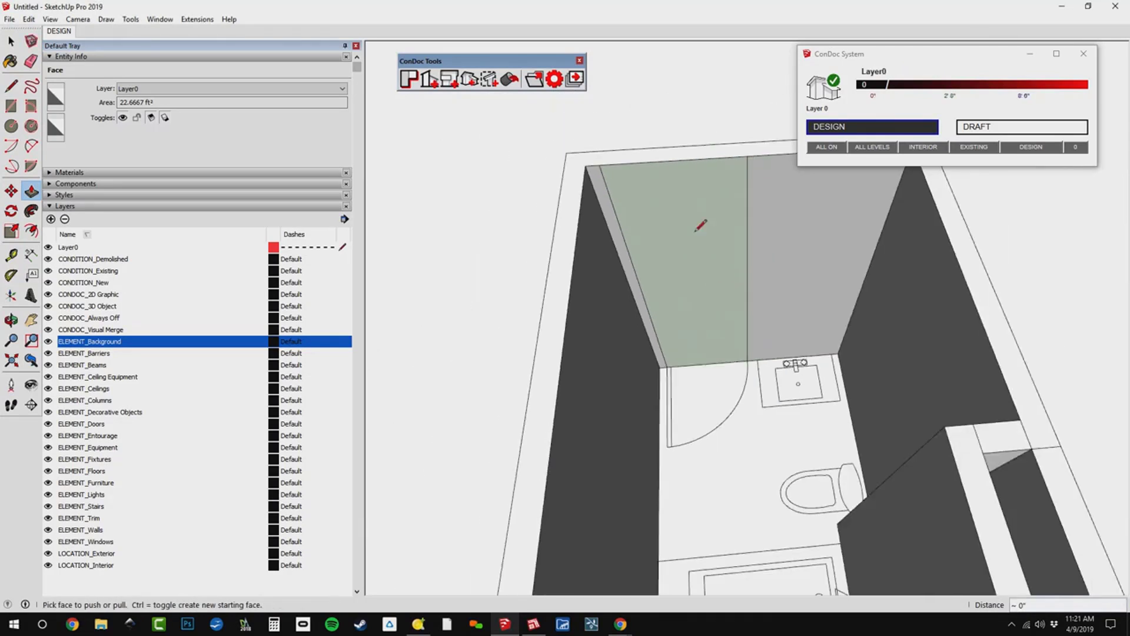
middle_click_drag(700, 226, 652, 172)
key("l")
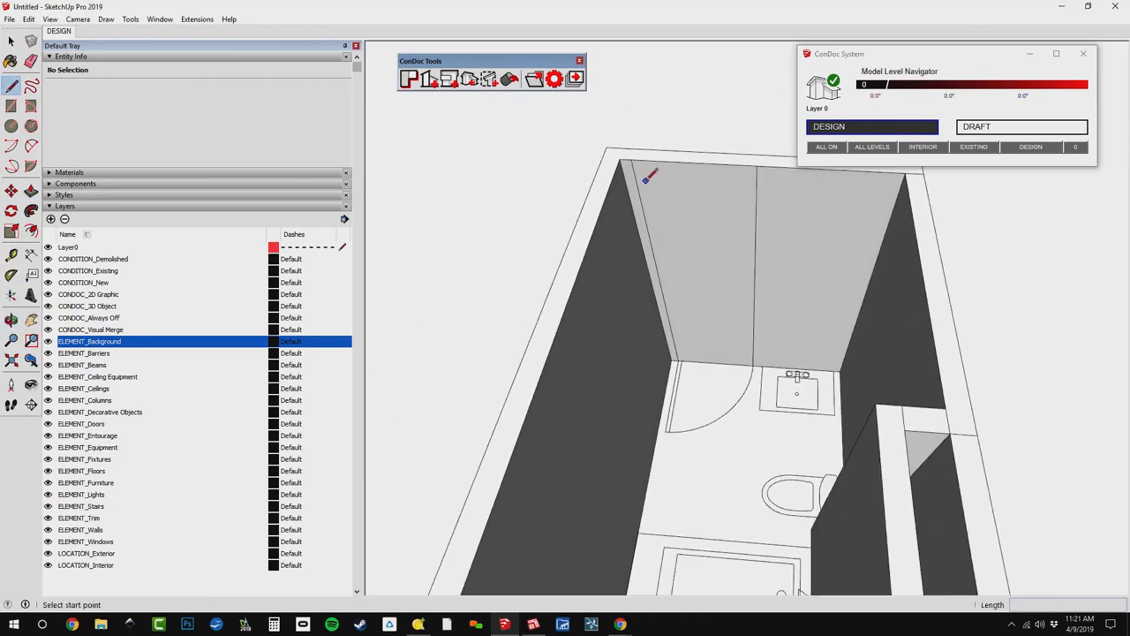
scroll(687, 199, "up", 2)
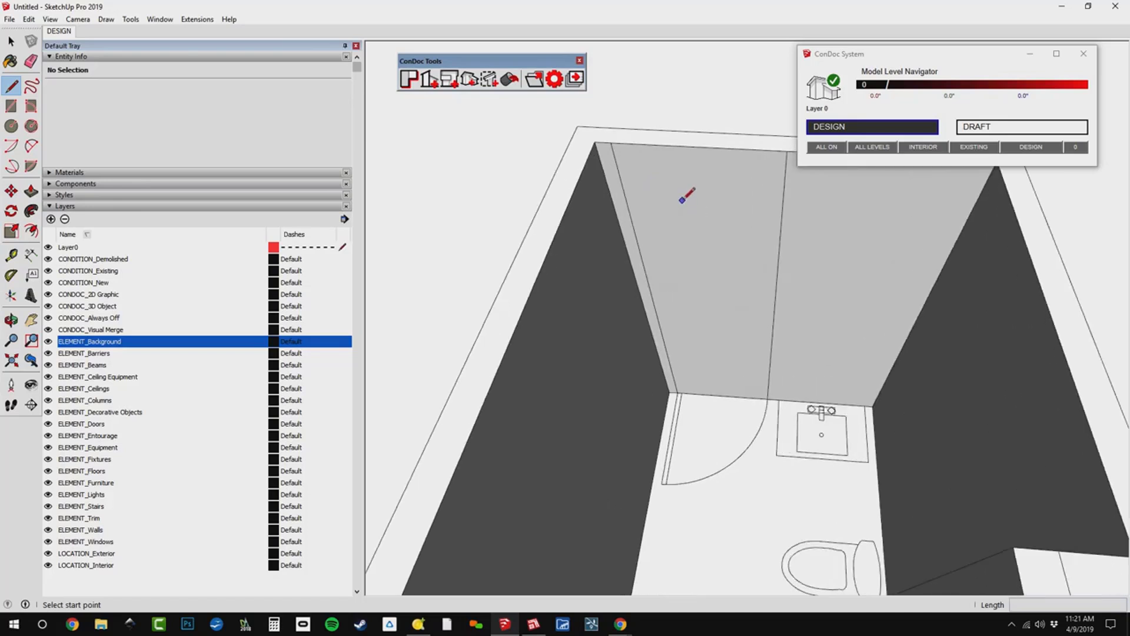
scroll(759, 295, "down", 2)
key("m")
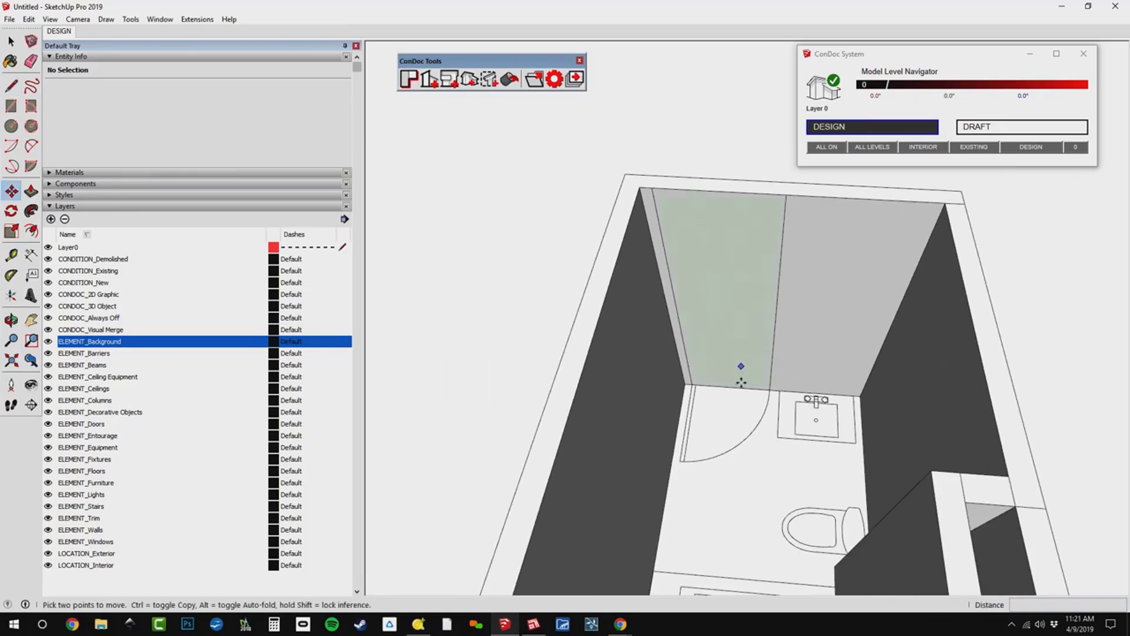
left_click(737, 389)
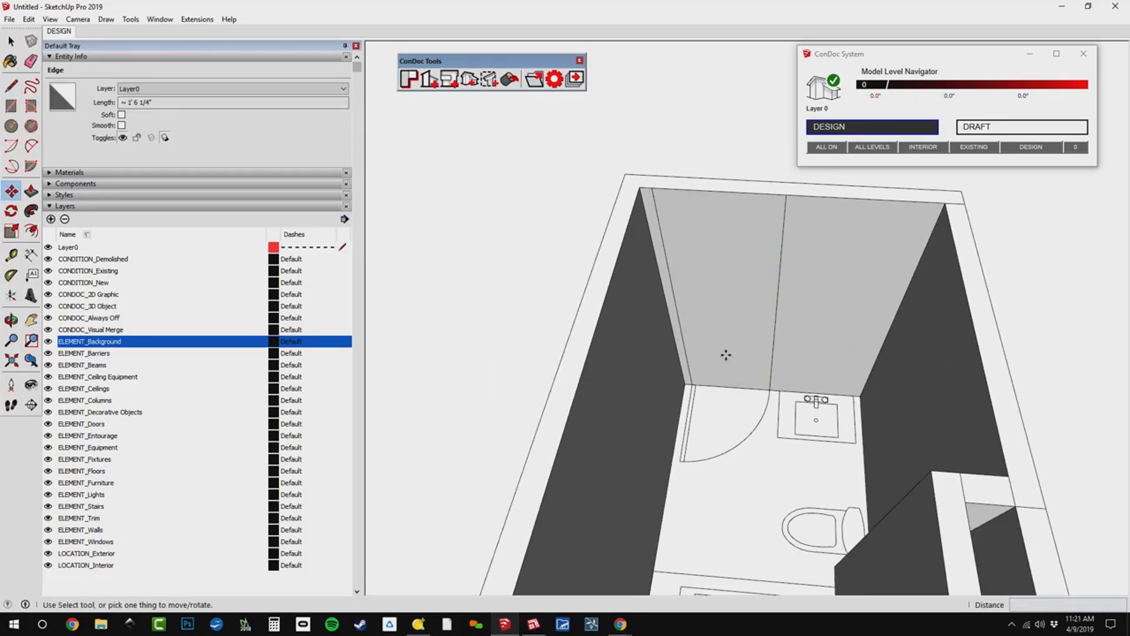
Place a horizontal guide on the door wall, offset from its inner bottom edge up to the window opening's head height.
key("t")
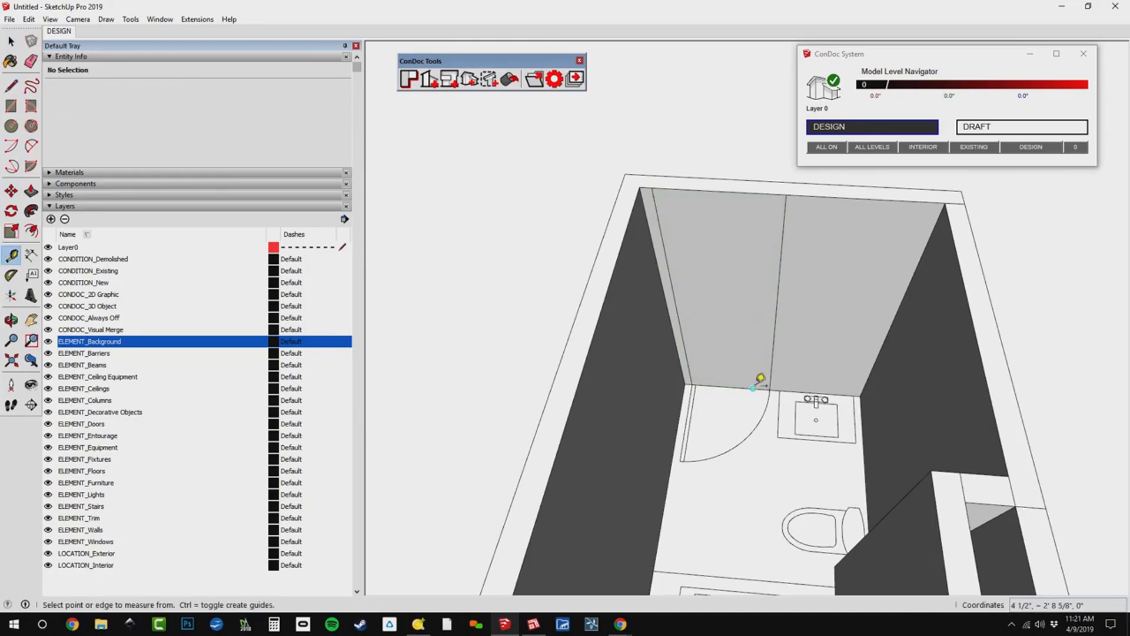
left_click(757, 387)
scroll(730, 318, "down", 3)
middle_click_drag(725, 315, 717, 238, "shift")
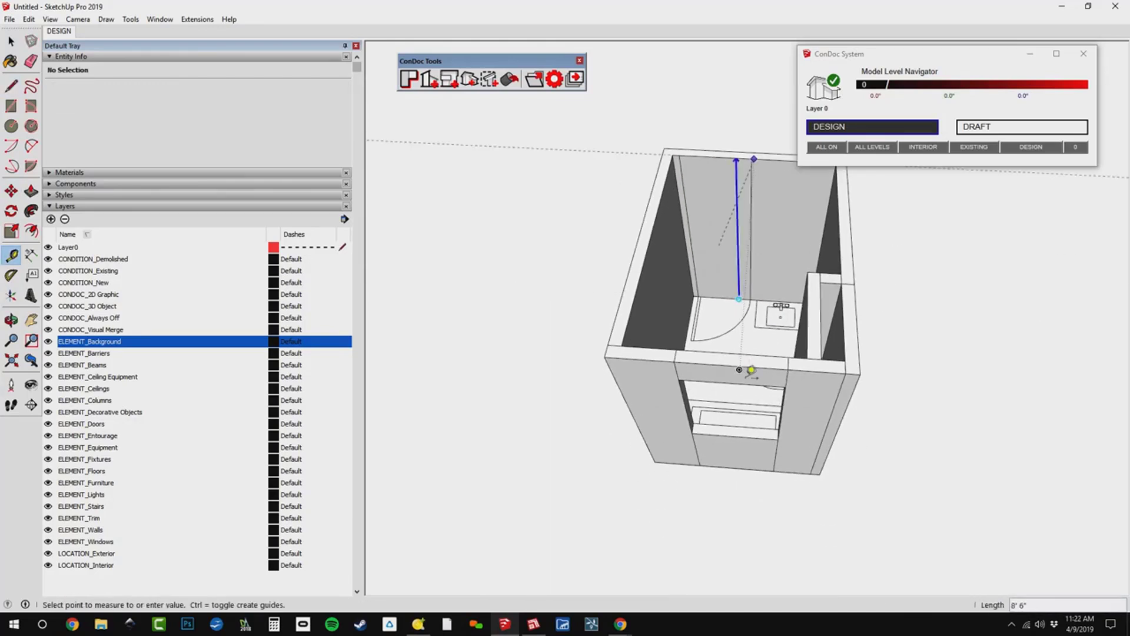
left_click(785, 383)
scroll(750, 181, "up", 3)
scroll(757, 173, "up", 2)
Draw a 2' 8" line along the guide across the inner face of the door opening.
key("l")
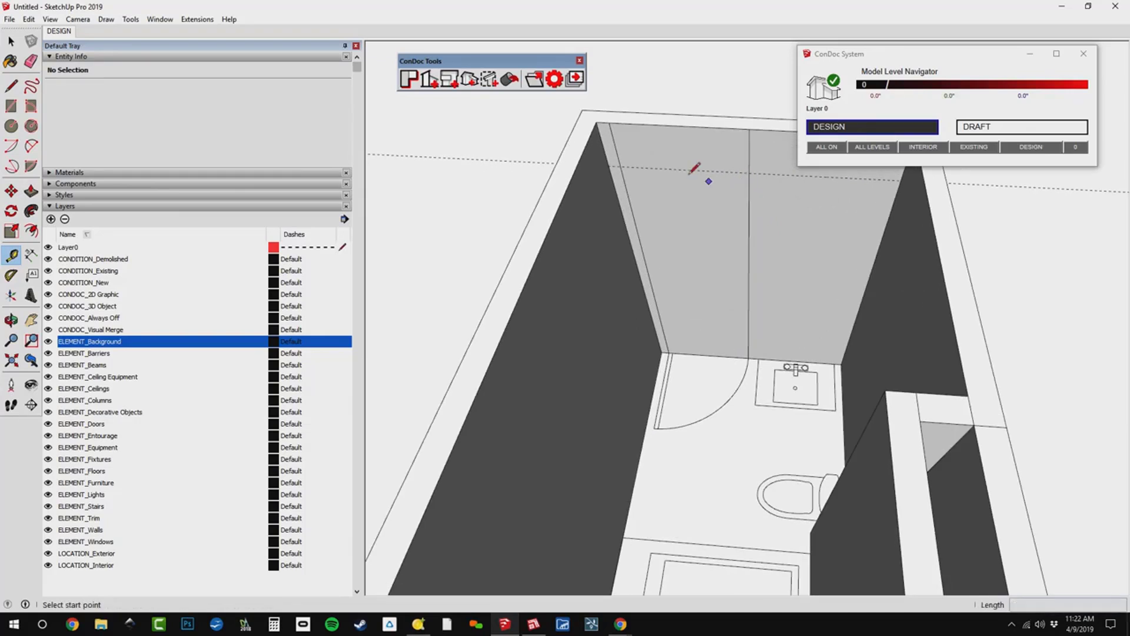
left_click(620, 166)
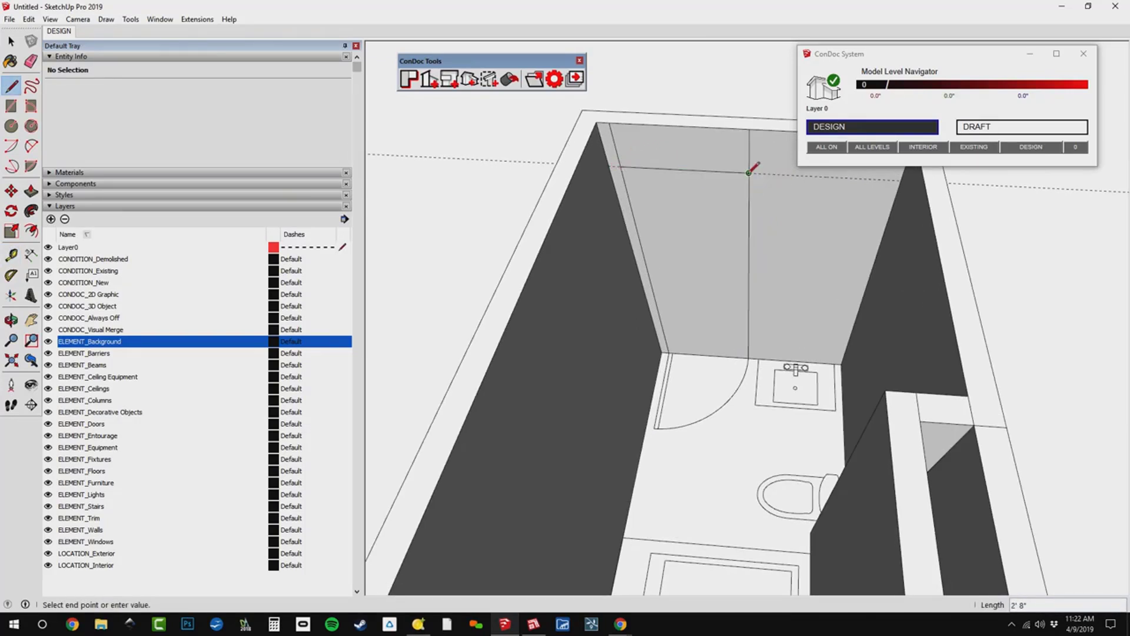
left_click(748, 173)
right_click(726, 210)
key("Escape")
Erase the inner face that still closes the door opening, keeping the head line.
scroll(691, 144, "up", 2)
mouse_move(691, 144)
middle_mouse_down("shift")
mouse_move(714, 200)
mouse_move(748, 234)
middle_mouse_up("shift")
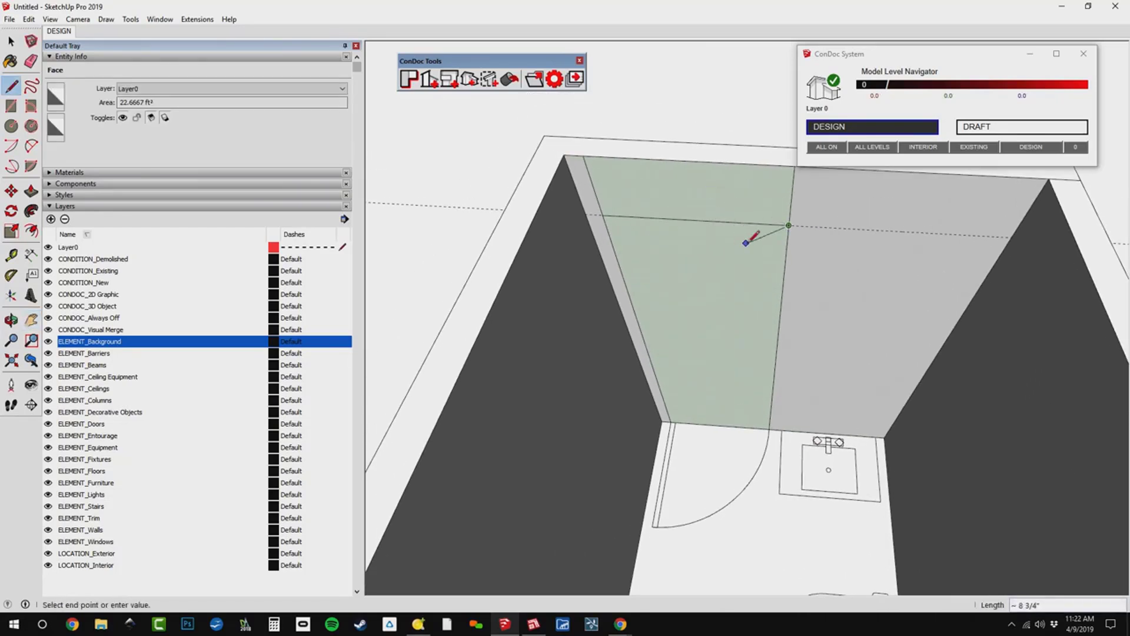
key("e")
key("Delete")
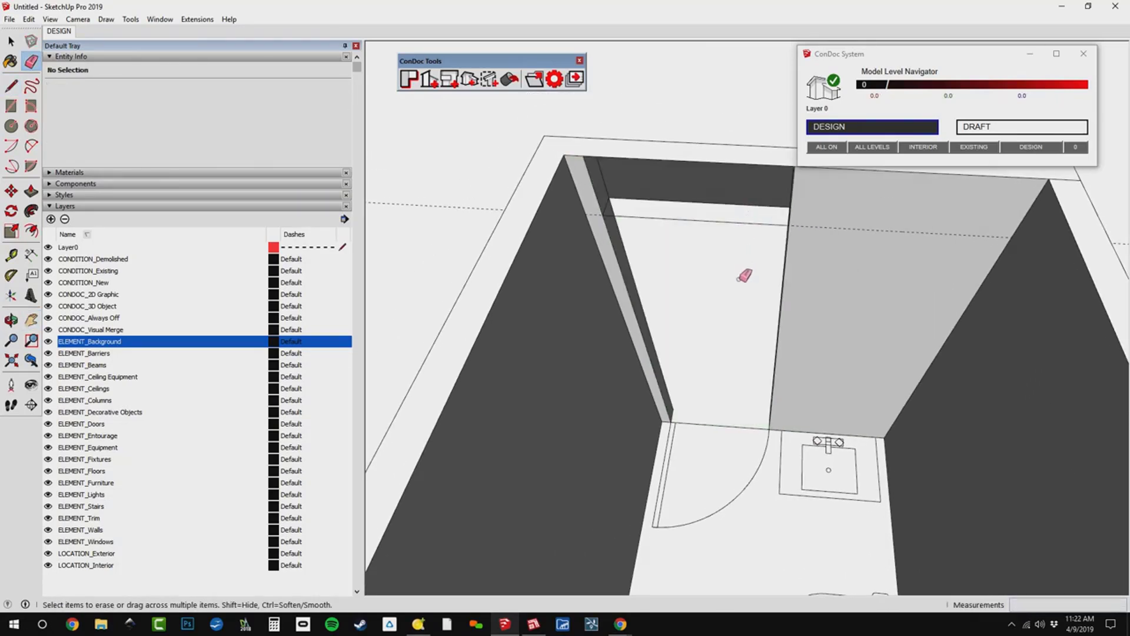
Draw a 1' by 4 1/2" rectangle on the door jamb, from the head line up to the wall's outer top edge.
middle_click_drag(743, 273, 654, 242)
key("p")
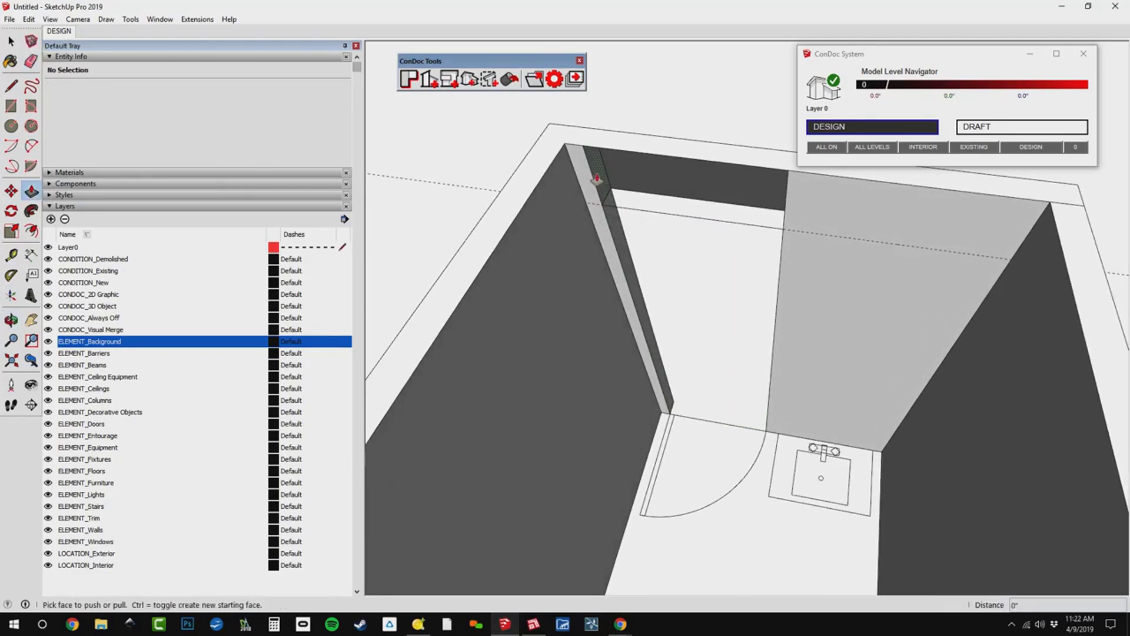
left_click(597, 178)
scroll(600, 179, "up", 2)
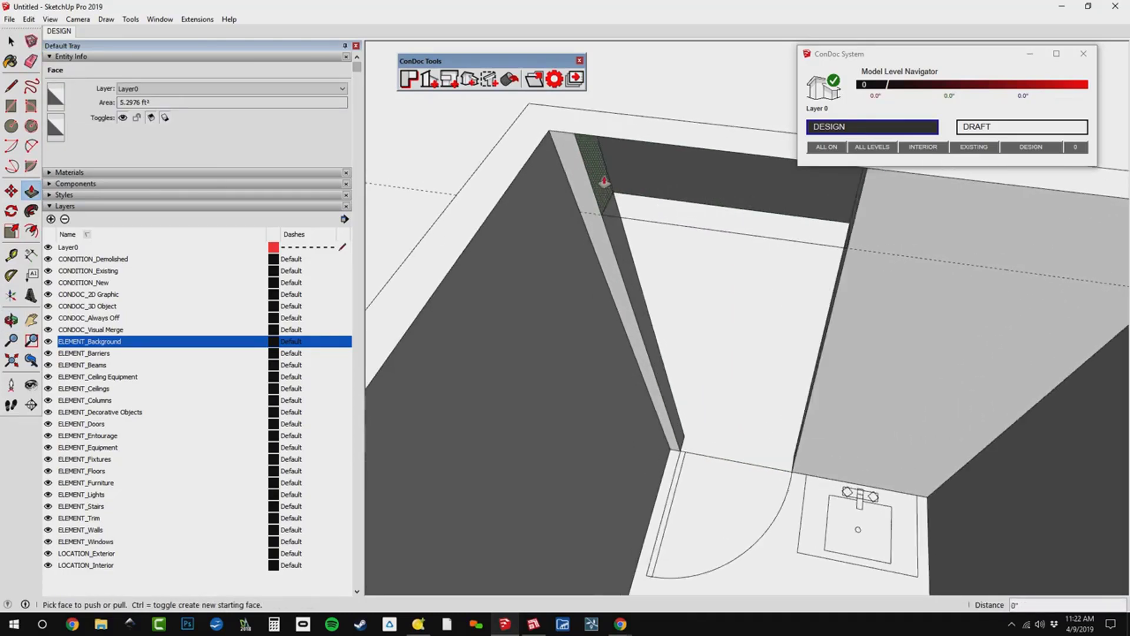
key("l")
key("r")
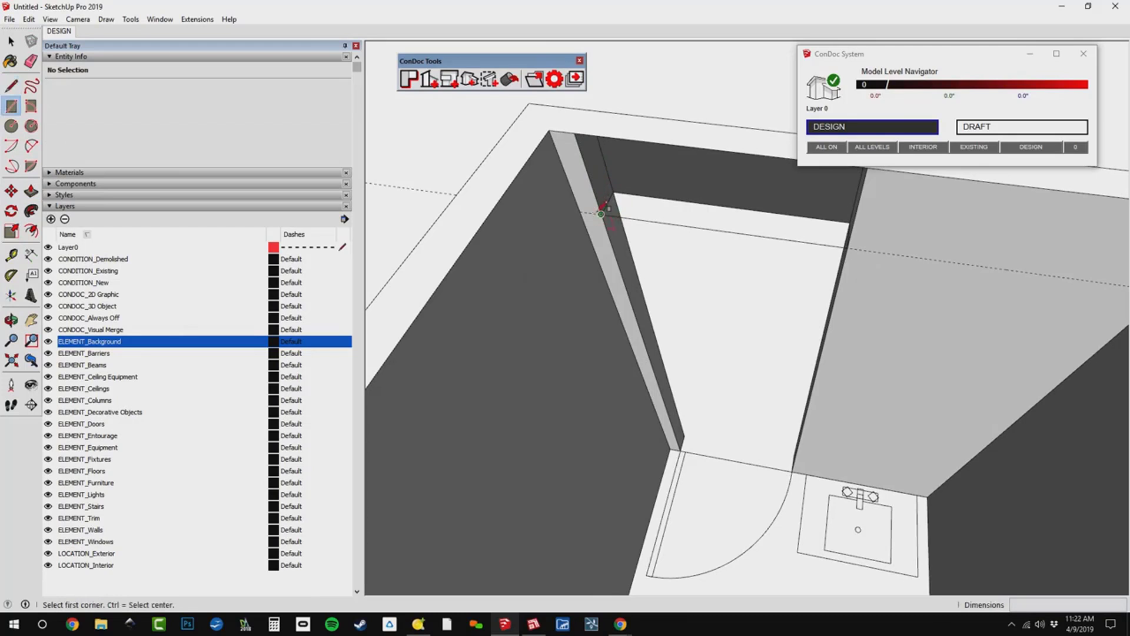
left_click(601, 214)
left_click(590, 109)
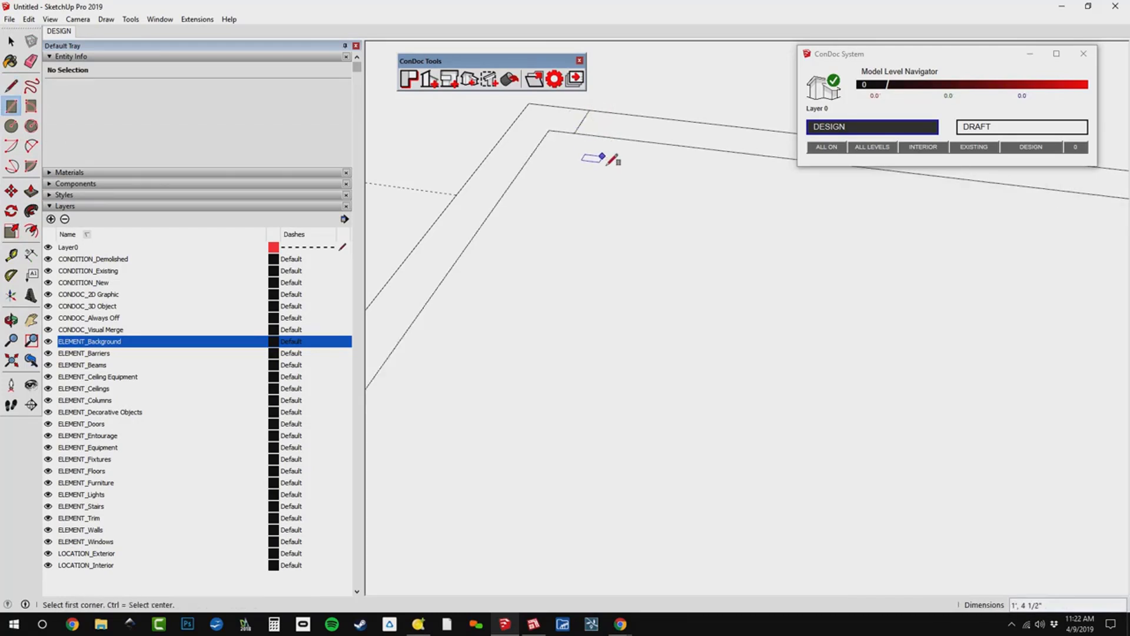
right_click(607, 166)
left_click(625, 187)
Pull the jamb rectangle 2' 8" across the opening to form the door header and erase the leftover lines beside it.
key("p")
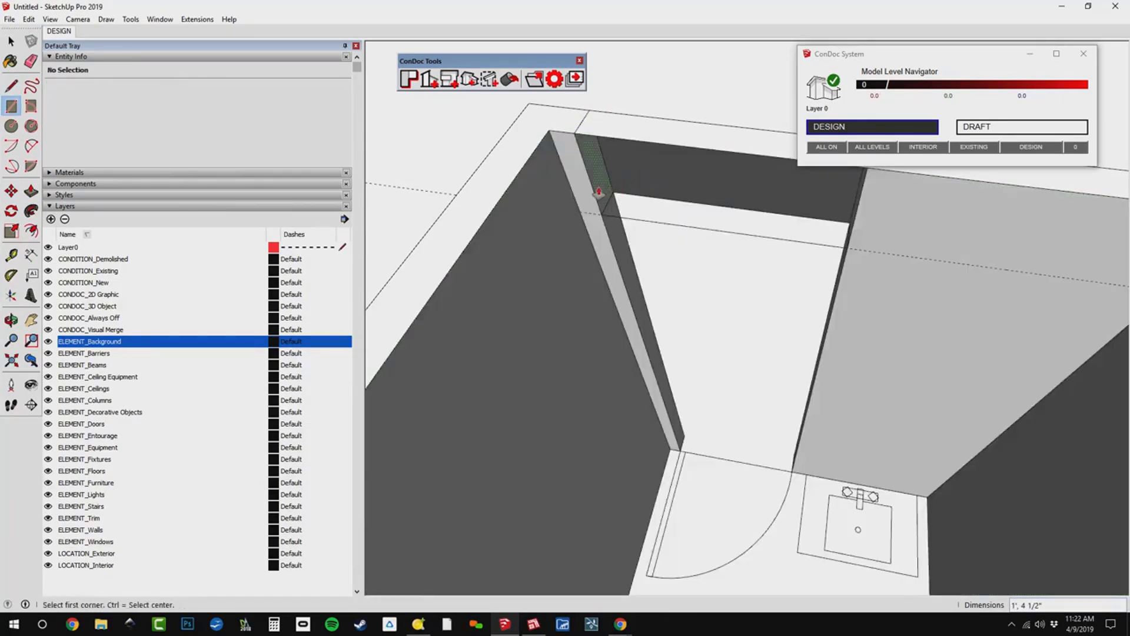
left_click(598, 192)
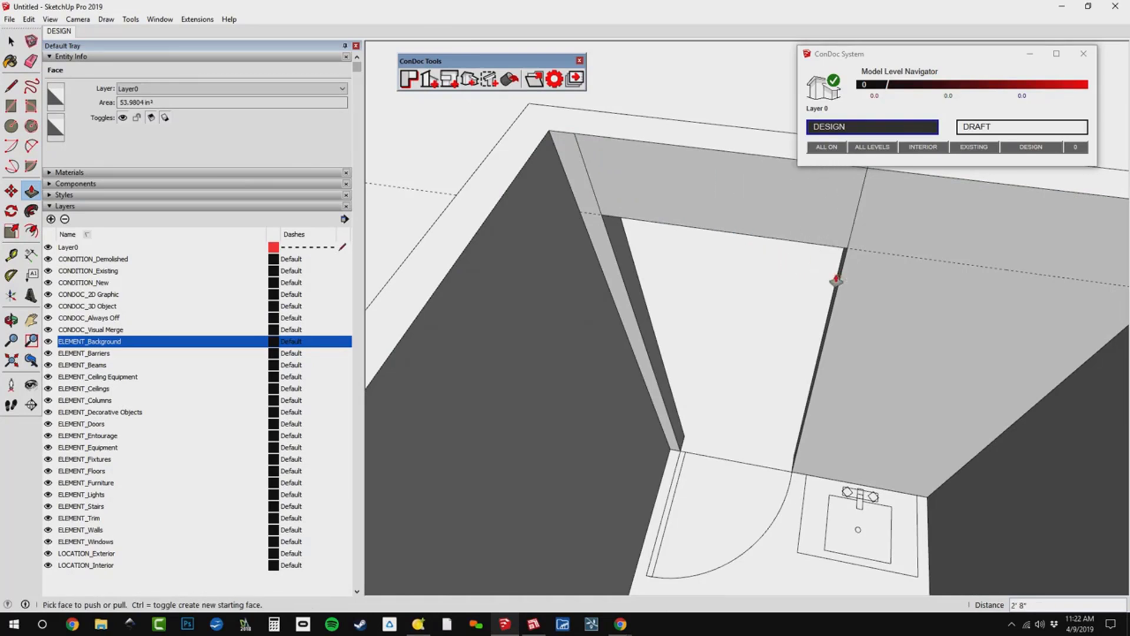
left_click(836, 281)
key("e")
mouse_move(858, 214)
middle_mouse_down()
mouse_move(973, 293)
mouse_move(694, 378)
mouse_move(798, 361)
mouse_move(892, 316)
mouse_move(876, 346)
middle_mouse_up()
Select all the wall geometry and delete its coplanar edges to remove the remaining seams, leaving nothing selected.
key("space")
mouse_move(757, 245)
middle_mouse_down()
mouse_move(757, 322)
mouse_move(745, 227)
mouse_move(789, 227)
mouse_move(722, 228)
middle_mouse_up()
key("Escape")
scroll(756, 329, "down", 1)
key("ctrl+a")
scroll(731, 227, "up", 2)
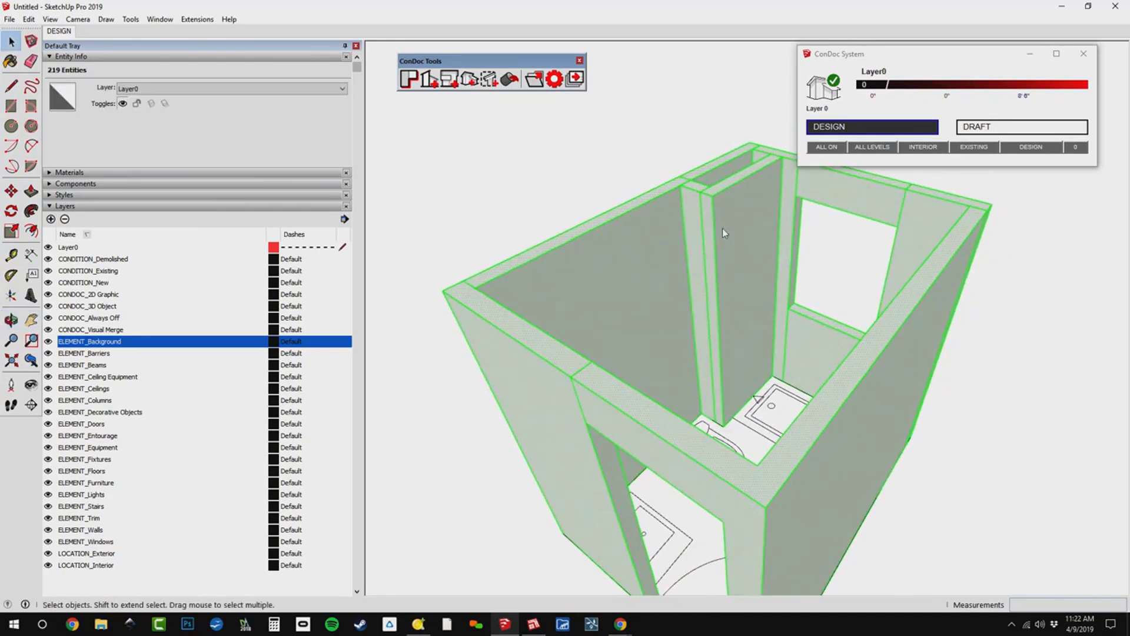
right_click(723, 228)
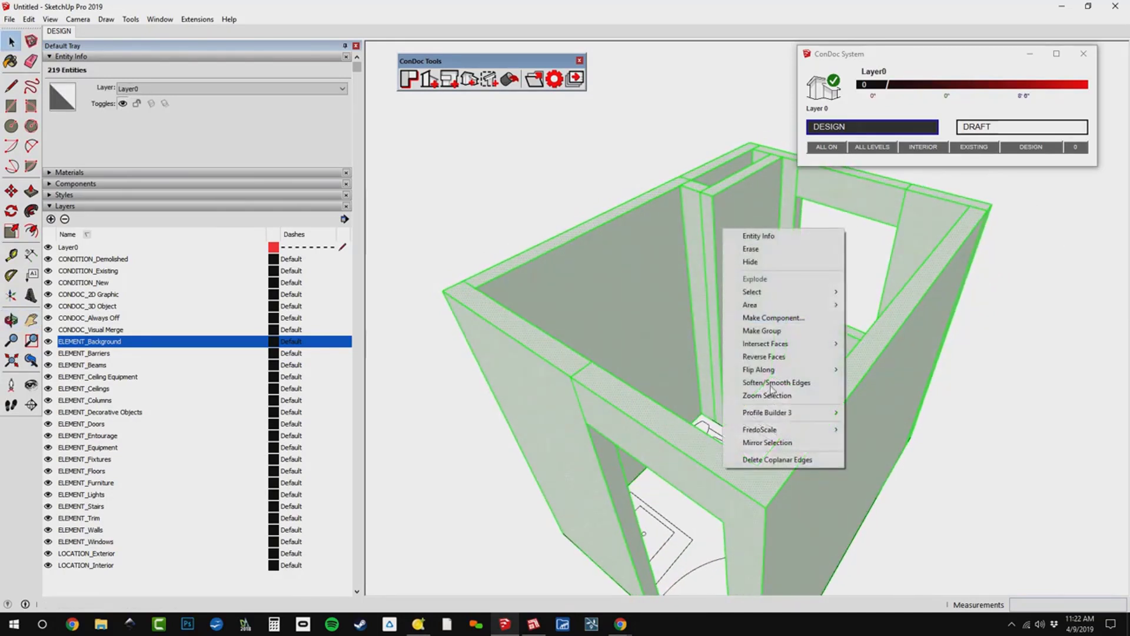
left_click(777, 460)
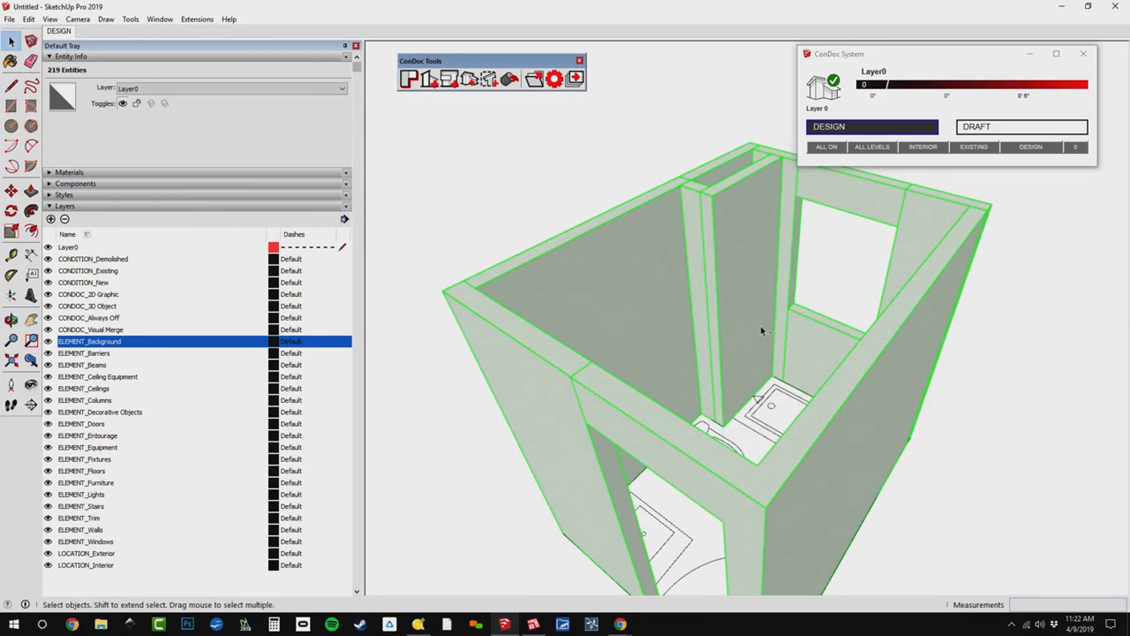
right_click(727, 256)
left_click(780, 487)
middle_click_drag(782, 386, 851, 358)
scroll(851, 358, "down", 3)
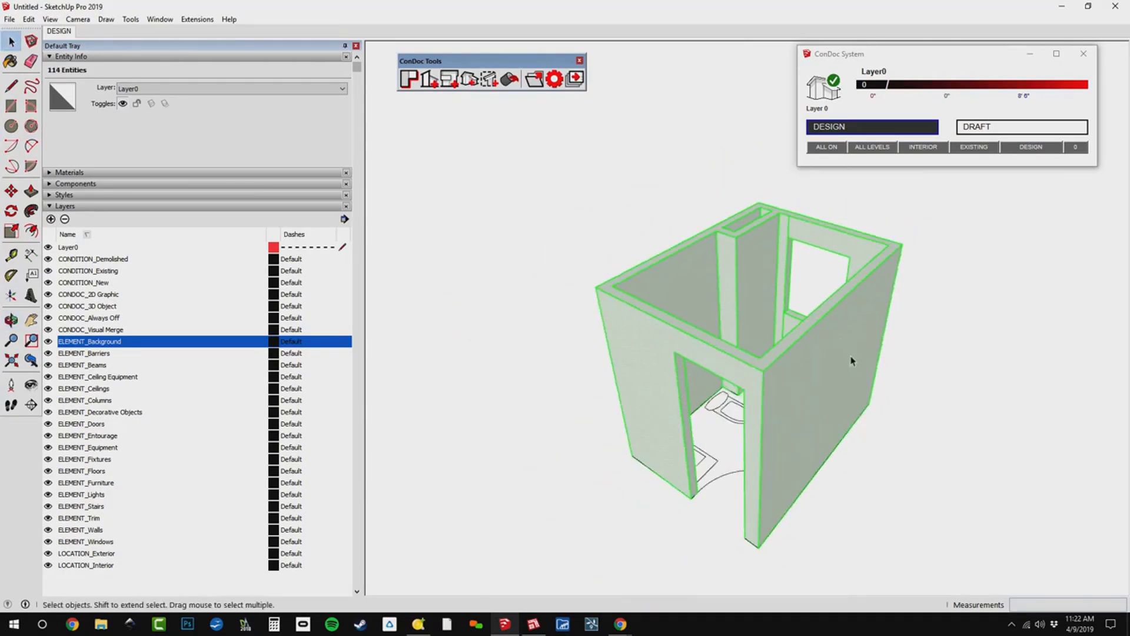
left_click(892, 413)
key("e")
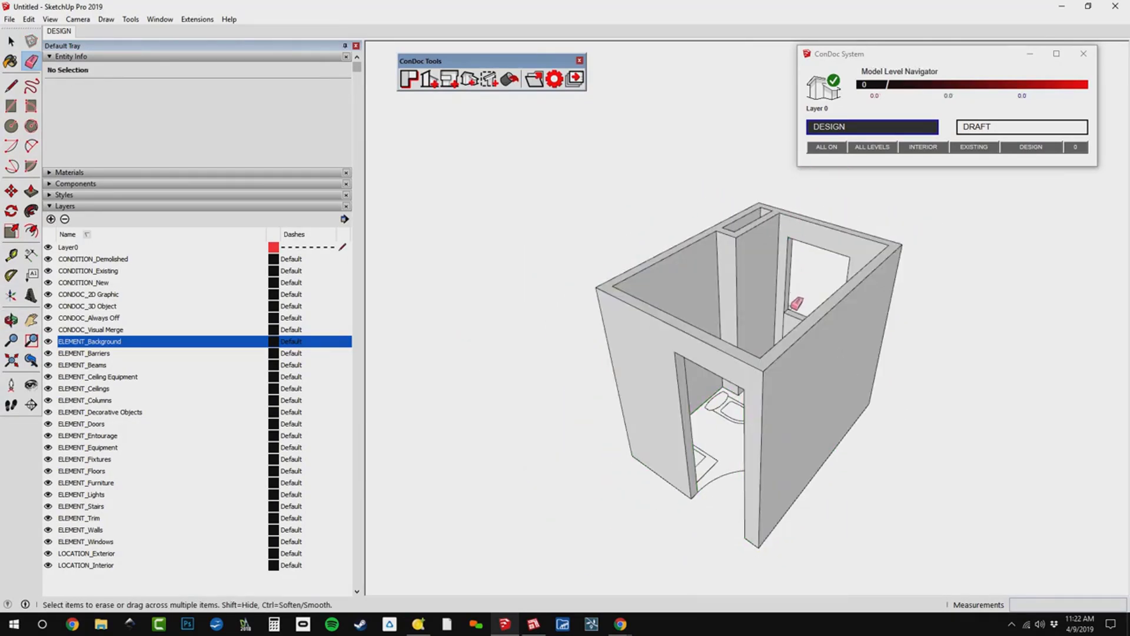
scroll(797, 302, "up", 2)
key("o")
left_click_drag(795, 327, 697, 296)
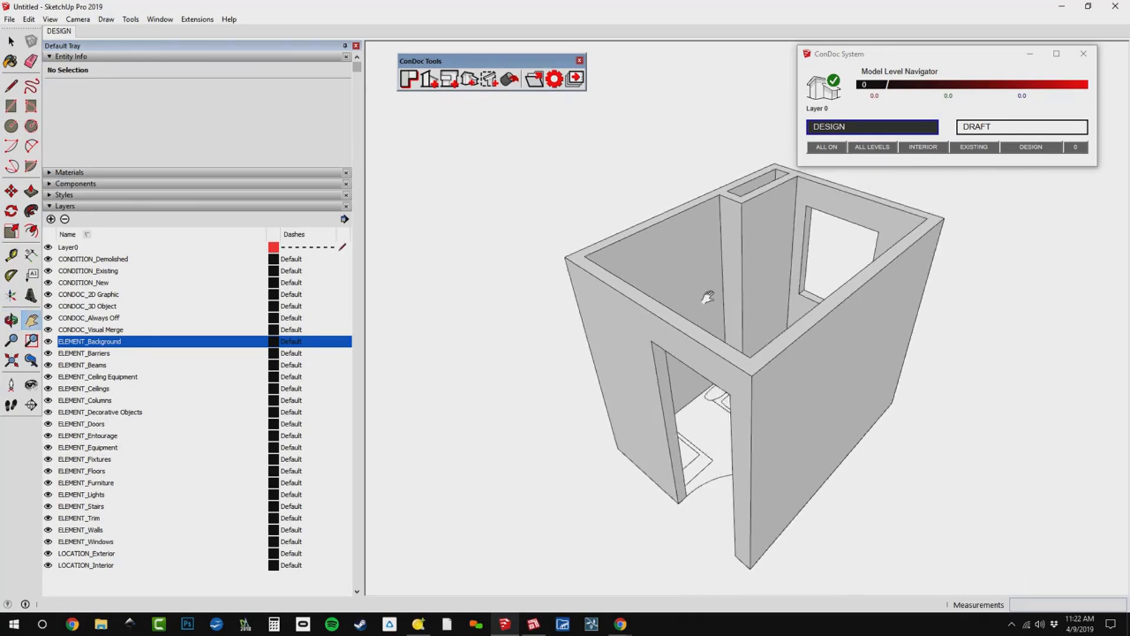
key("space")
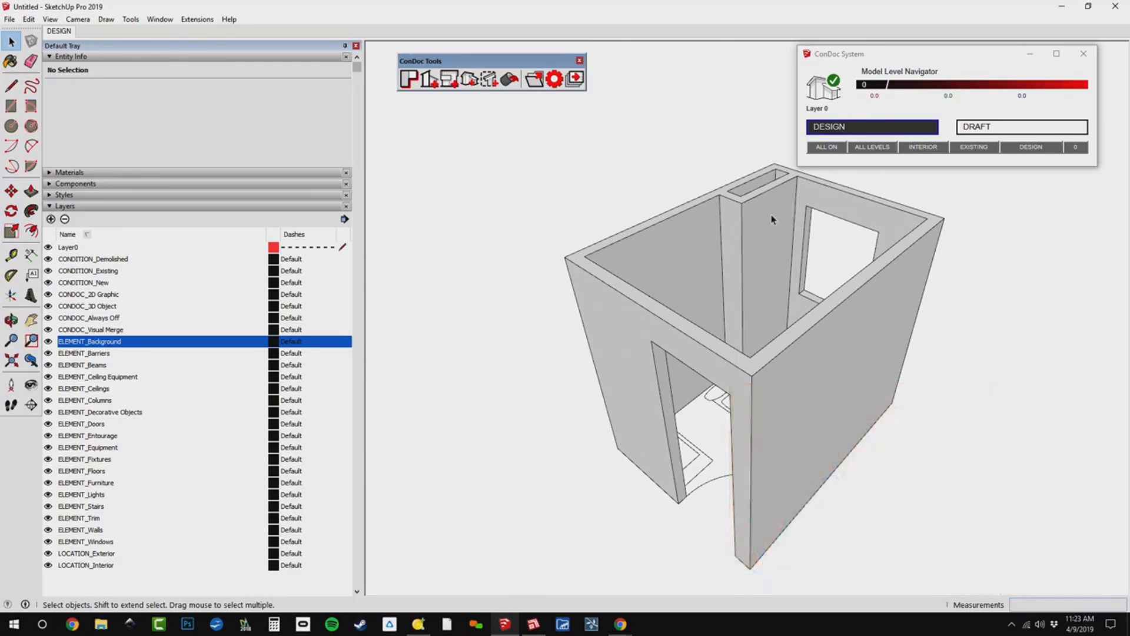
Select all the connected wall geometry and make it into a single group.
triple_click(769, 223)
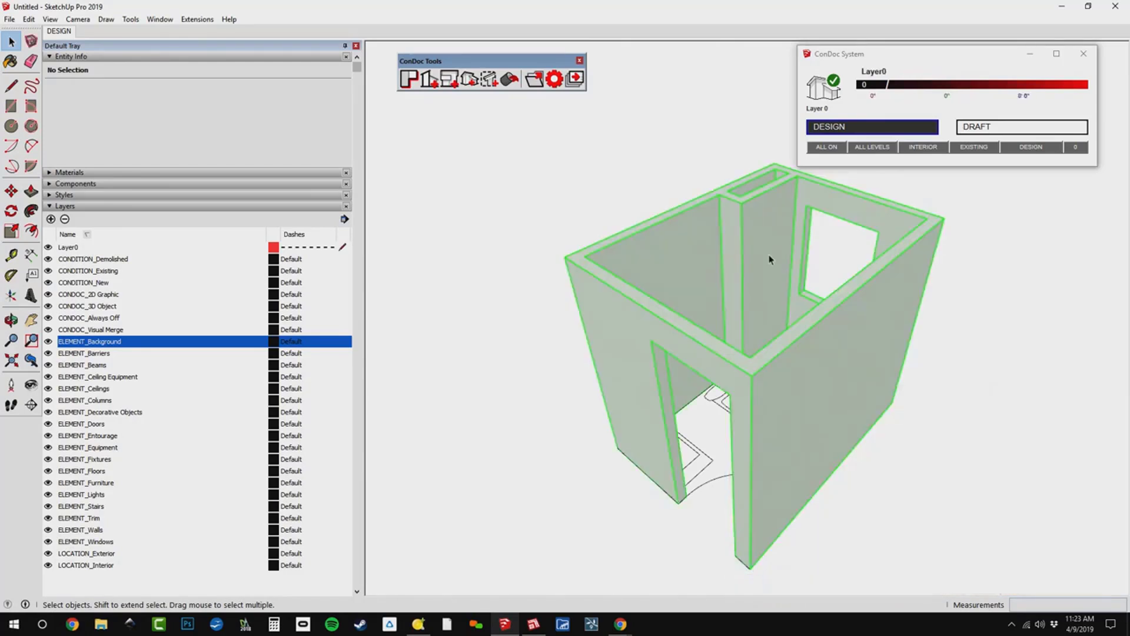
right_click(766, 221)
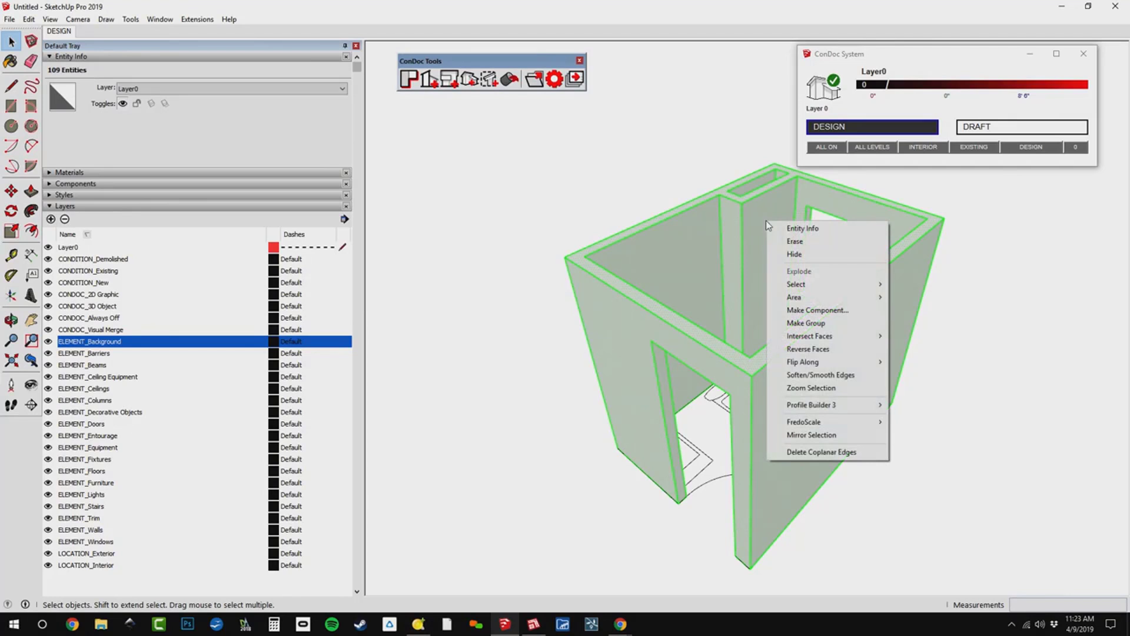
left_click(817, 329)
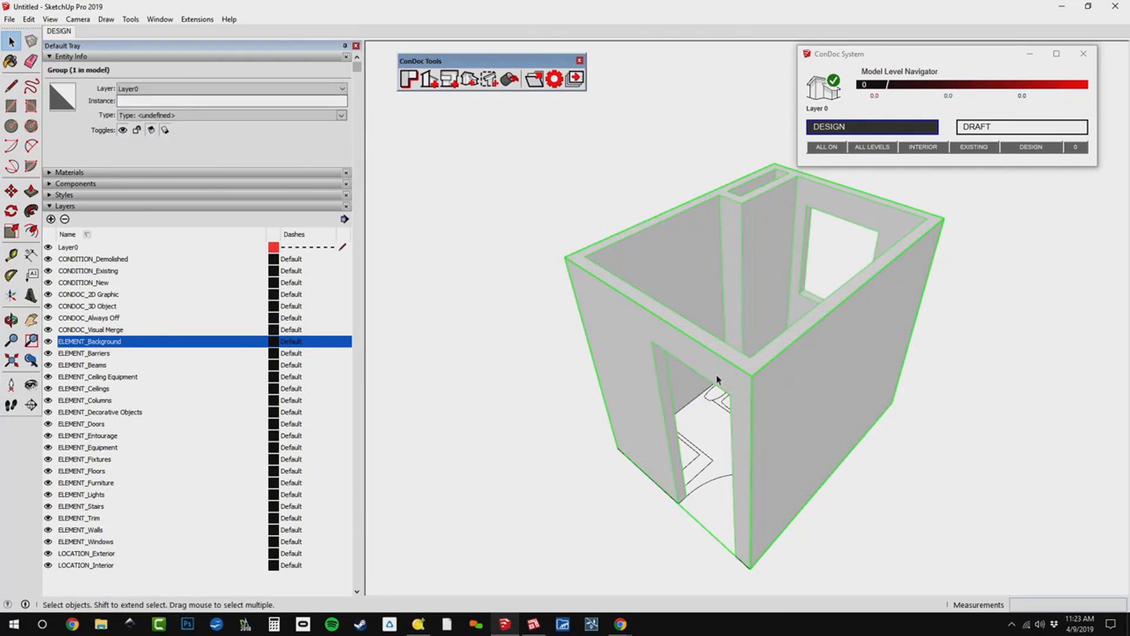
middle_click_drag(717, 380, 475, 434)
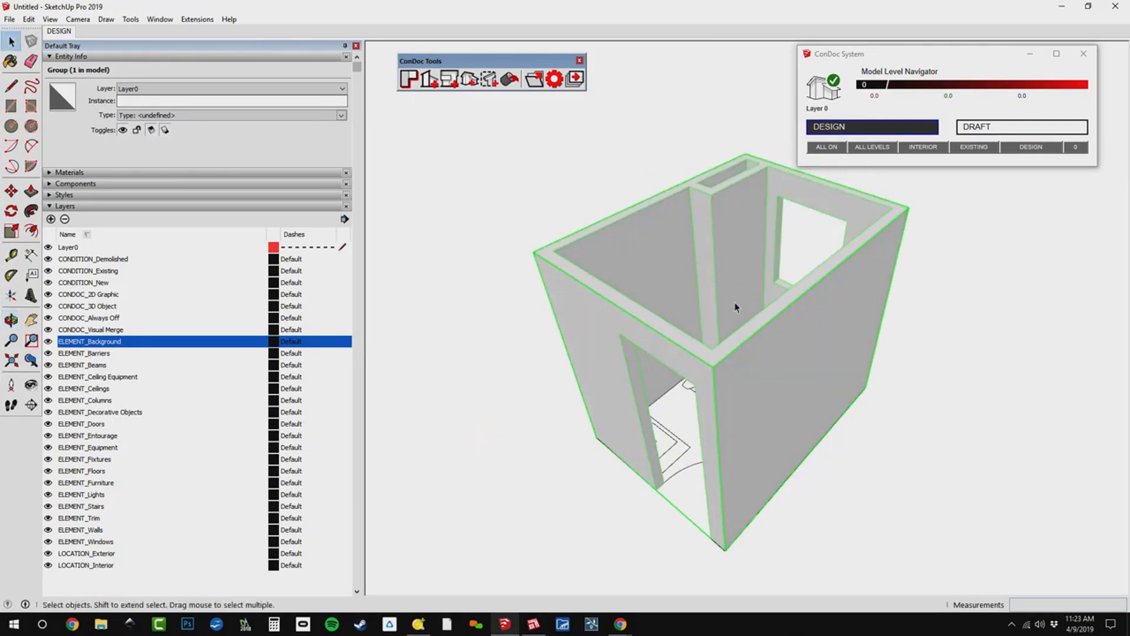
Cover the top of the room with two rectangles between the inner wall edges and erase the line between them to form one ceiling face.
middle_click_drag(735, 306, 734, 255)
key("r")
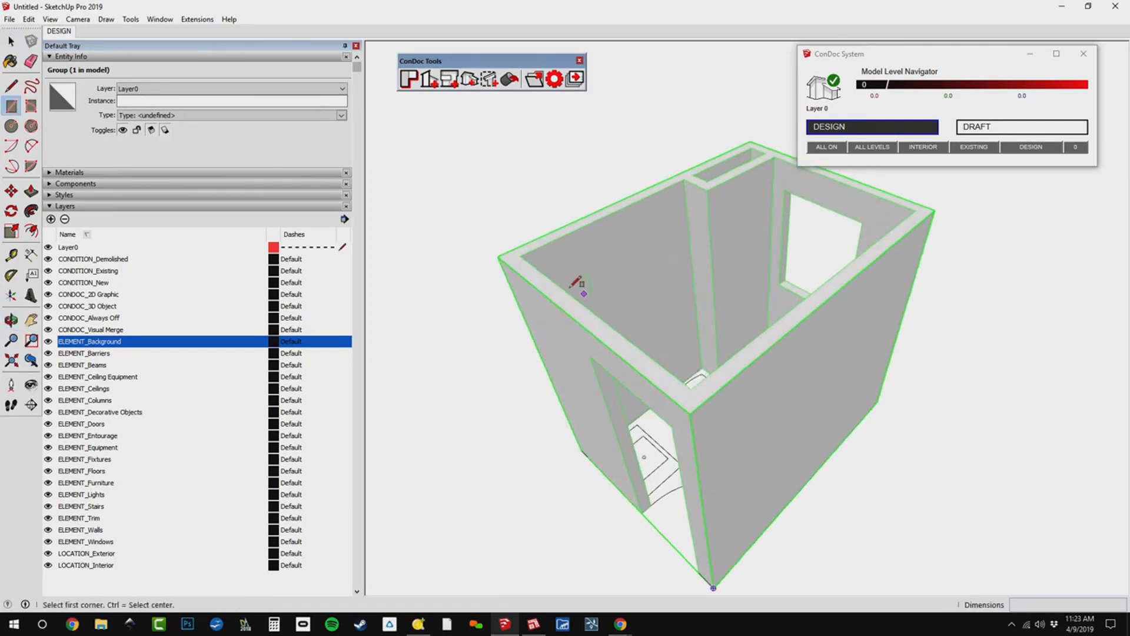
left_click(521, 255)
left_click(707, 184)
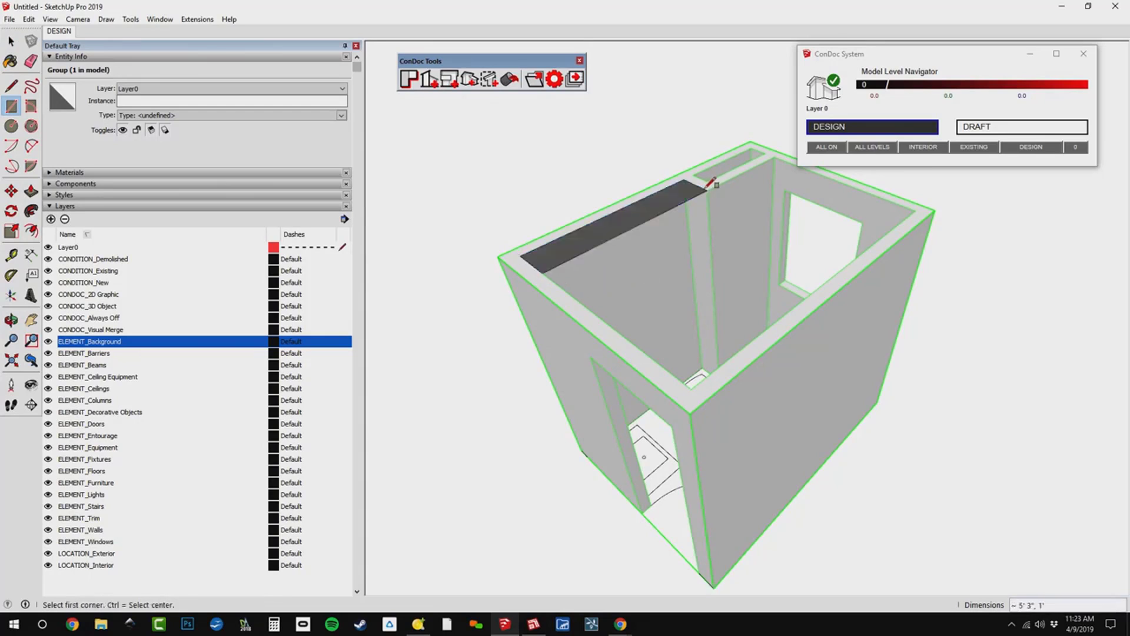
left_click(774, 156)
left_click(697, 382)
key("e")
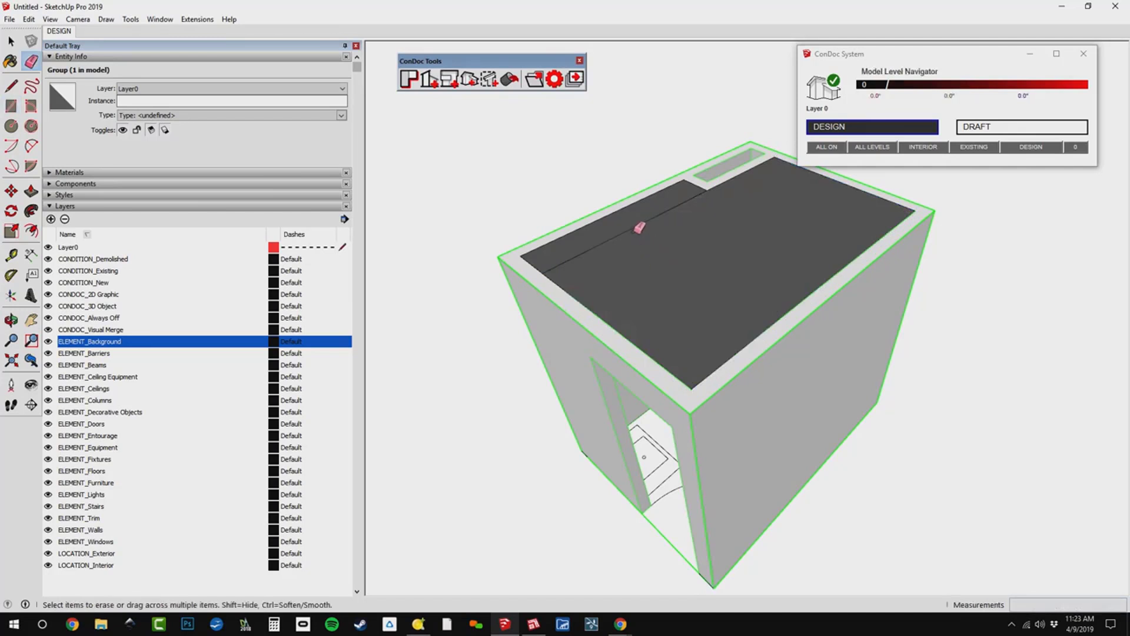
left_click(638, 224)
Select the ceiling face together with its bounding edges and make them a group.
key("space")
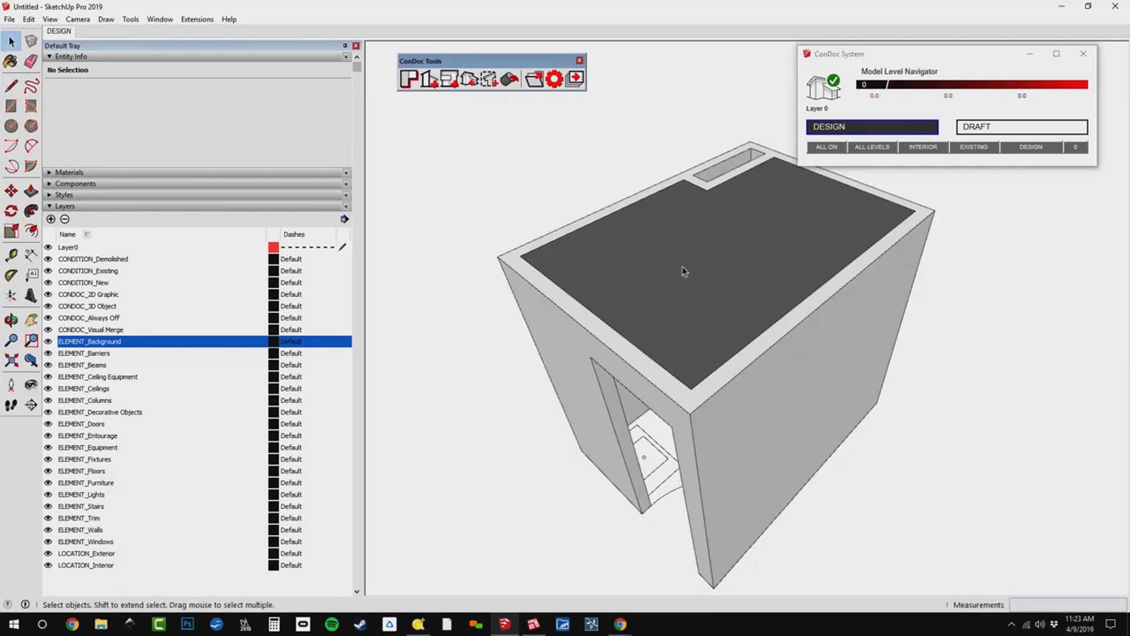
left_click(683, 271)
double_click(684, 270)
right_click(688, 249)
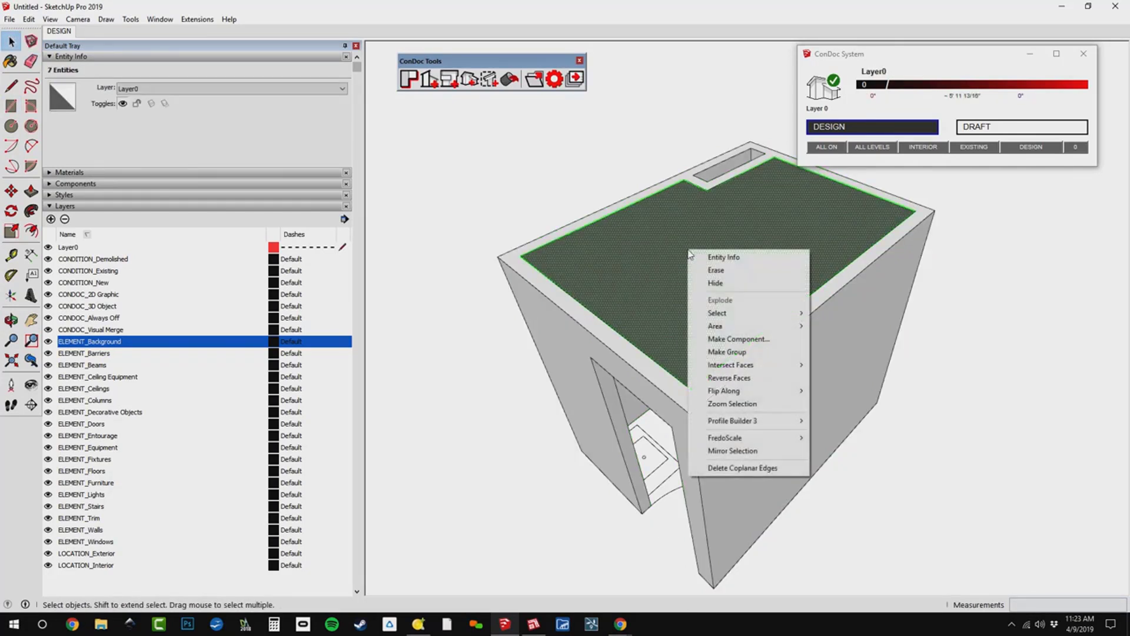
left_click(727, 352)
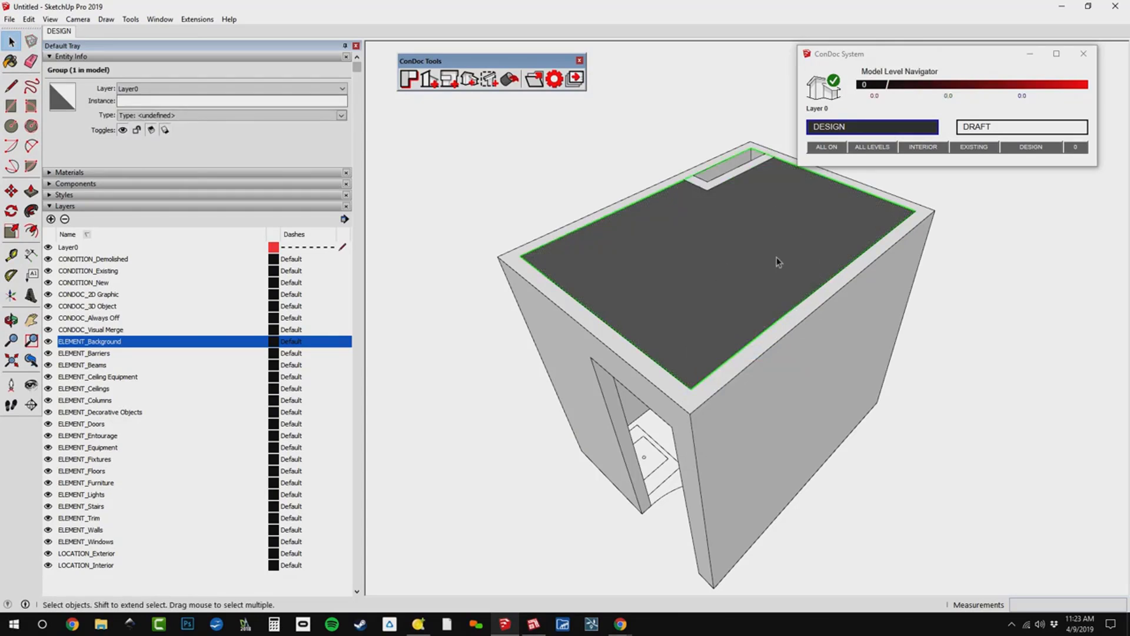
Hide the ELEMENT_Background layer, draw rectangles across the room and doorway at the walls' base, and erase the lines between them to form one floor face.
middle_click_drag(746, 404, 713, 278)
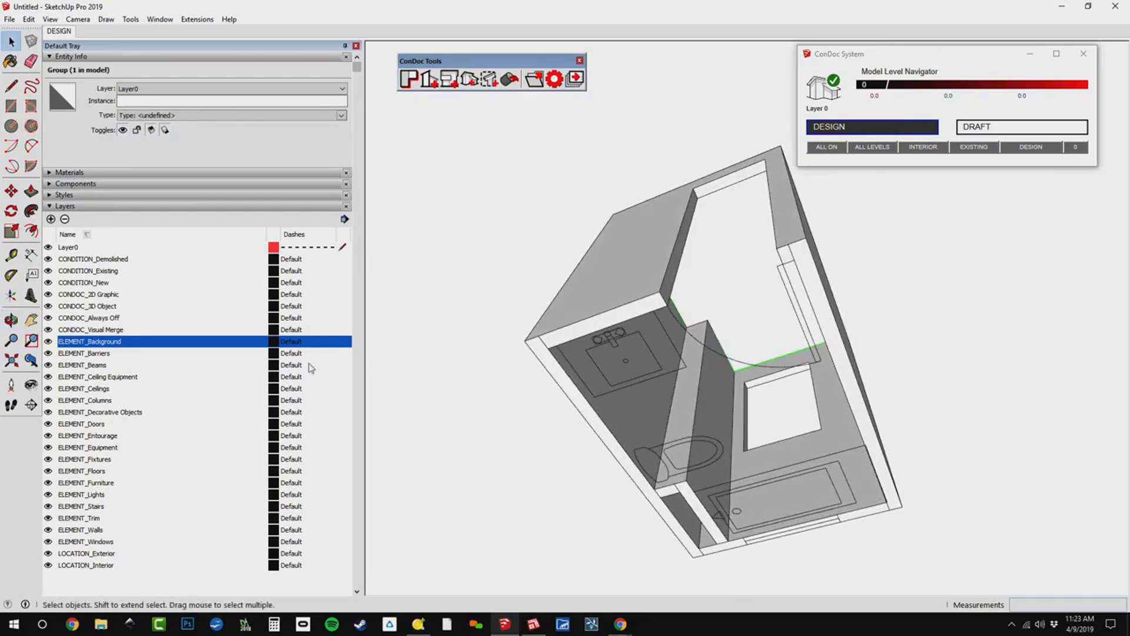
left_click(49, 341)
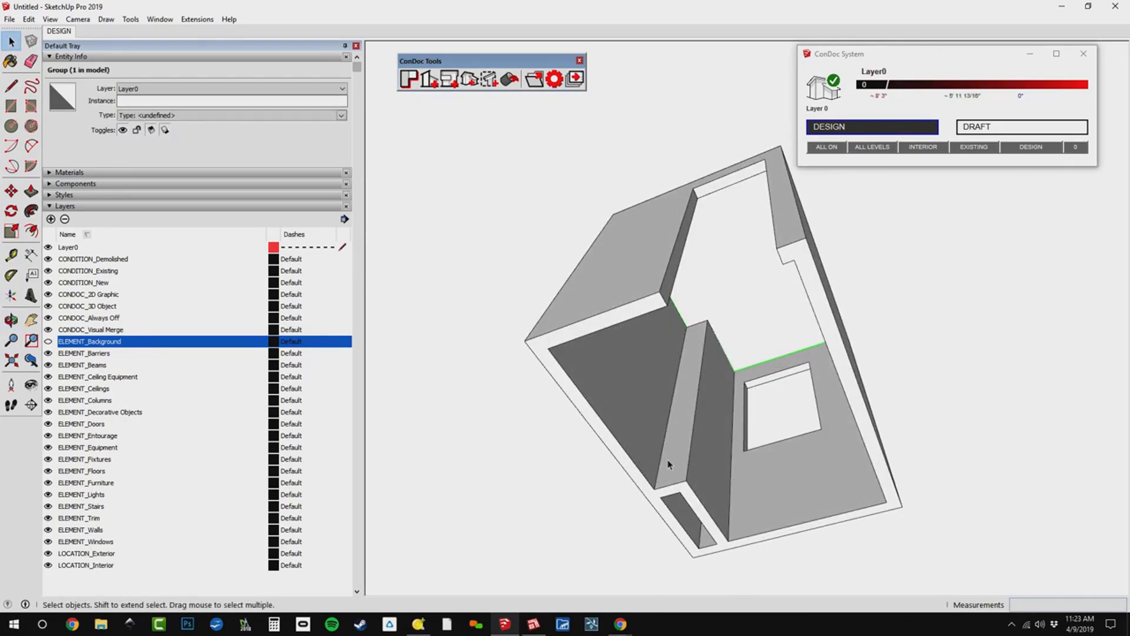
key("r")
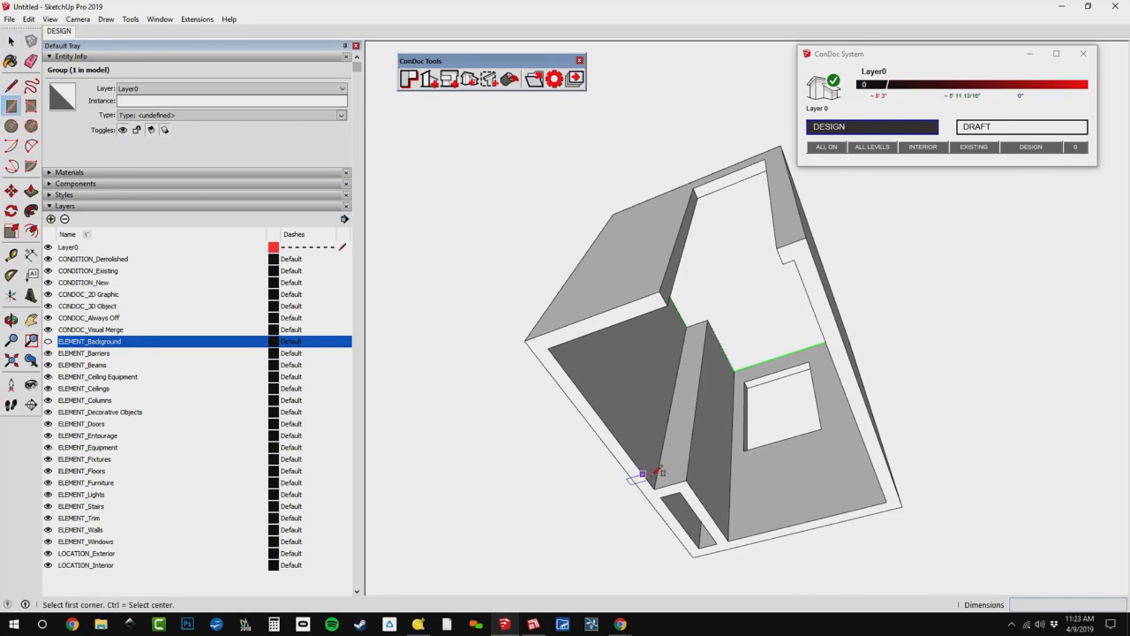
left_click(548, 349)
left_click(683, 482)
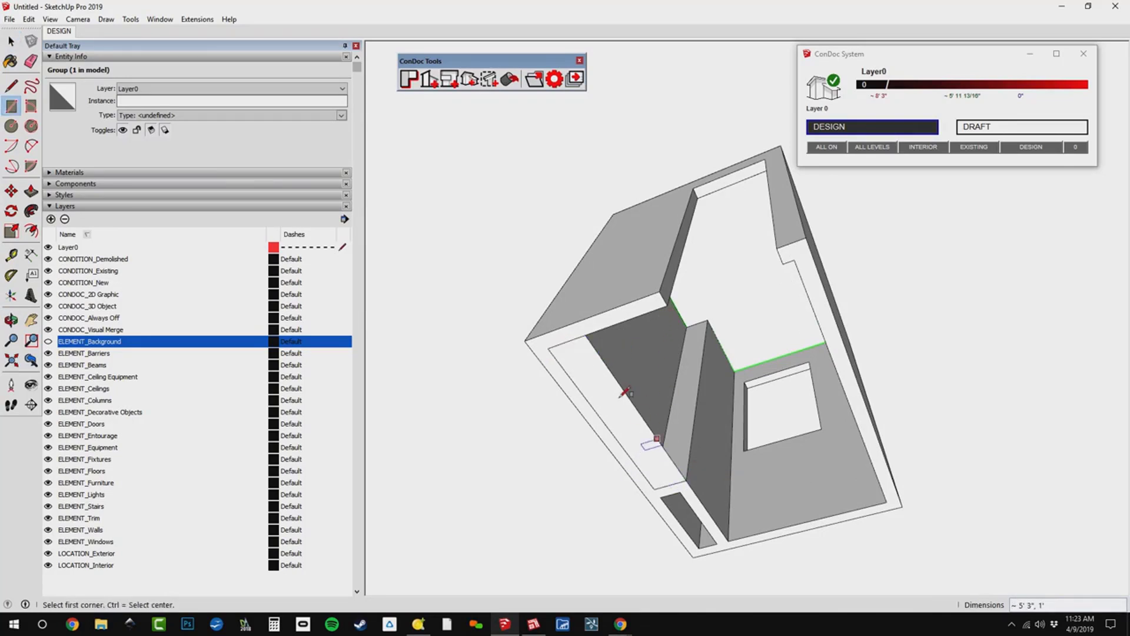
left_click(591, 334)
left_click(888, 501)
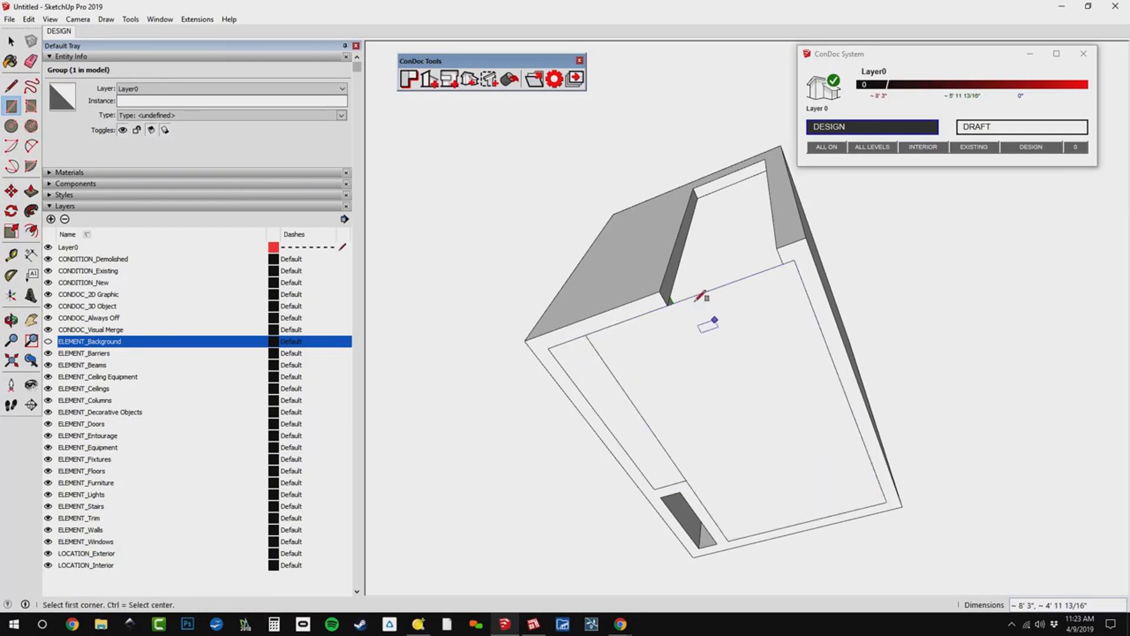
left_click(667, 305)
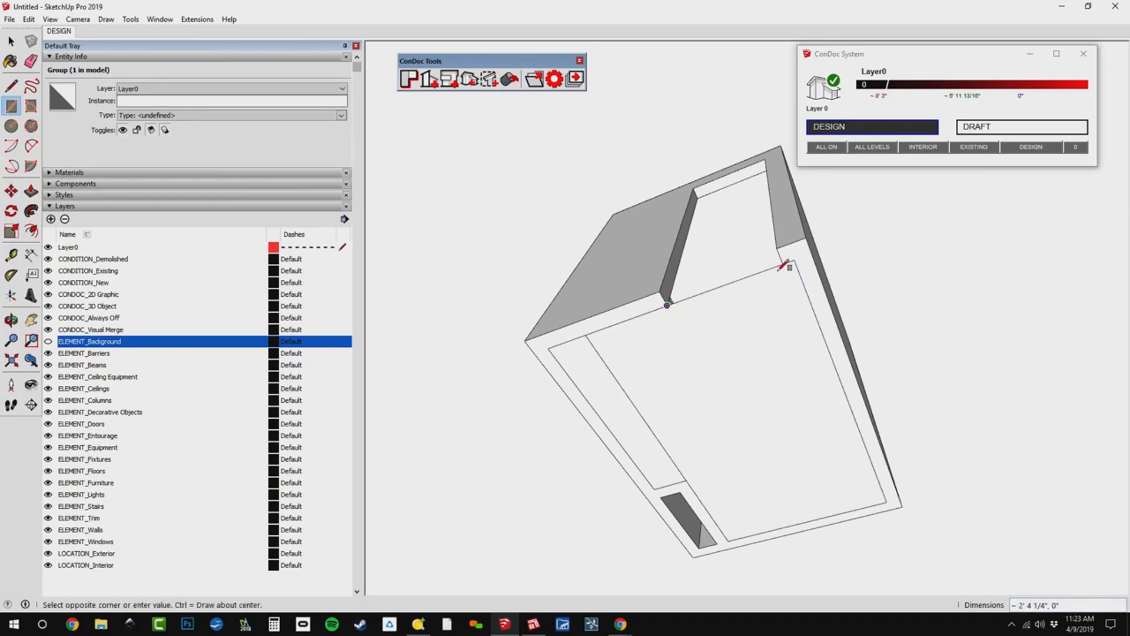
left_click(783, 243)
key("e")
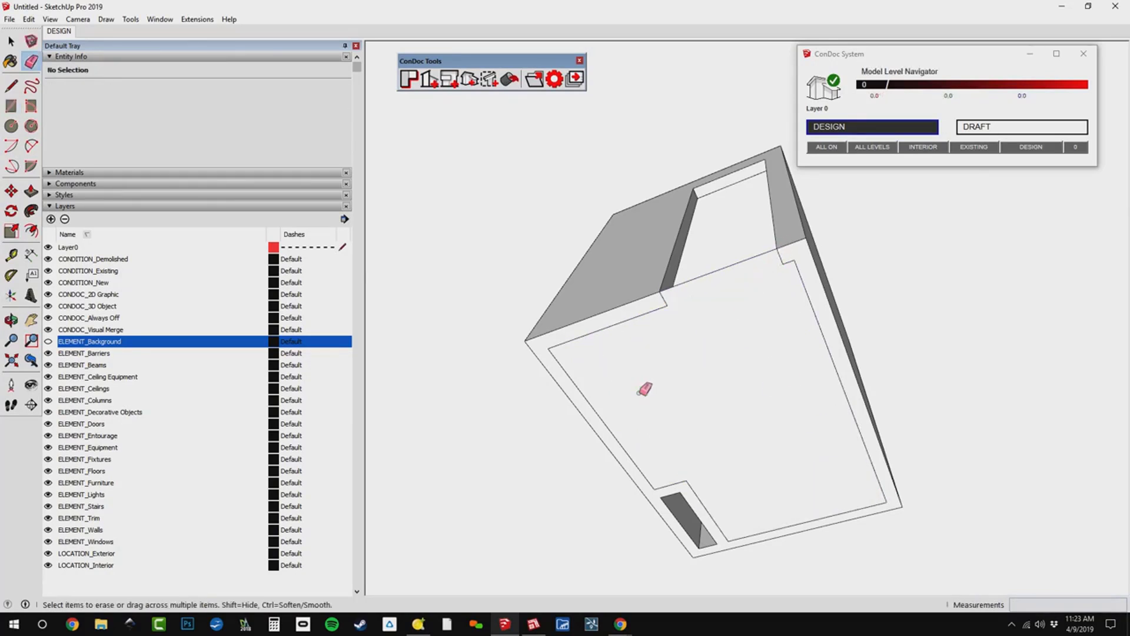
Select the floor face together with its bounding edges and make them a group.
key("space")
double_click(719, 372)
right_click(727, 319)
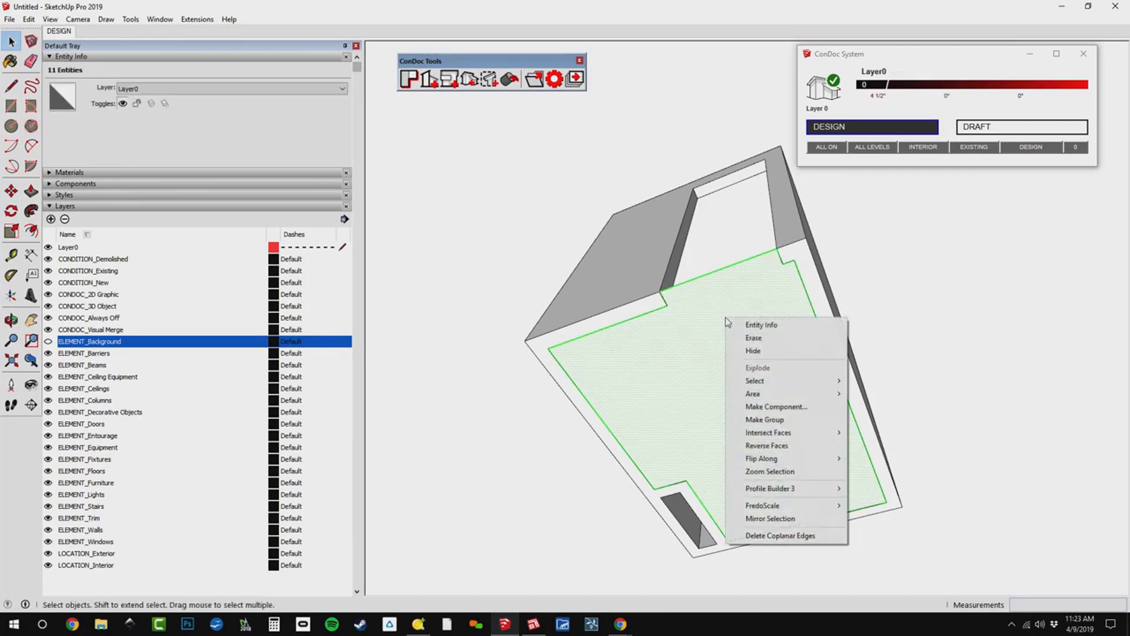
left_click(780, 419)
Show the ELEMENT_Background layer again, reverse the floor face inside its group, and leave the group.
middle_click_drag(783, 421, 836, 430)
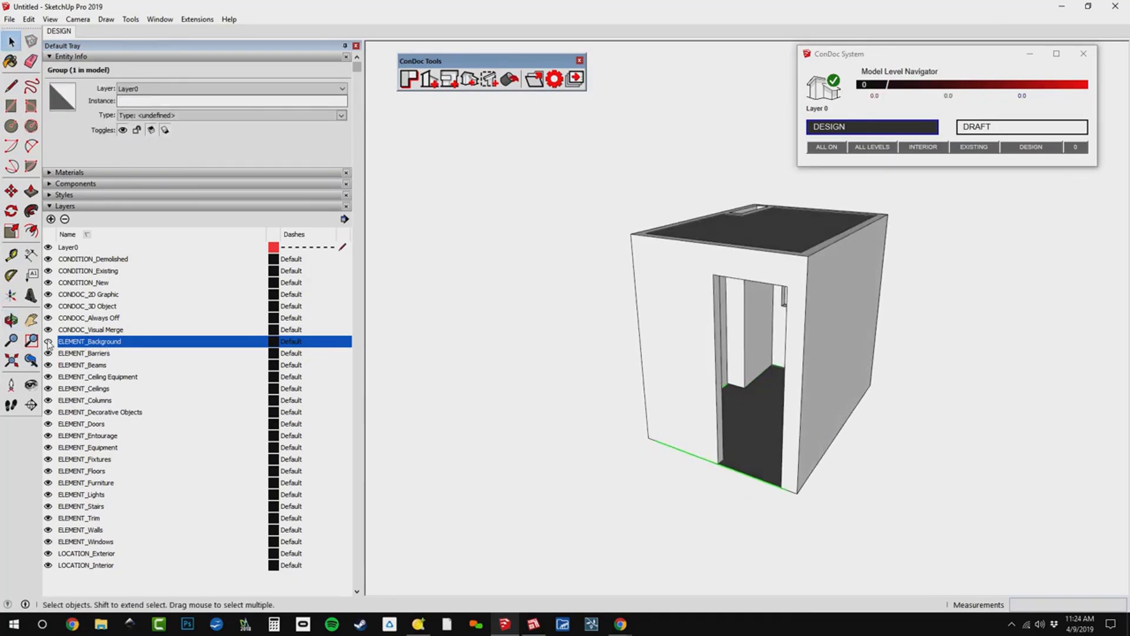
middle_click_drag(773, 290, 783, 308)
scroll(785, 319, "up", 2)
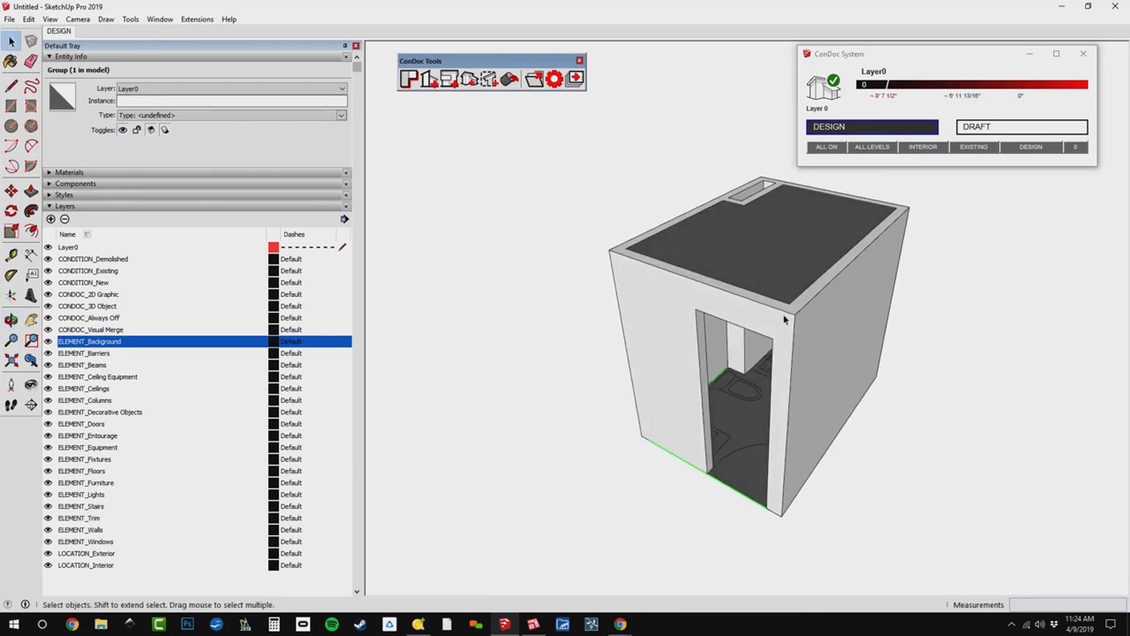
scroll(784, 319, "up", 5)
right_click(731, 416)
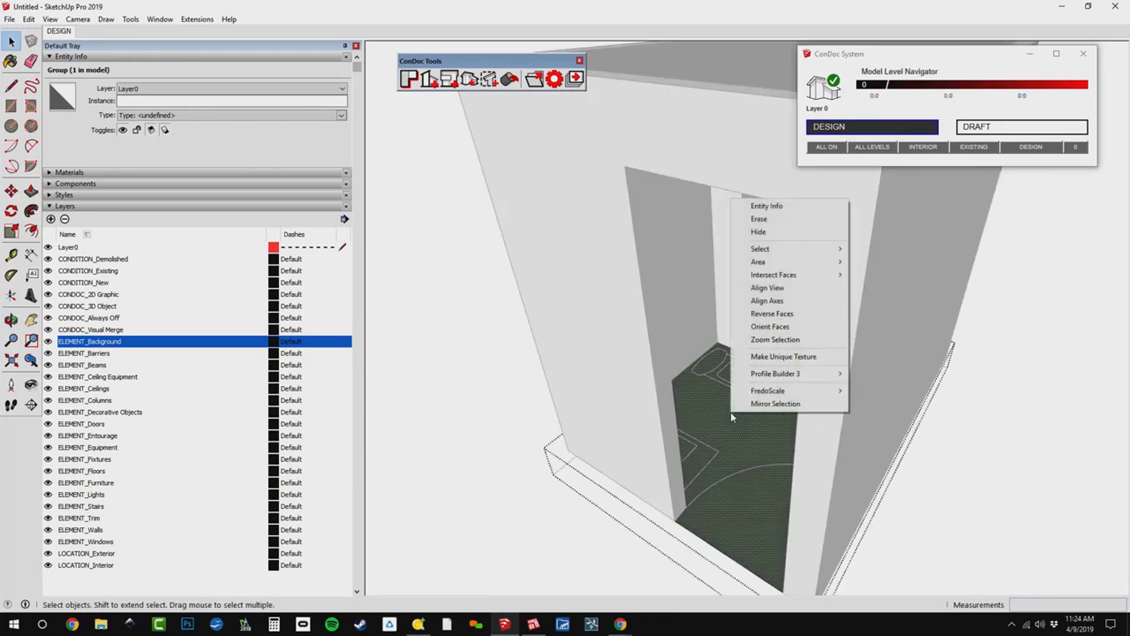
left_click(784, 315)
key("Escape")
Hide the ceiling group so the room's interior can be seen from above.
scroll(784, 393, "down", 3)
middle_click_drag(783, 395, 758, 467)
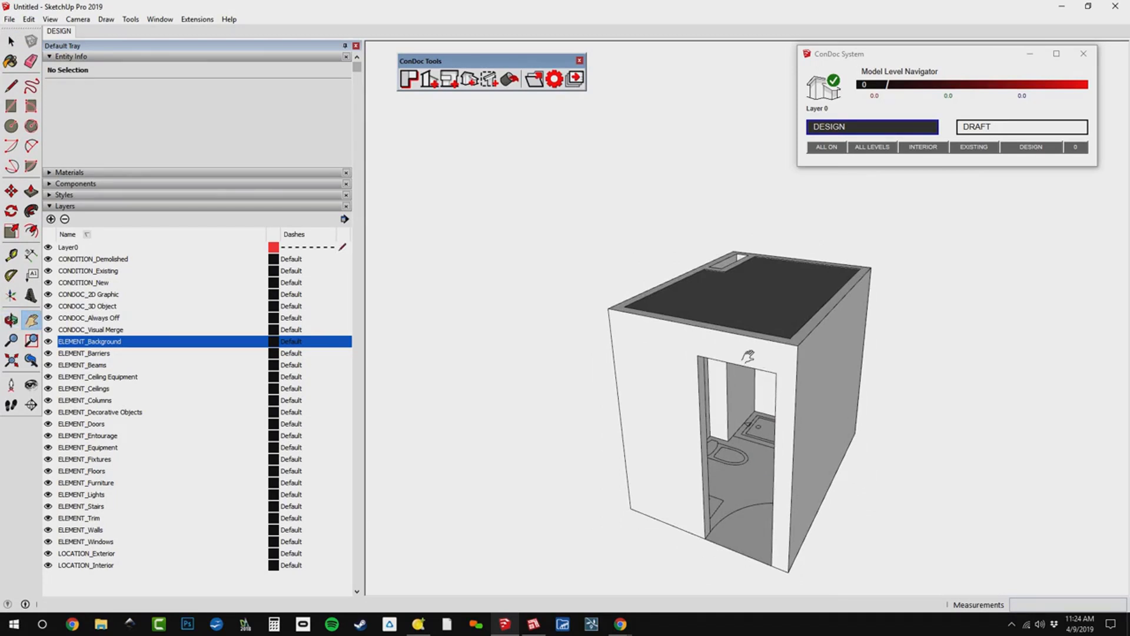
middle_click_drag(741, 386, 718, 312)
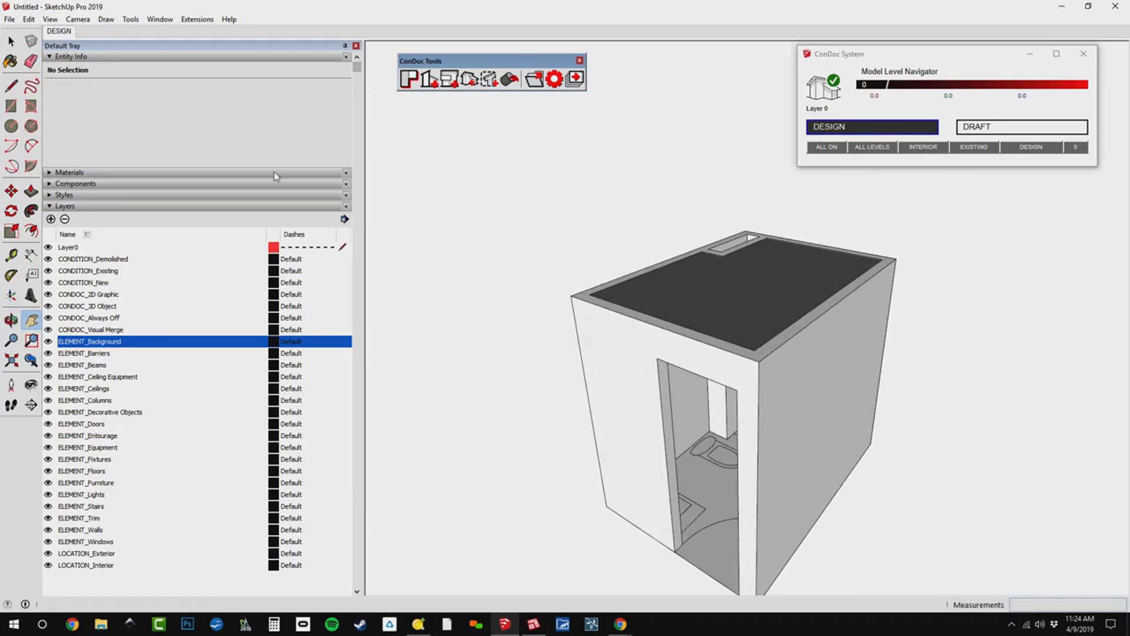
left_click(10, 42)
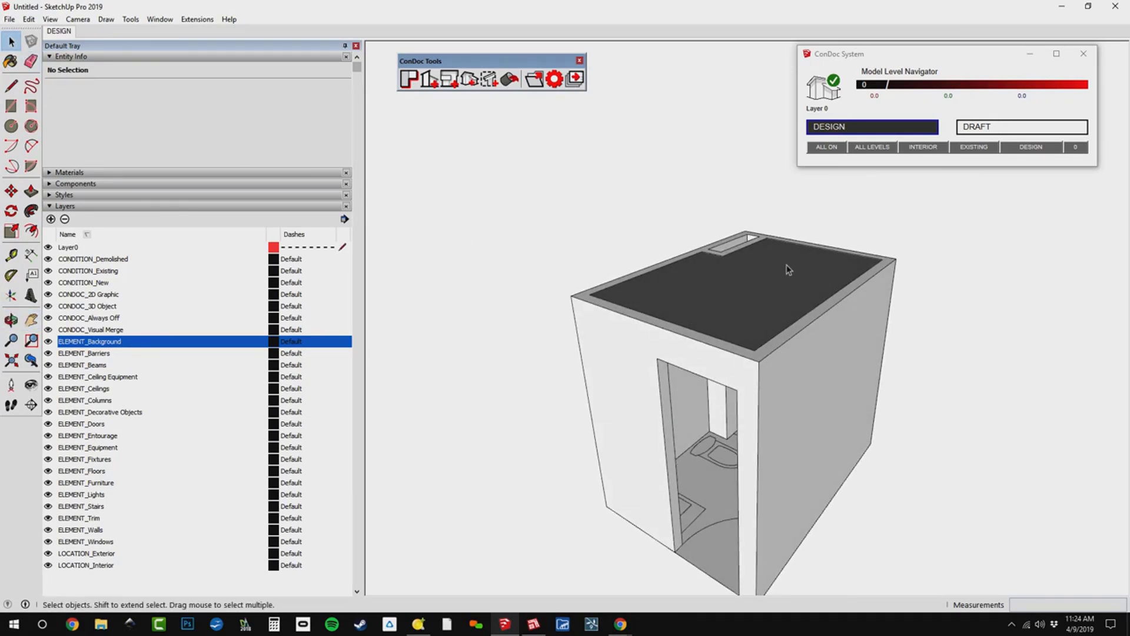
right_click(800, 280)
left_click(814, 286)
mouse_move(813, 331)
middle_mouse_down()
mouse_move(704, 457)
mouse_move(611, 389)
middle_mouse_up()
scroll(612, 392, "up", 4)
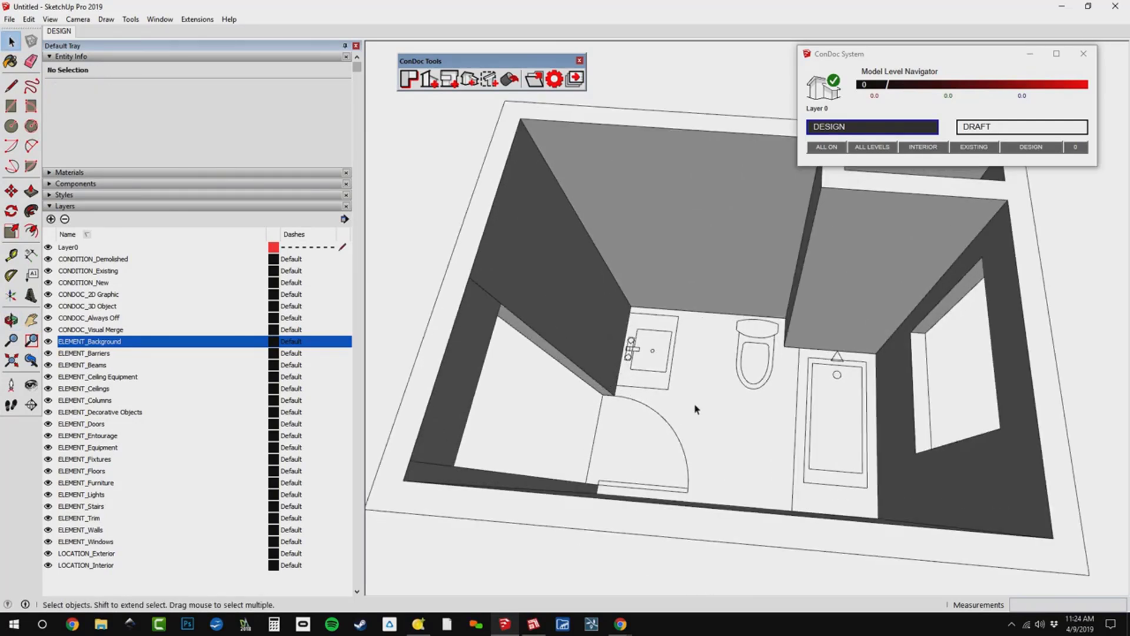
middle_click_drag(815, 387, 695, 325)
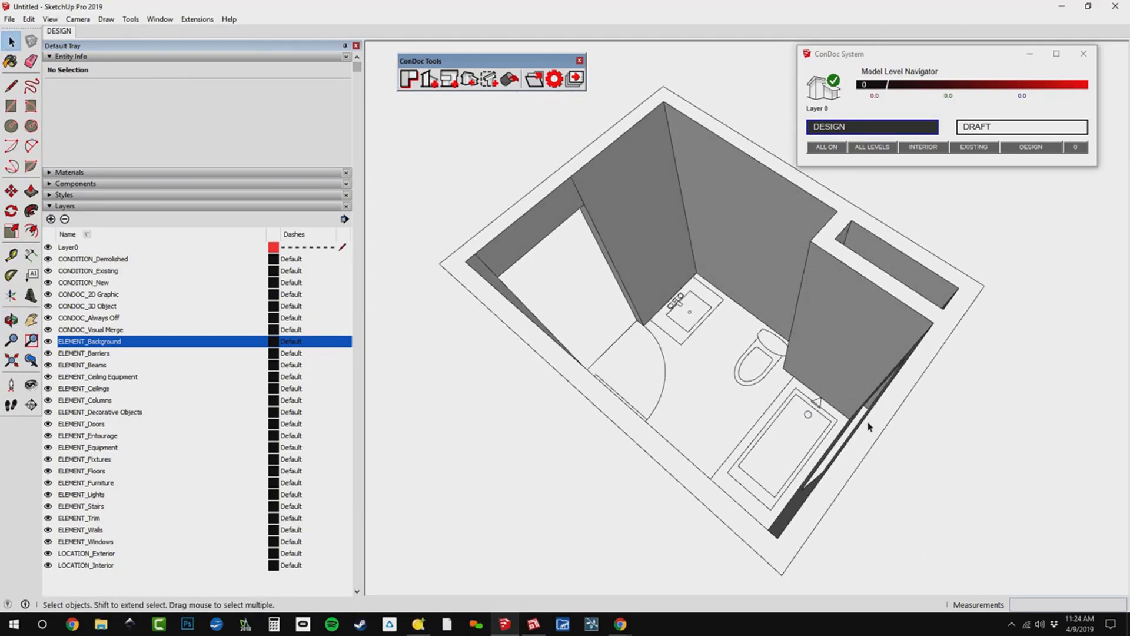
middle_click_drag(864, 402, 808, 354)
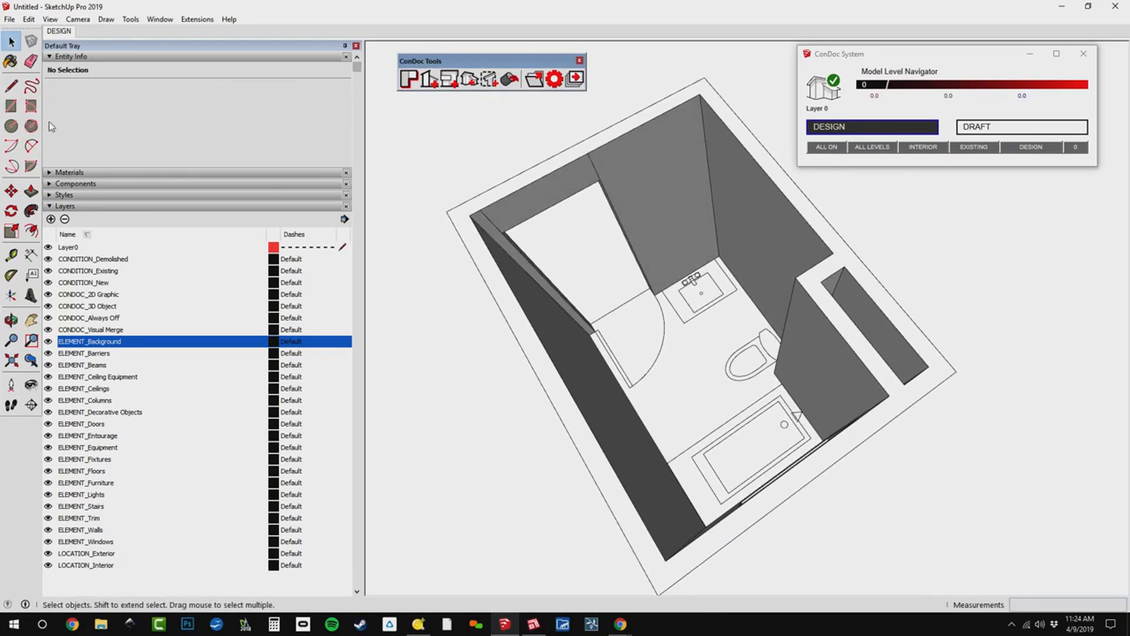
Search the component library for "condoc 4", open the ConDoc 4 collection by Brightman Designs, and browse its models.
left_click(107, 184)
left_click(182, 257)
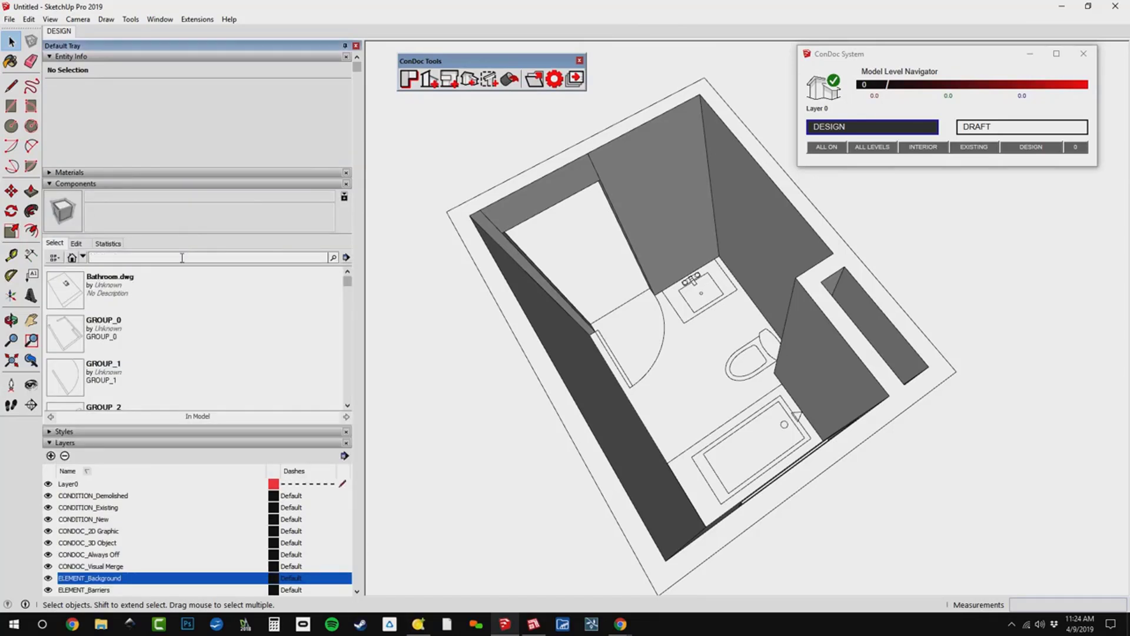
type("condoc 4")
key("Return")
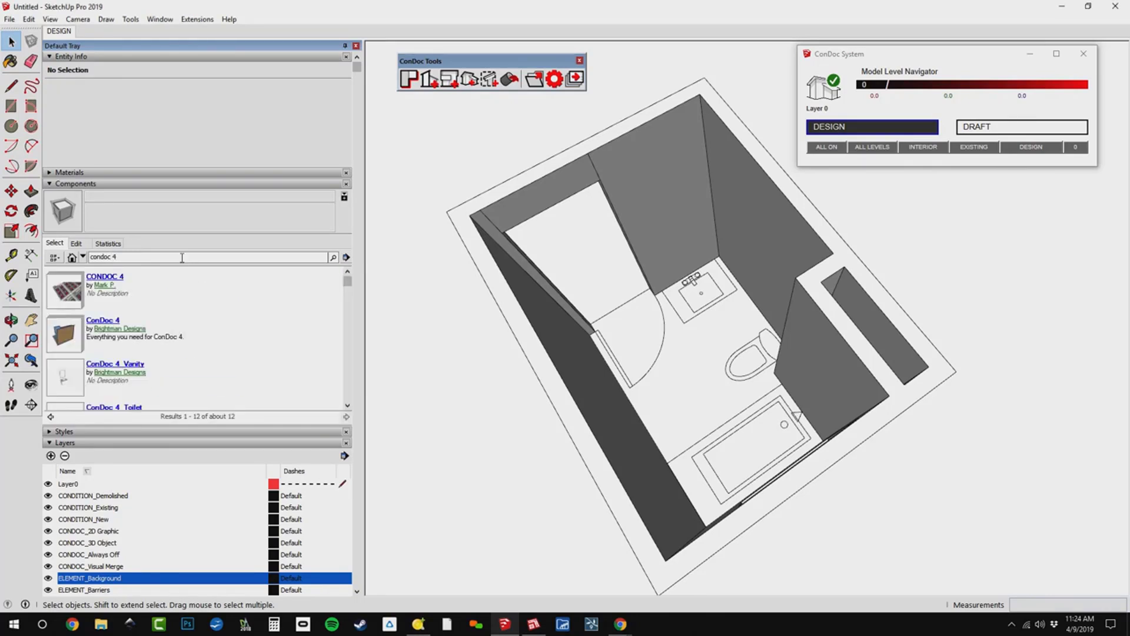
left_click(64, 347)
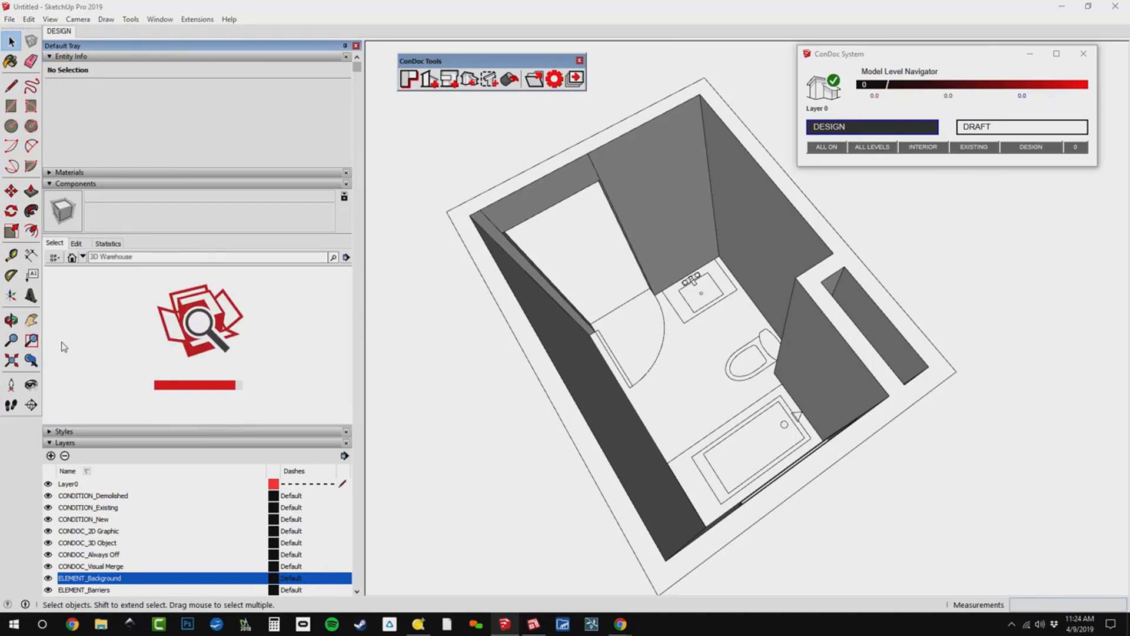
scroll(209, 331, "down", 2)
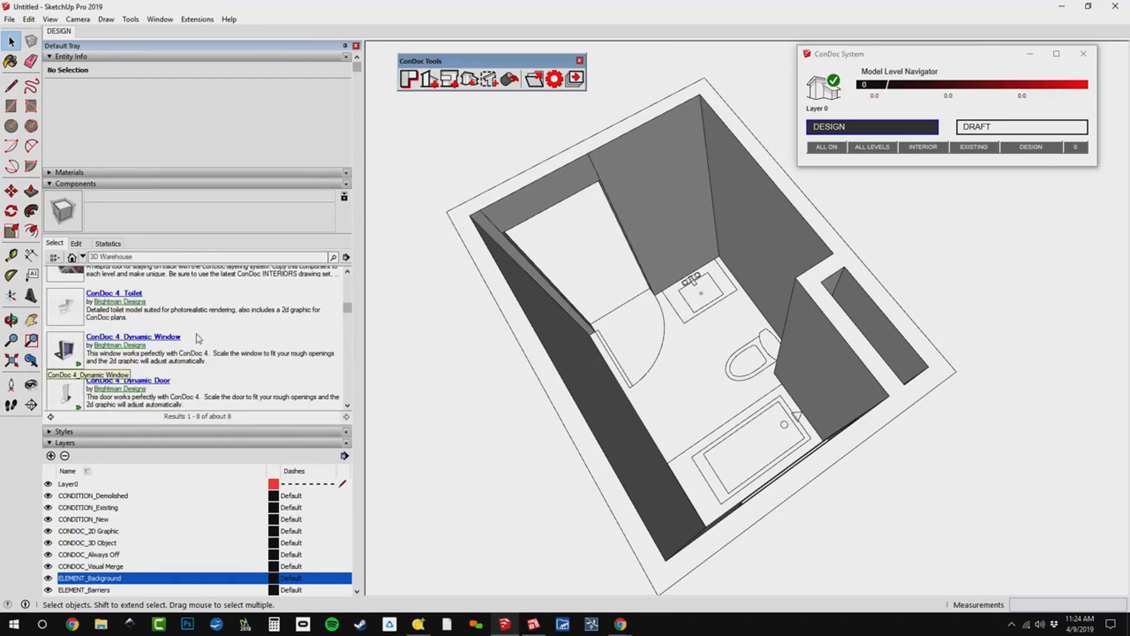
scroll(198, 338, "up", 2)
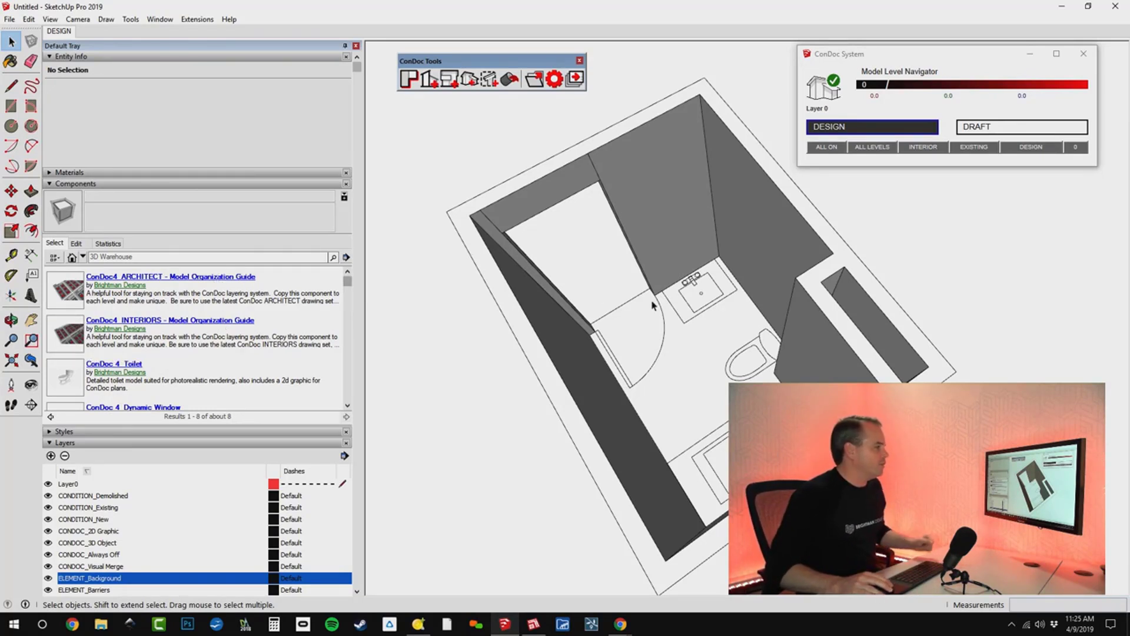
middle_click_drag(653, 304, 629, 246)
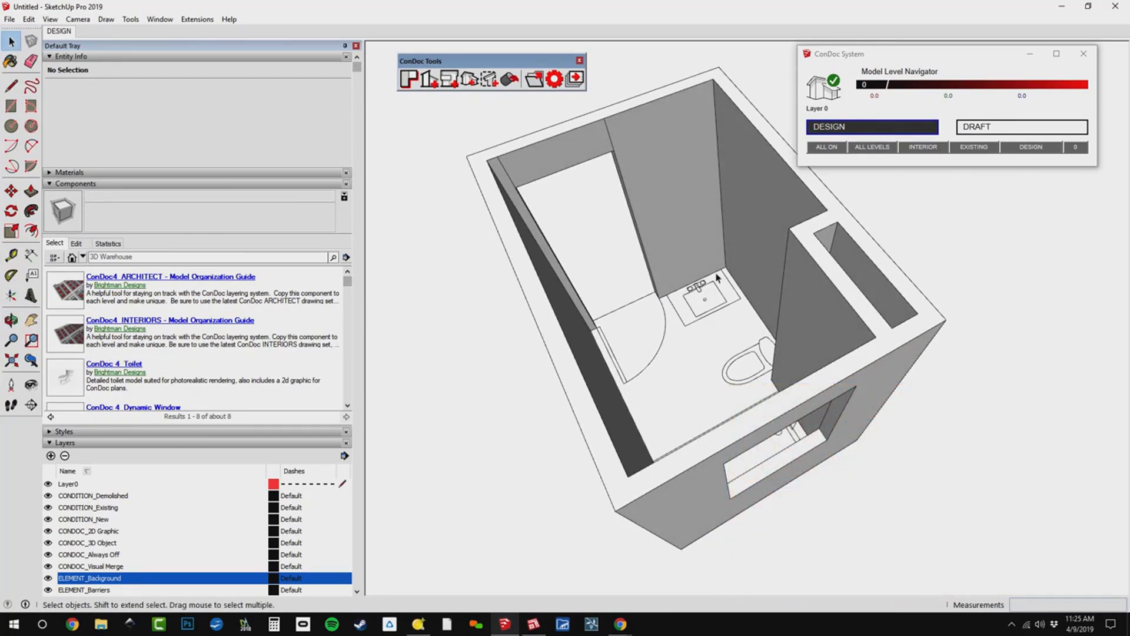
middle_click_drag(719, 272, 789, 294)
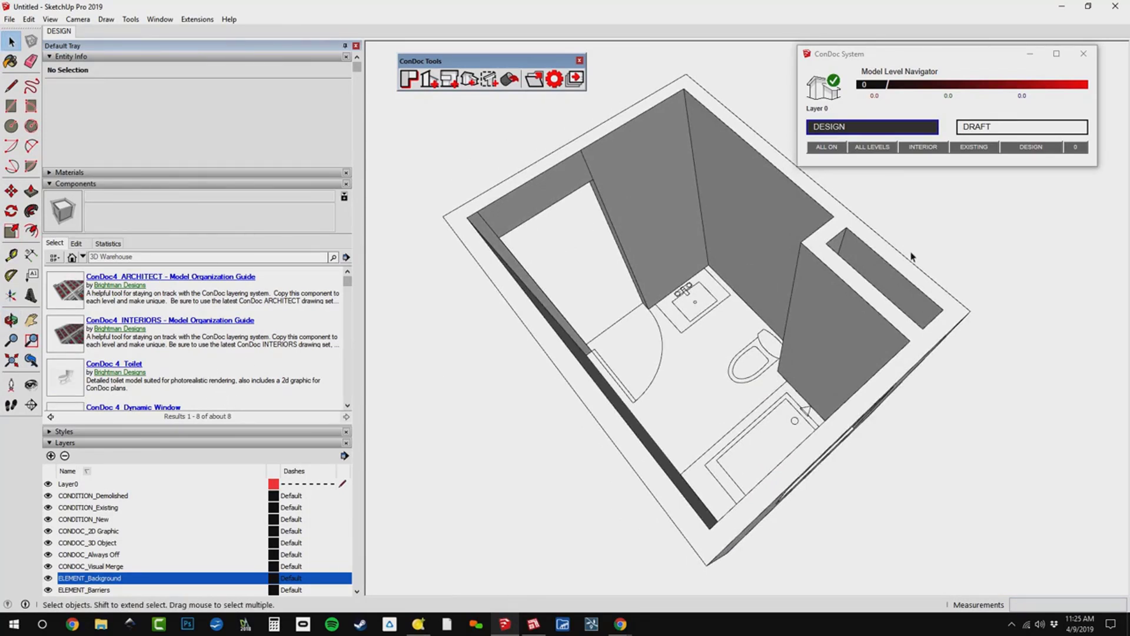
middle_click_drag(912, 258, 817, 294)
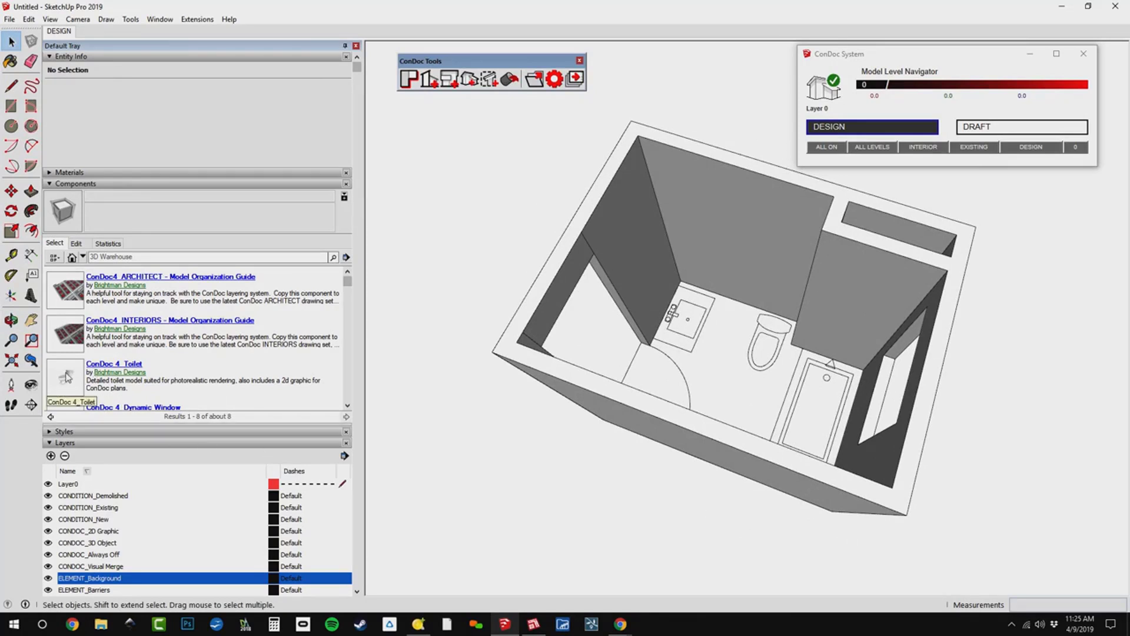
Insert the ConDoc 4_Dynamic Door component on the bathroom floor beside the door opening.
scroll(68, 377, "down", 3)
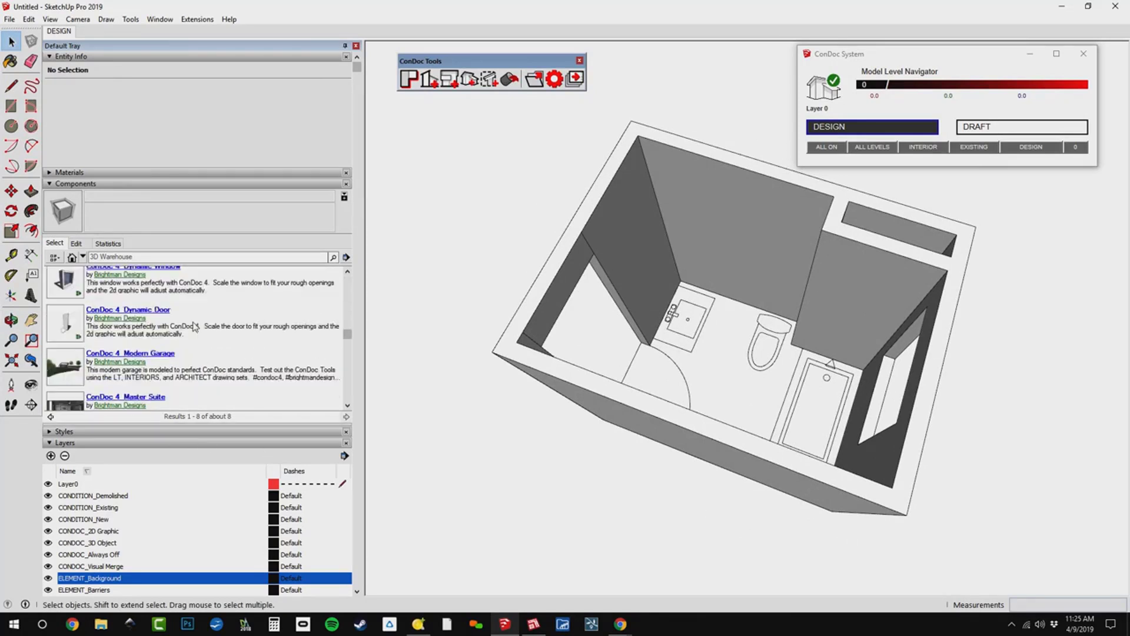
left_click(67, 329)
middle_click_drag(804, 337, 643, 366)
scroll(642, 367, "up", 3)
left_click(641, 366)
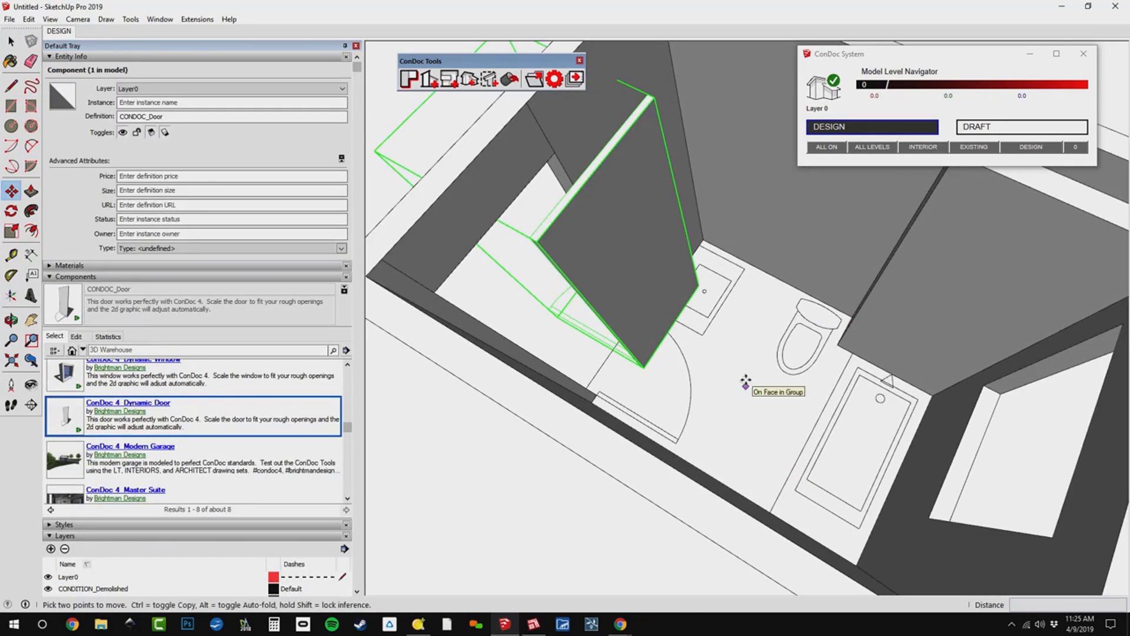
Rotate the door component 180 degrees on the floor plane.
middle_click_drag(803, 360, 724, 352)
key("s")
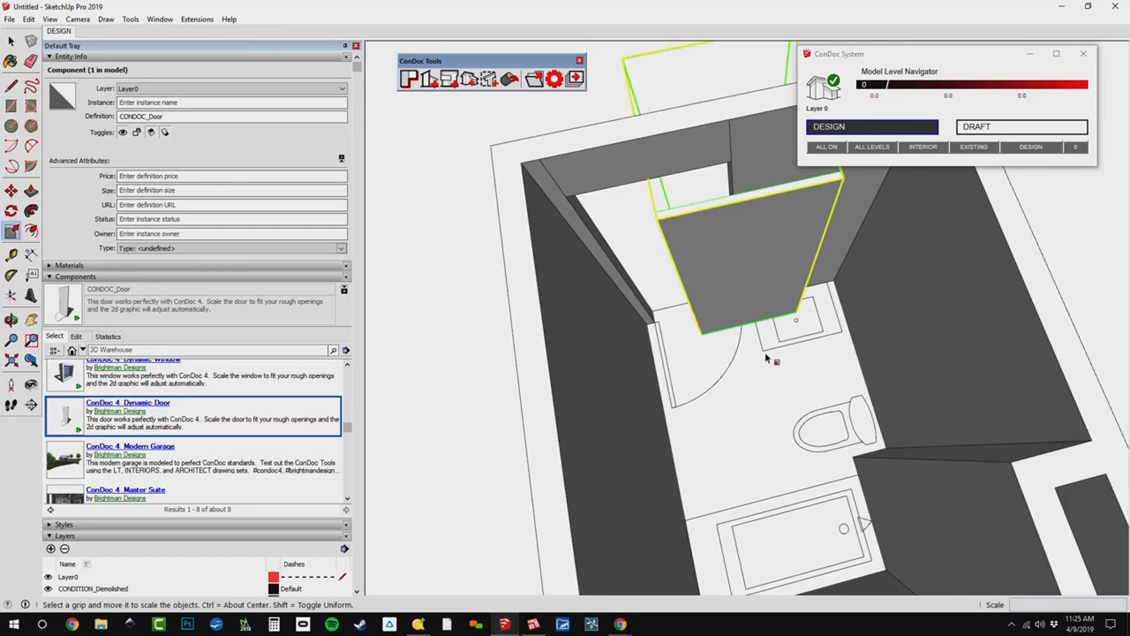
key("q")
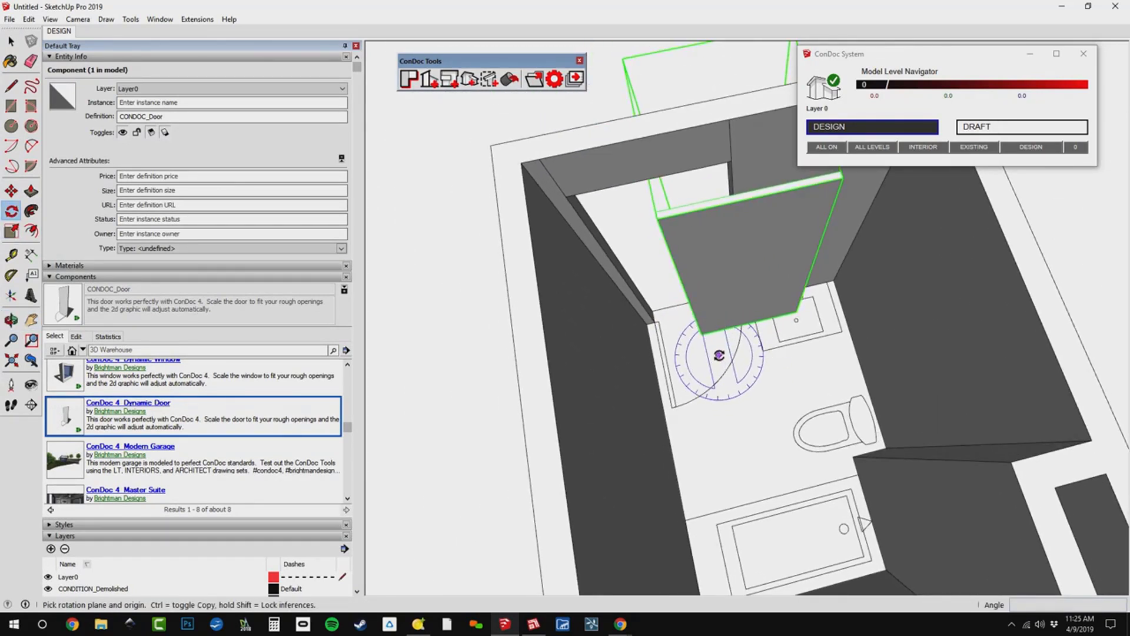
left_click(721, 357)
left_click(765, 372)
left_click(777, 400)
type("18")
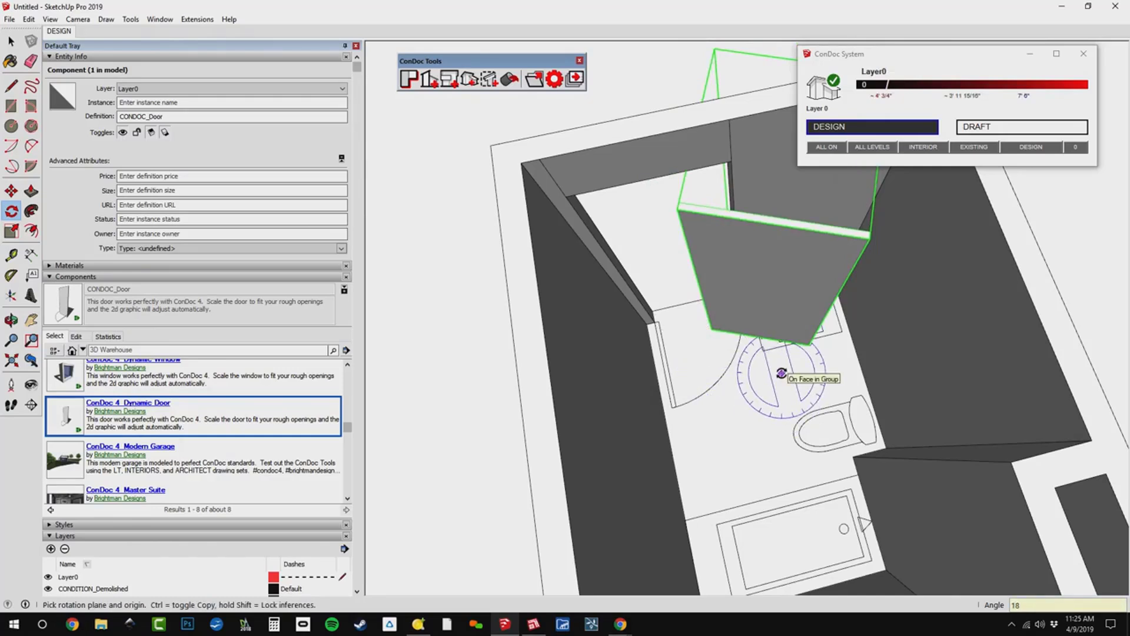
type("0")
key("Return")
Mirror and narrow the door by scaling it along the green axis to about -0.55.
scroll(669, 330, "up", 5)
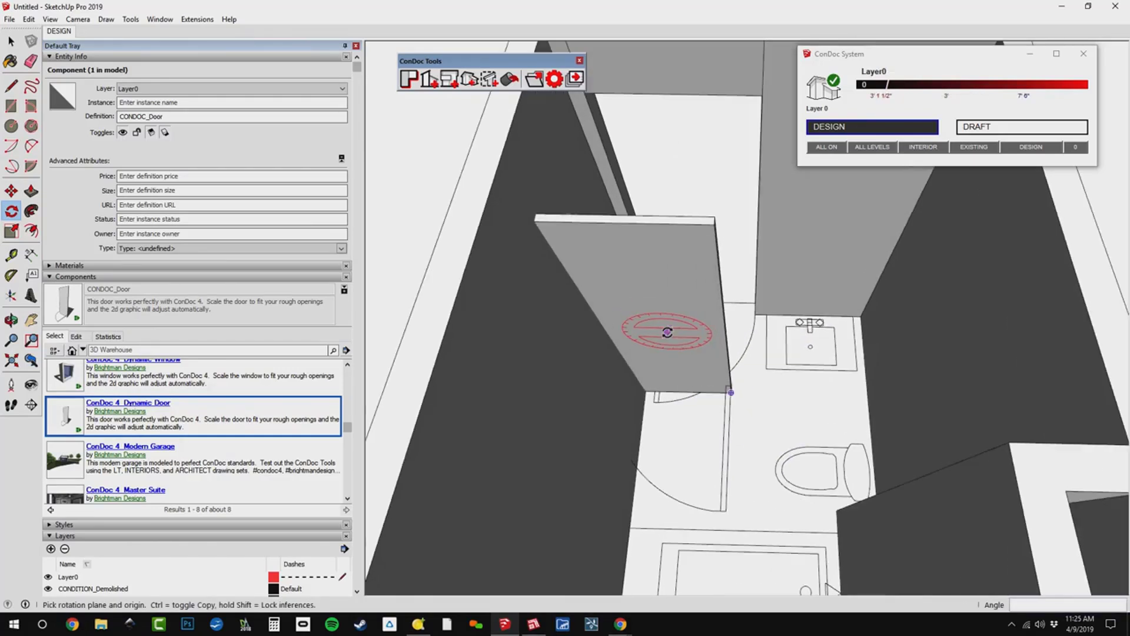
key("s")
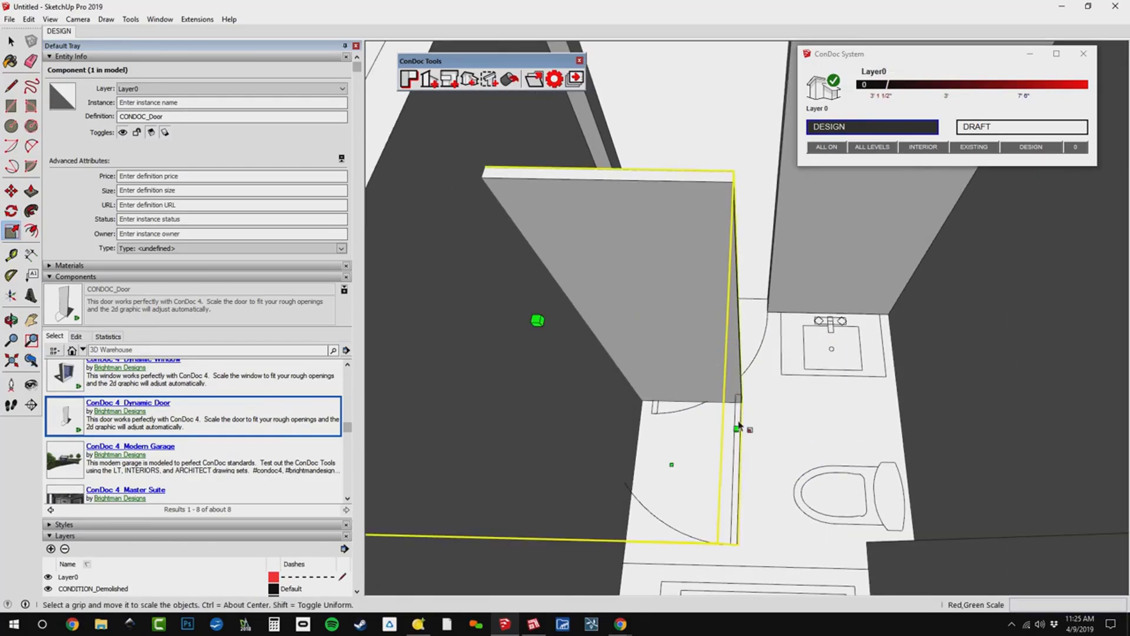
left_click_drag(741, 427, 637, 435)
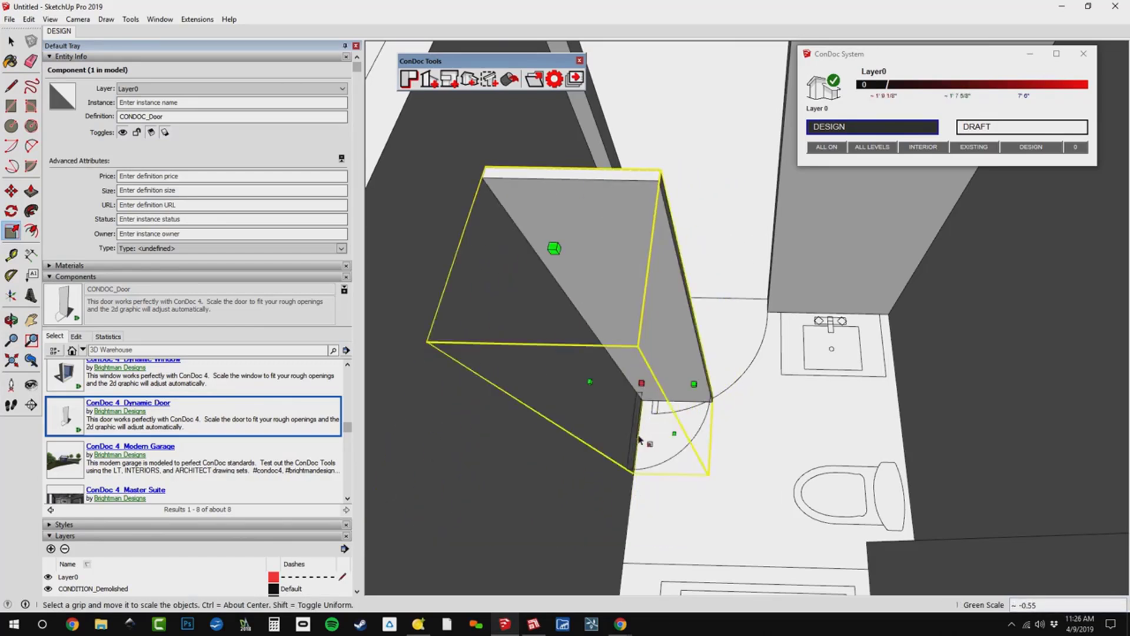
Move the door by its hinge-side bottom corner onto the matching bottom corner of the wall opening.
middle_click_drag(677, 432, 611, 379)
scroll(612, 380, "up", 2)
key("m")
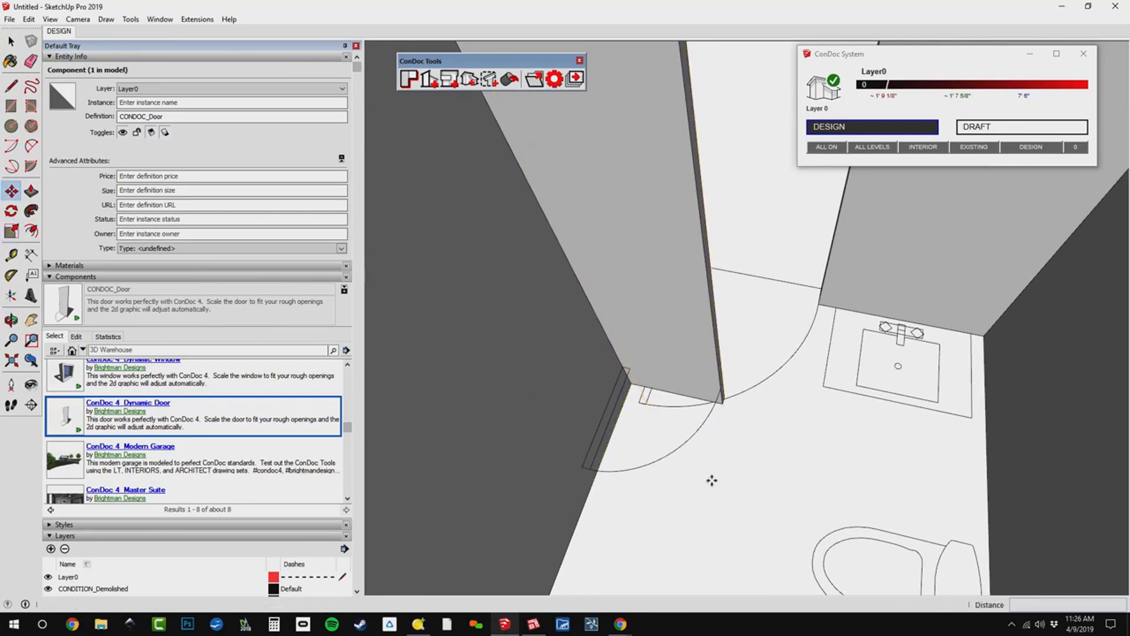
left_click(712, 478)
left_click(774, 394)
scroll(706, 295, "up", 3)
middle_click_drag(705, 295, 651, 287, "shift")
left_click(679, 334)
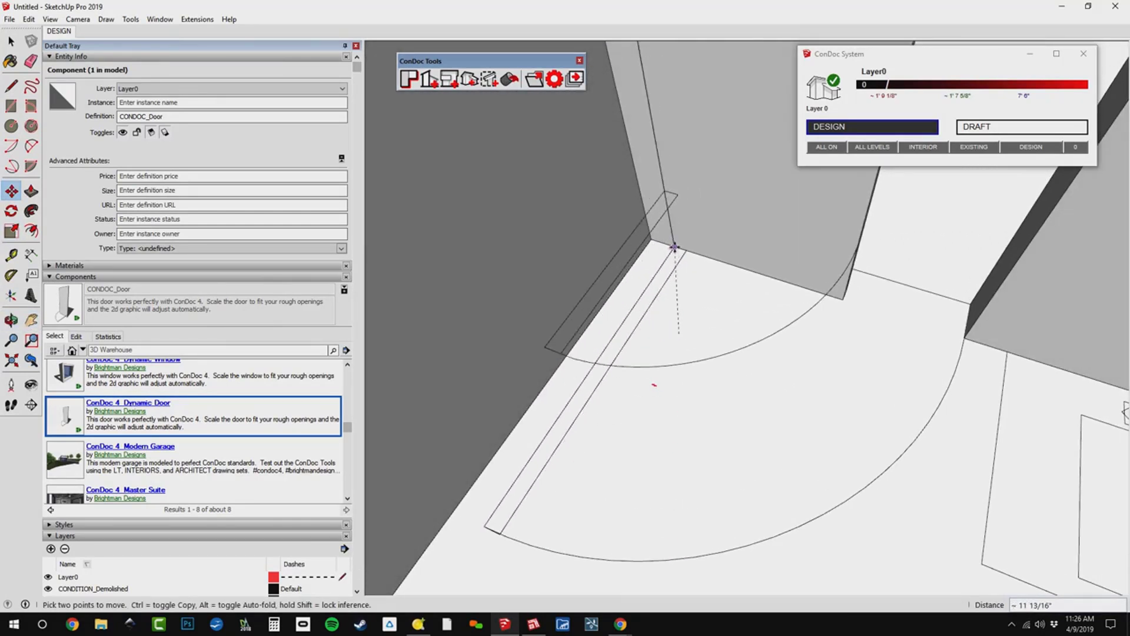
left_click(674, 246)
Scale the door along the green axis by about 1.63 so it reaches the far side of the opening.
scroll(737, 344, "down", 3)
middle_click_drag(738, 344, 750, 450, "shift")
middle_click_drag(750, 450, 743, 437, "shift")
scroll(761, 419, "down", 2)
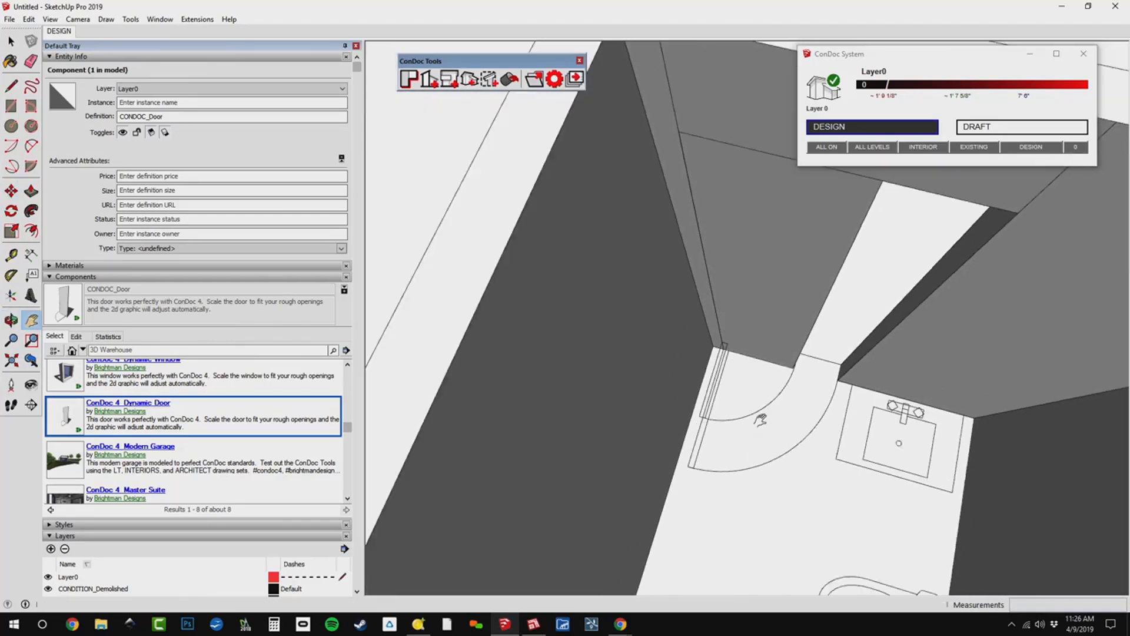
key("s")
left_click(798, 376)
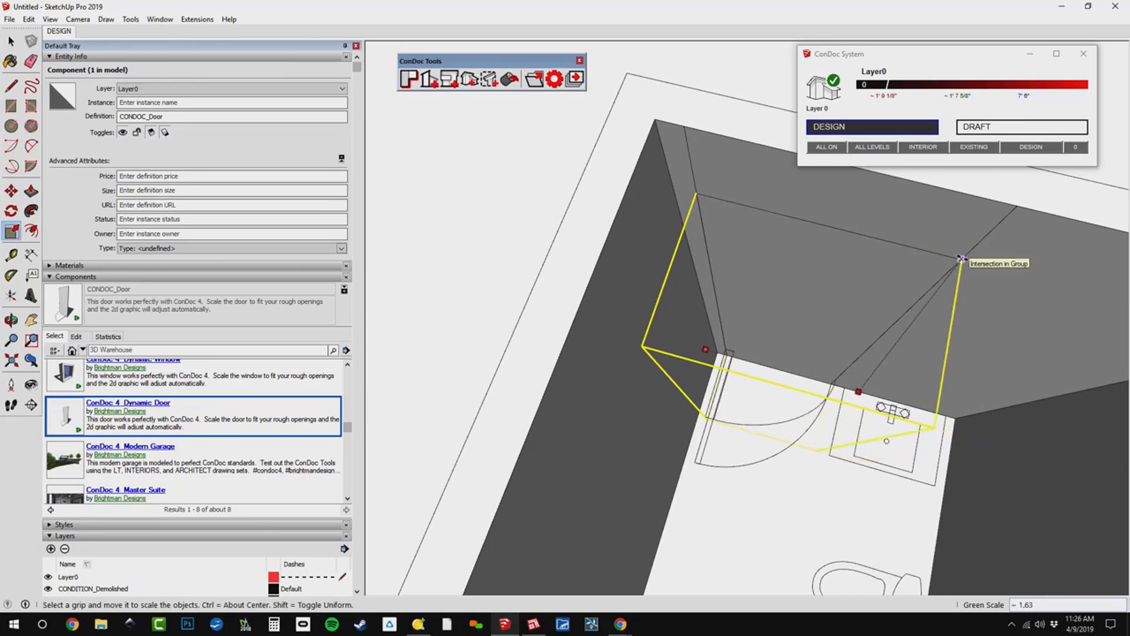
left_click(961, 258)
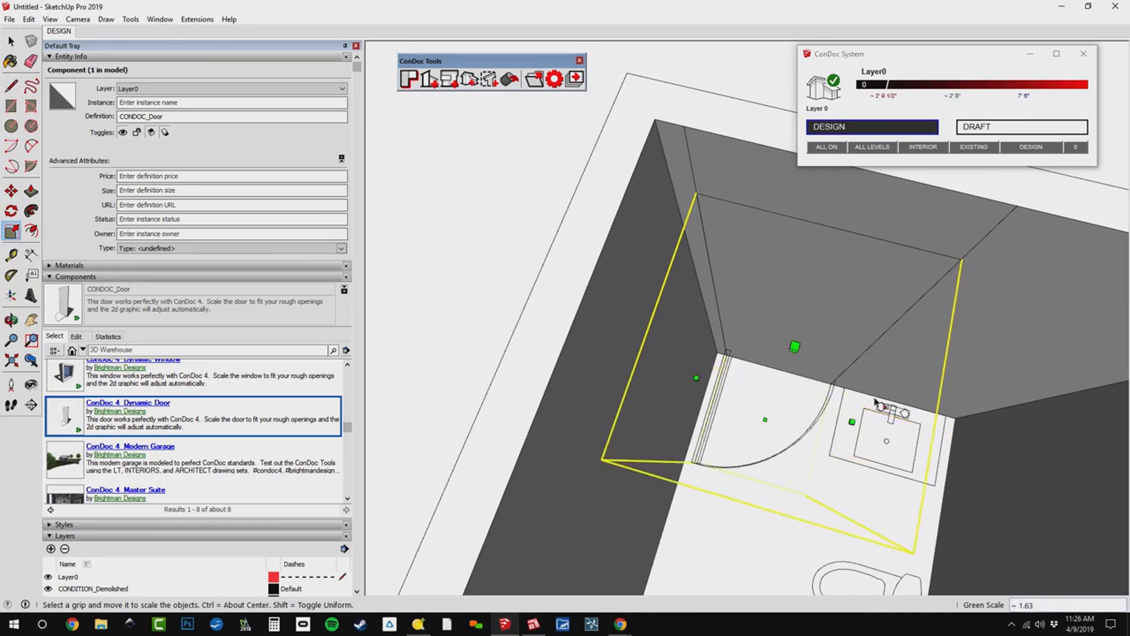
Insert the ConDoc 4_Dynamic Window component at the sill of the window opening, outside the room.
middle_click_drag(877, 405, 542, 306)
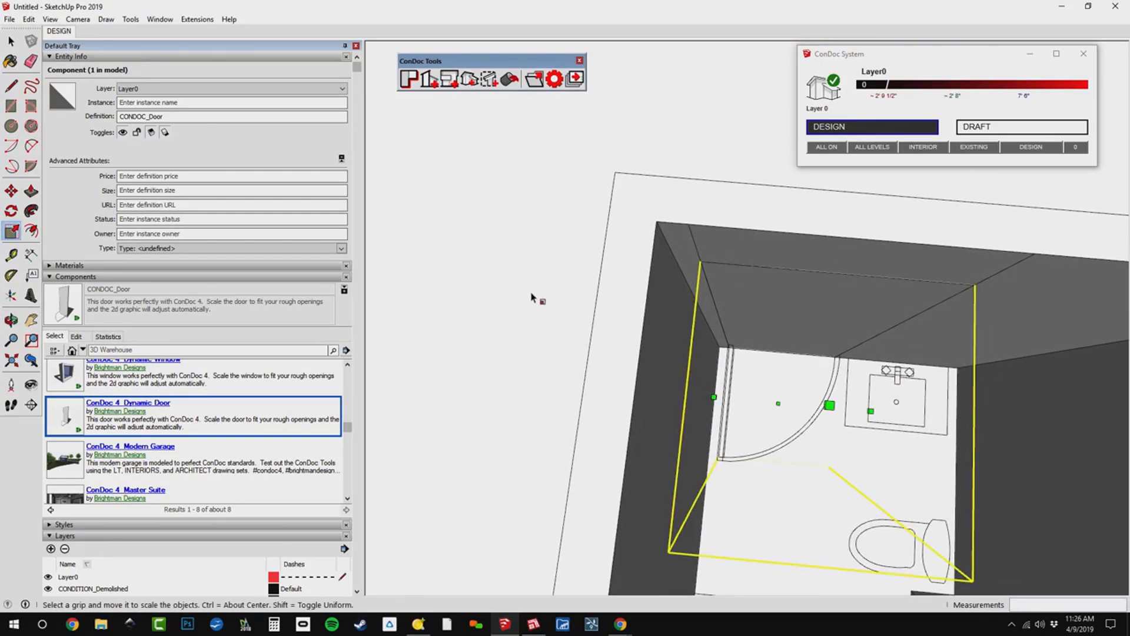
scroll(536, 298, "down", 3)
key("h")
left_click_drag(721, 357, 750, 286)
middle_click_drag(748, 388, 764, 292)
scroll(765, 294, "down", 3)
middle_click_drag(757, 355, 758, 263)
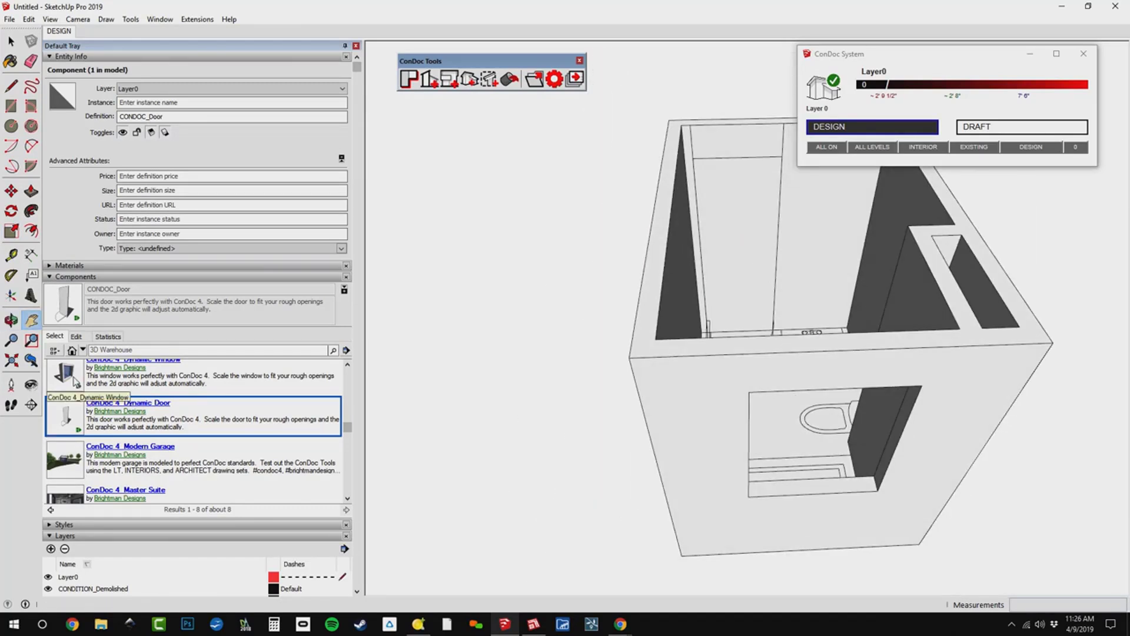
scroll(75, 386, "up", 2)
left_click(65, 443)
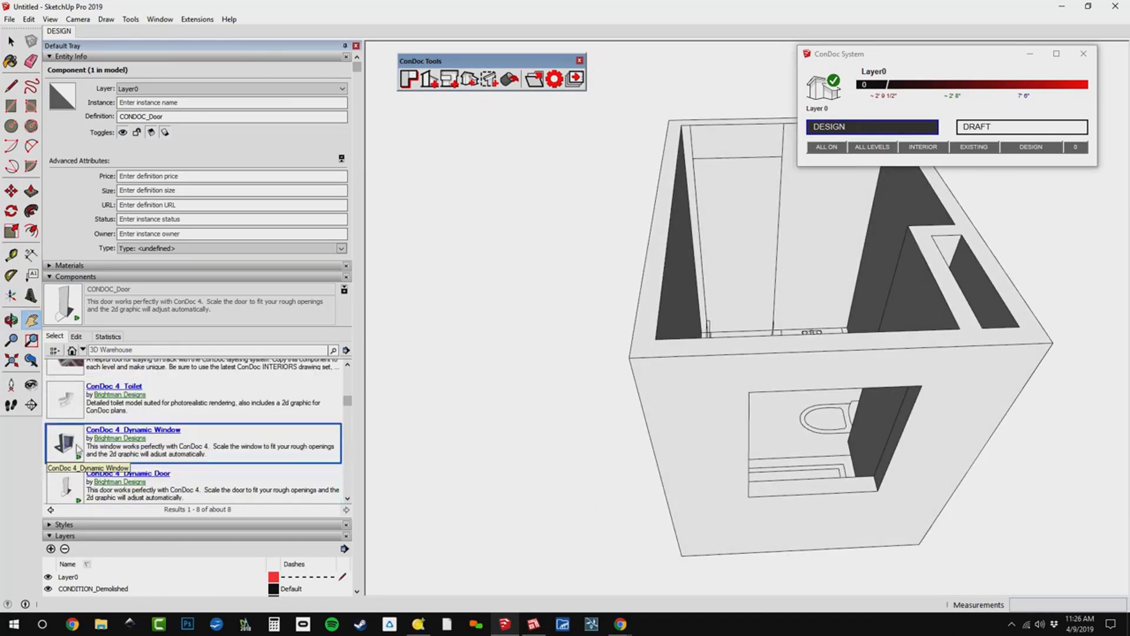
left_click(772, 471)
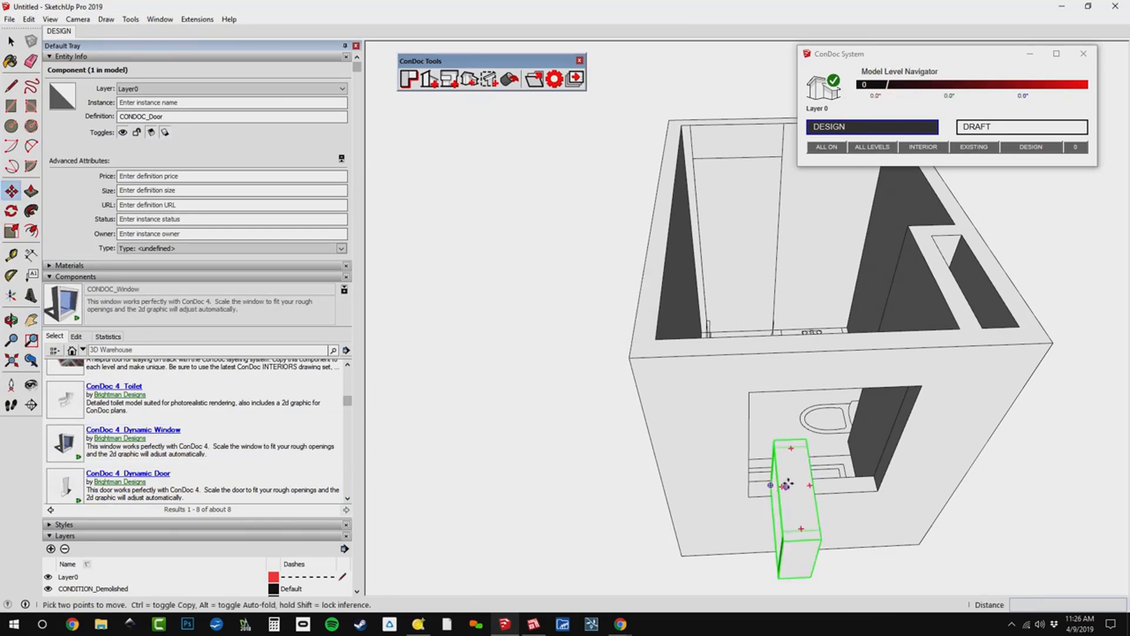
Rotate the window component 90 degrees on the horizontal plane to align it with the wall.
key("q")
left_click(795, 472)
left_click(799, 497)
left_click(827, 500)
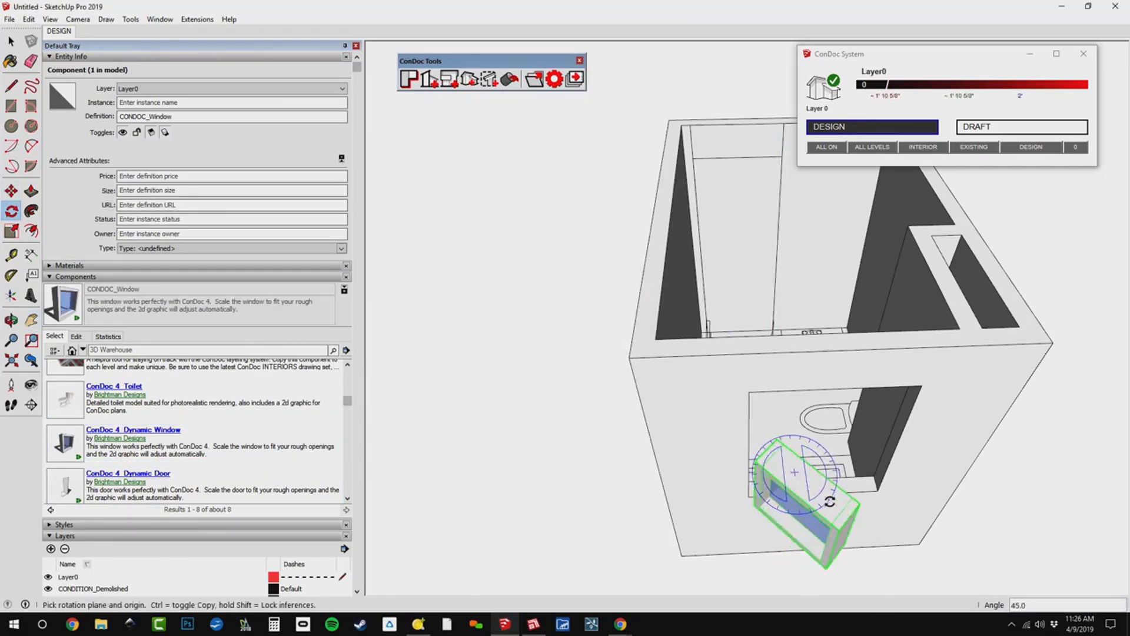
type("90")
key("Return")
Move the window by its outer bottom corner onto the matching bottom corner of the wall opening.
scroll(789, 537, "up", 3)
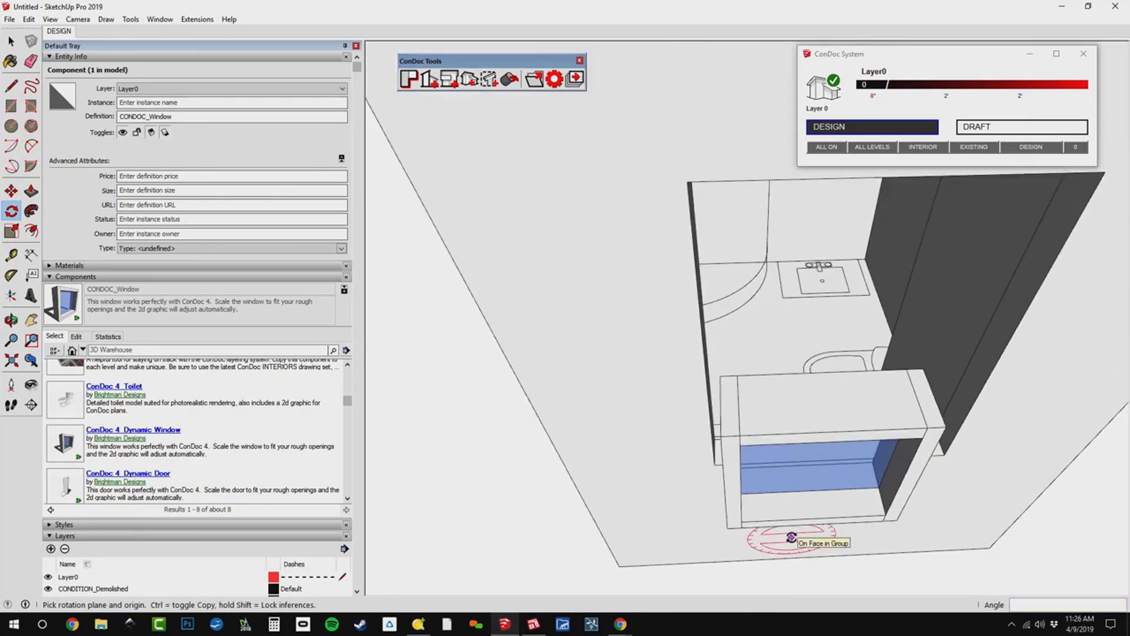
key("m")
left_click(728, 528)
left_click(714, 462)
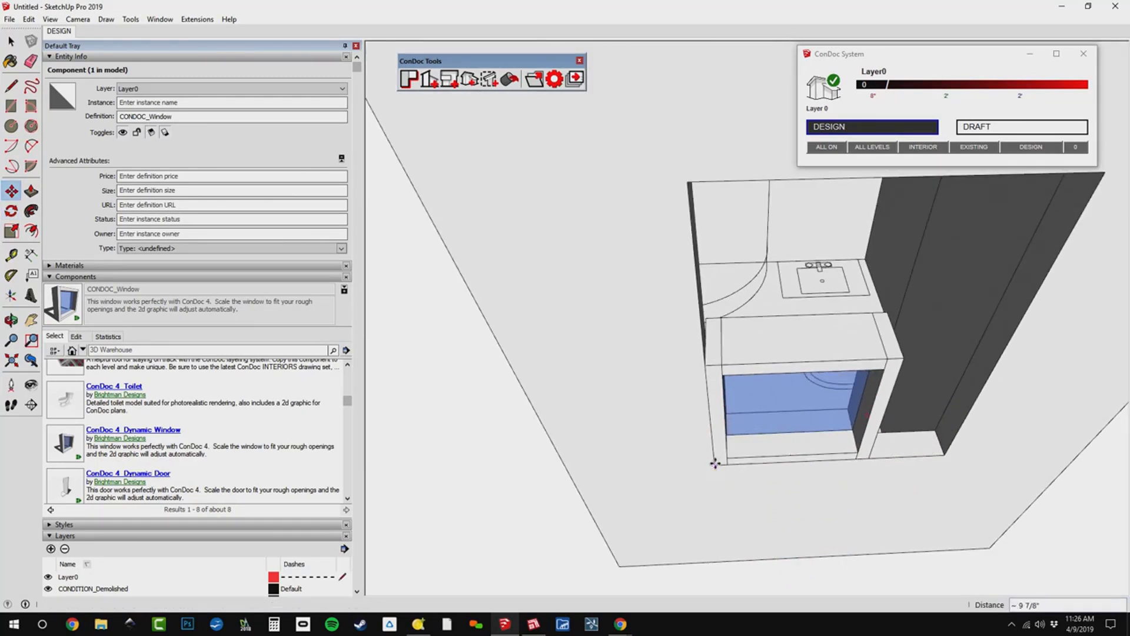
Scale the window to fit the opening: about 1.50 in width, 2.00 in height and about 0.56 in depth to match the wall.
key("s")
left_click(849, 416)
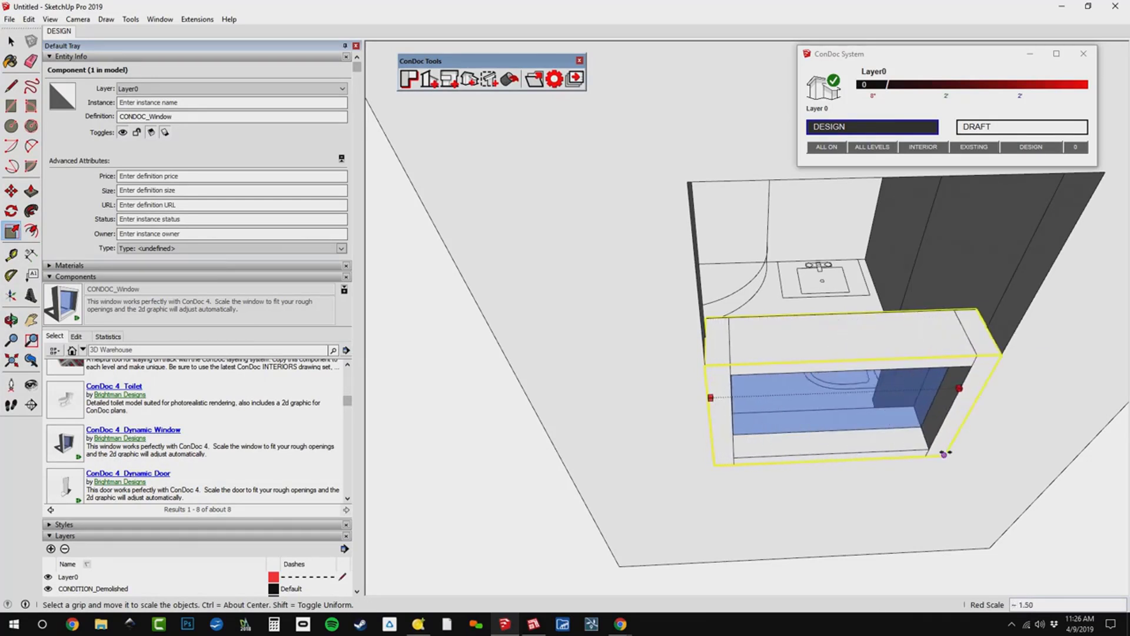
left_click(944, 457)
left_click(848, 336)
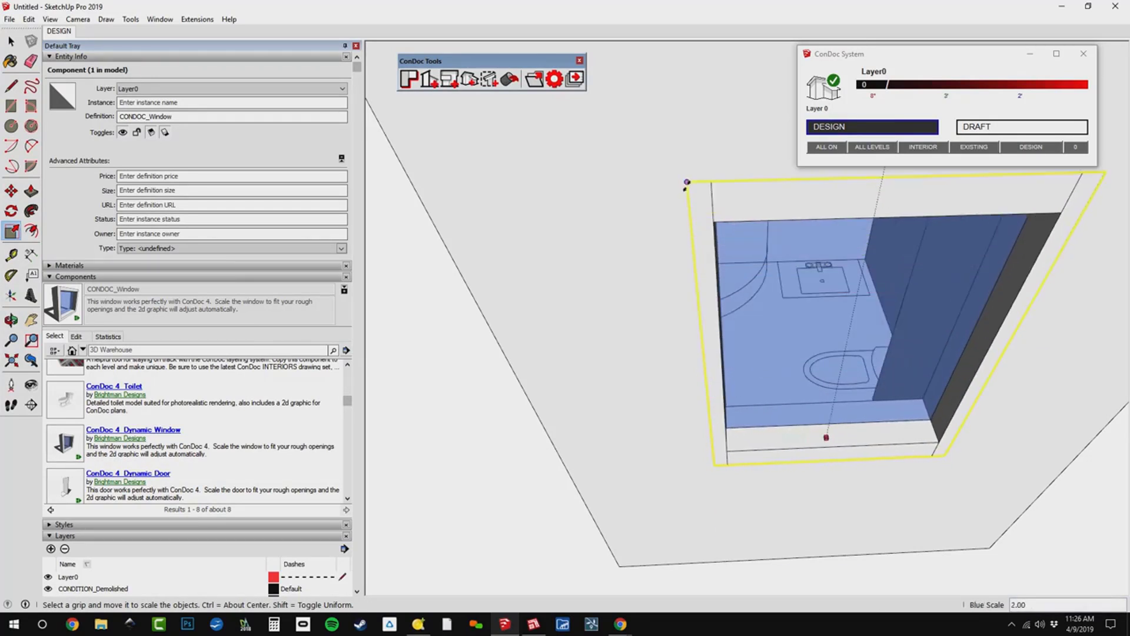
left_click(687, 182)
middle_click_drag(674, 300, 858, 252)
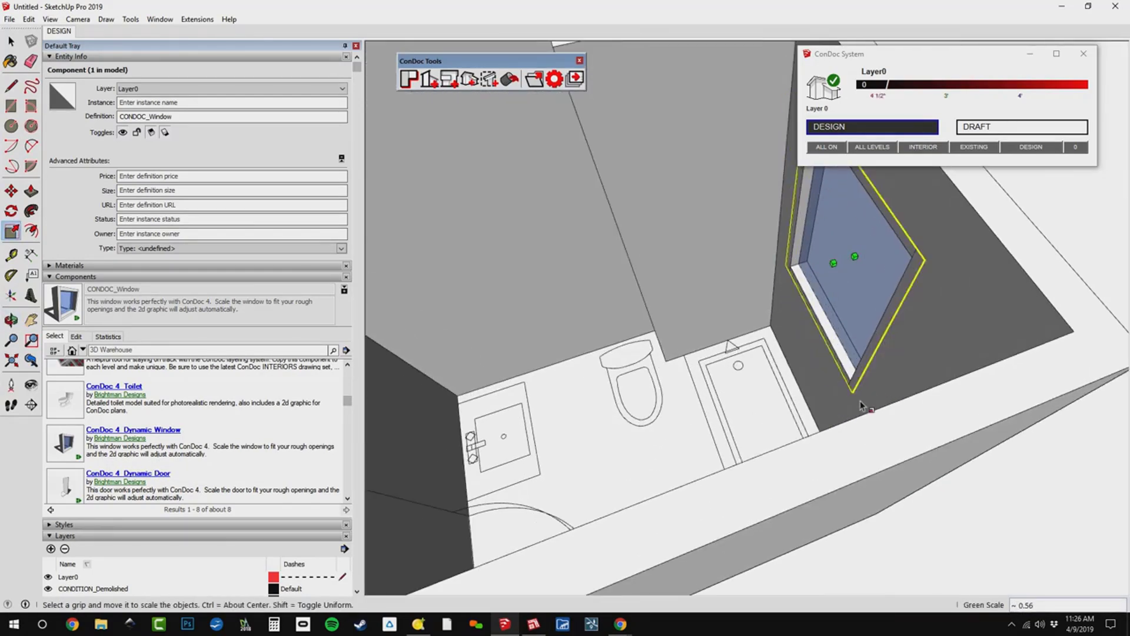
middle_click_drag(866, 406, 840, 306)
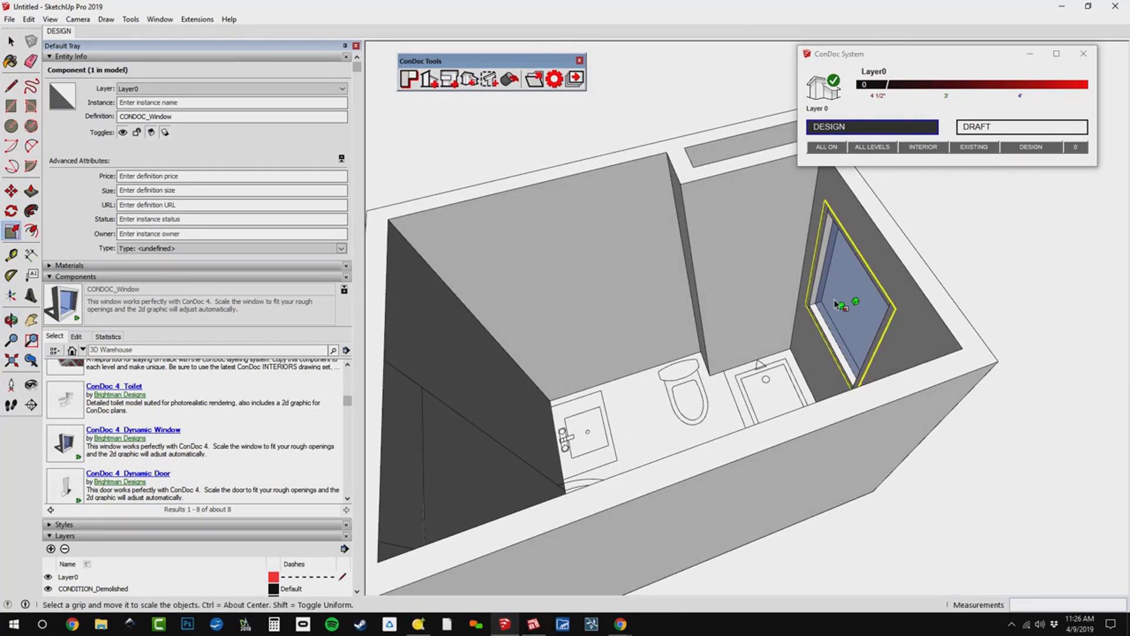
Open the door component for editing, hide the rest of the model, and fit the door in the view.
middle_click_drag(900, 334, 600, 282)
middle_click_drag(601, 283, 586, 243, "shift")
scroll(614, 247, "up", 6)
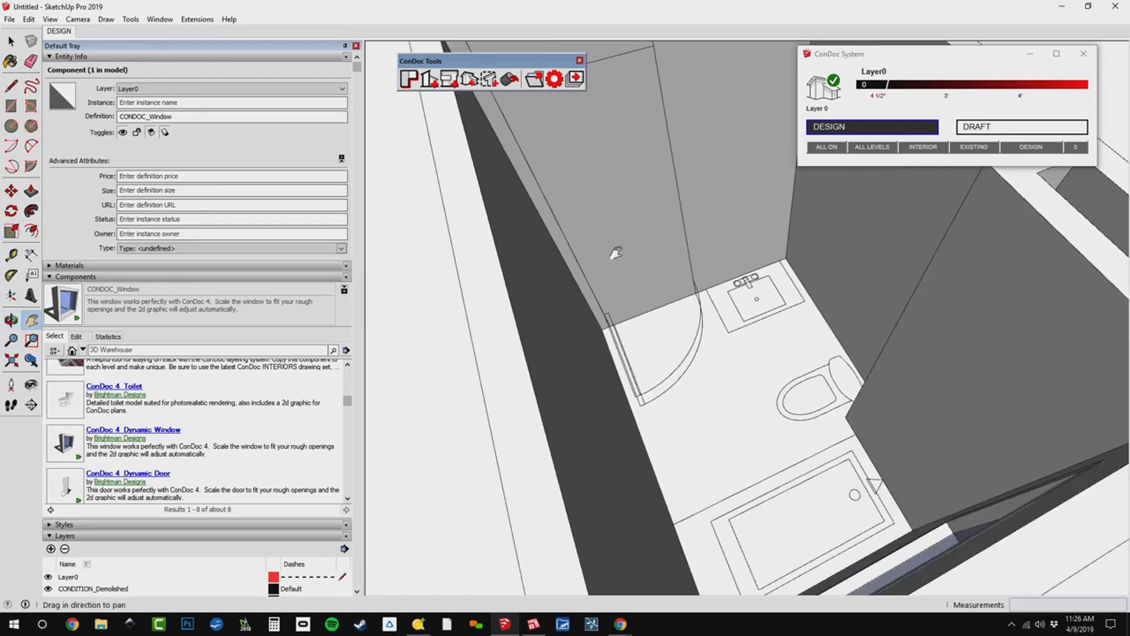
mouse_move(630, 340)
middle_mouse_down()
mouse_move(507, 232)
mouse_move(722, 283)
mouse_move(628, 267)
middle_mouse_up()
scroll(628, 267, "up", 3)
middle_click_drag(699, 242, 670, 221)
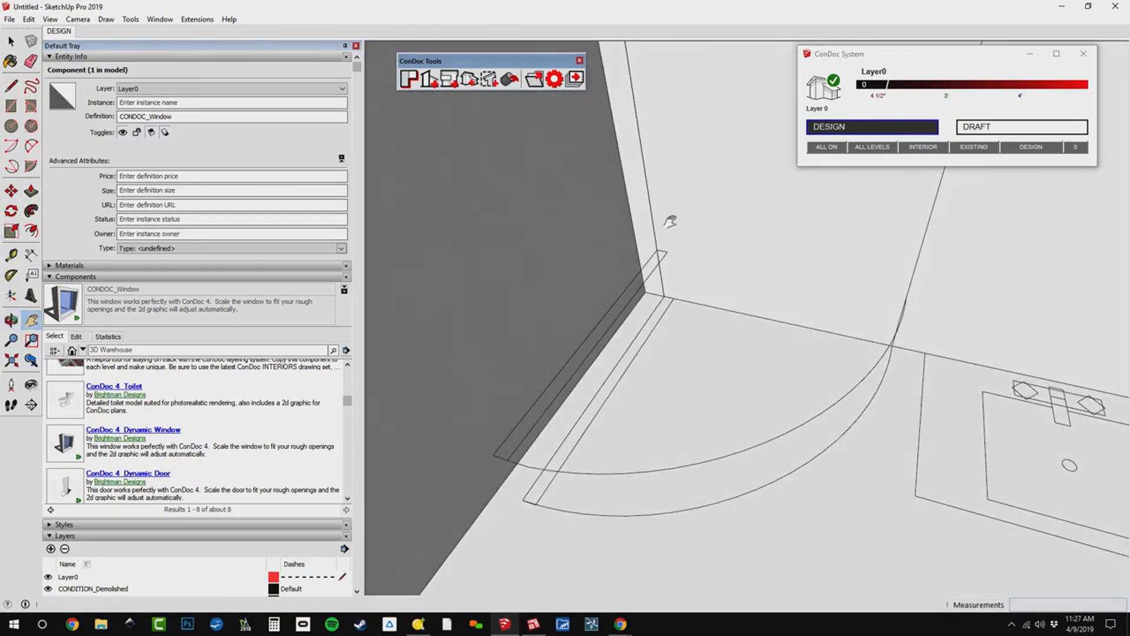
double_click(732, 254)
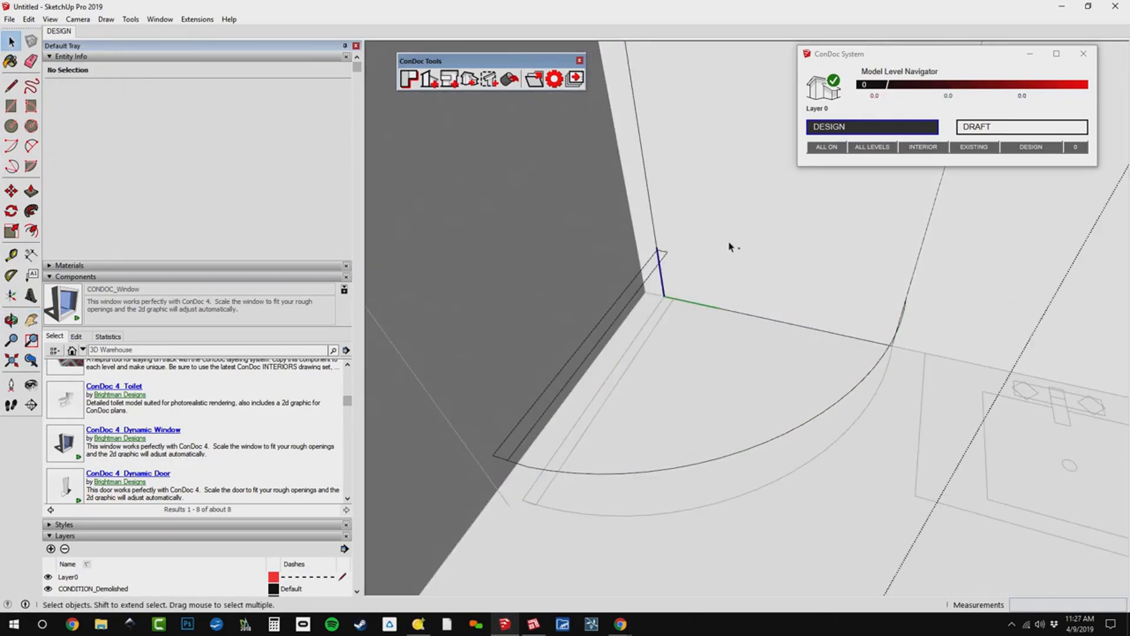
key("i")
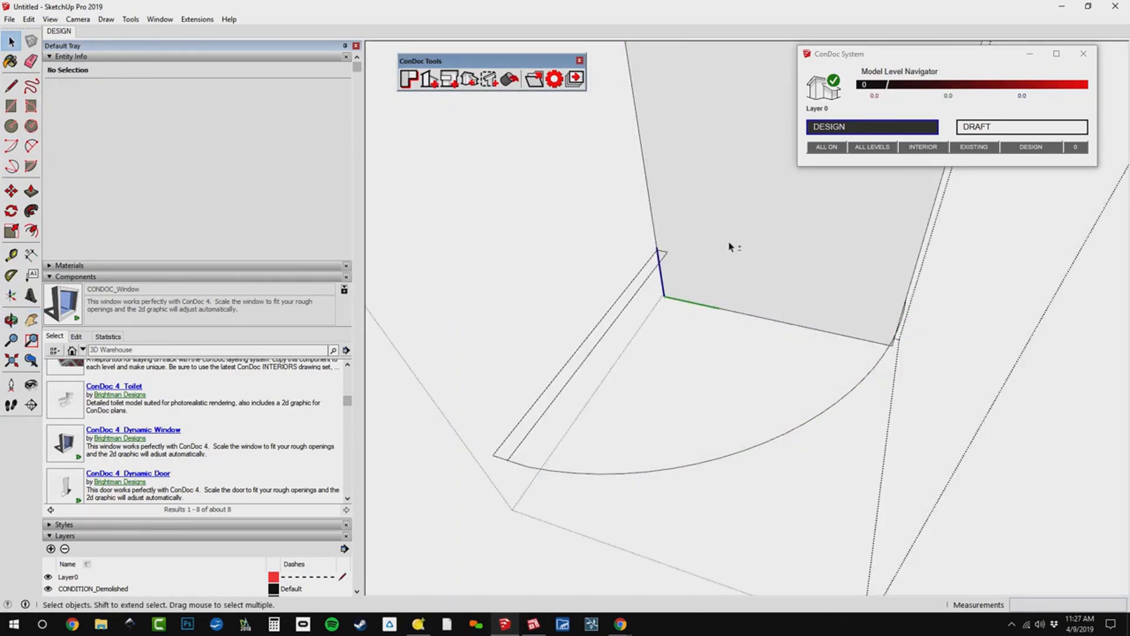
key("shift+z")
scroll(730, 246, "down", 1)
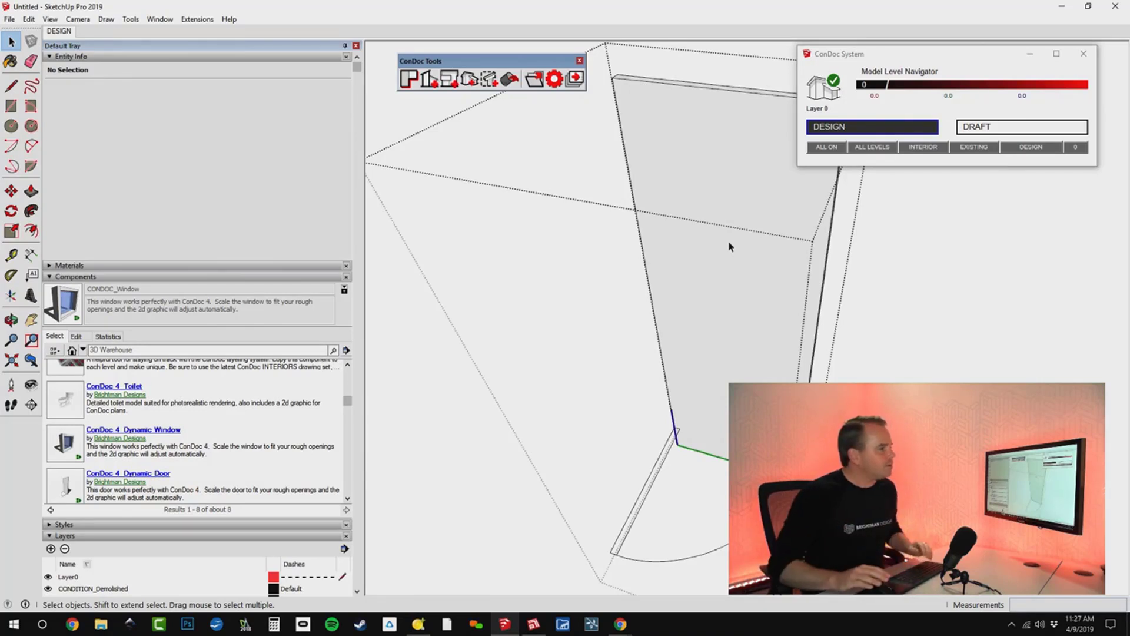
Select the door's 3D panel and its 2D swing graphic in turn to check the layer assigned to each.
left_click(730, 246)
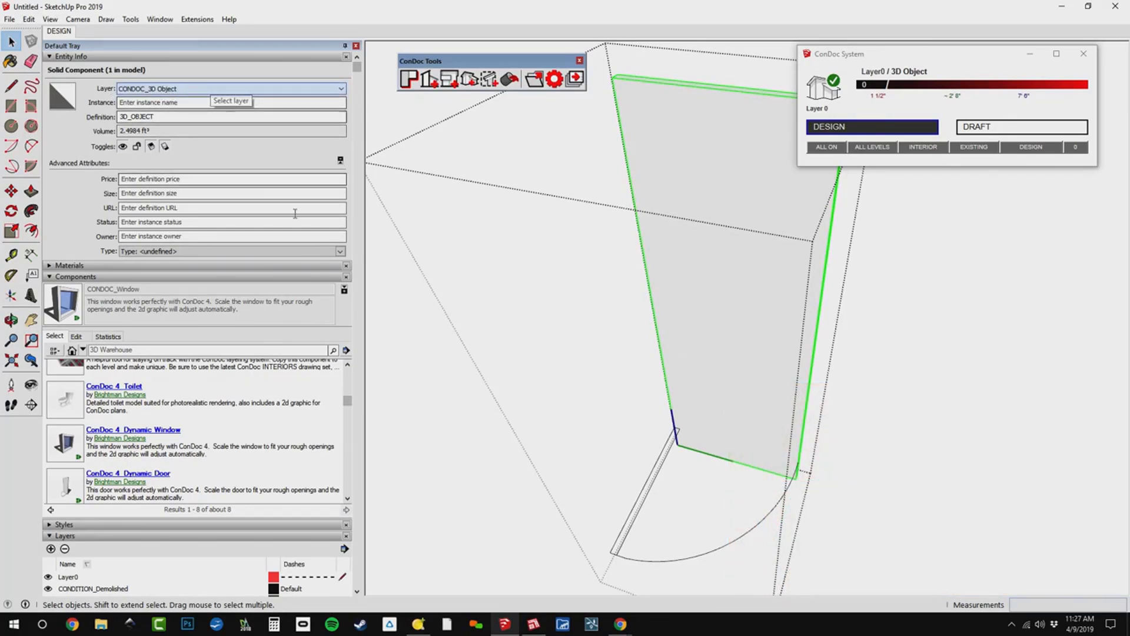
left_click(341, 160)
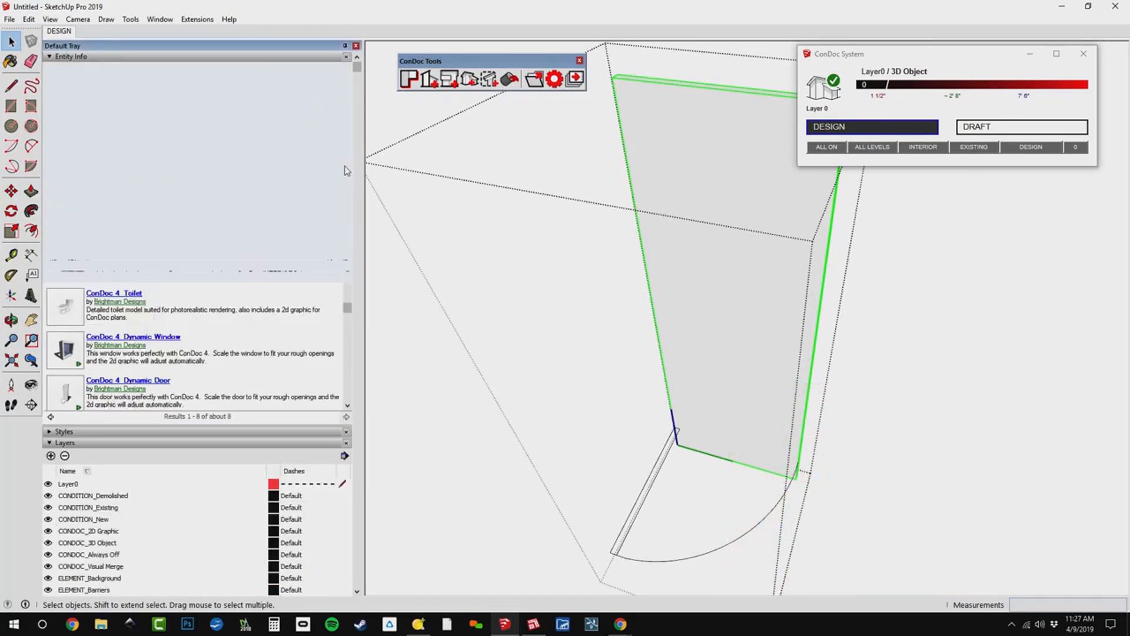
left_click(777, 508)
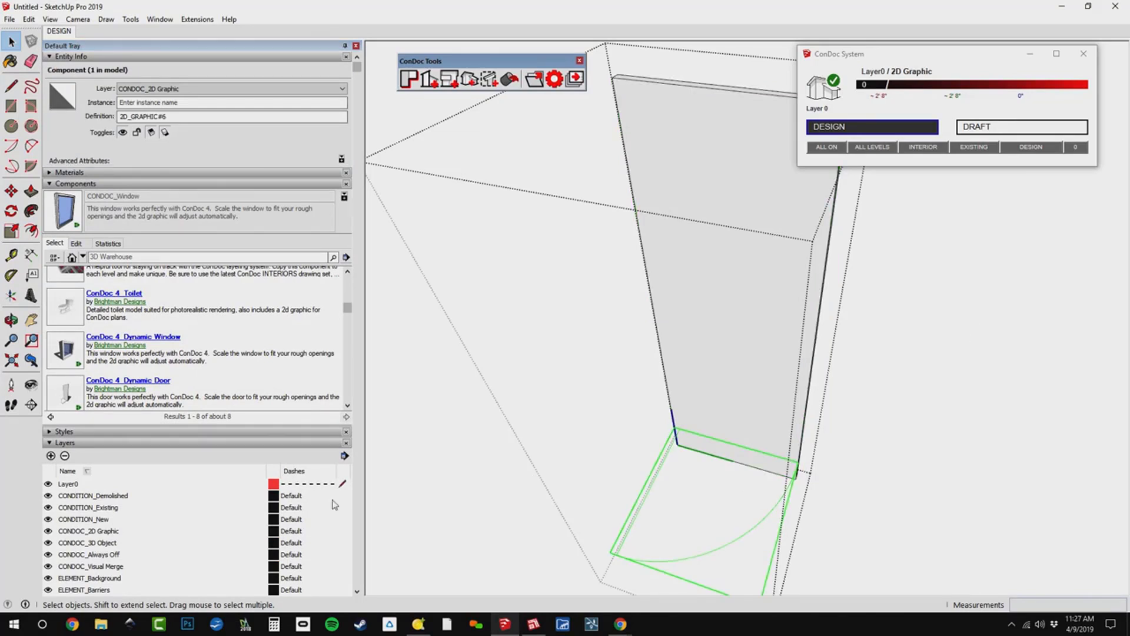
Hide the CONDOC_3D Object layer so only the door's 2D swing graphic is shown, and clear the selection.
scroll(261, 459, "down", 3)
left_click(62, 402)
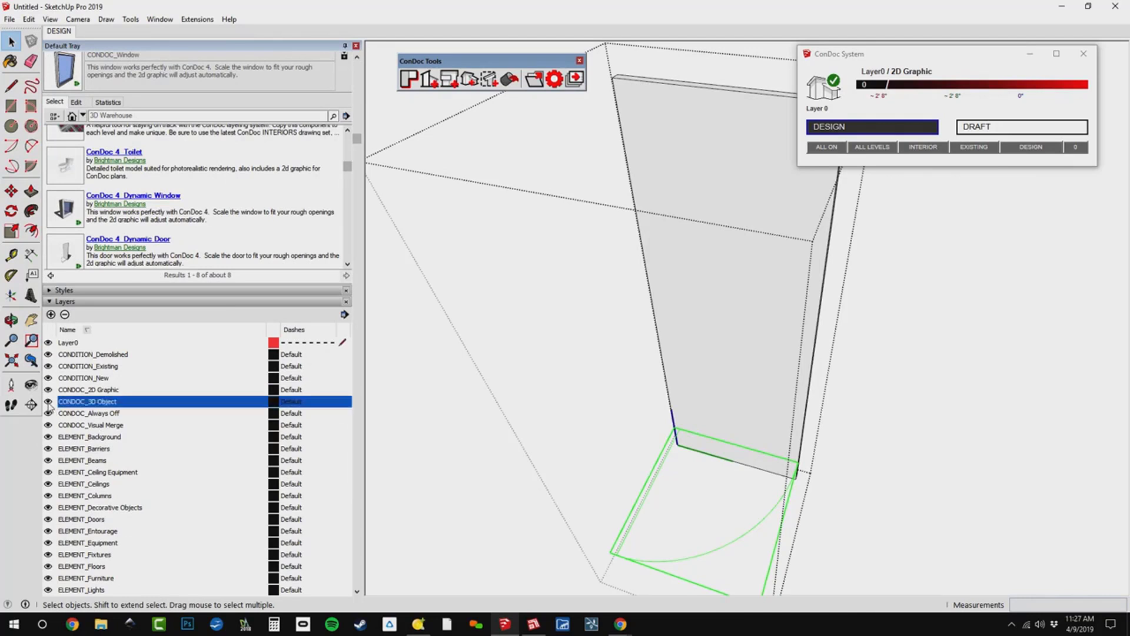
left_click(48, 400)
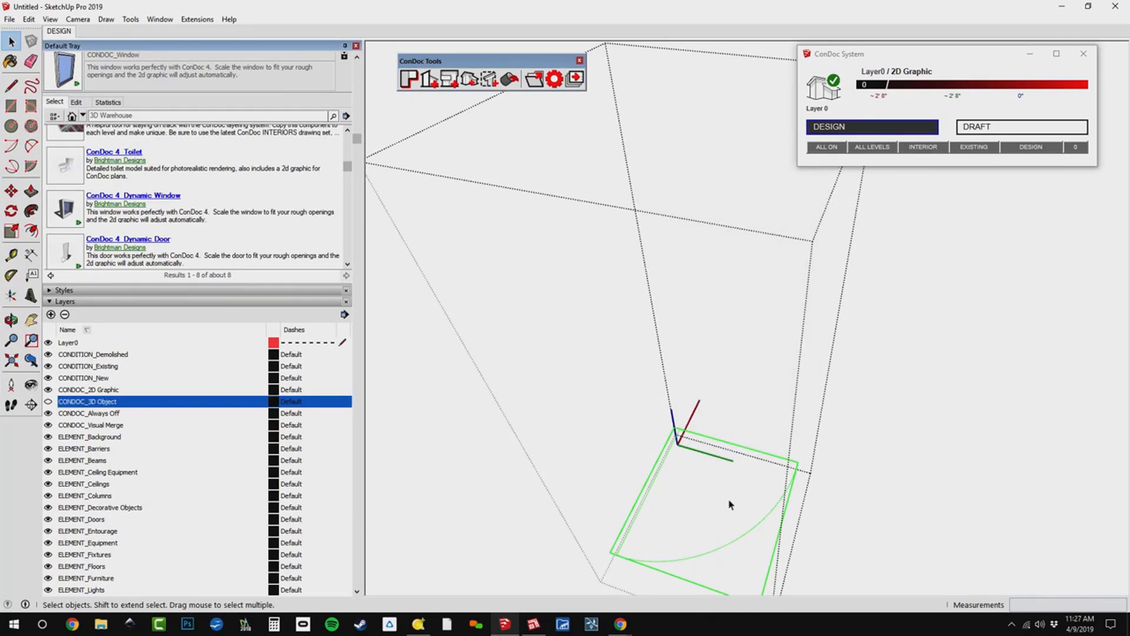
middle_click_drag(835, 432, 822, 428)
left_click(822, 428)
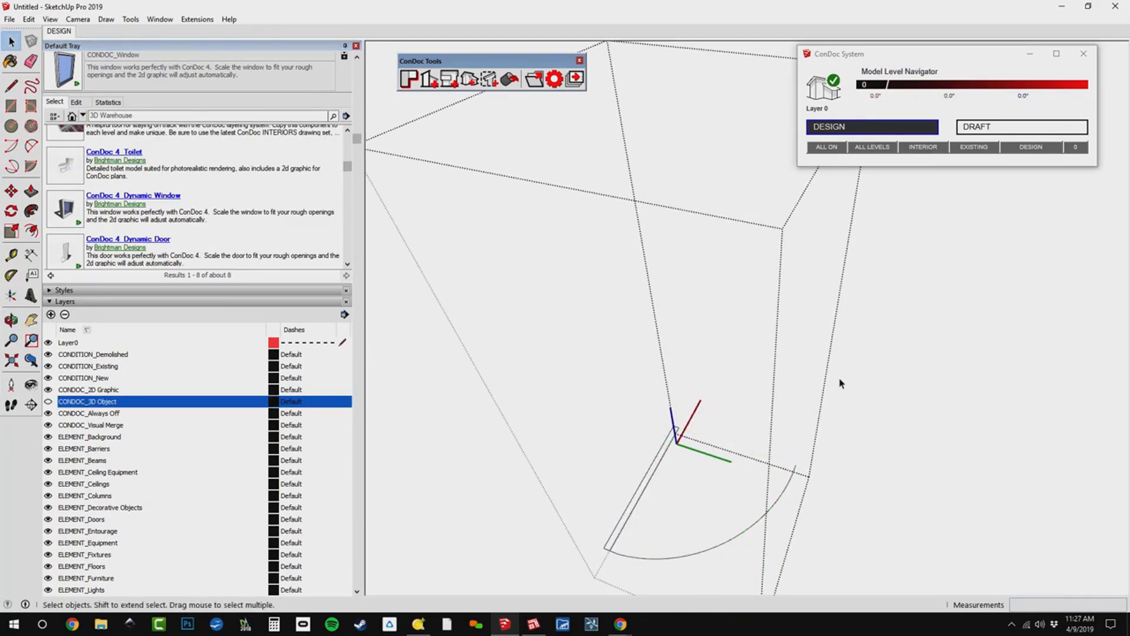
Show the CONDOC_3D Object layer again, and switch the CONDOC_2D Graphic layer off and back on to compare the door's graphics.
left_click(48, 402)
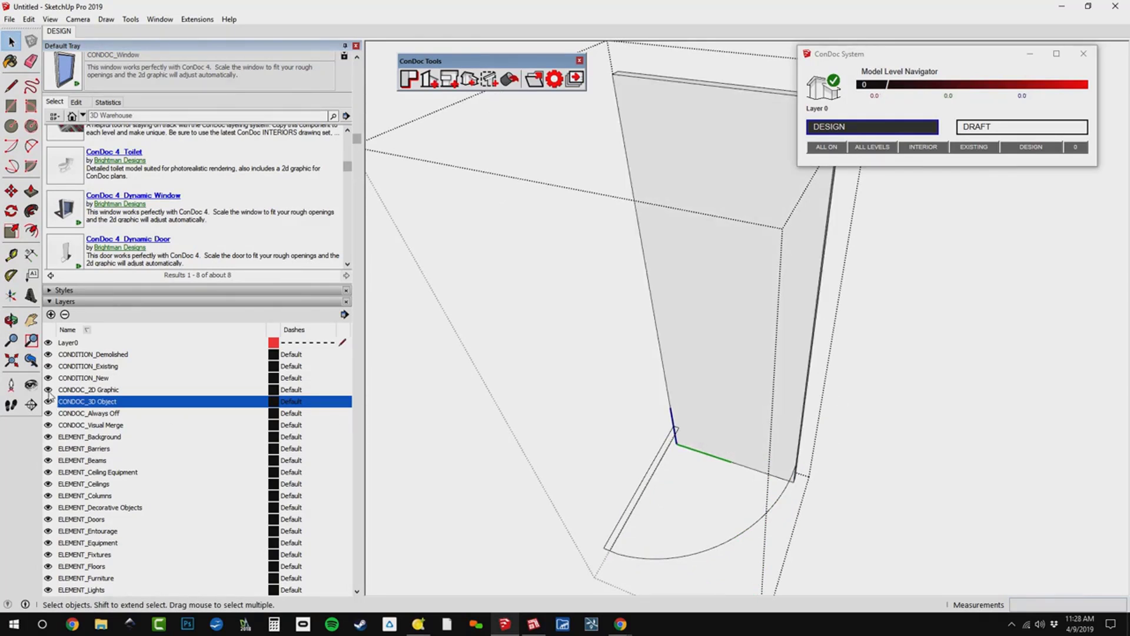
left_click(48, 390)
middle_click_drag(707, 468, 1030, 469)
left_click(48, 390)
Place the ConDoc 4 Toilet component over the toilet outline drawn on the bathroom floor plan.
scroll(962, 468, "up", 2)
scroll(789, 421, "up", 2)
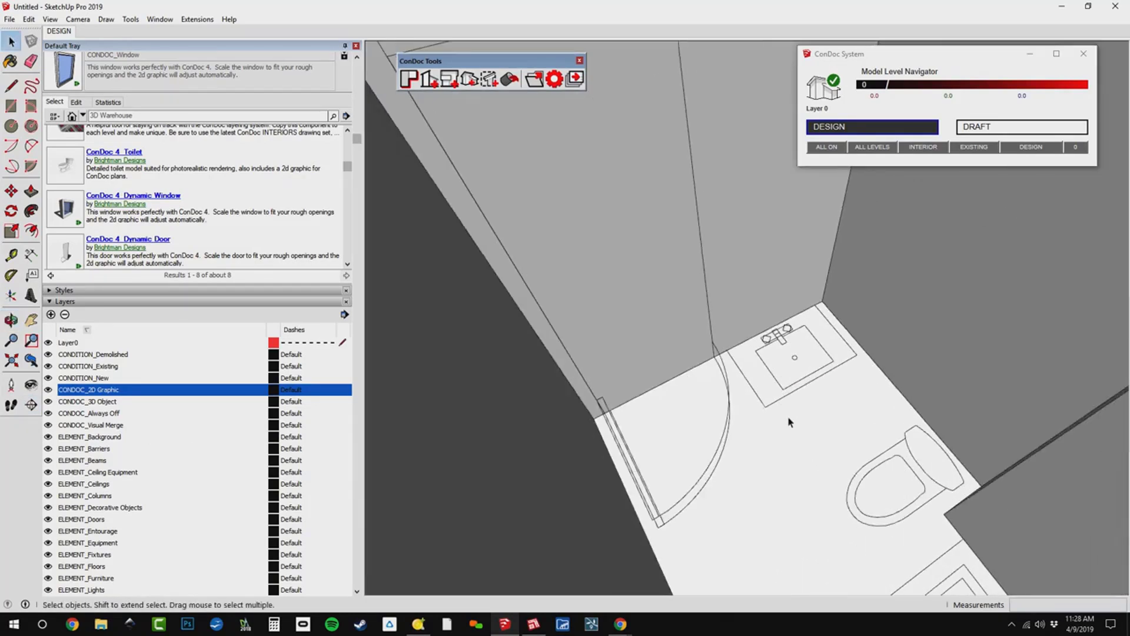
middle_click_drag(707, 406, 901, 437)
key("w")
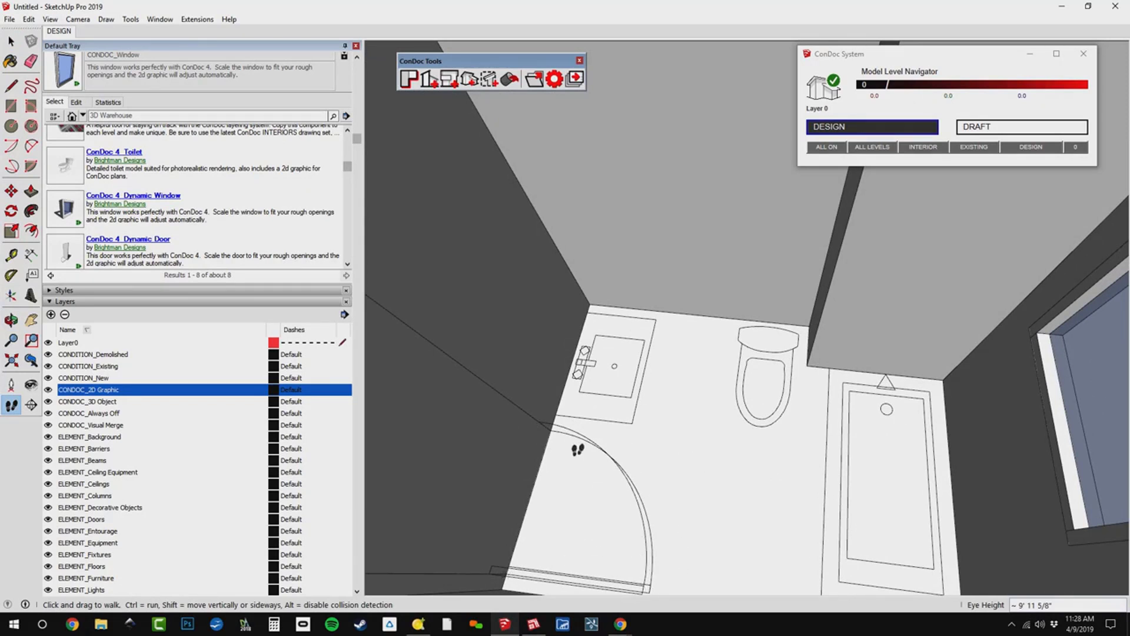
left_click_drag(699, 371, 775, 295)
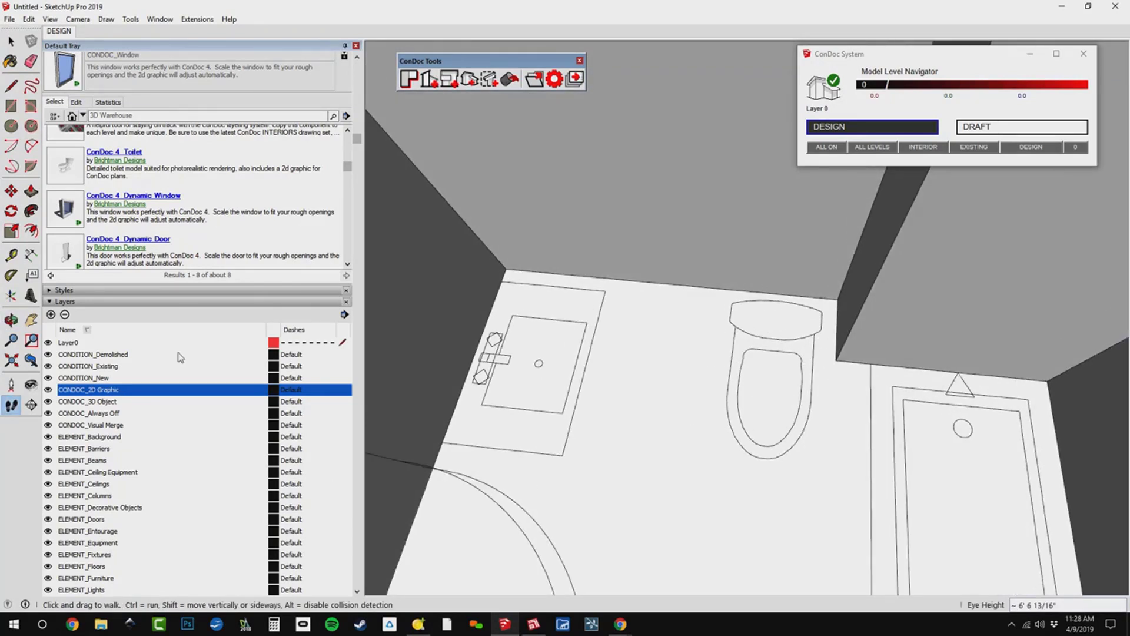
left_click(66, 166)
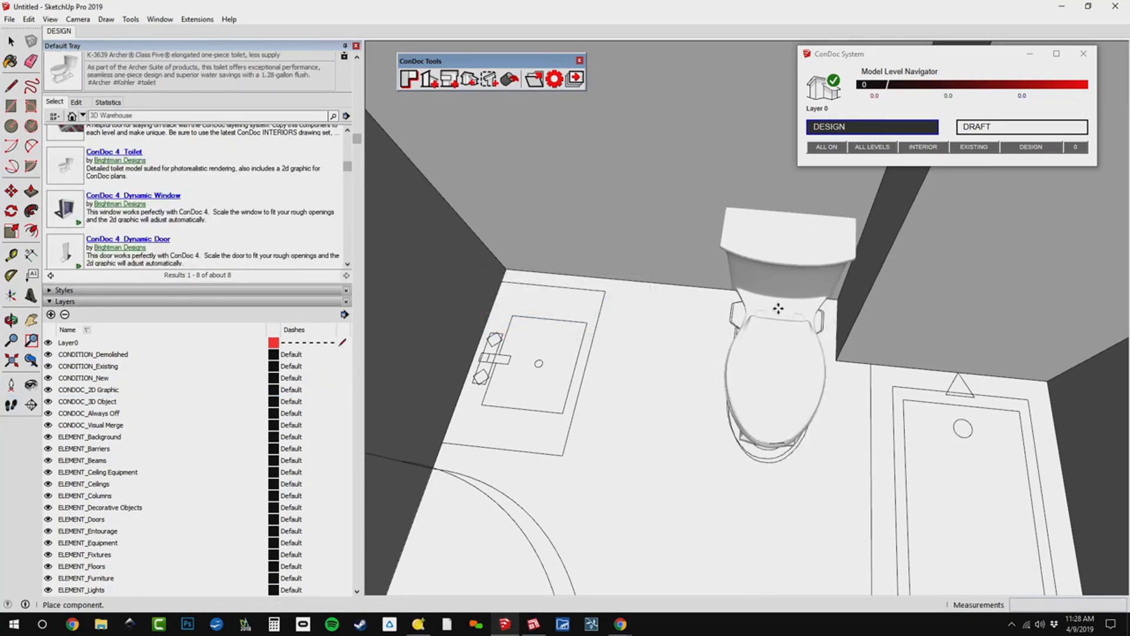
left_click(777, 305)
key("m")
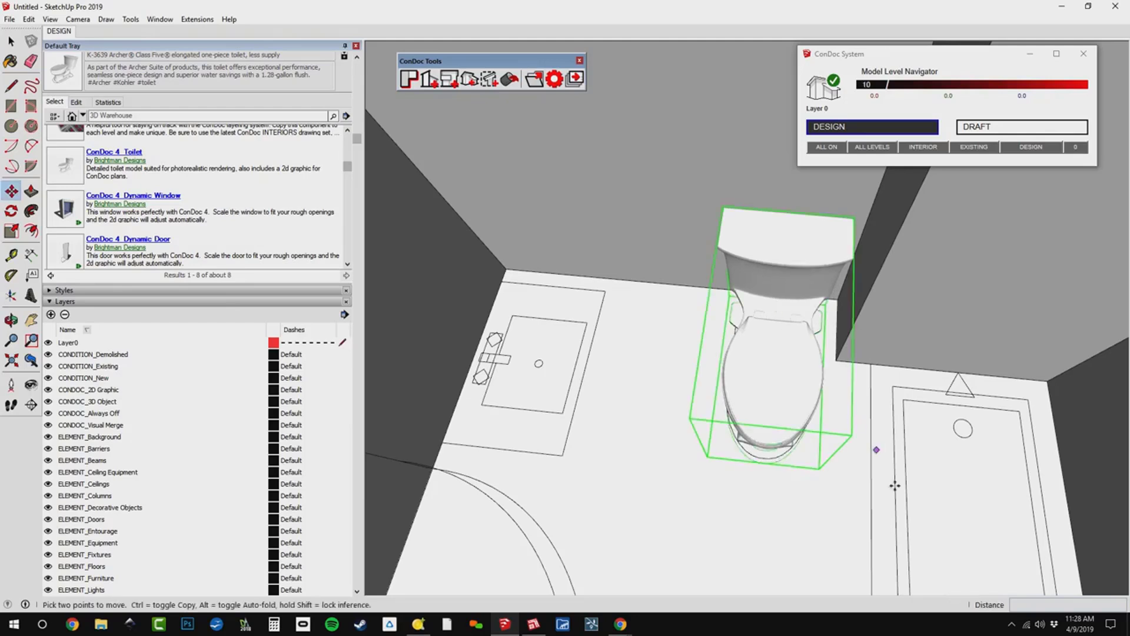
middle_click_drag(842, 386, 829, 413)
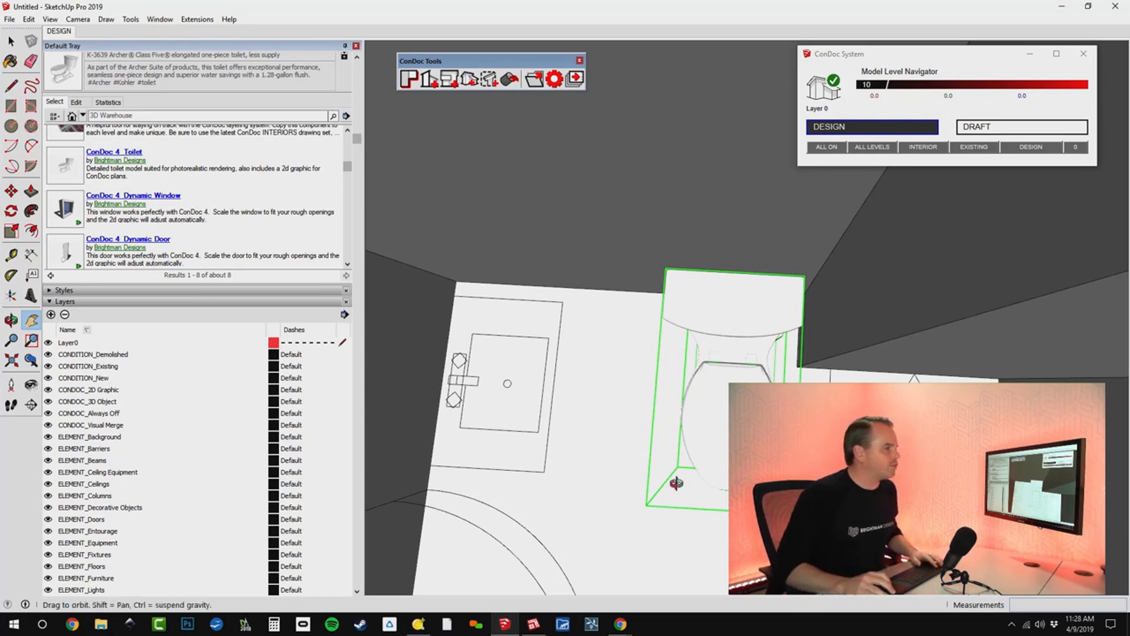
Display hidden geometry to examine the density of the toilet's 3D mesh up close.
middle_click_drag(675, 483, 684, 381)
scroll(759, 353, "up", 4)
middle_click_drag(883, 330, 757, 285)
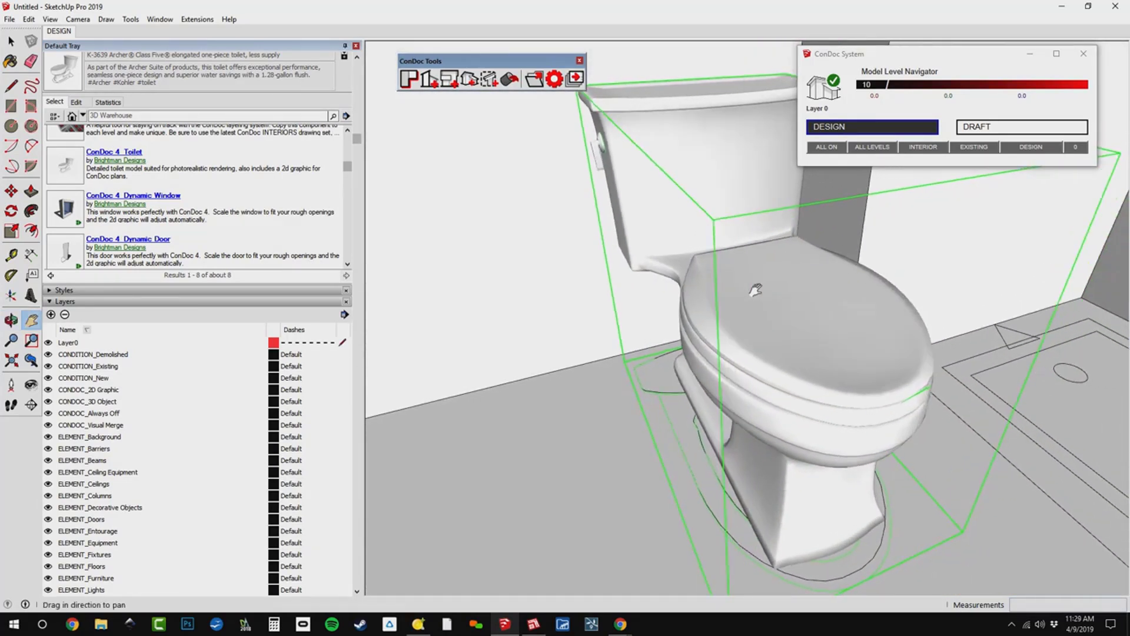
left_click(50, 19)
left_click(88, 62)
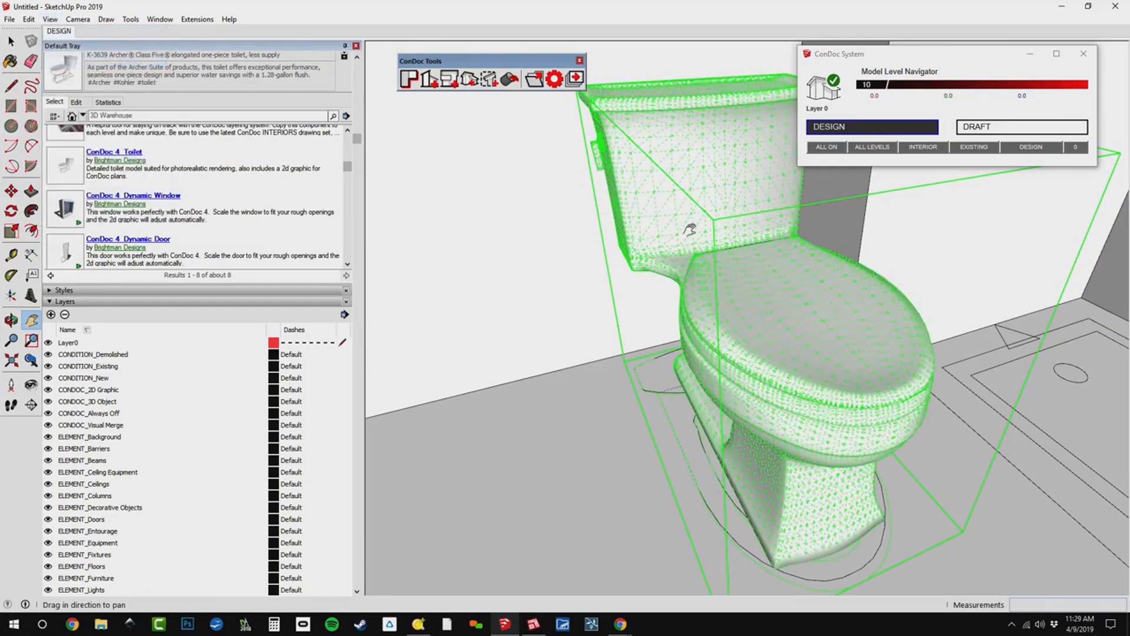
middle_click_drag(730, 306, 846, 296)
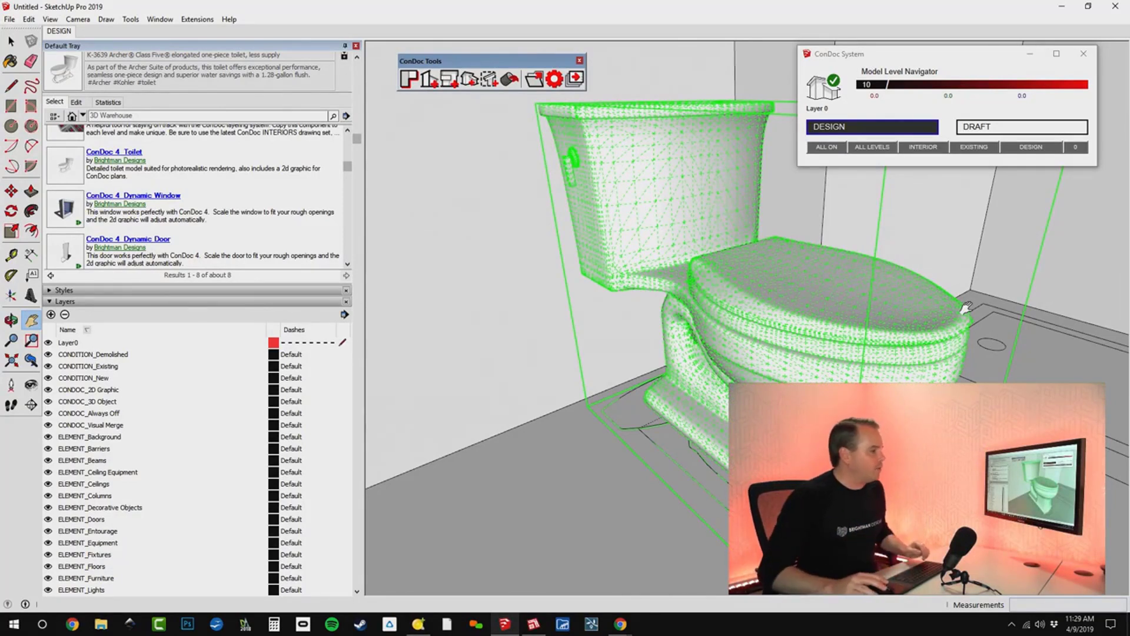
Open the toilet component for editing, delete its 3D object to isolate the 2D graphic, and undo the deletion.
key("space")
double_click(852, 310)
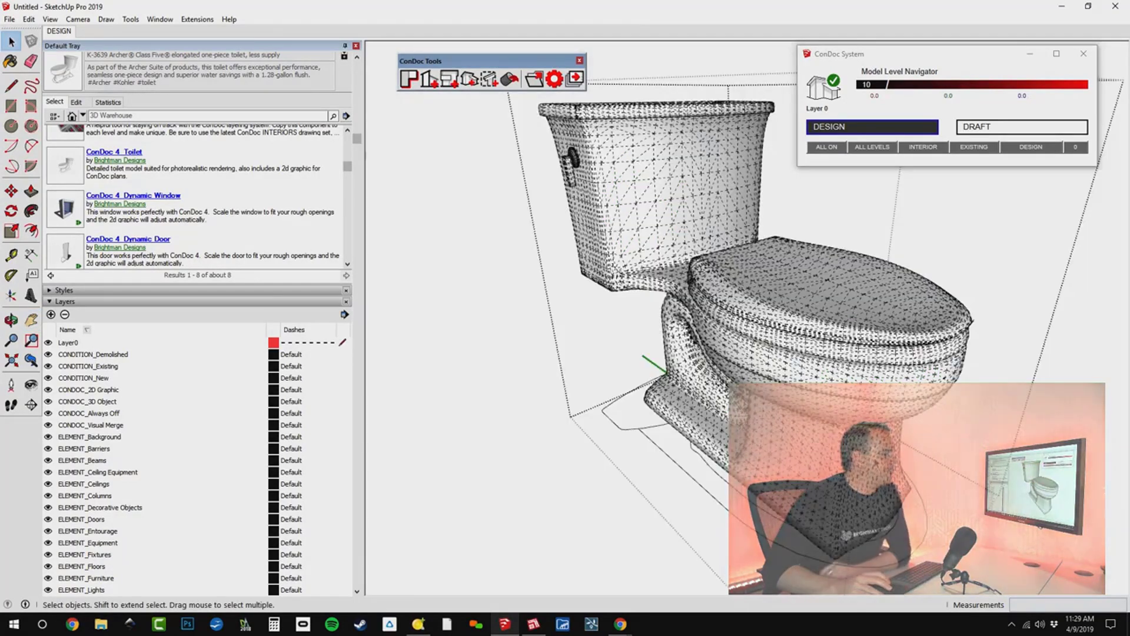
left_click(818, 306)
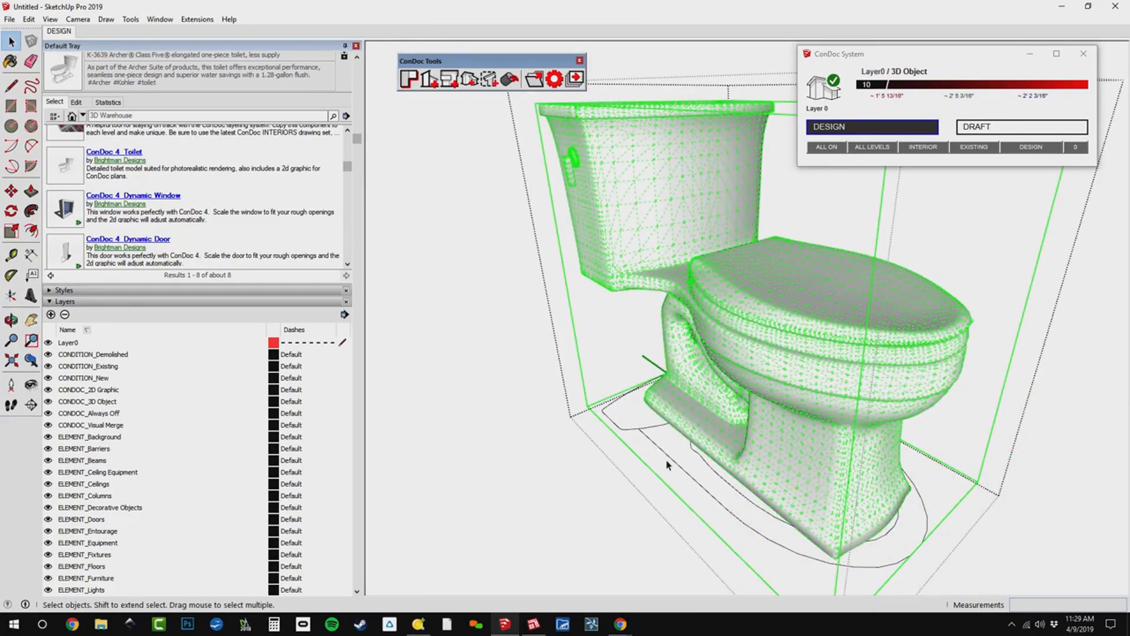
key("Delete")
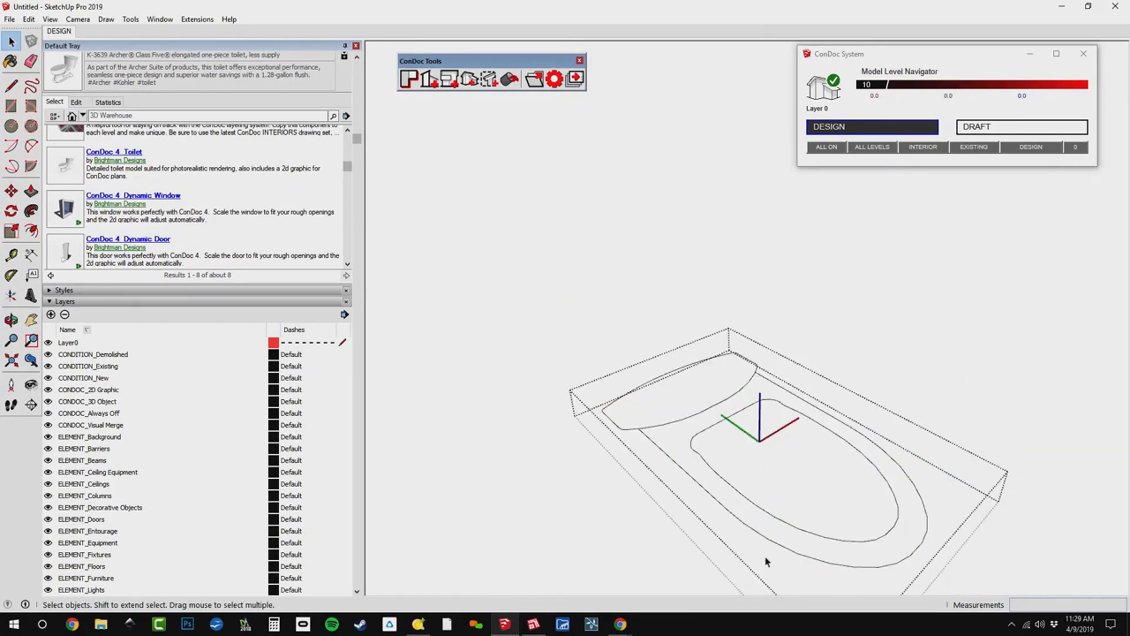
key("ctrl+z")
key("ctrl+z")
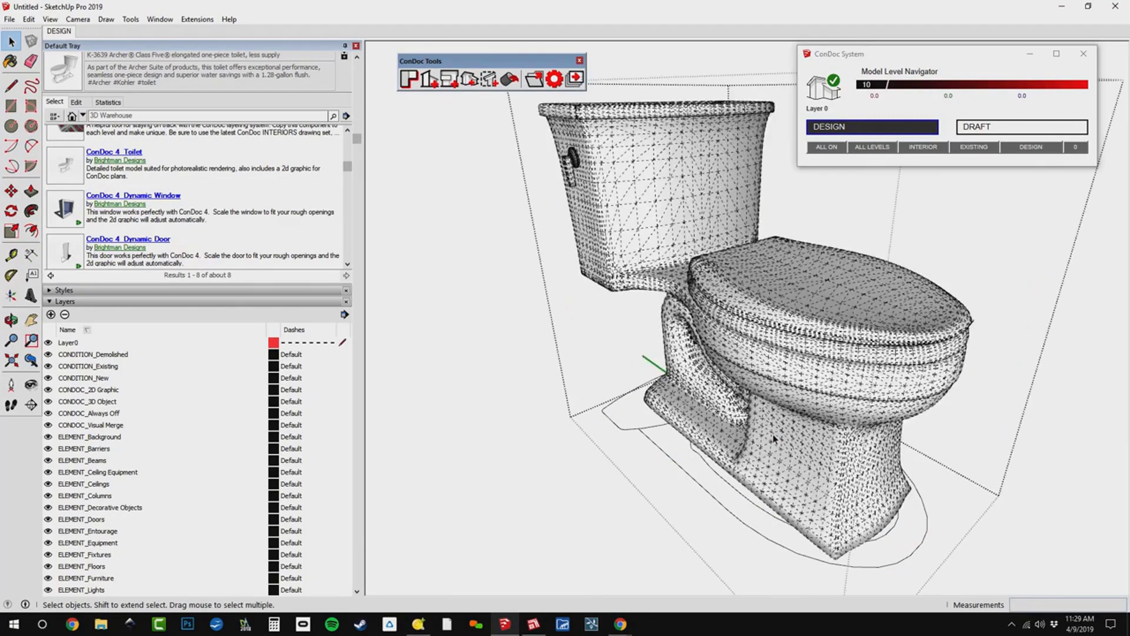
Close the toilet component and turn off the hidden geometry display to review the bathroom as a whole.
key("super")
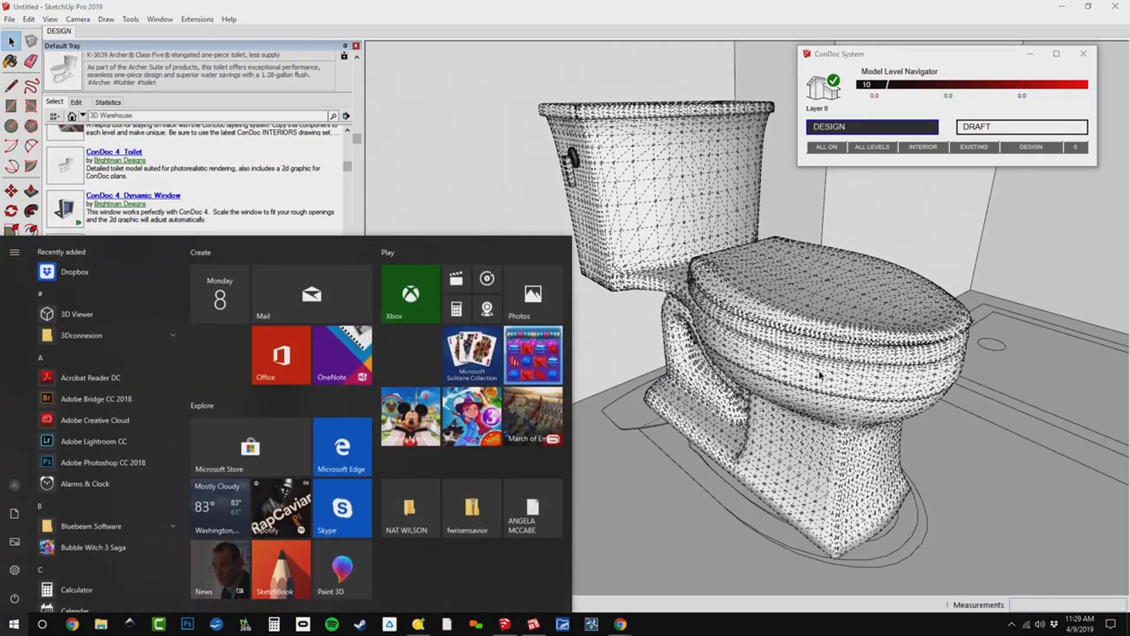
key("super")
middle_click_drag(823, 367, 806, 376)
key("space")
scroll(804, 380, "down", 6)
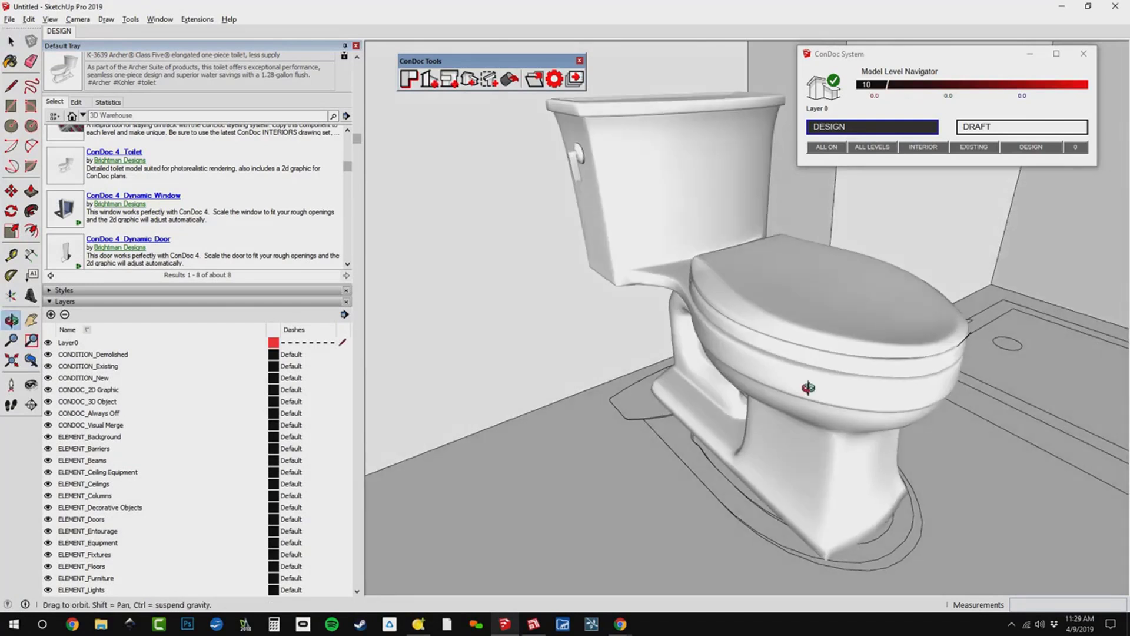
scroll(797, 405, "down", 4)
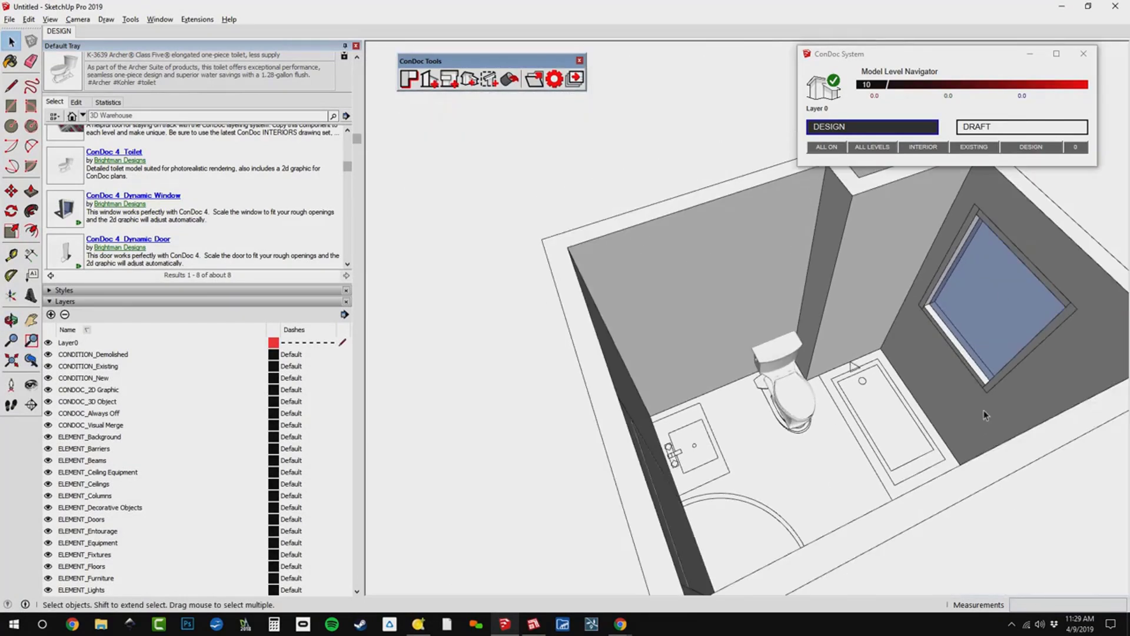
scroll(830, 299, "down", 4)
middle_click_drag(1024, 389, 952, 401)
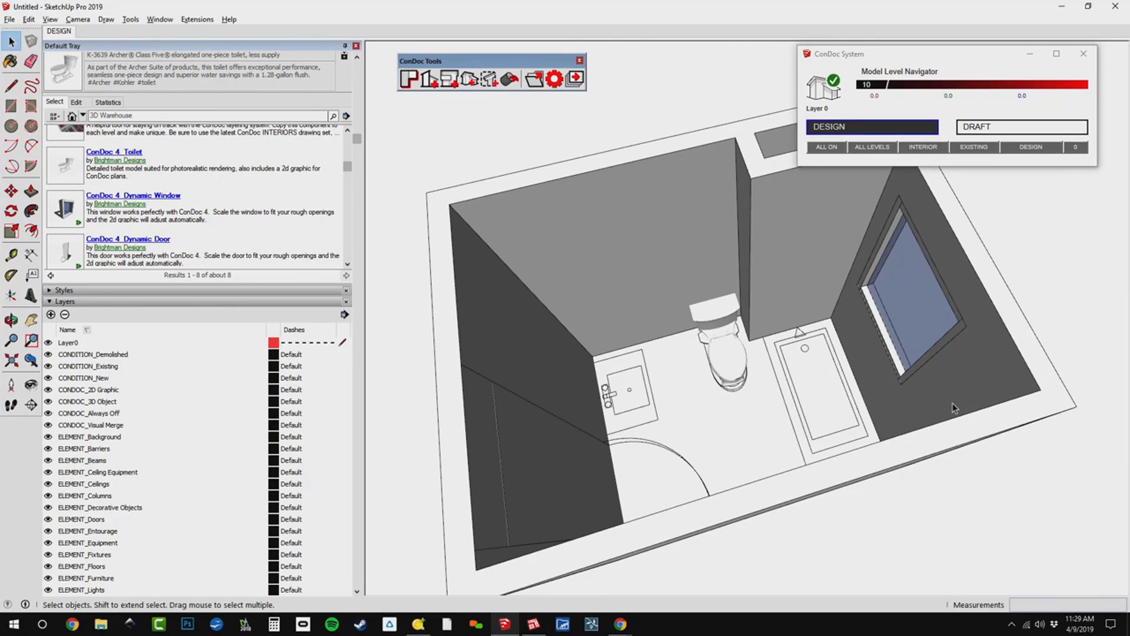
middle_click_drag(953, 406, 891, 381)
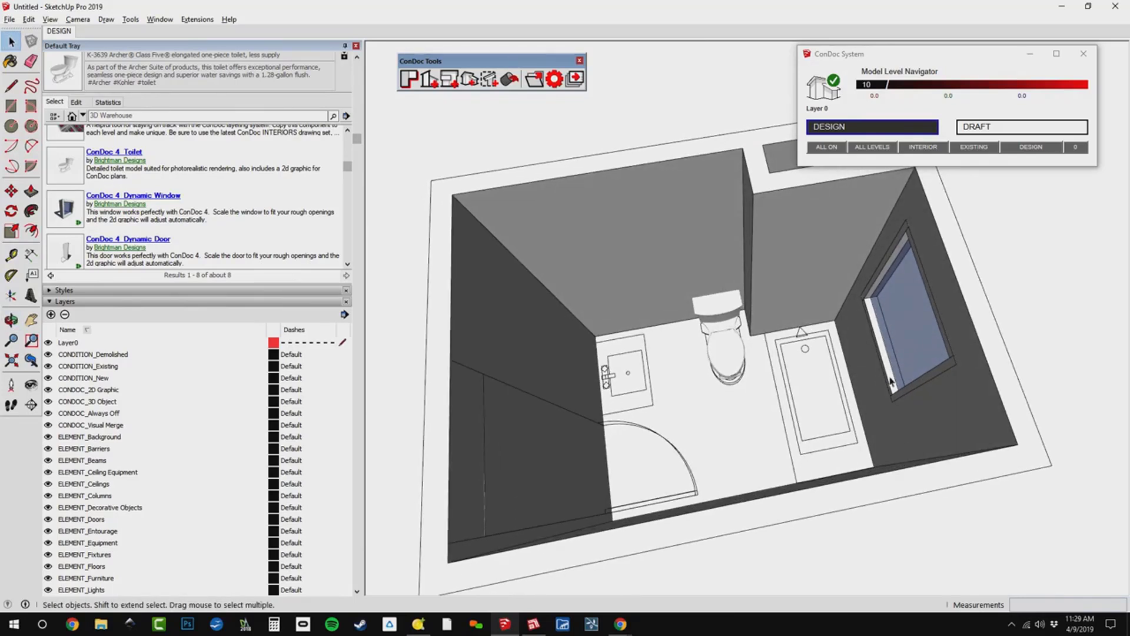
middle_click_drag(740, 487, 810, 431)
middle_click_drag(853, 389, 482, 460)
scroll(705, 325, "up", 2)
Return to the 3D Warehouse results for condoc 4 and open the 190409_ConDoc Best Practices Webinar collection.
left_click(754, 350)
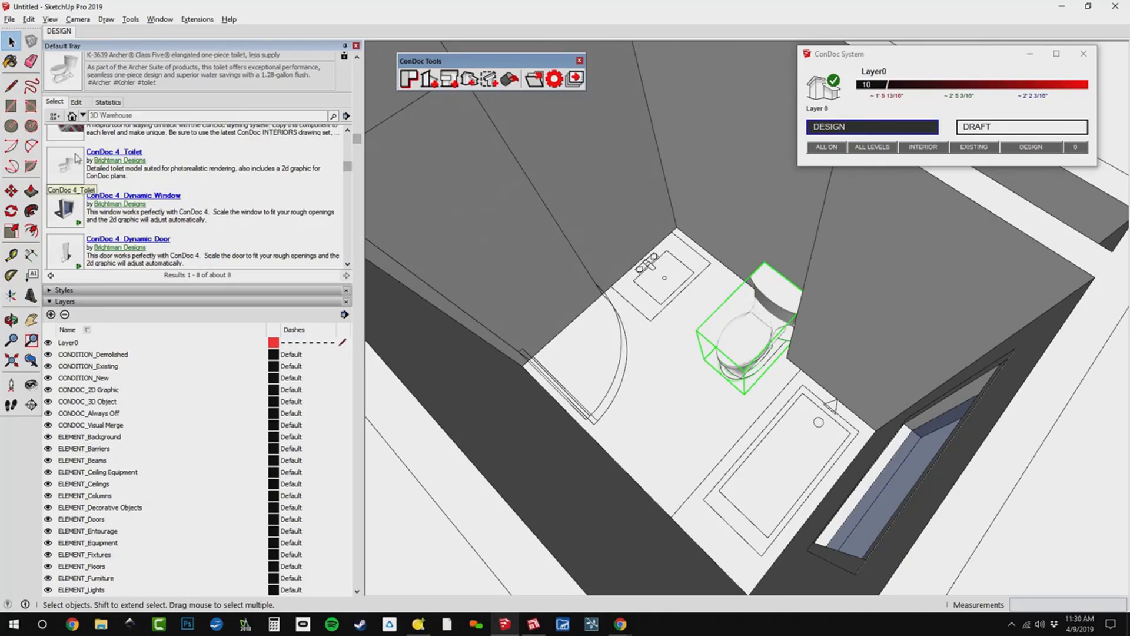
left_click(50, 275)
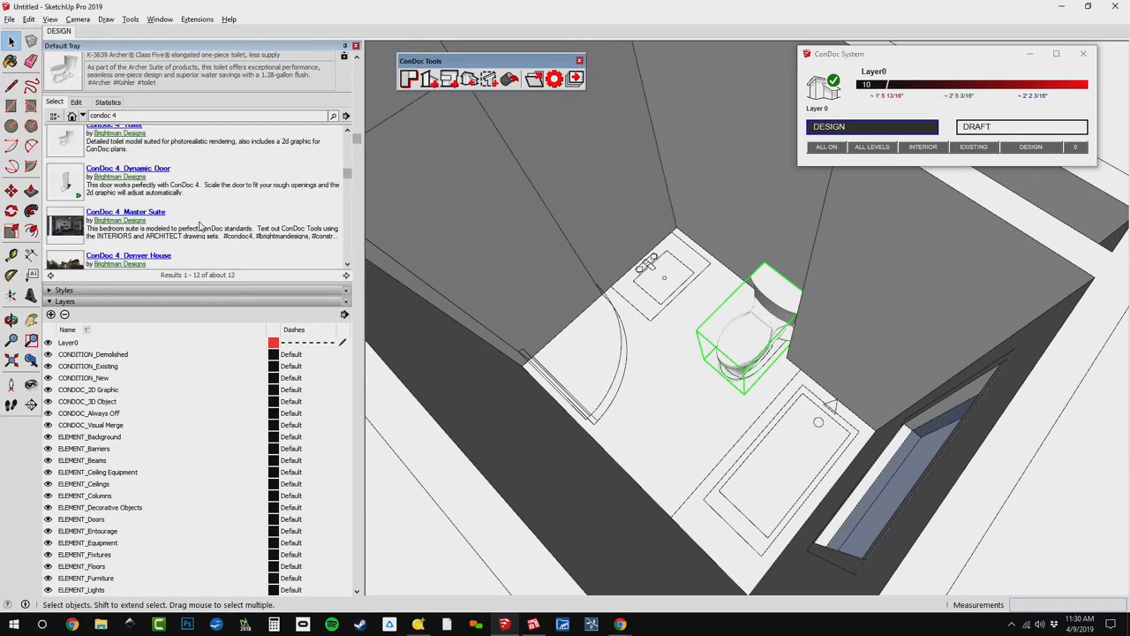
scroll(200, 227, "down", 10)
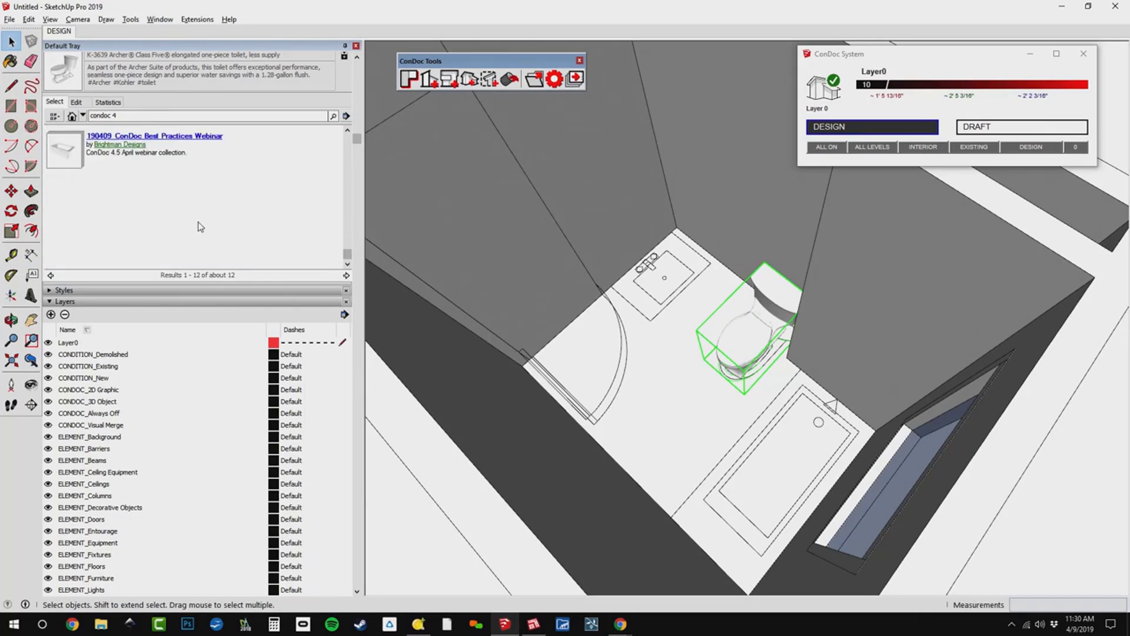
scroll(188, 224, "up", 2)
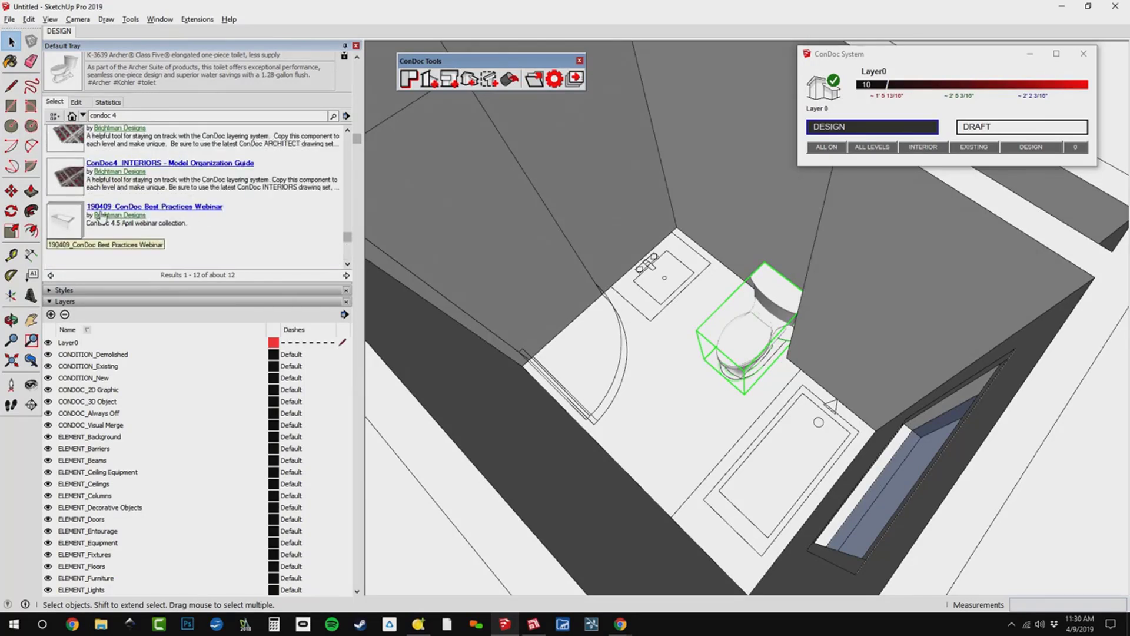
left_click(65, 221)
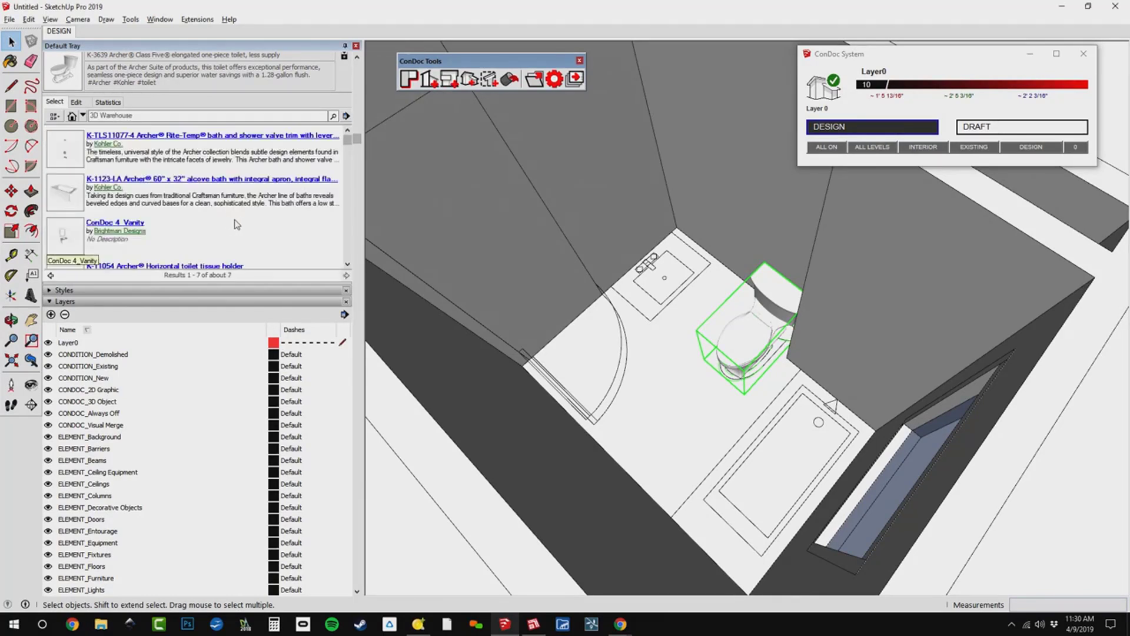
Open Kohler Co.'s 3D Warehouse page from the Archer bath and shower valve trim entry and maximize its window.
scroll(236, 226, "up", 1)
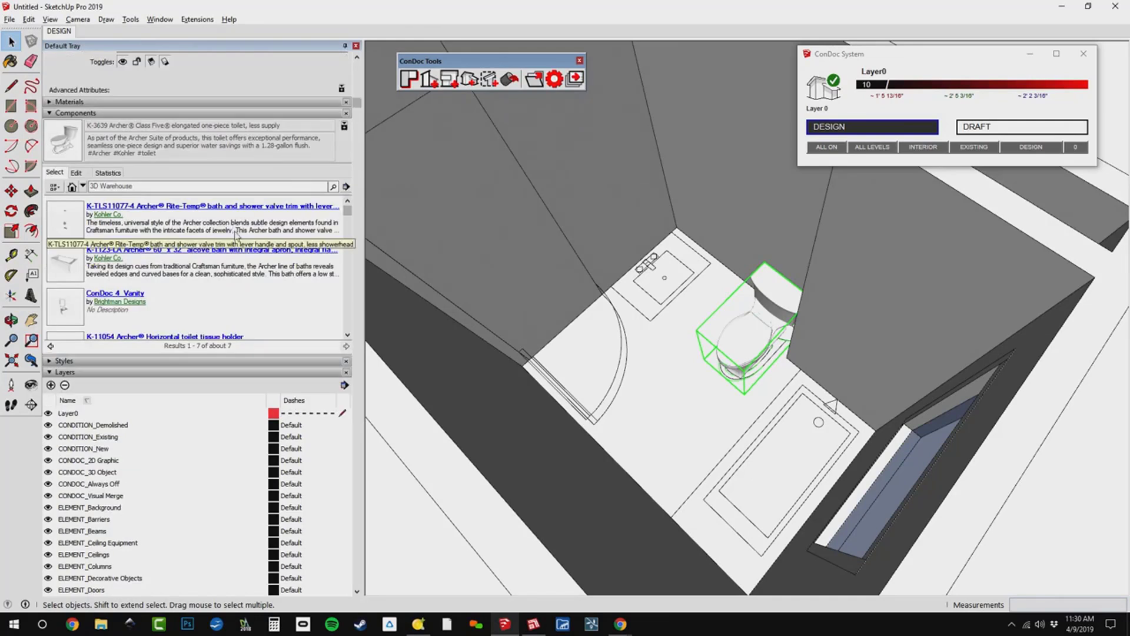
left_click(113, 217)
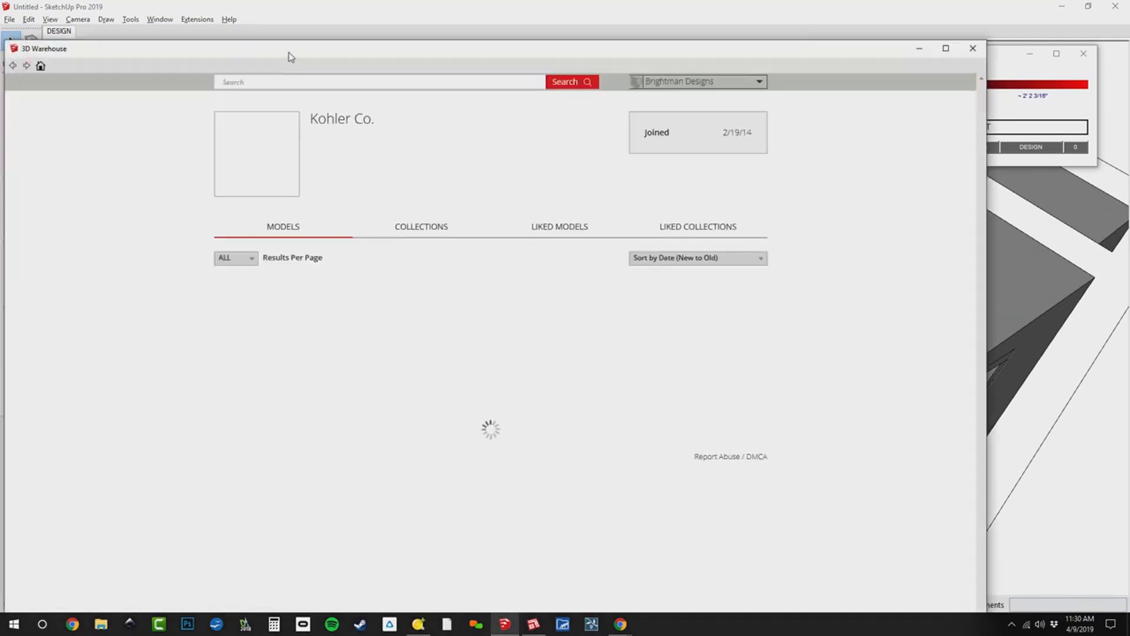
left_click_drag(288, 54, 289, 0)
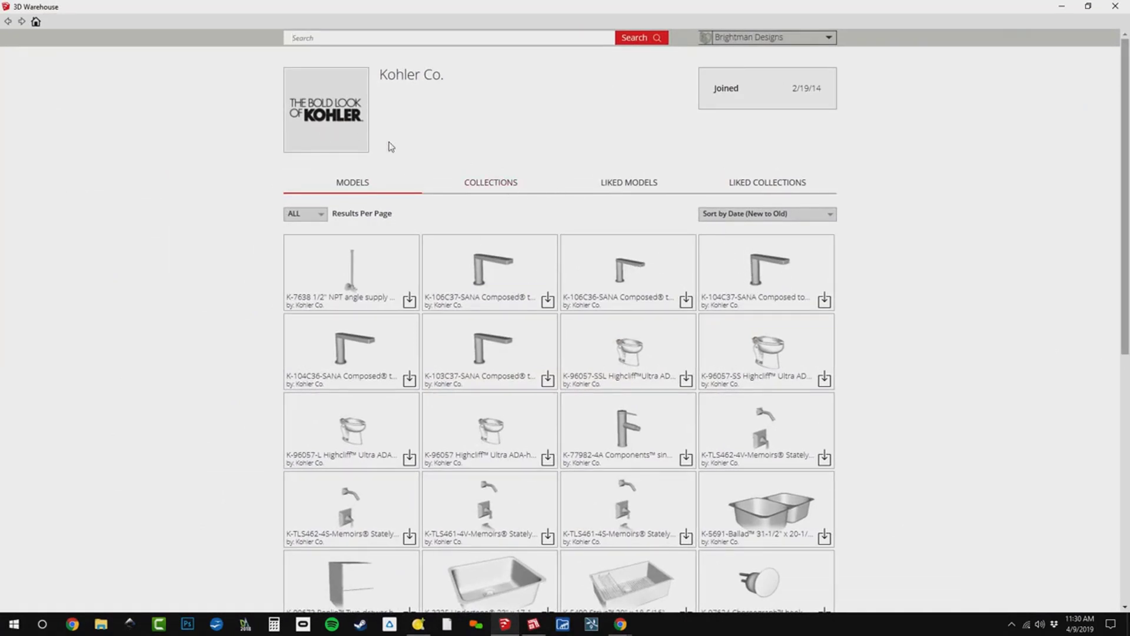
Search 3D Warehouse for kohler, restrict the results to manufacturer models, and open the Kohler Co. page in the browser.
left_click(419, 40)
type("kohler")
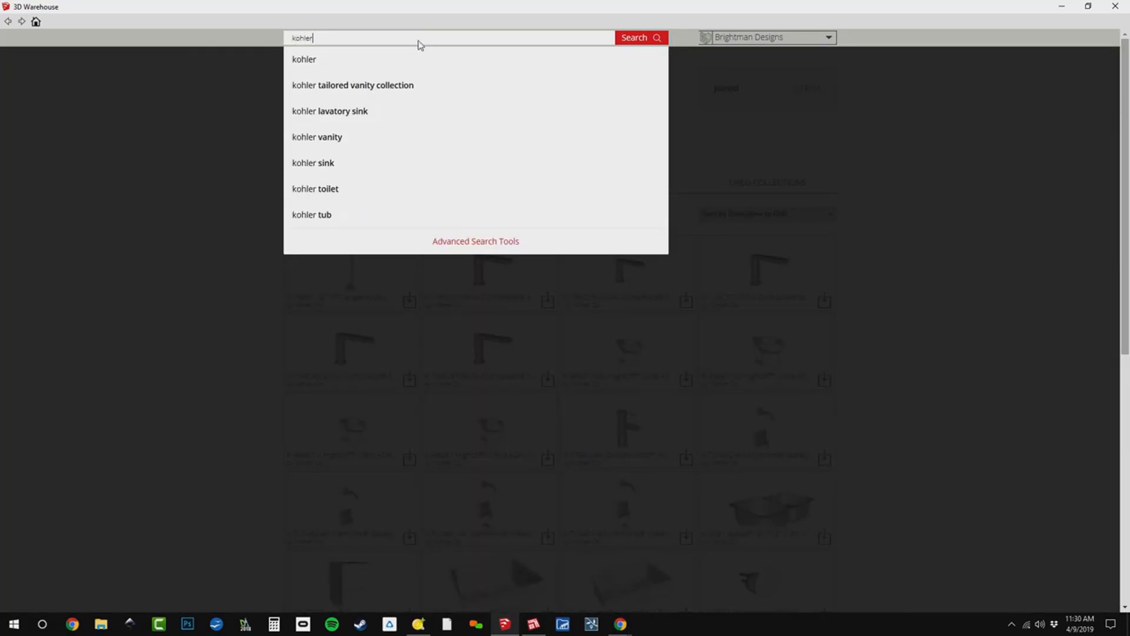
key("Return")
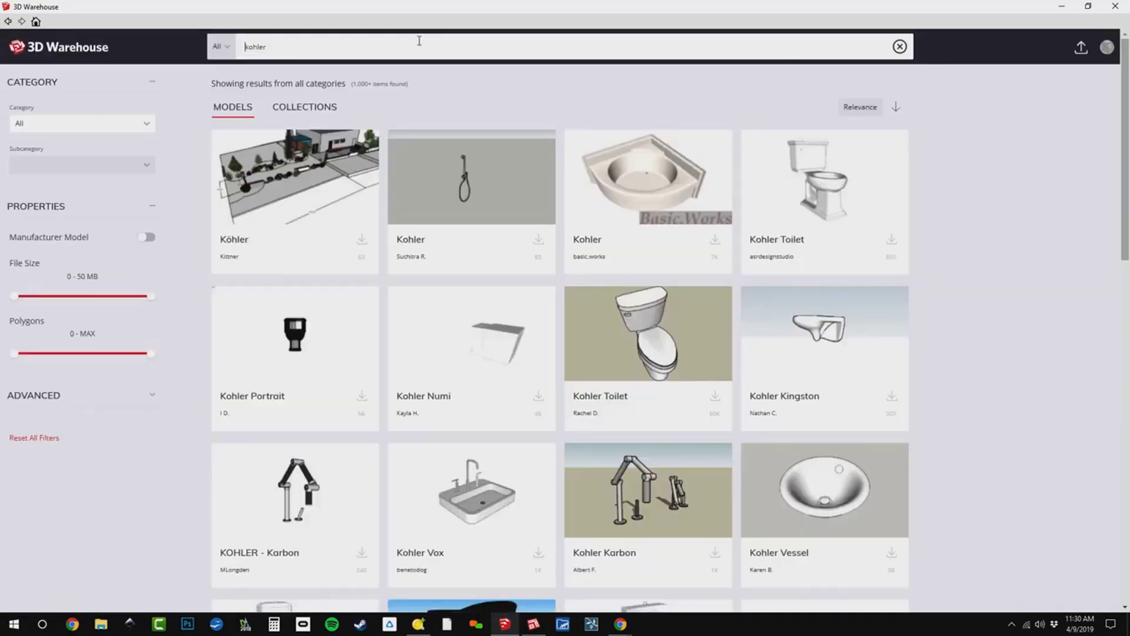
left_click(146, 238)
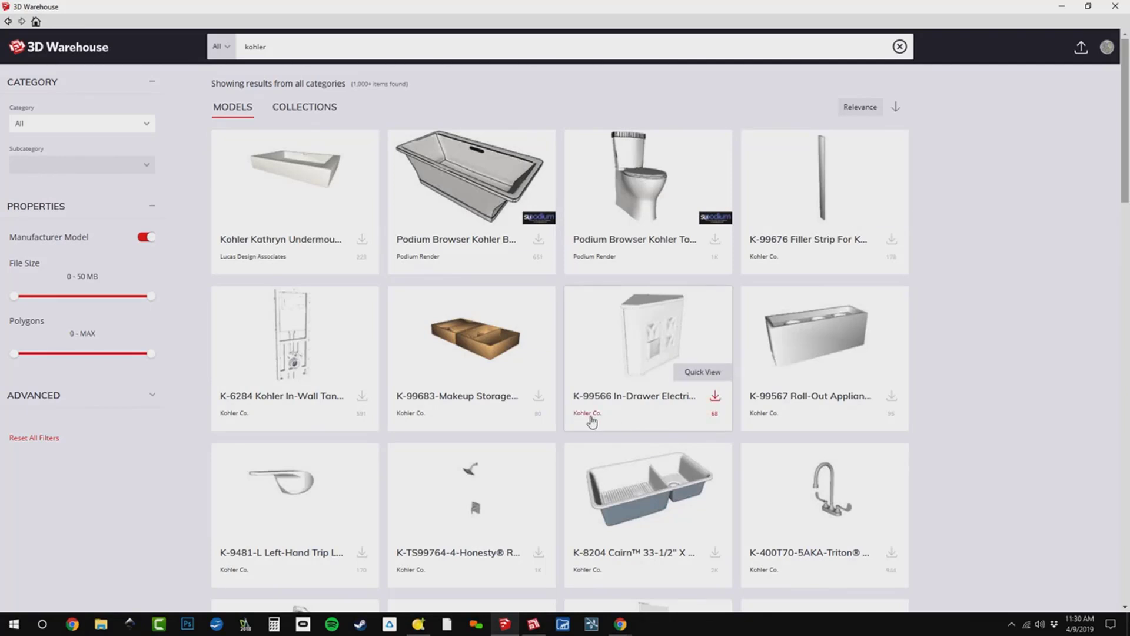
left_click(587, 413)
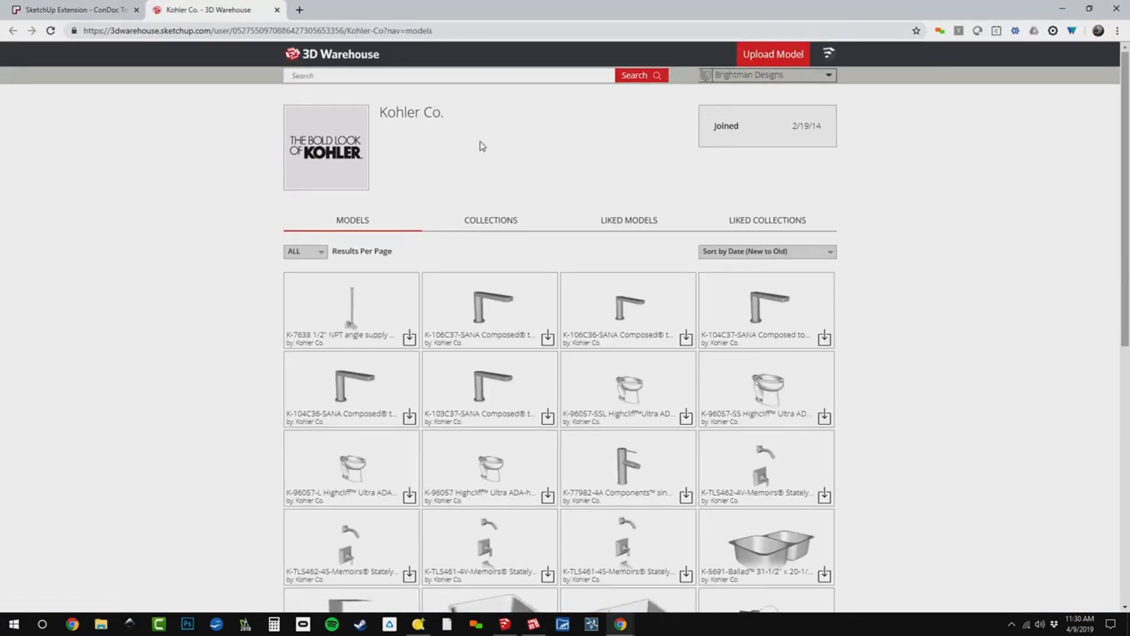
Open Kohler Co.'s Kohler Kitchen & Bath Products collection and its catalog browser.
left_click(482, 229)
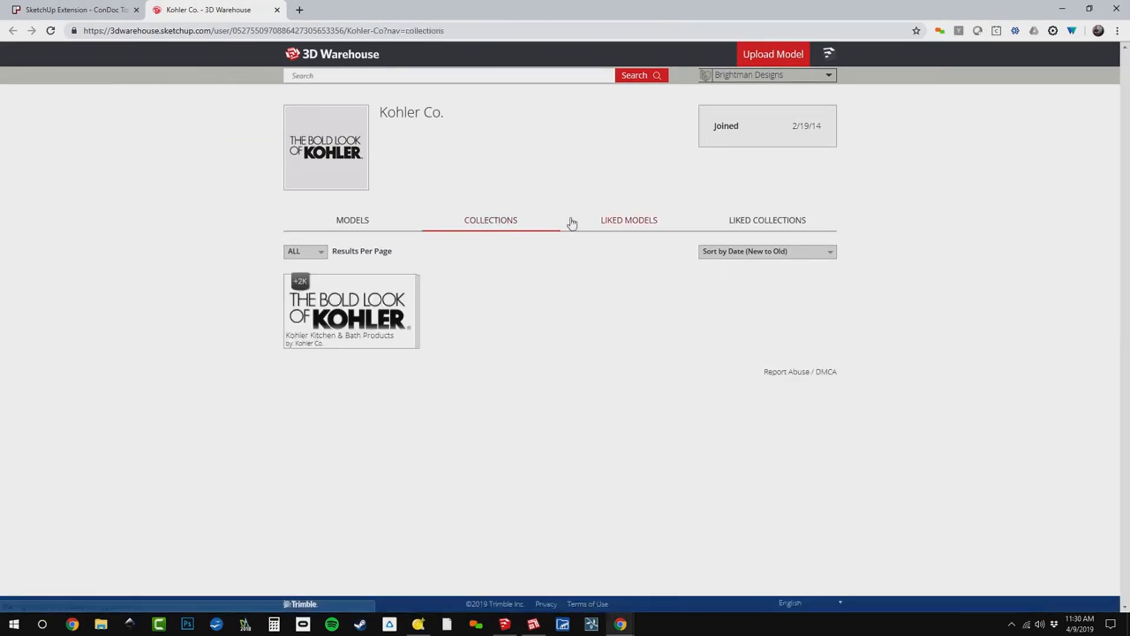
left_click(342, 321)
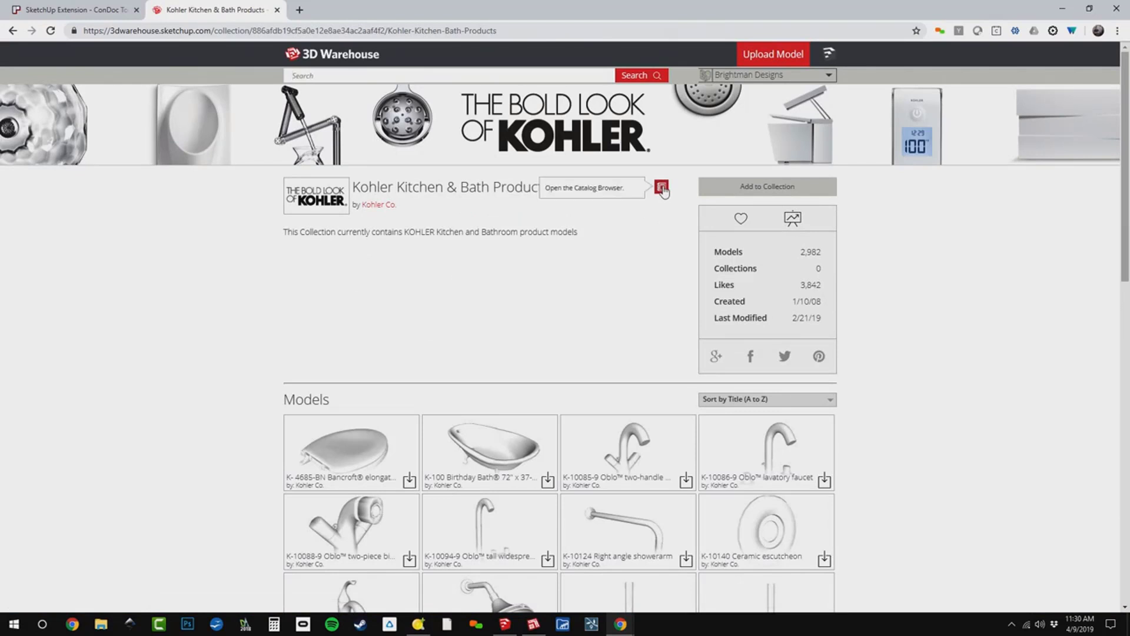
left_click(662, 187)
Search the Kohler catalog for tub, and clear the search text.
type("tub")
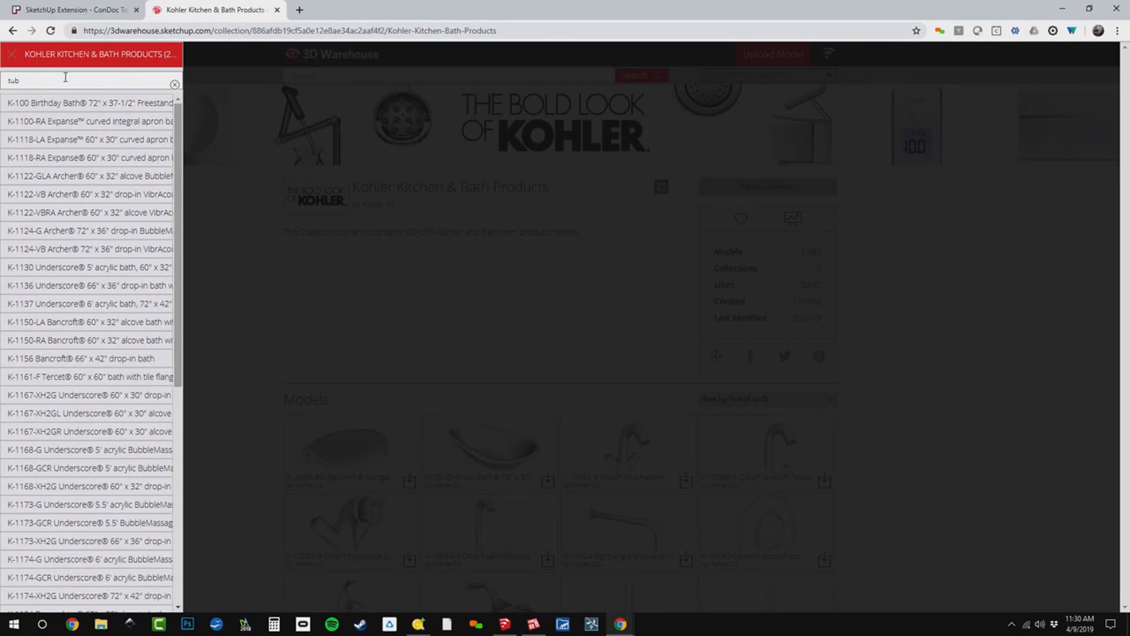
key("BackSpace")
key("BackSpace")
key("BackSpace")
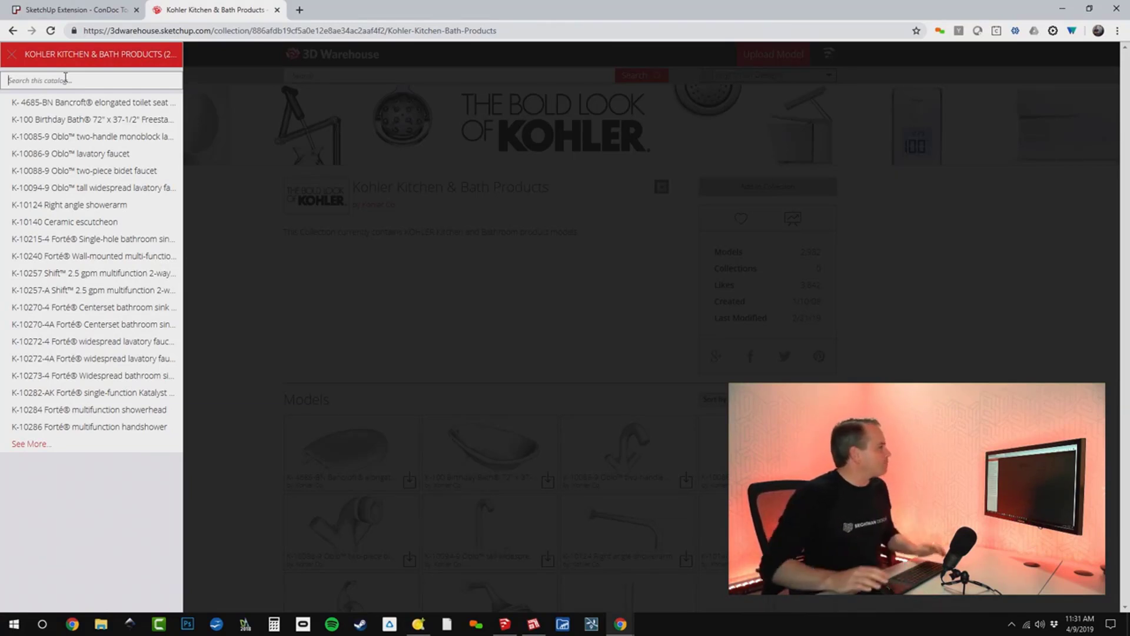
Close the Kohler catalog page and the 3D Warehouse window to return to the SketchUp model.
left_click(277, 10)
key("alt+Tab")
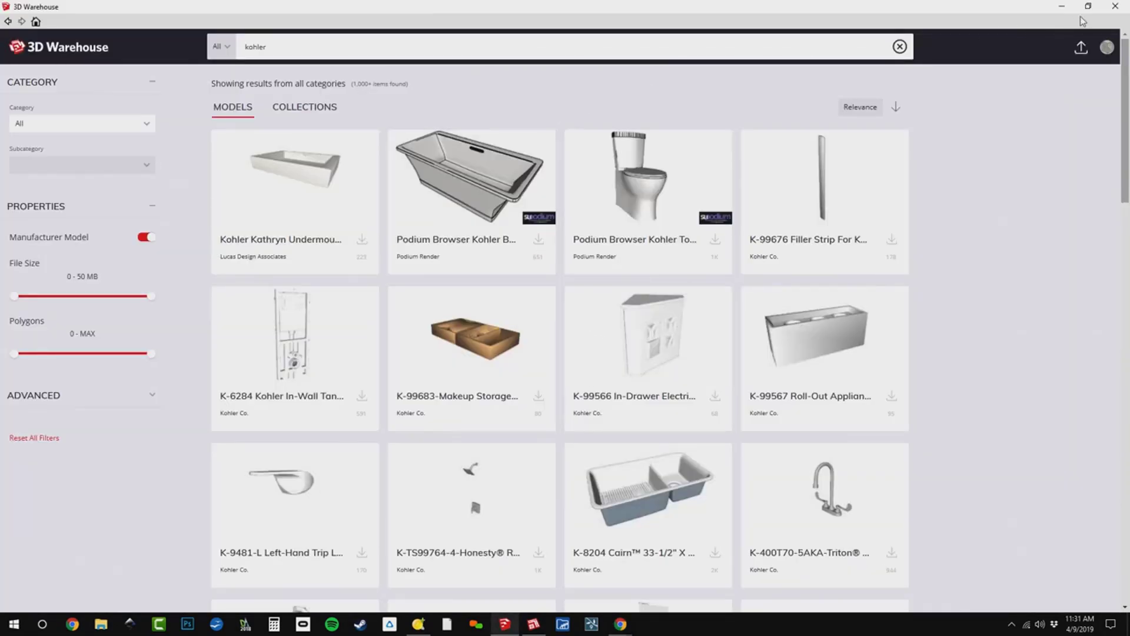
left_click(1115, 6)
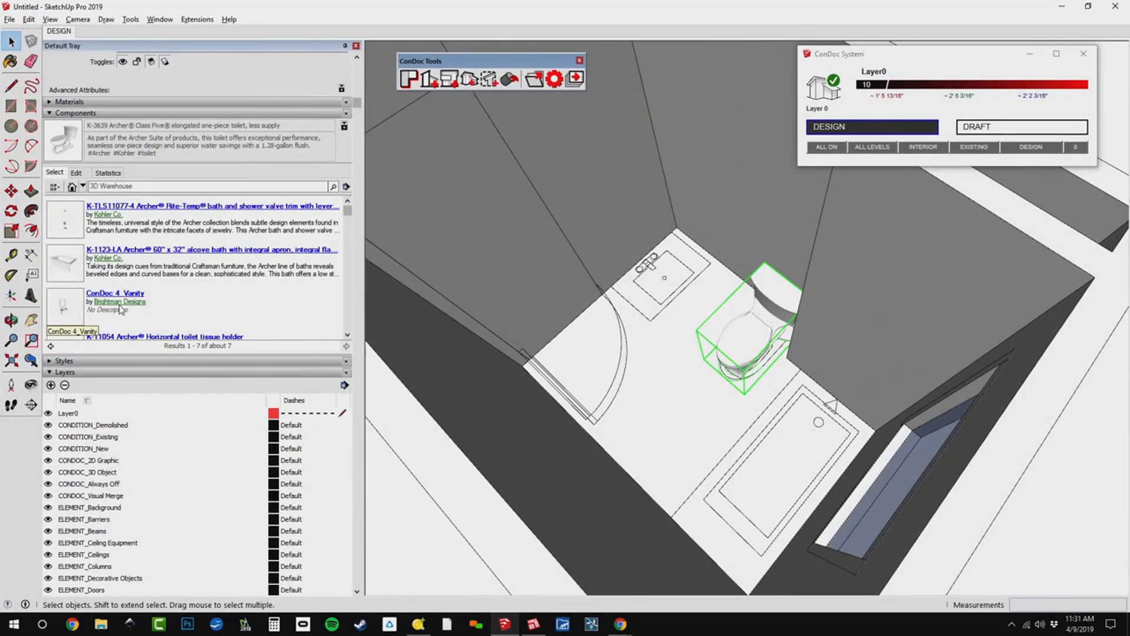
Enlarge the component results list and place the K-1123-LA Archer 60" x 32" alcove bath over the tub outline.
scroll(142, 215, "up", 2)
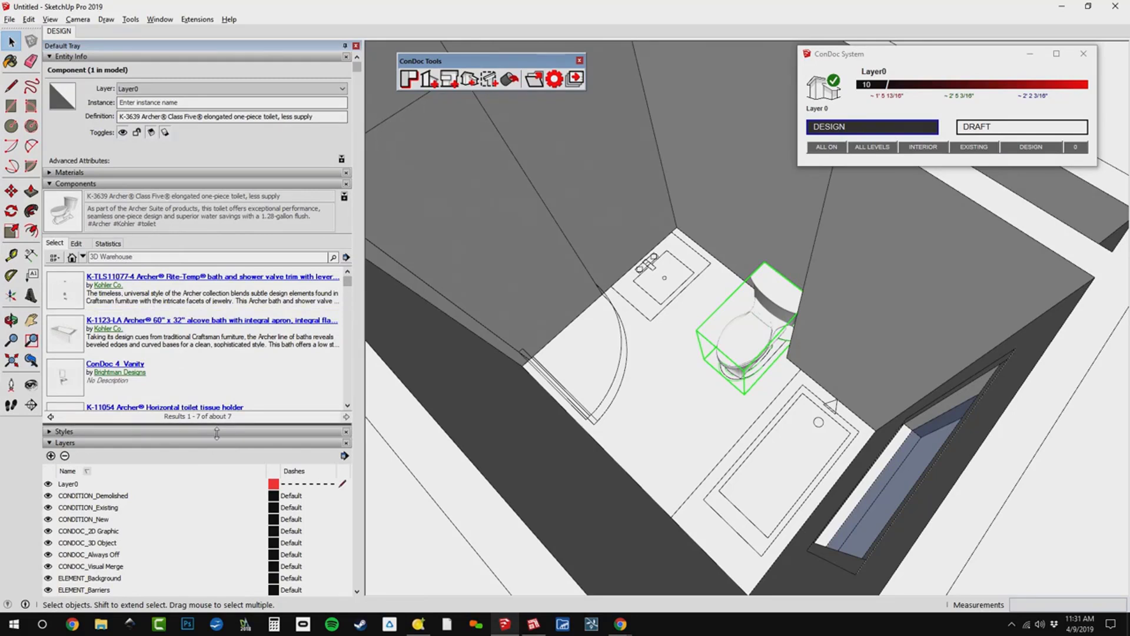
left_click_drag(215, 430, 215, 550)
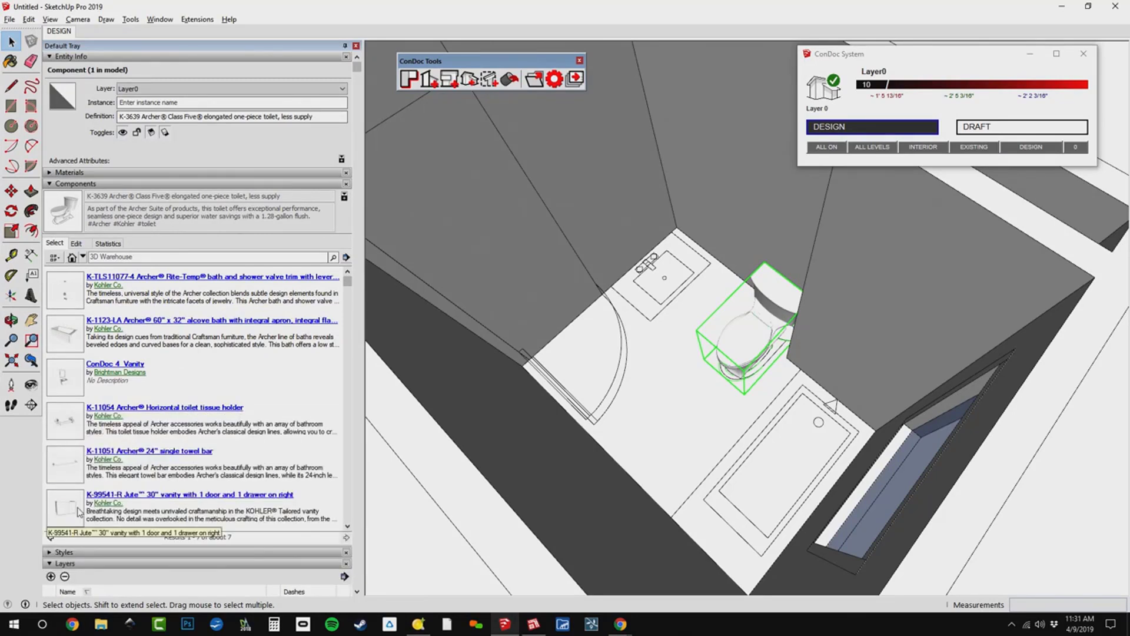
left_click(55, 342)
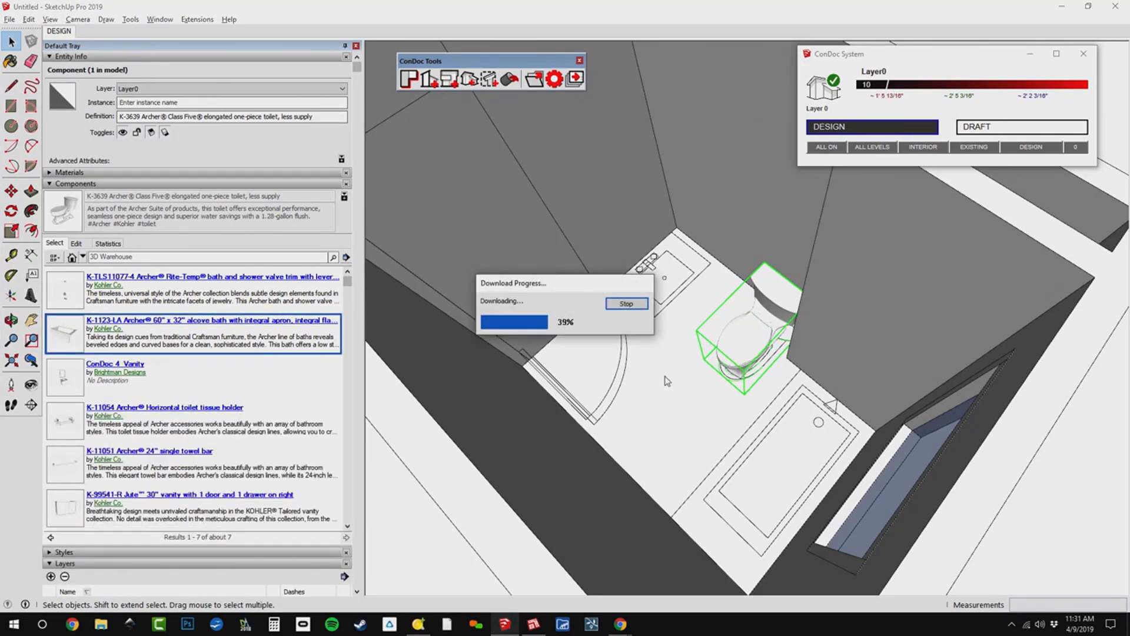
middle_click_drag(606, 364, 927, 383)
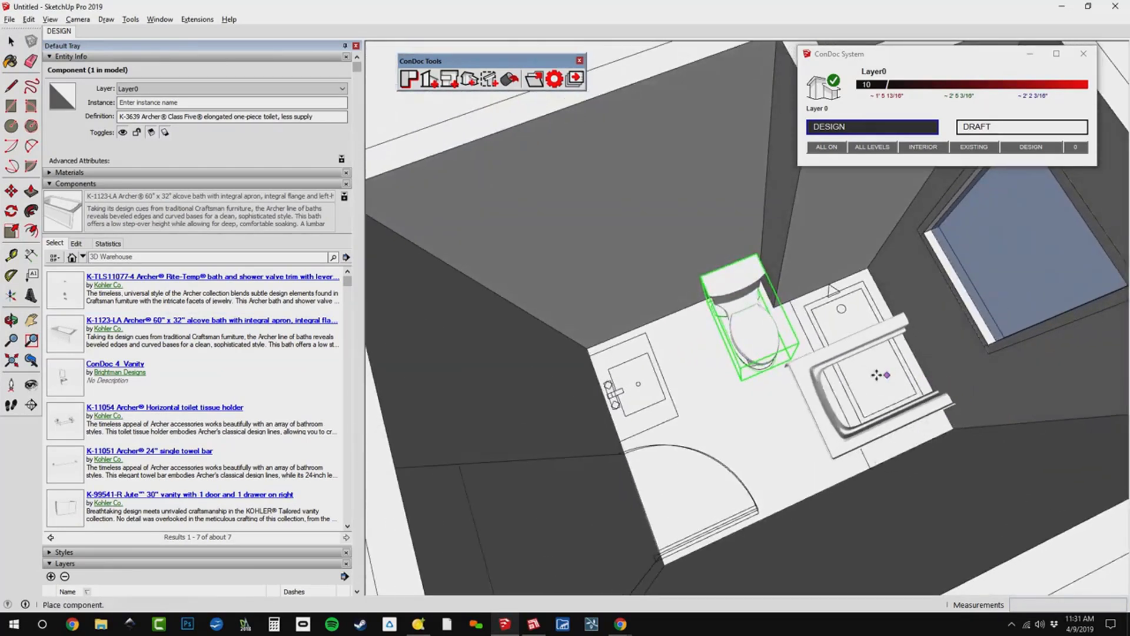
left_click(877, 375)
Rotate the Archer bath 90 degrees on the floor plane and revise the rotation angle to 270 degrees.
scroll(877, 375, "up", 3)
key("q")
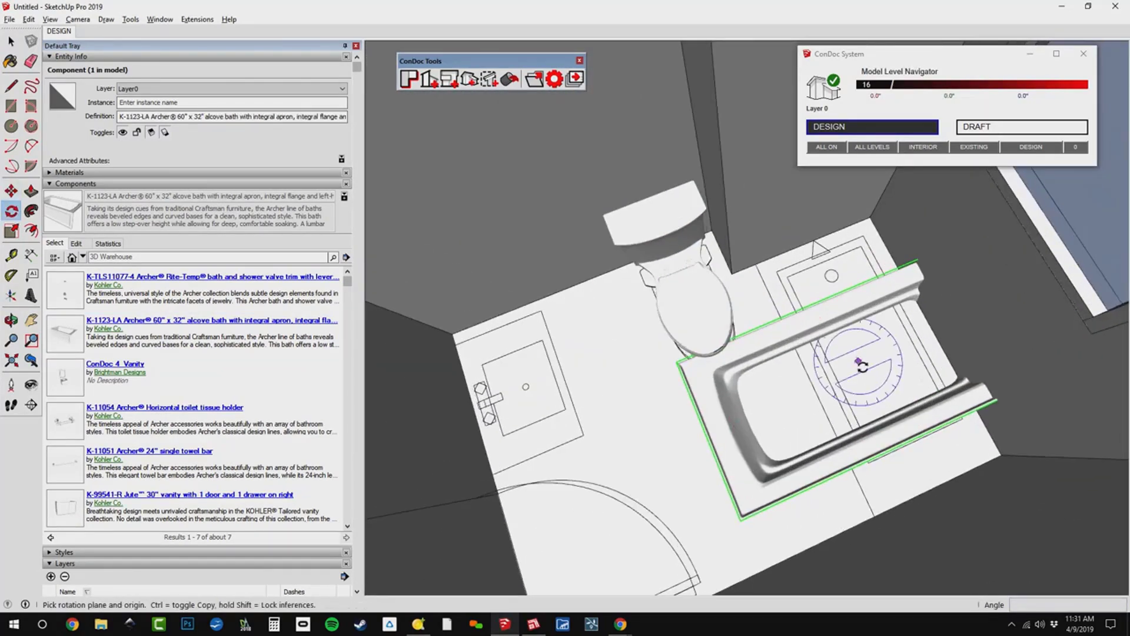
left_click(858, 362)
left_click(869, 408)
type("90")
key("Return")
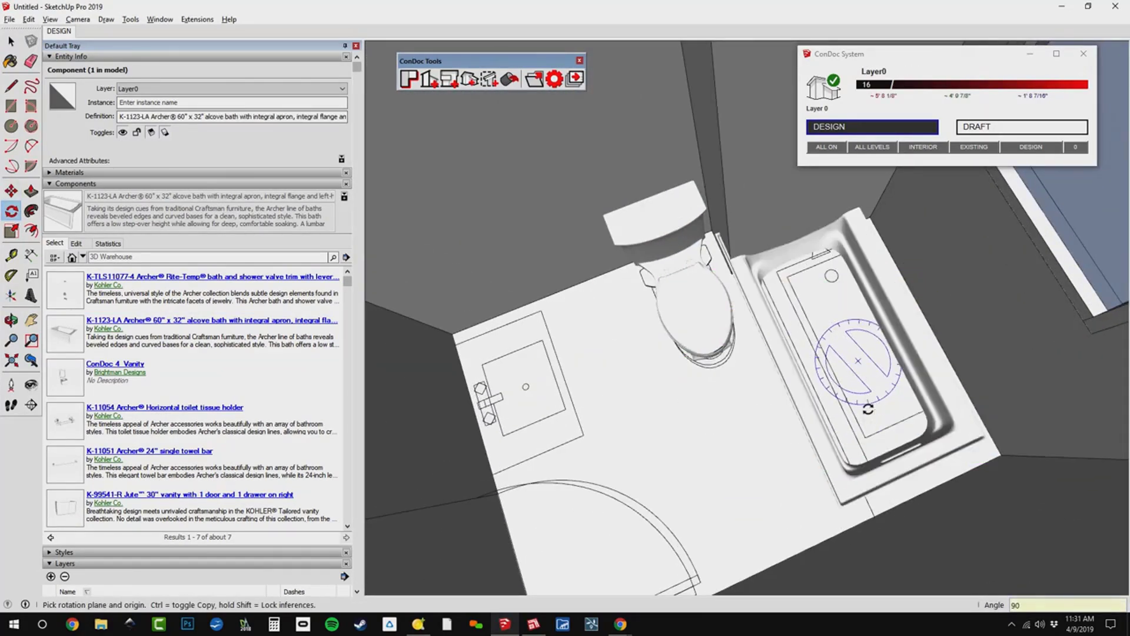
middle_click_drag(759, 446, 906, 194)
scroll(846, 348, "up", 4)
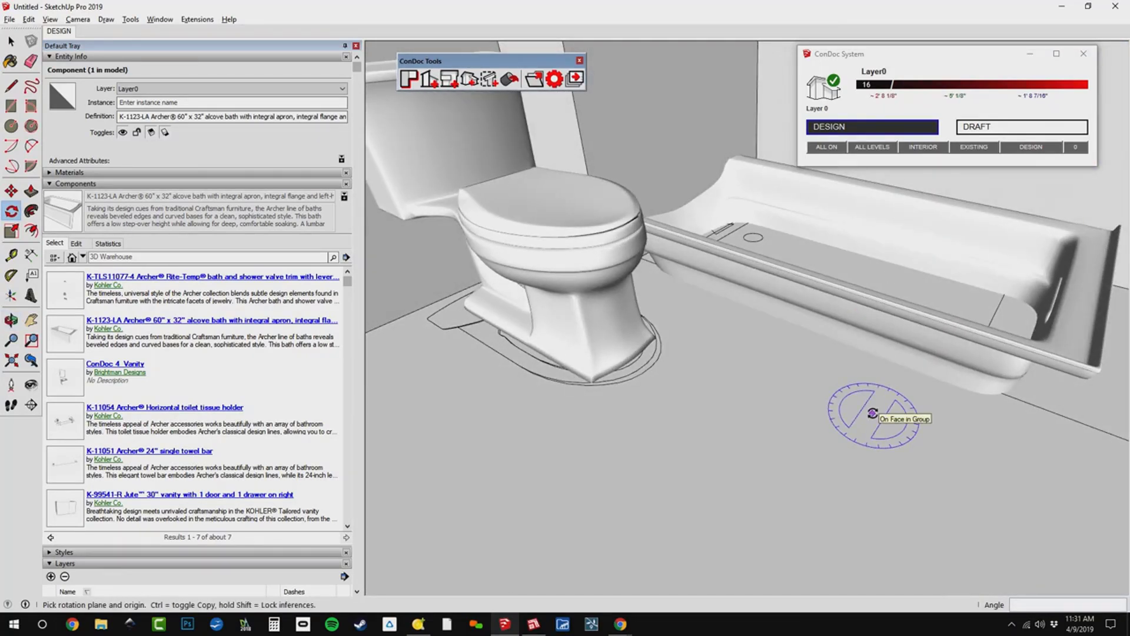
key("Return")
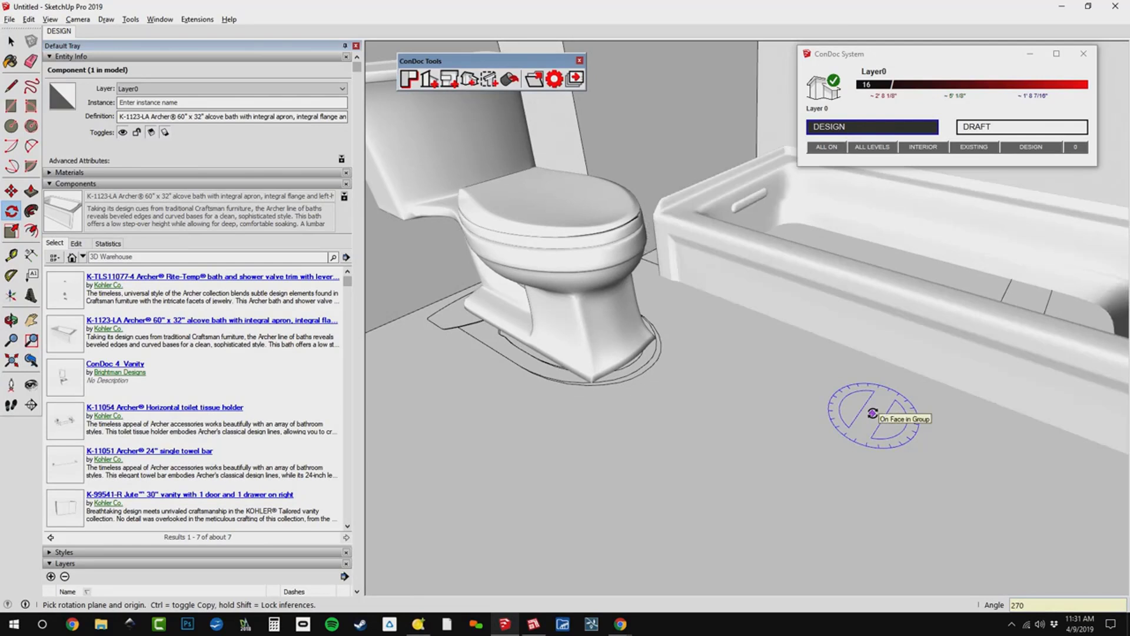
Move the Archer bath vertically down about 4 1/2" so its base rests on the bathroom floor.
middle_click_drag(873, 413, 827, 461, "shift")
key("m")
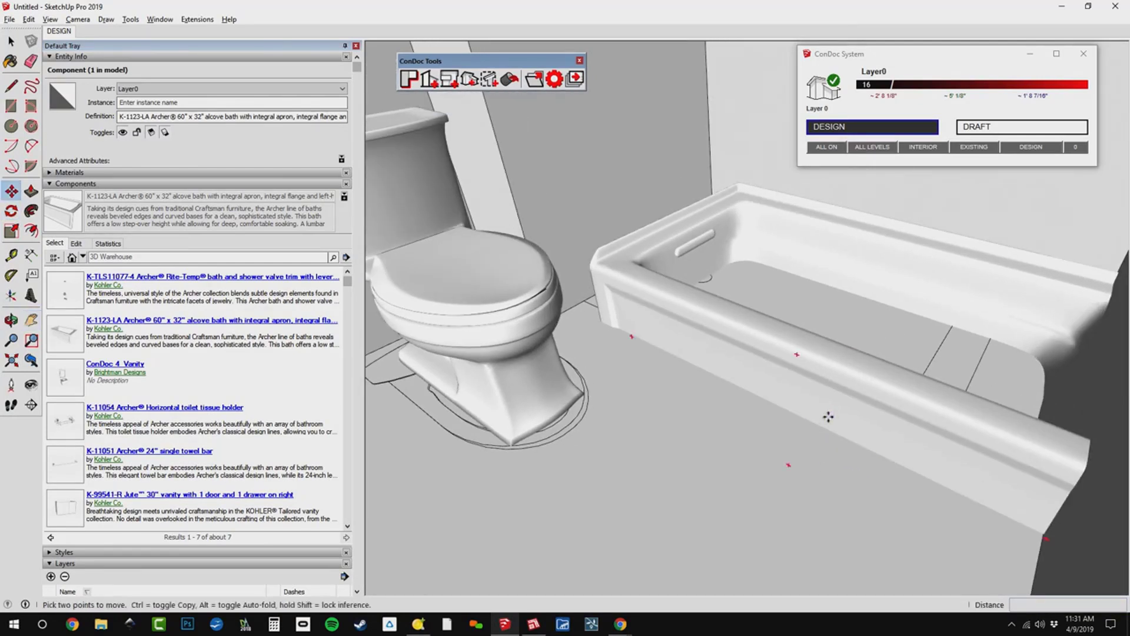
left_click(830, 416)
key("h")
scroll(597, 306, "up", 3)
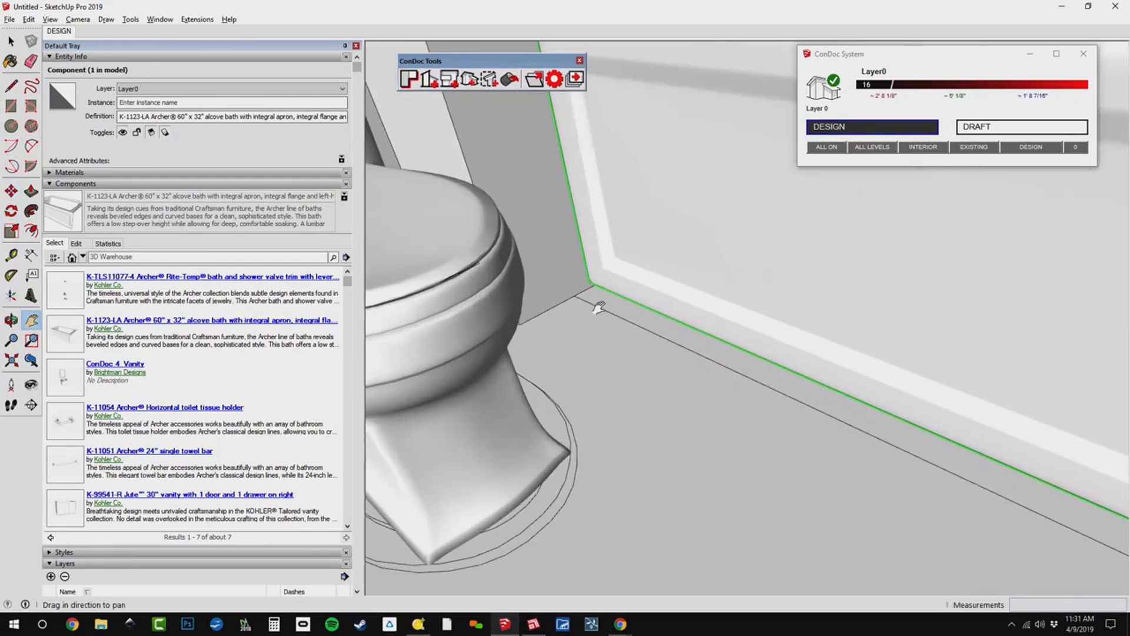
scroll(616, 285, "up", 3)
scroll(616, 286, "down", 3)
key("m")
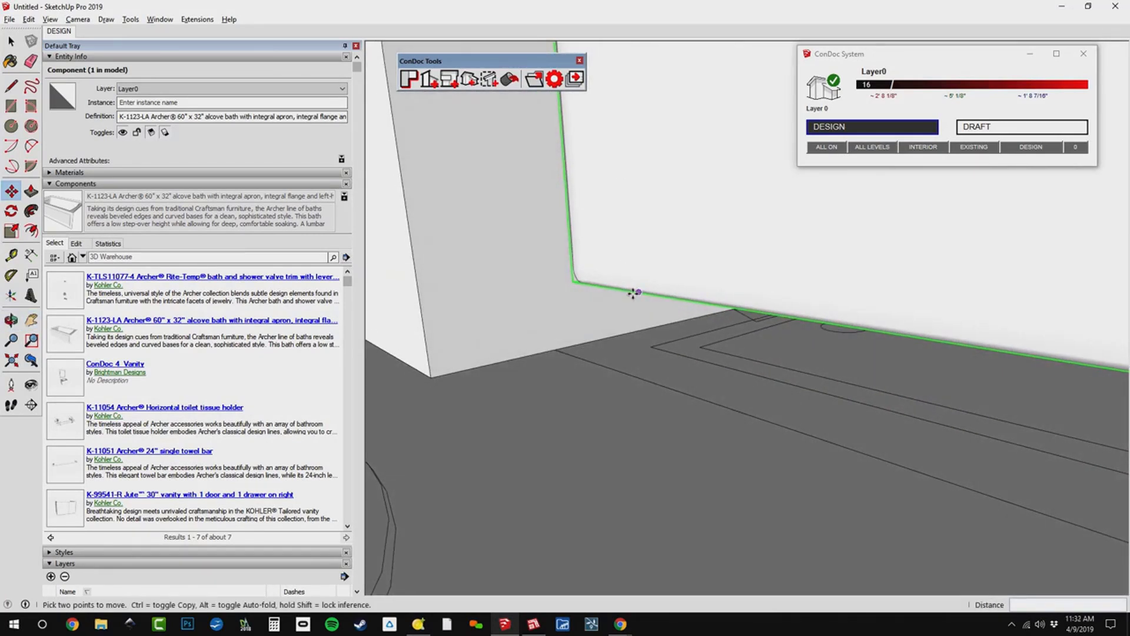
left_click(632, 294)
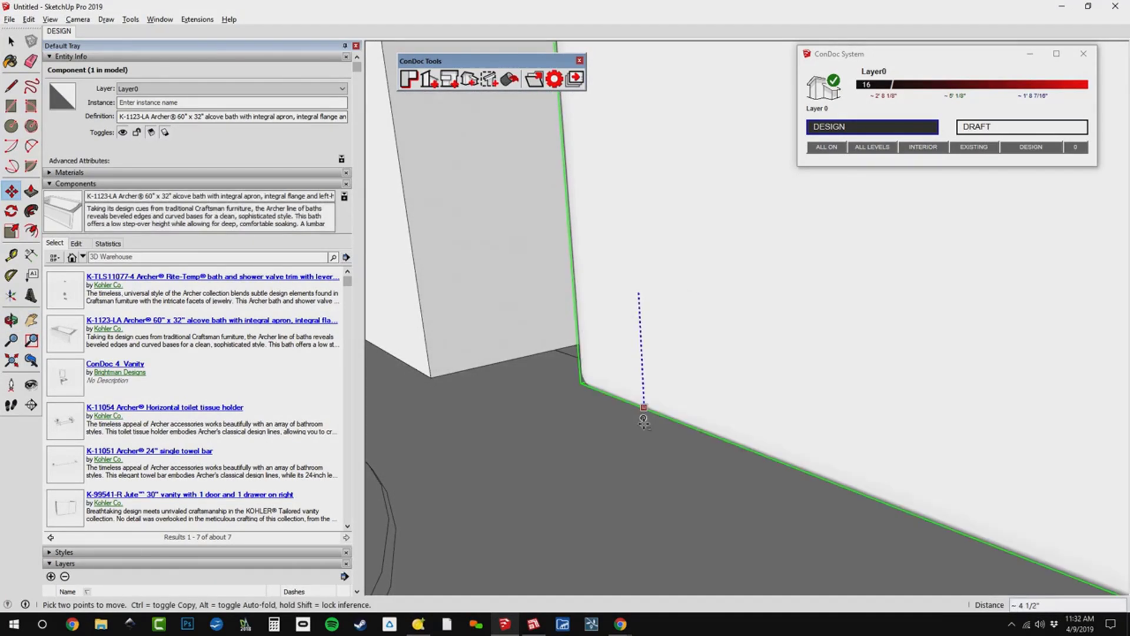
left_click(639, 429)
Move the Archer bath along the green axis until its drain end meets the wall.
key("h")
scroll(672, 441, "up", 5)
middle_click_drag(750, 449, 896, 384)
key("m")
left_click(820, 358)
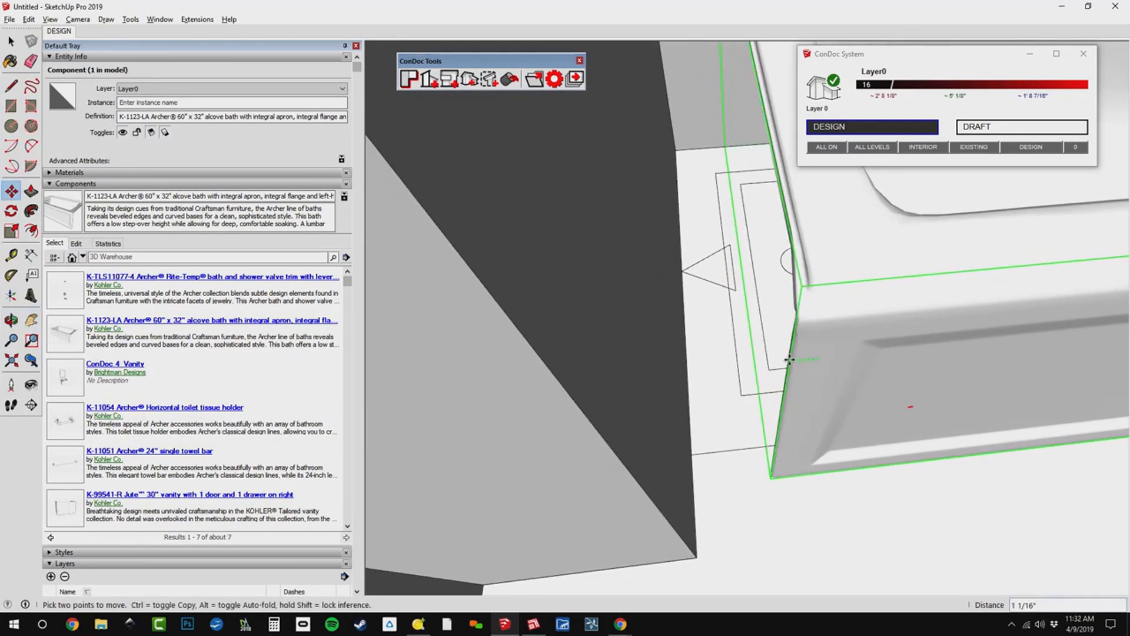
left_click(659, 425)
Move the Archer bath about 11/16" along the red axis so its long back edge sits flush against the wall.
key("h")
scroll(650, 436, "down", 3)
middle_click_drag(795, 407, 786, 500)
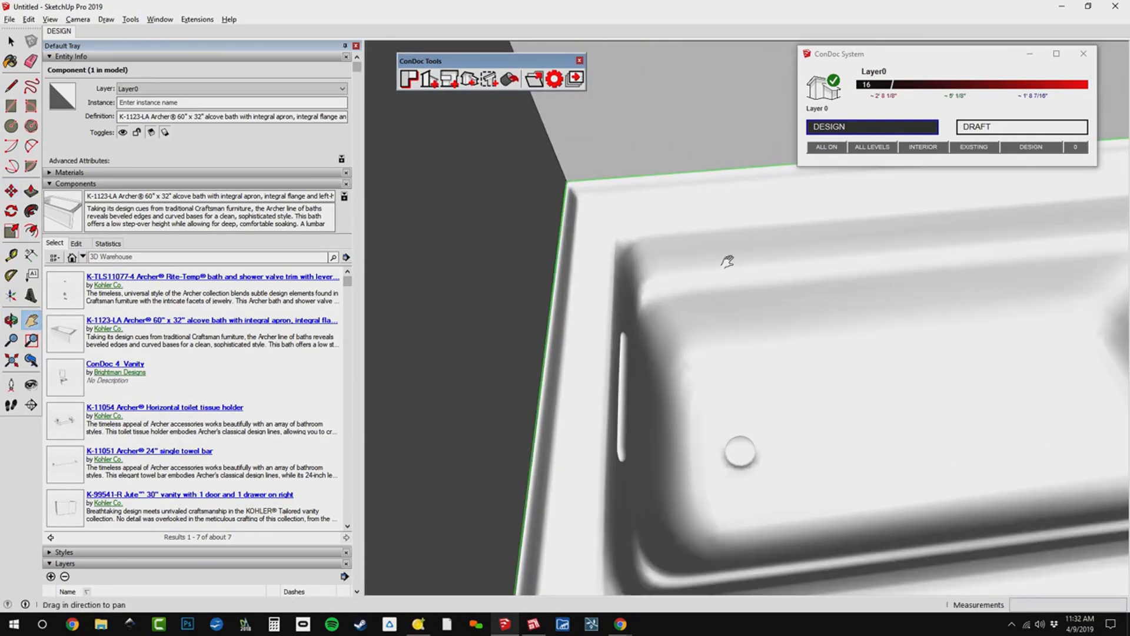
middle_click_drag(729, 257, 159, 361)
scroll(765, 326, "up", 1)
scroll(765, 327, "up", 4)
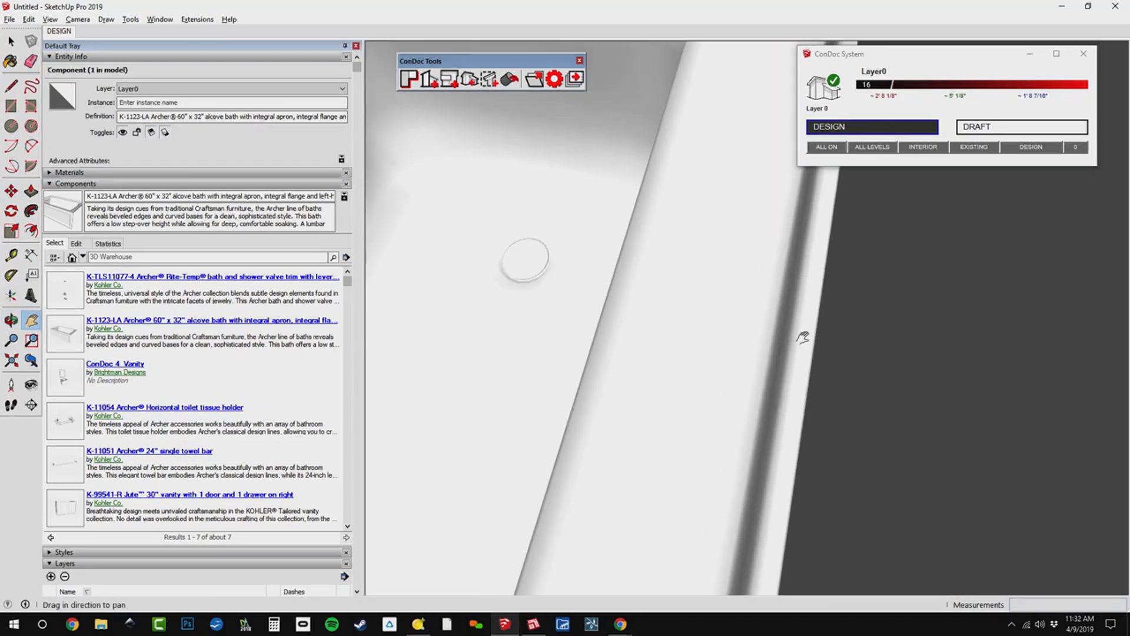
key("m")
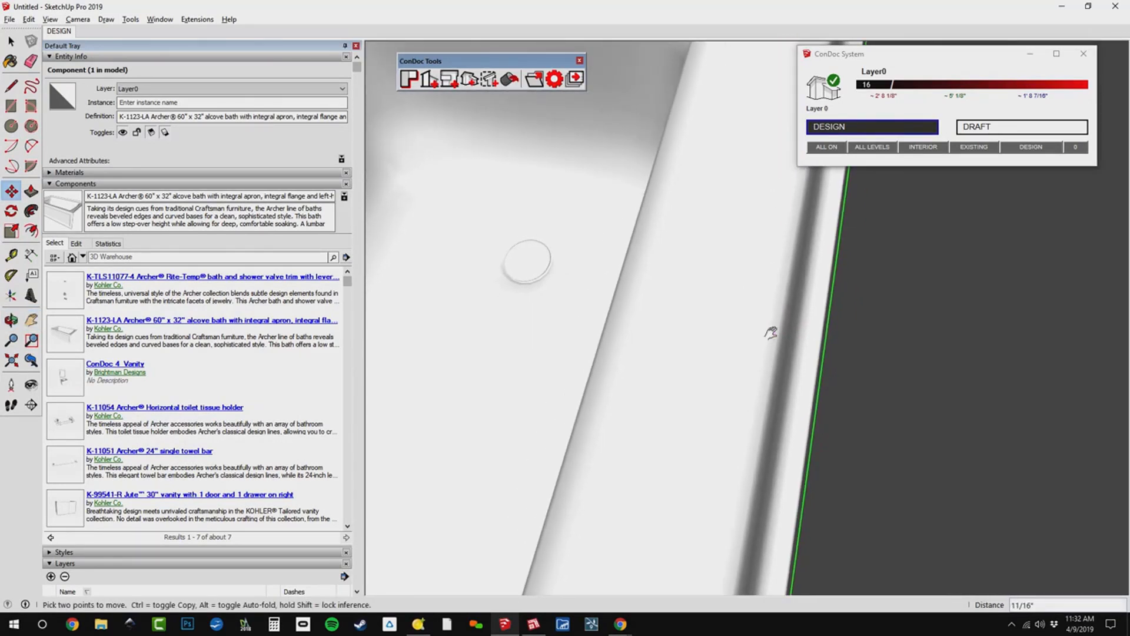
key("h")
left_click_drag(710, 322, 797, 404)
key("m")
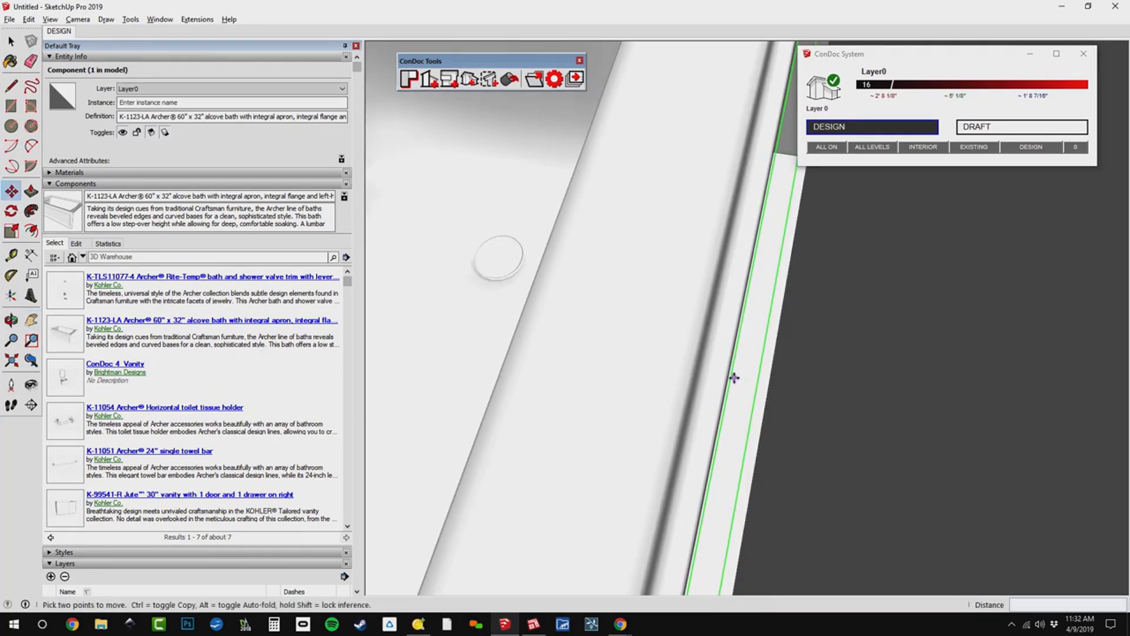
left_click(729, 374)
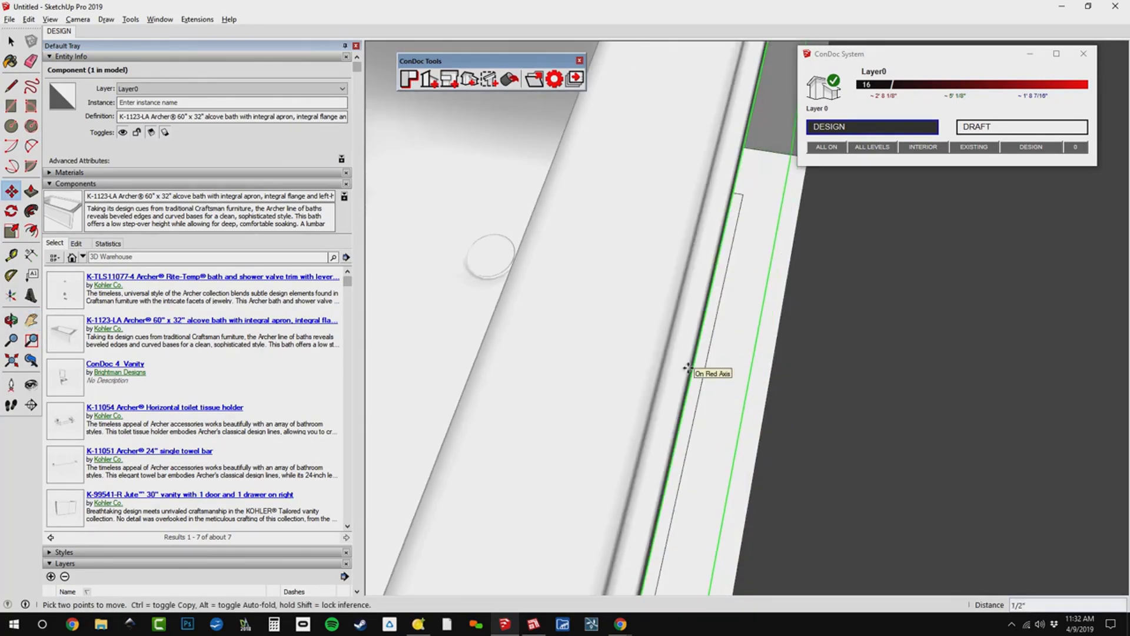
left_click(966, 304)
middle_click_drag(502, 424, 723, 368)
scroll(815, 434, "down", 4)
scroll(676, 401, "down", 3)
scroll(712, 351, "down", 1)
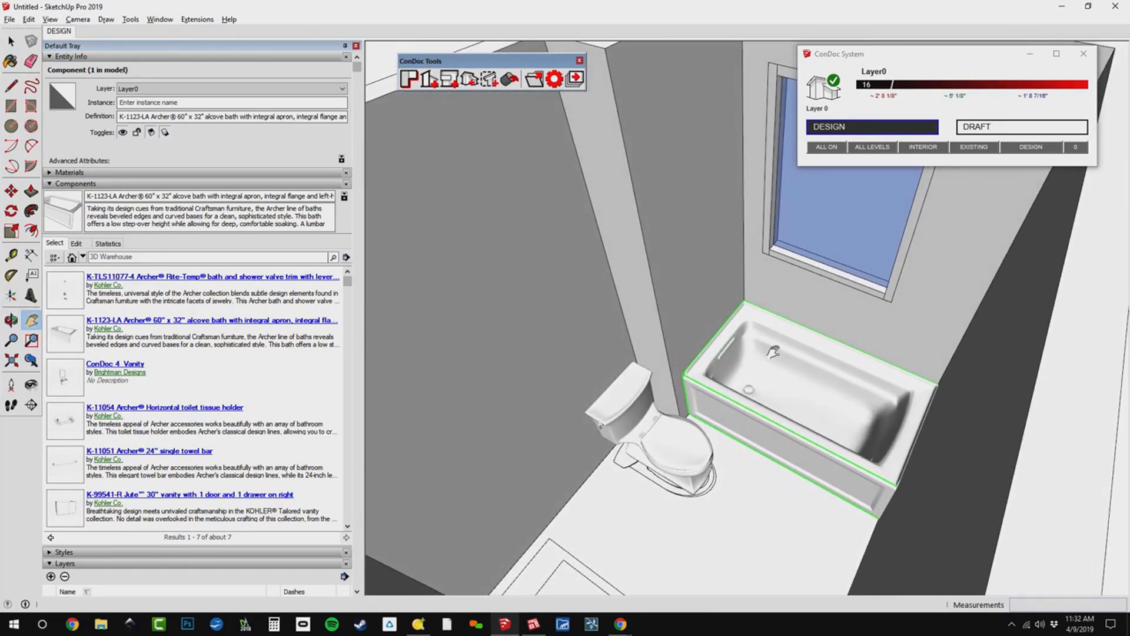
middle_click_drag(789, 346, 239, 445)
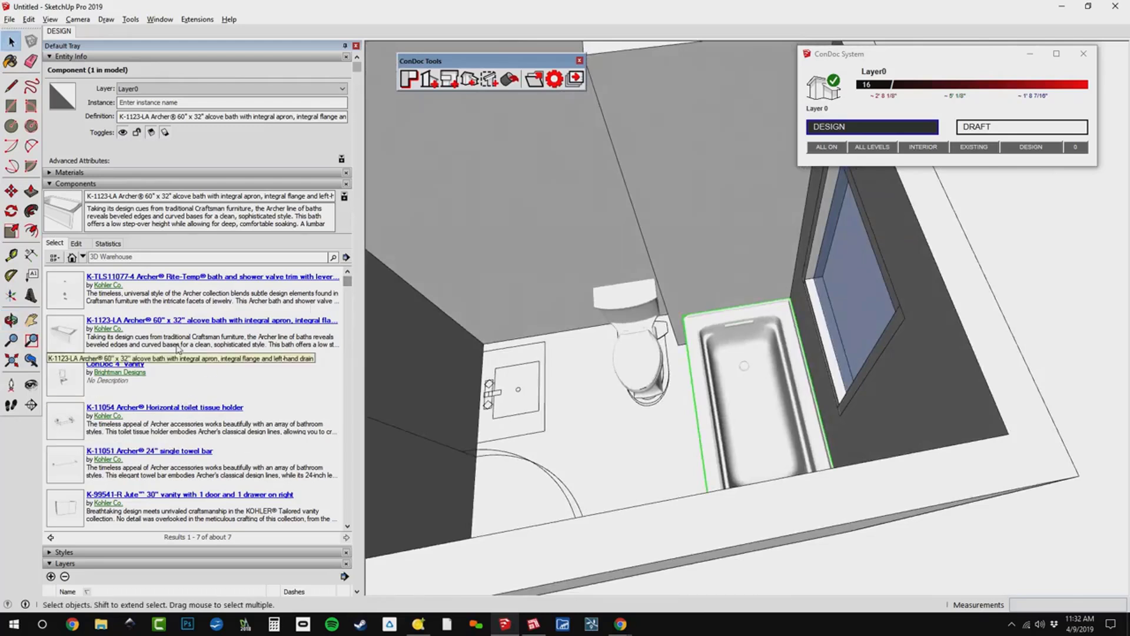
left_click(66, 386)
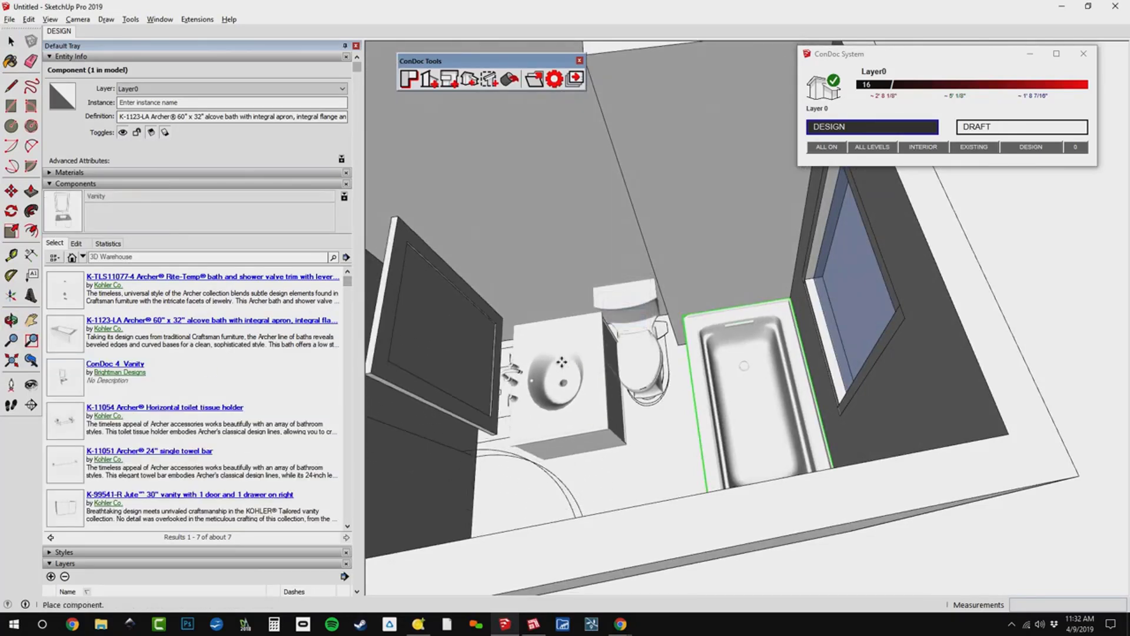
middle_click_drag(639, 391, 670, 306)
key("Escape")
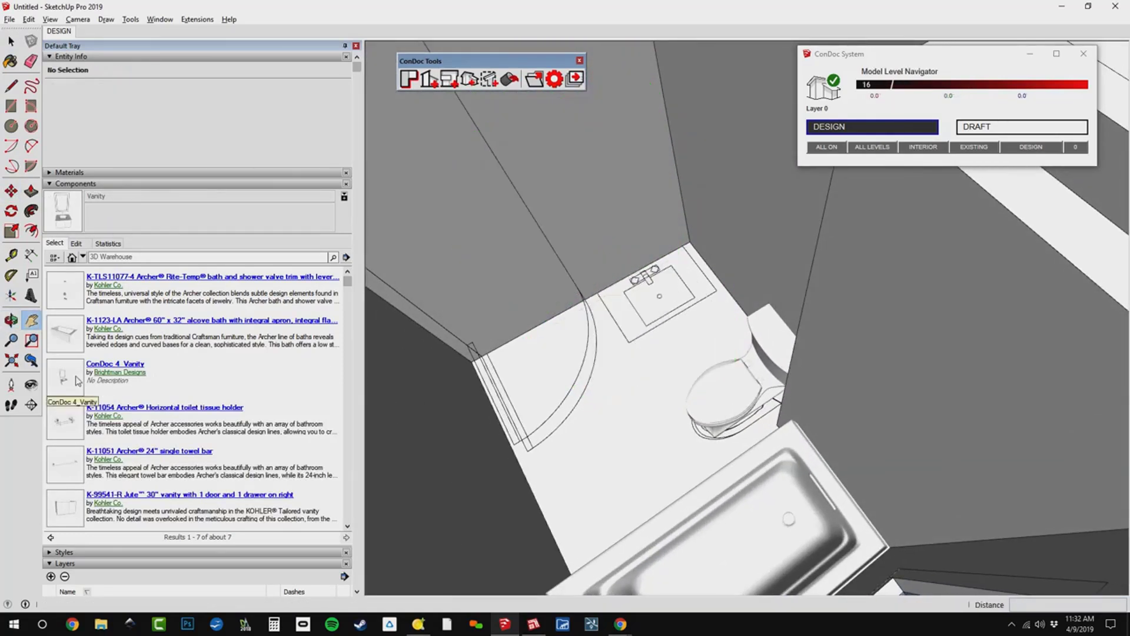
Place the ConDoc 4 Vanity component at the wall corner above the sink outline on the floor plan.
left_click(68, 375)
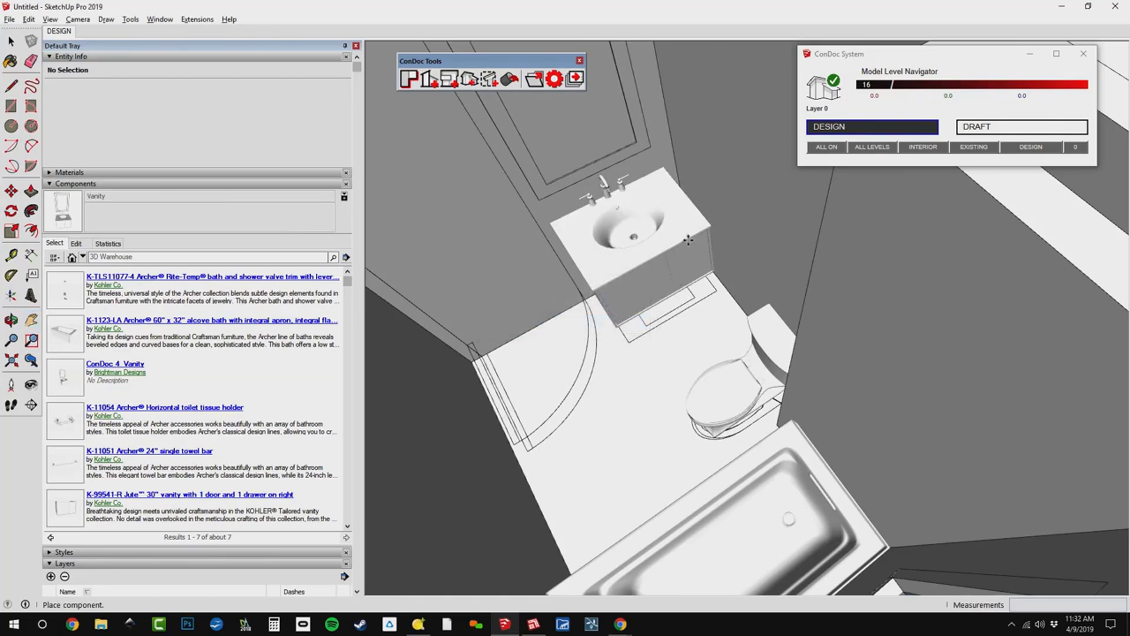
middle_click_drag(688, 240, 732, 220)
key("h")
scroll(732, 220, "up", 2)
scroll(732, 221, "up", 4)
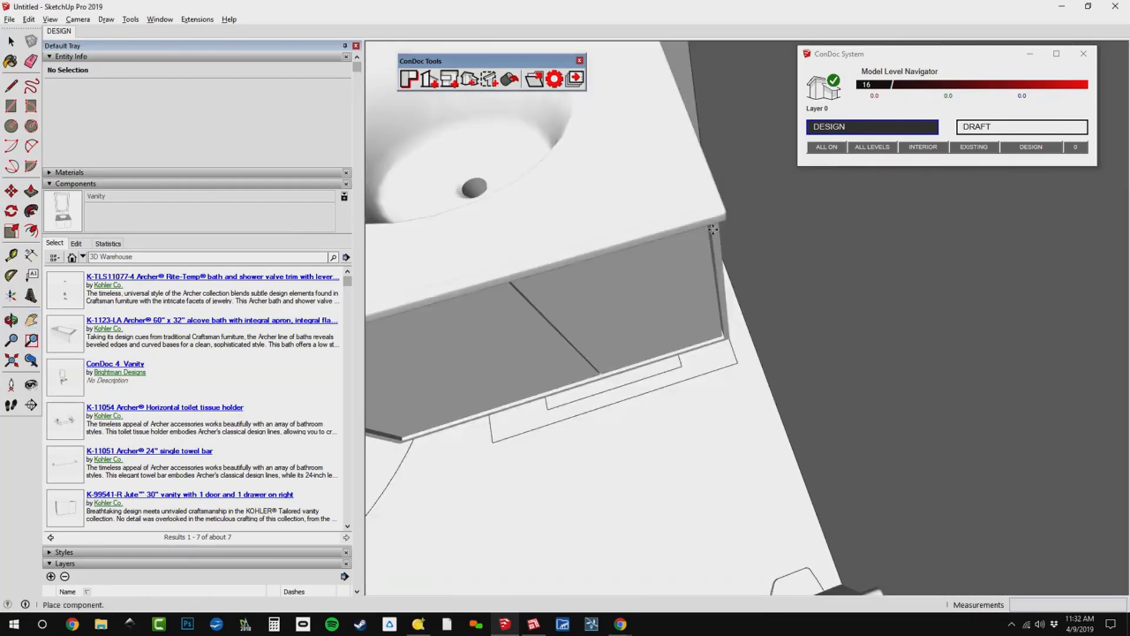
scroll(713, 233, "up", 1)
scroll(712, 233, "up", 4)
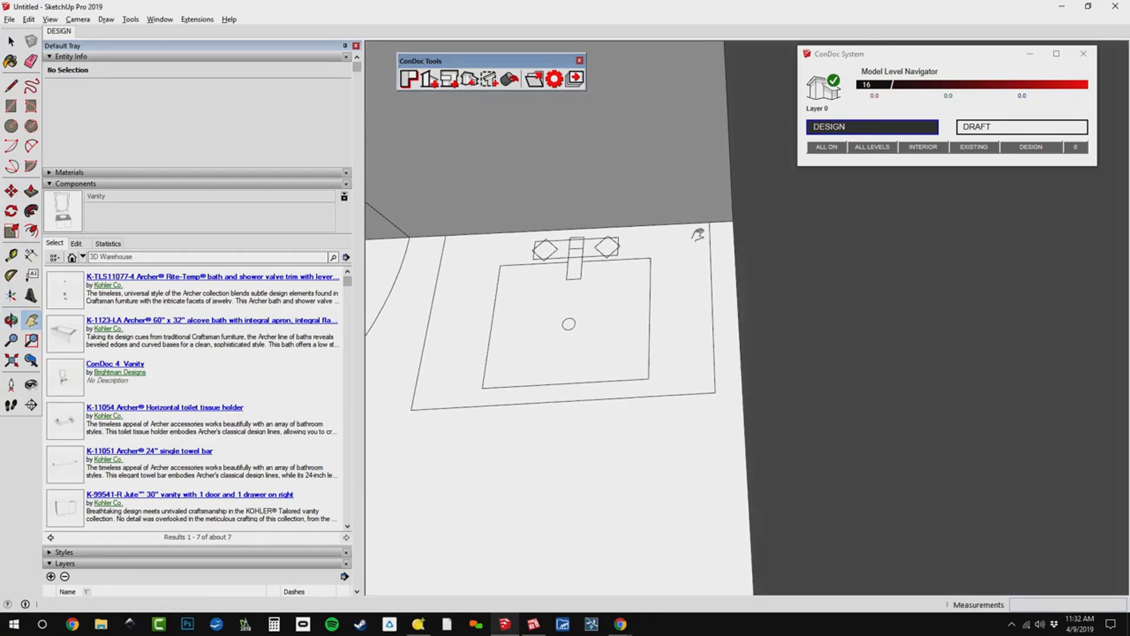
left_click(733, 222)
Examine the placed vanity, mirror, toilet and bath against the floor plan outlines from several angles.
middle_click_drag(651, 396, 910, 471, "shift")
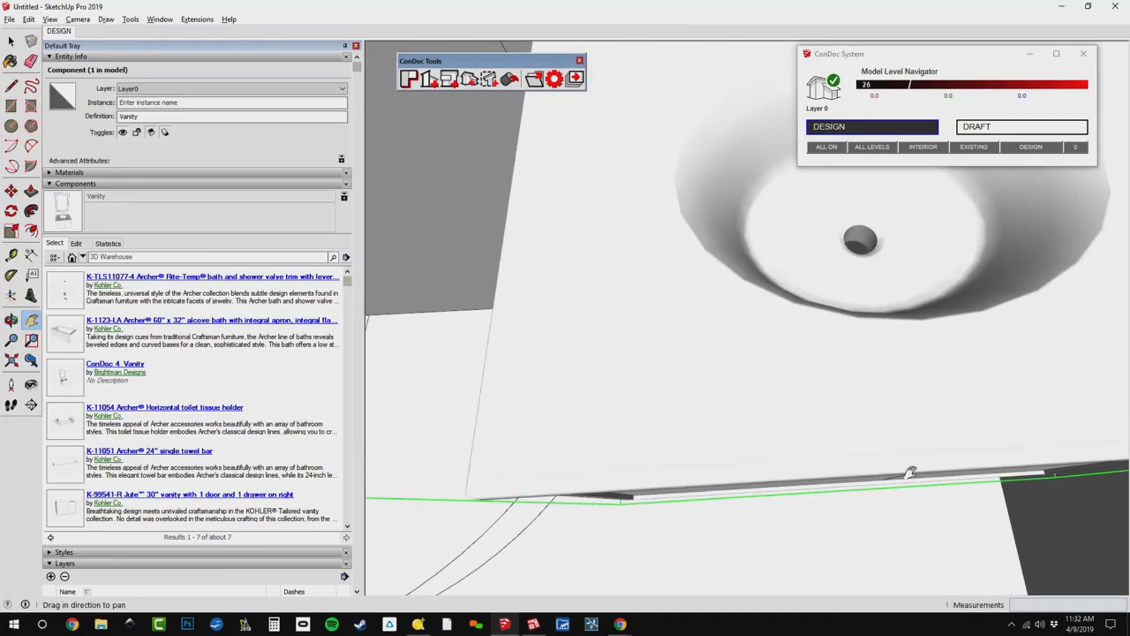
scroll(832, 445, "down", 4)
middle_click_drag(751, 416, 842, 301)
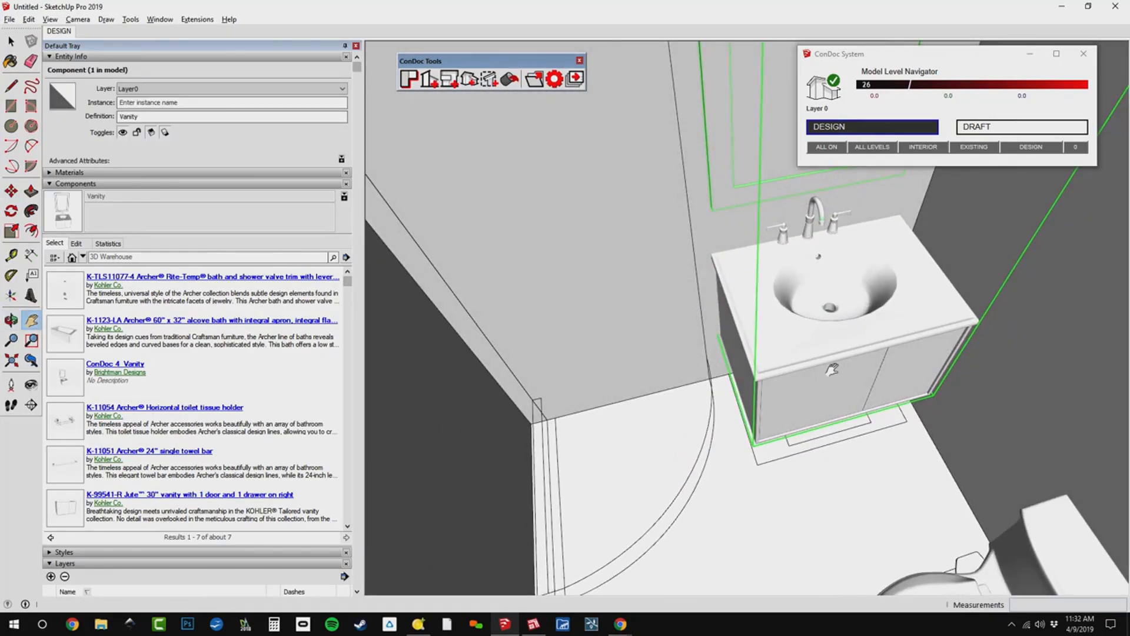
left_click_drag(870, 334, 849, 417)
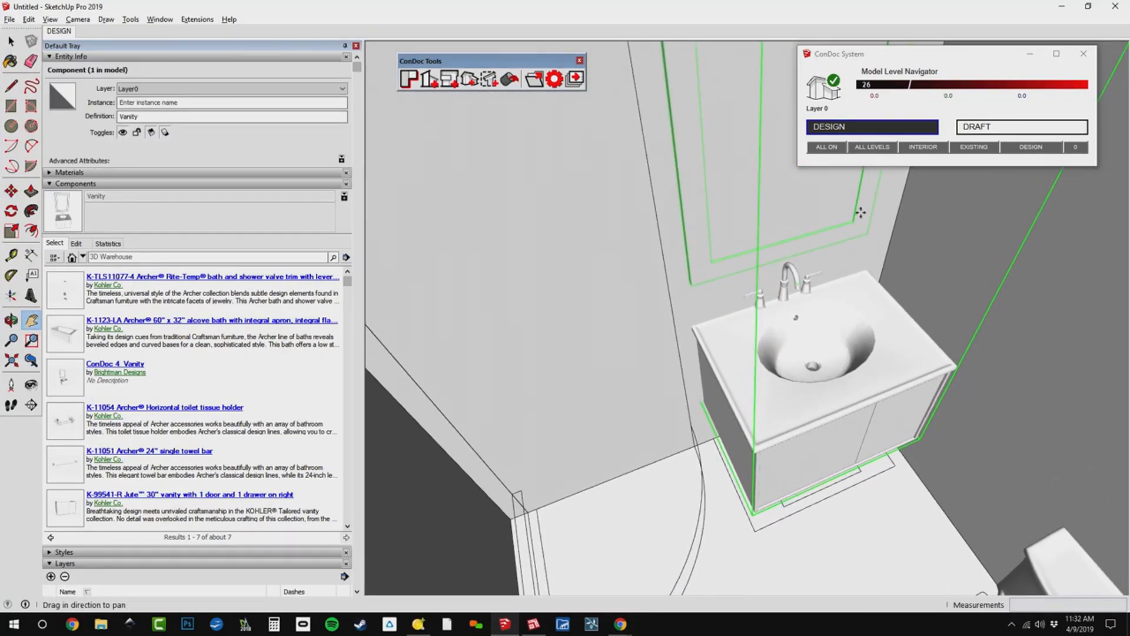
middle_click_drag(740, 307, 881, 401)
middle_click_drag(660, 345, 843, 268)
scroll(800, 346, "up", 2)
middle_click_drag(843, 268, 845, 304, "shift")
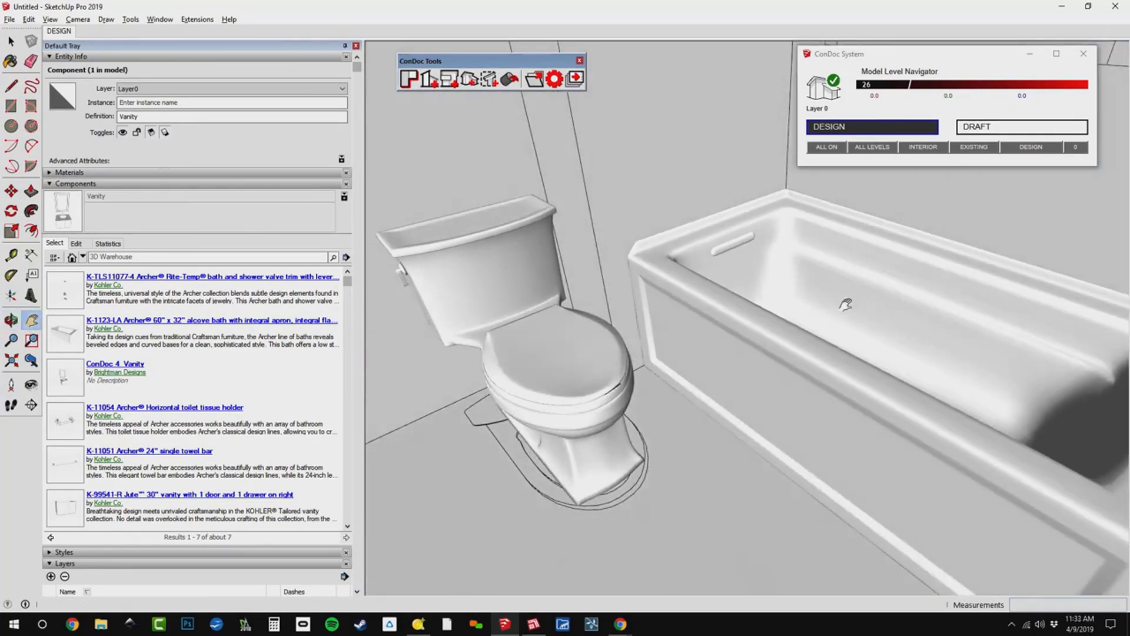
Save the model as Bathroom in the TEMP folder.
key("ctrl+s")
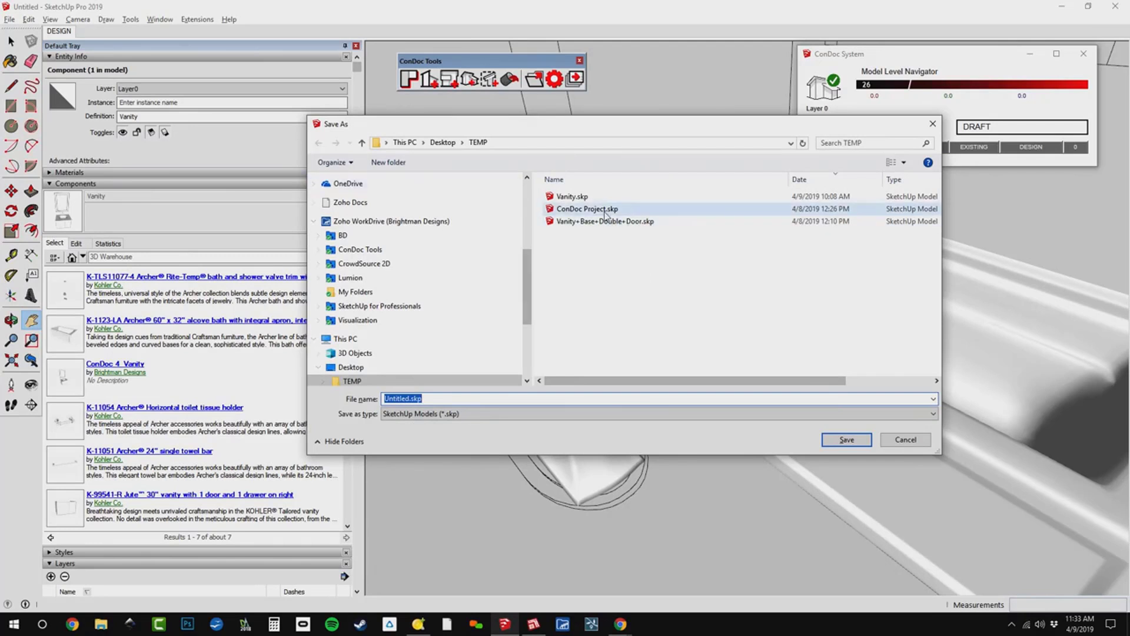
type("Bathroom")
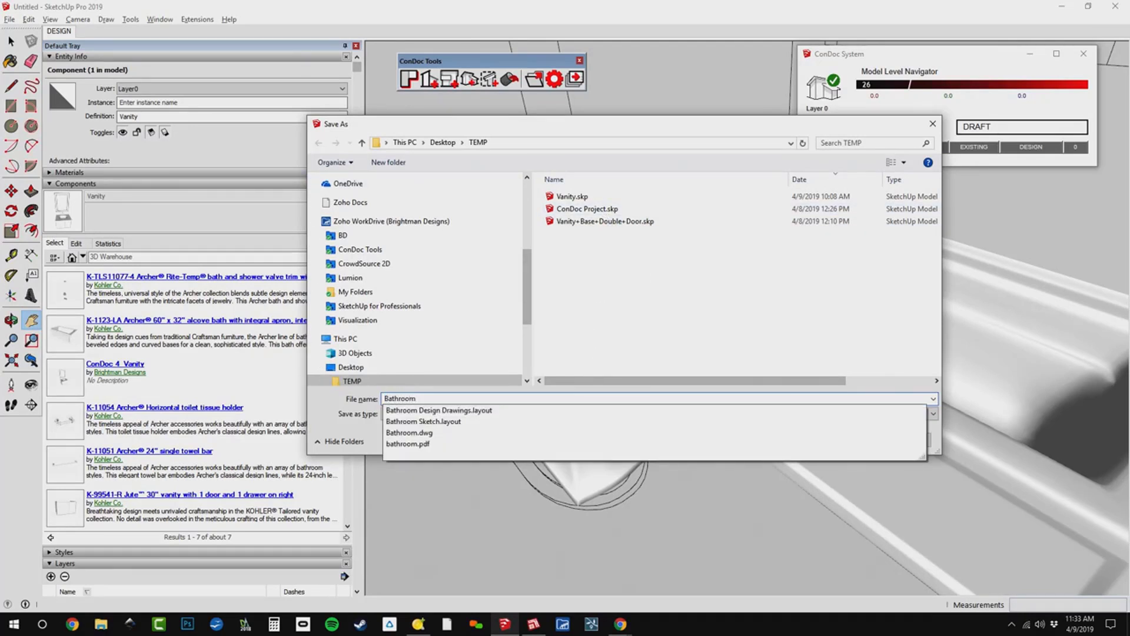
key("Return")
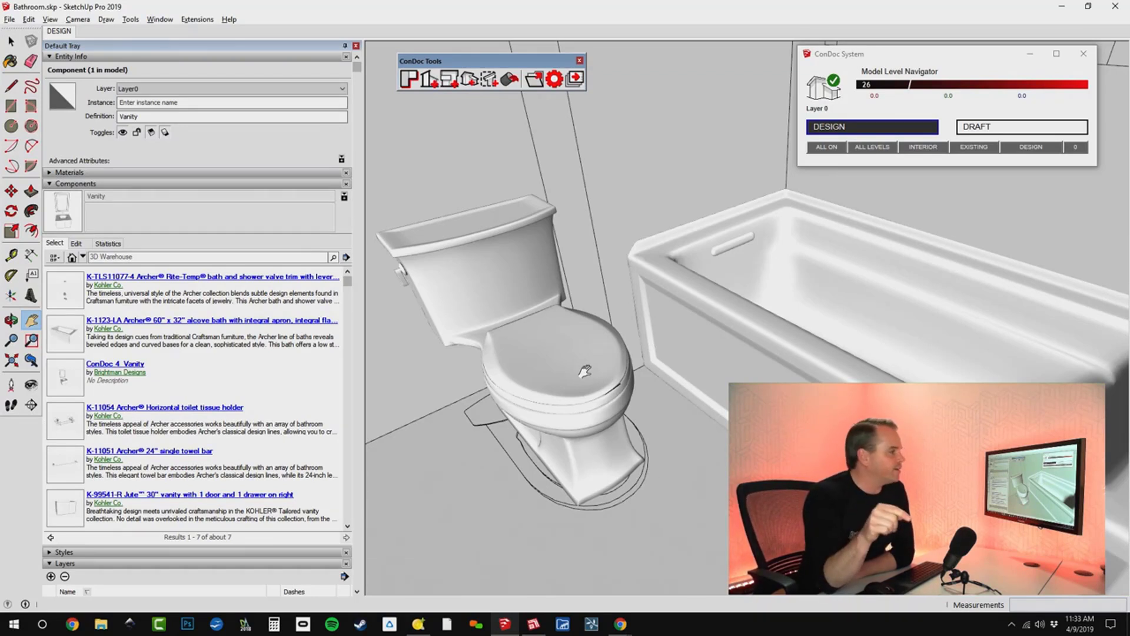
scroll(801, 292, "up", 6)
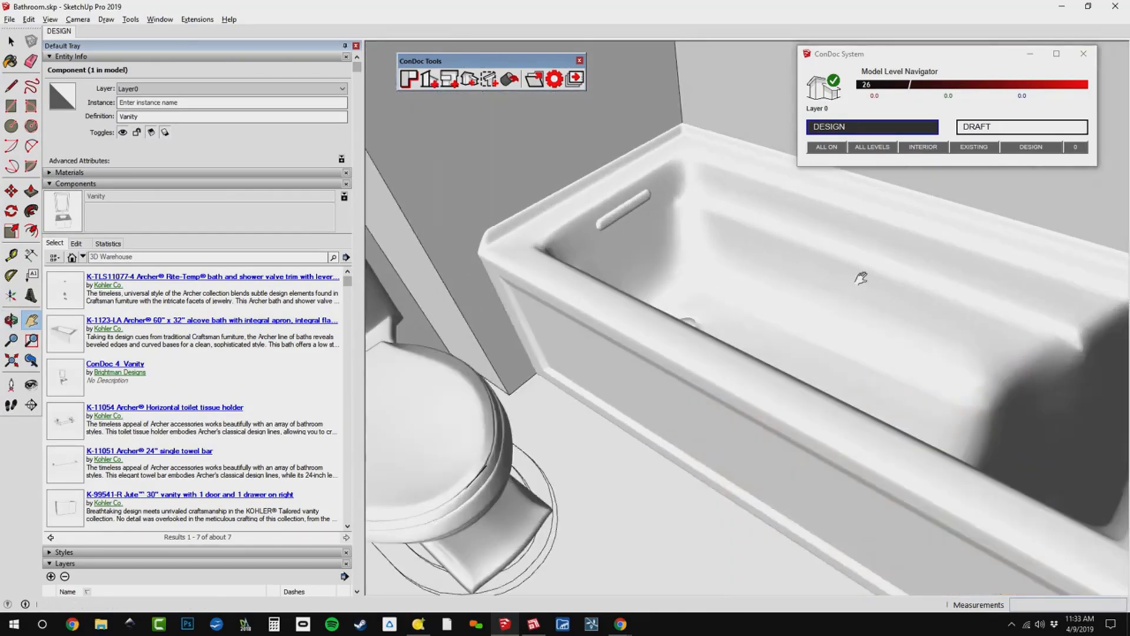
Turn on hidden geometry and inspect the dense mesh of the component nested inside the Archer bath.
key("alt+h")
mouse_move(860, 292)
middle_mouse_down()
mouse_move(846, 321)
mouse_move(715, 316)
mouse_move(727, 303)
middle_mouse_up()
key("space")
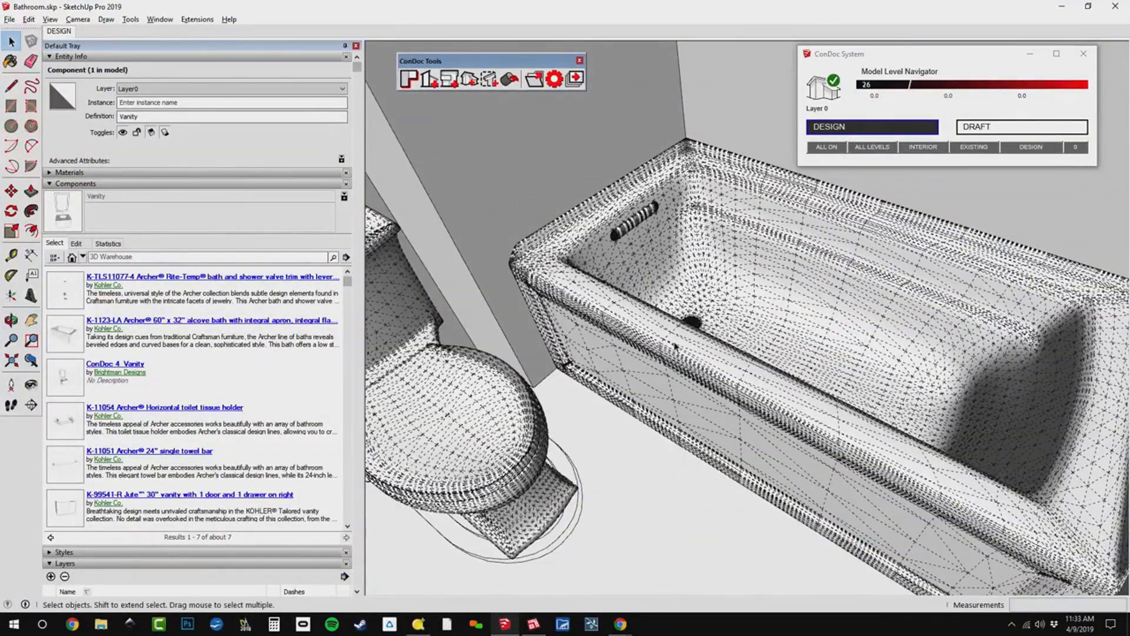
double_click(674, 348)
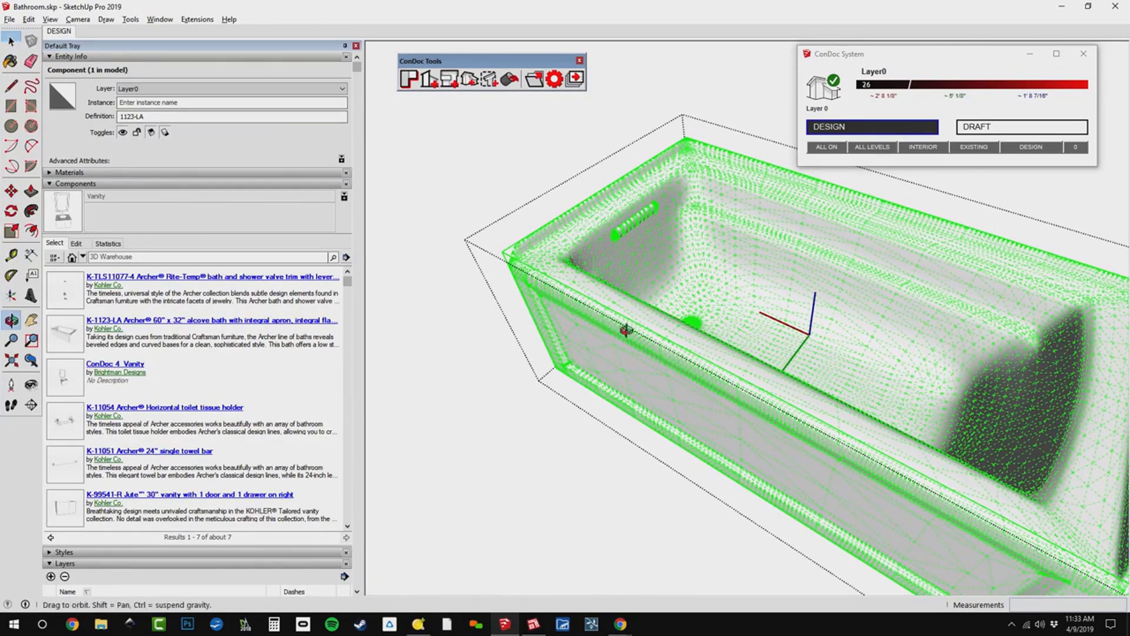
middle_click_drag(626, 323, 651, 310)
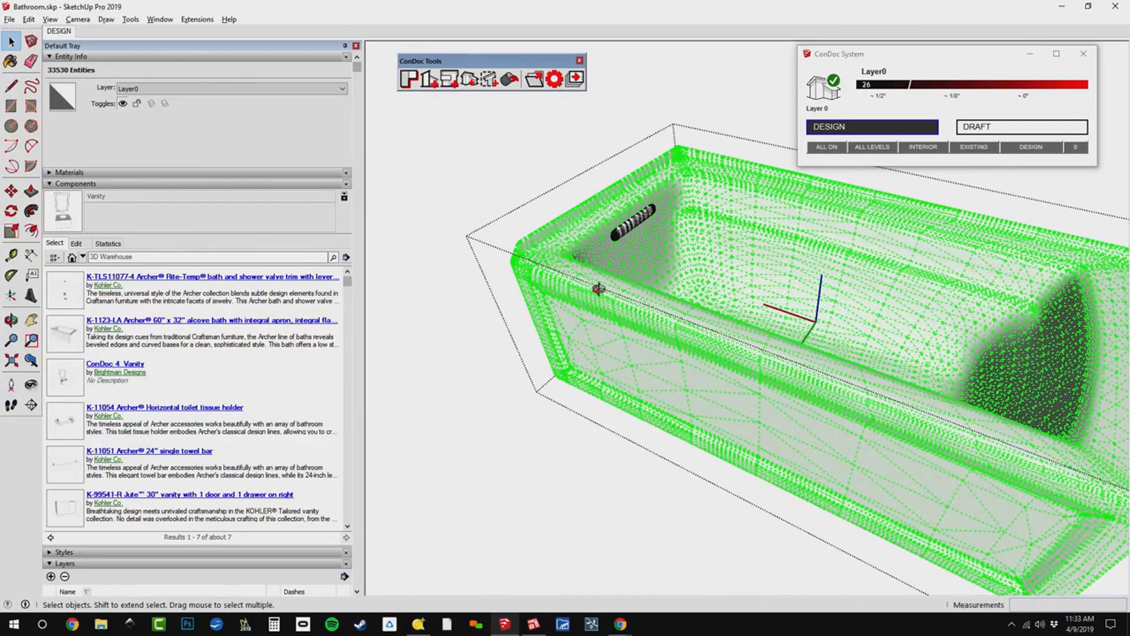
middle_click_drag(599, 289, 552, 292)
left_click(552, 278)
left_click(608, 318)
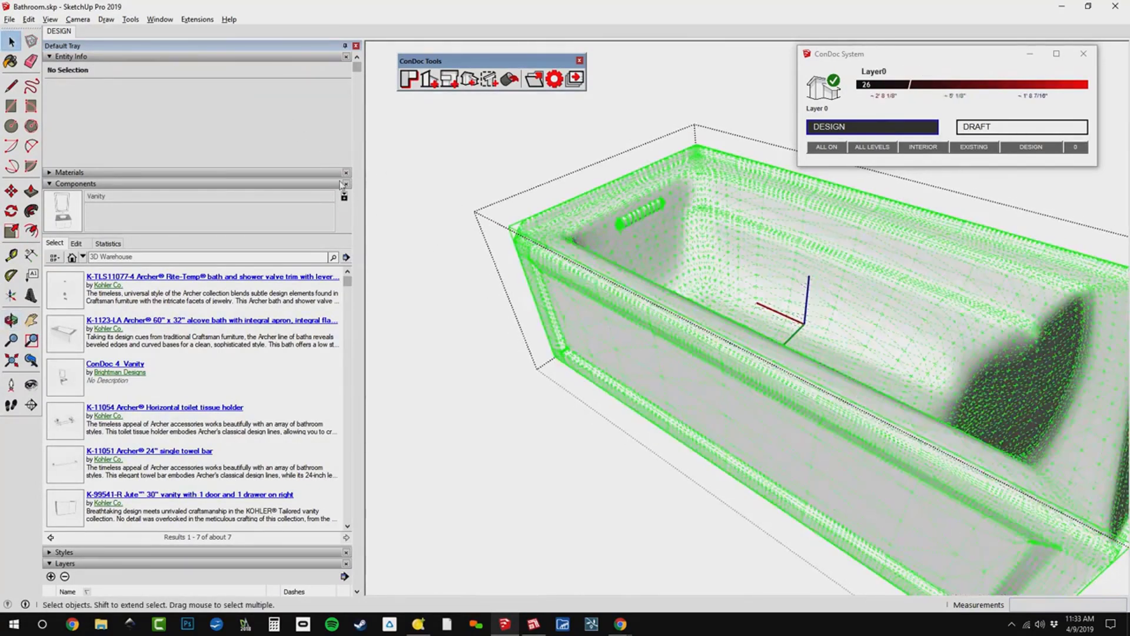
left_click(341, 160)
left_click(341, 160)
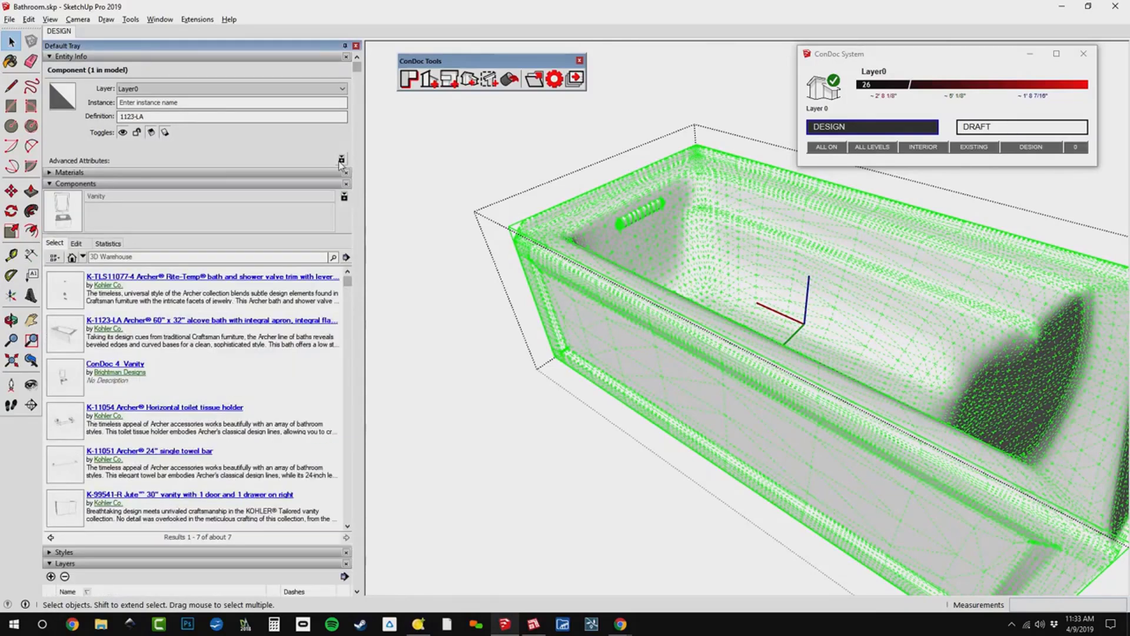
Open the bath's nested 1123-LA component, select all its geometry to check the entity count, and turn hidden geometry off again.
double_click(557, 268)
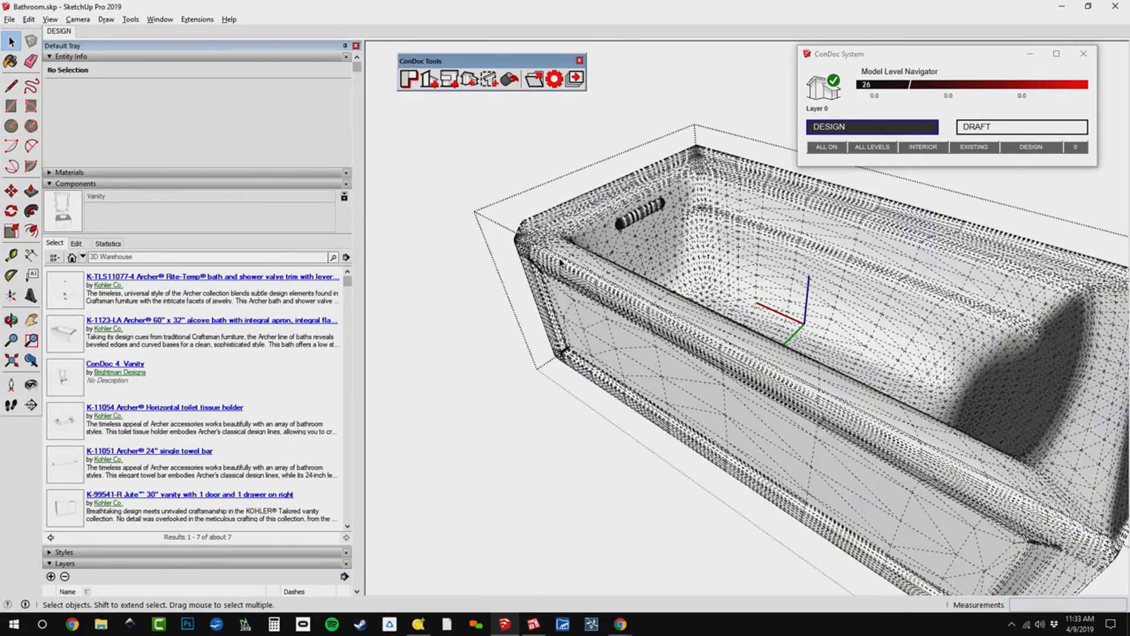
double_click(559, 268)
middle_click_drag(622, 317, 646, 326)
triple_click(646, 319)
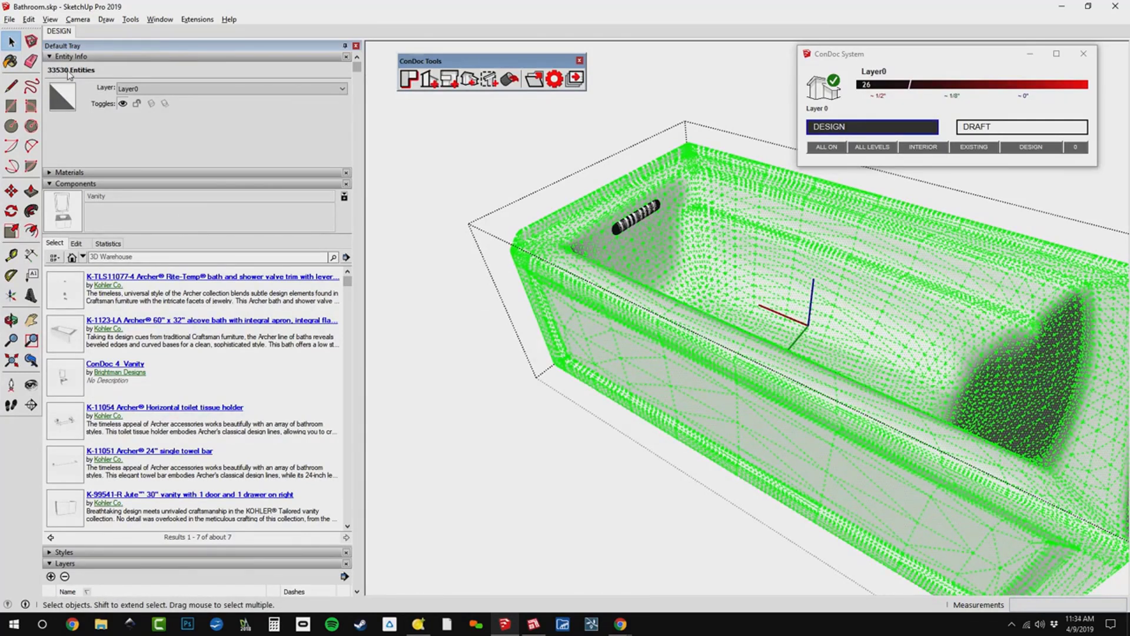
key("ctrl+a")
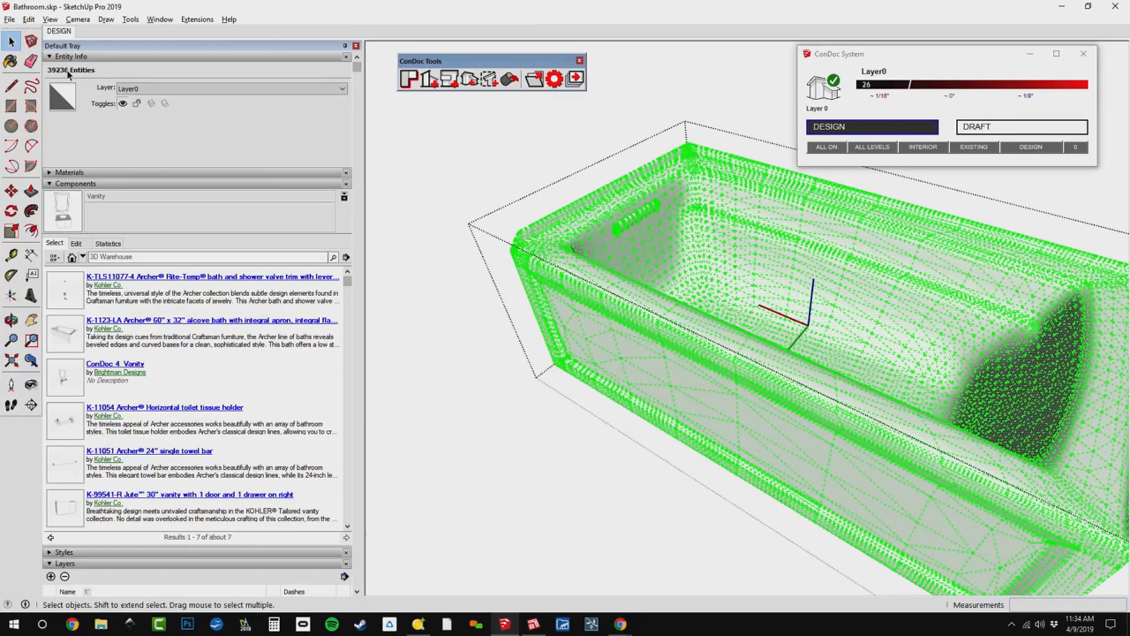
middle_click_drag(457, 228, 747, 316)
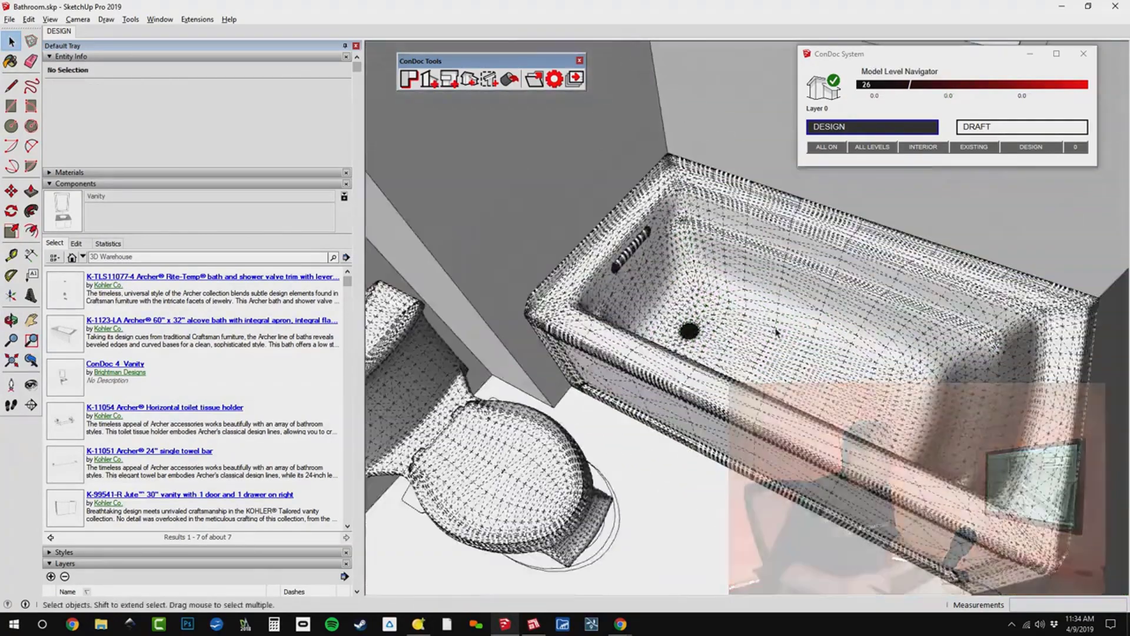
key("alt+h")
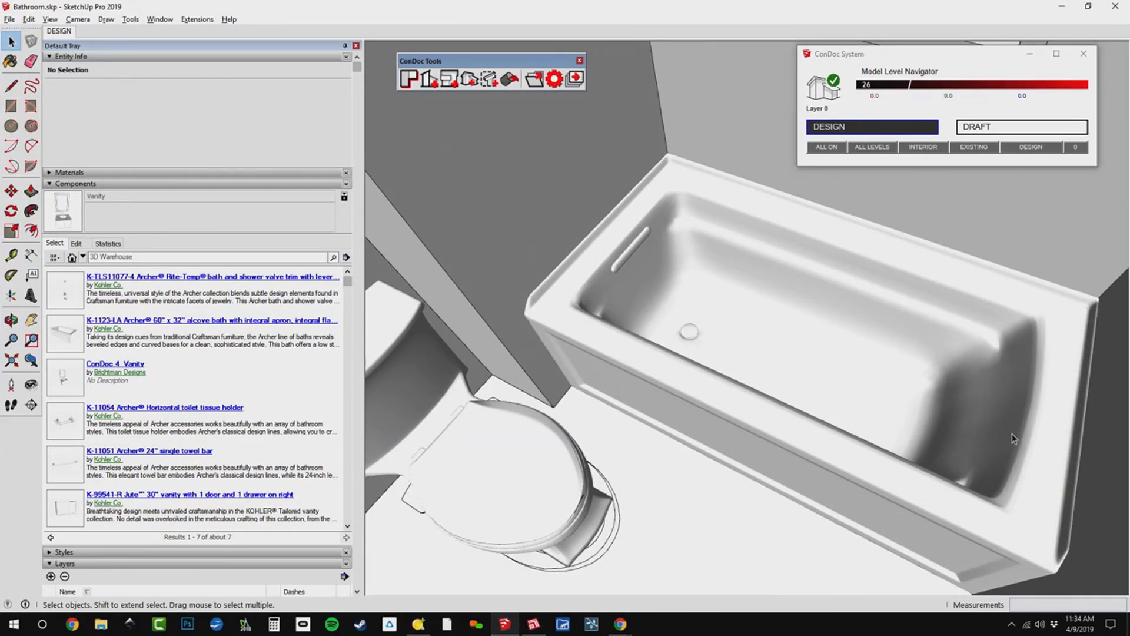
Open the Archer bath component for editing and assign the component nested inside it to the CONDOC_3D Object layer.
middle_click_drag(763, 463, 750, 441)
scroll(636, 320, "up", 2)
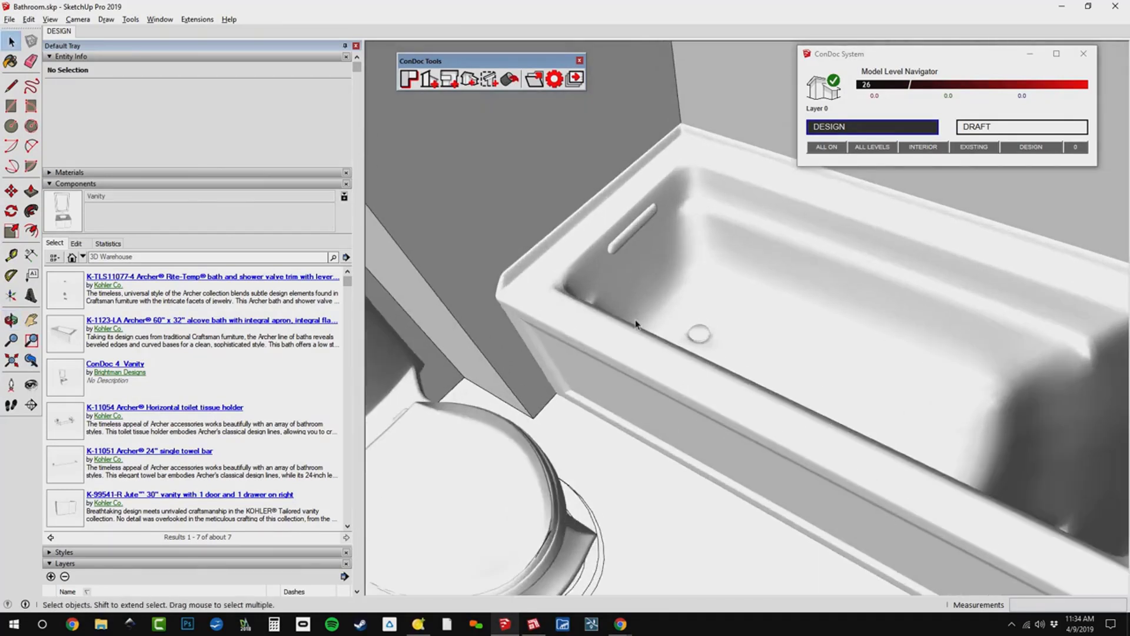
left_click(712, 237)
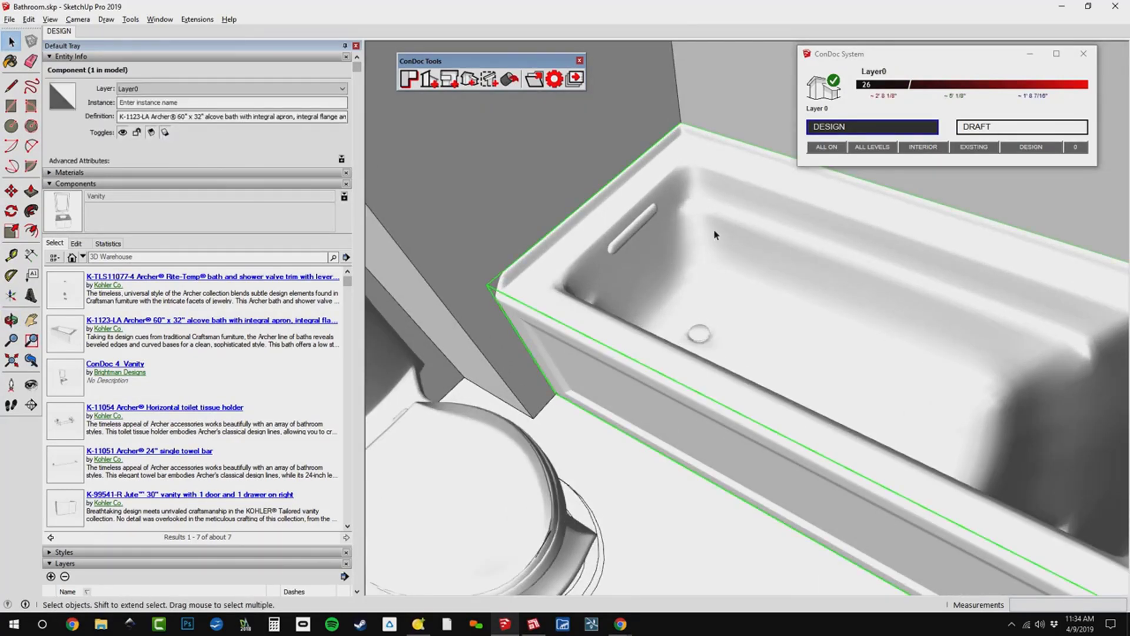
double_click(714, 235)
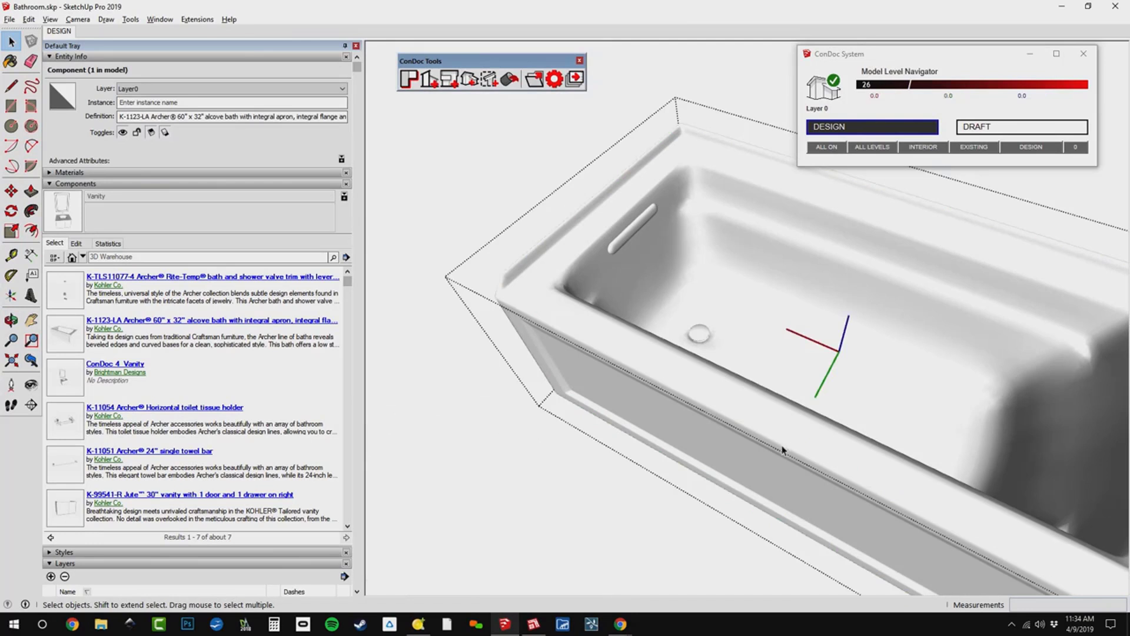
left_click(796, 341)
middle_click_drag(795, 341, 646, 305)
right_click(645, 305)
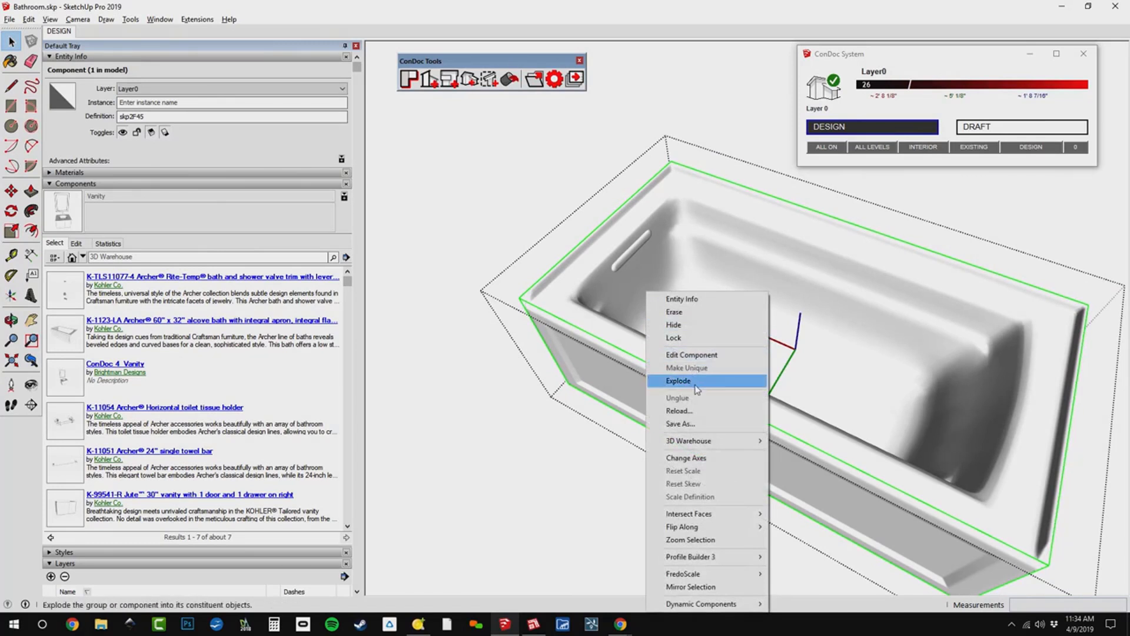
left_click(813, 448)
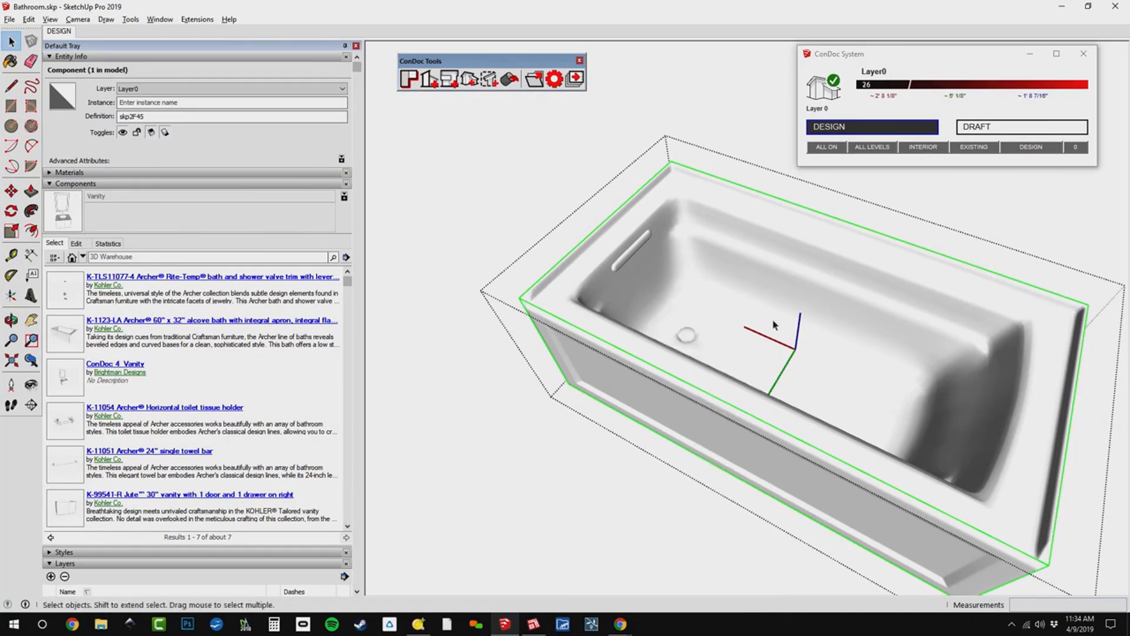
left_click(322, 88)
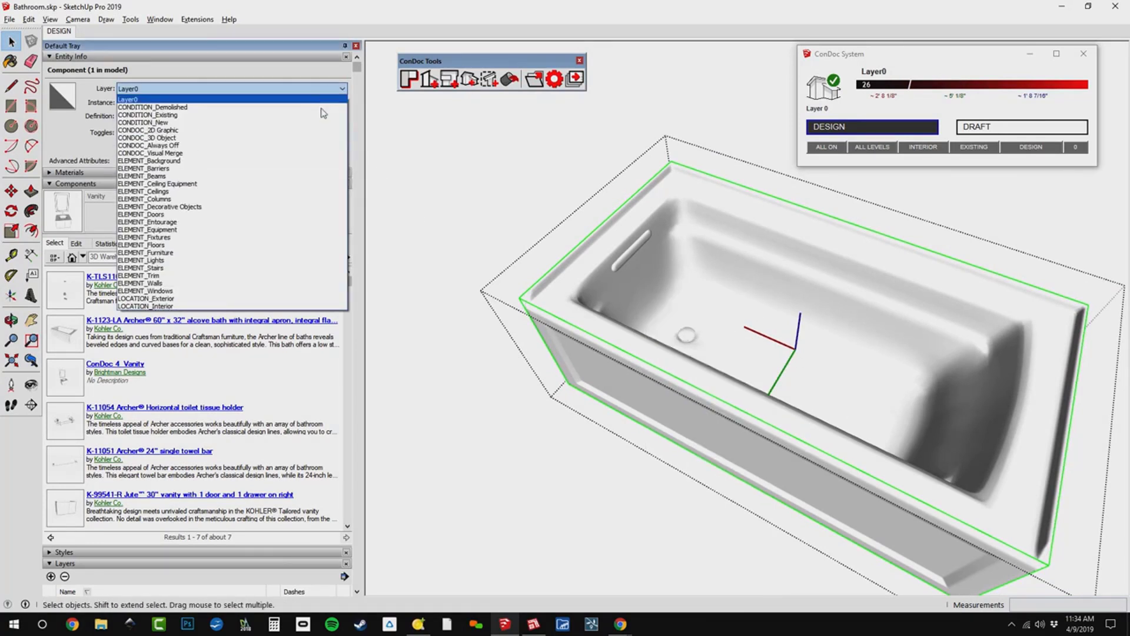
left_click(326, 139)
Draw a rectangle about 4' 11 13/16" by 2' 8 1/16" at floor level across the bath's footprint, inside the Archer bath component.
middle_click_drag(671, 379, 968, 448)
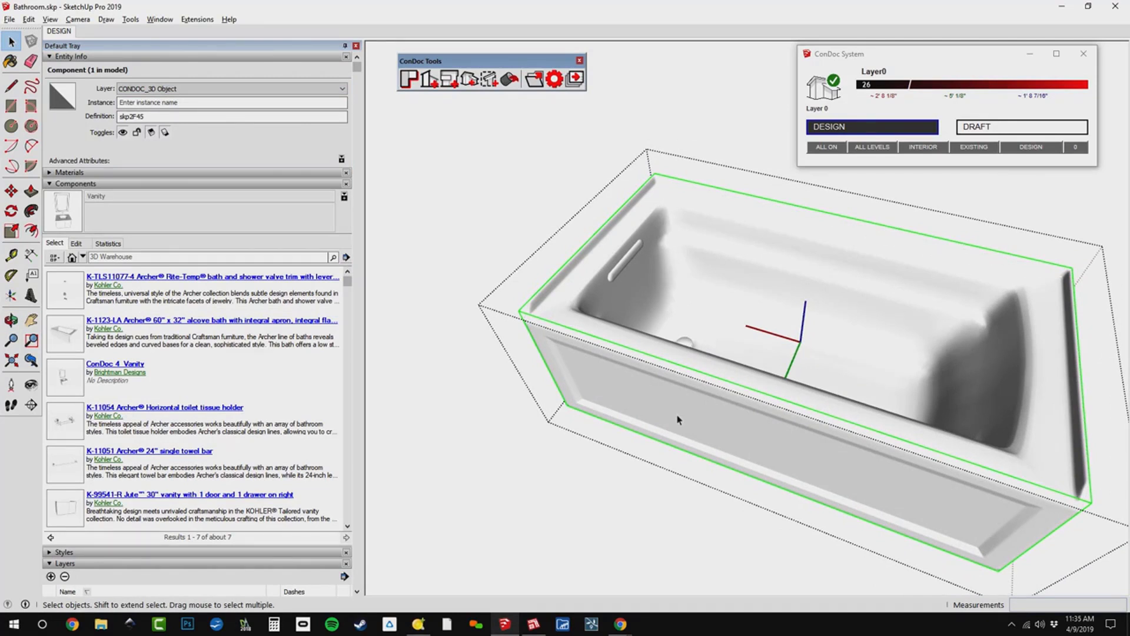
middle_click_drag(677, 415, 705, 429)
key("h")
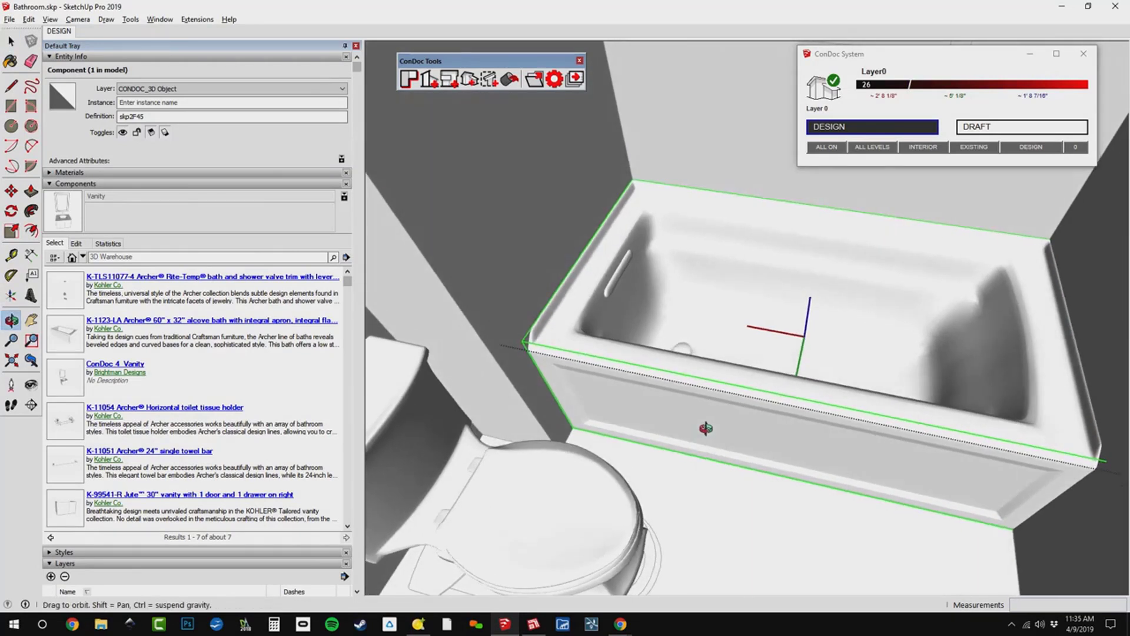
scroll(703, 407, "up", 2)
key("r")
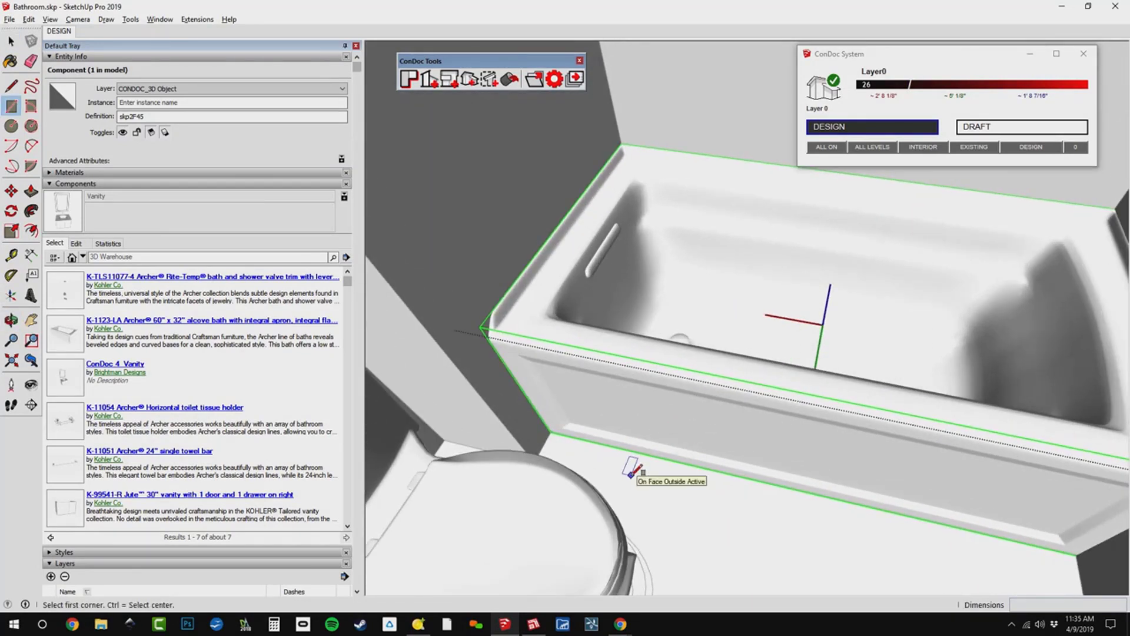
scroll(541, 446, "up", 3)
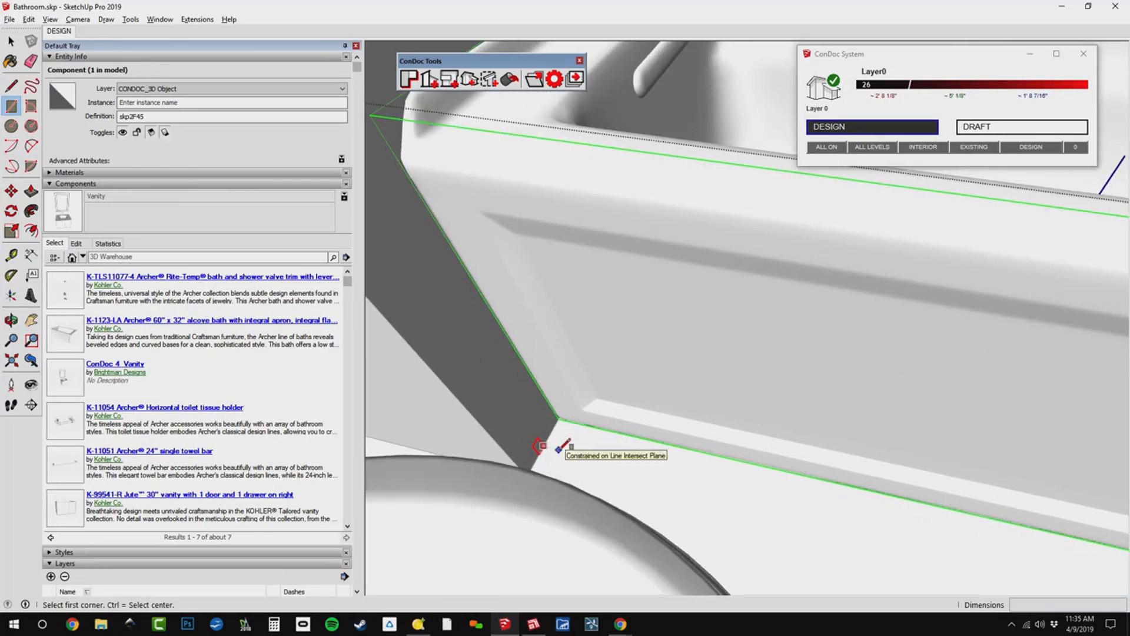
left_click(549, 371)
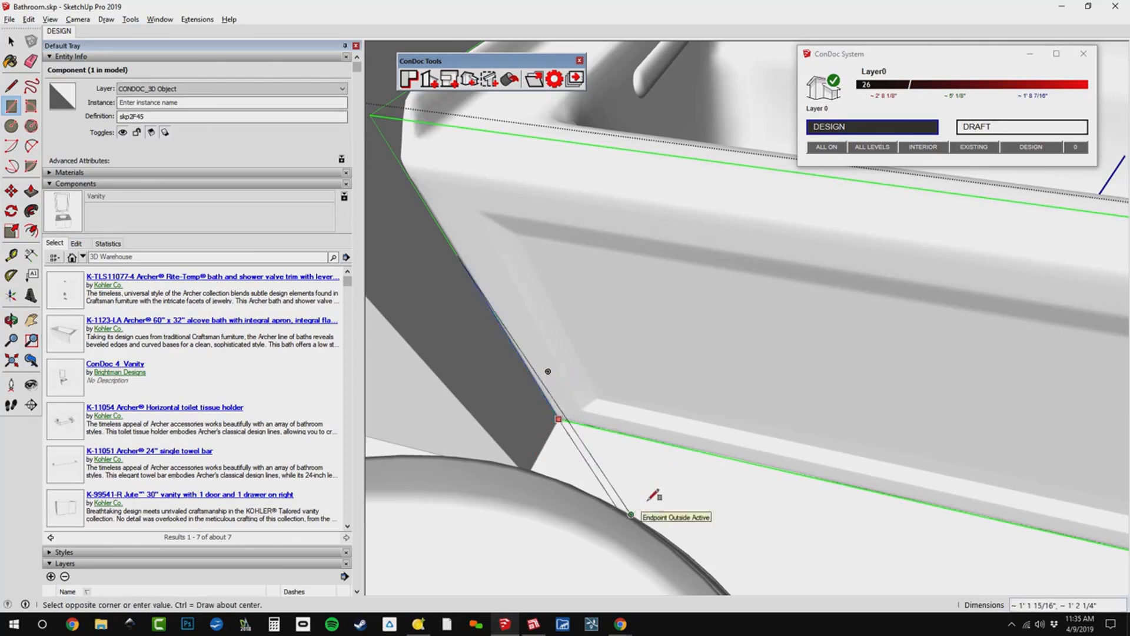
scroll(670, 472, "down", 2)
middle_click_drag(757, 518, 693, 511, "shift")
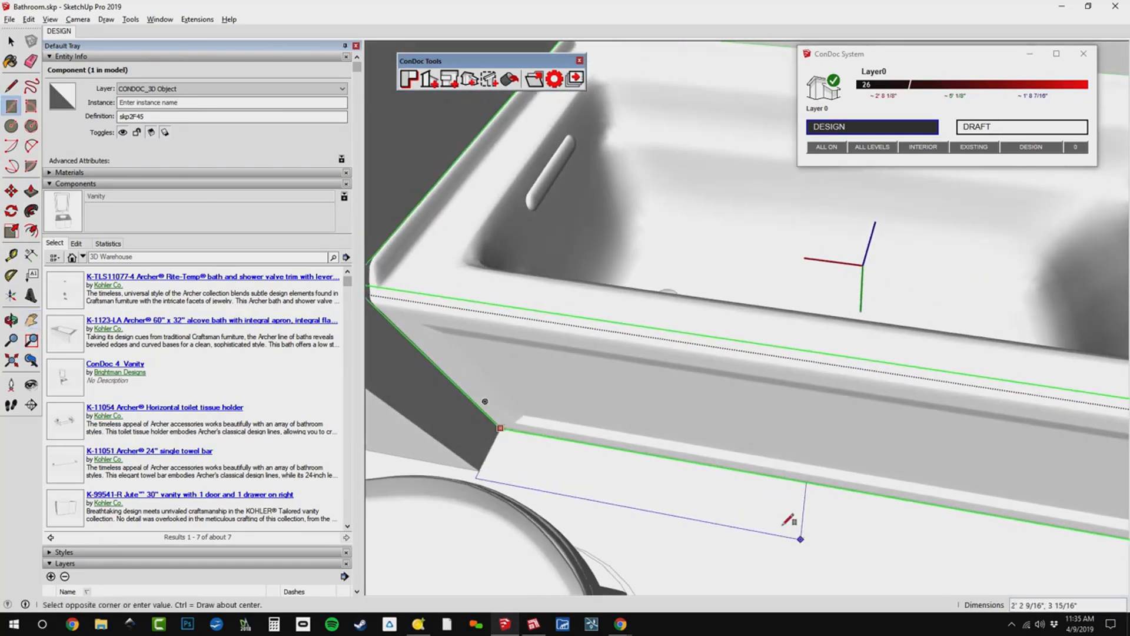
scroll(794, 529, "down", 2)
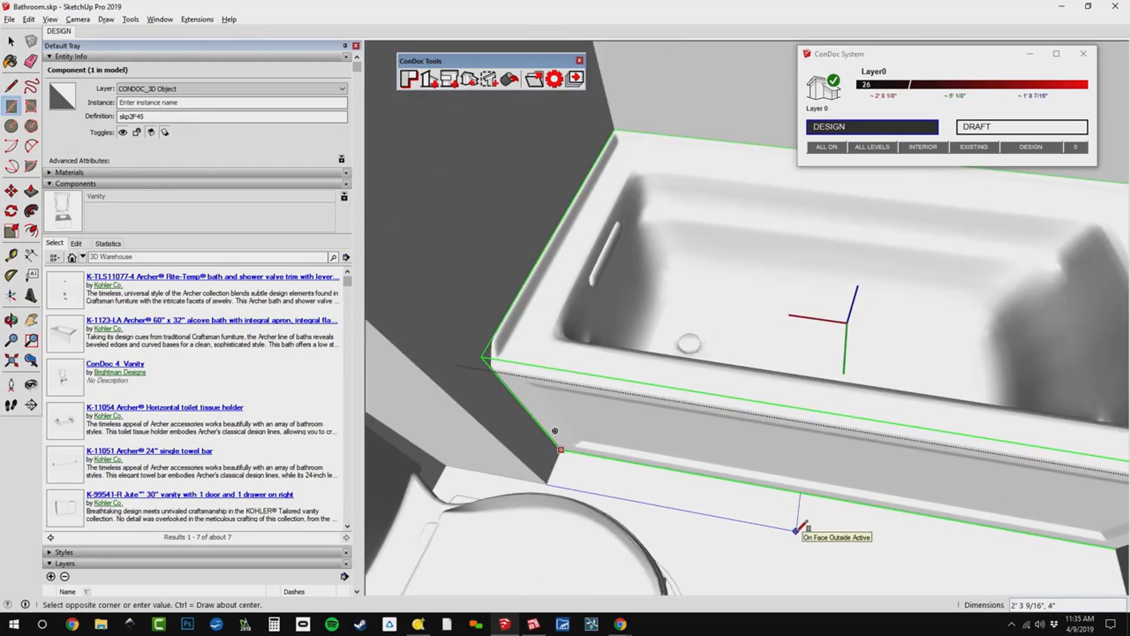
scroll(792, 529, "up", 2)
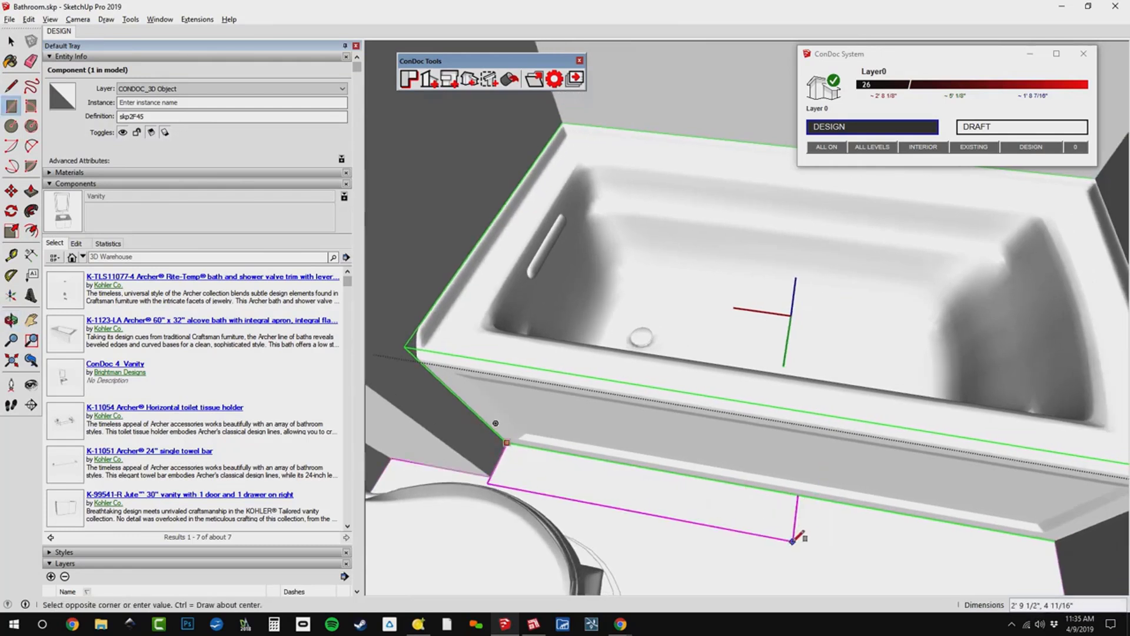
middle_click_drag(822, 540, 768, 562, "shift")
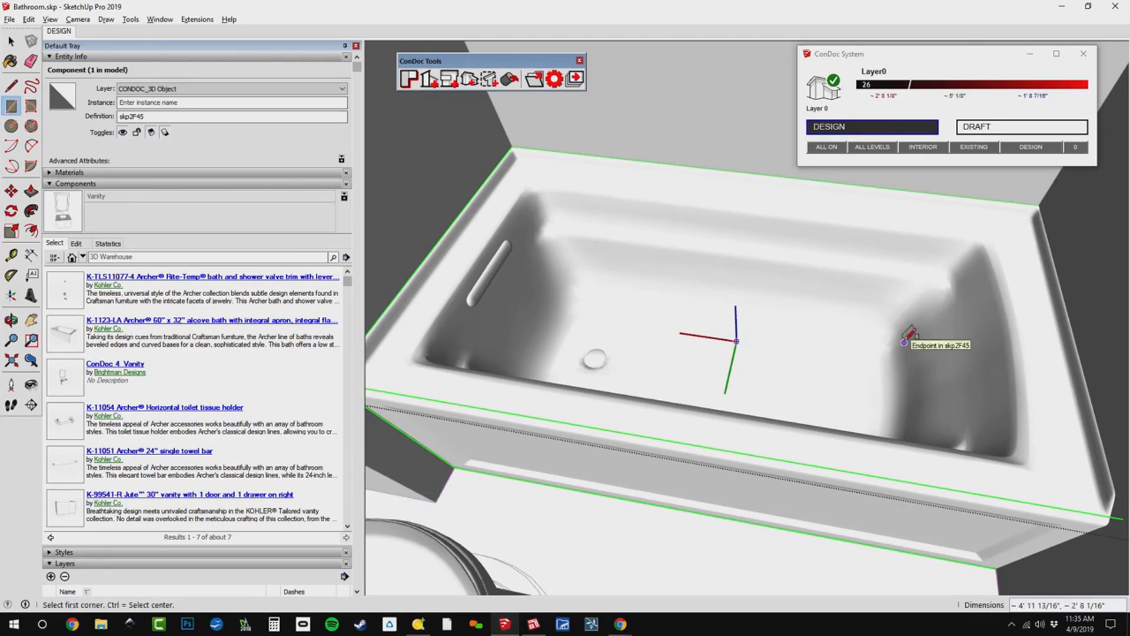
Select the footprint rectangle's face from underneath the bath.
middle_click_drag(912, 328, 744, 313)
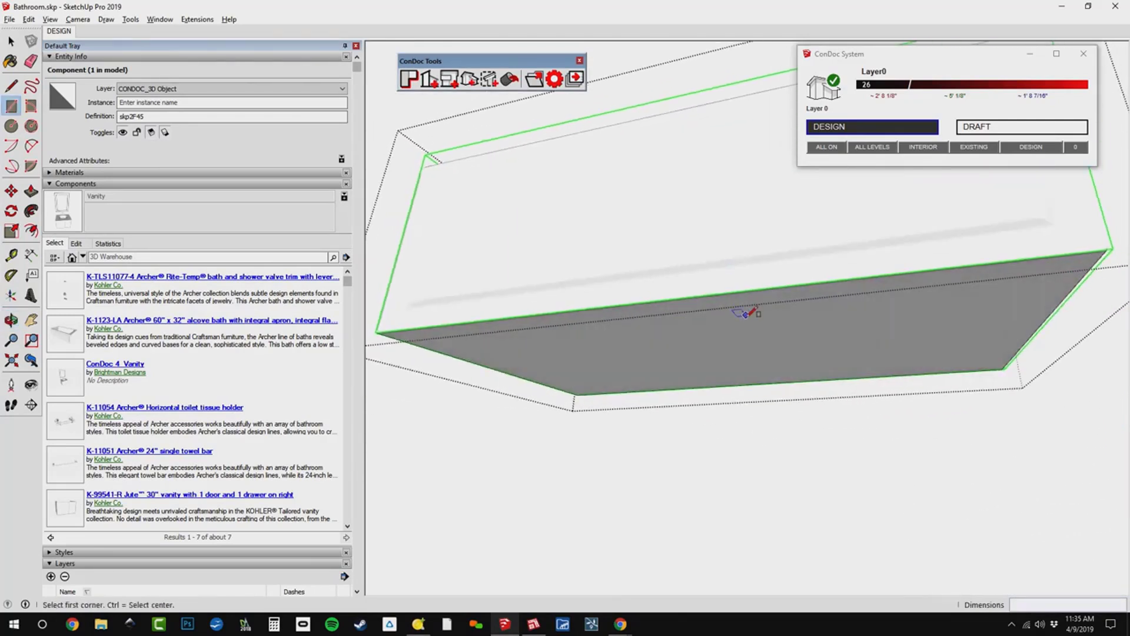
key("space")
left_click(746, 350)
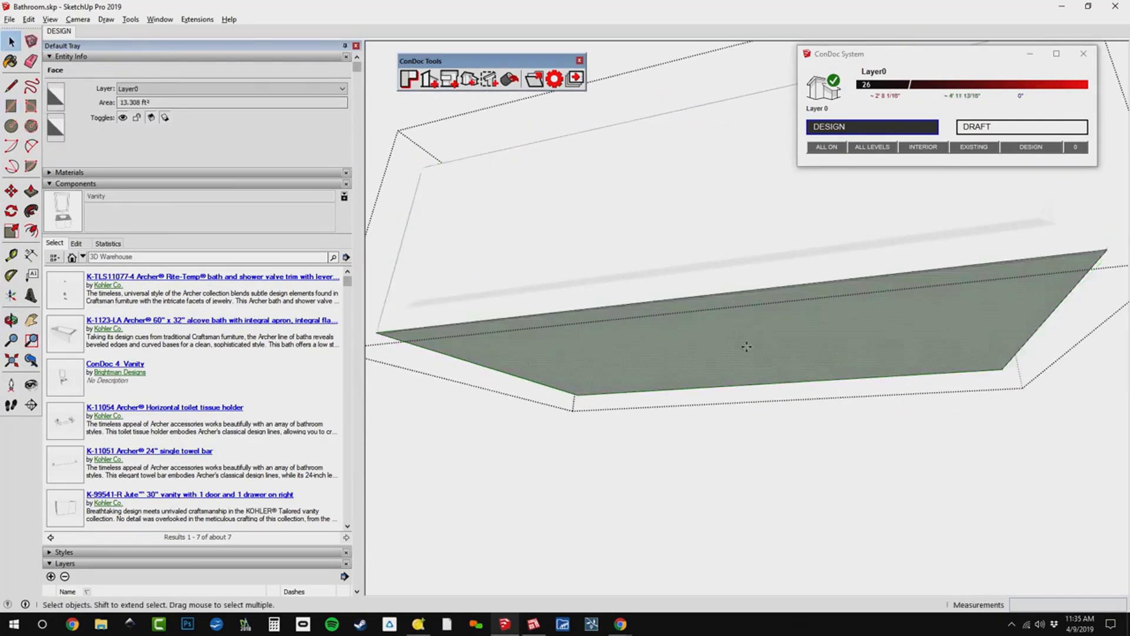
key("m")
left_click(747, 347)
middle_click_drag(751, 382, 753, 406)
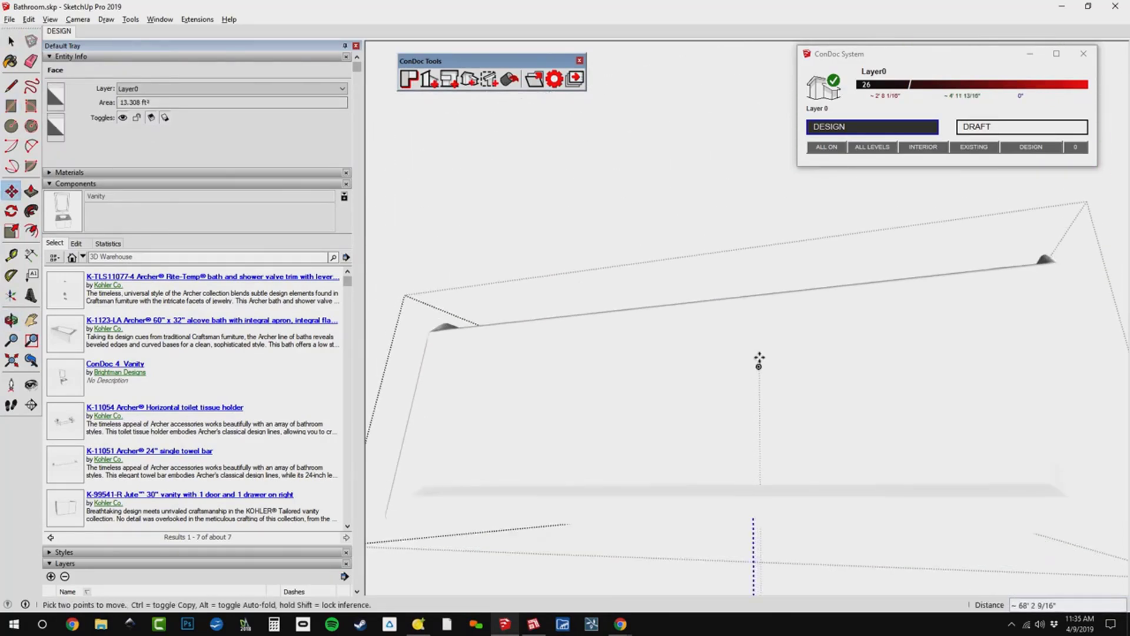
middle_click_drag(766, 326, 789, 556)
scroll(765, 434, "down", 6)
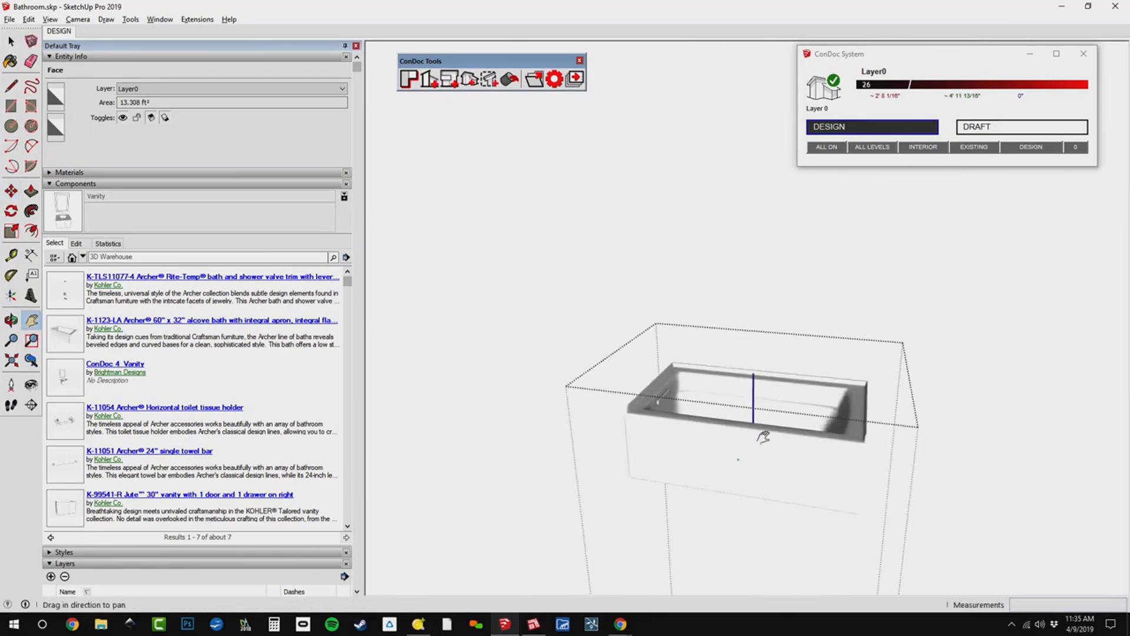
middle_click_drag(765, 434, 782, 518, "shift")
scroll(723, 350, "down", 2)
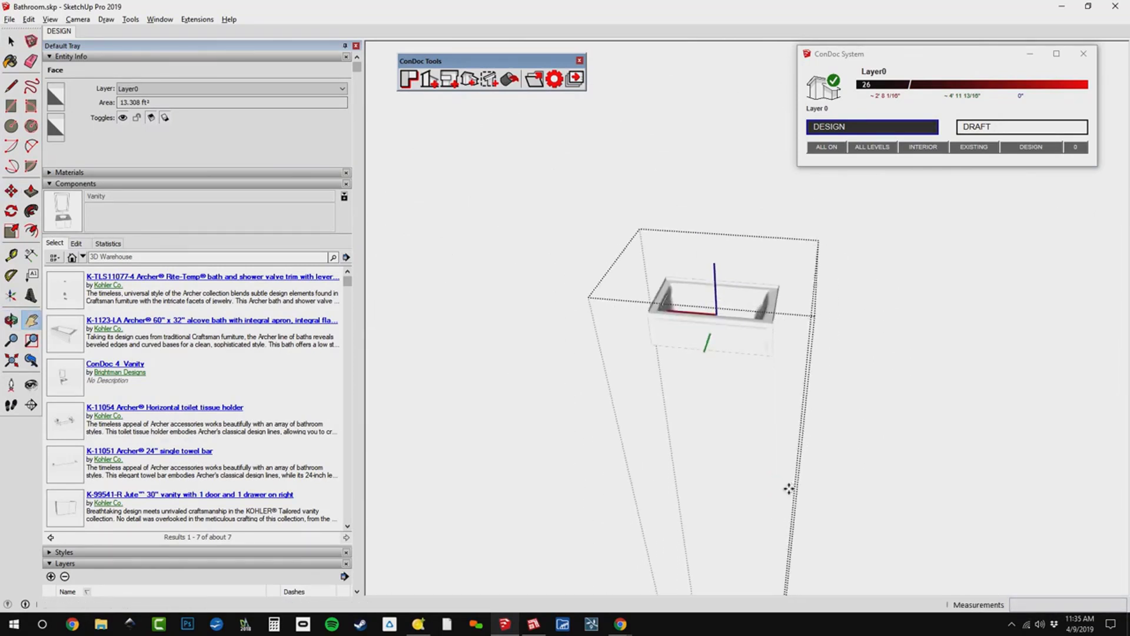
middle_click_drag(718, 316, 676, 154)
Move the footprint face up about 1' 3 3/8" along the blue axis so it cuts through the tub basin.
middle_click_drag(751, 349, 585, 412)
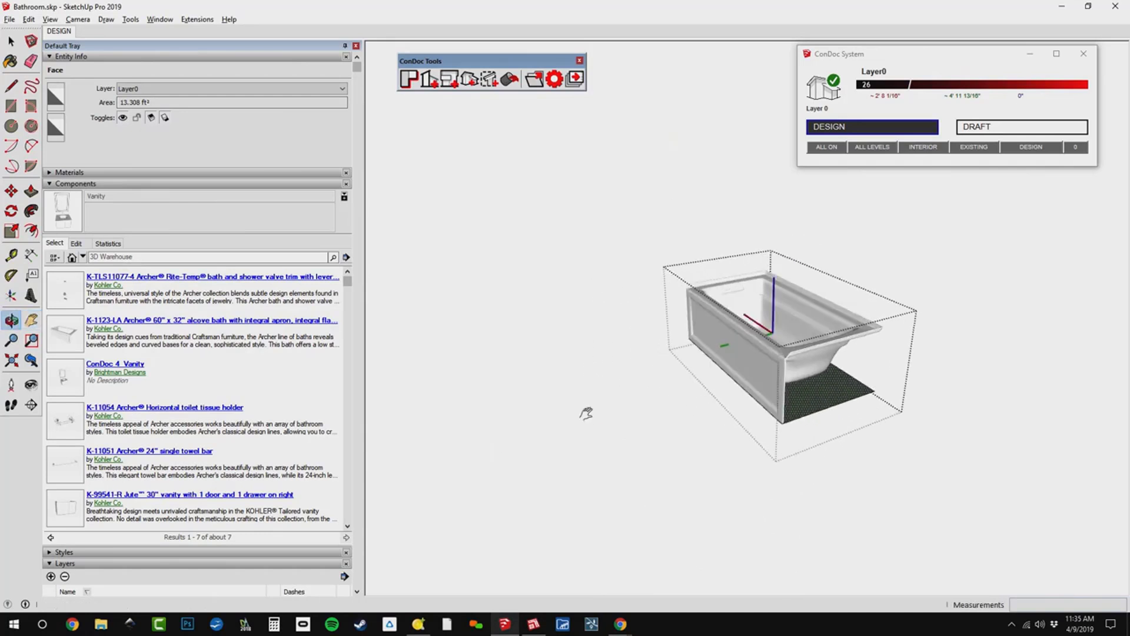
scroll(848, 377, "up", 1)
key("m")
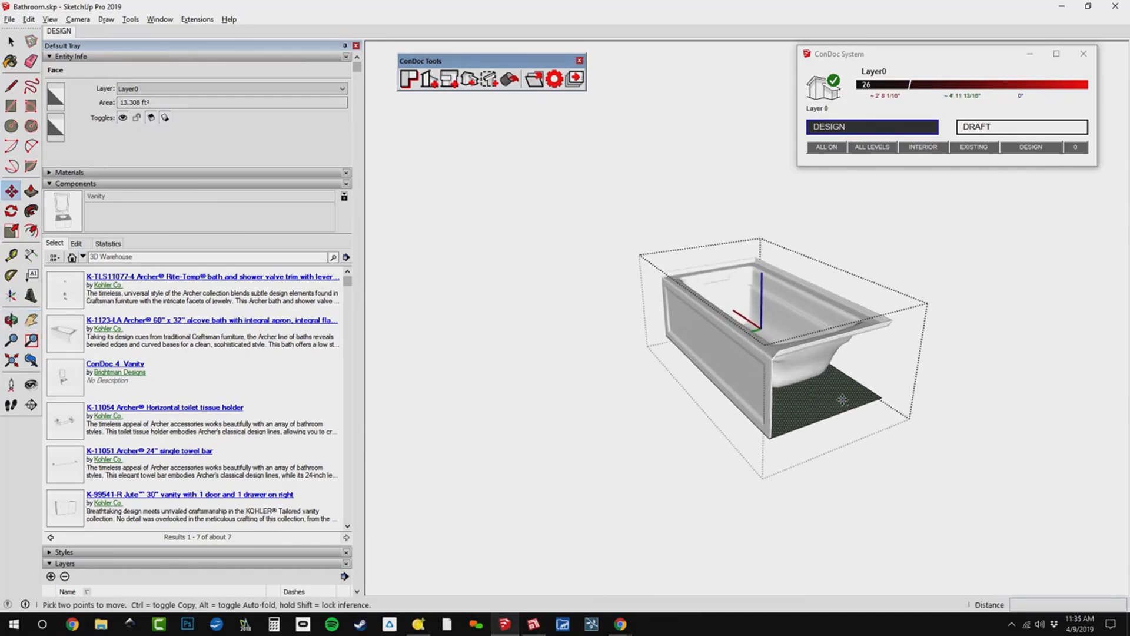
left_click(843, 399)
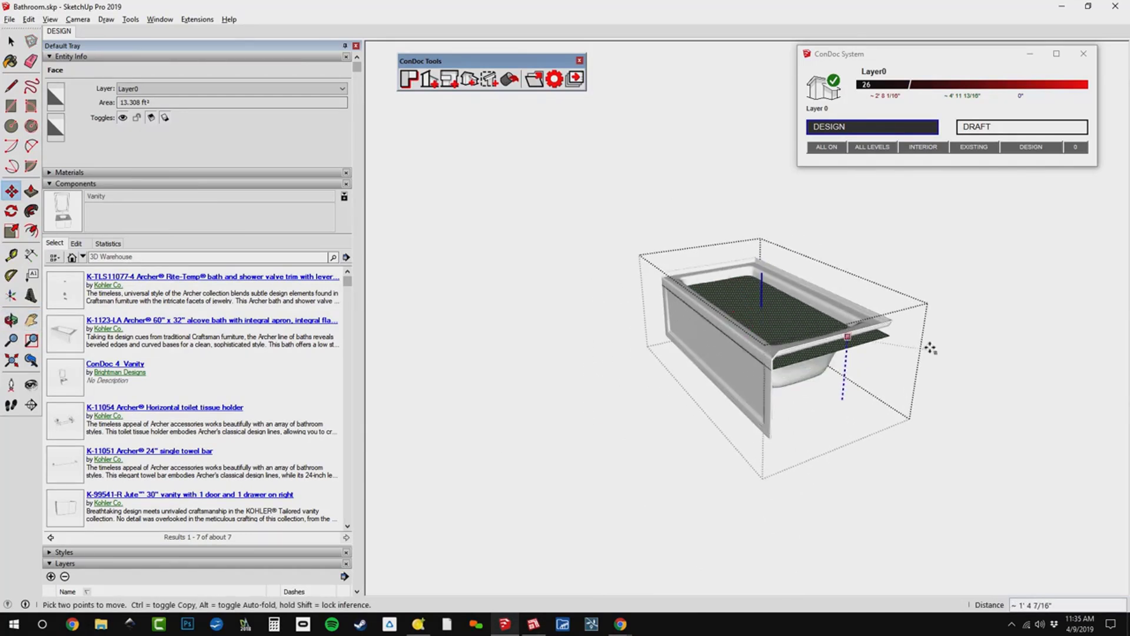
left_click(862, 347)
Group the raised footprint face together with its bounding edges.
key("space")
scroll(800, 356, "up", 4)
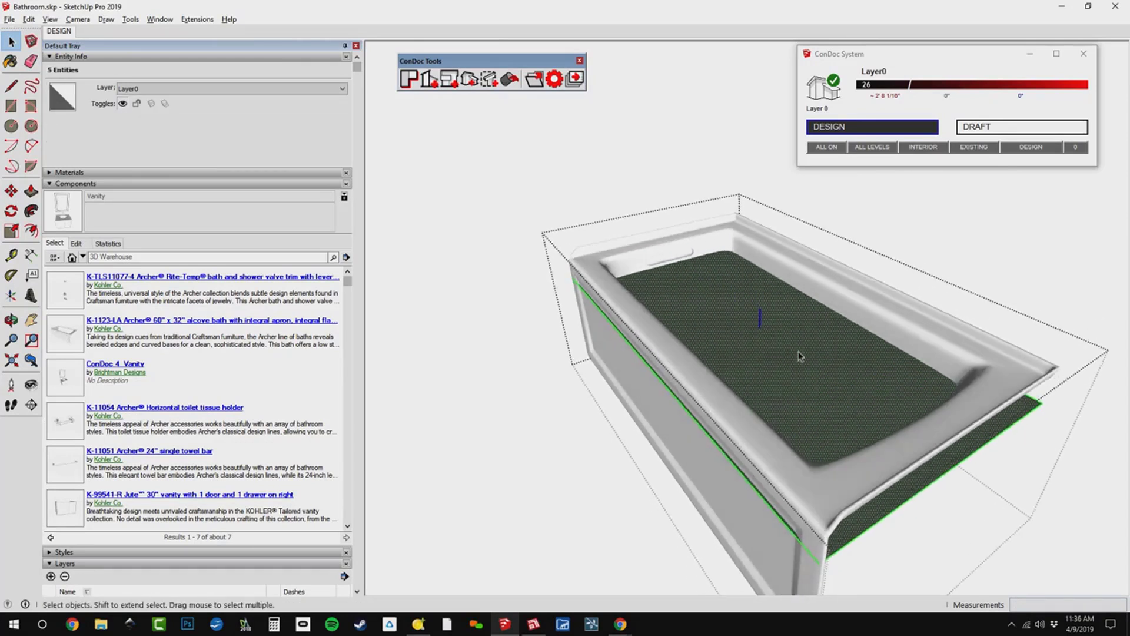
right_click(851, 347)
left_click(868, 454)
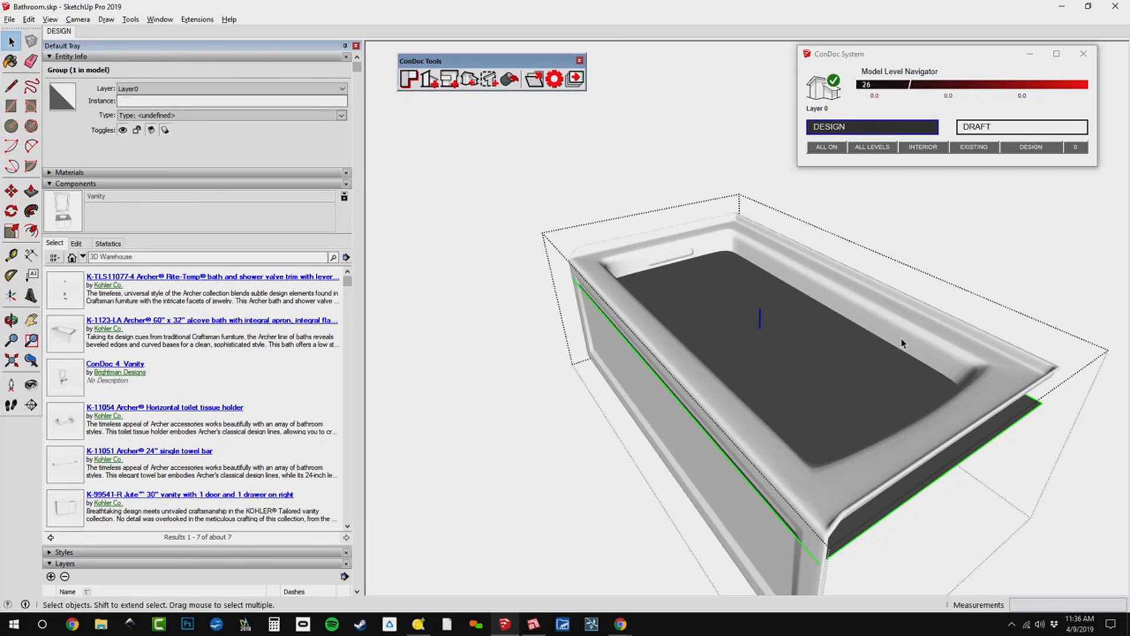
Assign the raised footprint group inside the bath to the CONDOC_2D Graphic layer.
left_click(876, 321)
double_click(788, 360)
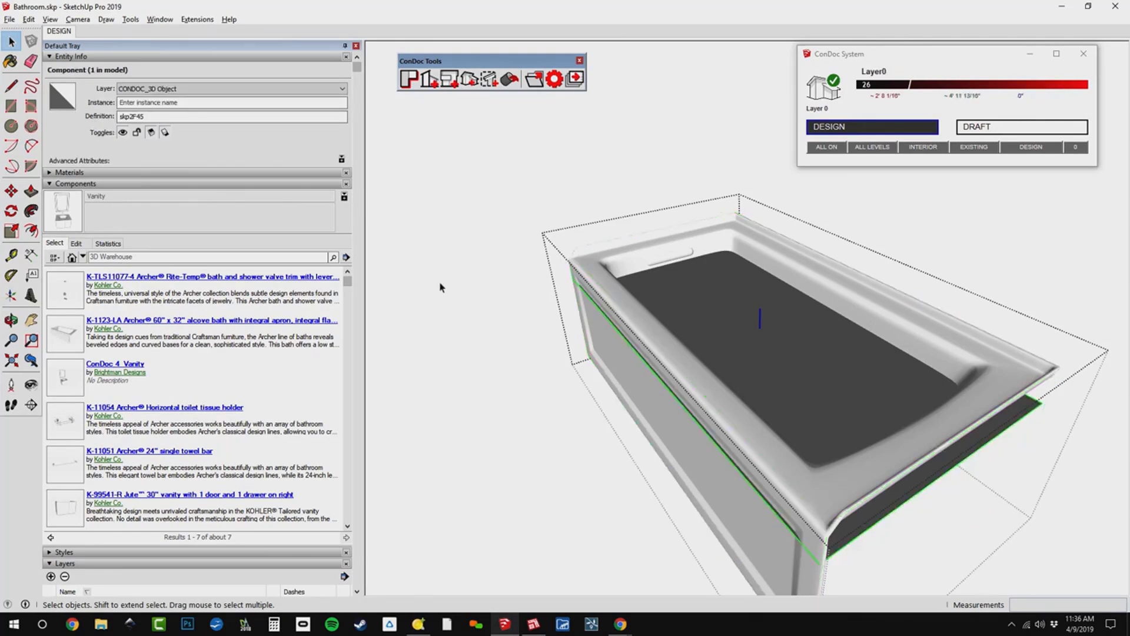
left_click(246, 88)
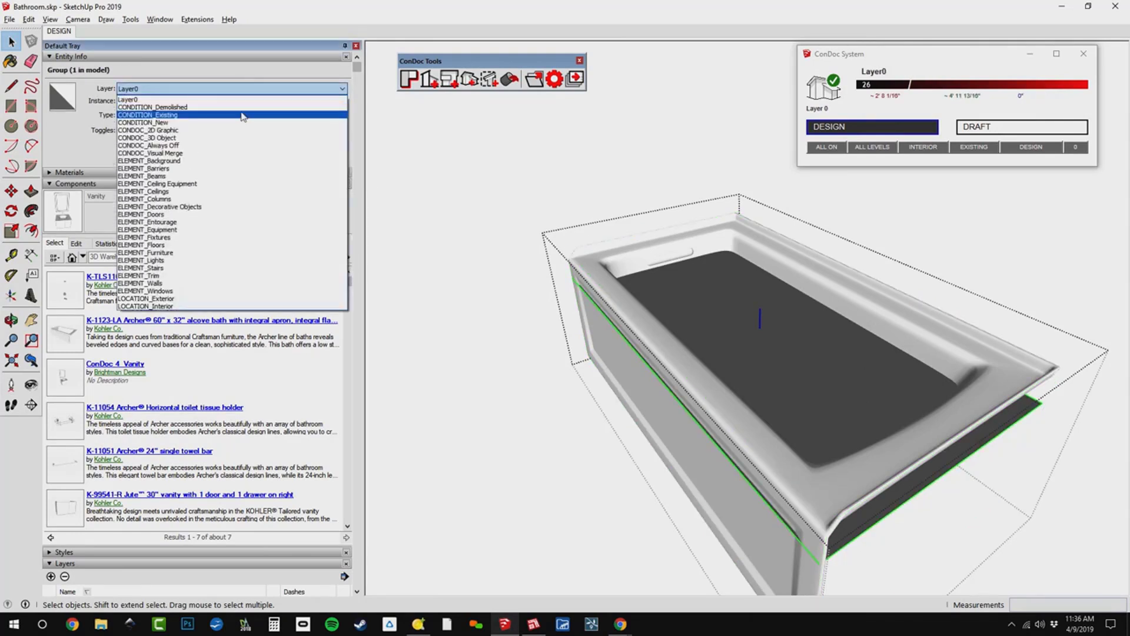
left_click(245, 114)
middle_click_drag(765, 400, 836, 424)
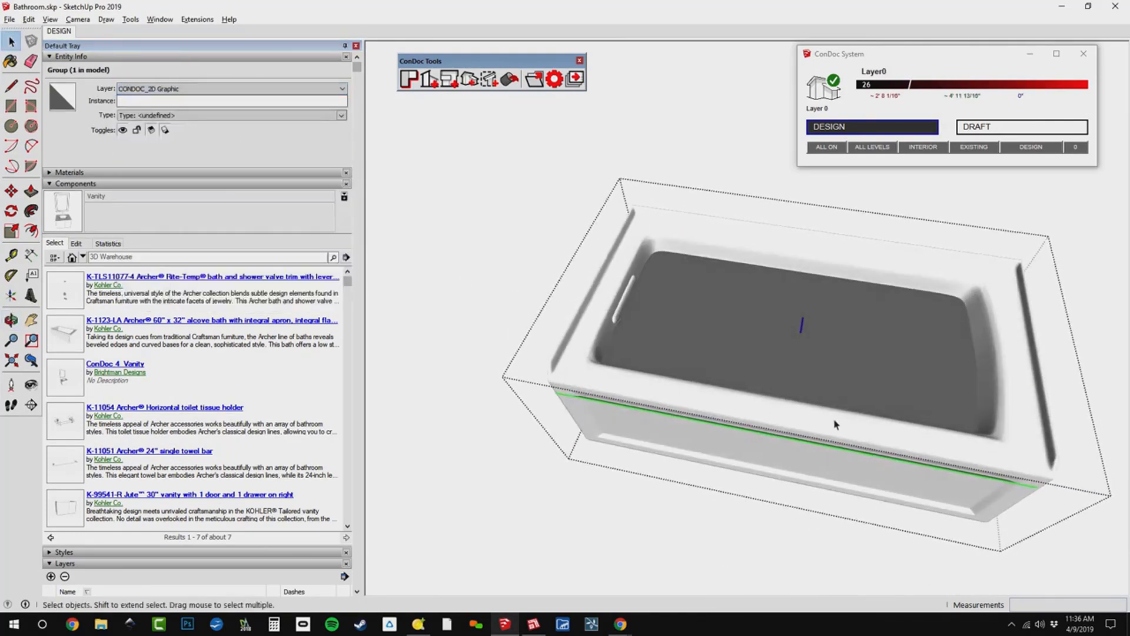
scroll(766, 361, "up", 2)
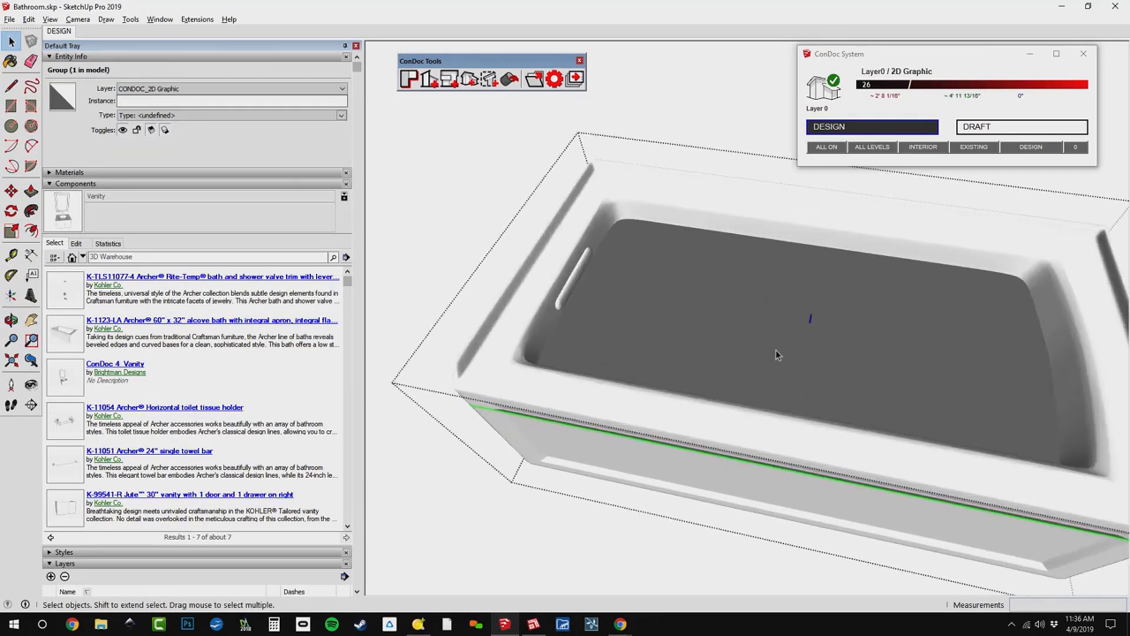
Inside the footprint group, offset the face's outline 3" inward, and offset the resulting inner rectangle inward by the same distance.
double_click(776, 355)
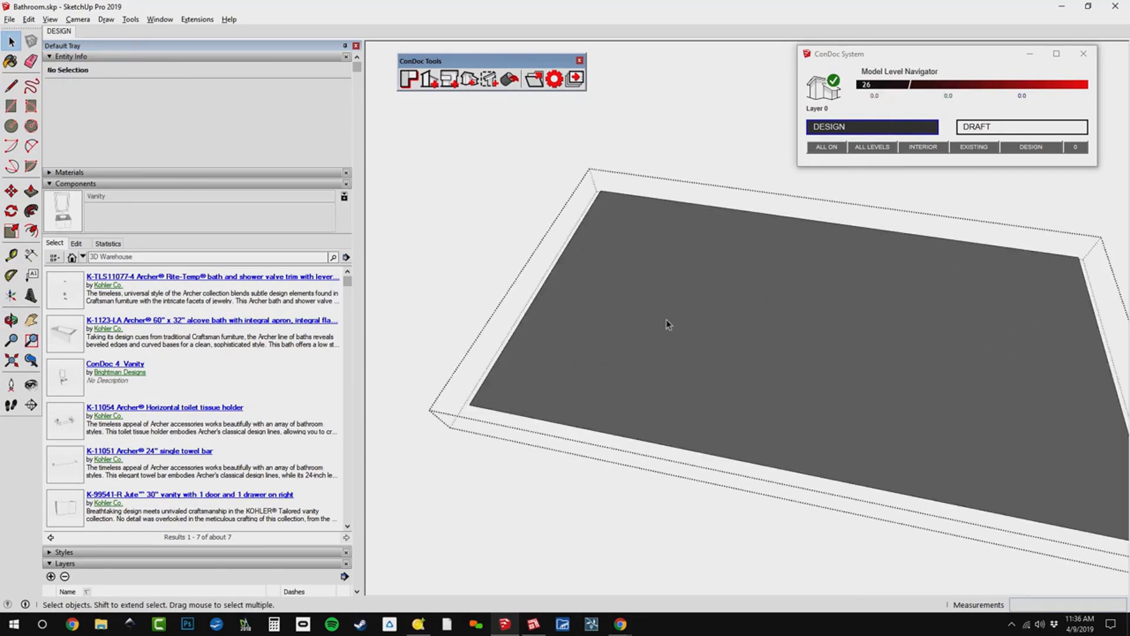
scroll(671, 330, "down", 2)
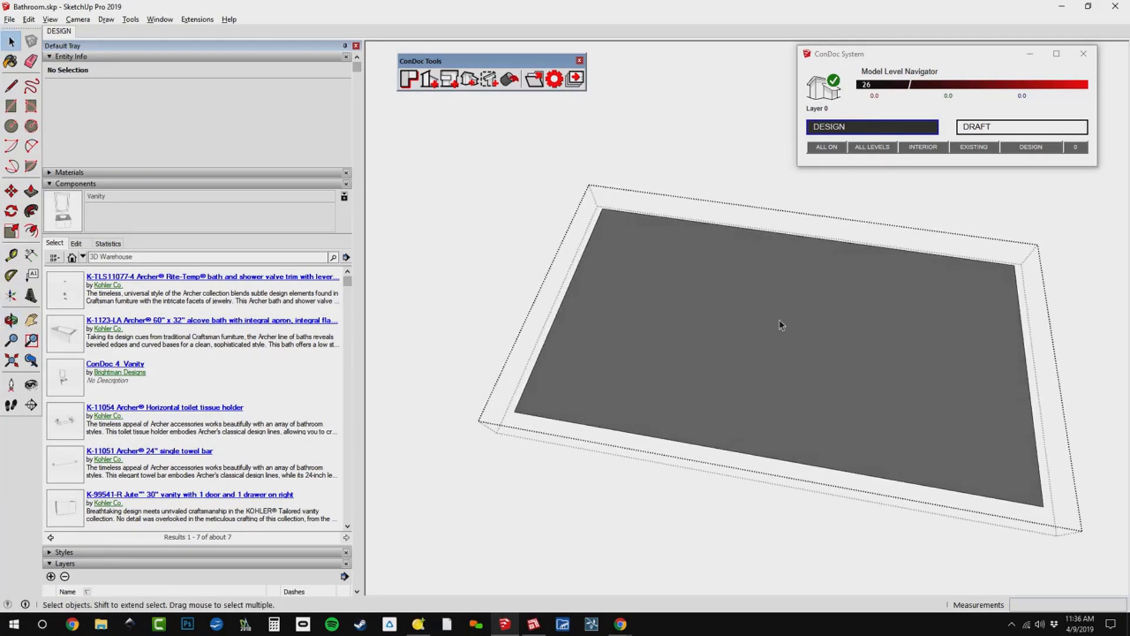
key("f")
left_click(794, 271)
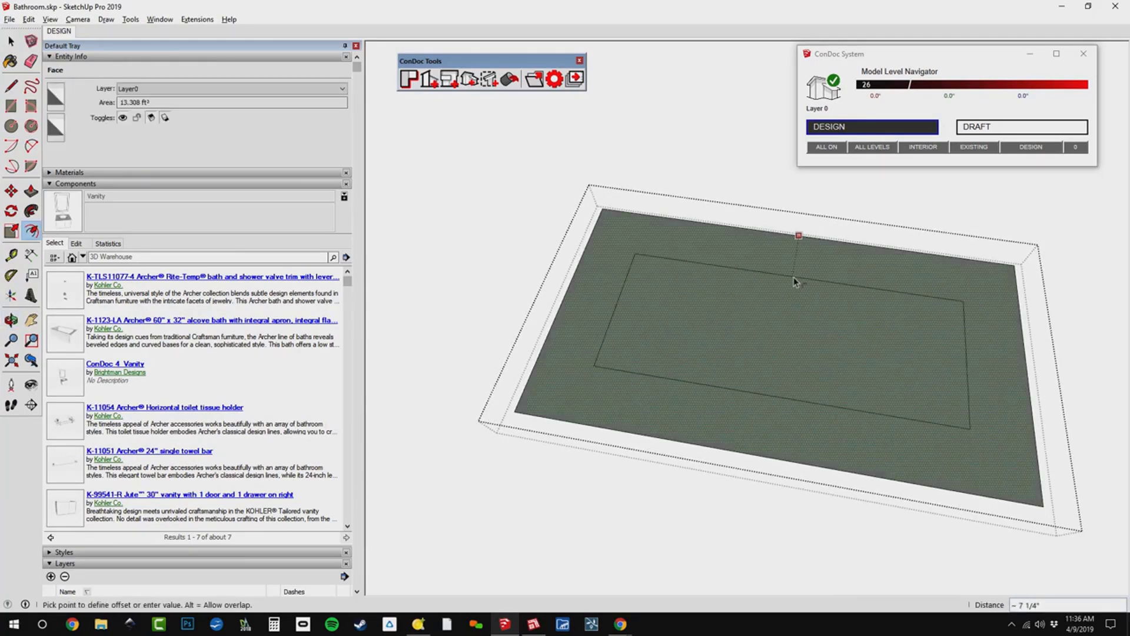
type("3")
key("Return")
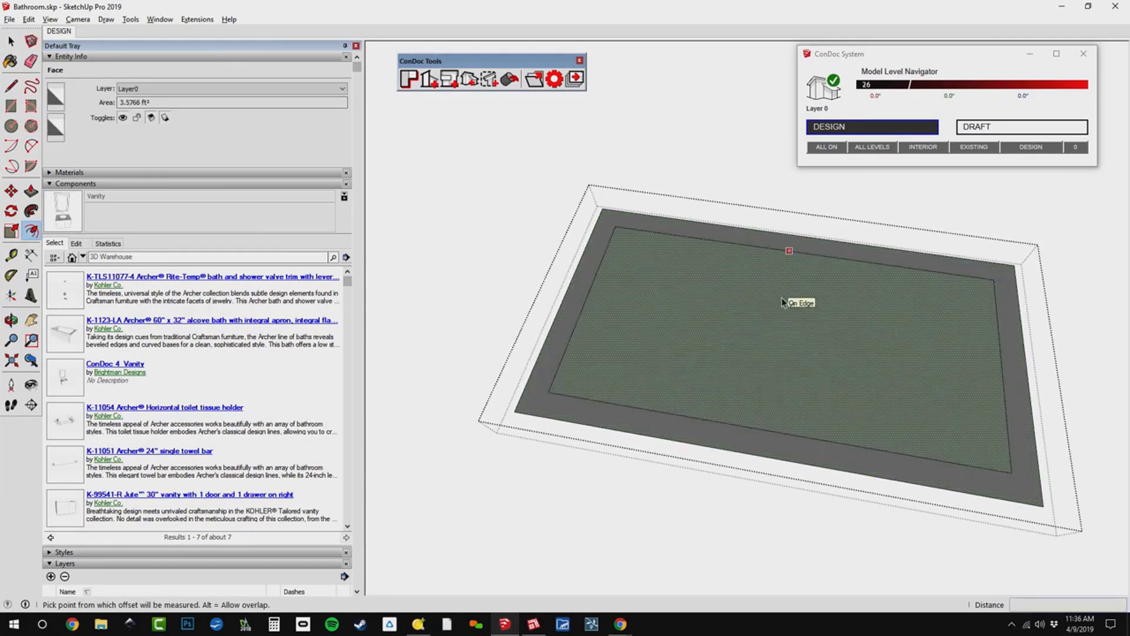
double_click(781, 301)
Move the innermost rectangle's short edge at the sloped backrest end of the tub 6" inward.
key("m")
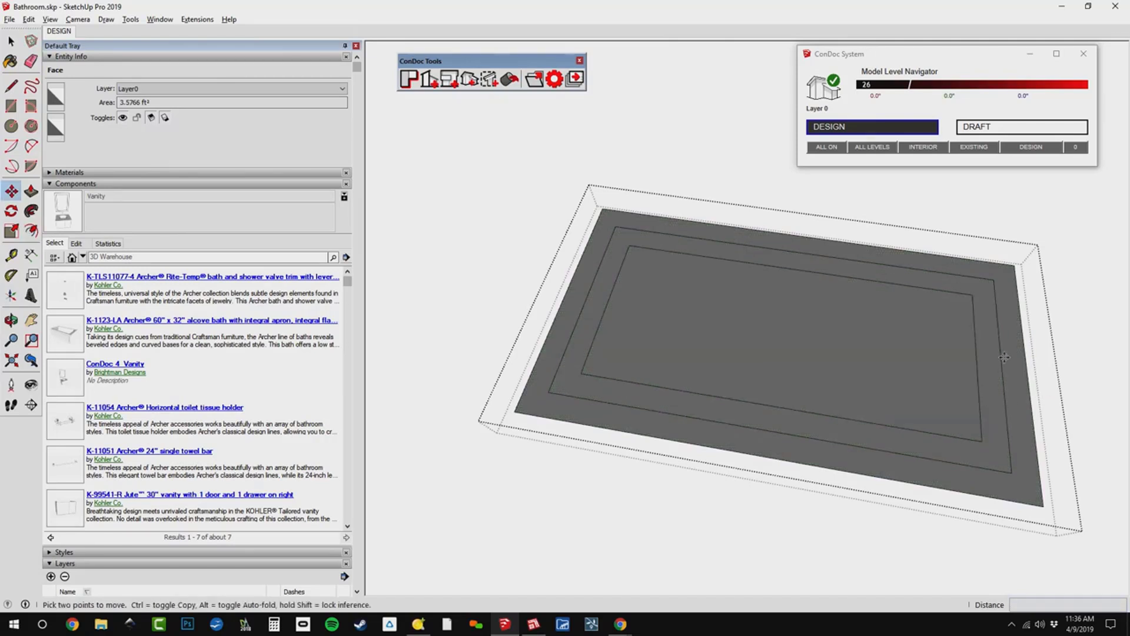
left_click(977, 353)
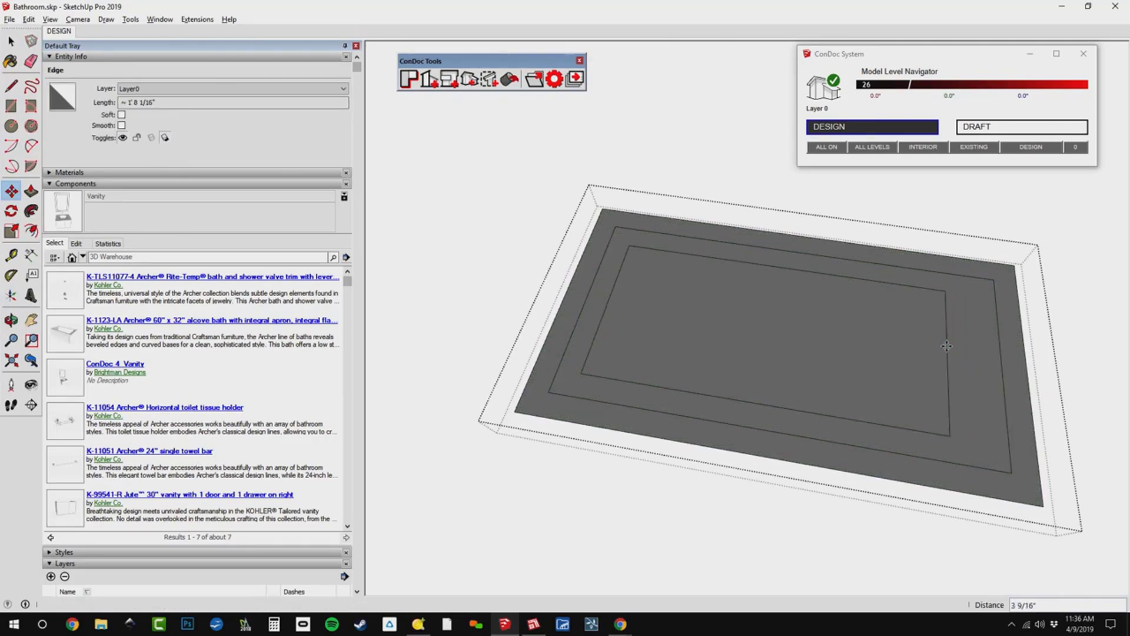
type("6")
key("Return")
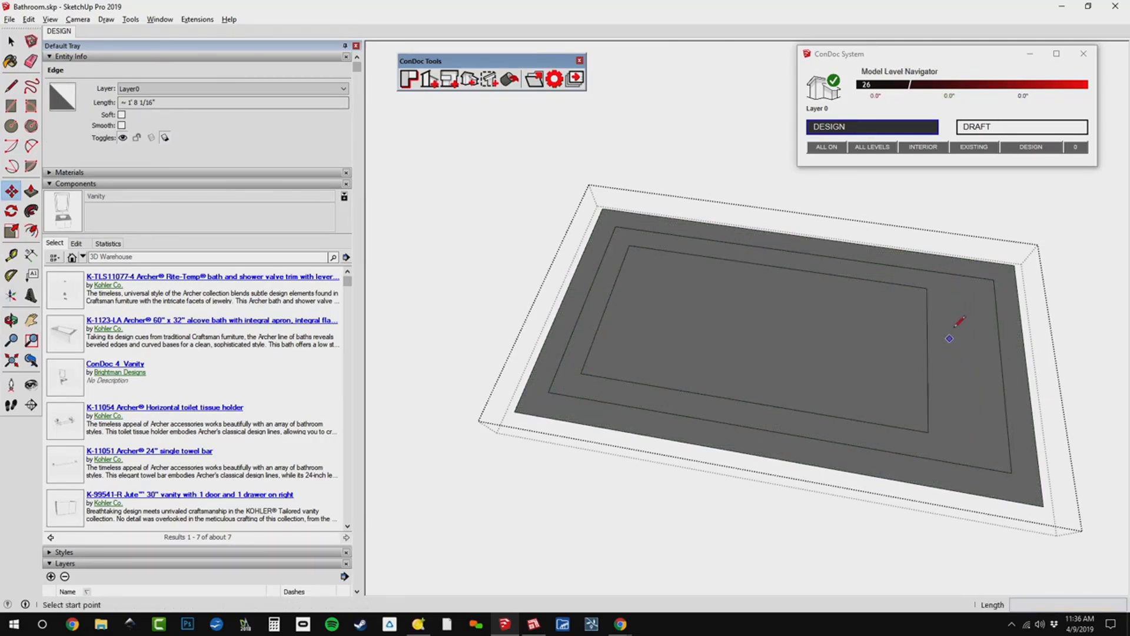
Draw diagonal lines joining the four corners of the innermost rectangle to the matching corners of the middle rectangle.
key("l")
left_click(927, 288)
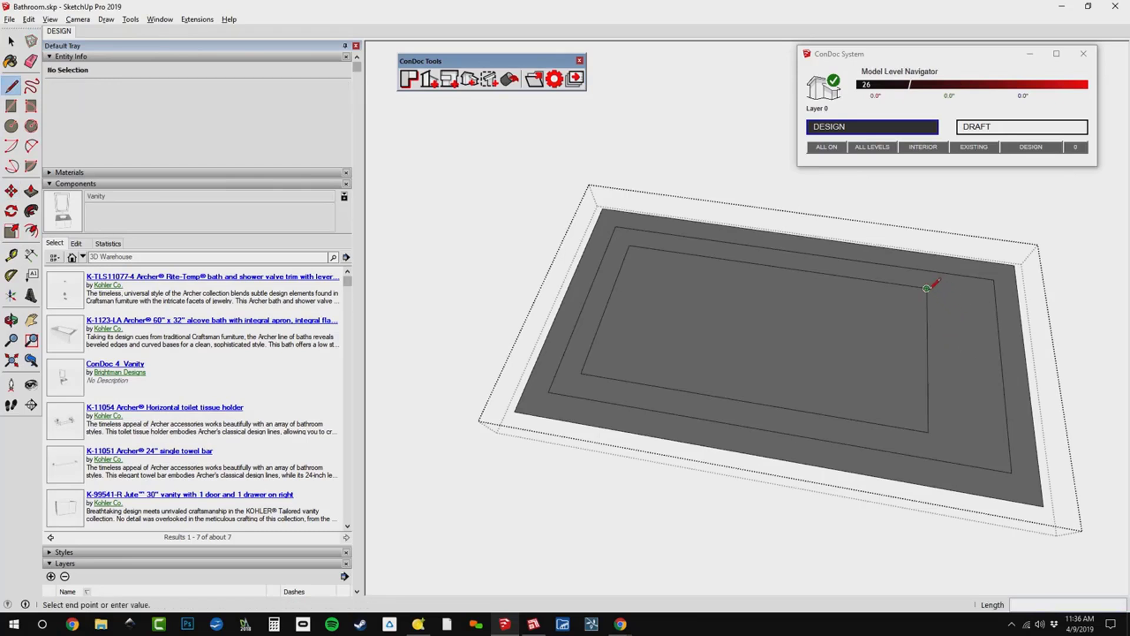
left_click(995, 281)
left_click(928, 432)
left_click(1011, 472)
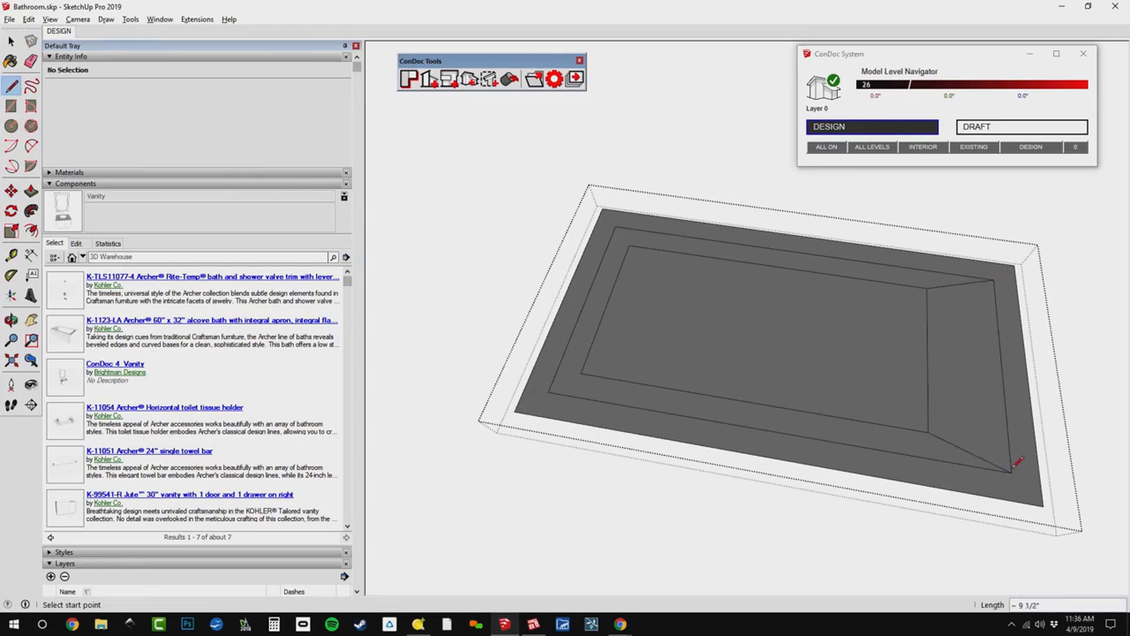
left_click(582, 373)
left_click(549, 391)
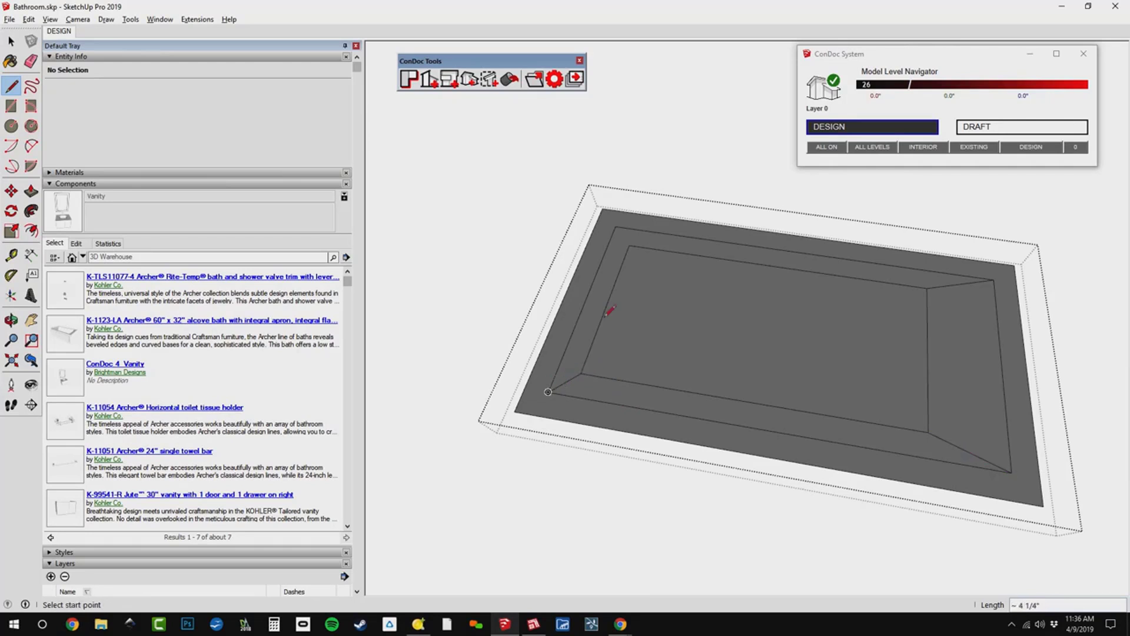
left_click(630, 245)
left_click(615, 227)
Draw a drain circle with a 1.5" radius near the overflow end of the innermost rectangle and leave the graphic group.
key("c")
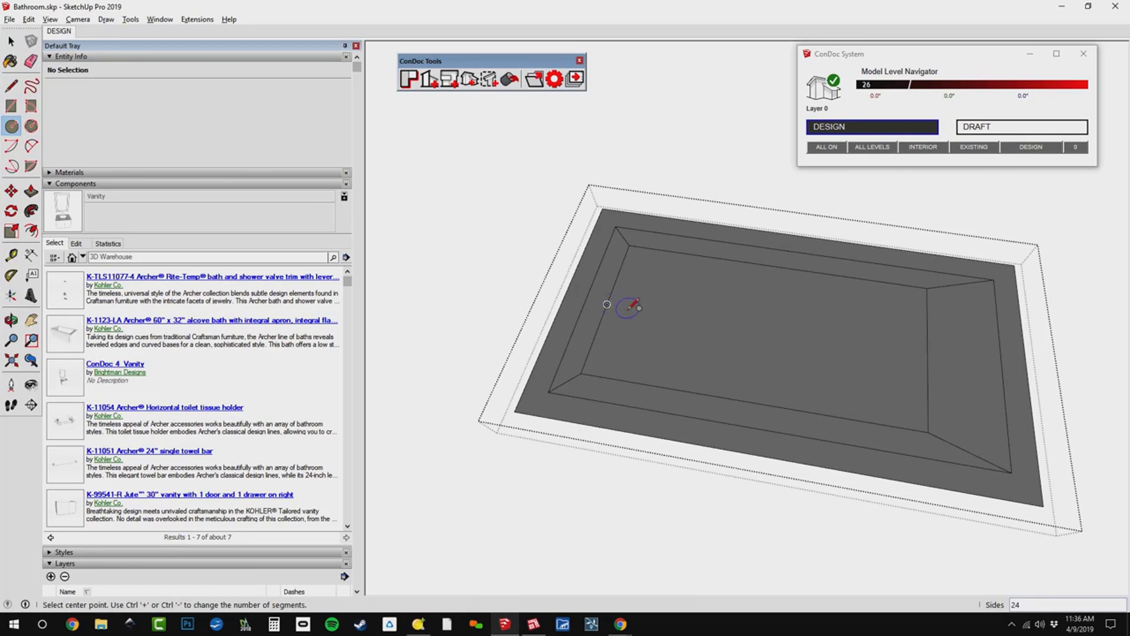
left_click(628, 308)
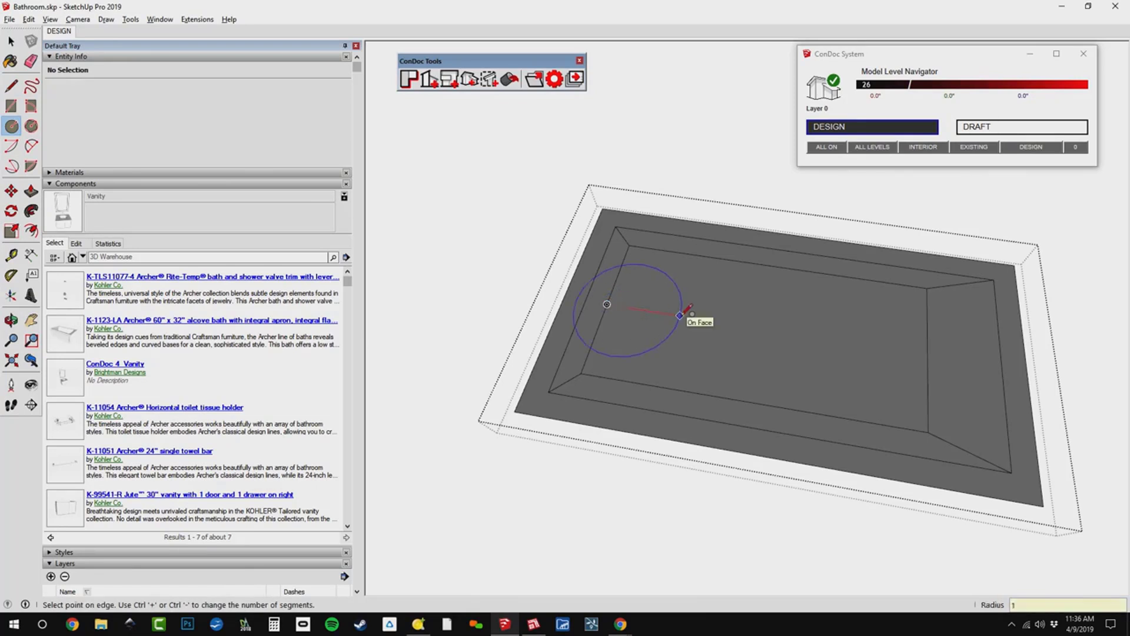
type("1.5")
key("Return")
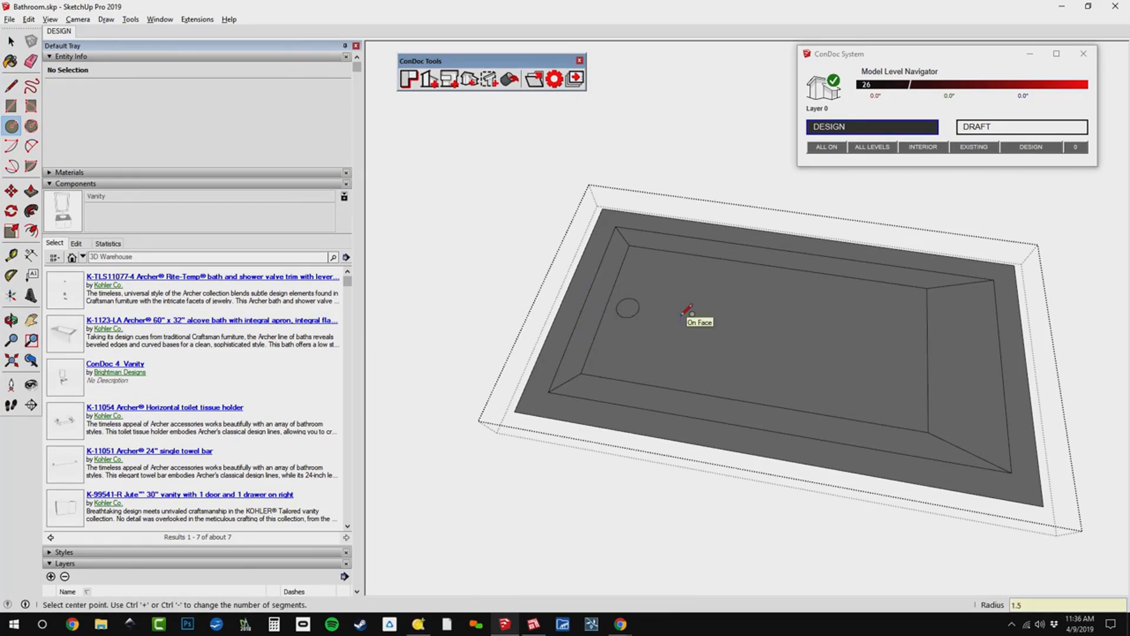
key("space")
triple_click(692, 307)
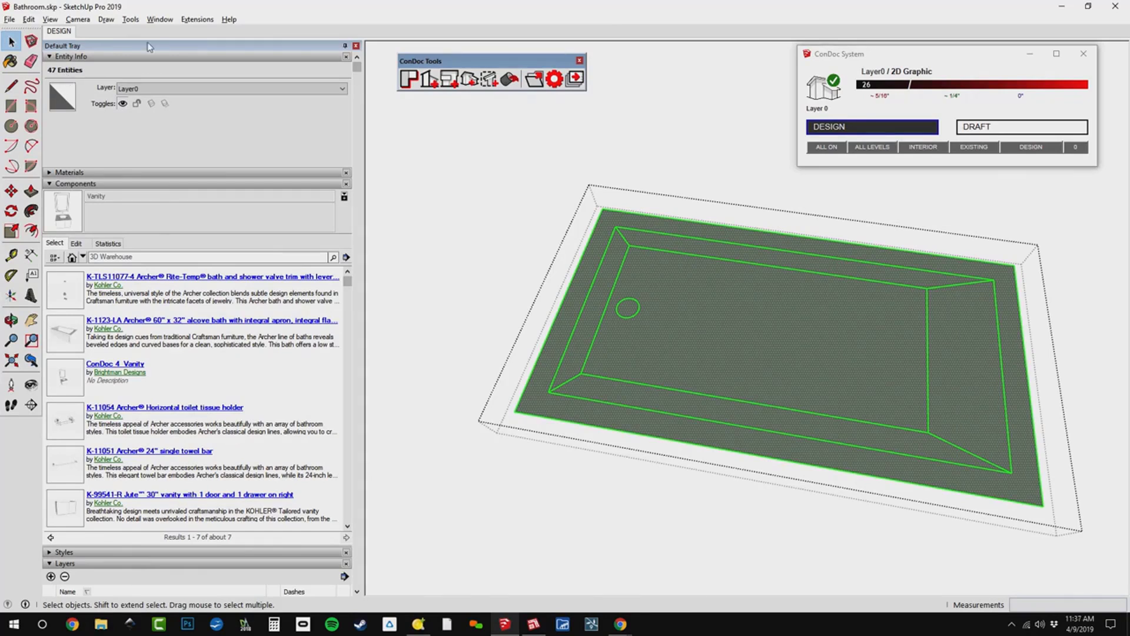
middle_click_drag(723, 259, 691, 240)
key("Escape")
Examine the mesh of the bath's 3D object, including its hidden edges, and reselect the component alongside the 2D graphic.
double_click(630, 208)
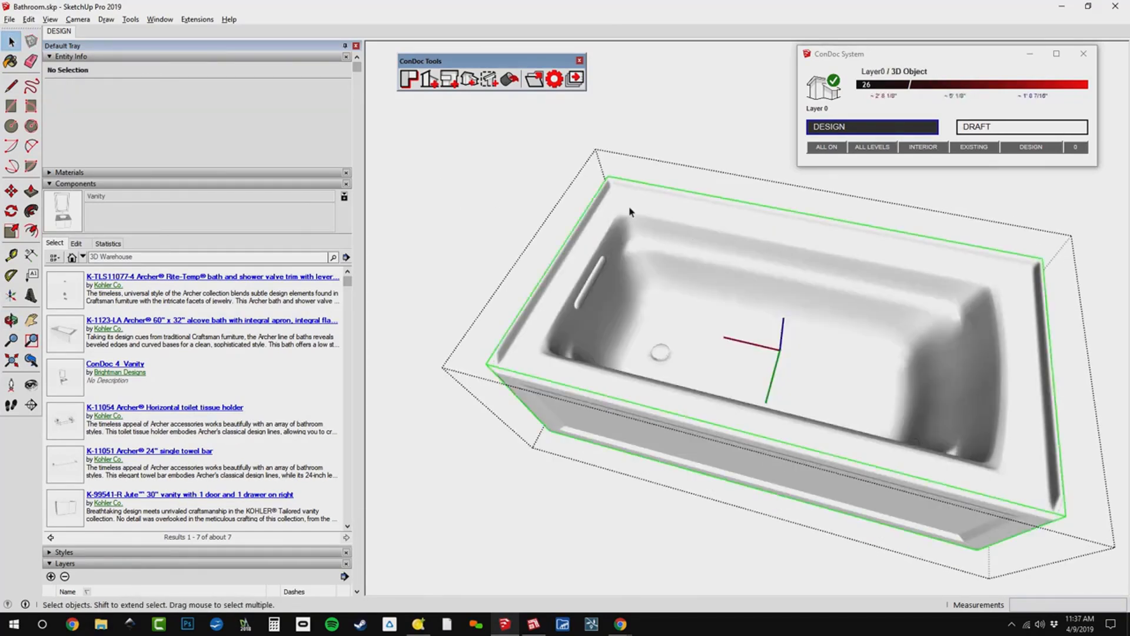
triple_click(630, 210)
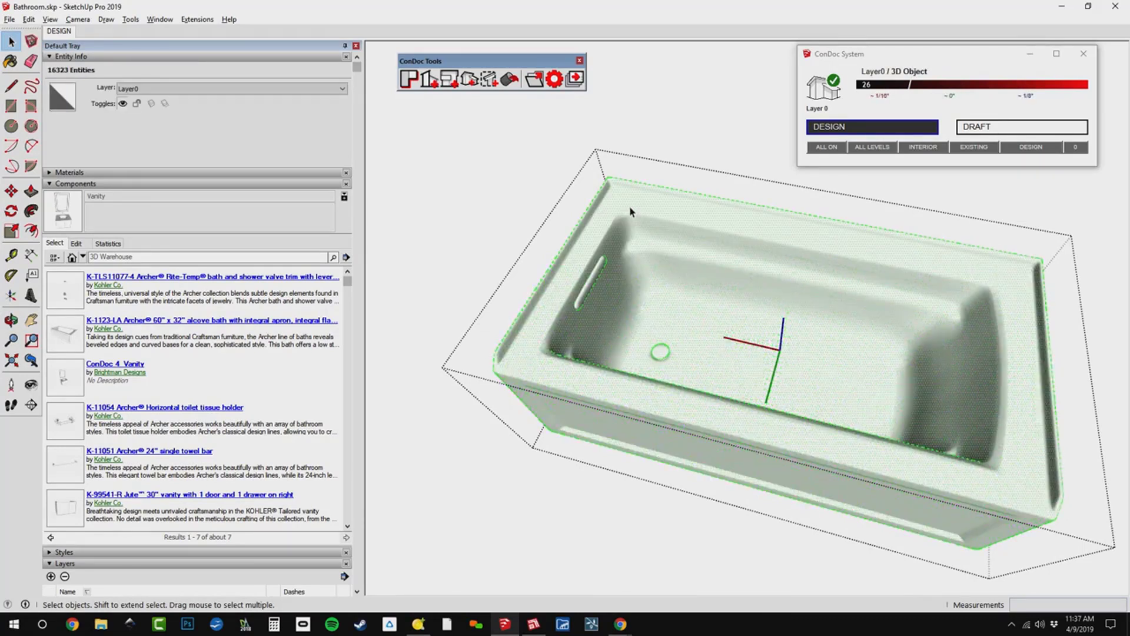
middle_click_drag(677, 251, 659, 267)
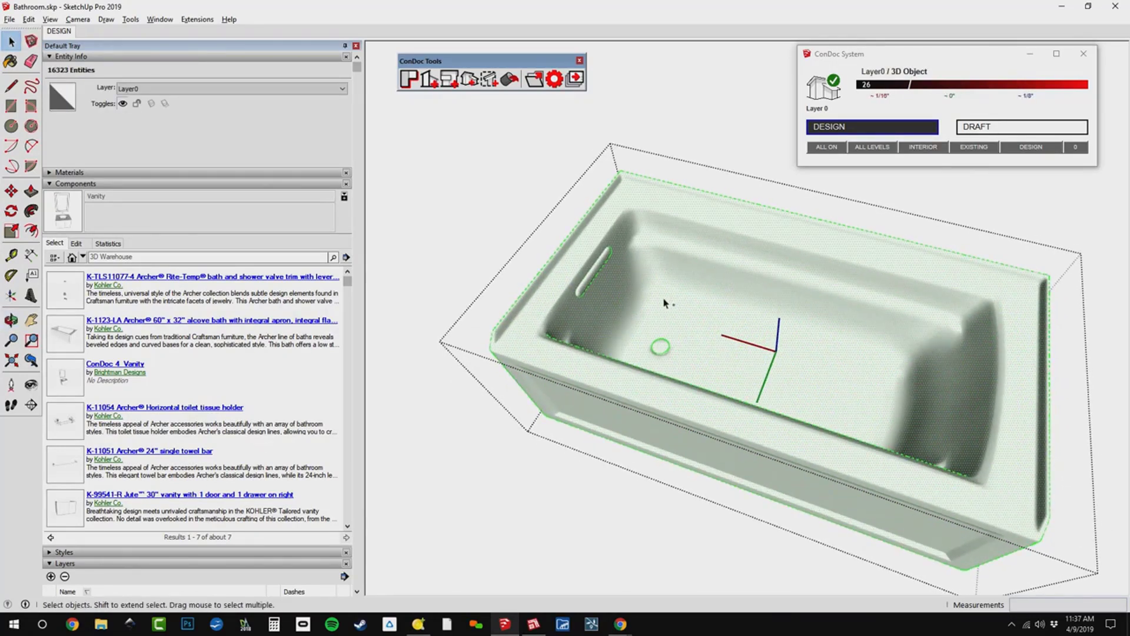
triple_click(630, 274)
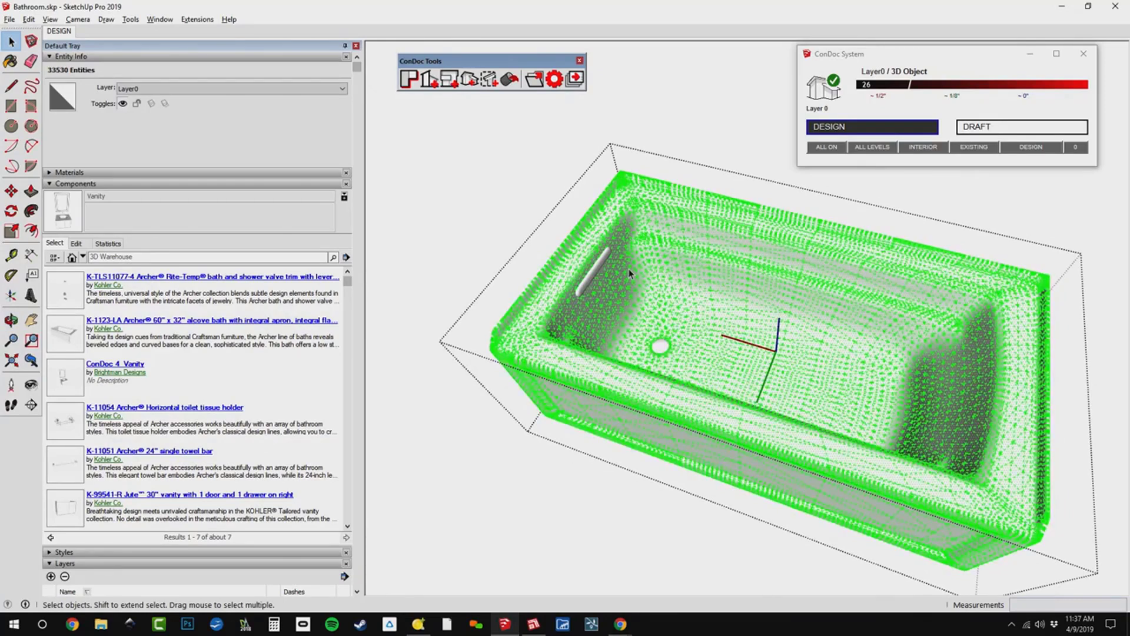
middle_click_drag(790, 370, 752, 308)
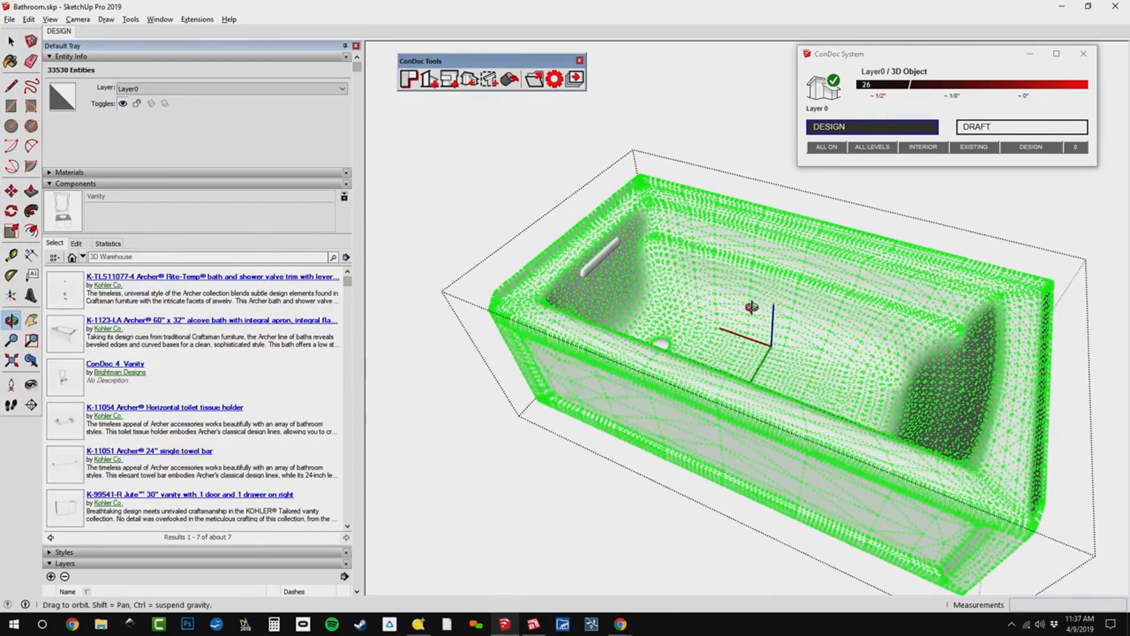
key("ctrl+t")
left_click(691, 259)
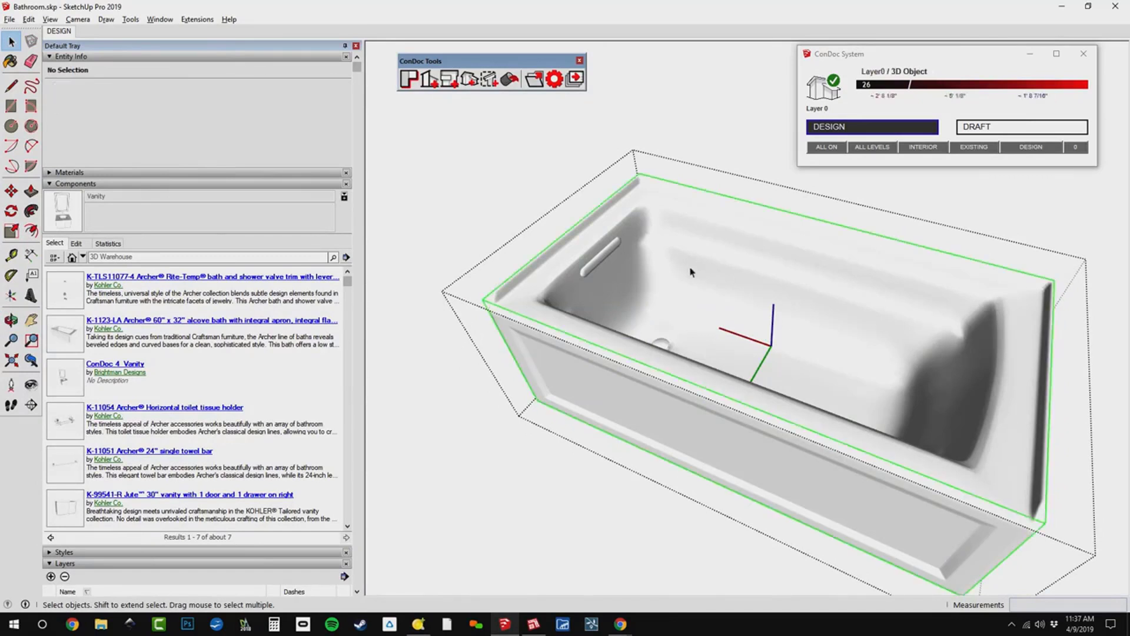
key("Delete")
middle_click_drag(718, 330, 759, 362)
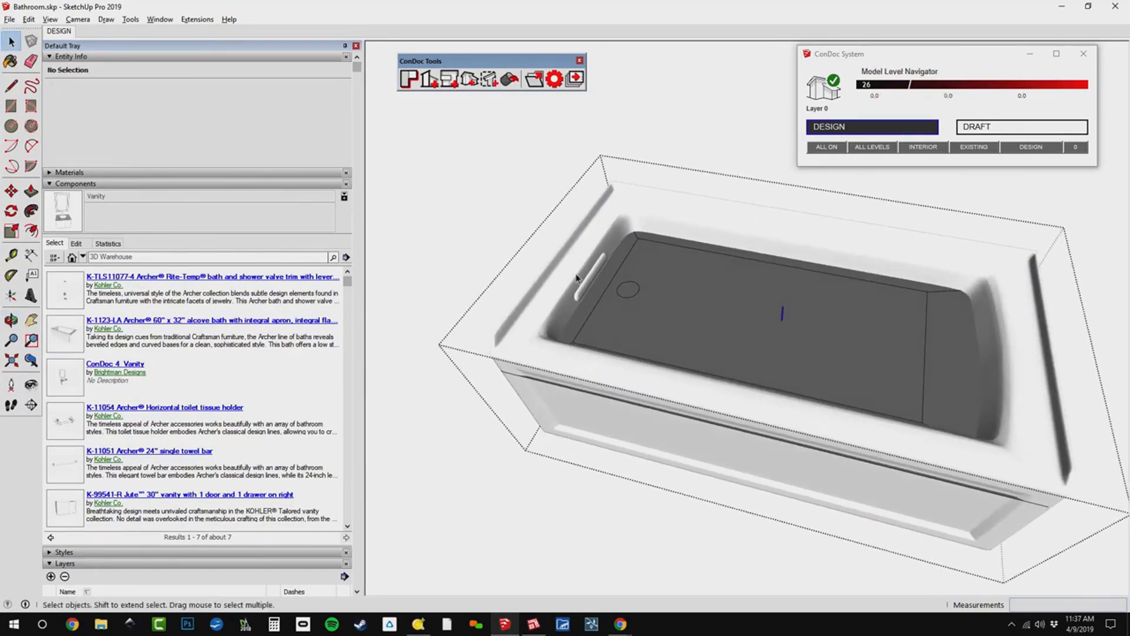
left_click(596, 255)
left_click(594, 254)
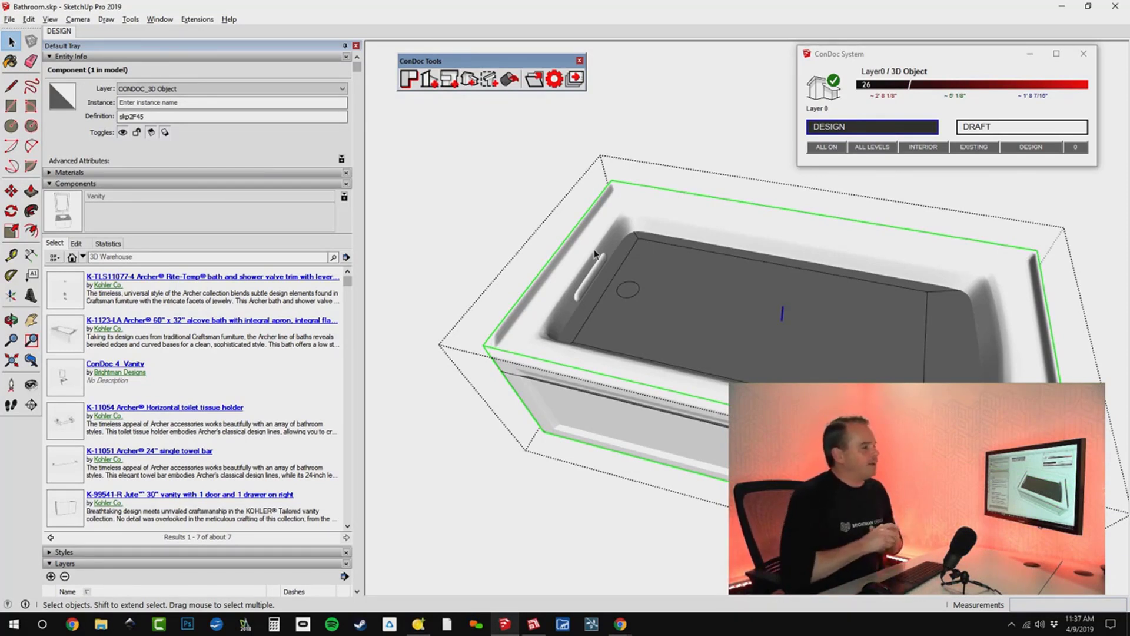
Leave the bath component and examine the whole bathroom from above and from outside the walls.
middle_click_drag(647, 265, 659, 383)
scroll(751, 331, "down", 2)
key("Escape")
scroll(769, 330, "down", 4)
middle_click_drag(769, 331, 501, 388)
scroll(677, 338, "up", 3)
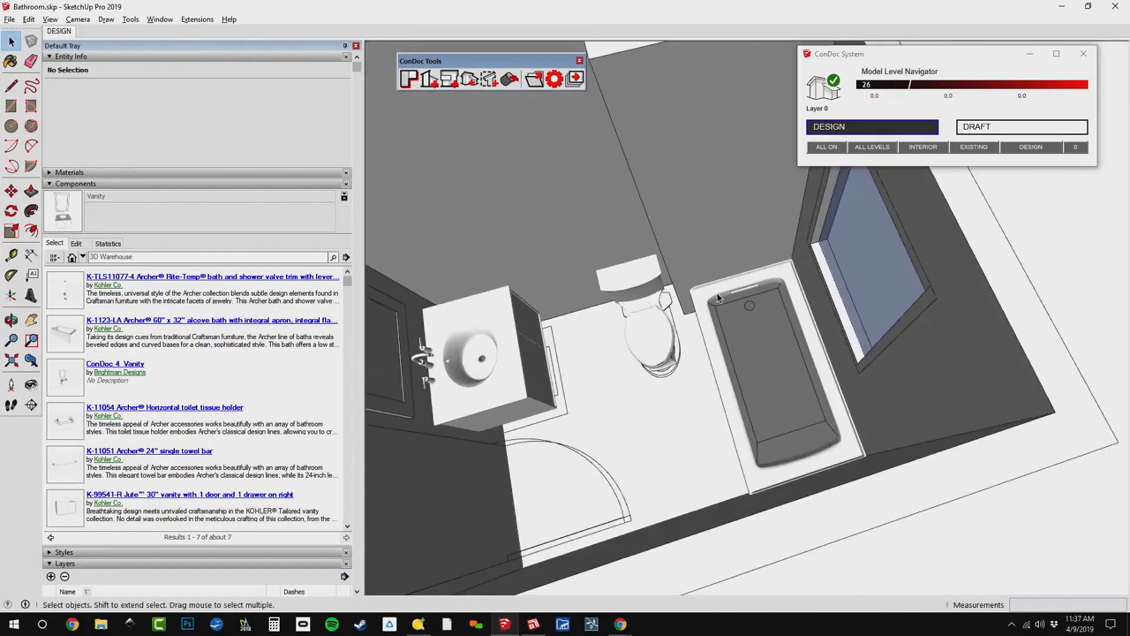
middle_click_drag(701, 341, 900, 187)
scroll(893, 247, "down", 2)
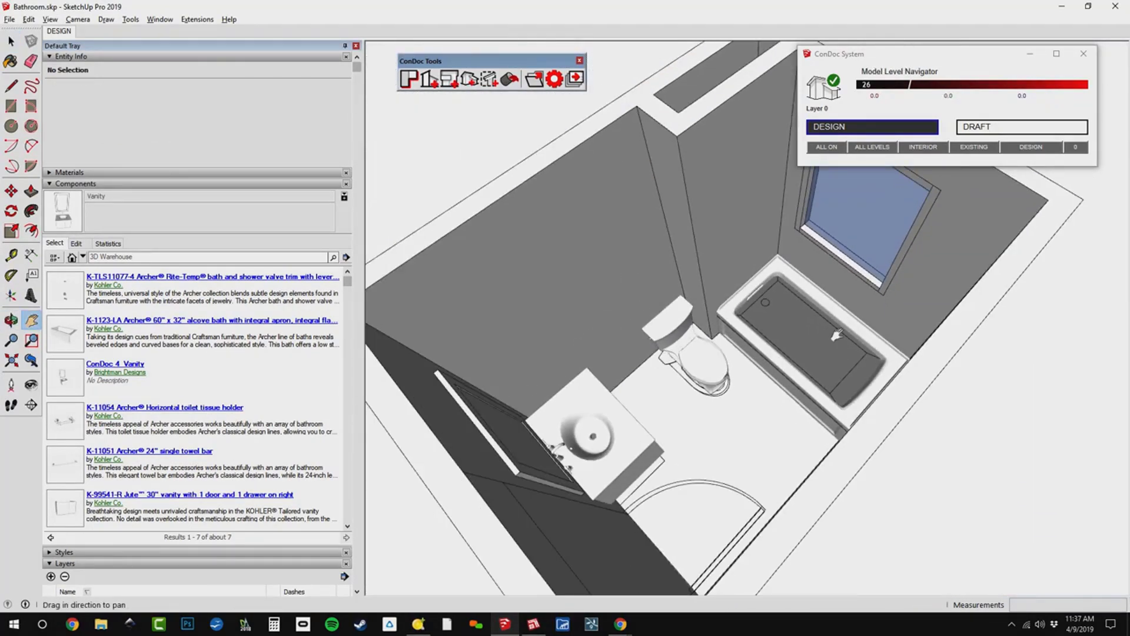
scroll(812, 376, "down", 2)
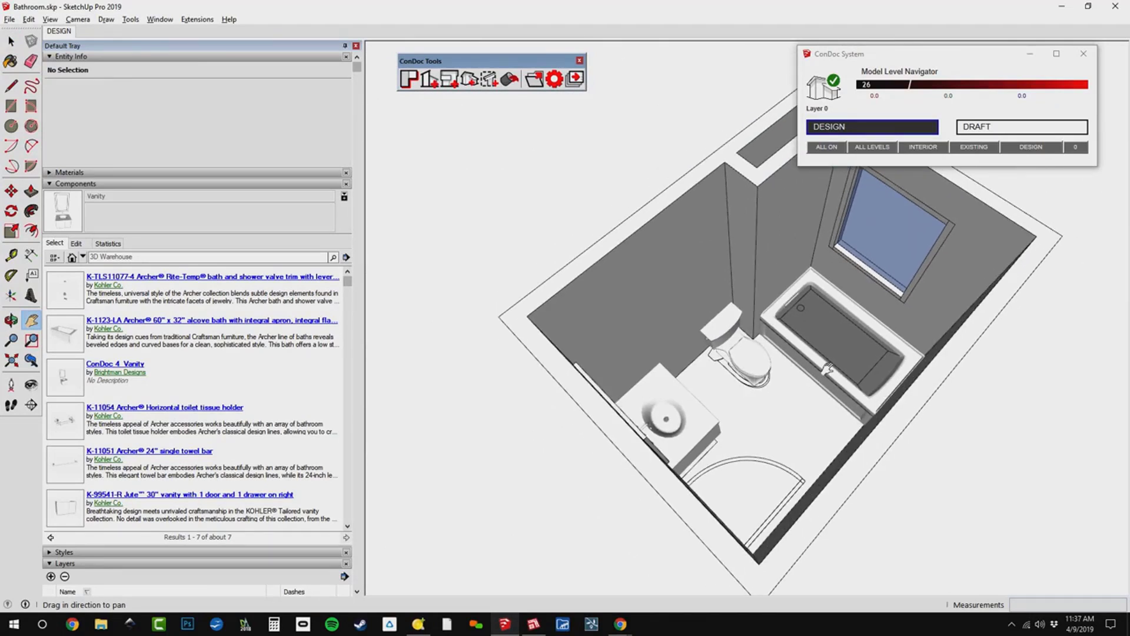
middle_click_drag(825, 372, 729, 284)
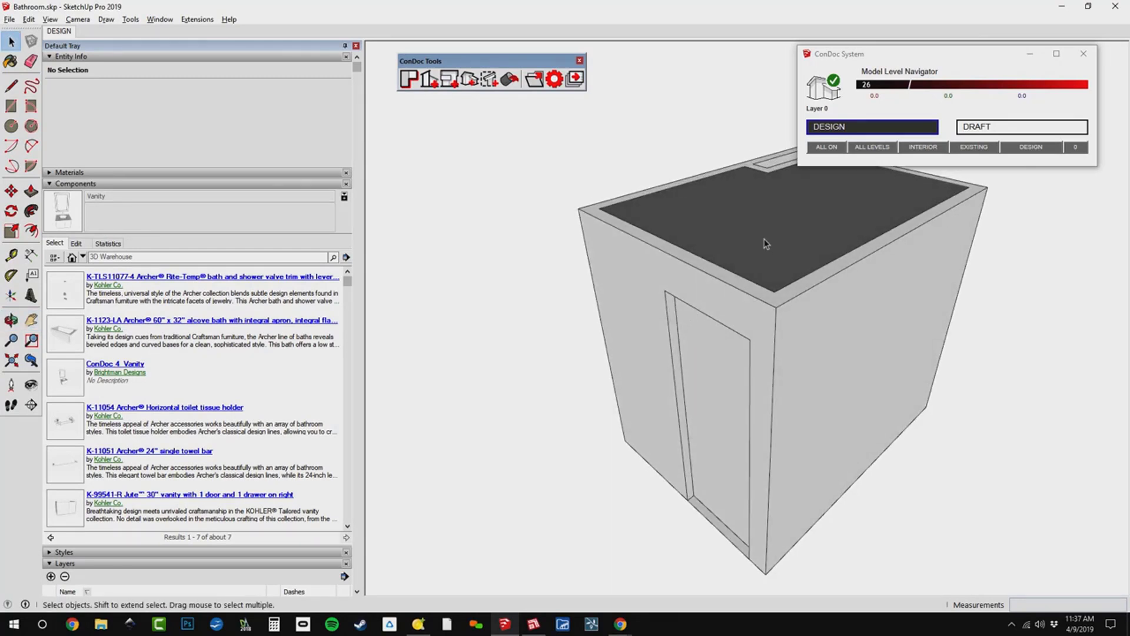
Assign the ceiling group on top of the bathroom to the ELEMENT_Ceilings layer.
left_click(771, 252)
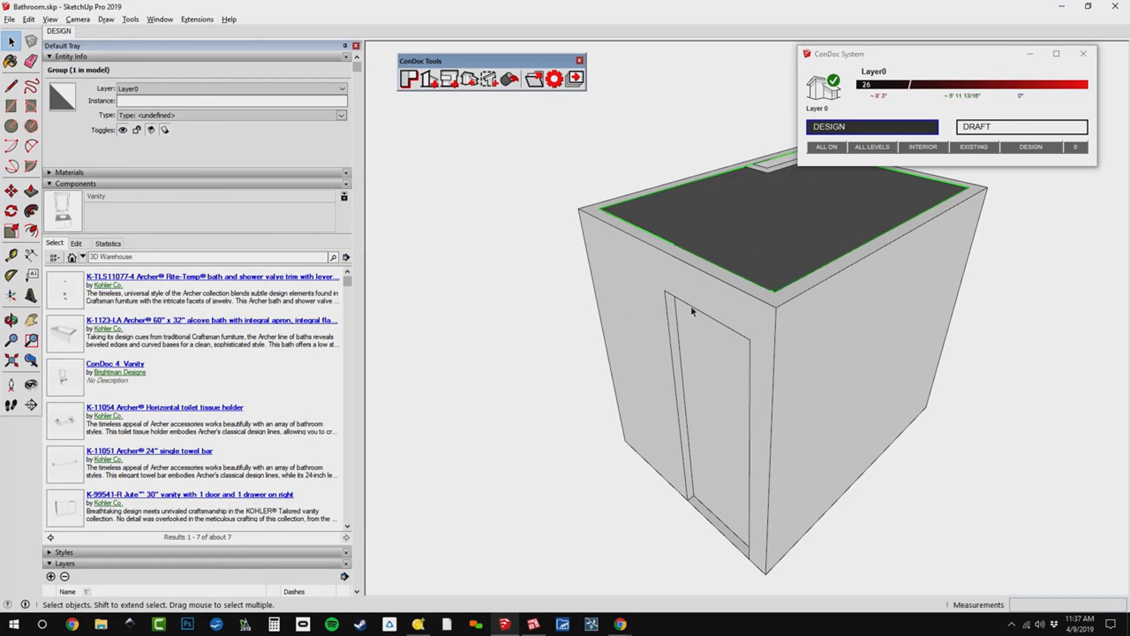
left_click(215, 89)
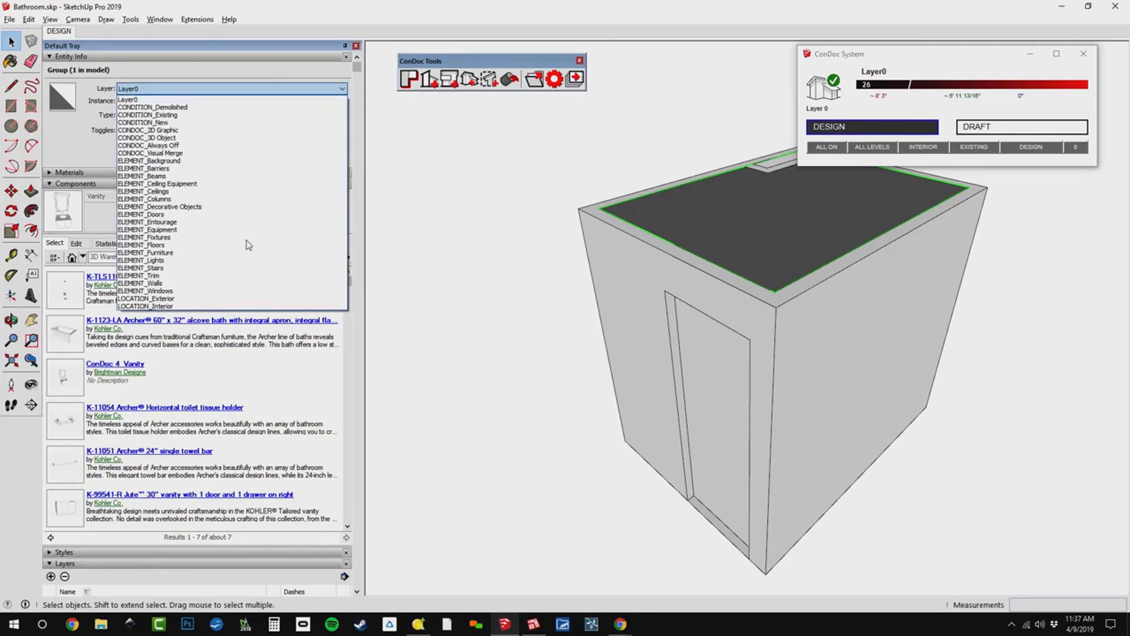
left_click(238, 197)
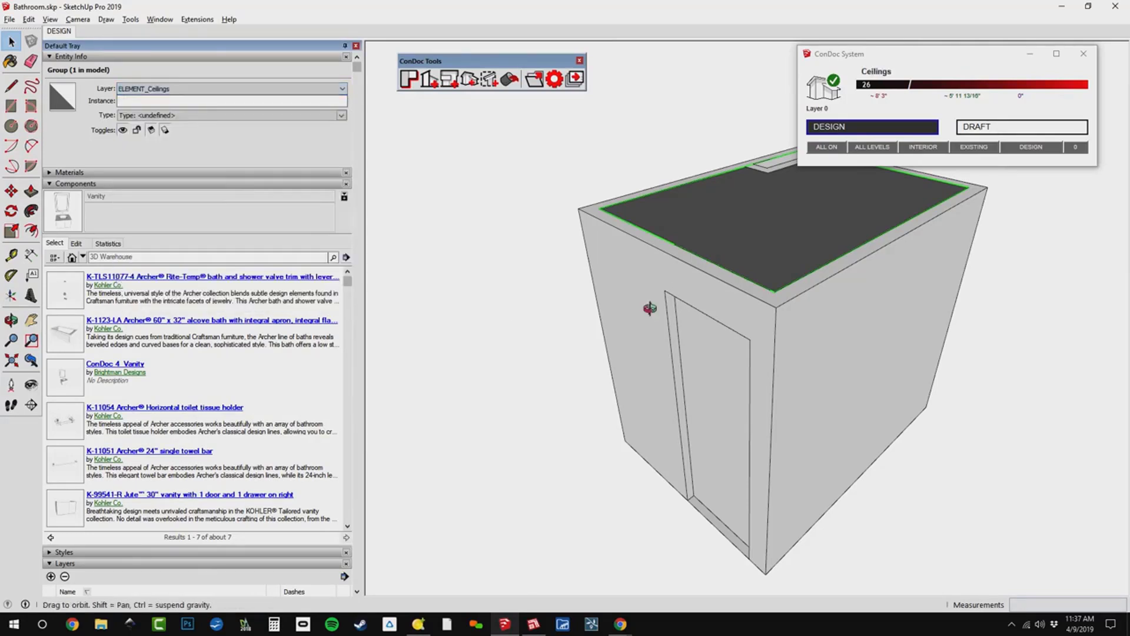
middle_click_drag(651, 308, 670, 308)
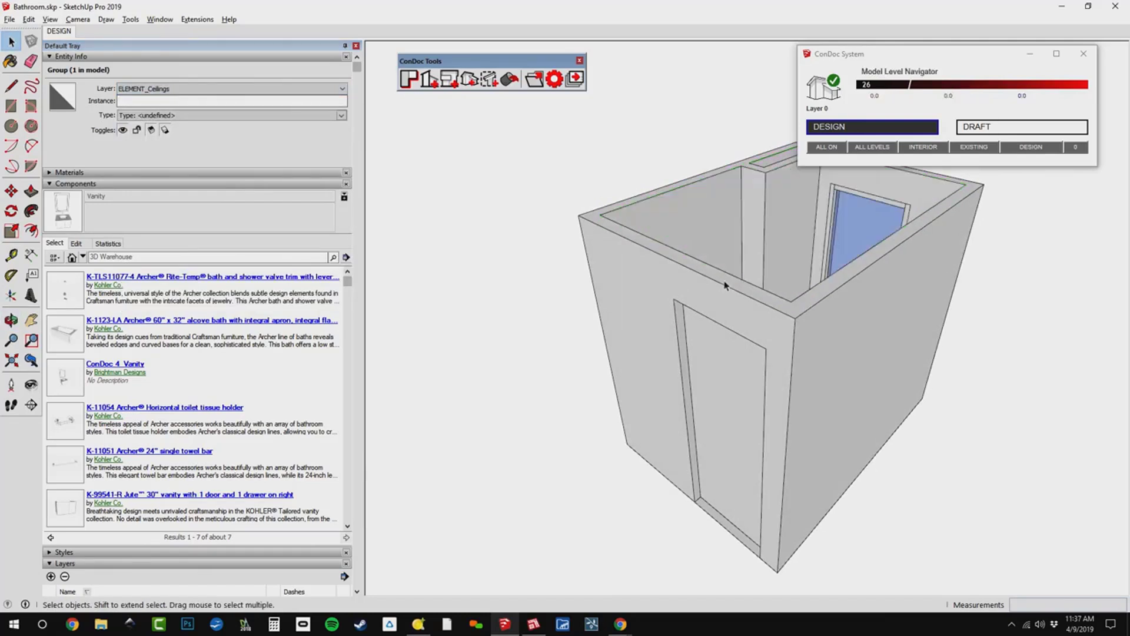
middle_click_drag(727, 285, 789, 287)
key("ctrl+z")
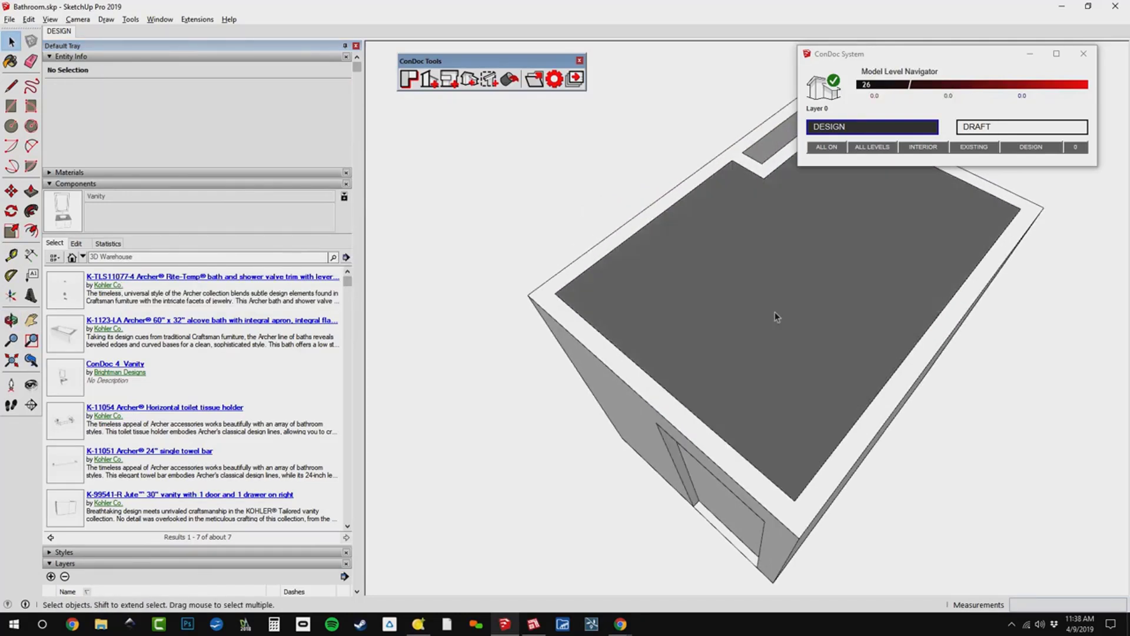
Hide the ELEMENT_Ceilings layer to open the bathroom from above.
scroll(224, 493, "down", 9)
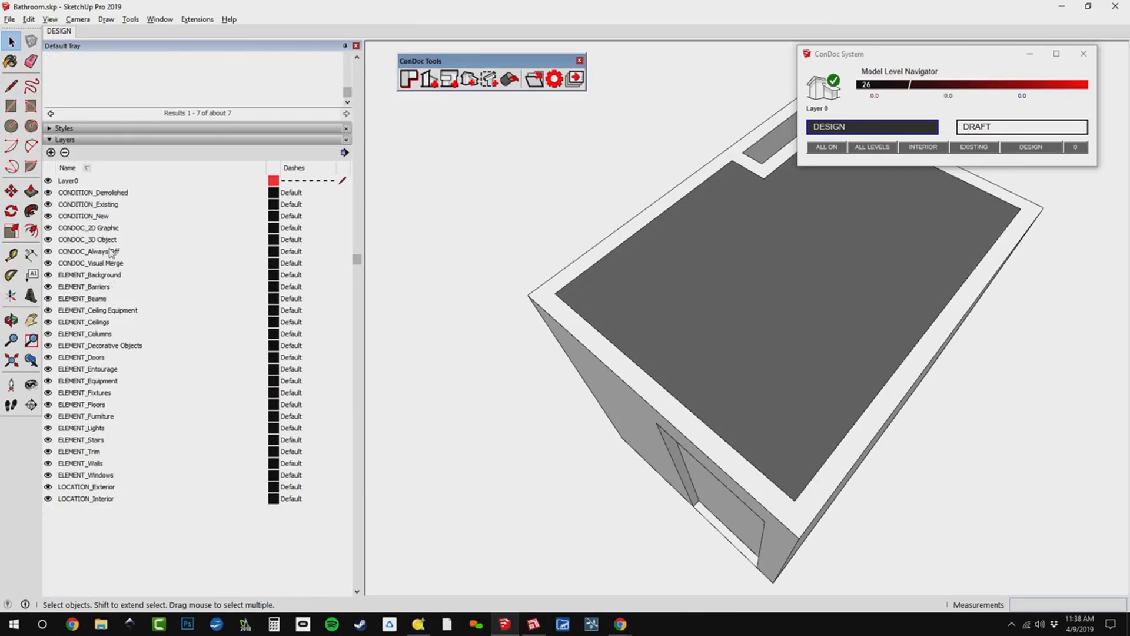
left_click(109, 323)
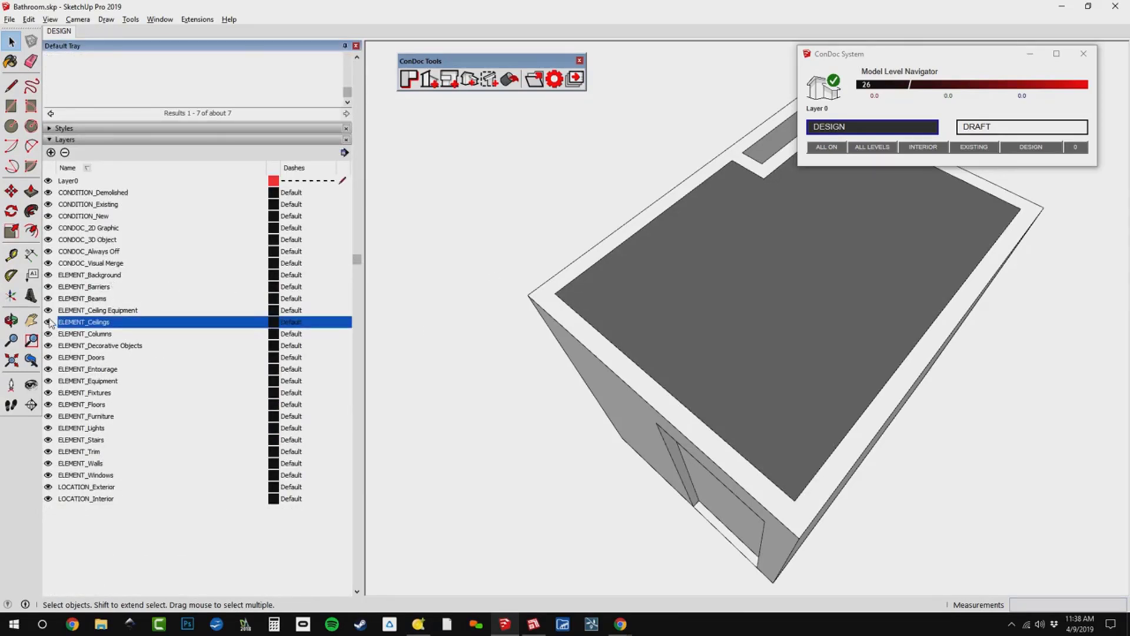
left_click(48, 322)
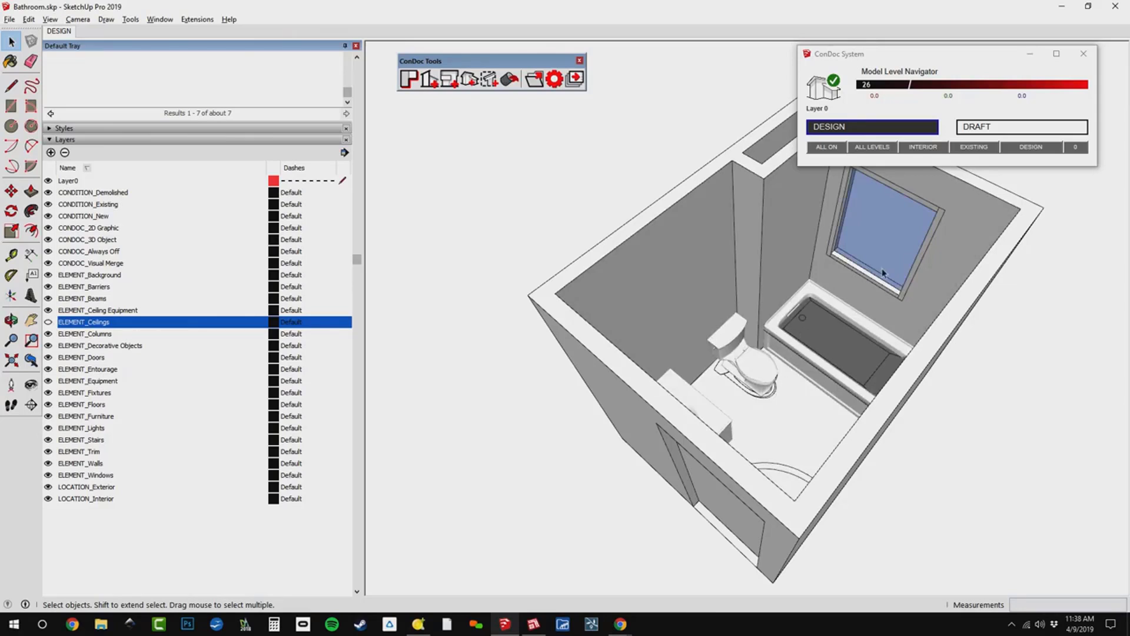
Assign the wall group to the ELEMENT_Walls layer and hide both the ELEMENT_Walls and ELEMENT_Background layers.
scroll(883, 268, "up", 1)
left_click(761, 198)
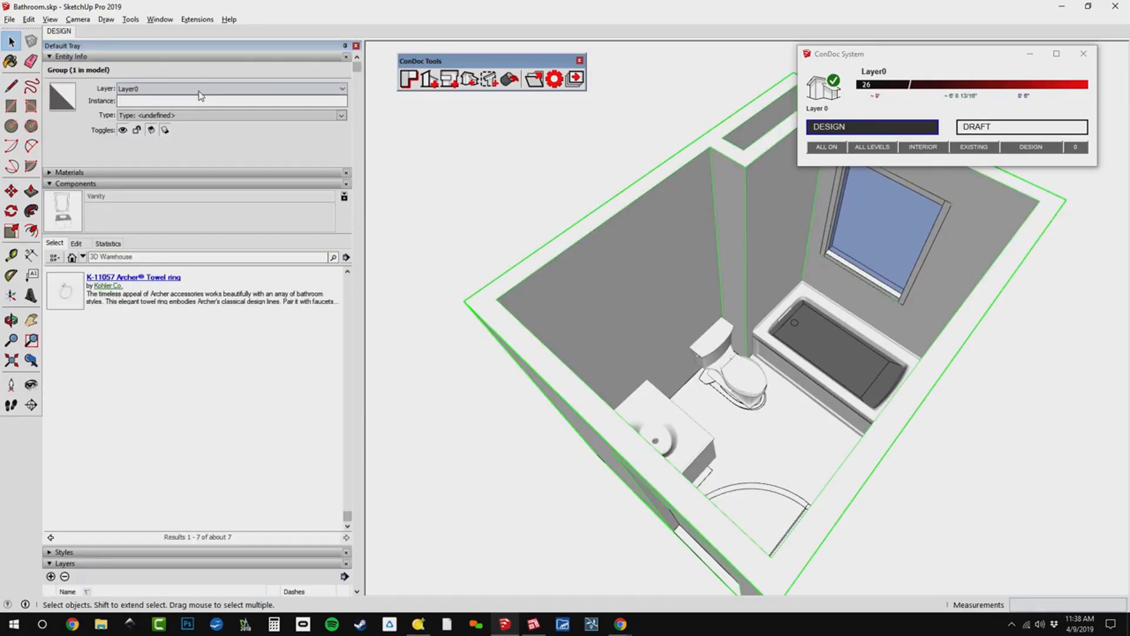
left_click(162, 184)
left_click(179, 88)
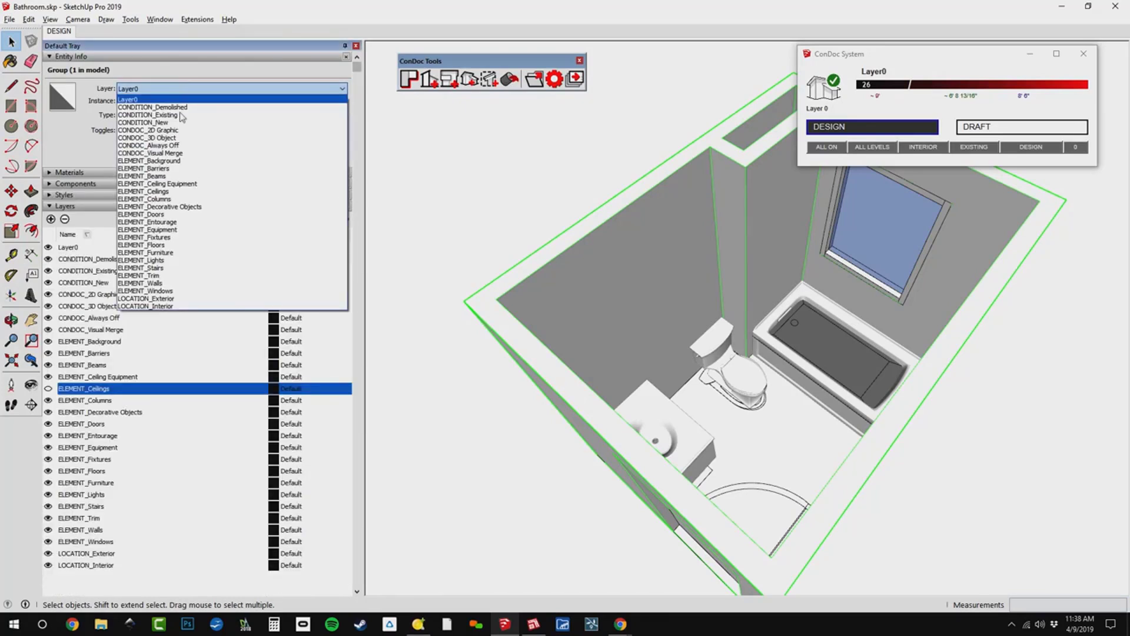
left_click(174, 284)
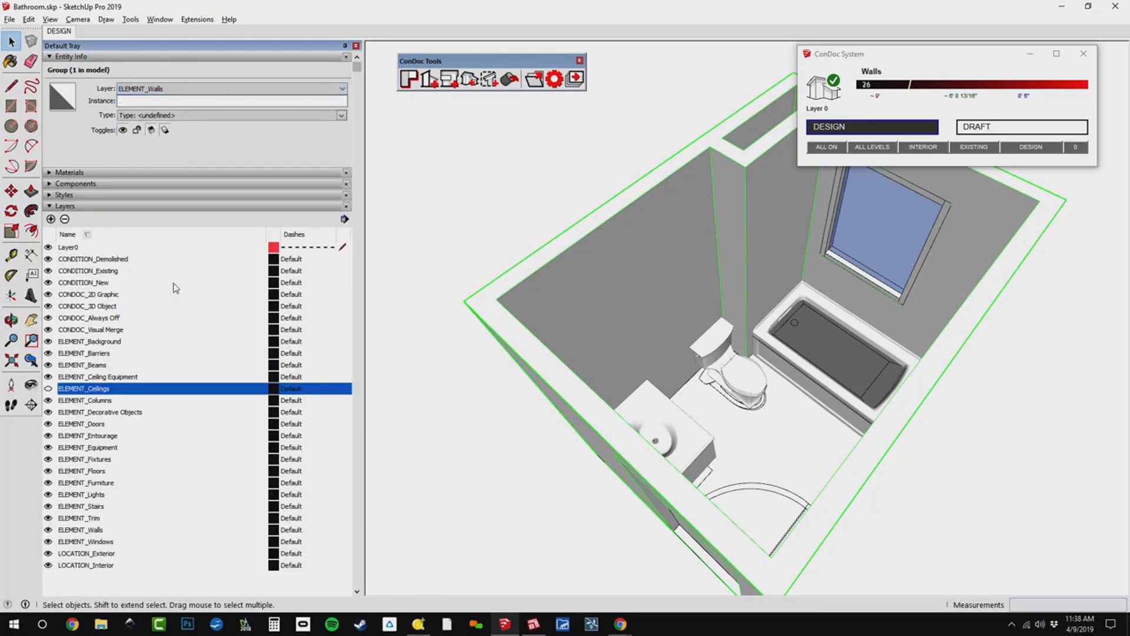
left_click(48, 530)
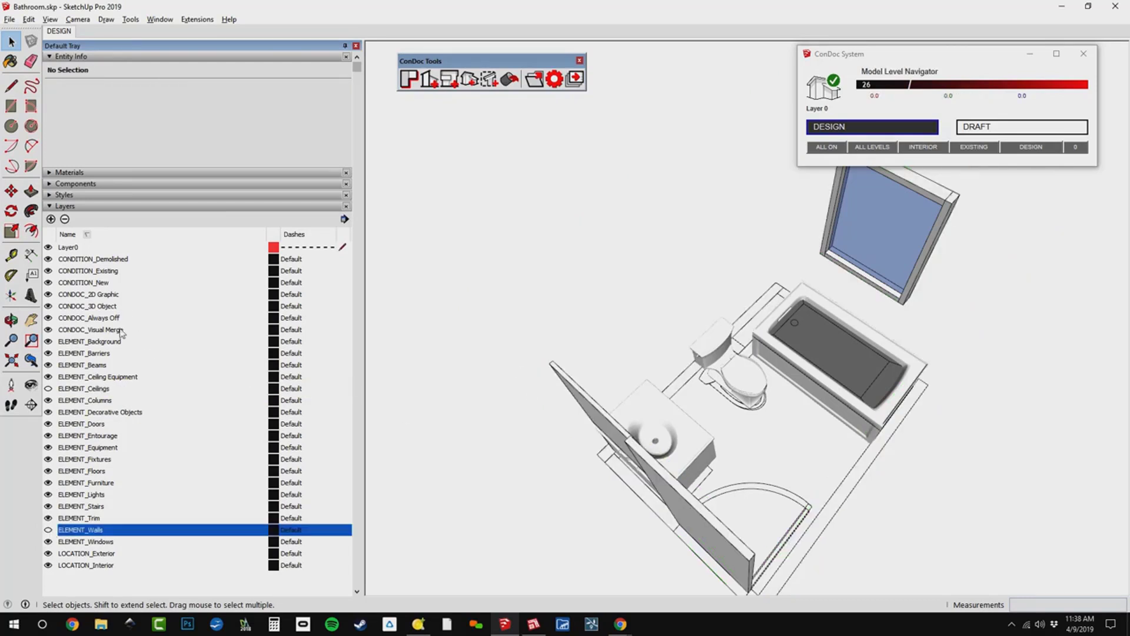
left_click(48, 342)
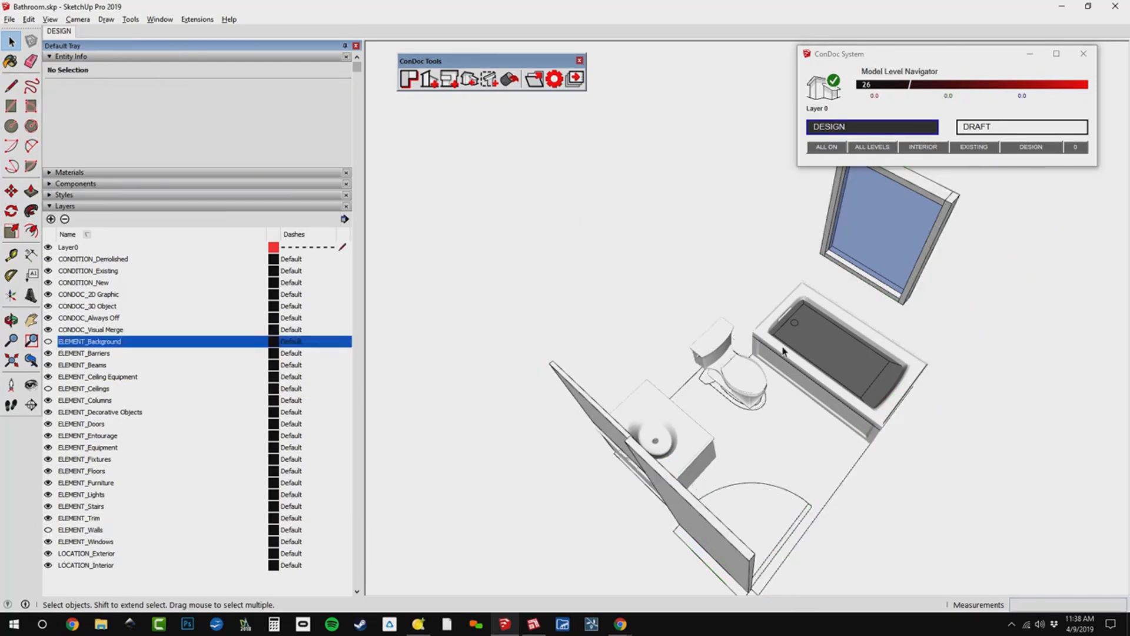
Assign the floor group beneath the fixtures to the ELEMENT_Floors layer and hide that layer.
middle_click_drag(783, 351, 768, 458)
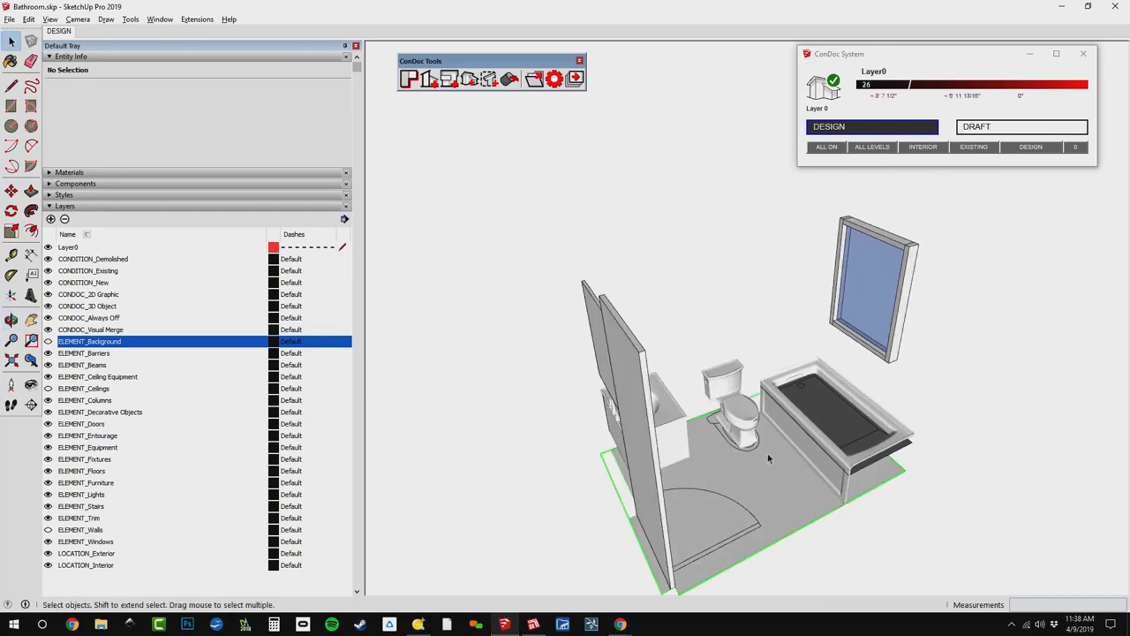
left_click(701, 452)
left_click(182, 90)
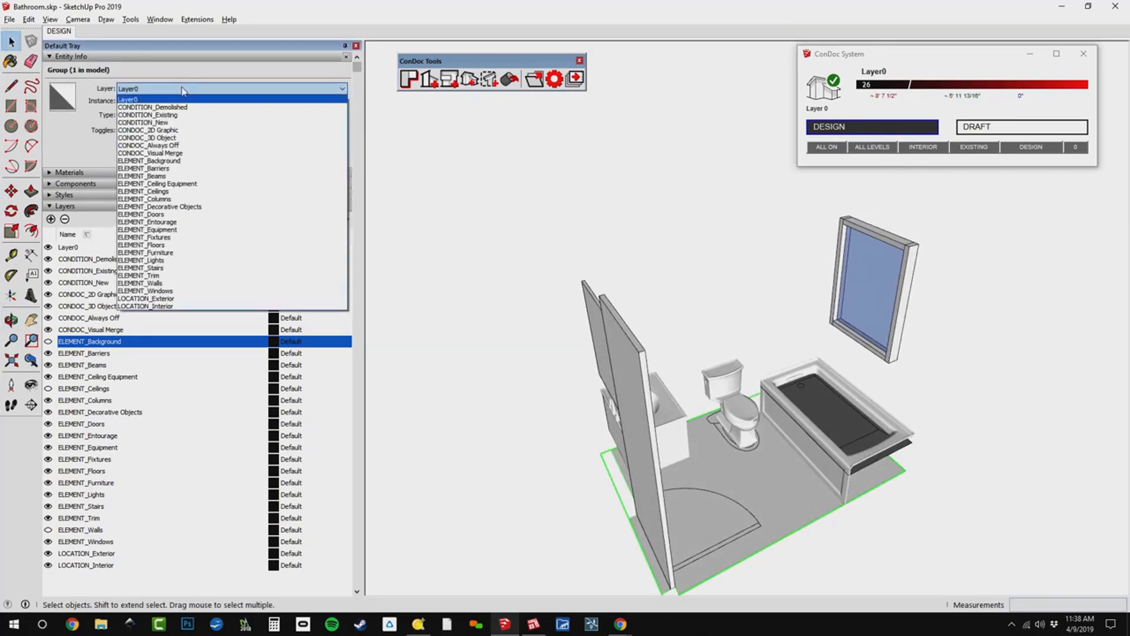
left_click(176, 245)
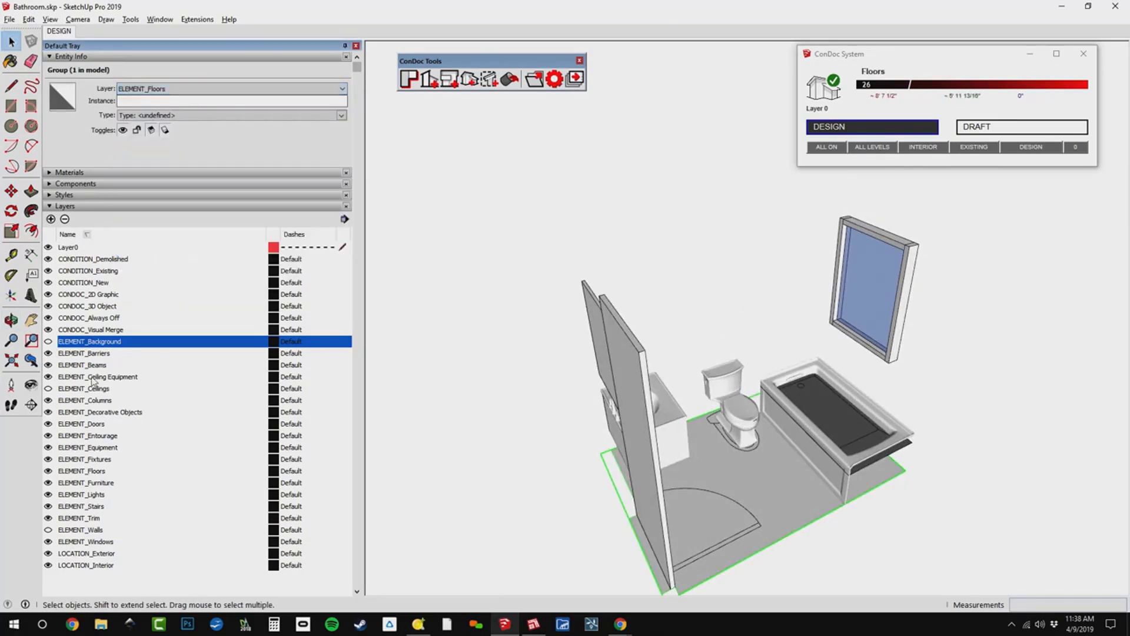
left_click(48, 471)
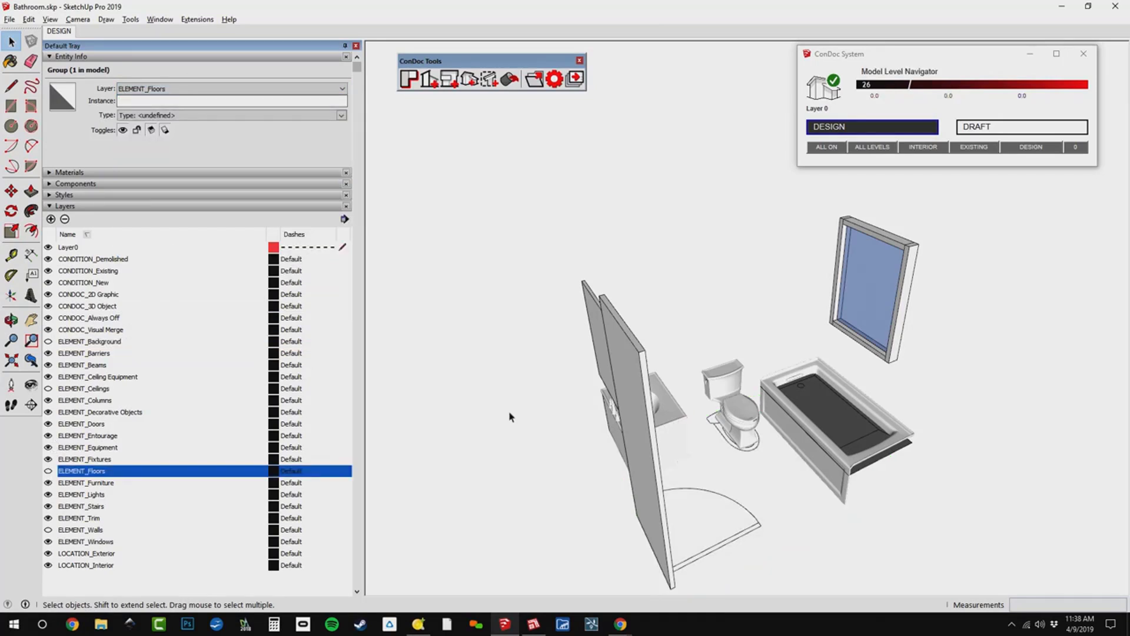
Assign the window component beside the bath to the ELEMENT_Windows layer.
middle_click_drag(961, 394, 799, 419)
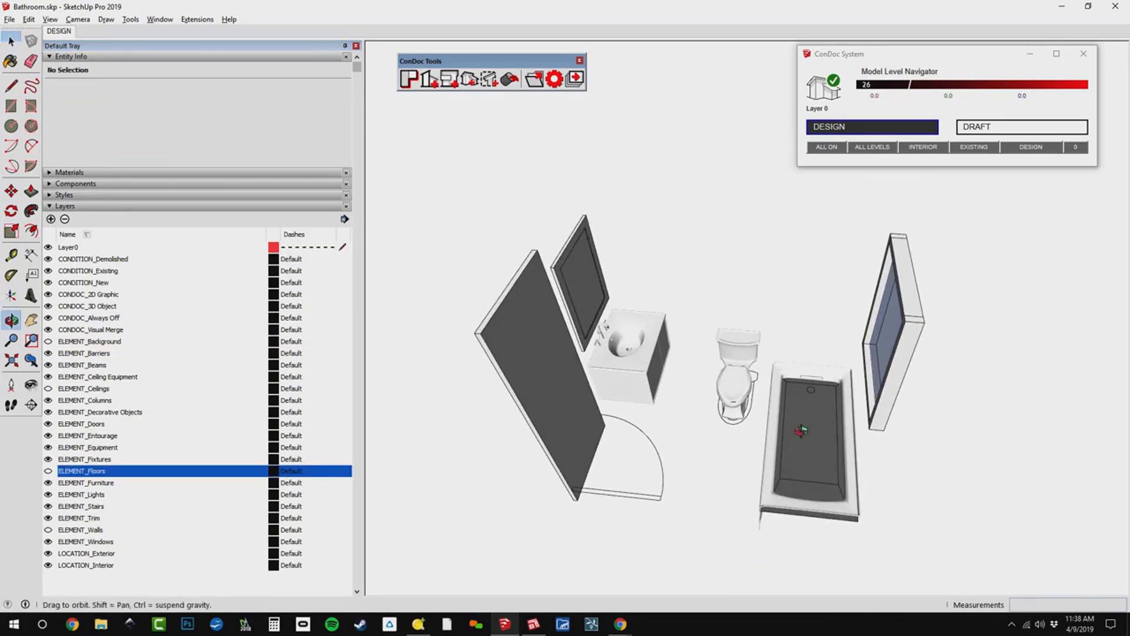
scroll(817, 442, "up", 5)
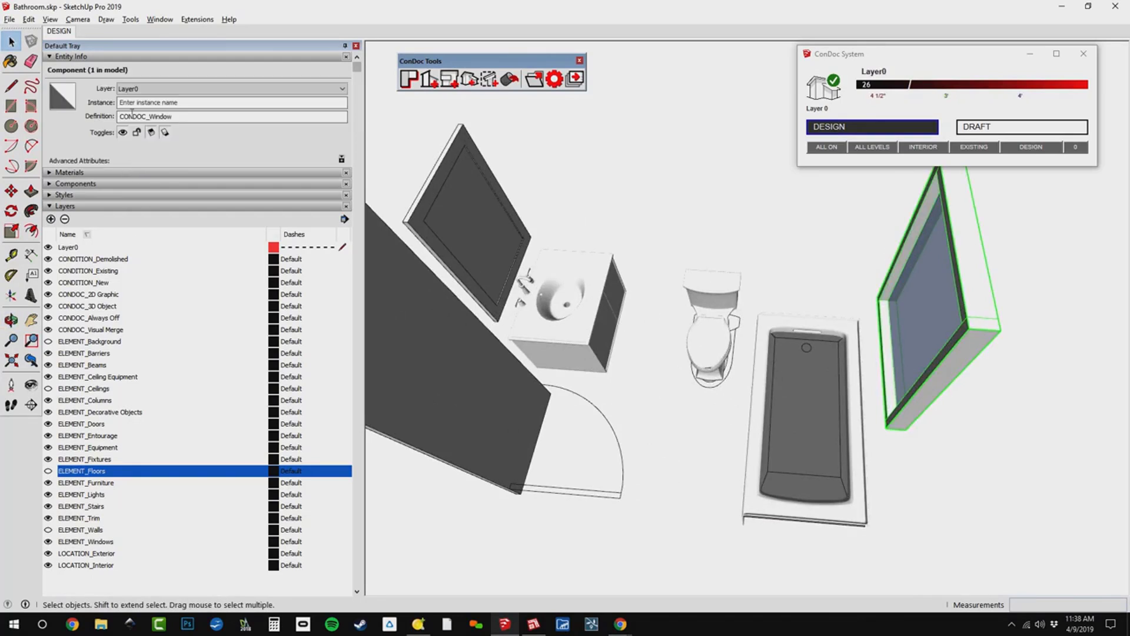
left_click(139, 89)
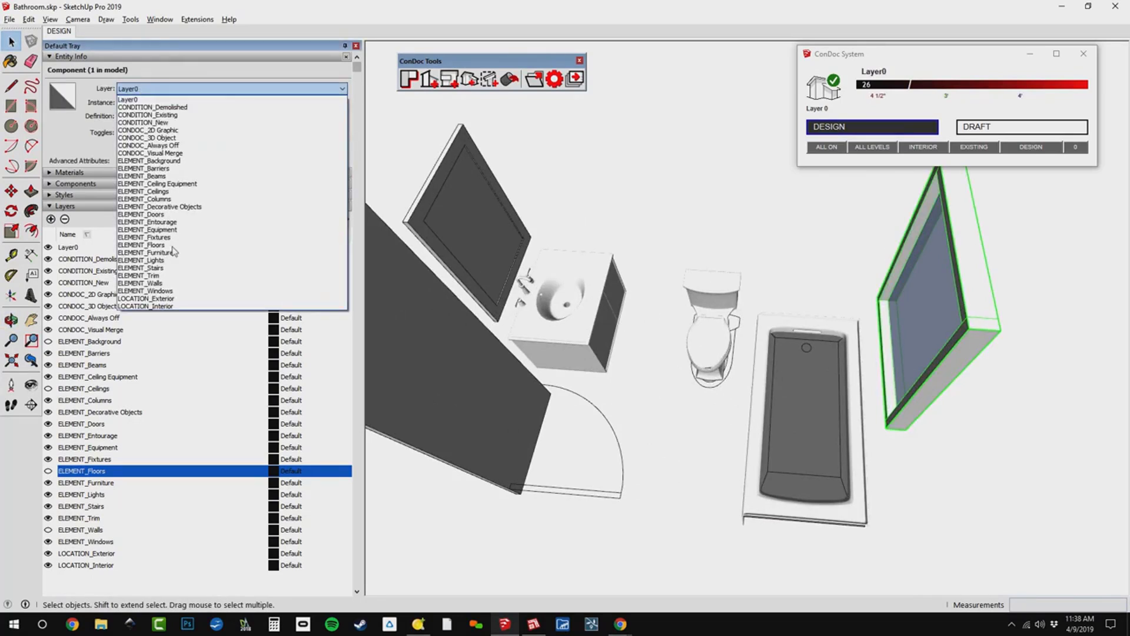
left_click(175, 290)
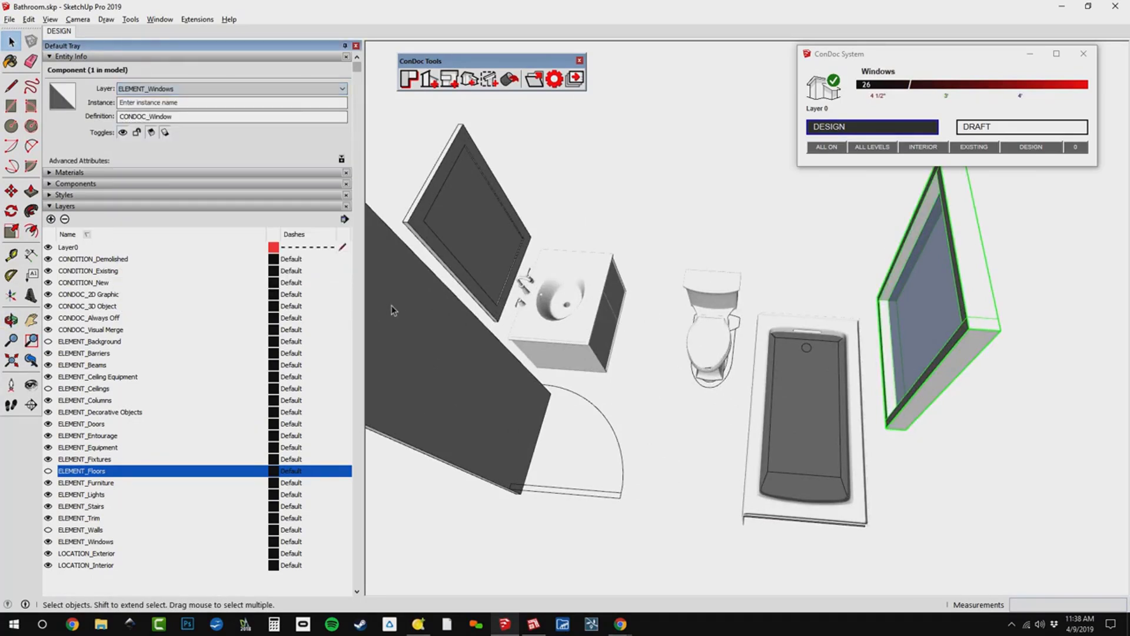
Assign the door component to the ELEMENT_Doors layer and hide the ELEMENT_Windows and ELEMENT_Doors layers.
left_click(391, 307)
left_click(197, 91)
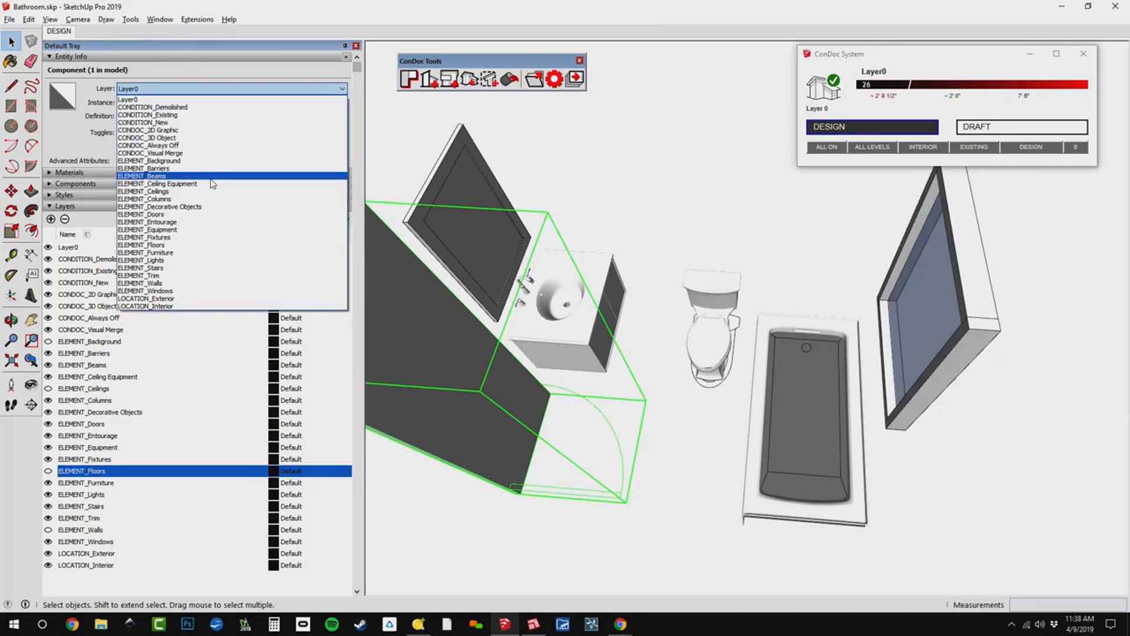
left_click(218, 222)
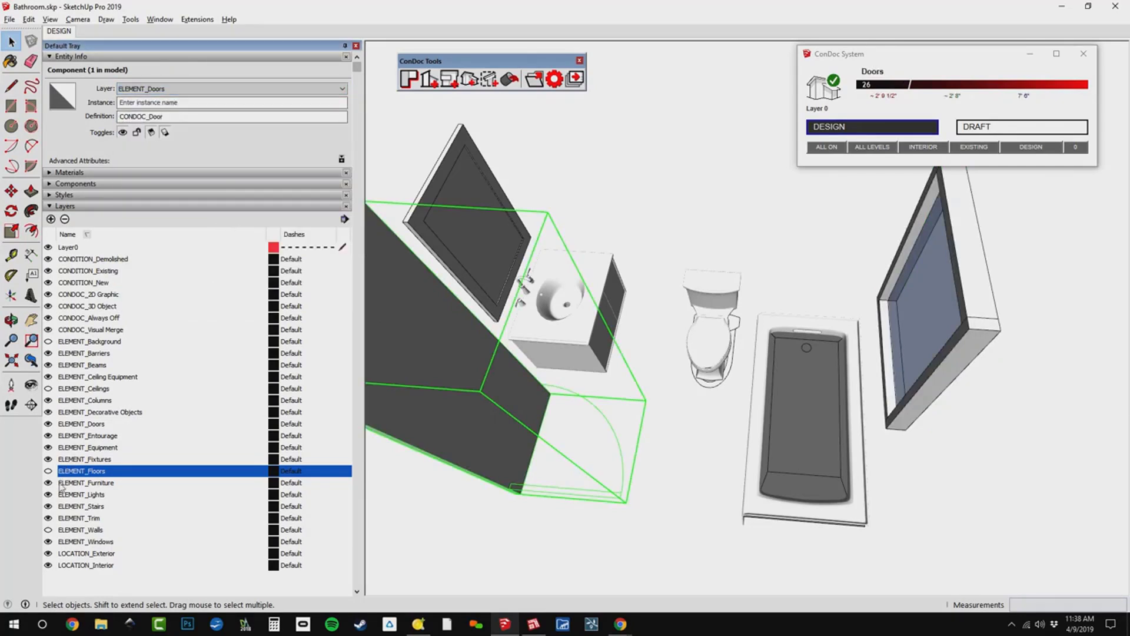
left_click(48, 541)
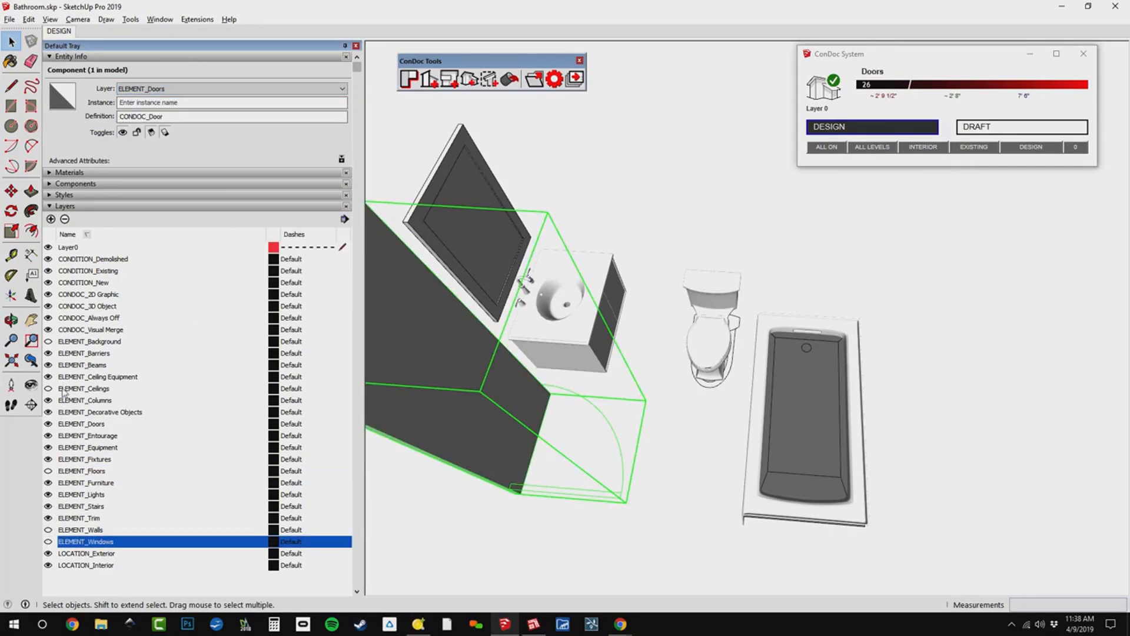
left_click(49, 424)
Select the vanity, toilet and bath components together and combine them into one group.
middle_click_drag(806, 265, 775, 401)
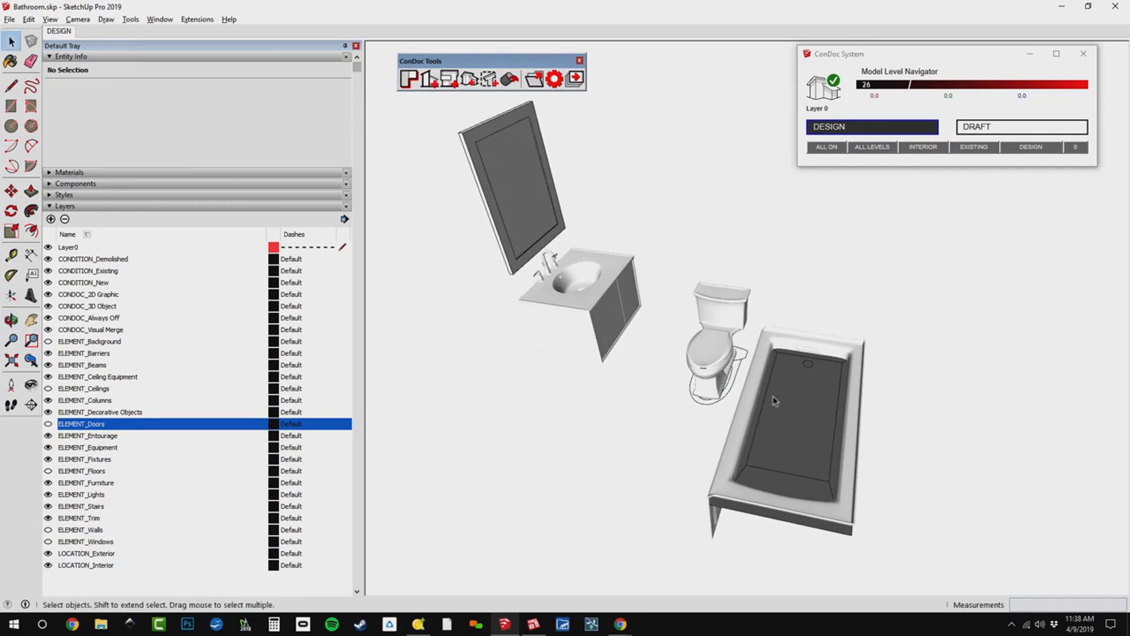
left_click(804, 408)
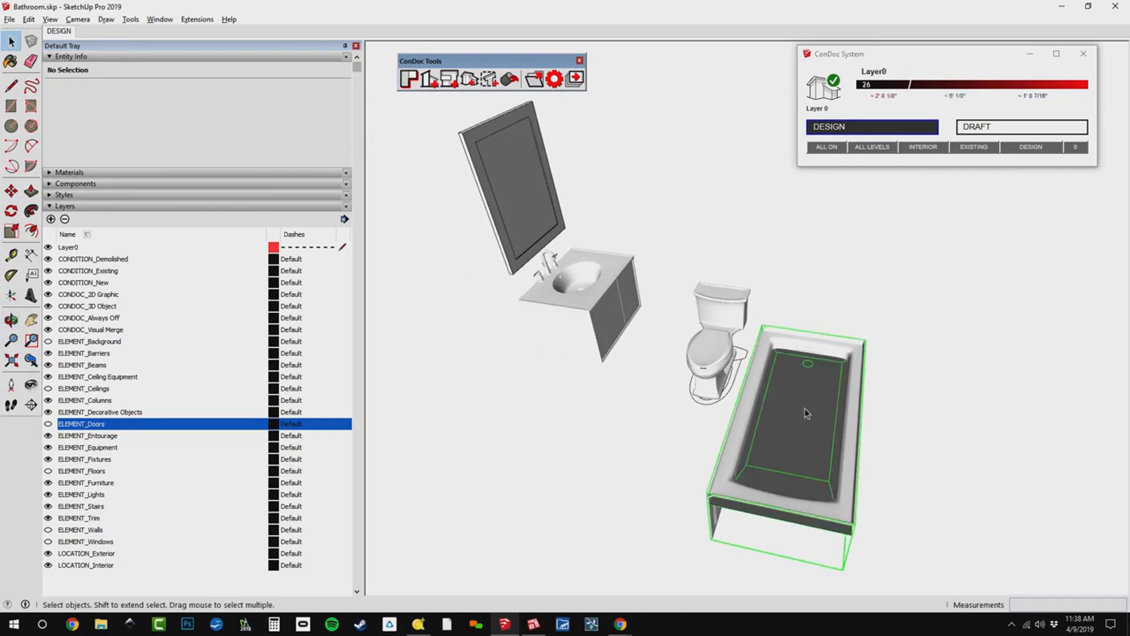
left_click(733, 317)
left_click(590, 302)
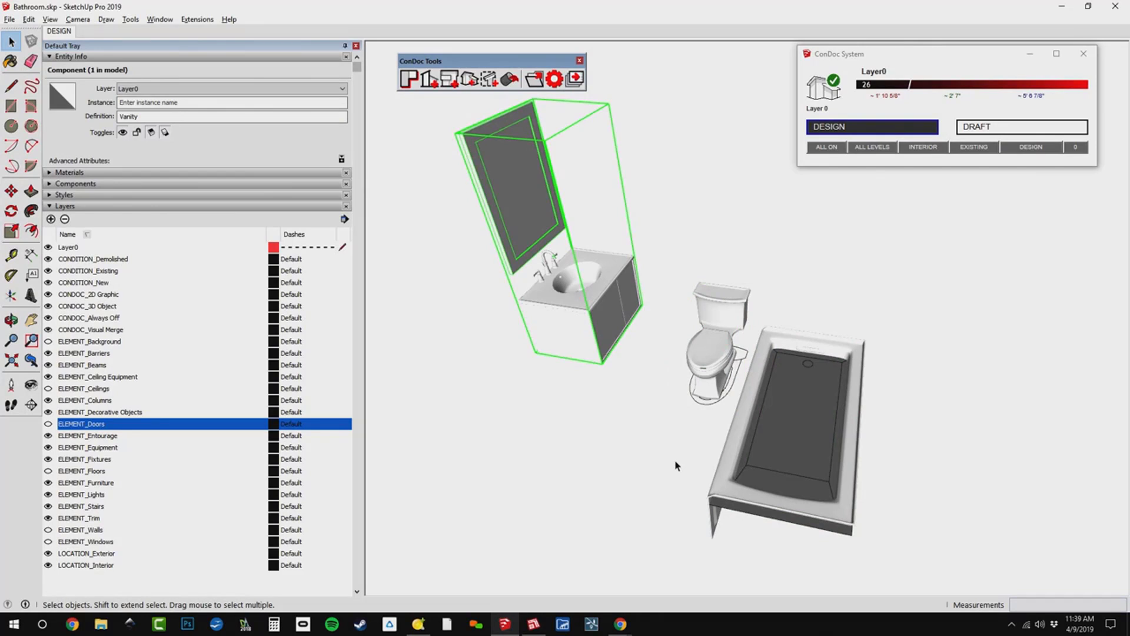
scroll(676, 466, "down", 2)
left_click_drag(933, 272, 536, 447)
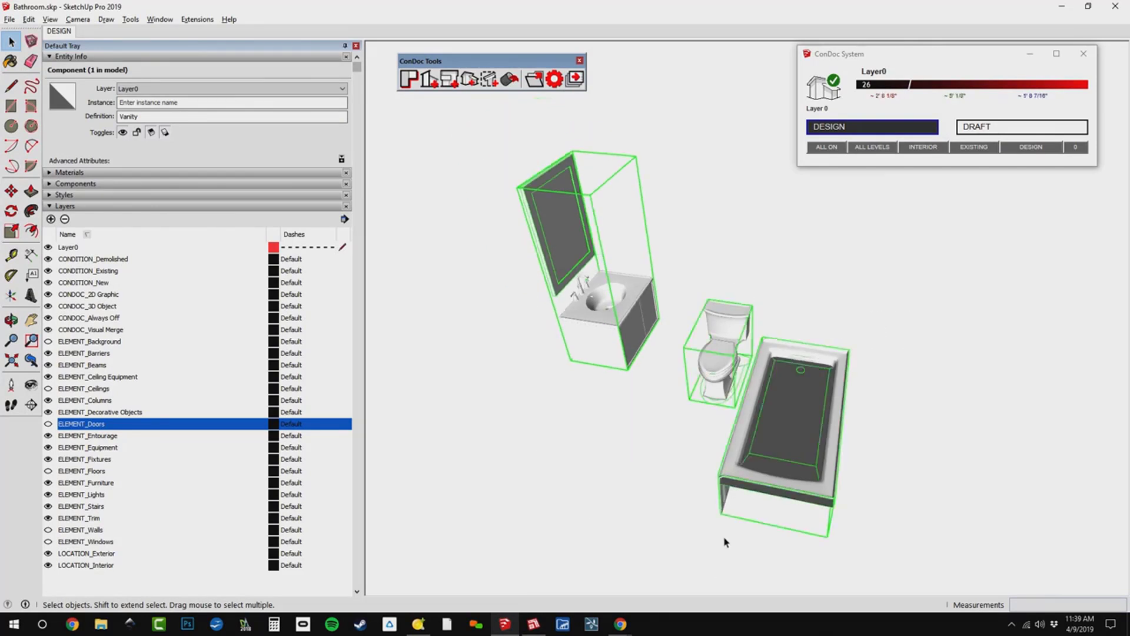
right_click(796, 378)
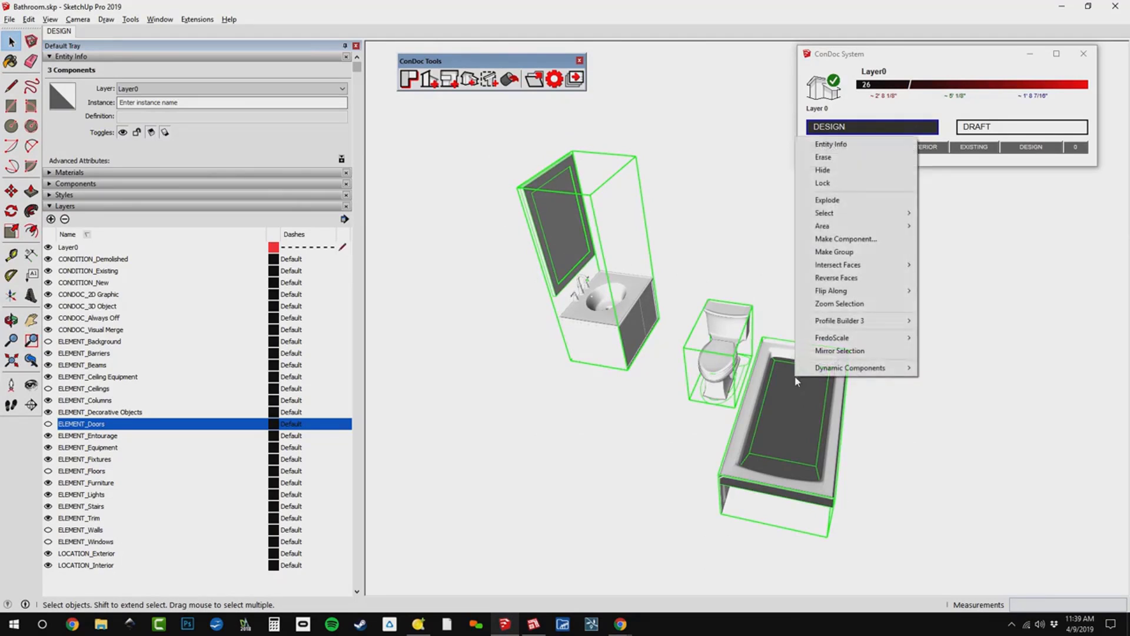
left_click(834, 251)
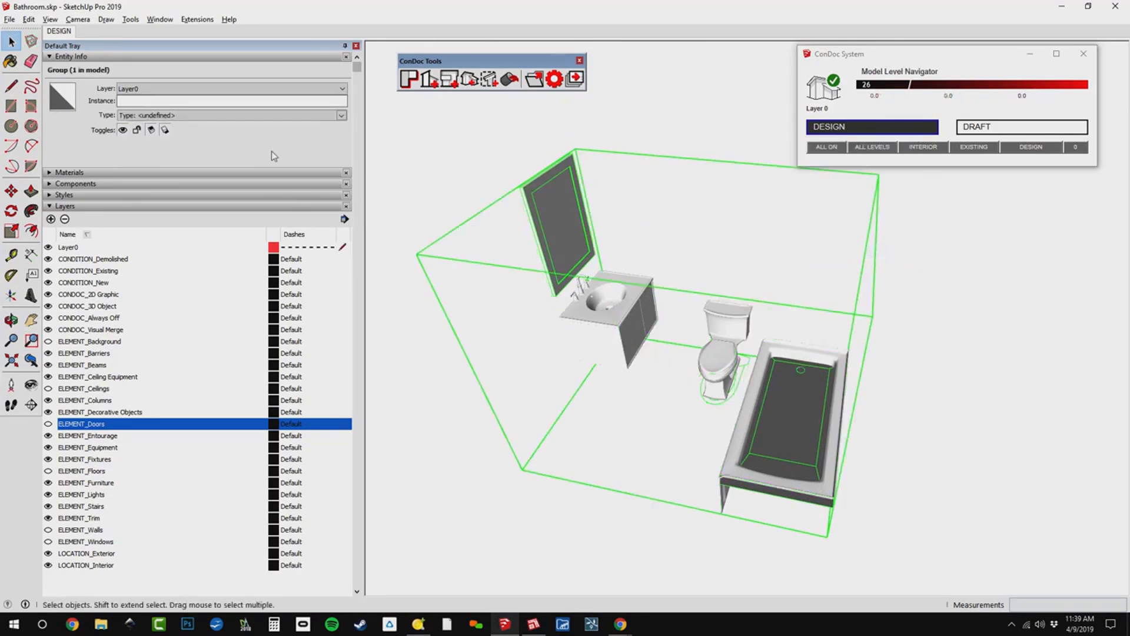
Assign the fixture group to the ELEMENT_Fixtures layer and check it by switching that layer off and on again.
left_click(248, 93)
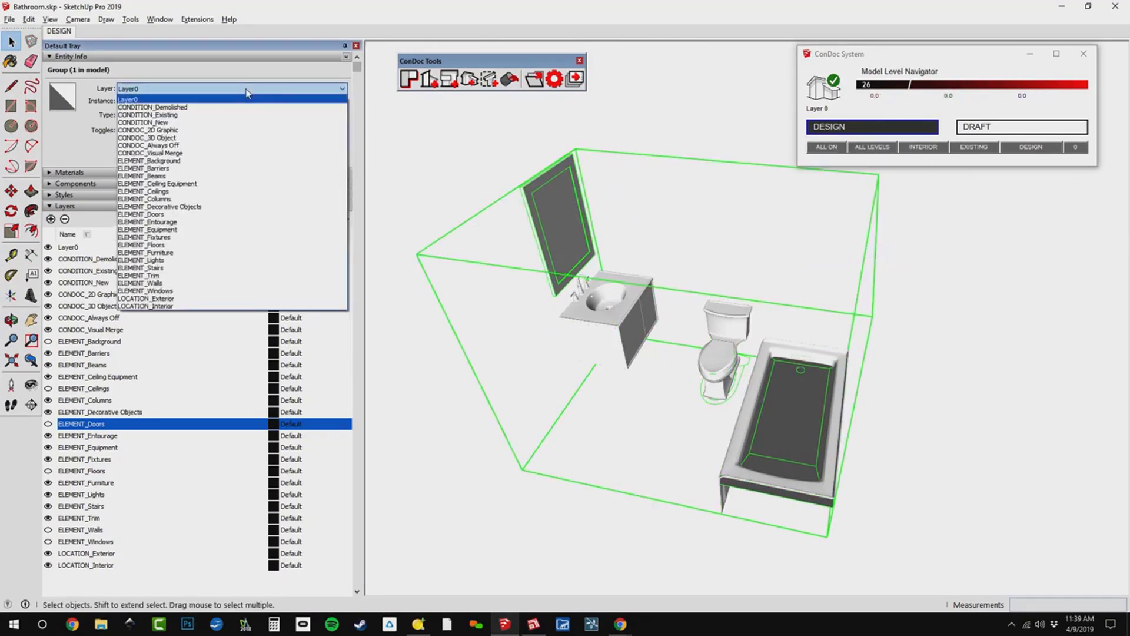
left_click(261, 237)
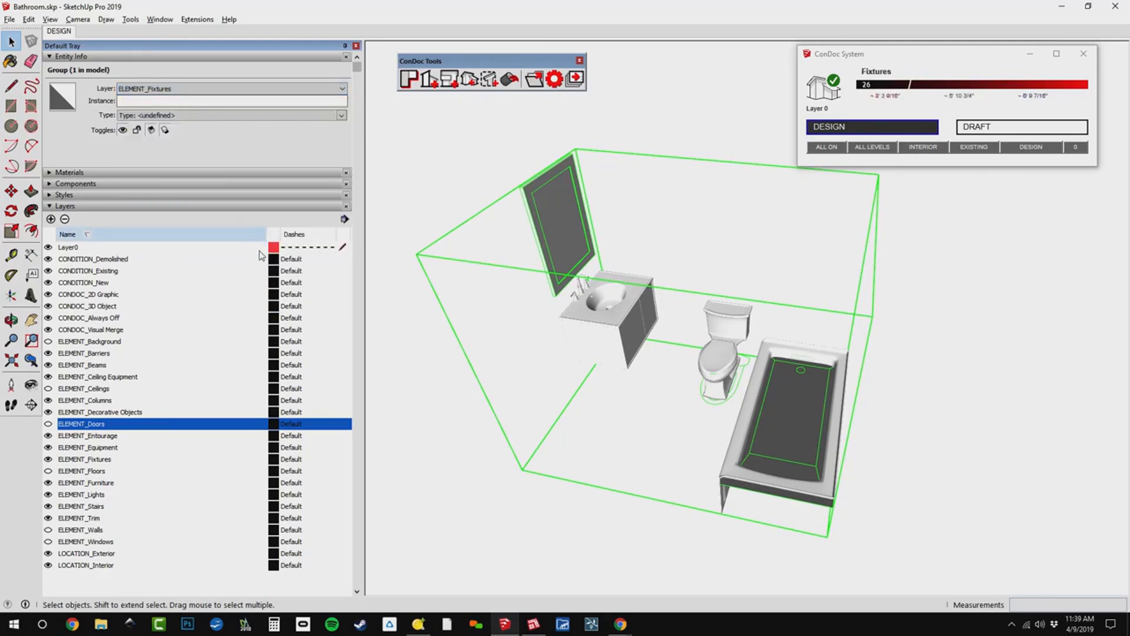
left_click(106, 461)
left_click(49, 459)
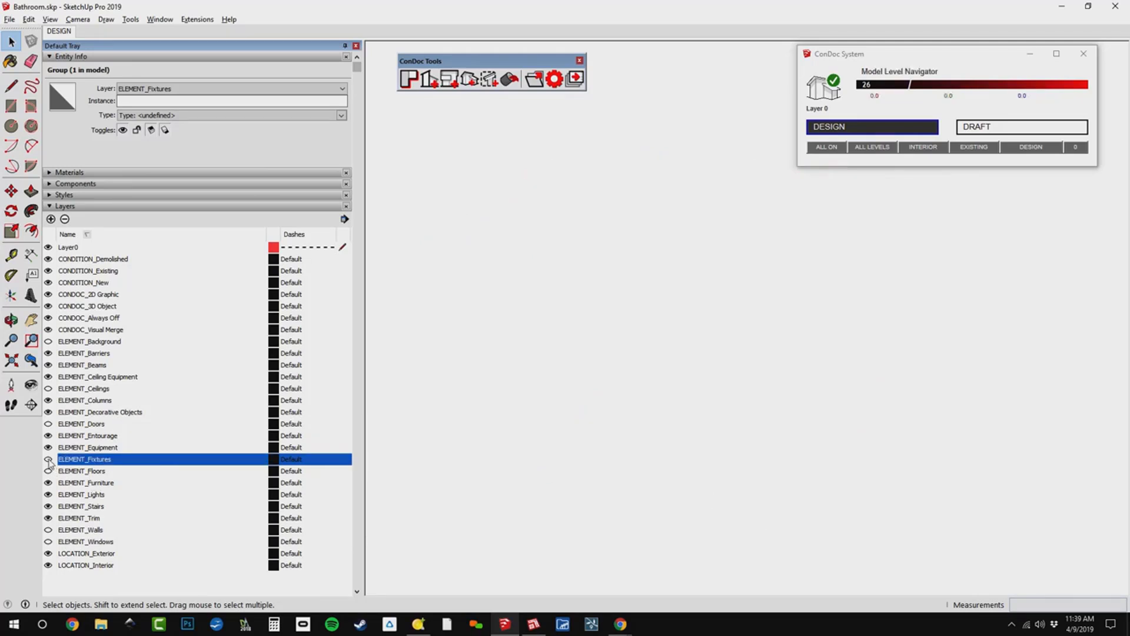
left_click(49, 459)
middle_click_drag(548, 467, 677, 436)
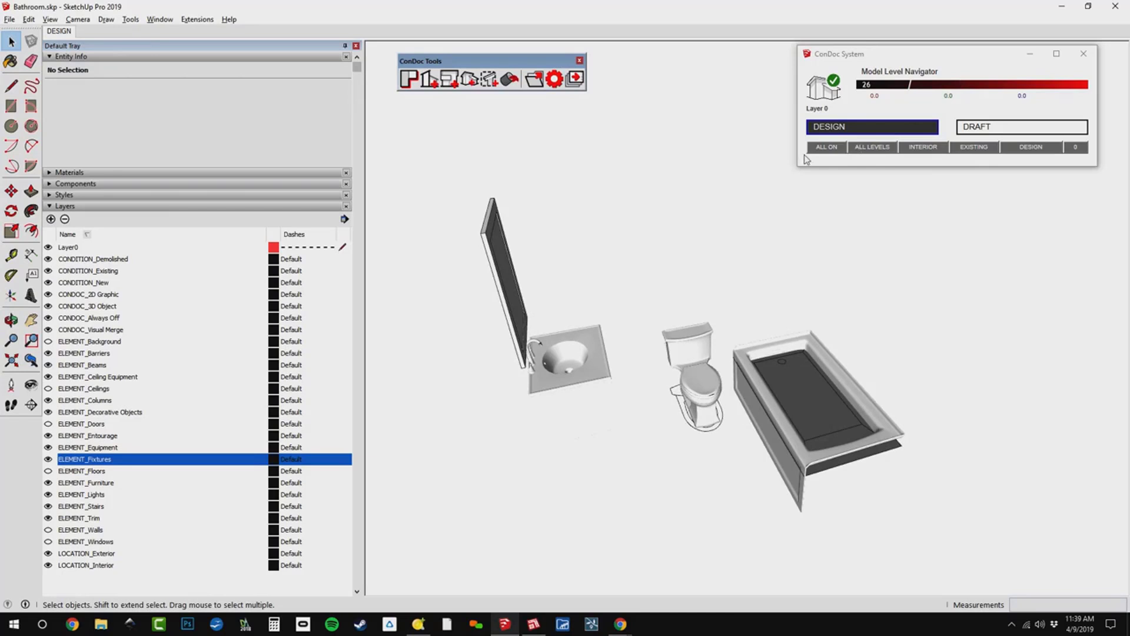
Turn all element layers back on through the ConDoc System and switch the CONDOC_Draft layers off.
left_click(825, 148)
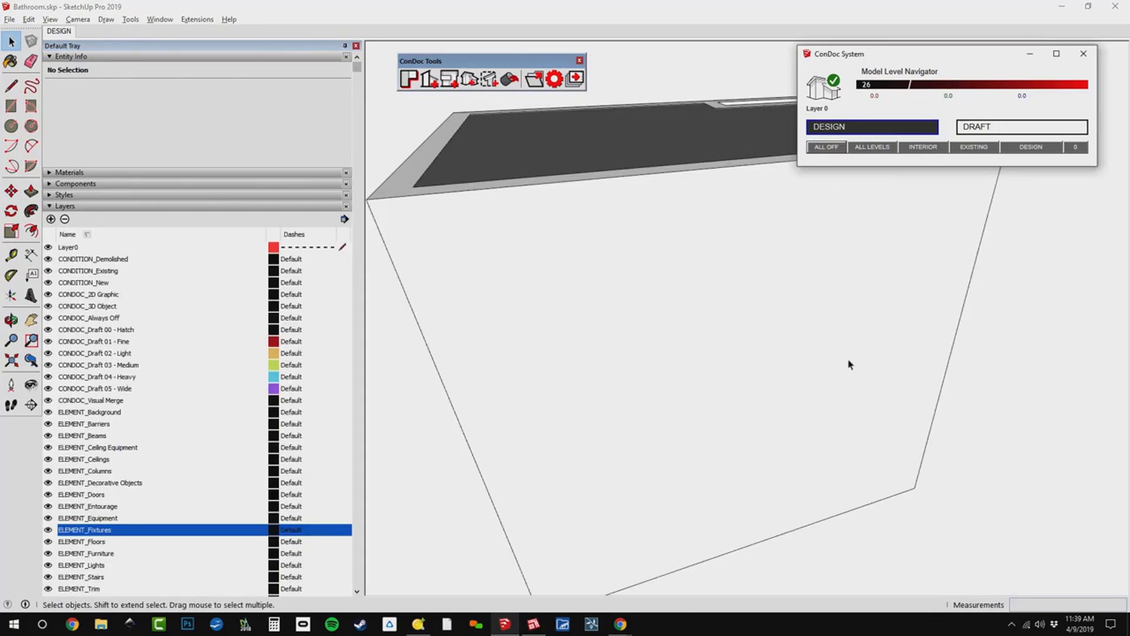
scroll(849, 364, "down", 3)
middle_click_drag(848, 364, 759, 341)
scroll(763, 360, "up", 2)
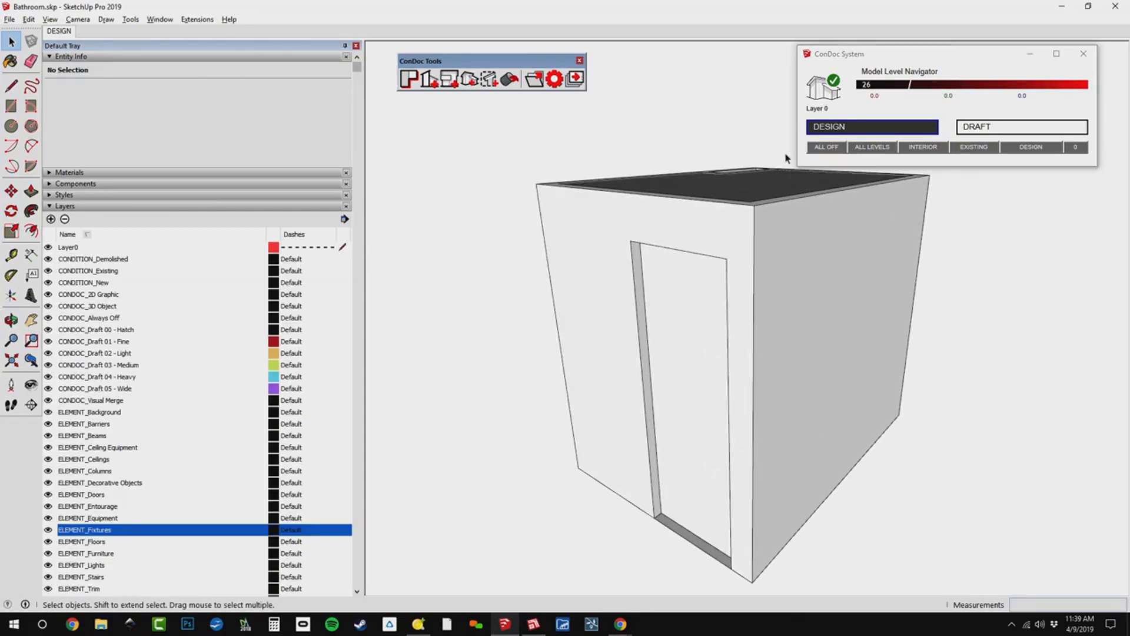
left_click(824, 147)
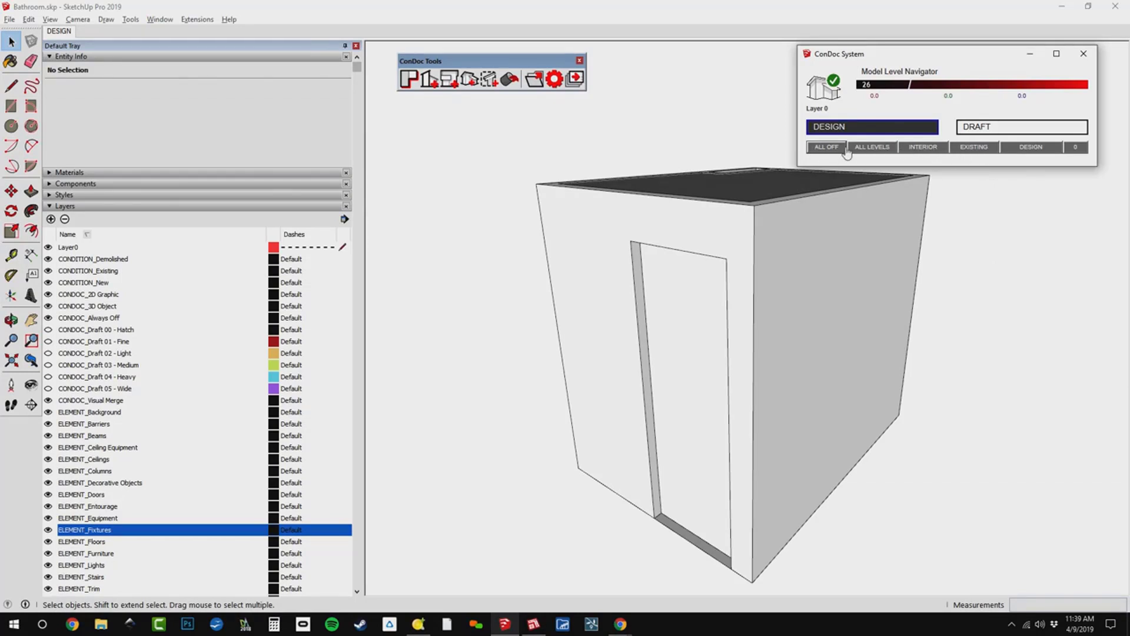
Reposition the ConDoc System window in the drawing area and collapse the layer list.
left_click_drag(972, 51, 968, 61)
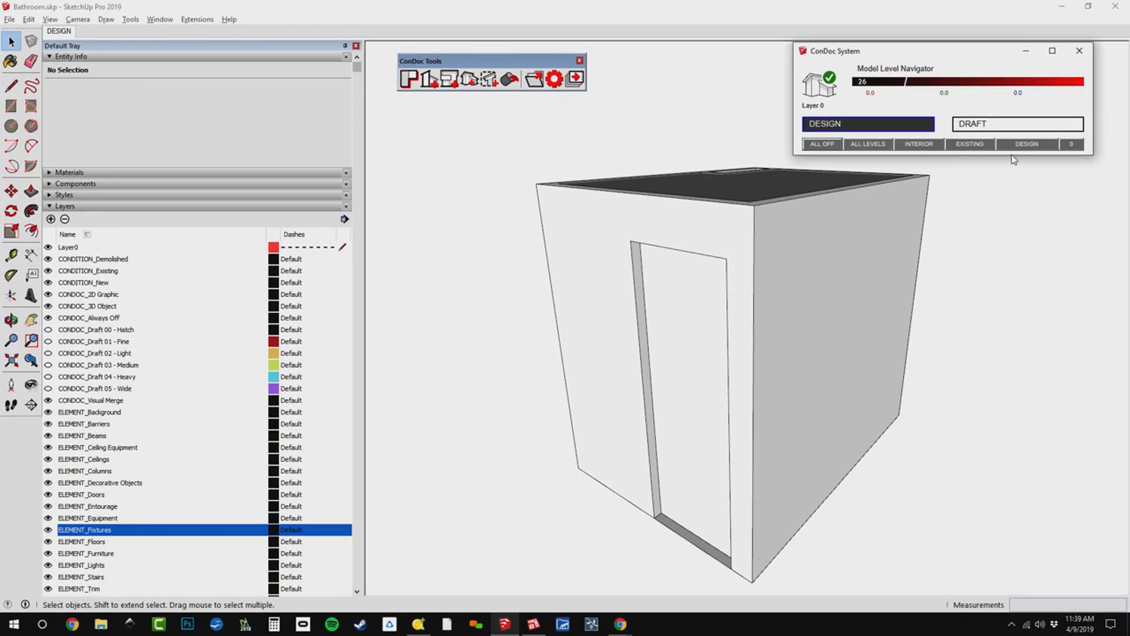
left_click_drag(970, 53, 987, 67)
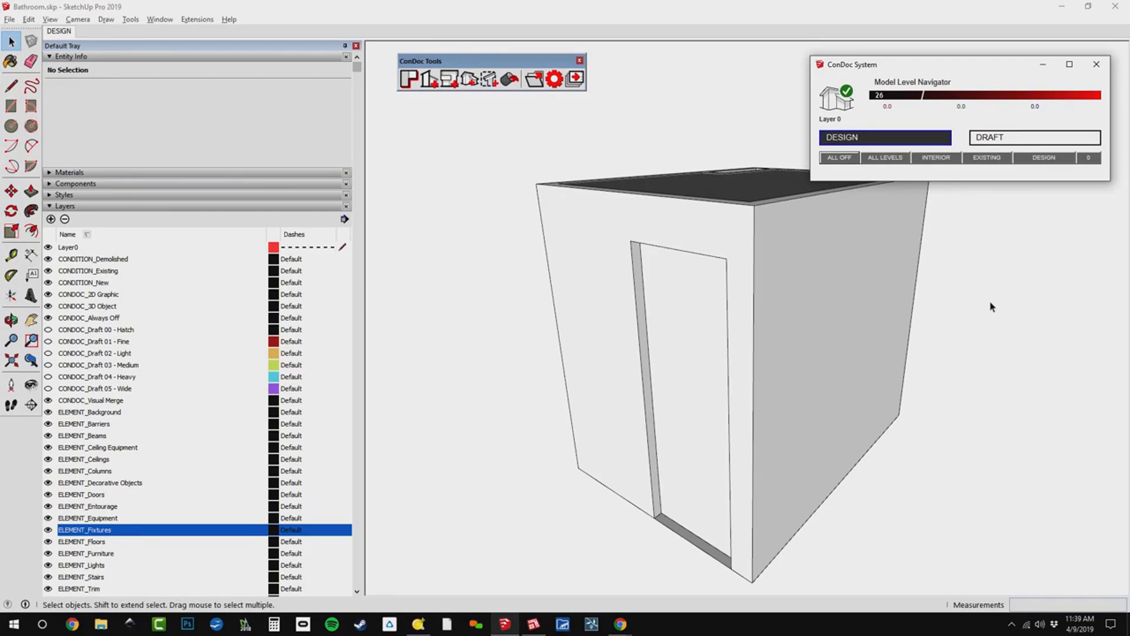
middle_click_drag(992, 307, 957, 340)
left_click(240, 208)
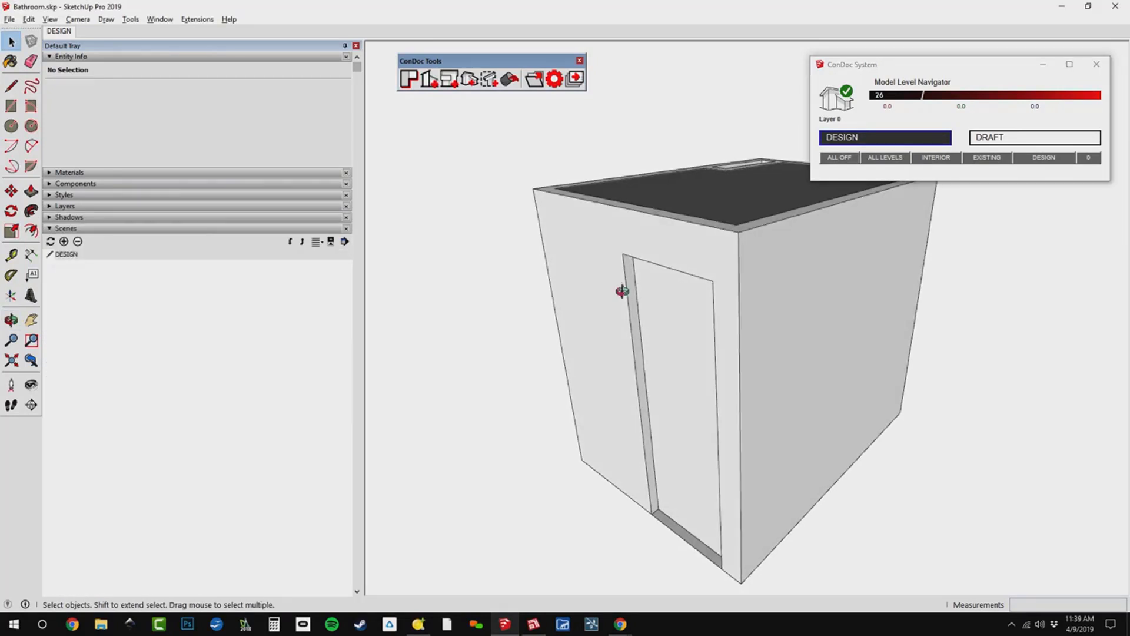
Remove the ceiling group to examine the bathroom interior from above, and undo the removal.
scroll(520, 369, "down", 2)
middle_click_drag(520, 369, 672, 441)
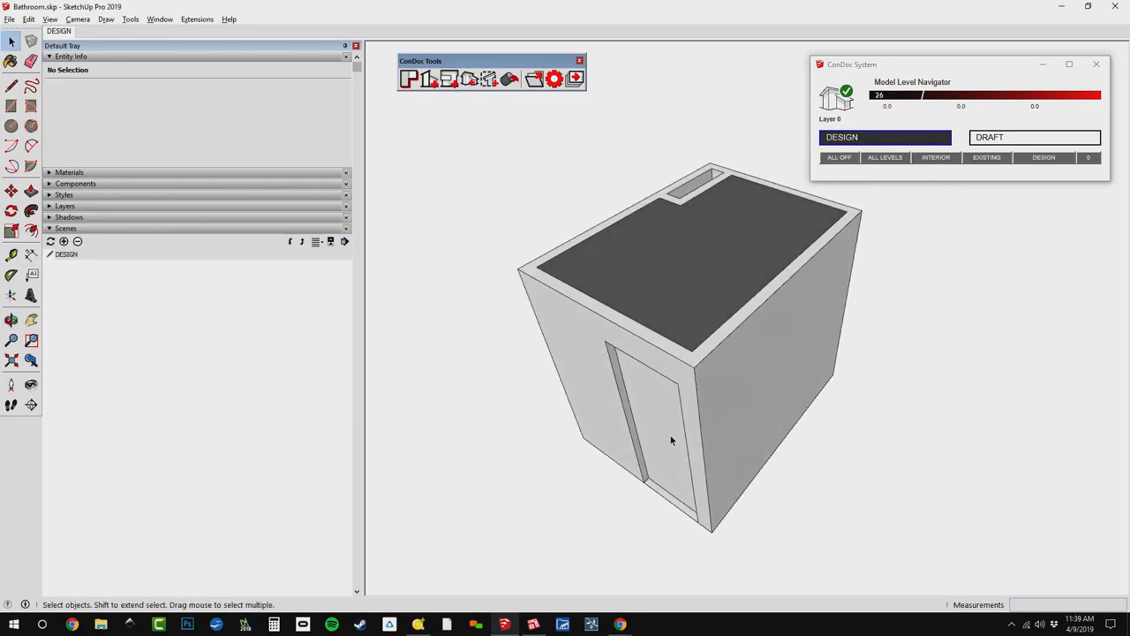
left_click(696, 239)
key("Delete")
middle_click_drag(710, 351, 642, 463)
scroll(686, 373, "up", 2)
middle_click_drag(686, 373, 745, 315)
scroll(664, 432, "down", 2)
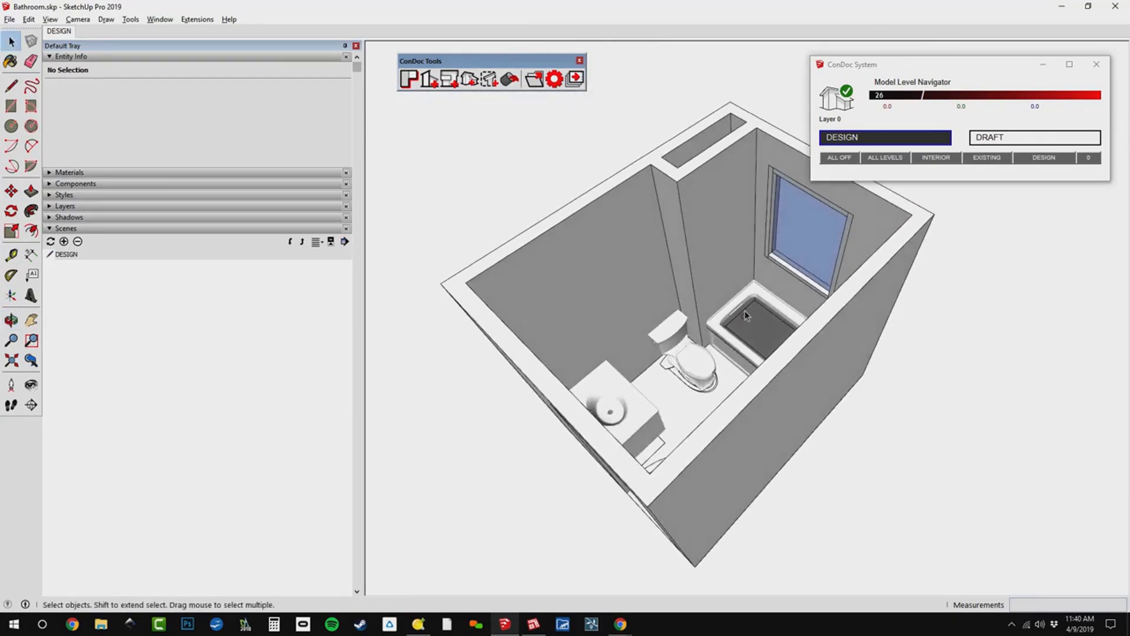
key("ctrl+z")
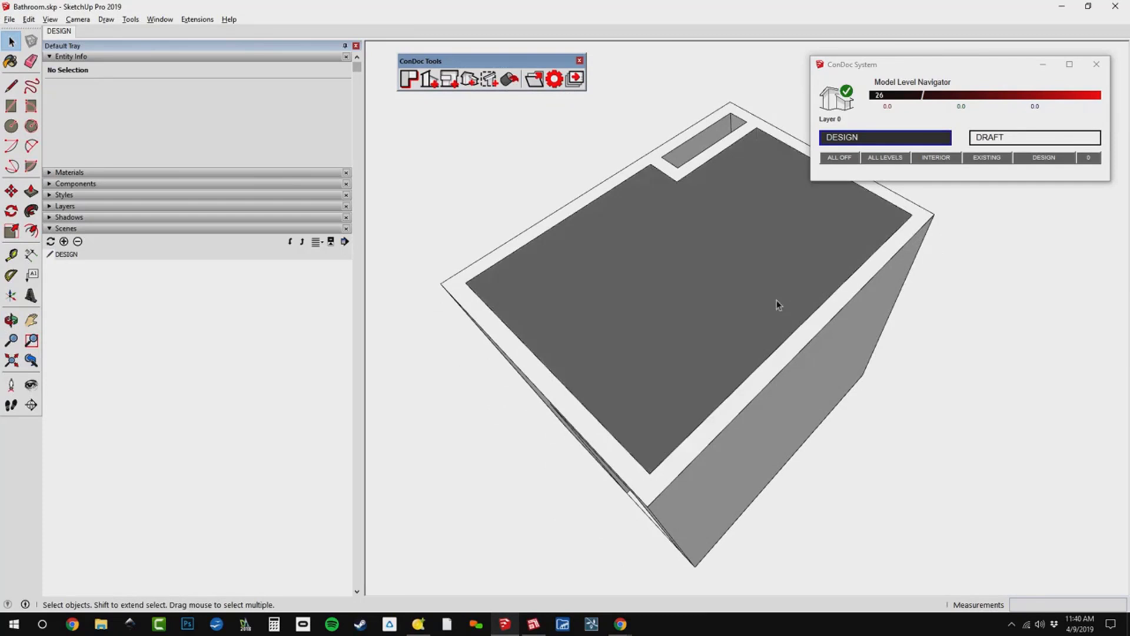
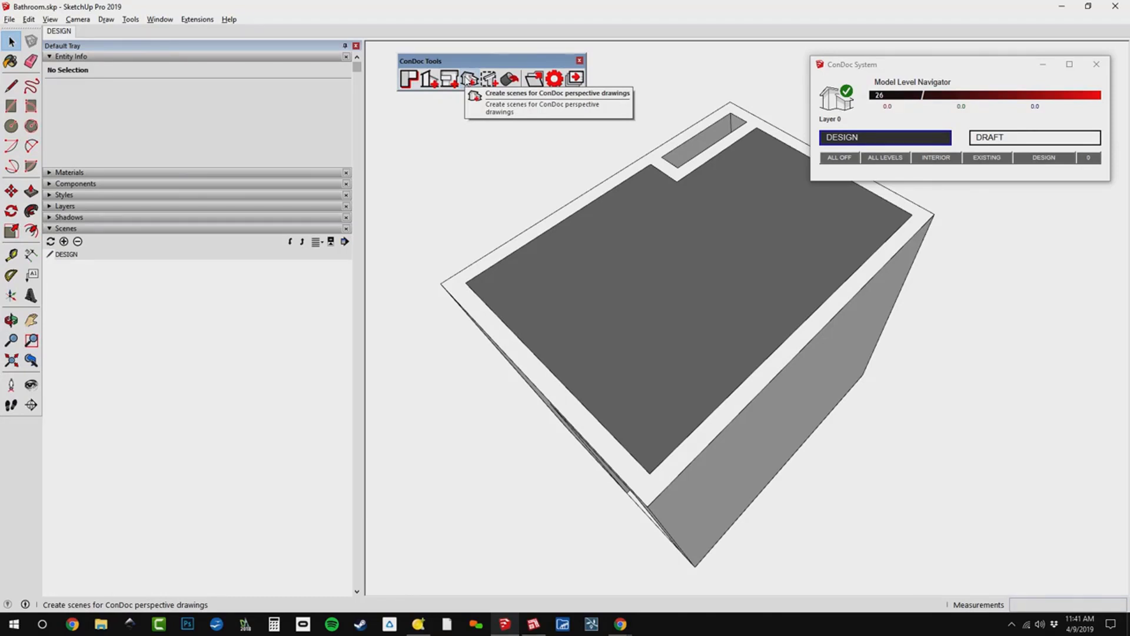
Generate the Construction Plan, Electrical Plan and Reflected Ceiling Plan scenes for Level 1 with the ConDoc Plan Generator.
left_click(409, 78)
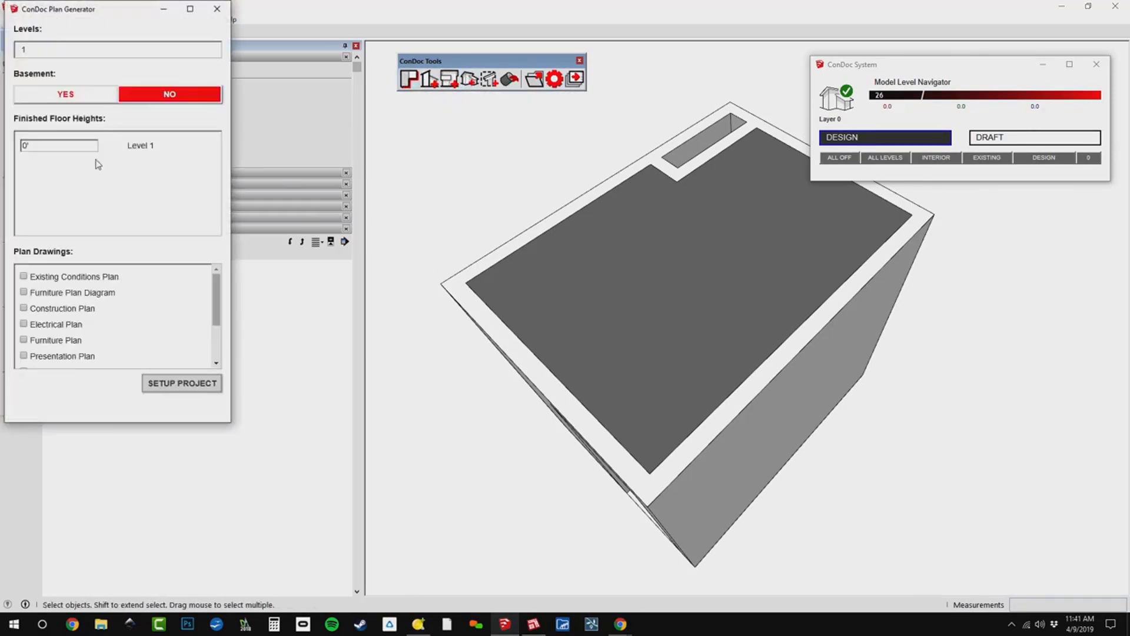
mouse_move(121, 14)
left_mouse_down()
mouse_move(232, 46)
mouse_move(516, 35)
left_mouse_up()
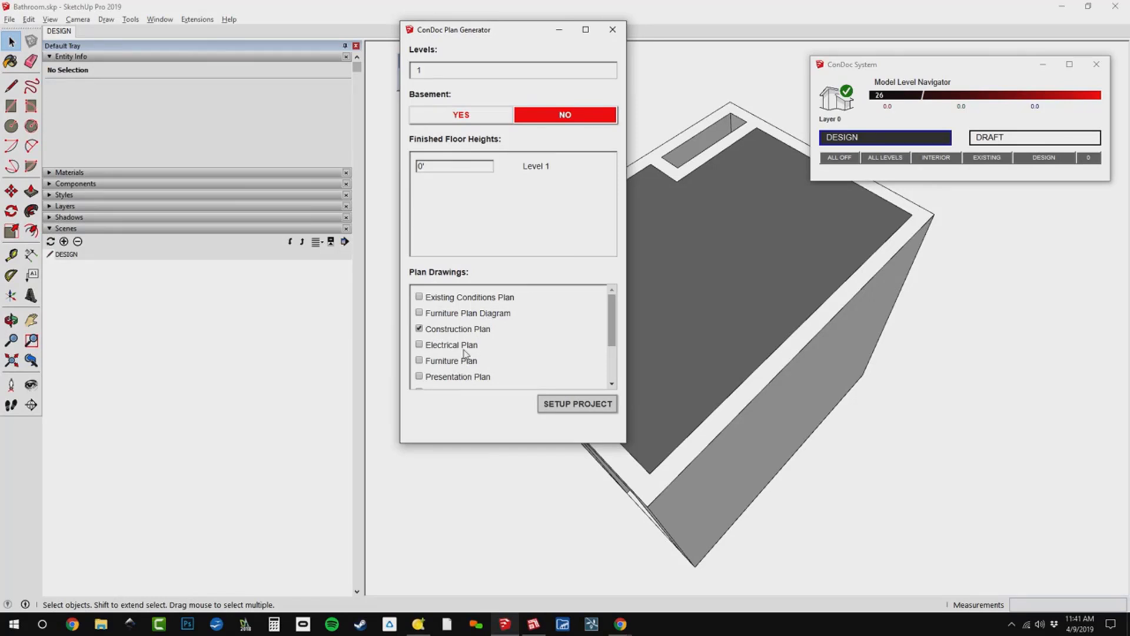
scroll(464, 380, "down", 2)
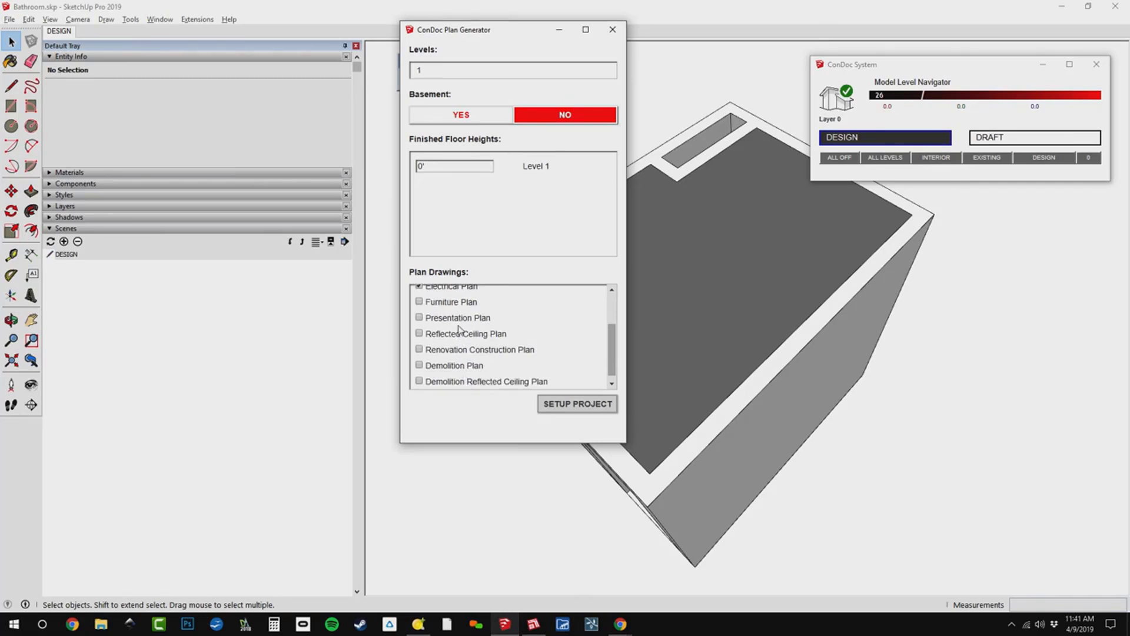
left_click(482, 333)
scroll(494, 359, "down", 1)
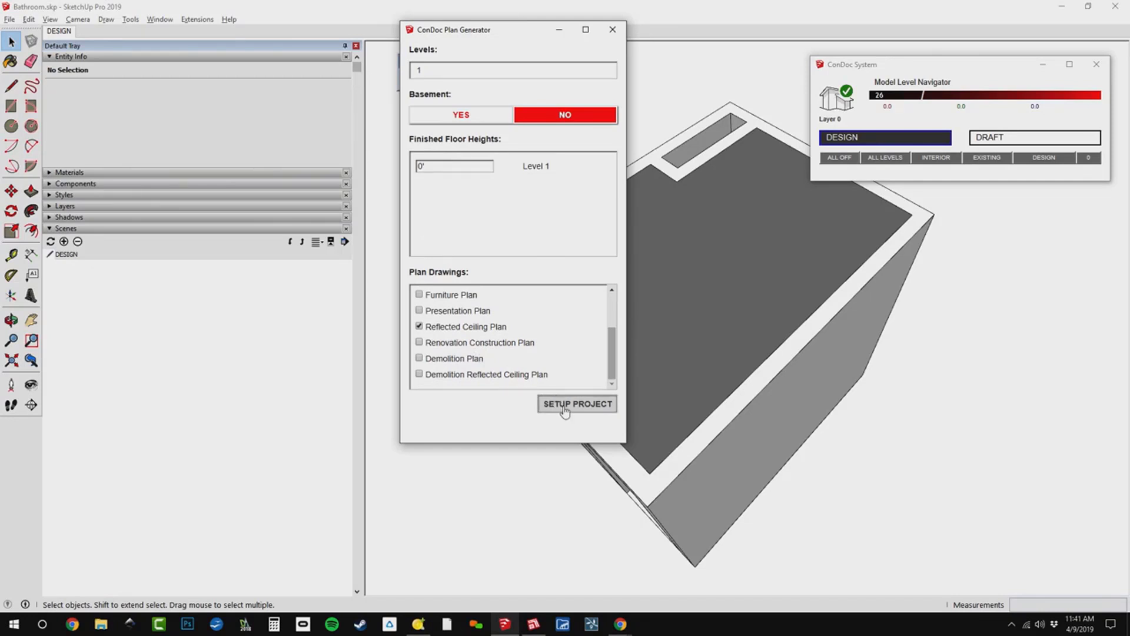
left_click_drag(489, 35, 537, 138)
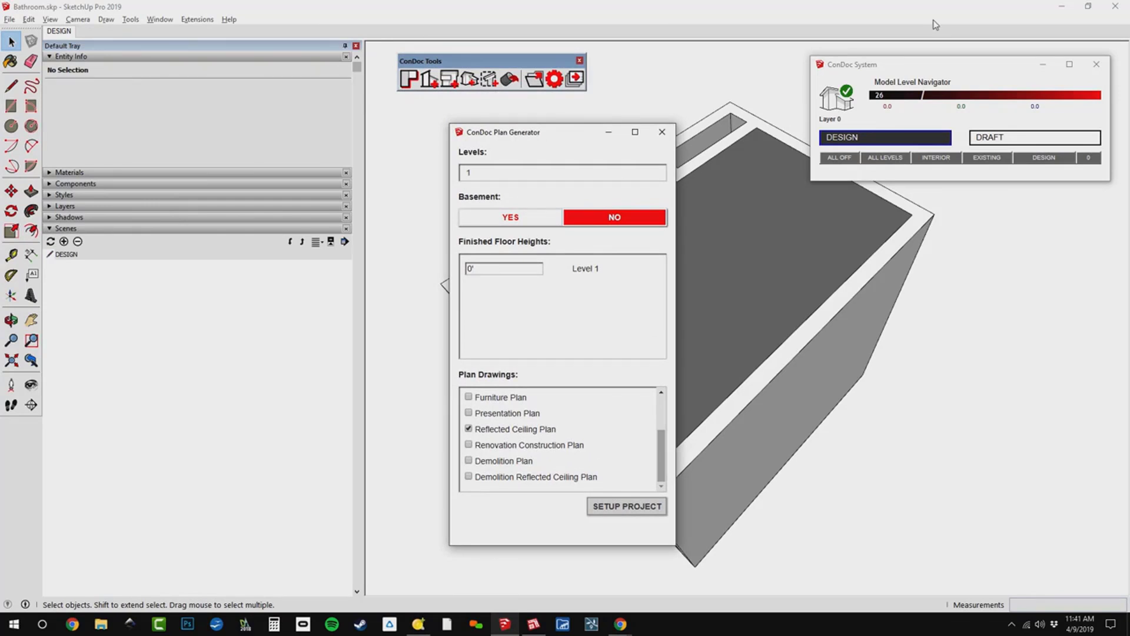
left_click(650, 508)
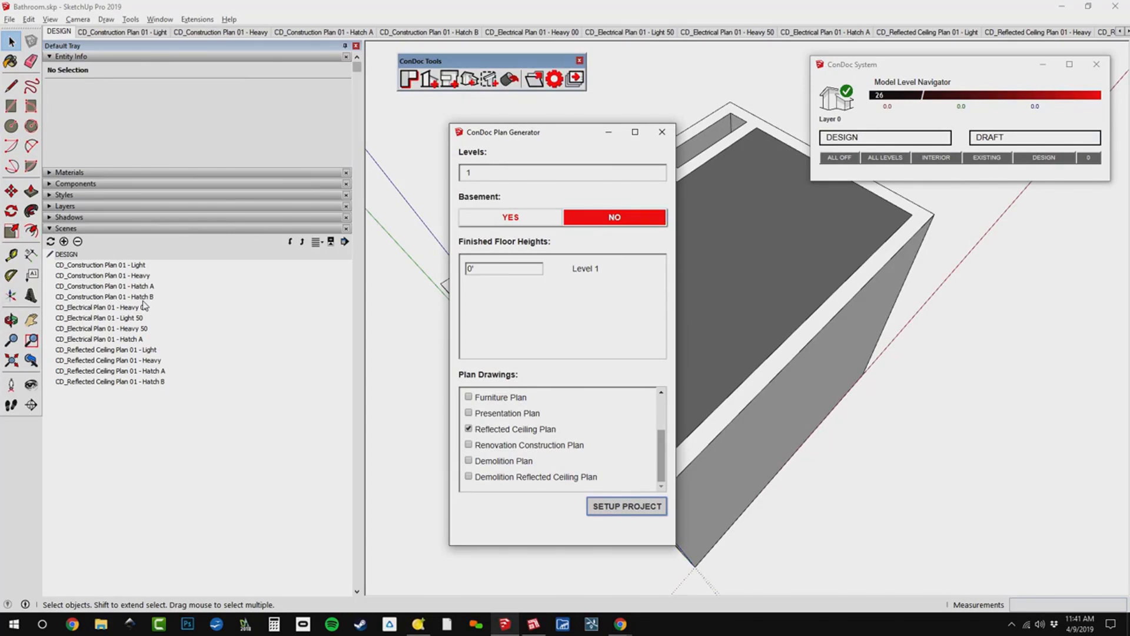
Disable scene transitions in the model's animation settings.
left_click(160, 19)
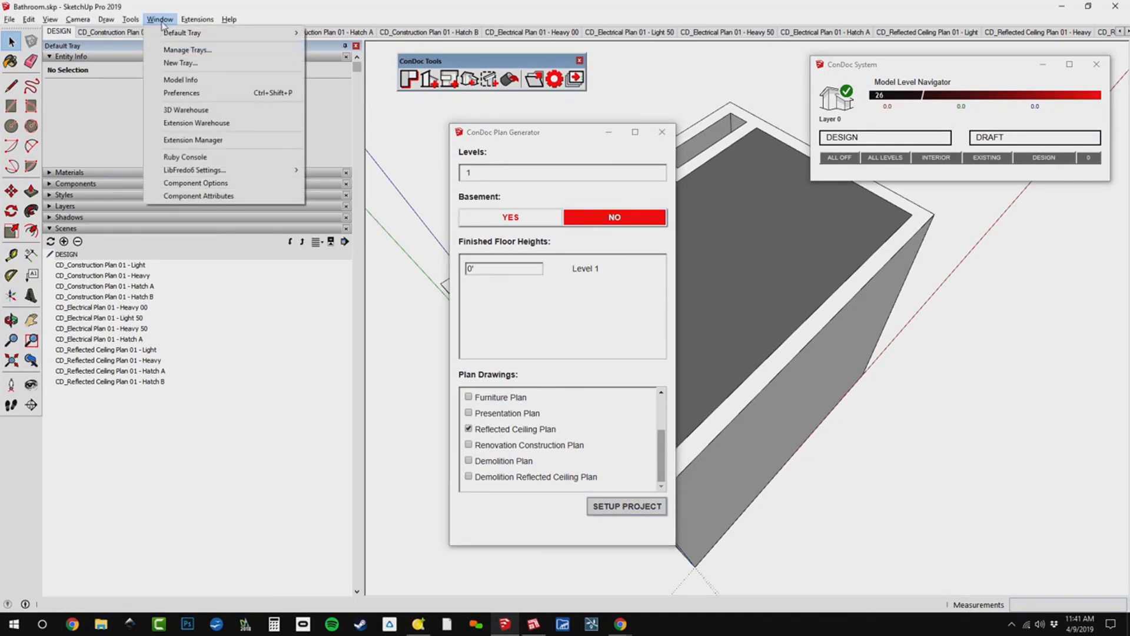
left_click(188, 79)
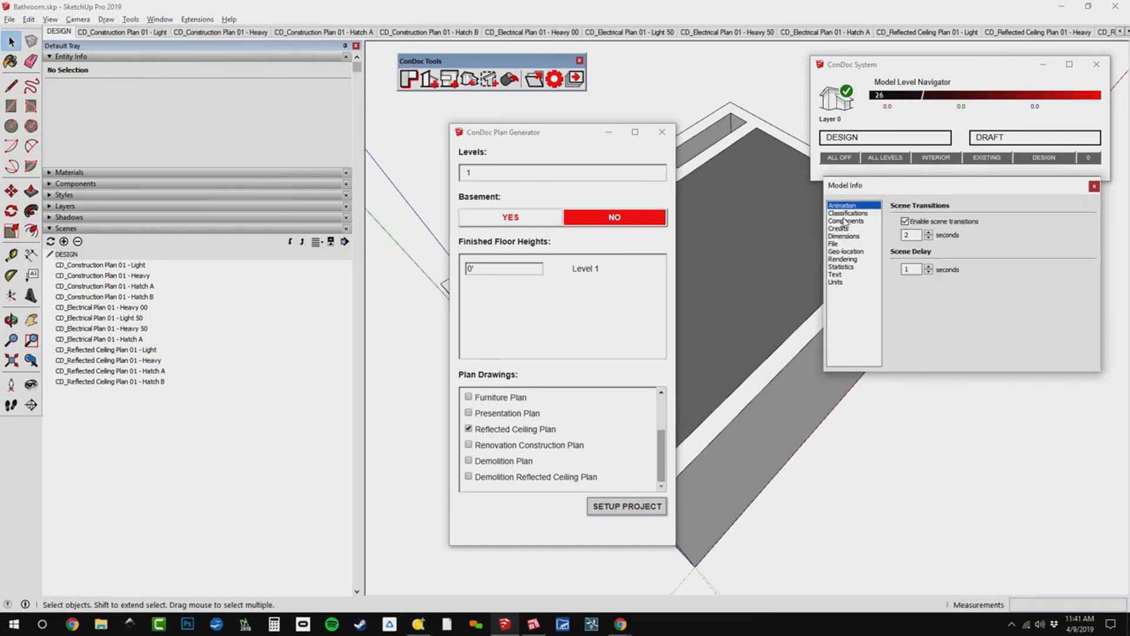
left_click(906, 222)
left_click(1094, 187)
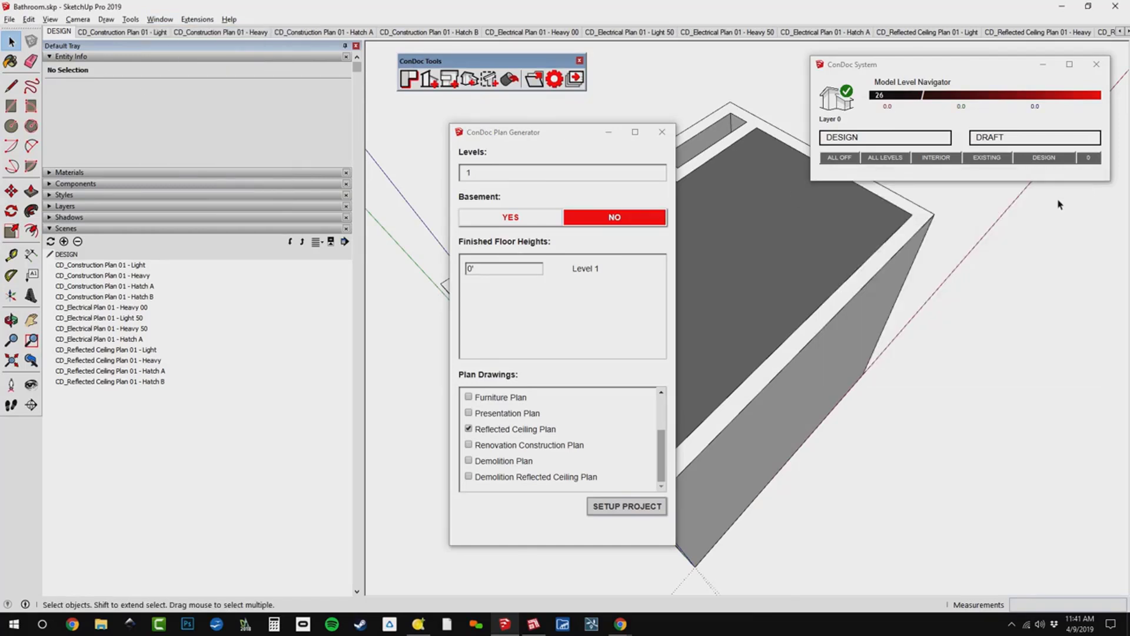
Close the Plan Generator and examine the Light, Heavy, Hatch A and Hatch B scenes of Construction Plan 01.
left_click(121, 32)
left_click(661, 133)
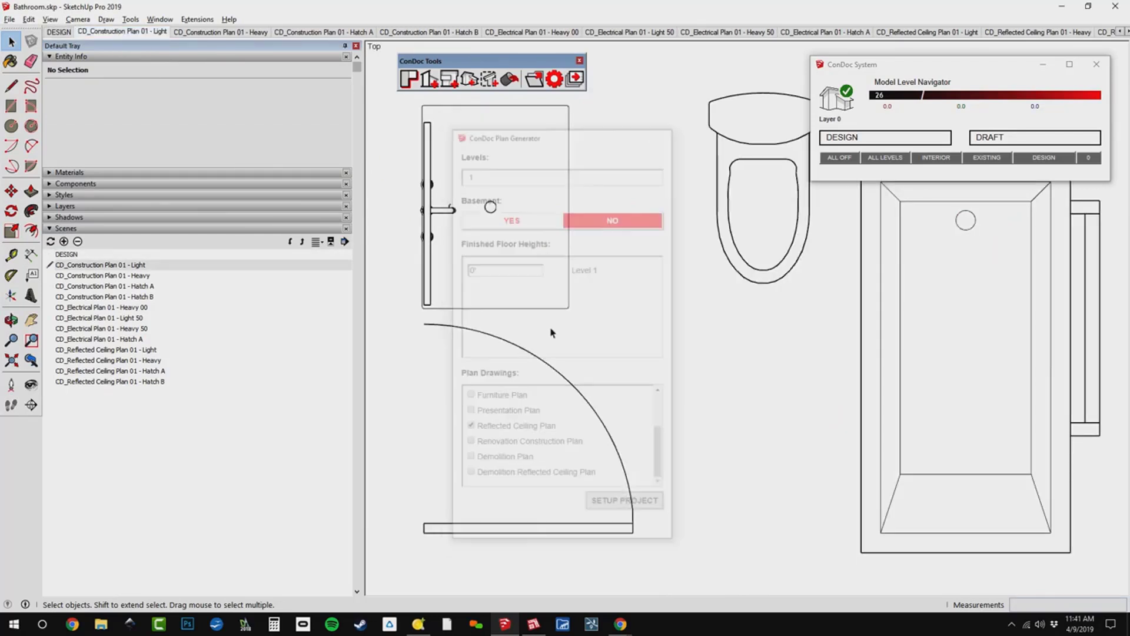
left_click(217, 33)
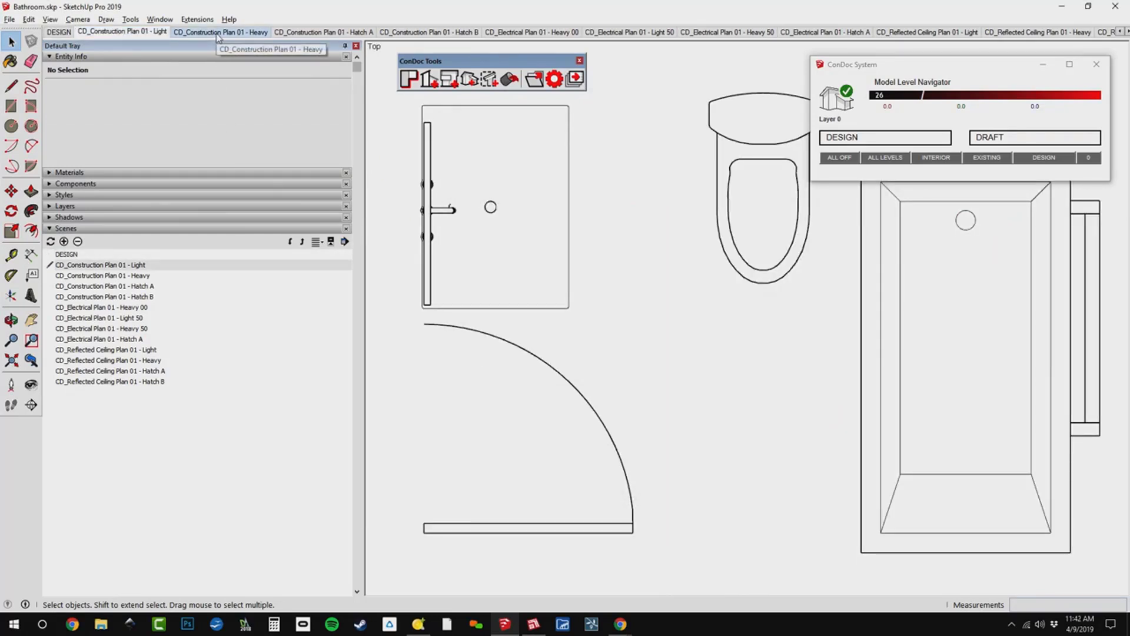
left_click(328, 32)
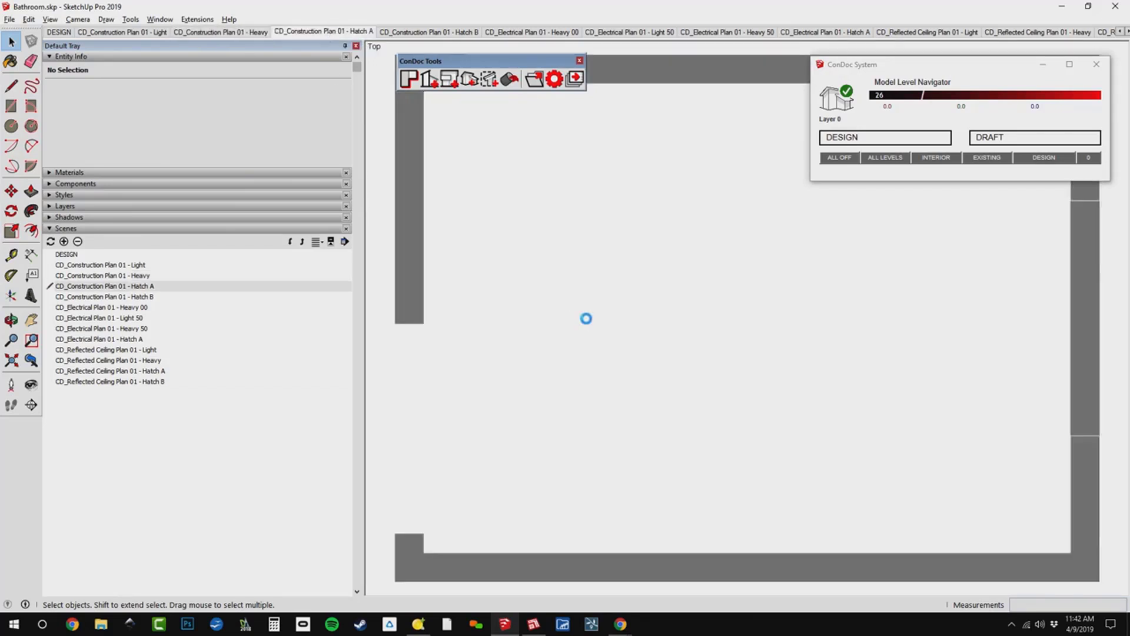
left_click(418, 33)
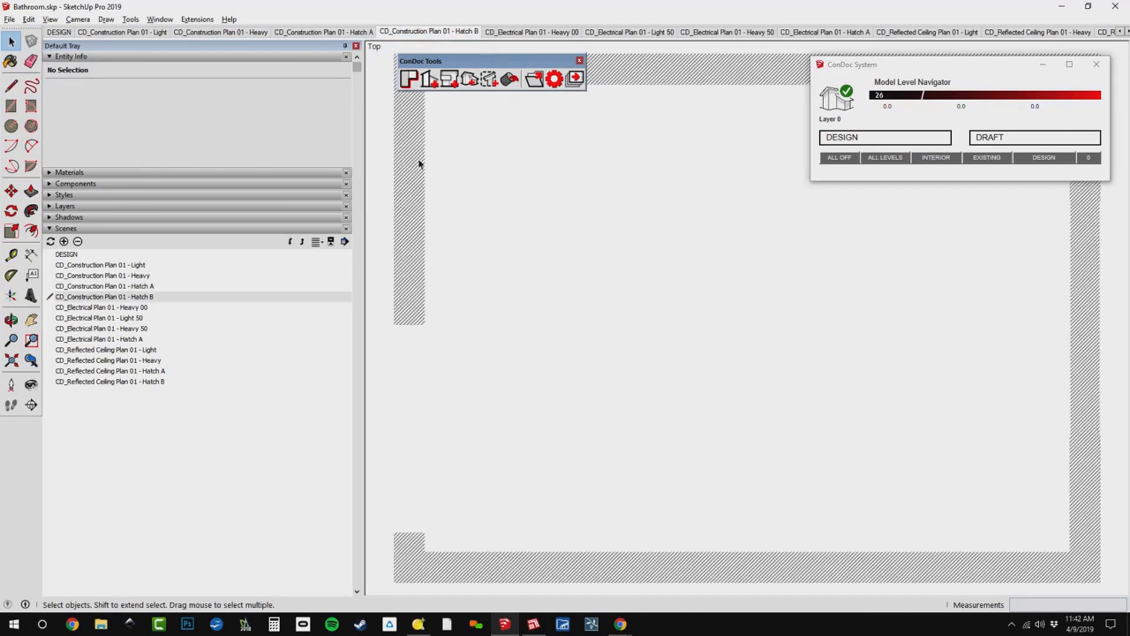
left_click(151, 32)
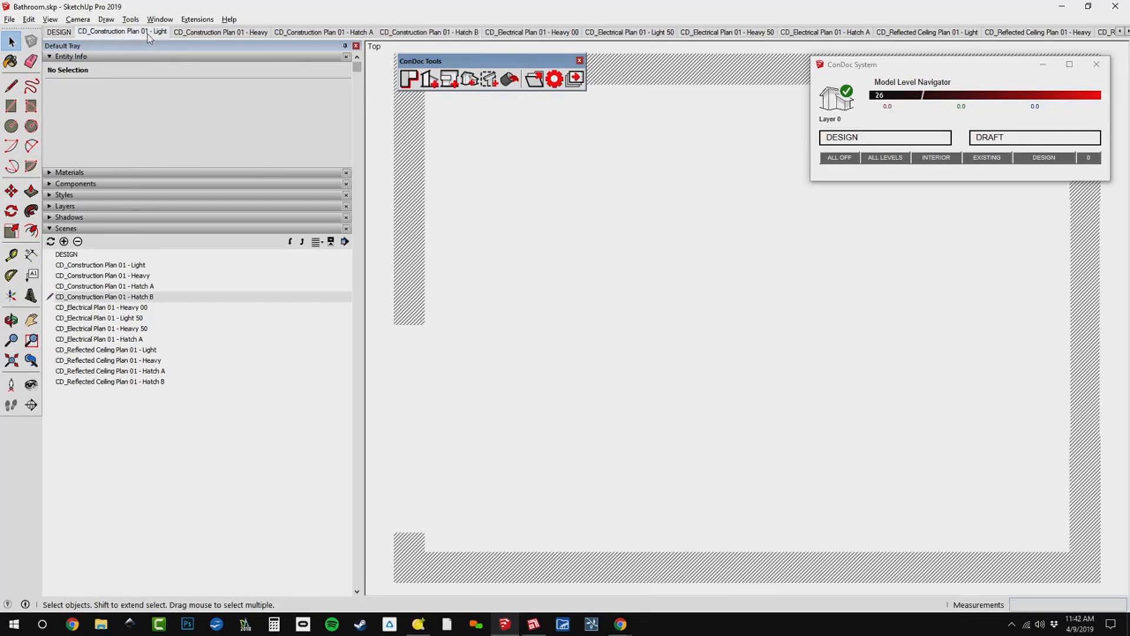
left_click(248, 35)
left_click(323, 32)
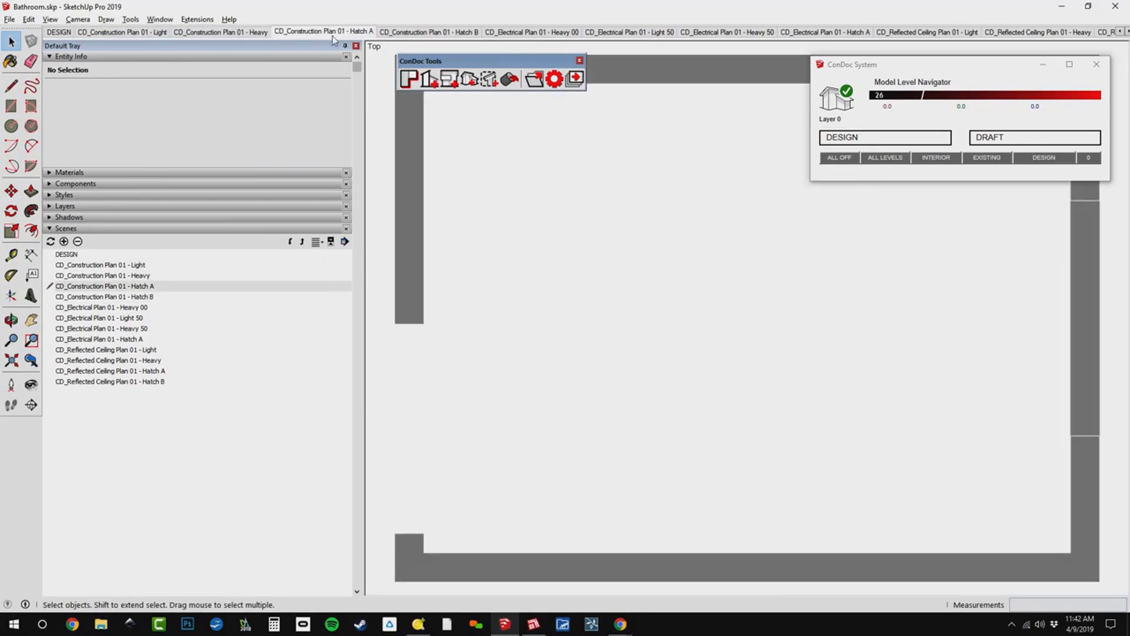
left_click(429, 32)
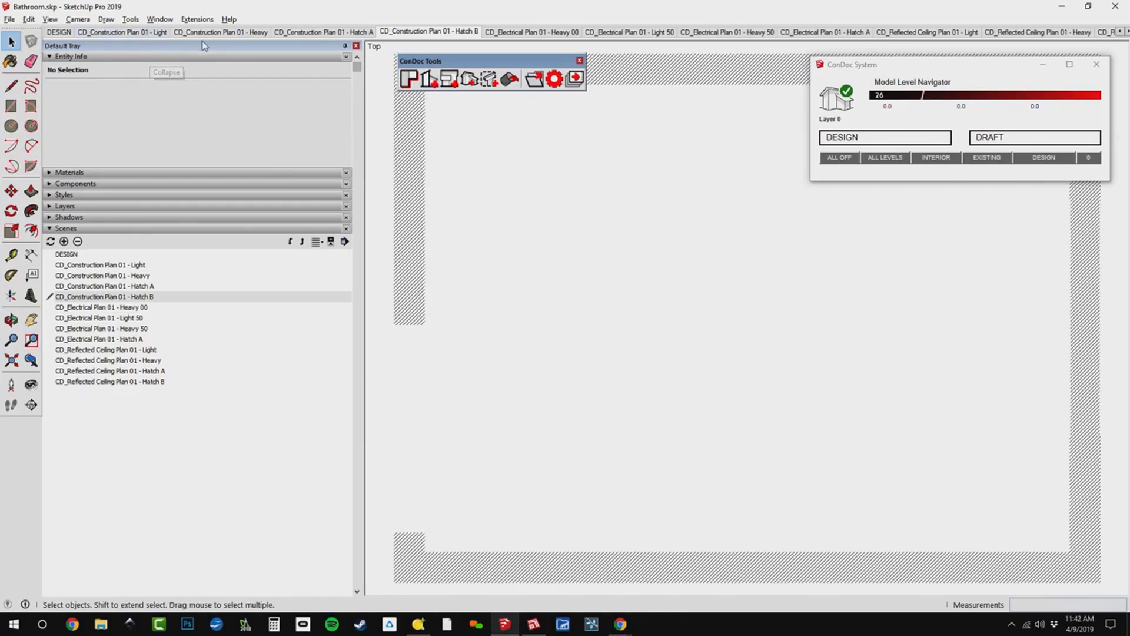
left_click(221, 33)
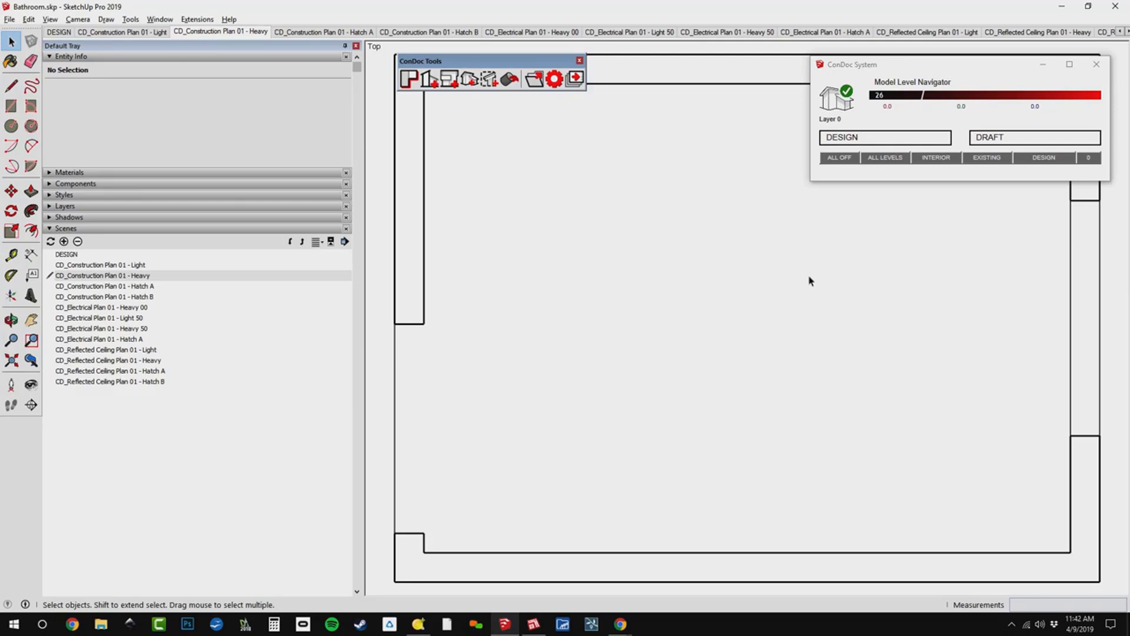
Return to the DESIGN scene and bring the camera inside the bathroom to view the toilet, tub and window.
left_click(859, 143)
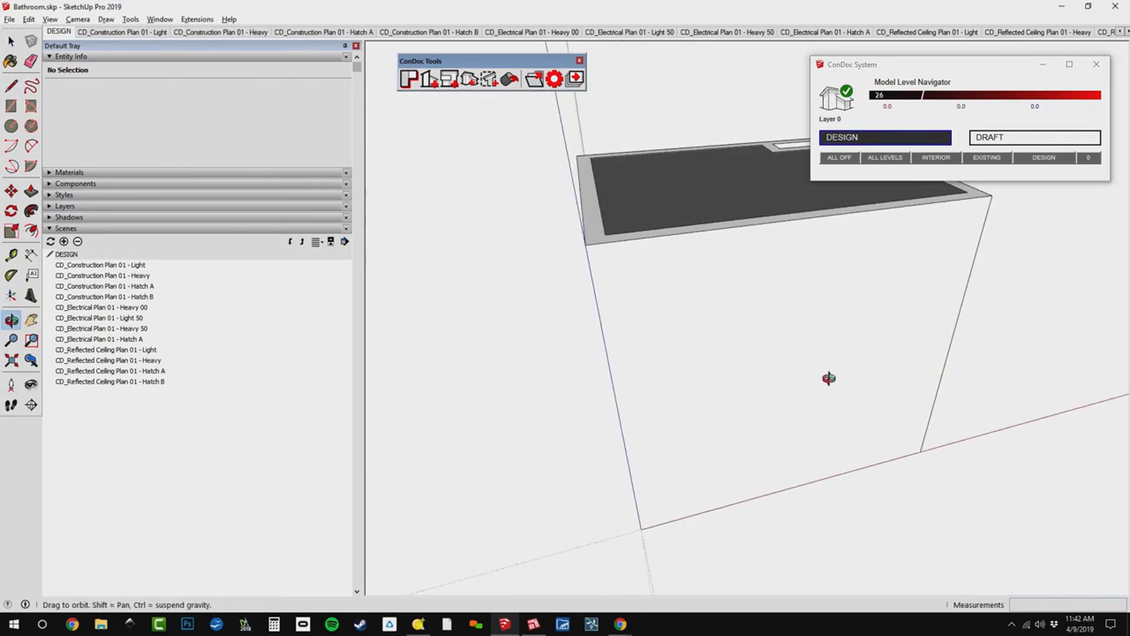
middle_click_drag(829, 378, 816, 451)
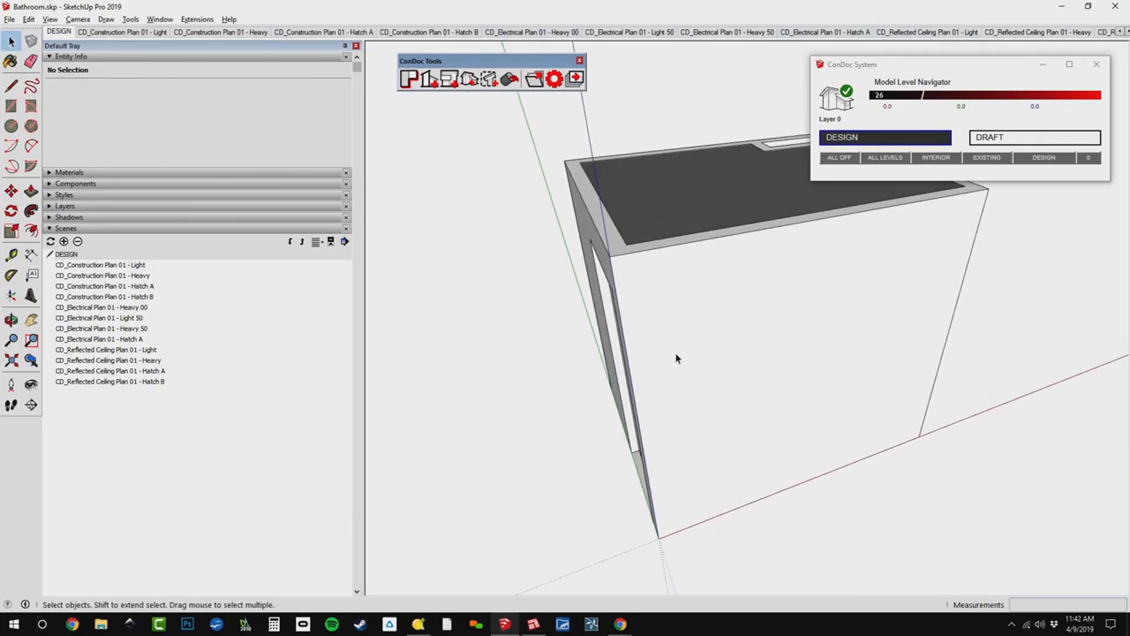
middle_click_drag(677, 355, 731, 301)
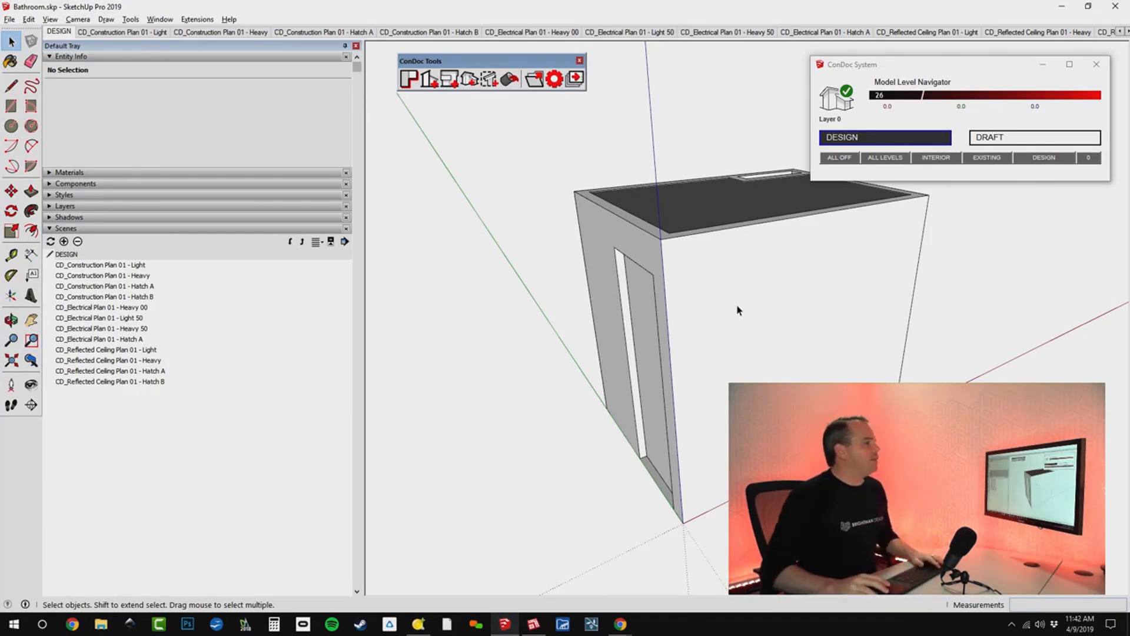
scroll(727, 188, "up", 8)
scroll(728, 187, "up", 2)
middle_click_drag(728, 187, 741, 157)
middle_click_drag(748, 259, 759, 153, "shift")
middle_click_drag(754, 373, 727, 287, "shift")
mouse_move(726, 286)
left_mouse_down()
mouse_move(729, 398)
mouse_move(689, 371)
left_mouse_up()
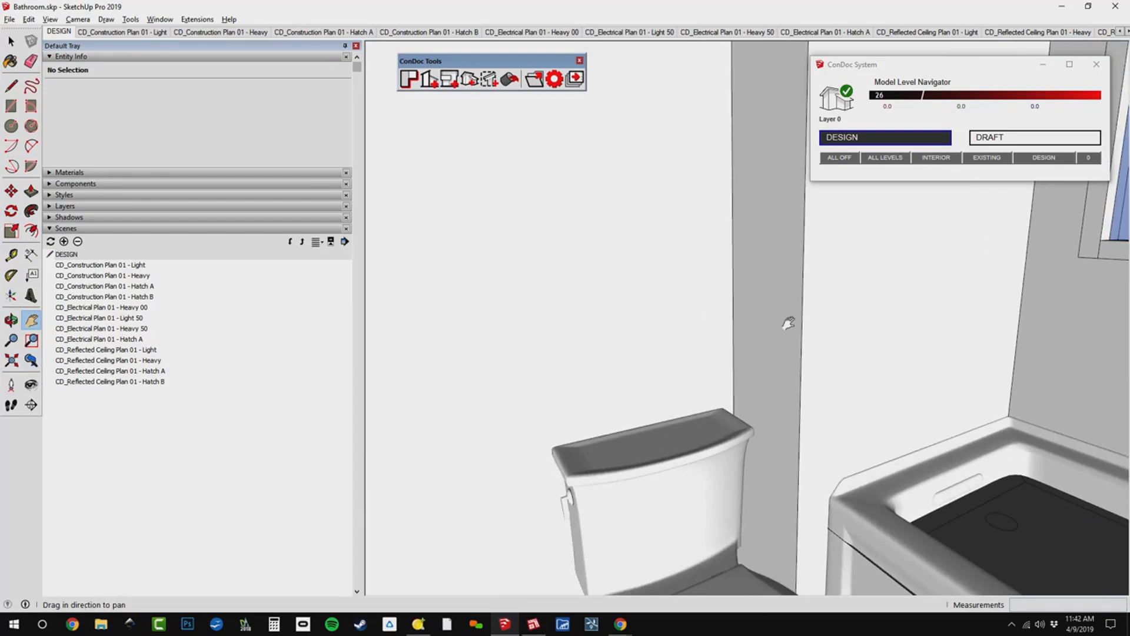
mouse_move(730, 367)
middle_mouse_down()
mouse_move(822, 293)
mouse_move(1056, 431)
mouse_move(824, 412)
mouse_move(886, 160)
mouse_move(1120, 154)
mouse_move(1124, 331)
middle_mouse_up()
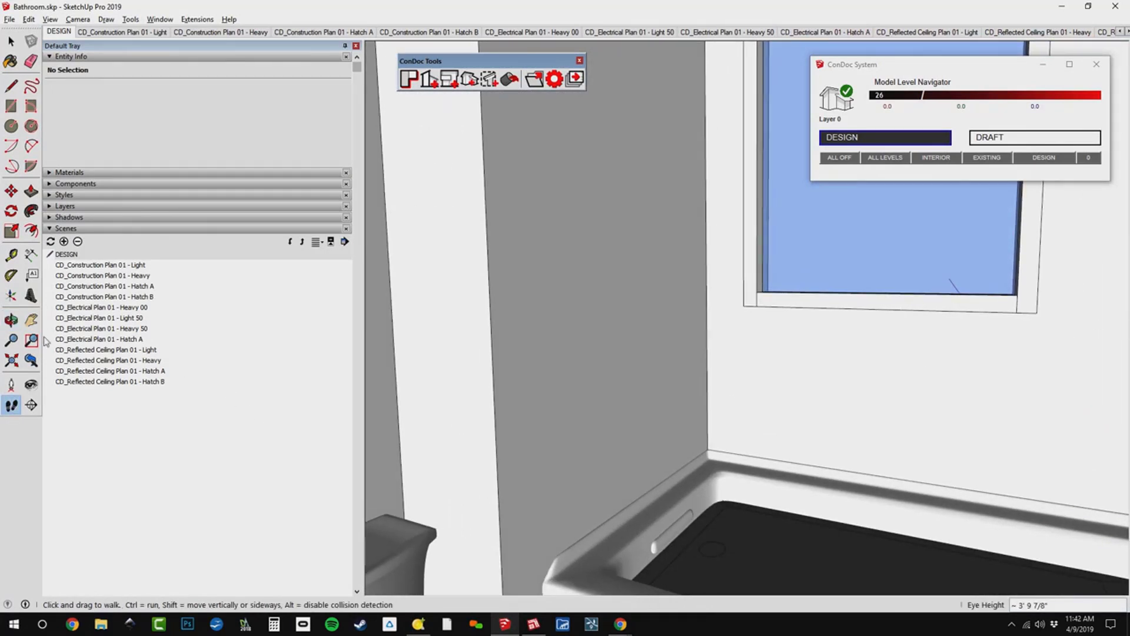
Set the camera's field of view to 90 degrees.
left_click(12, 341)
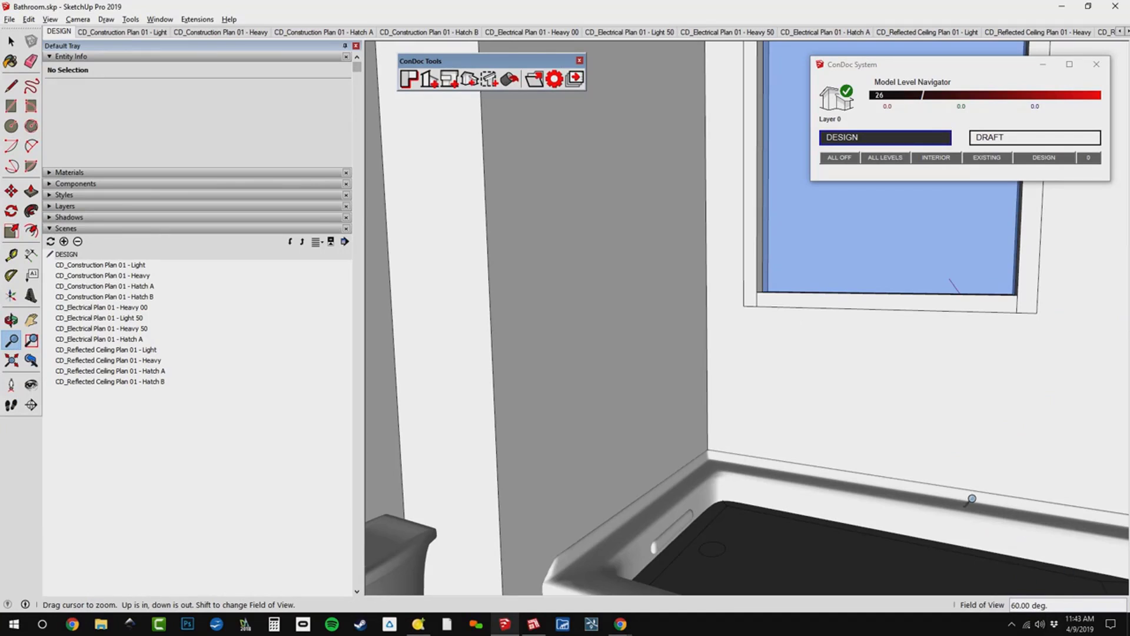
type("90")
key("Return")
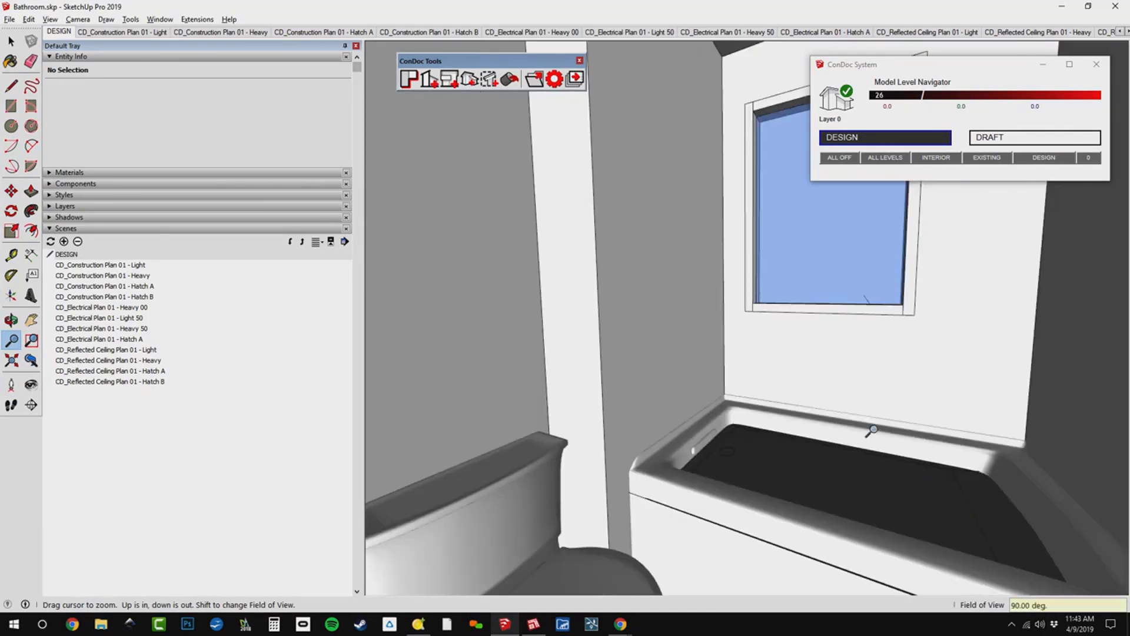
Face the vanity side of the bathroom and create an Interior Elevation (CD) scene from the wall beside the vanity.
middle_click_drag(842, 435, 480, 354)
middle_click_drag(588, 356, 593, 298)
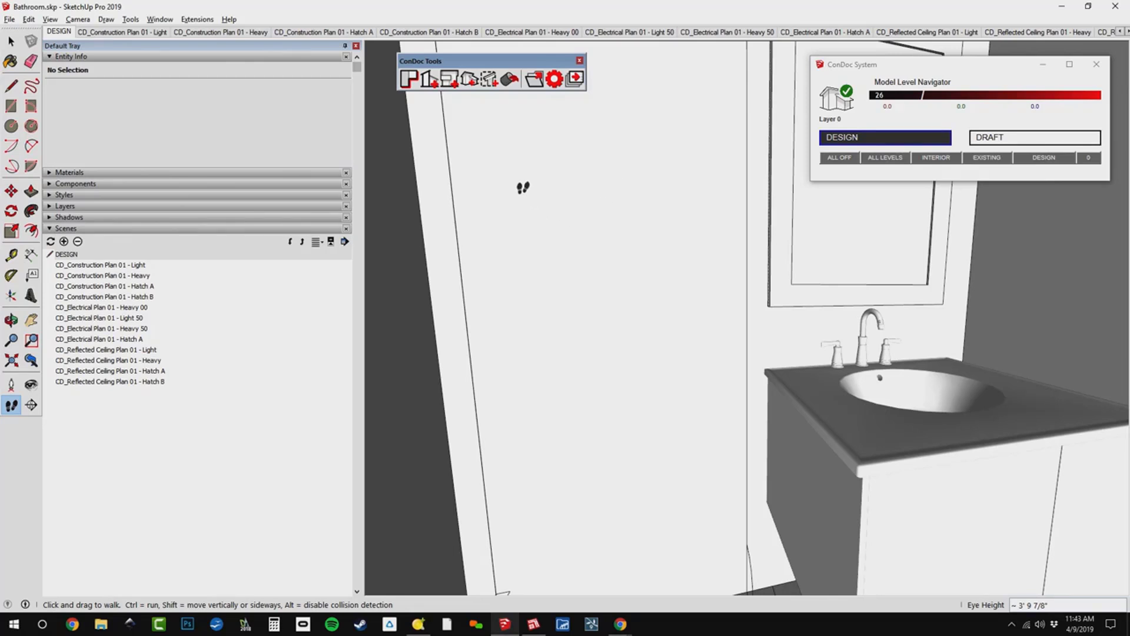
left_click(450, 81)
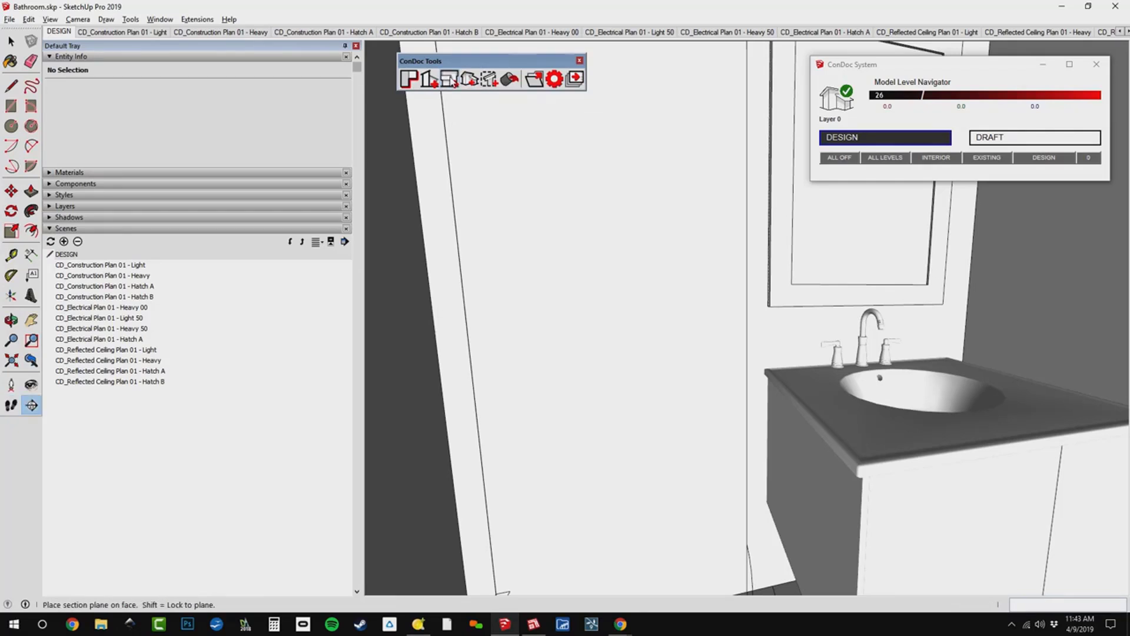
left_click(576, 242)
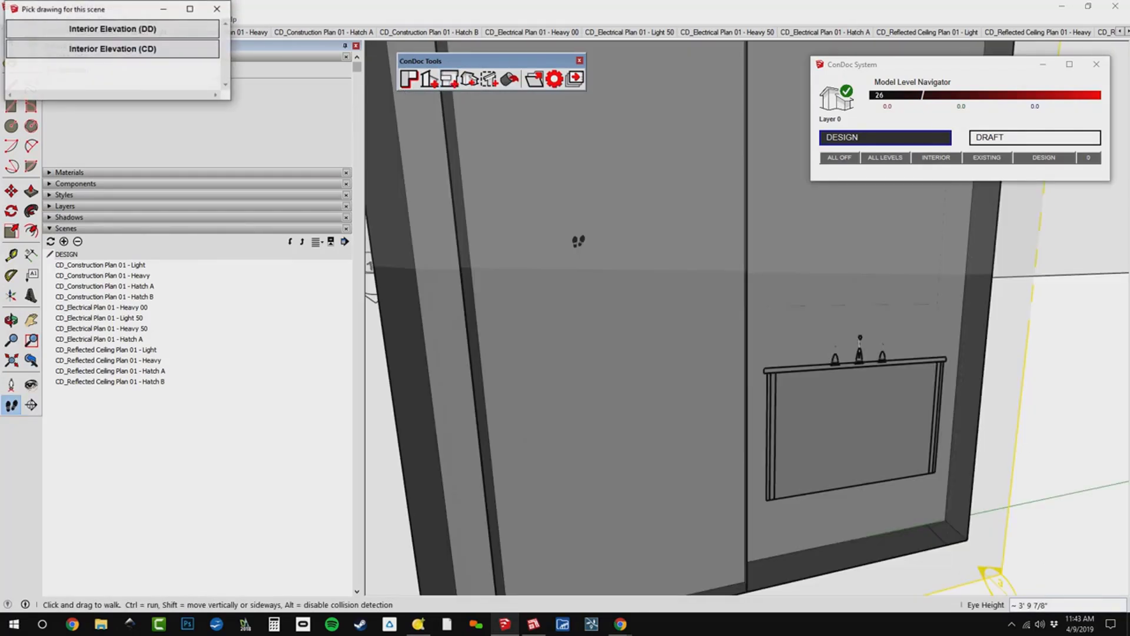
left_click(147, 52)
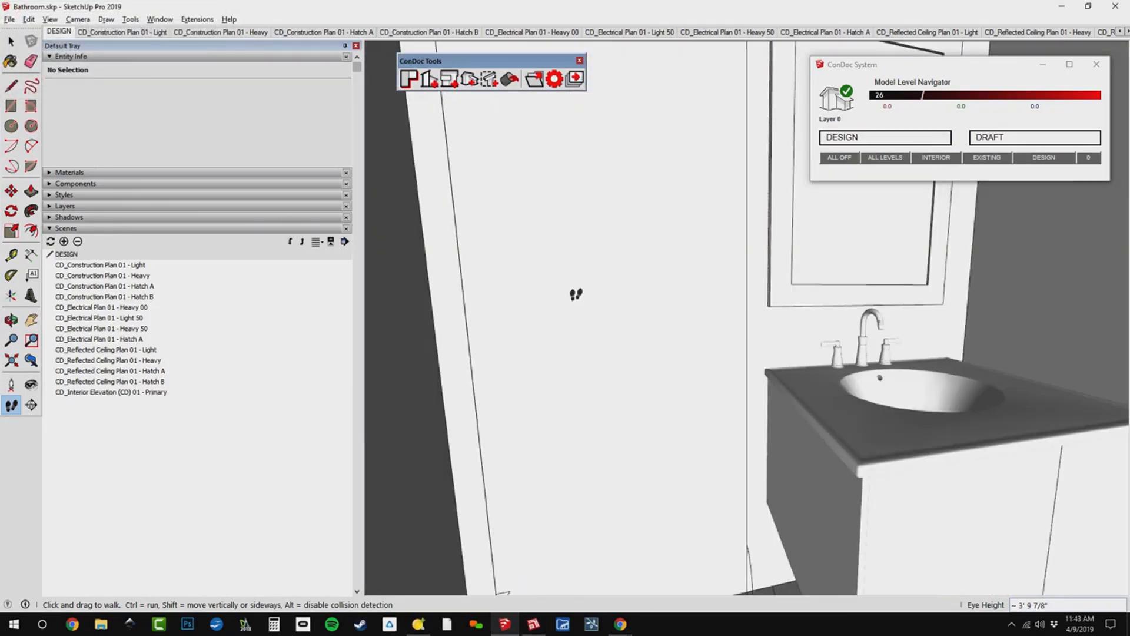
Turn to the wall behind the toilet and create an Interior Elevation (CD) scene of it.
left_click_drag(576, 294, 525, 166)
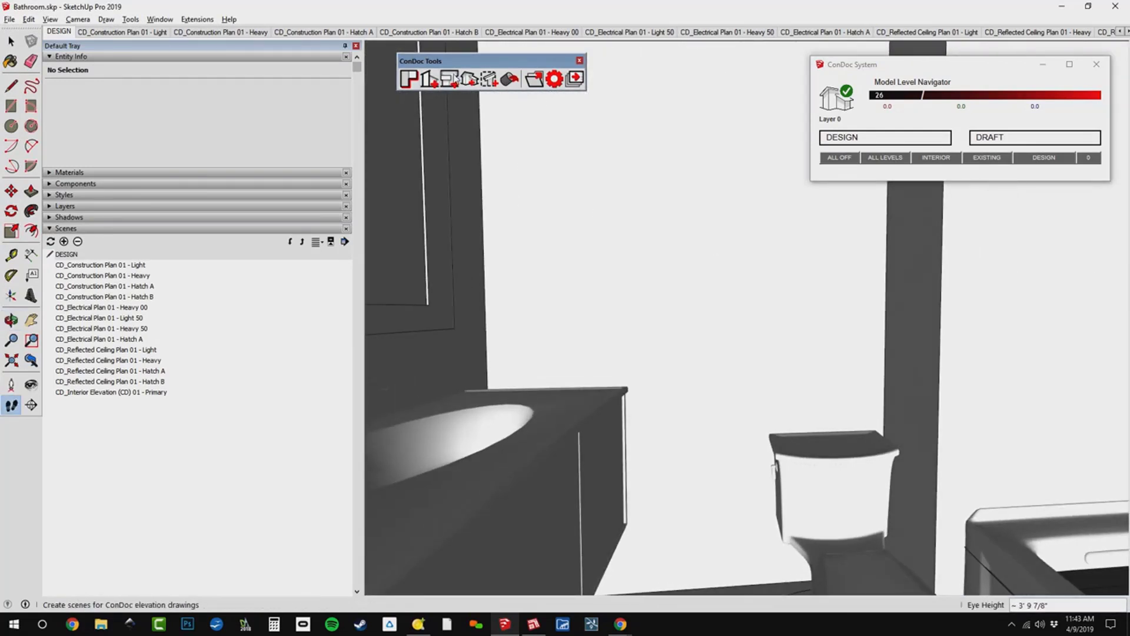
left_click(430, 79)
left_click(686, 209)
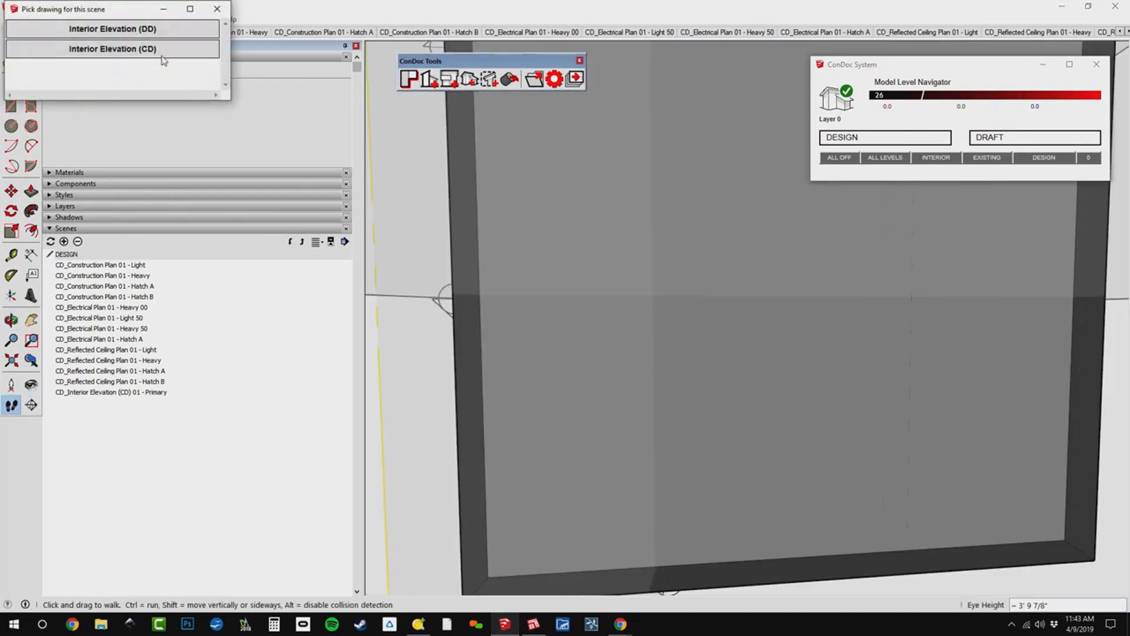
left_click(147, 53)
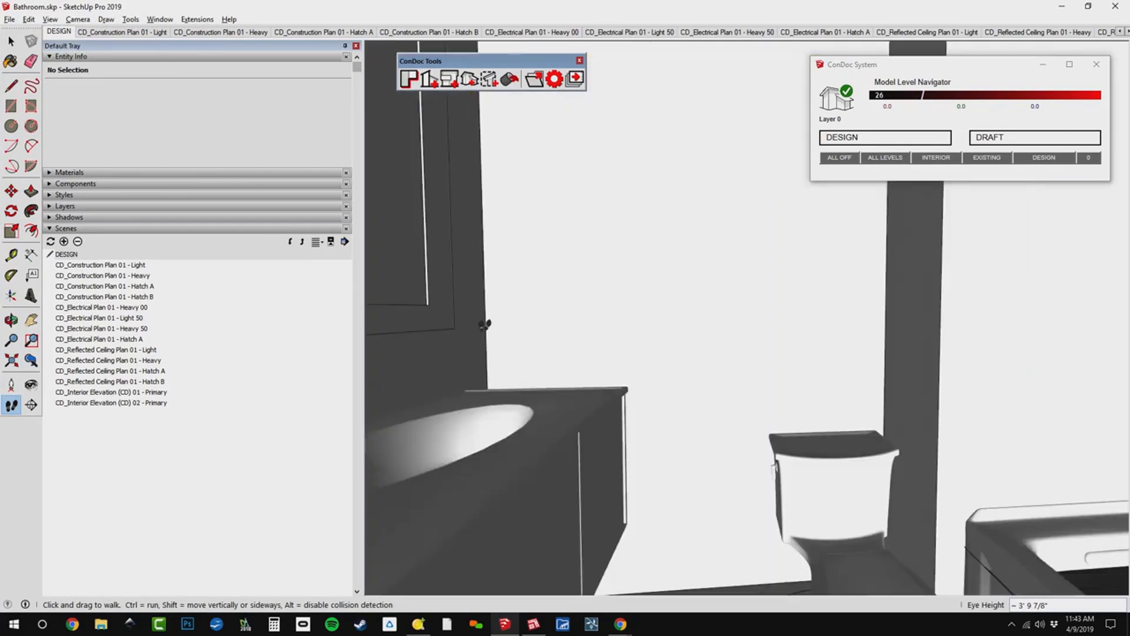
Turn to the tub and window and create an Interior Elevation (CD) scene facing the window wall.
middle_click_drag(545, 284, 1107, 268)
middle_click_drag(707, 283, 916, 432)
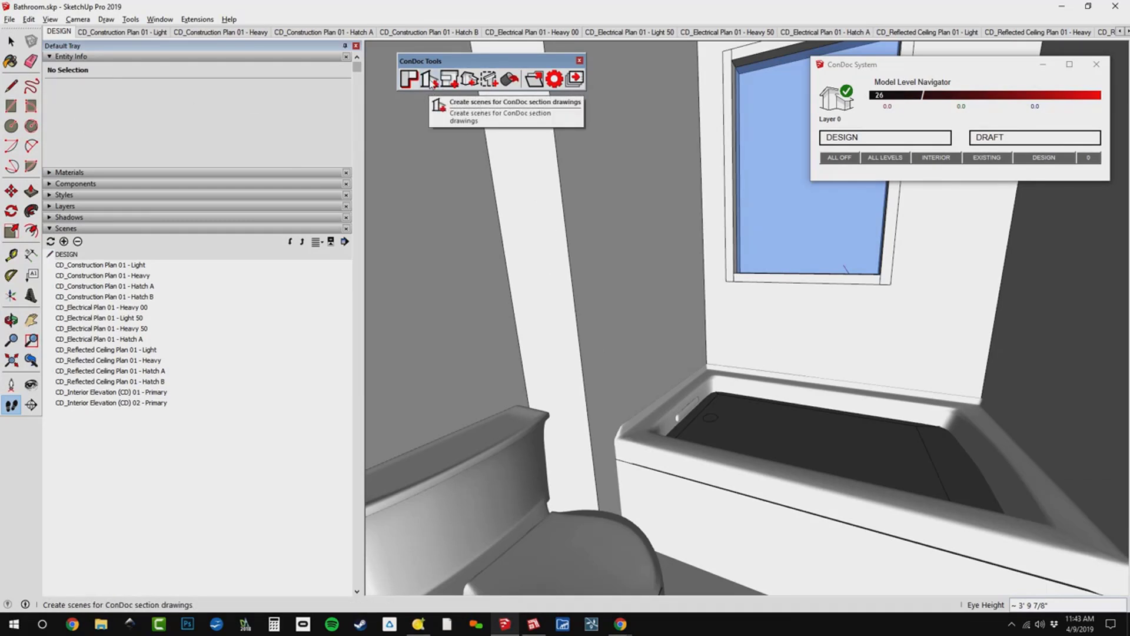
left_click(451, 86)
left_click(524, 158)
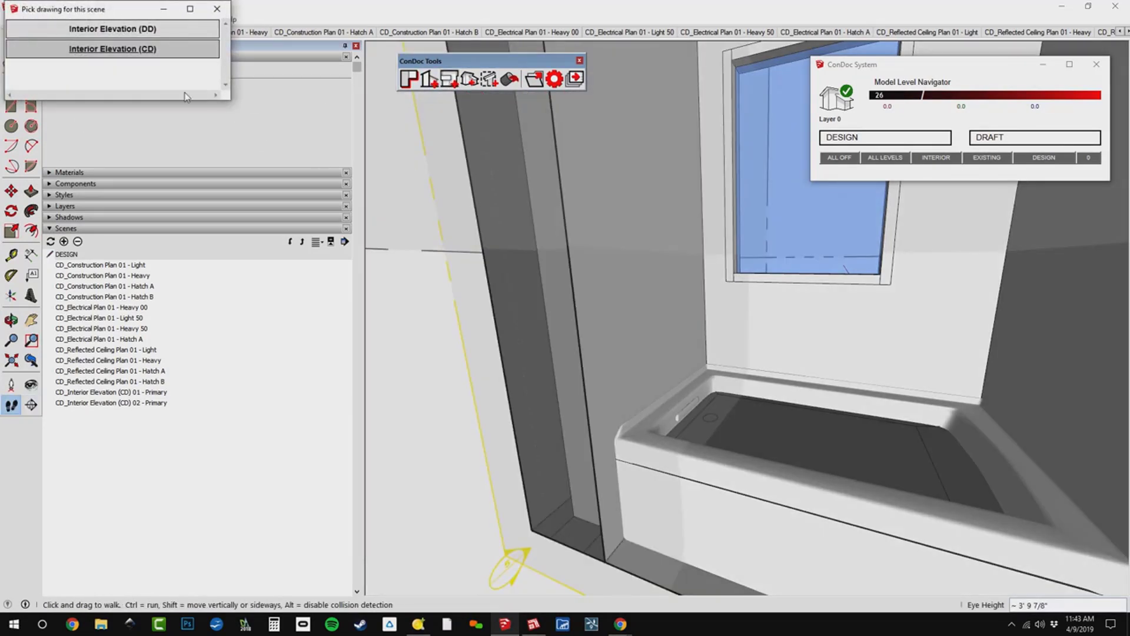
left_click(99, 49)
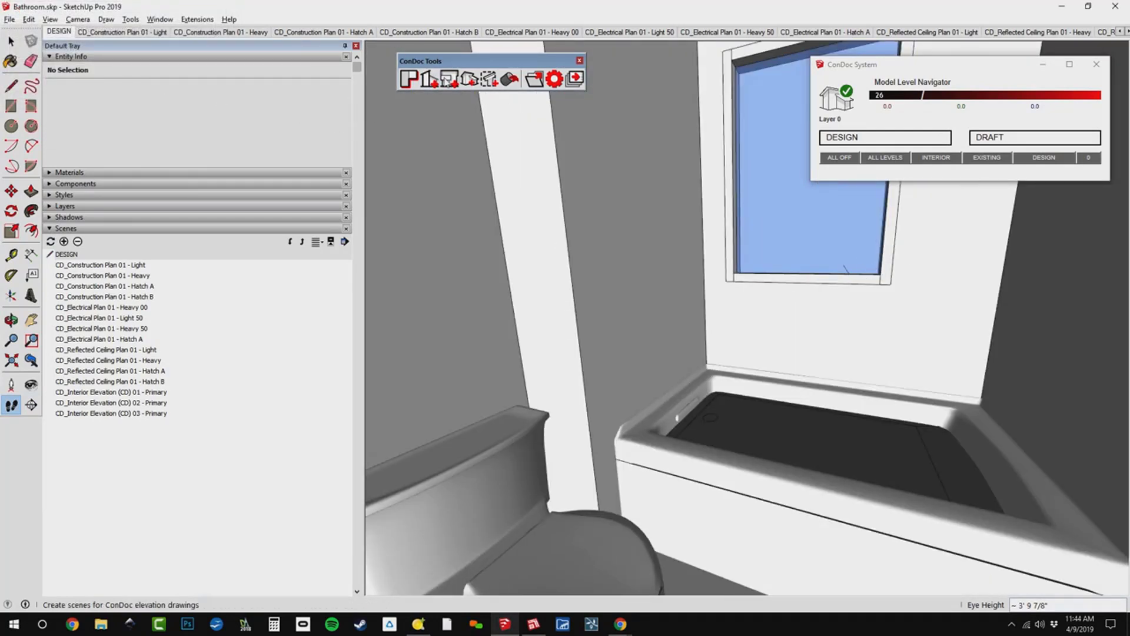
Create another Interior Elevation (CD) scene facing the window wall, placing its section plane through the tub.
left_click(449, 81)
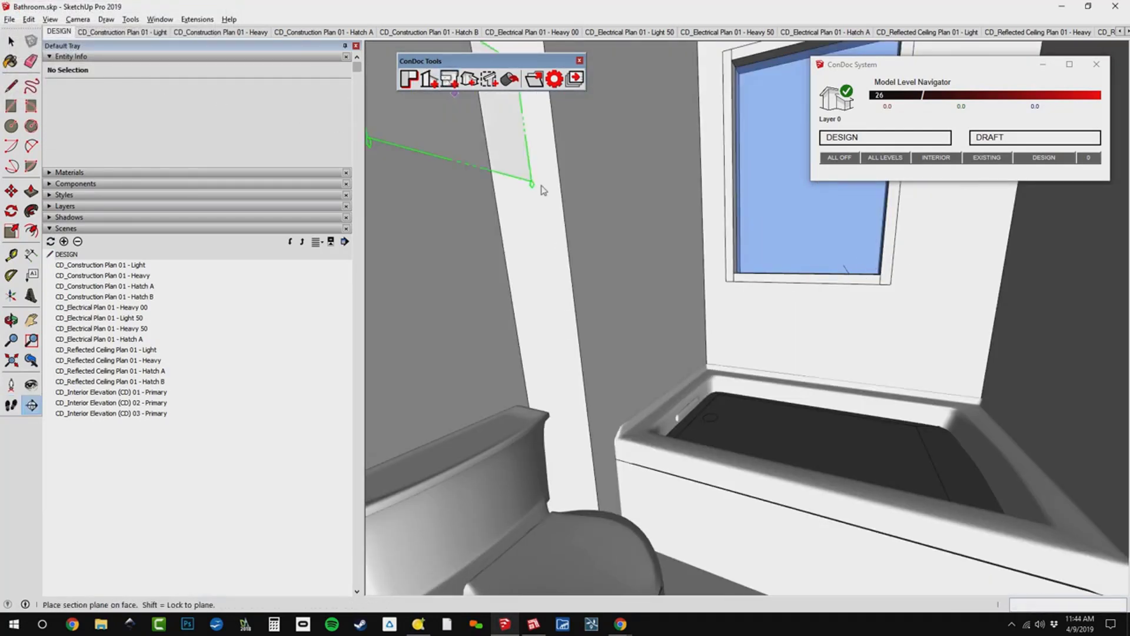
left_click(883, 369)
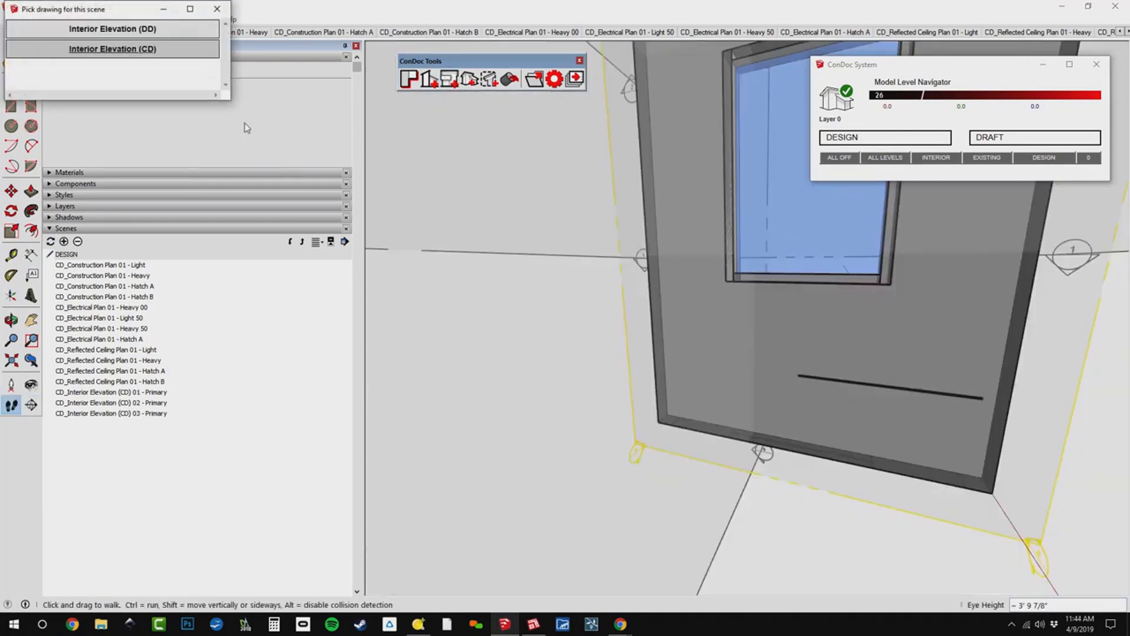
left_click(112, 49)
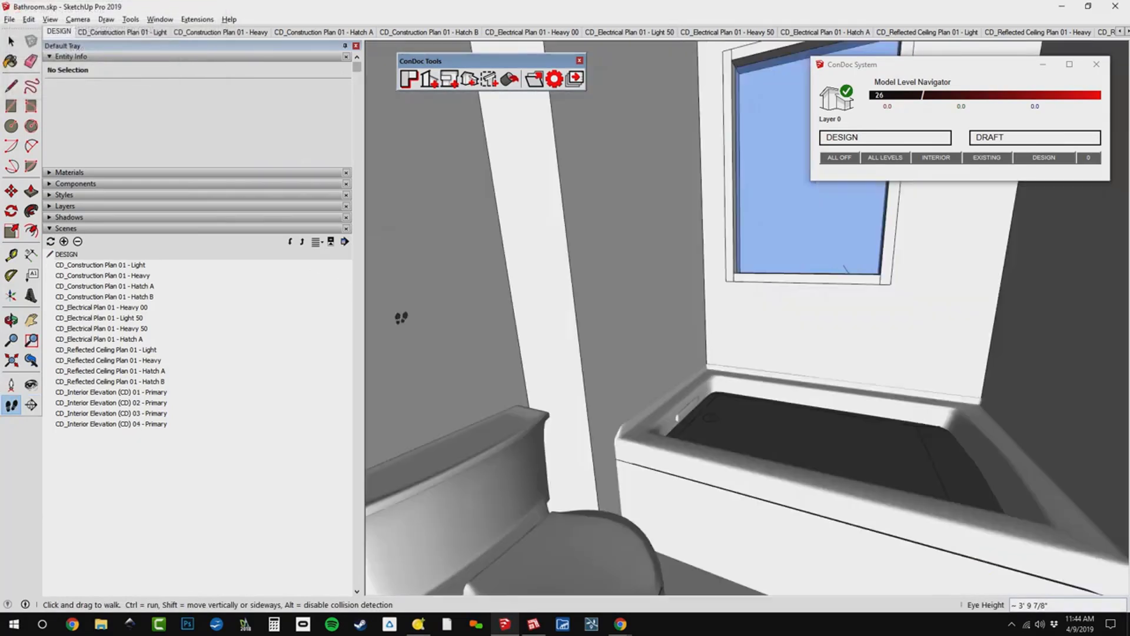
Turn to the blank wall at the end of the tub opposite the toilet and create an Interior Elevation (CD) scene of it.
left_click_drag(401, 317, 789, 310)
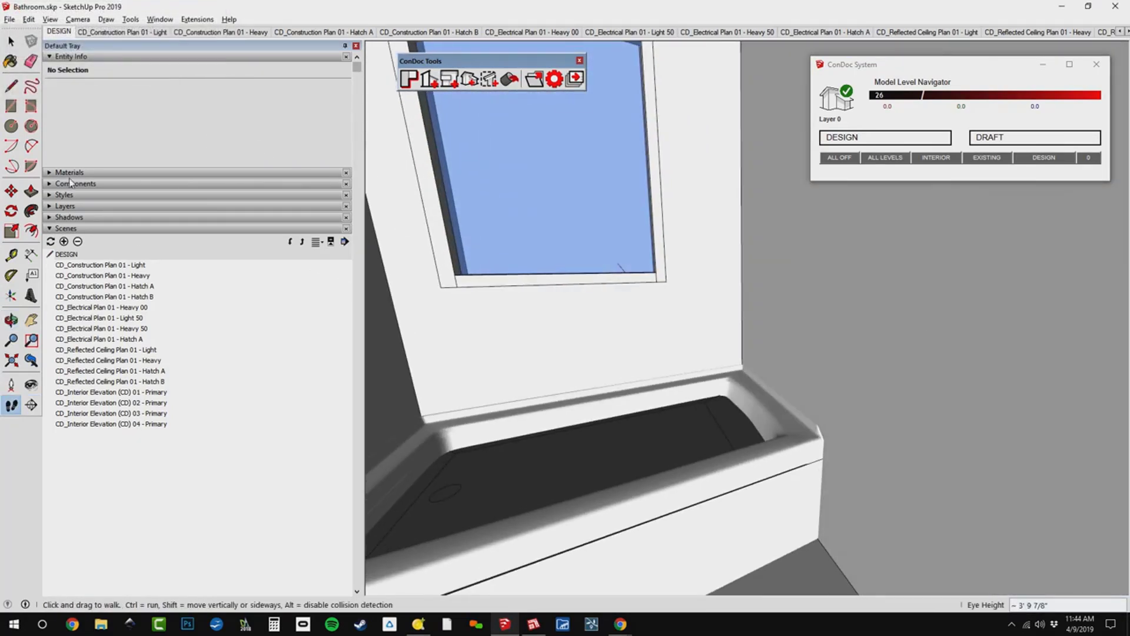
left_click(449, 78)
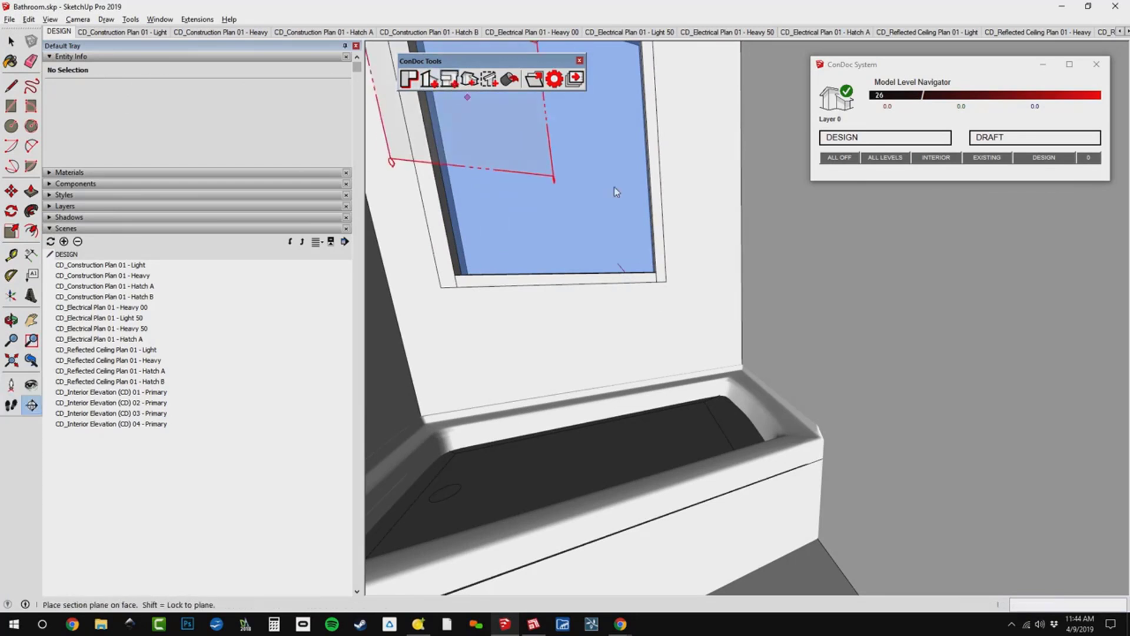
left_click(935, 309)
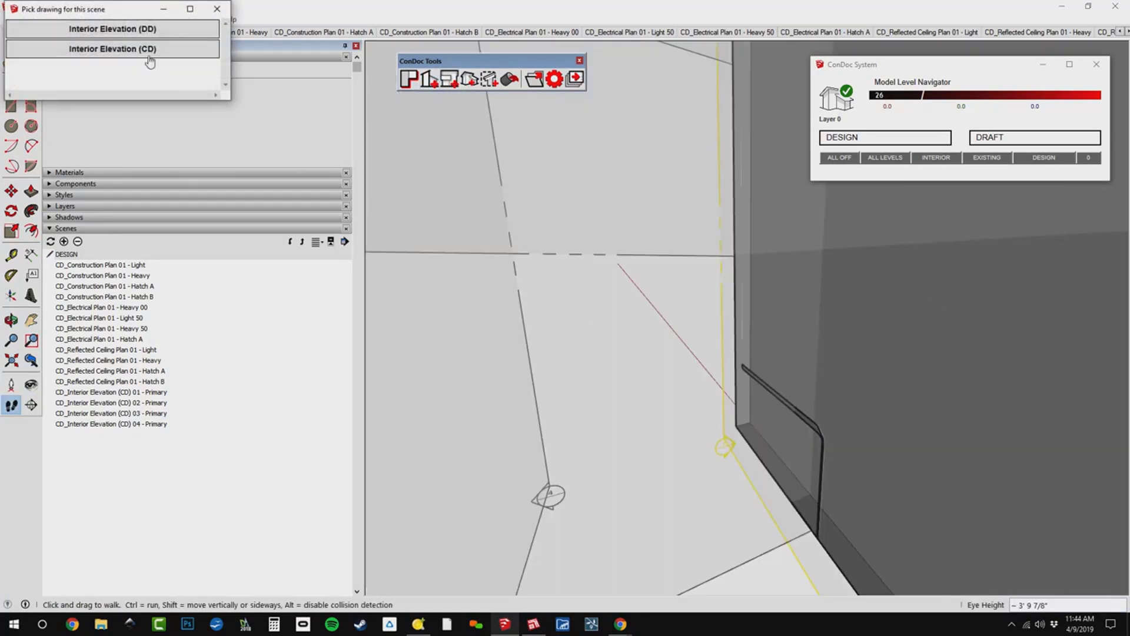
left_click(149, 52)
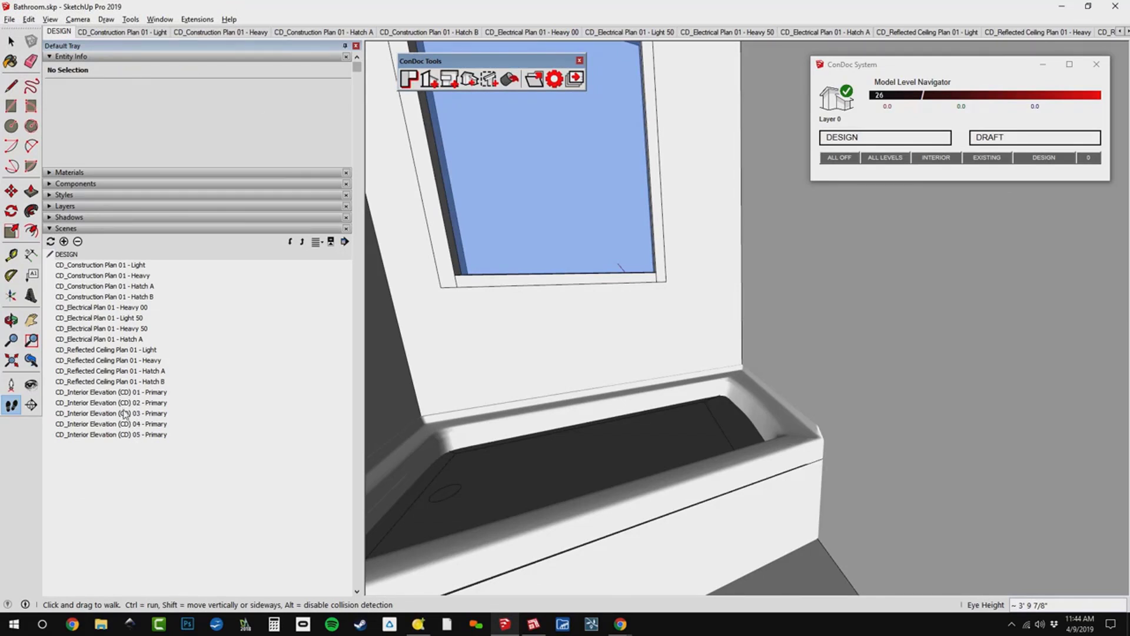
Review the generated Interior Elevation (CD) scenes 01 to 05 for where each section cuts the room and fixtures.
double_click(136, 393)
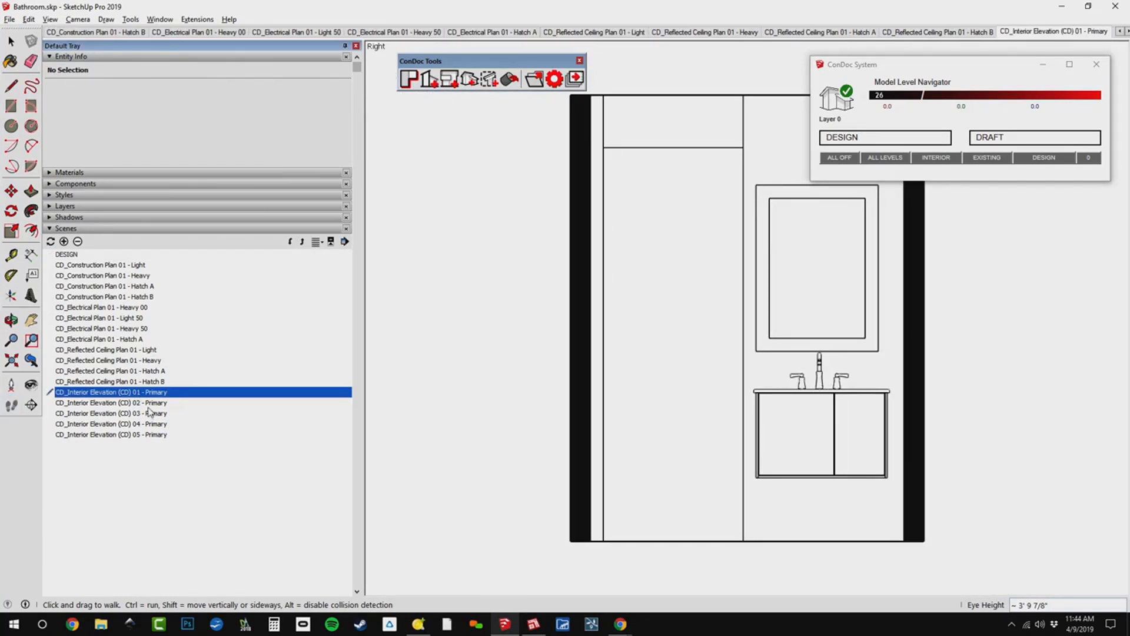
double_click(149, 407)
double_click(149, 413)
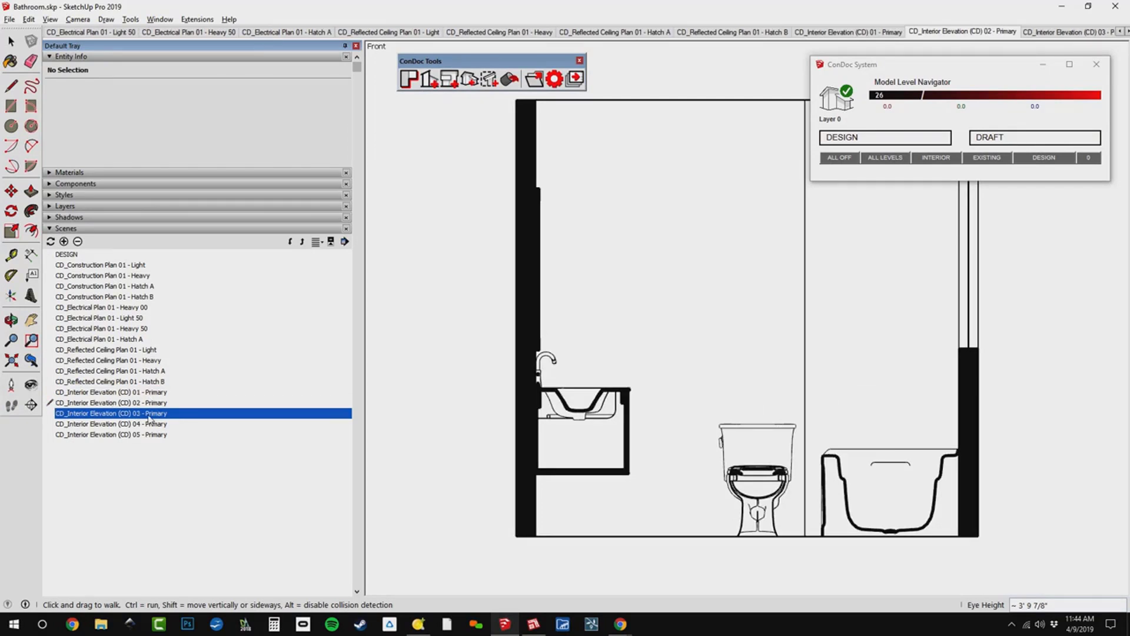
double_click(152, 425)
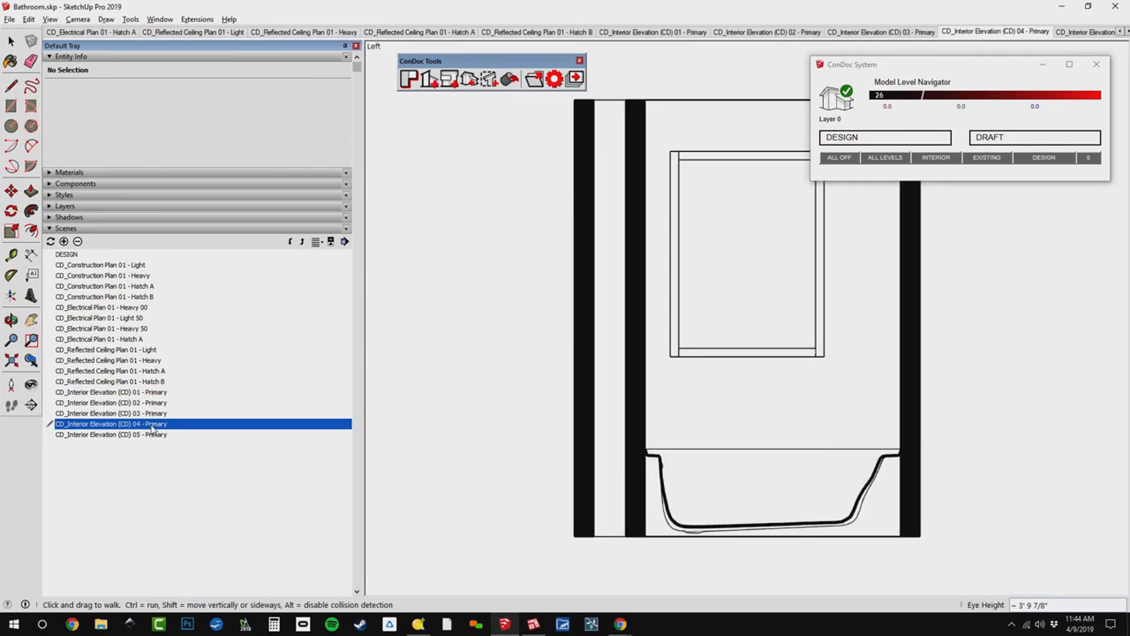
double_click(153, 436)
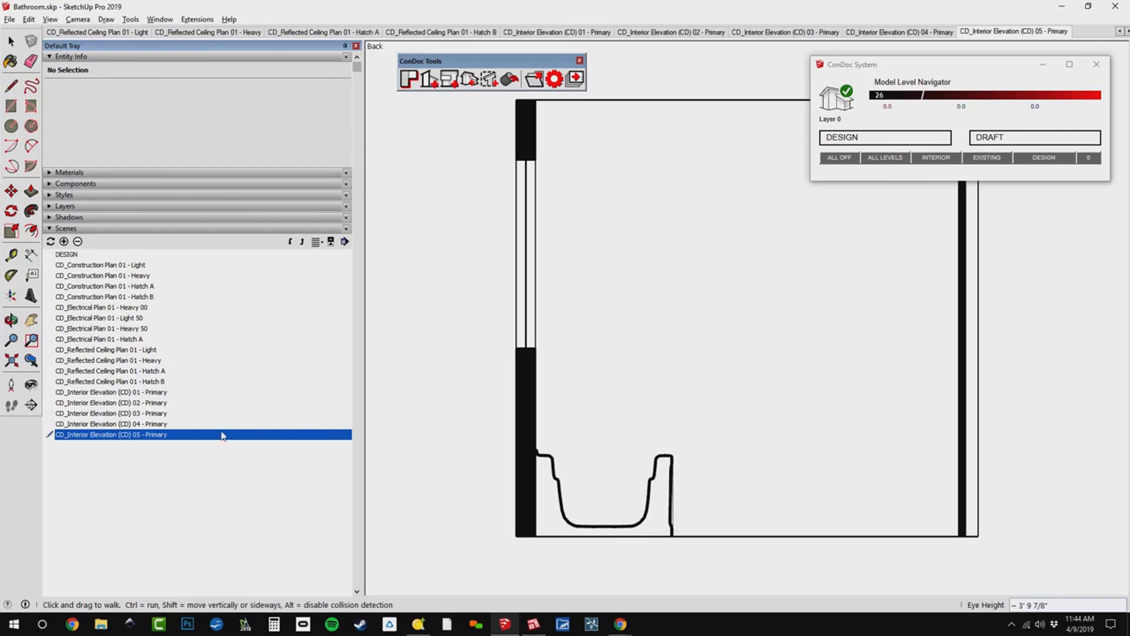
double_click(171, 425)
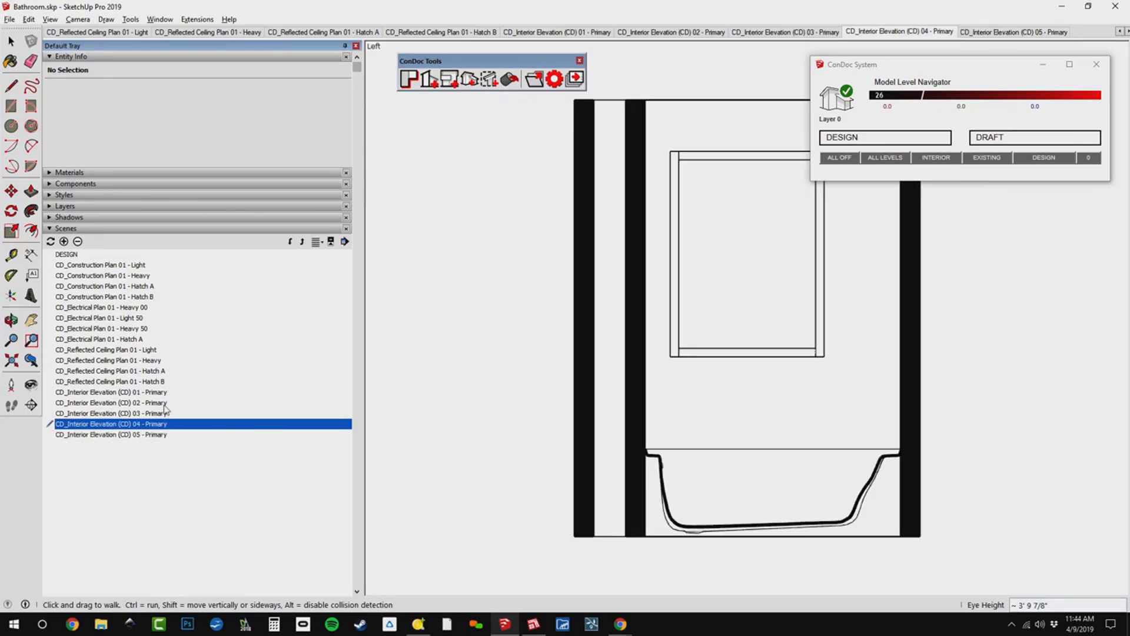
double_click(165, 415)
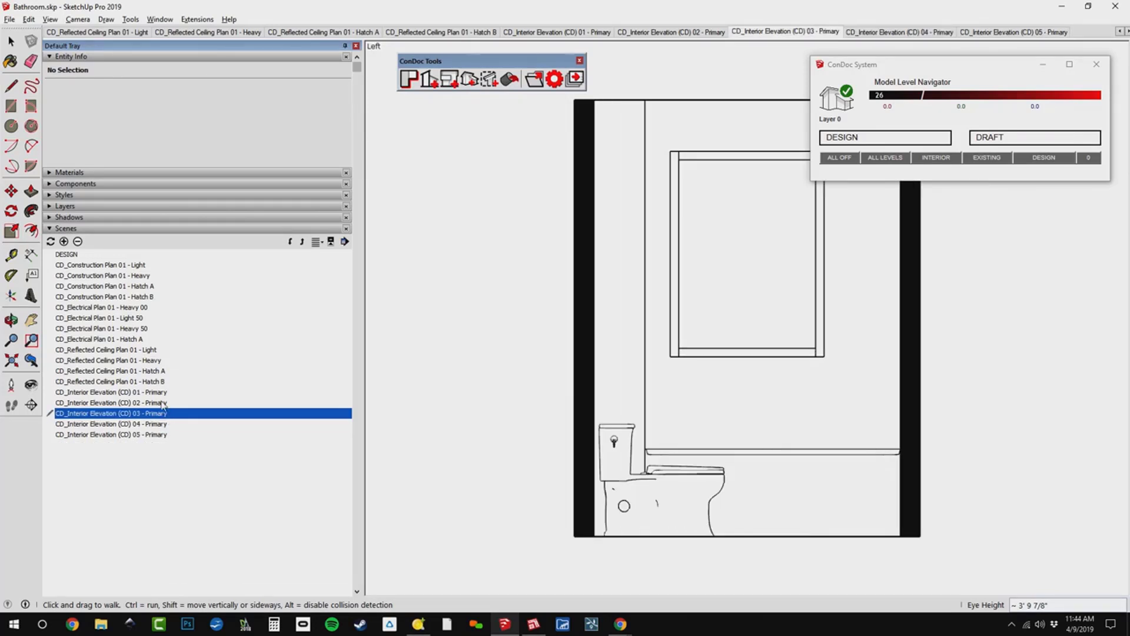
Open the Interior Elevation (CD) 02 scene, orbit to a 3D view and display the section planes.
double_click(164, 403)
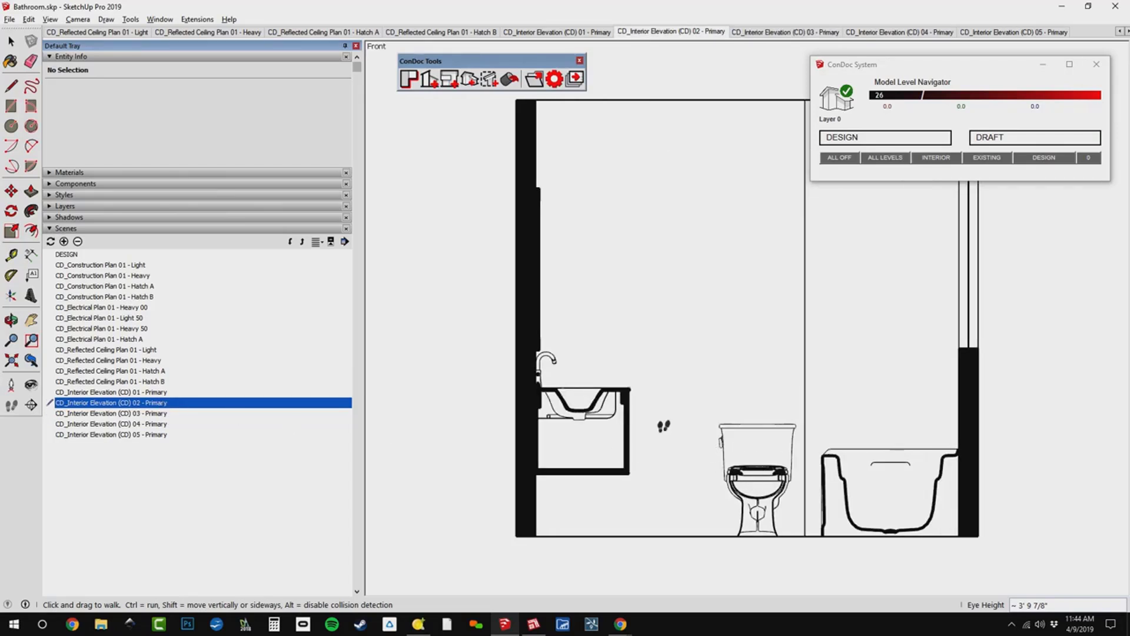
middle_click_drag(614, 316, 714, 419)
scroll(717, 417, "down", 2)
scroll(642, 321, "down", 2)
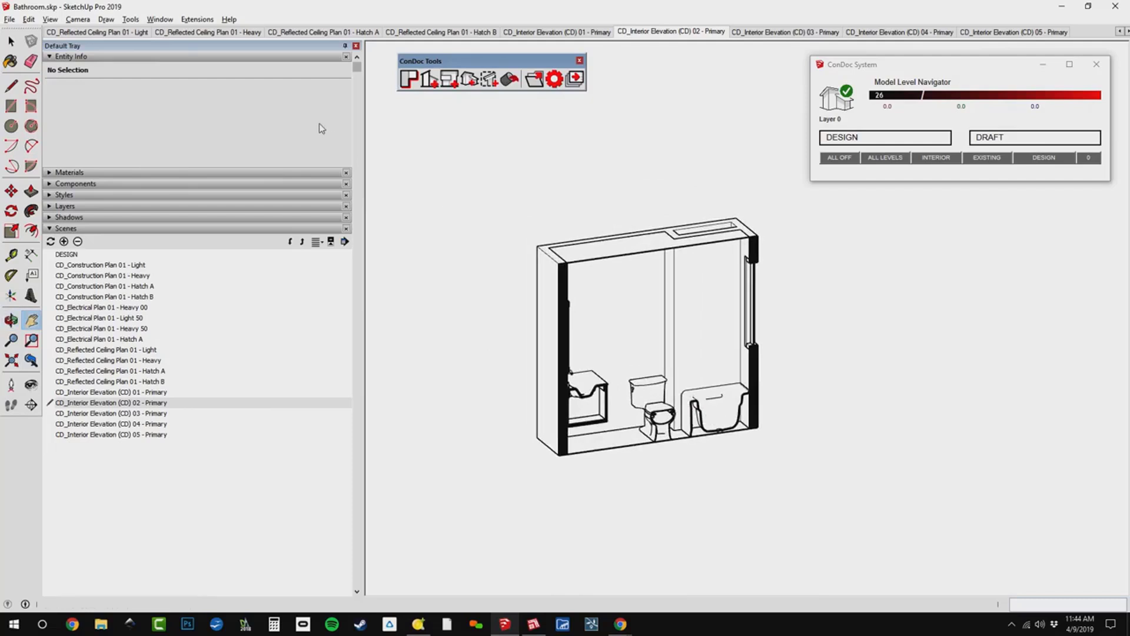
left_click(50, 20)
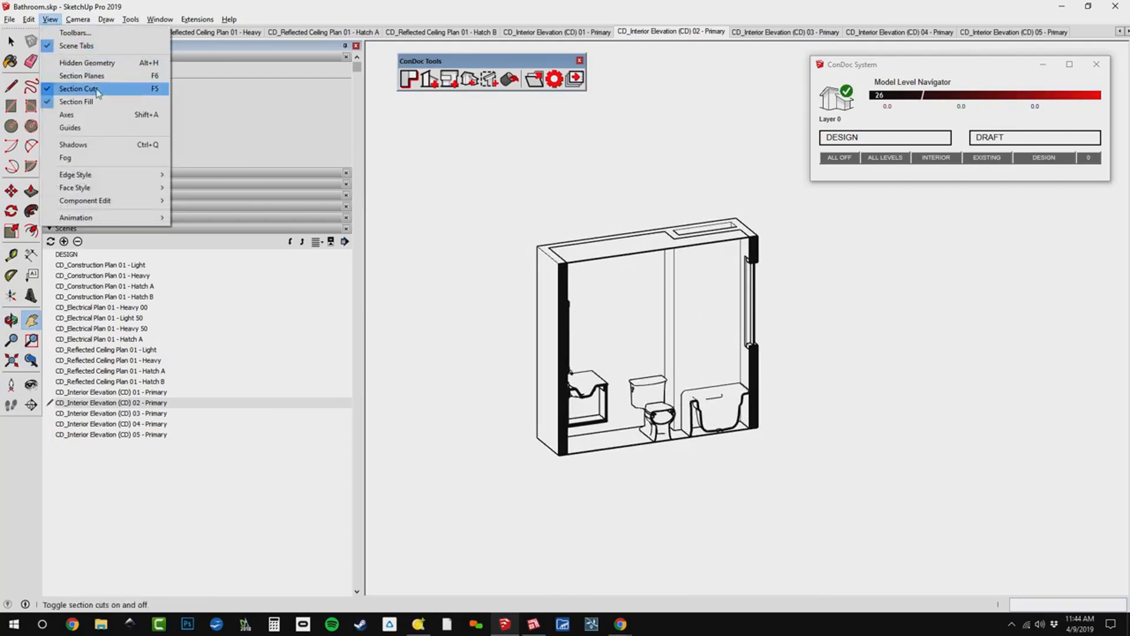
left_click(83, 75)
scroll(544, 271, "up", 5)
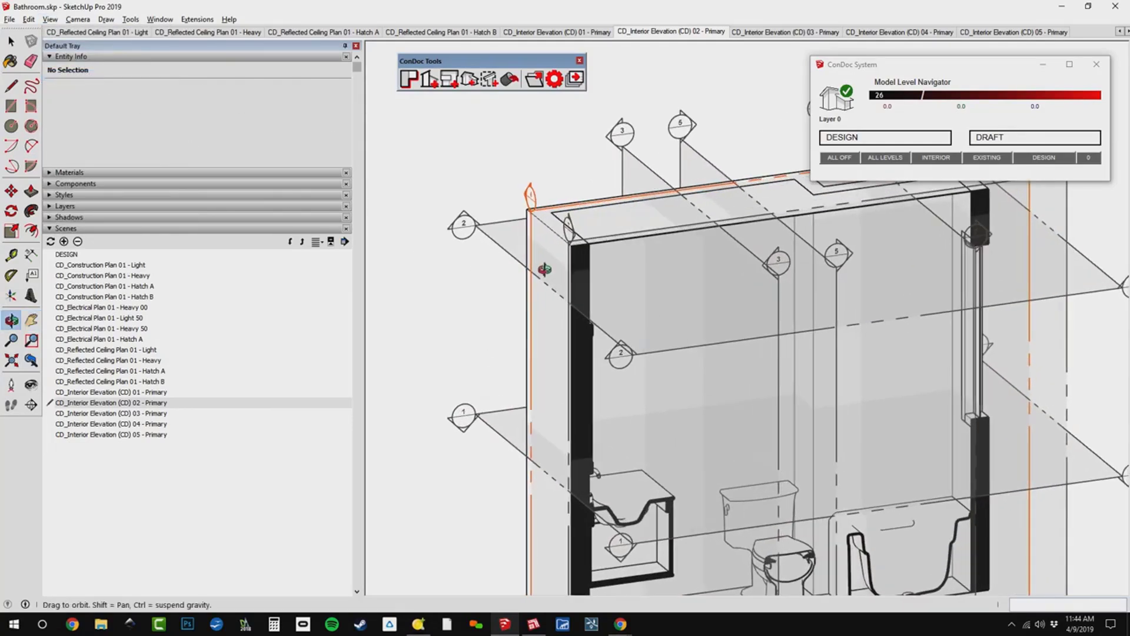
Move elevation 02's section plane about 1' 4 1/2" away from the toilet wall to clear the vanity and toilet, and reopen the scene.
middle_click_drag(545, 269, 543, 267)
middle_click_drag(524, 221, 513, 190)
scroll(515, 188, "up", 2)
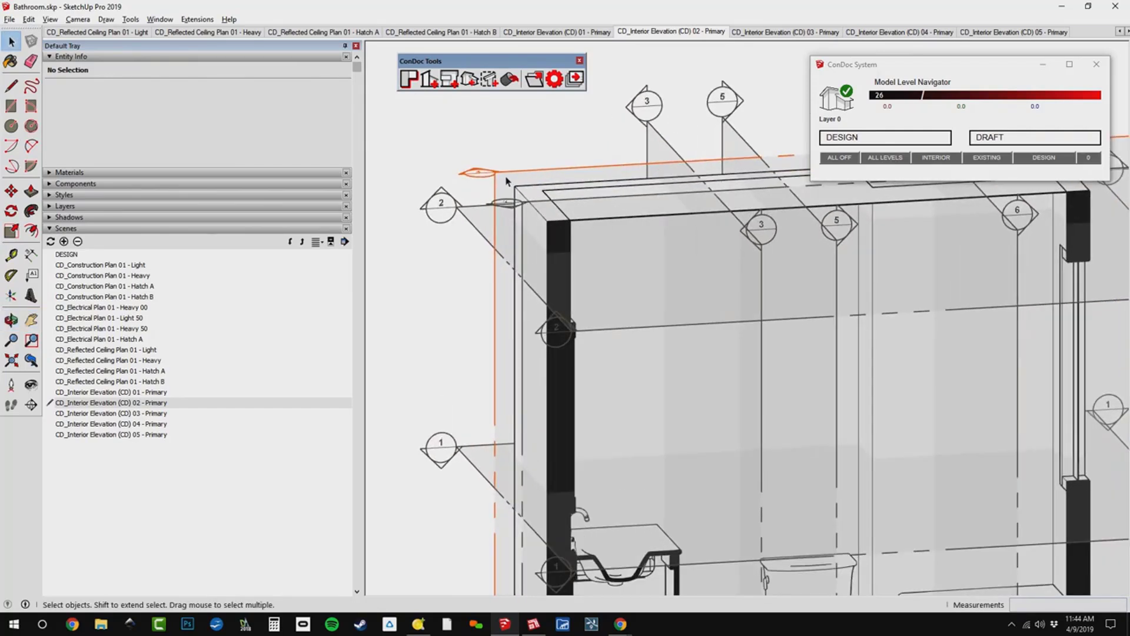
left_click(507, 180)
scroll(507, 180, "down", 5)
middle_click_drag(624, 330, 739, 456)
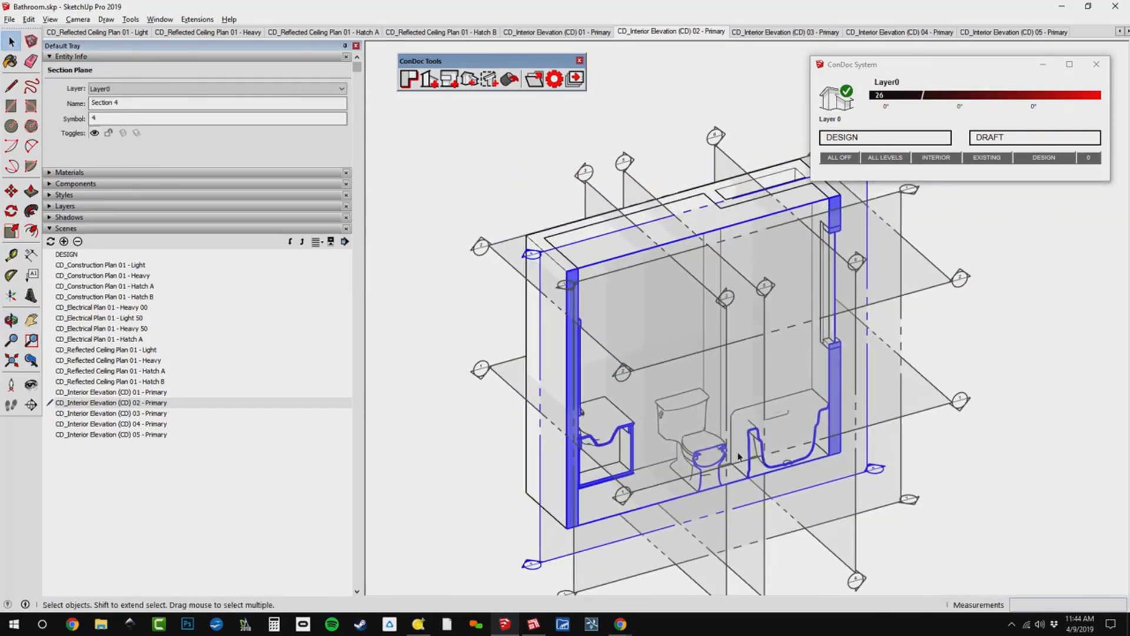
key("m")
left_click(796, 462)
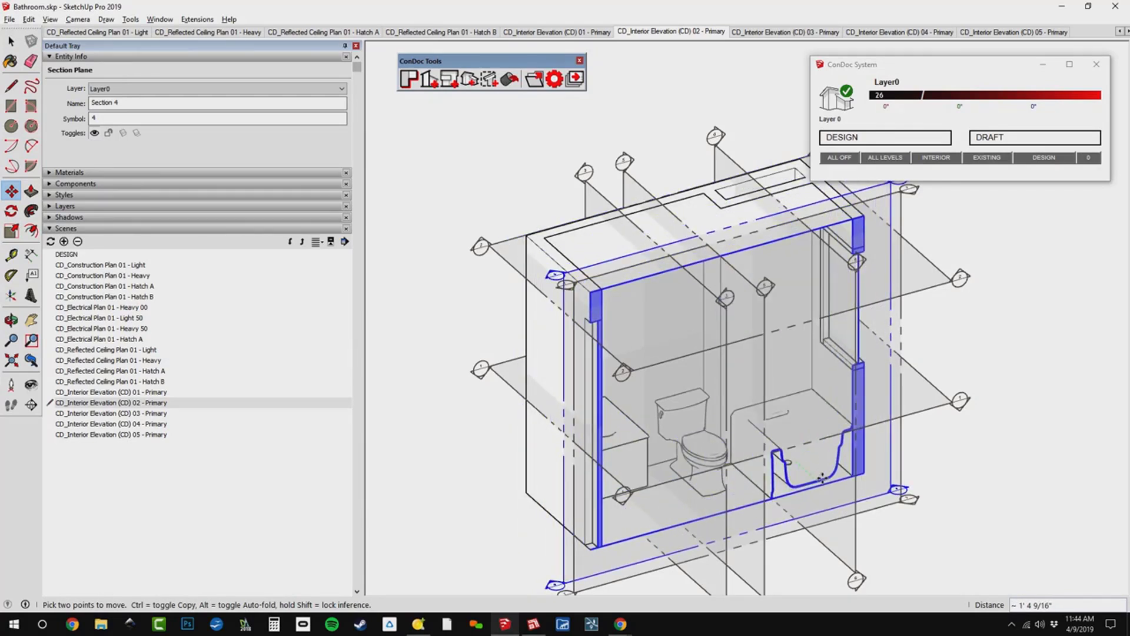
left_click(822, 478)
left_click(687, 32)
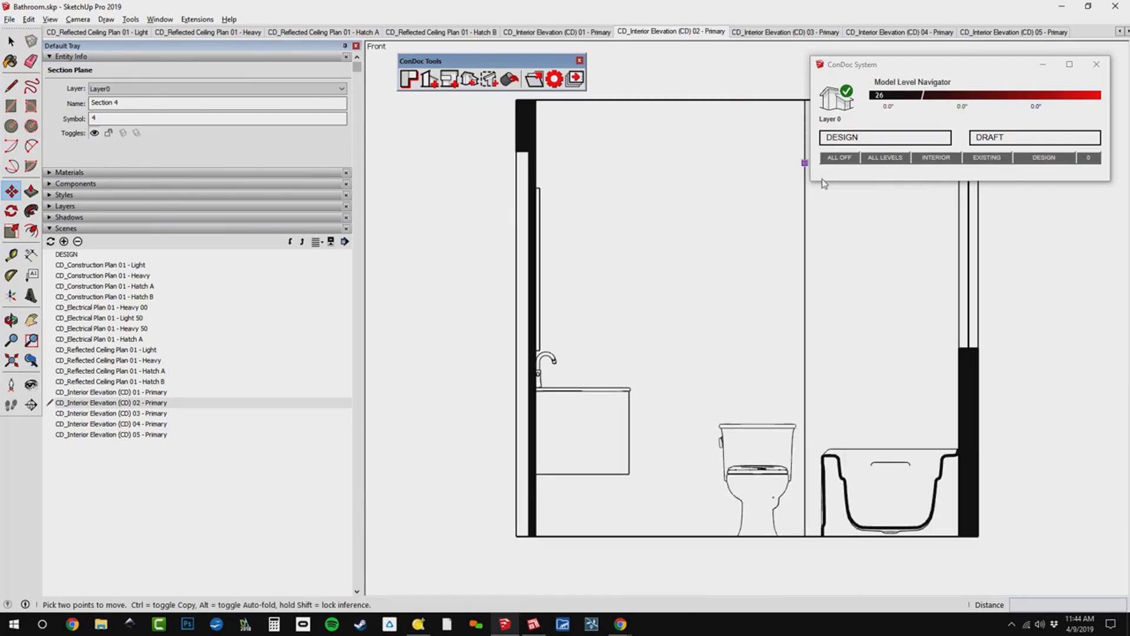
key("space")
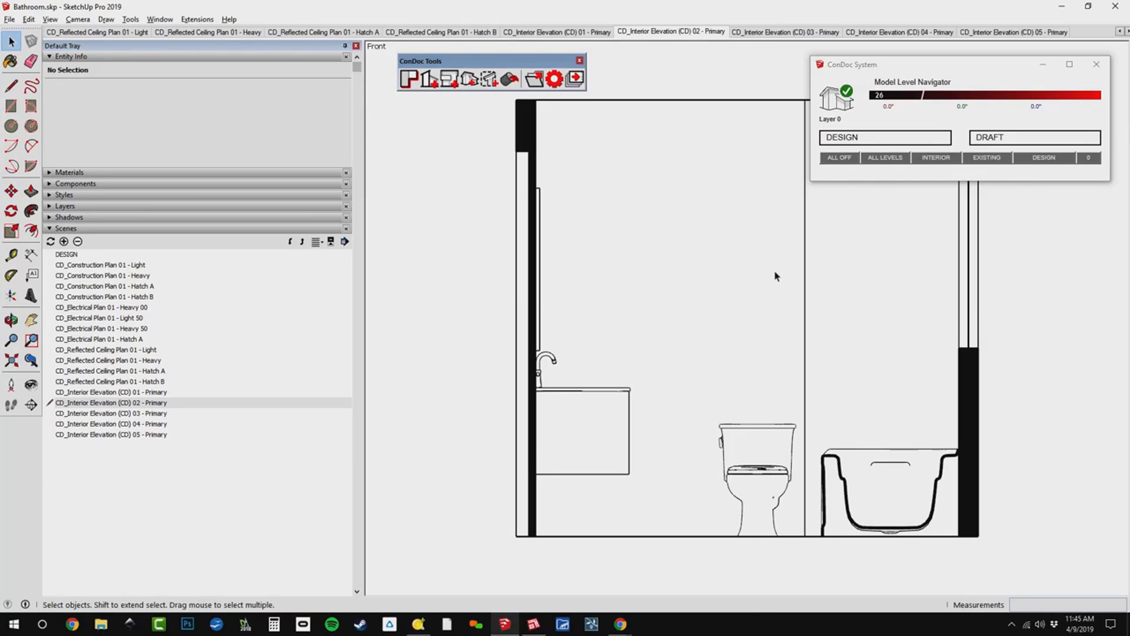
In the Interior Elevation (CD) 01 scene, open the wall object and erase the two vertical edges flanking the header above the doorway.
left_click(539, 33)
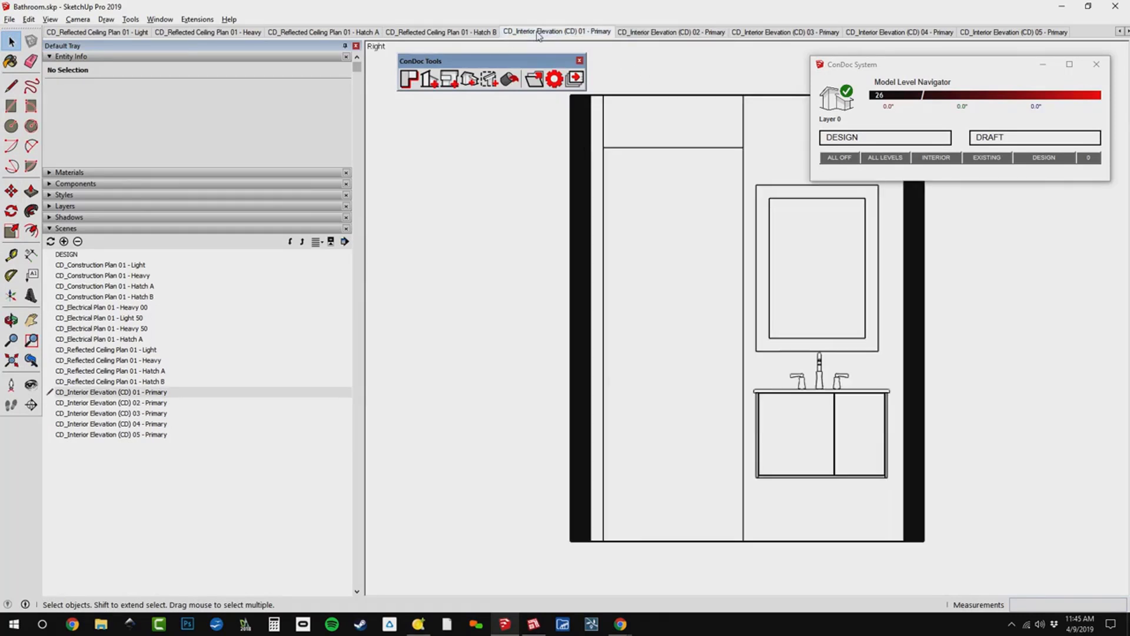
triple_click(684, 174)
triple_click(682, 127)
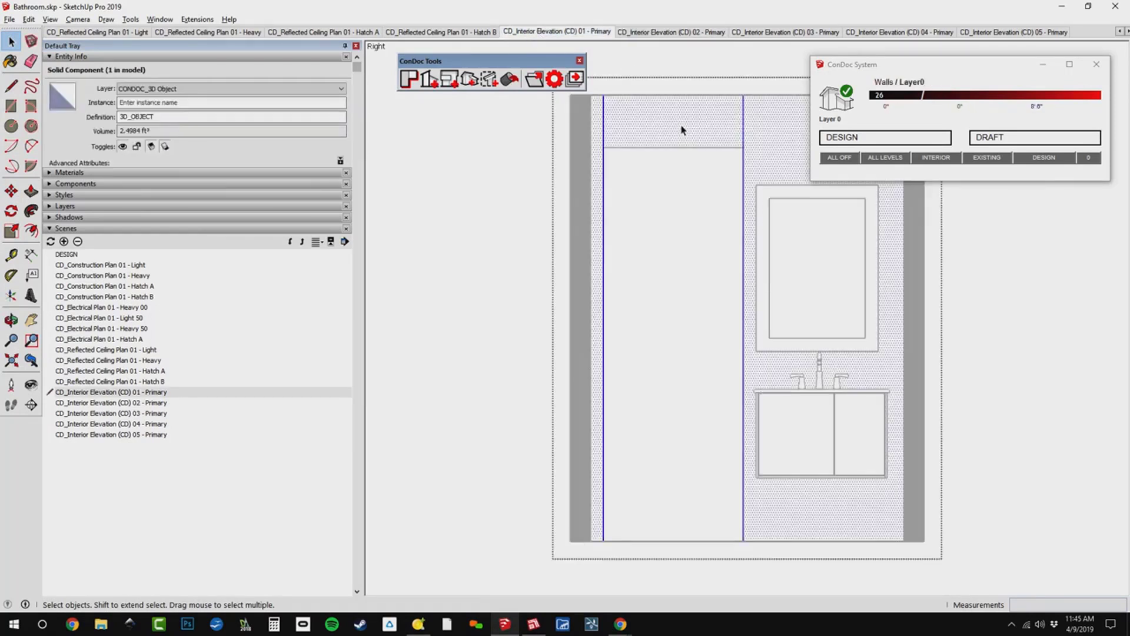
key("e")
left_click(602, 121)
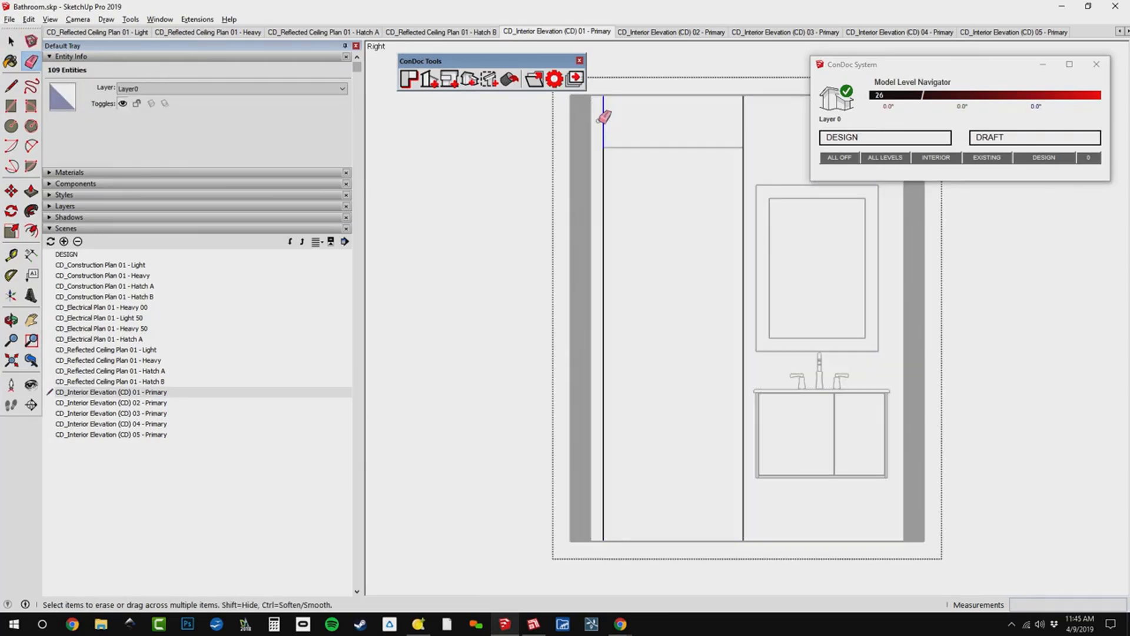
left_click(743, 126)
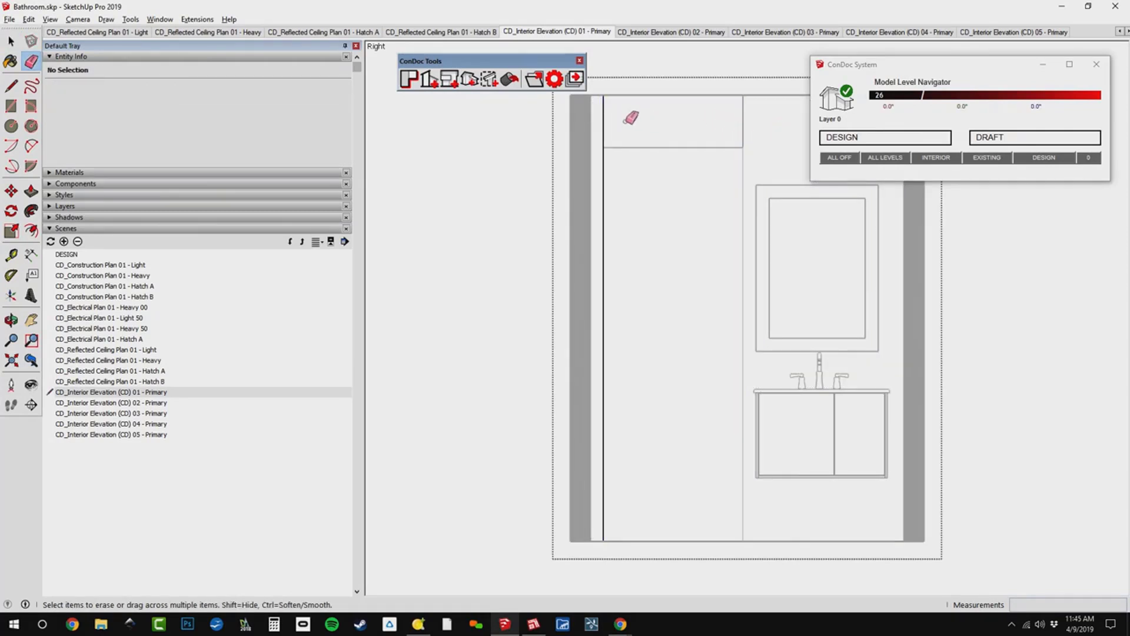
key("space")
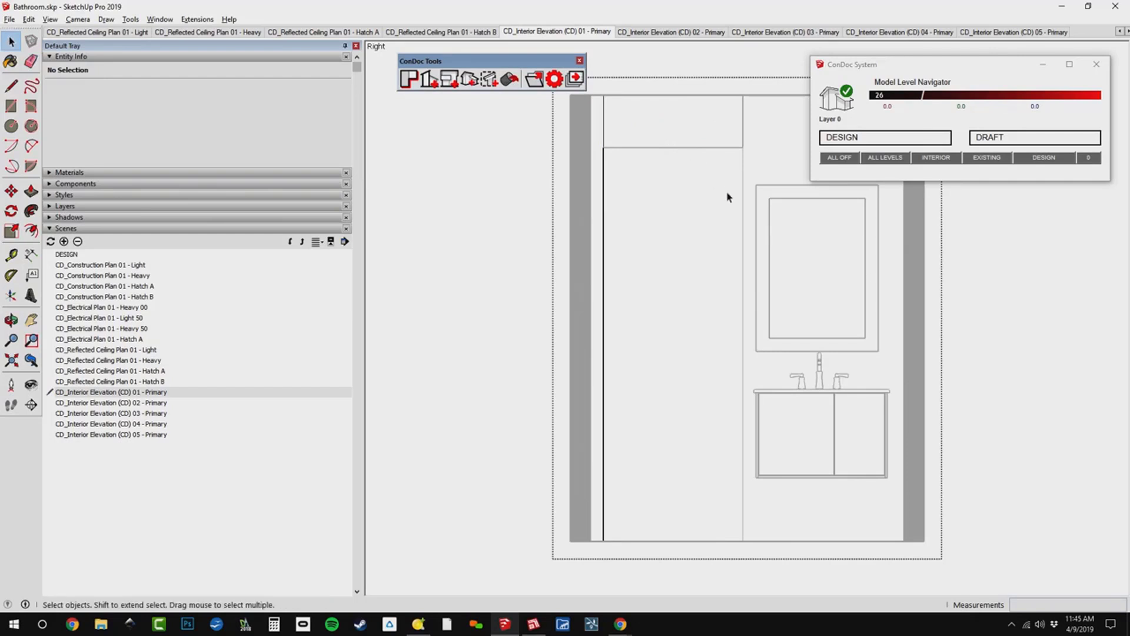
key("Escape")
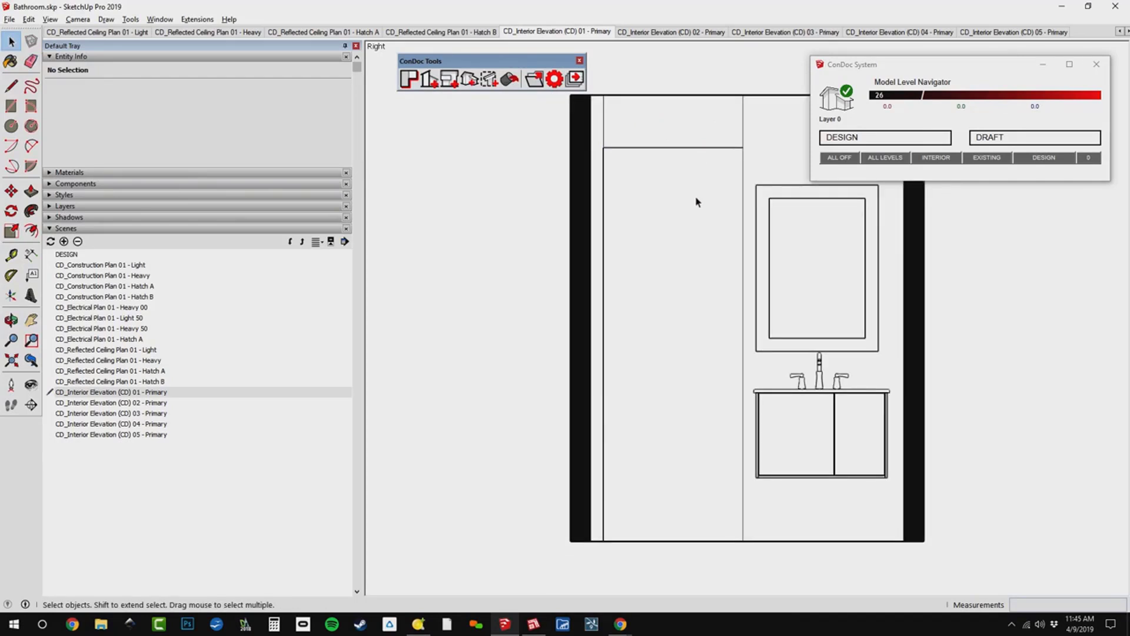
Return to the DESIGN scene, open ConDoc Export and include all listed drawings.
left_click(875, 140)
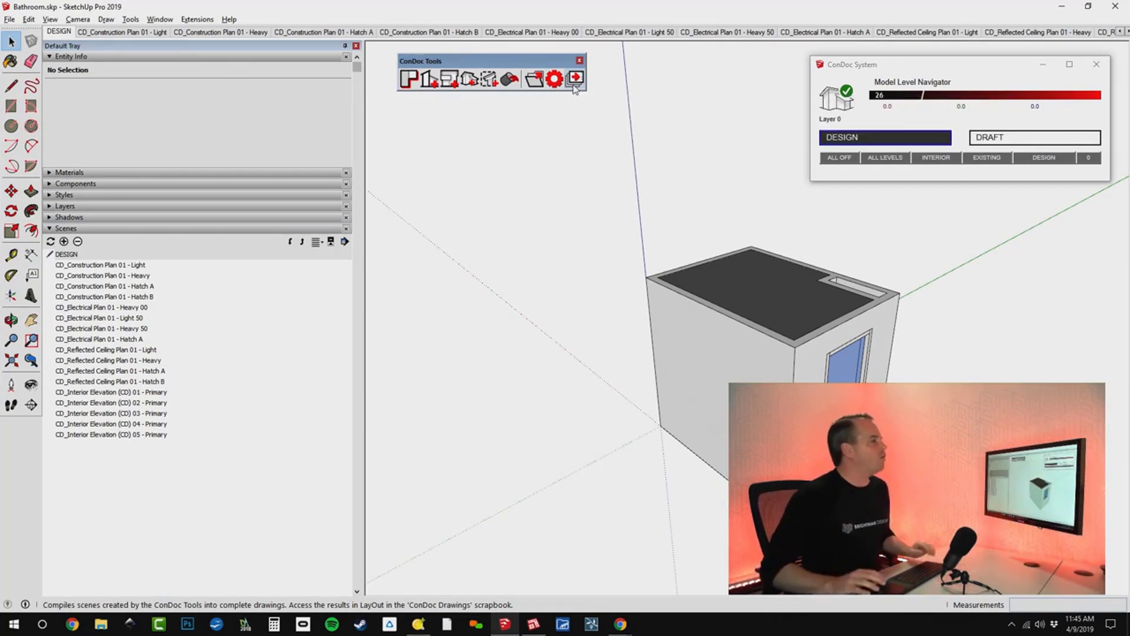
left_click(574, 88)
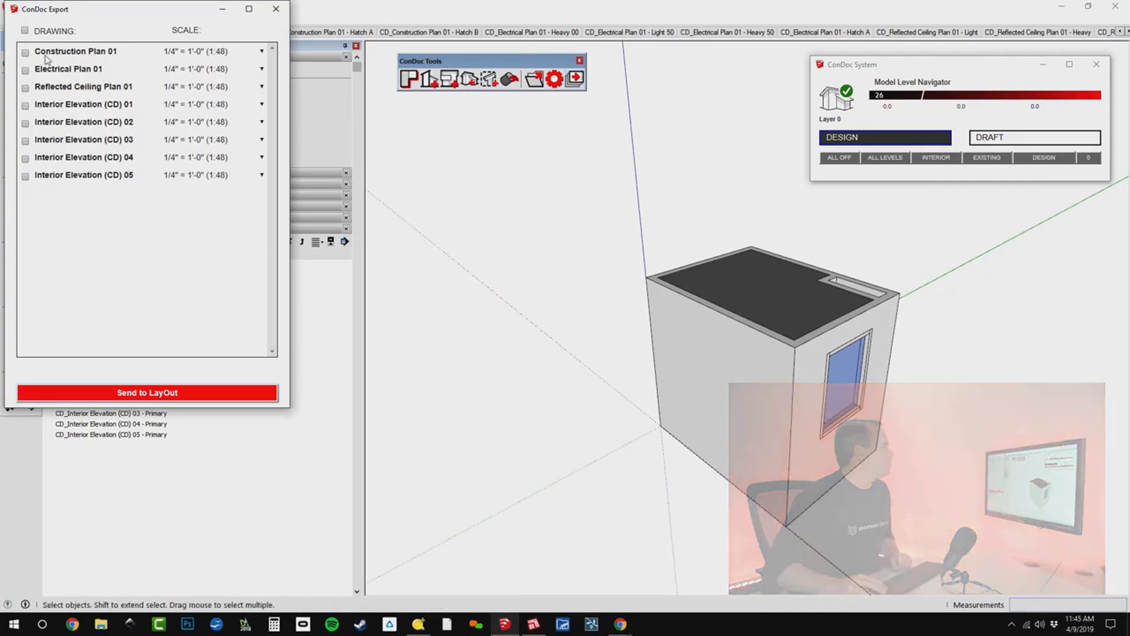
left_click(25, 30)
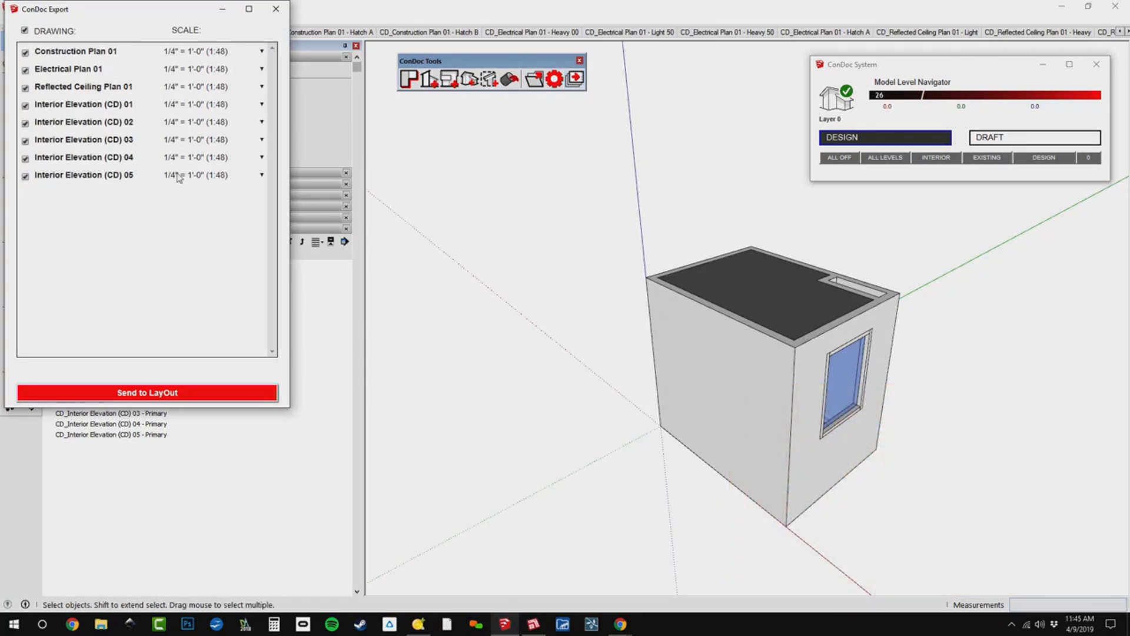
Set the export scale of Construction Plan 01, Electrical Plan 01 and Reflected Ceiling Plan 01 to 1/2" = 1'-0" (1:24).
left_click(206, 51)
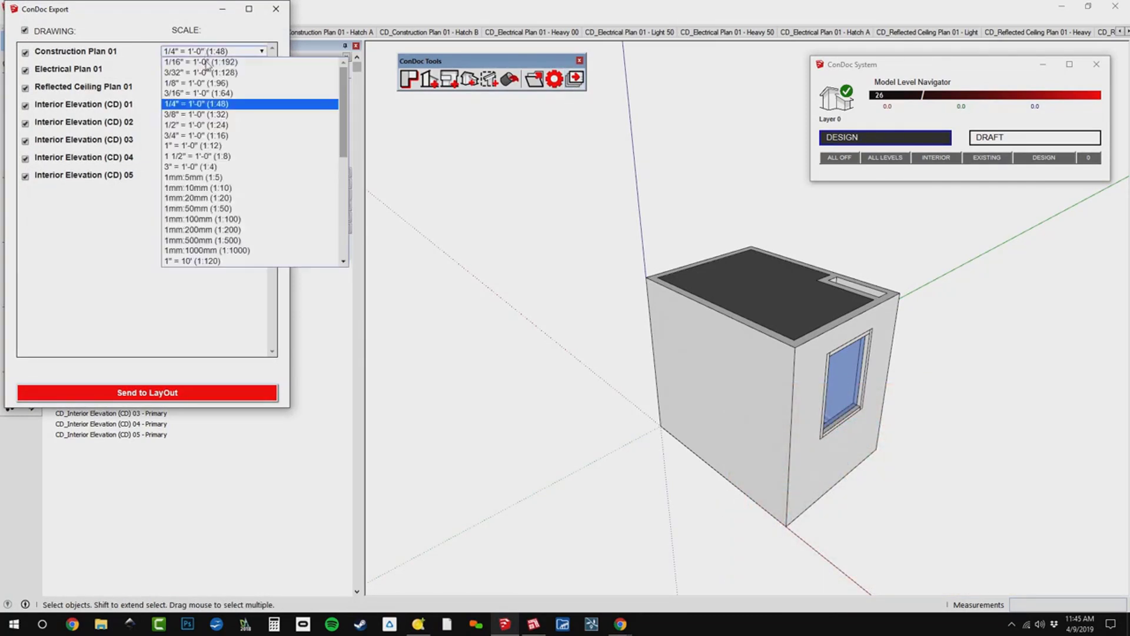
left_click(212, 125)
left_click(196, 78)
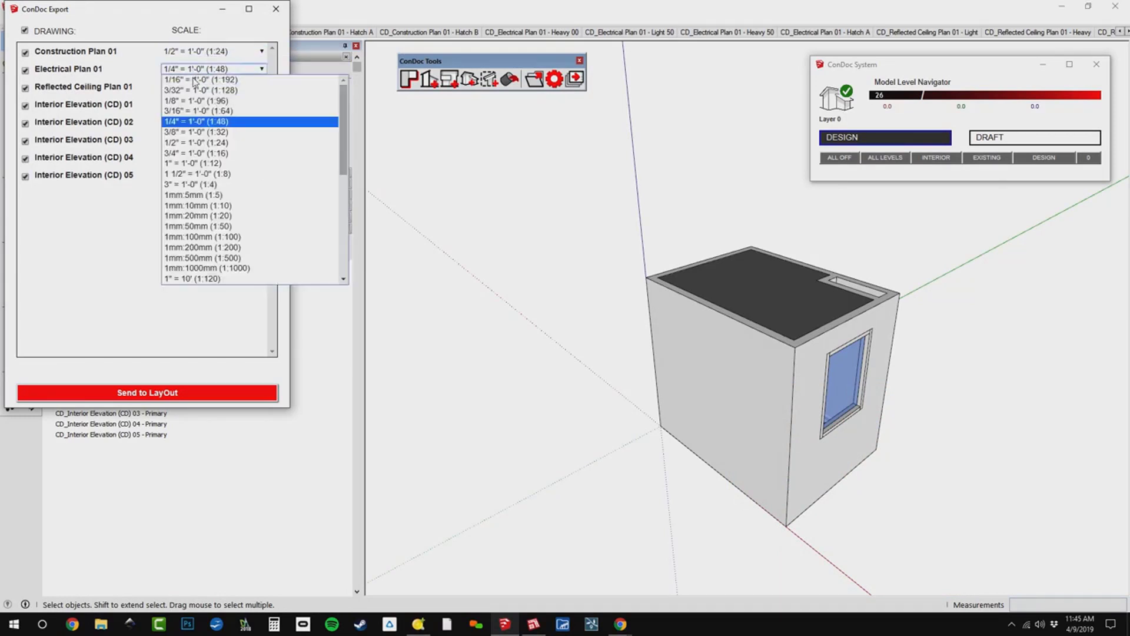
left_click(200, 142)
left_click(187, 88)
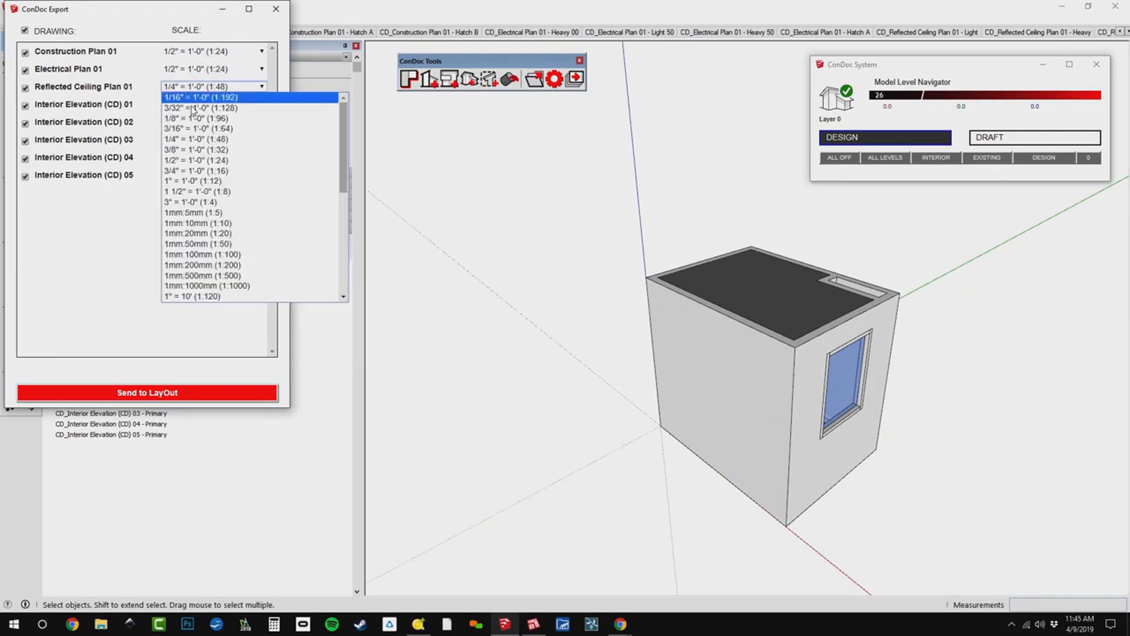
left_click(204, 148)
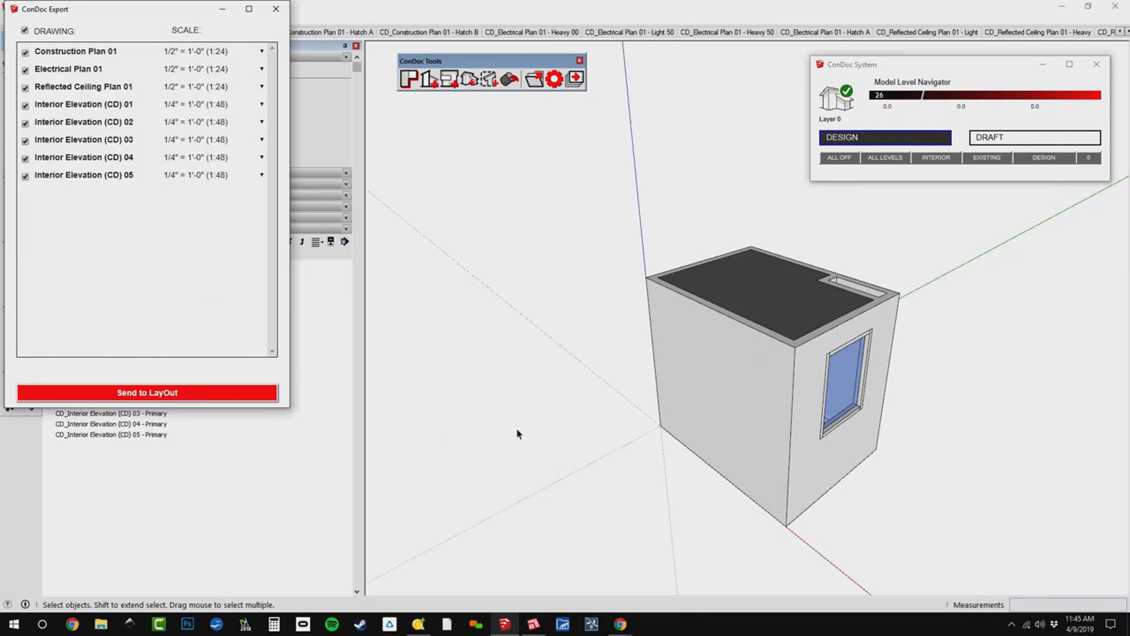
Send all the listed plan and interior elevation drawings from ConDoc Export to LayOut.
key("alt+Tab")
key("alt+Tab")
key("alt+Tab")
left_click(204, 400)
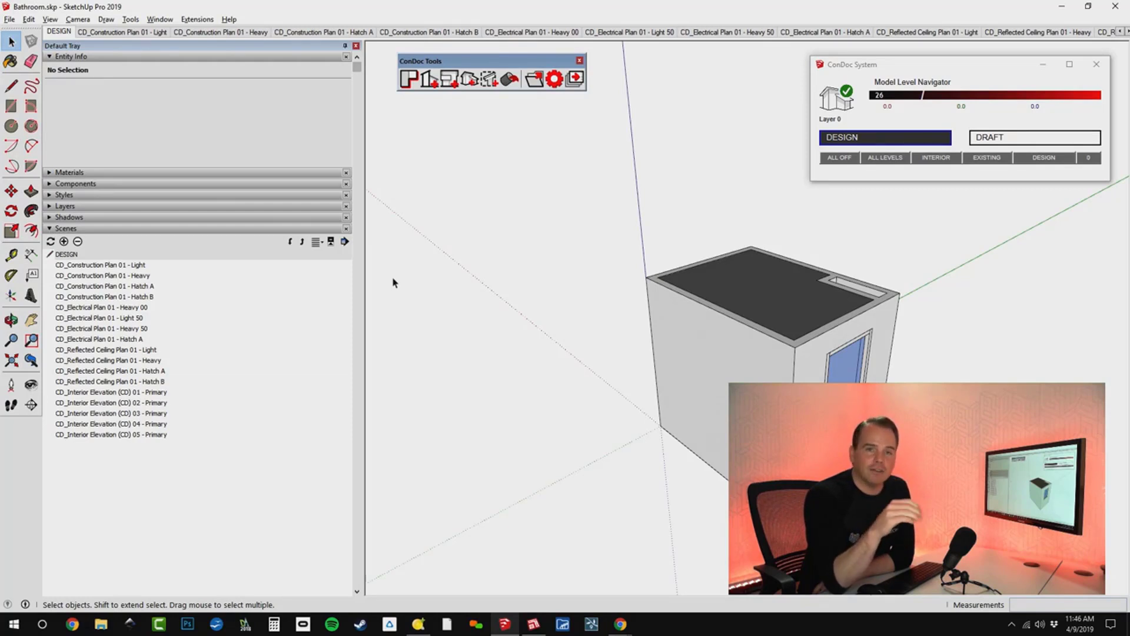
Switch to LayOut and create a new document from the BD_Construction Documents - 18 x 24 template.
key("alt+Tab")
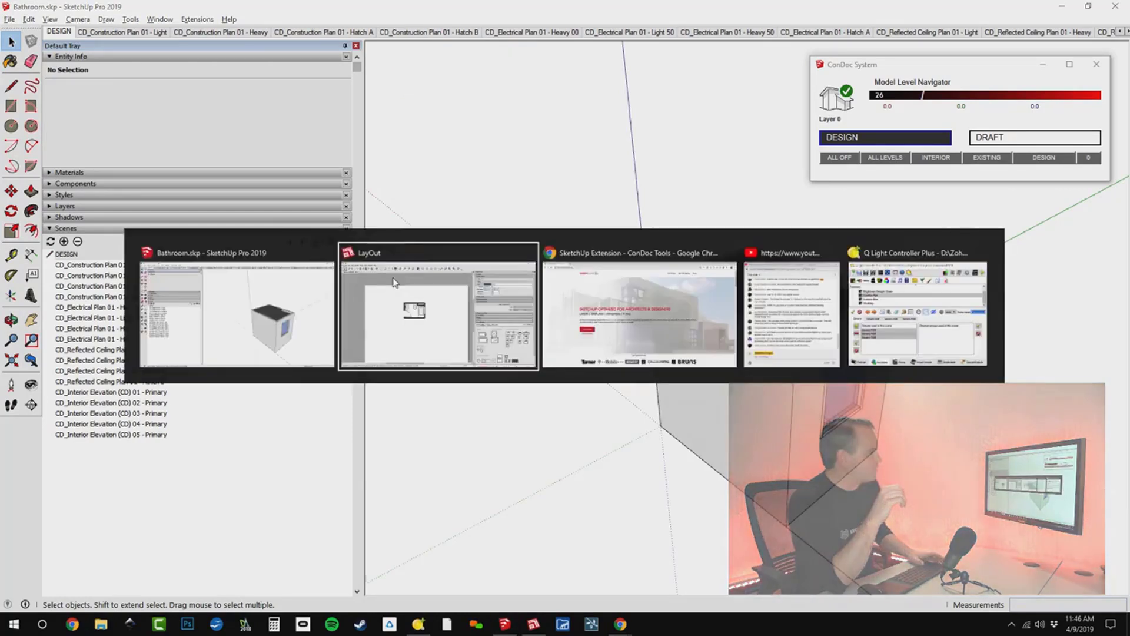
scroll(393, 281, "down", 2)
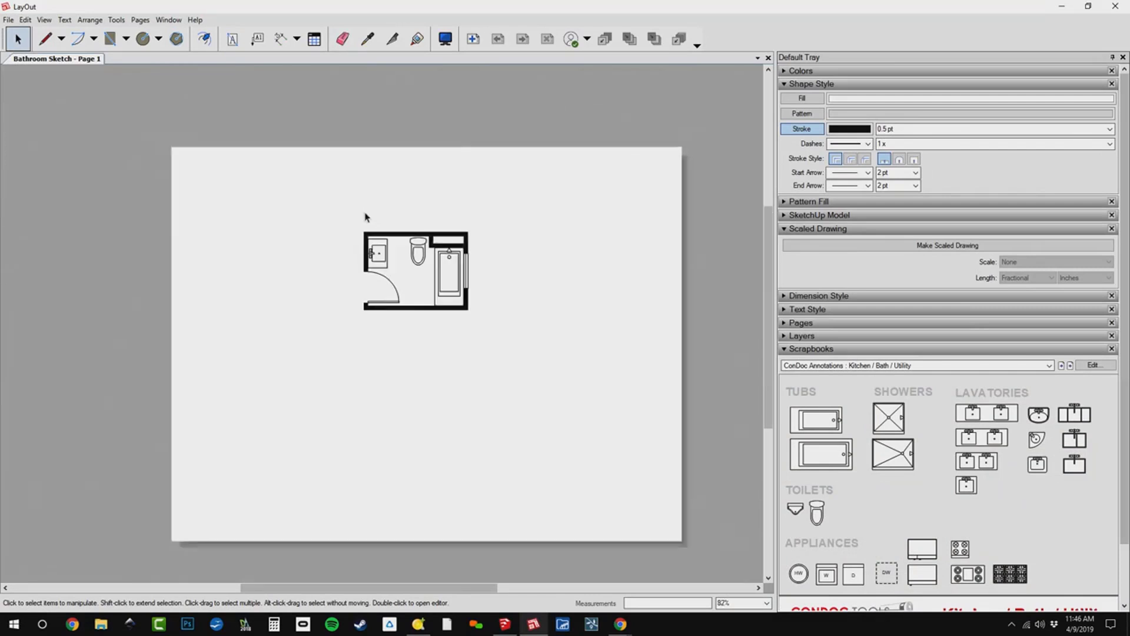
key("ctrl+n")
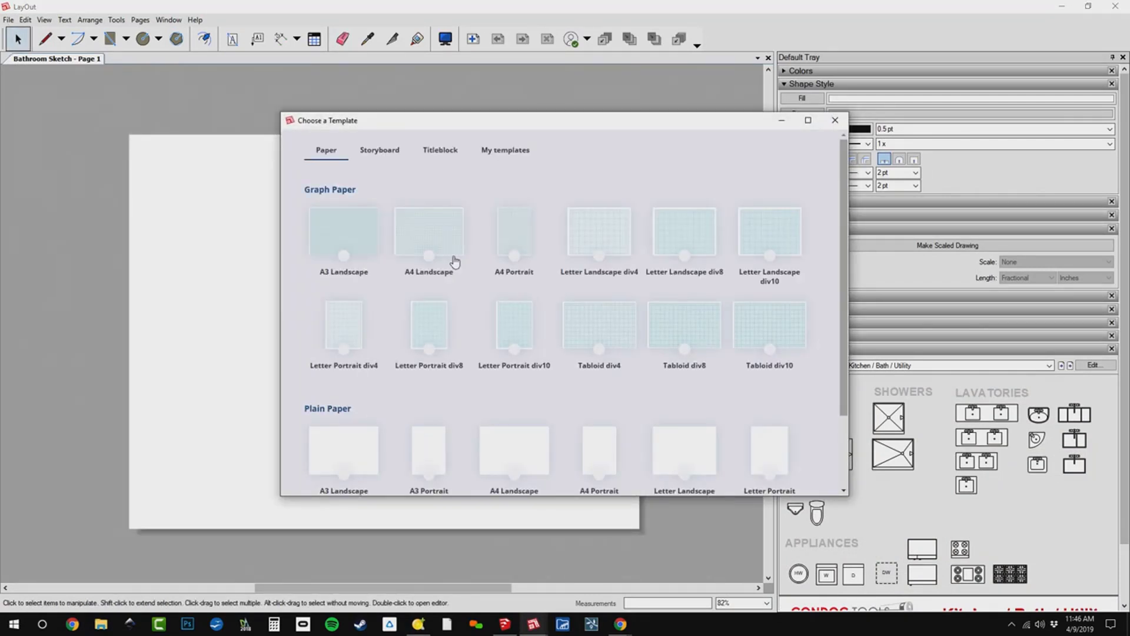
left_click(512, 151)
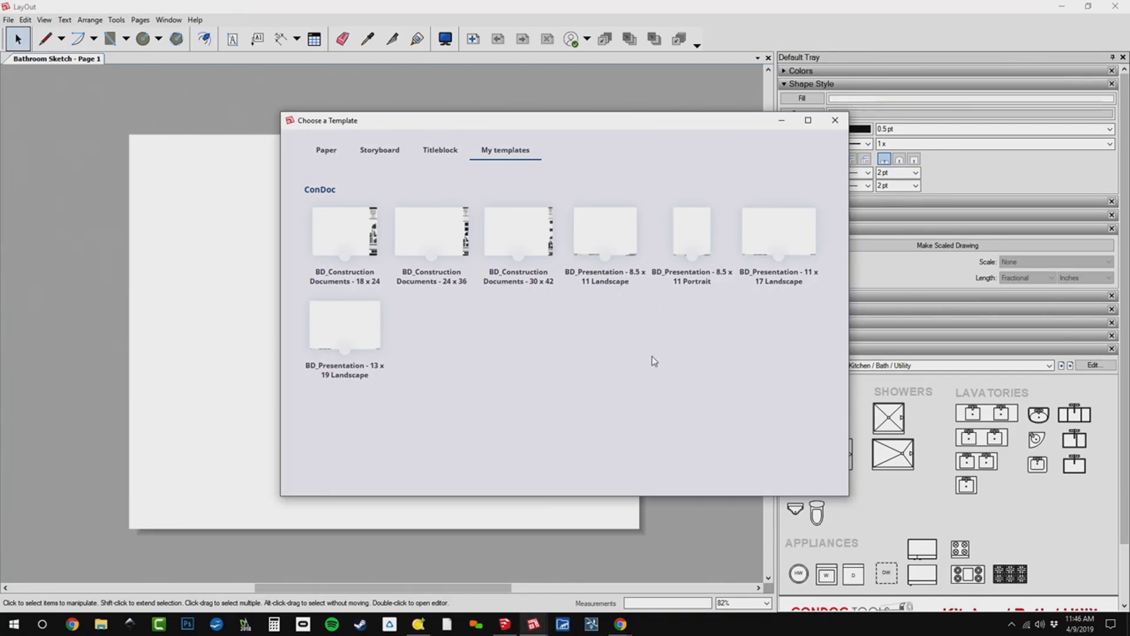
double_click(340, 240)
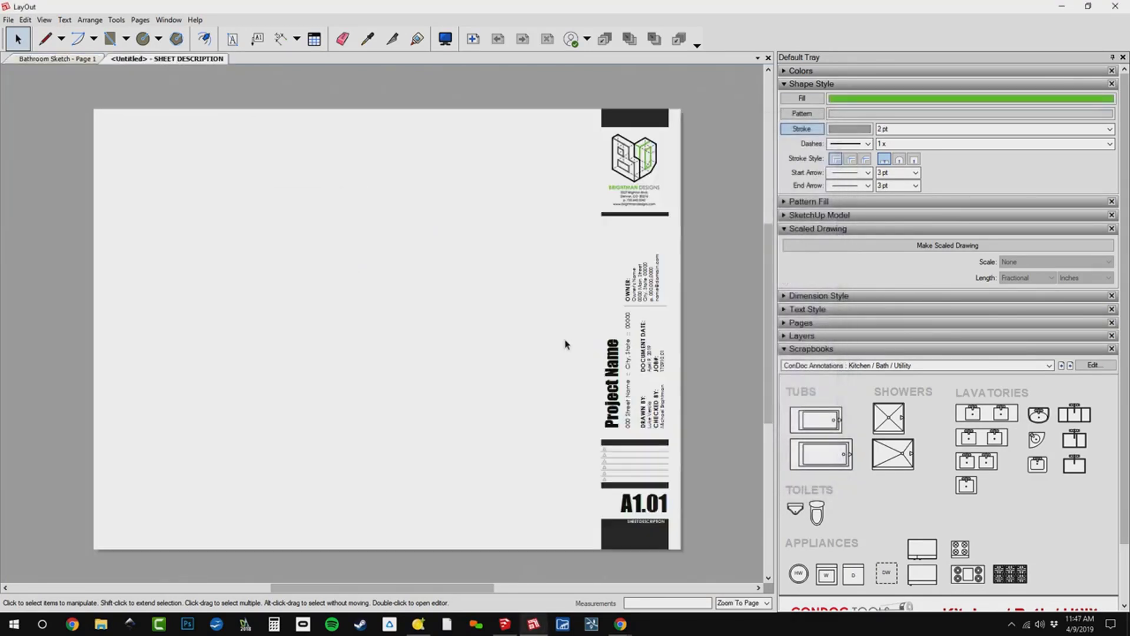
Open the ConDoc Drawings scrapbook and place Construction Plan 01 in the upper-left area of the sheet.
left_click(1045, 368)
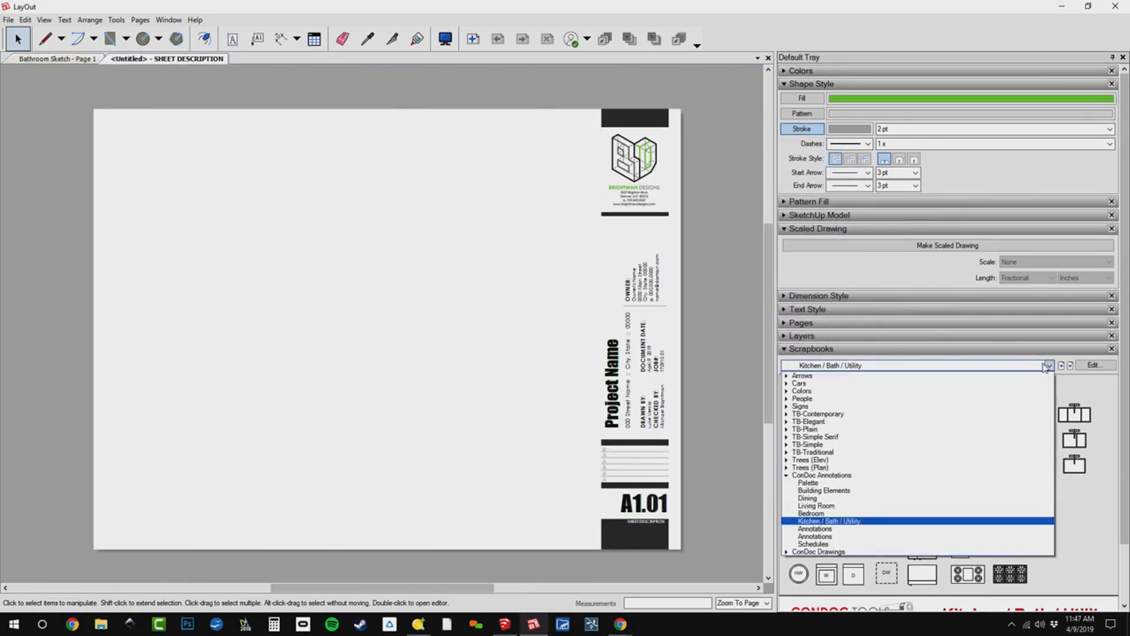
left_click(907, 552)
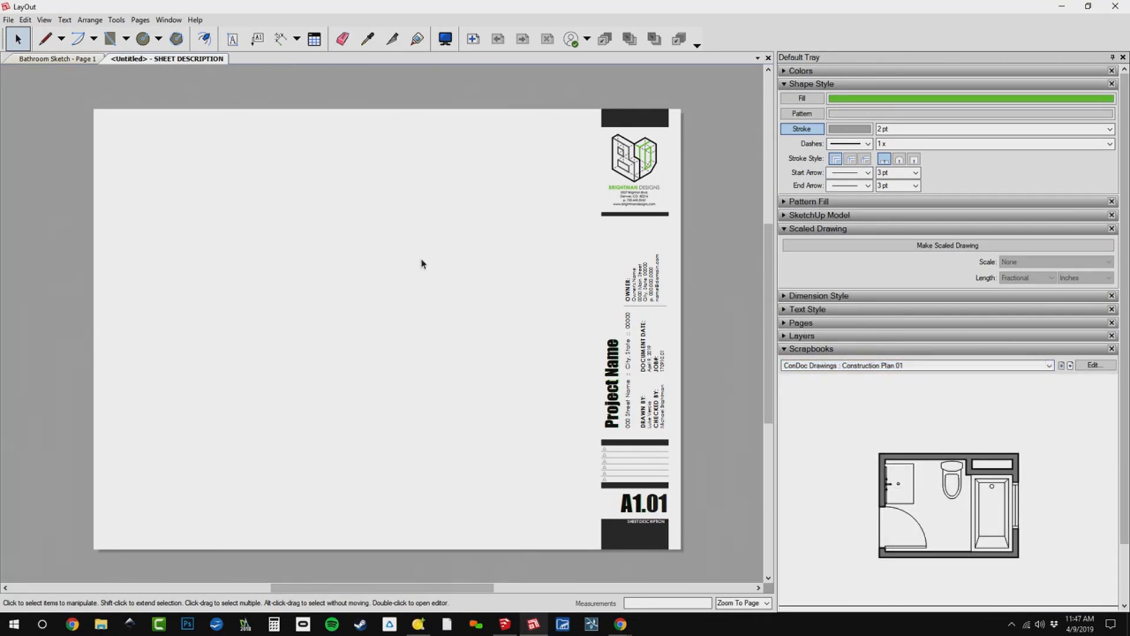
left_click_drag(241, 199, 242, 201)
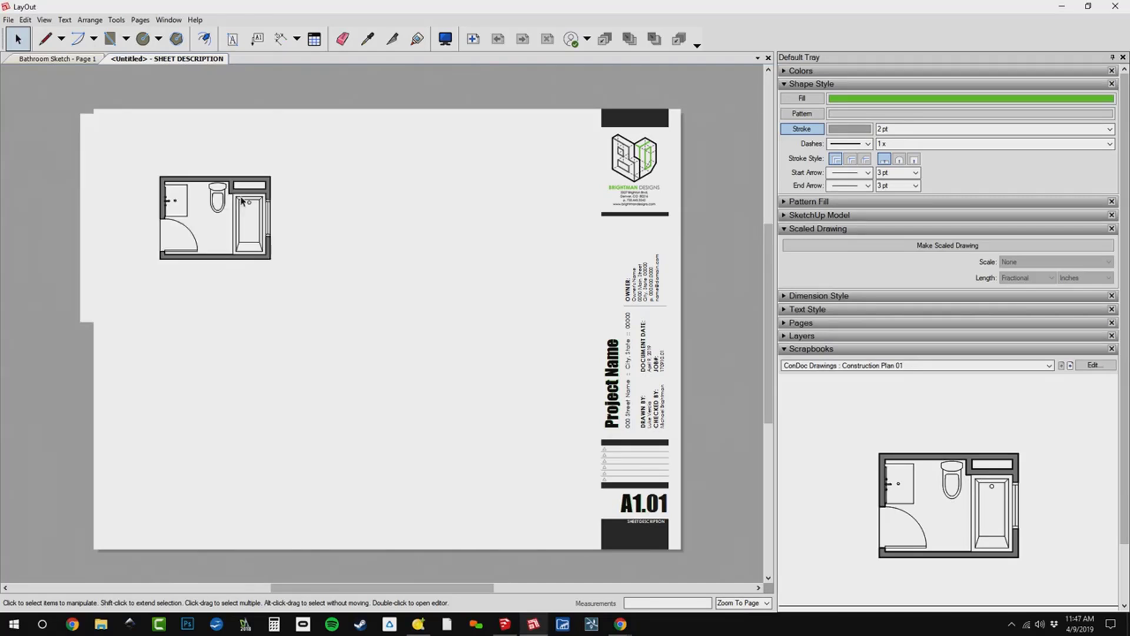
scroll(215, 198, "up", 2)
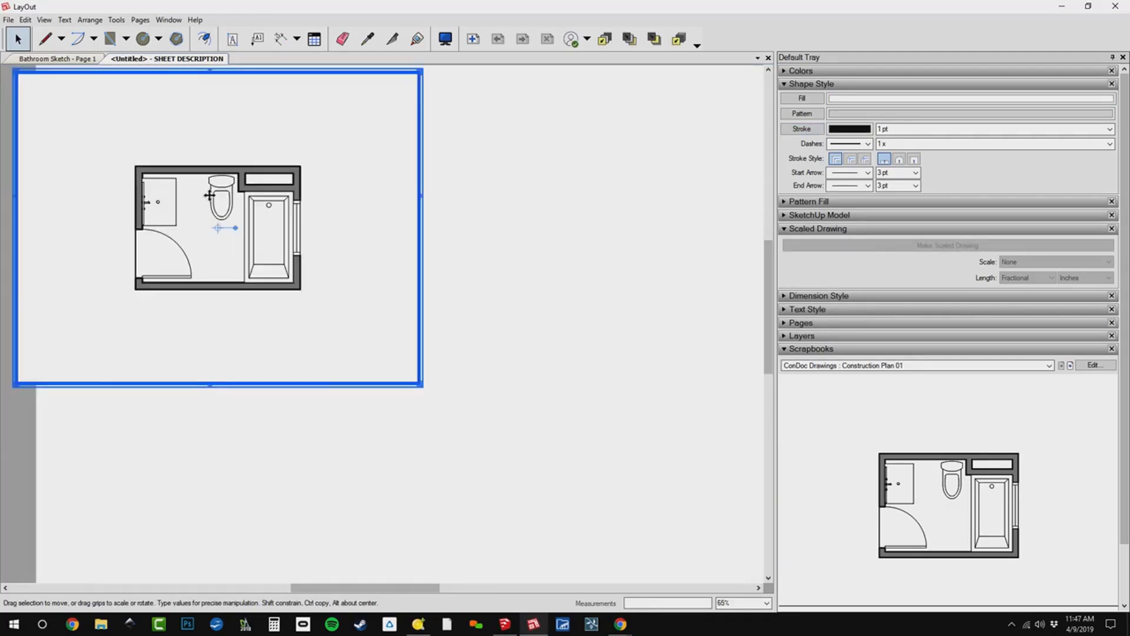
Crop the Construction Plan 01 viewport from two opposite corners so its frame fits closely around the plan.
left_click_drag(15, 80, 105, 142)
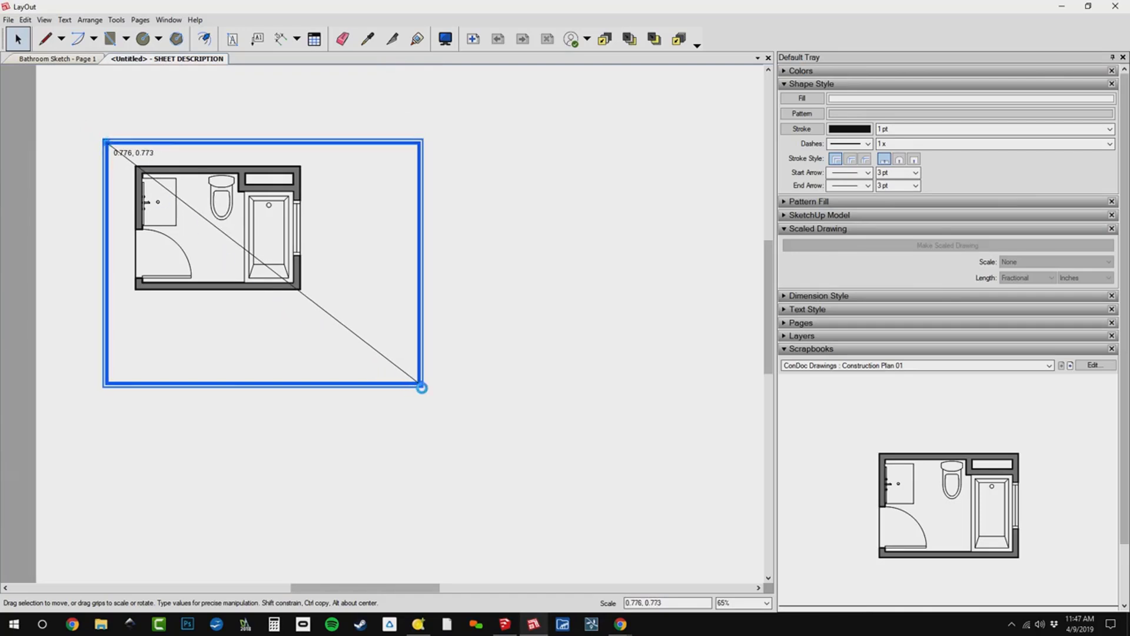
left_click_drag(422, 387, 328, 317)
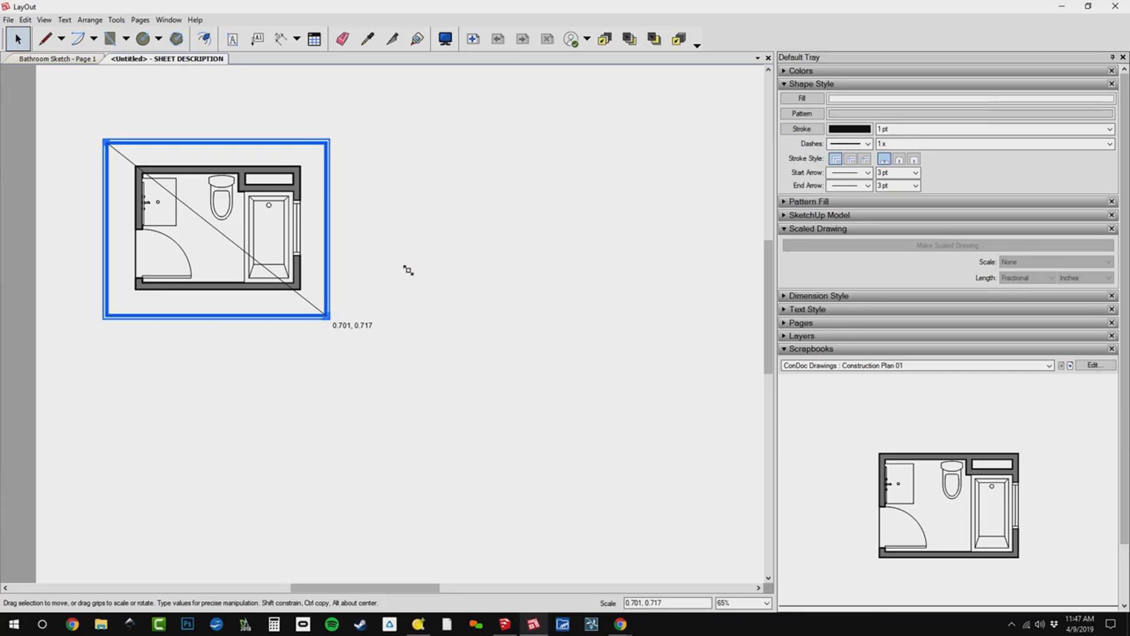
scroll(277, 226, "up", 5)
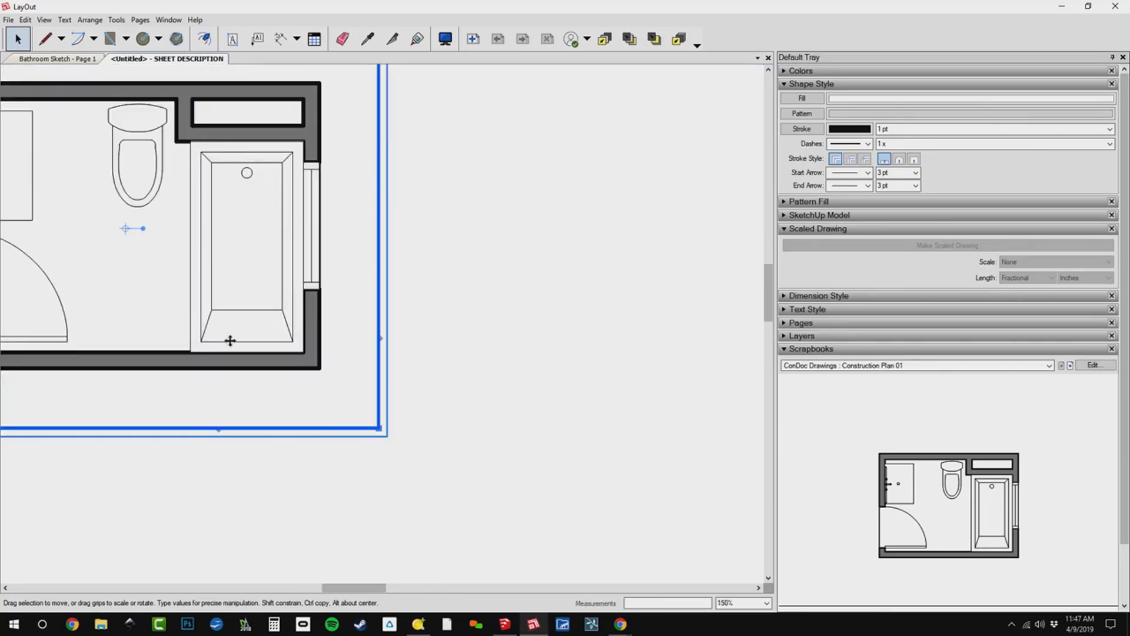
middle_click_drag(260, 254, 366, 308)
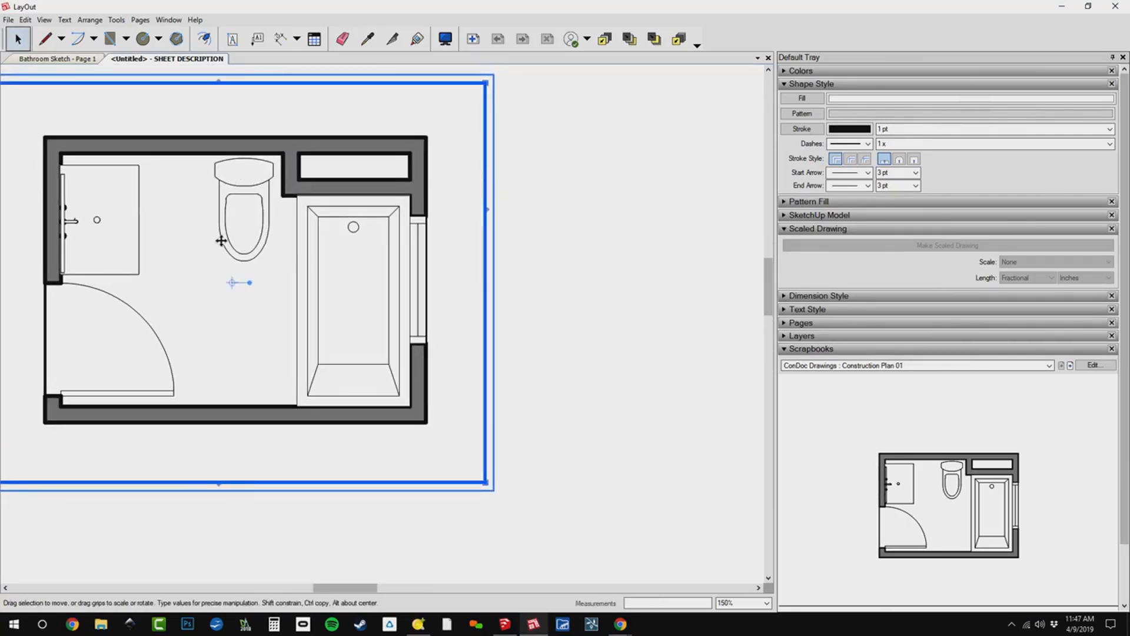
middle_click_drag(267, 231, 349, 253)
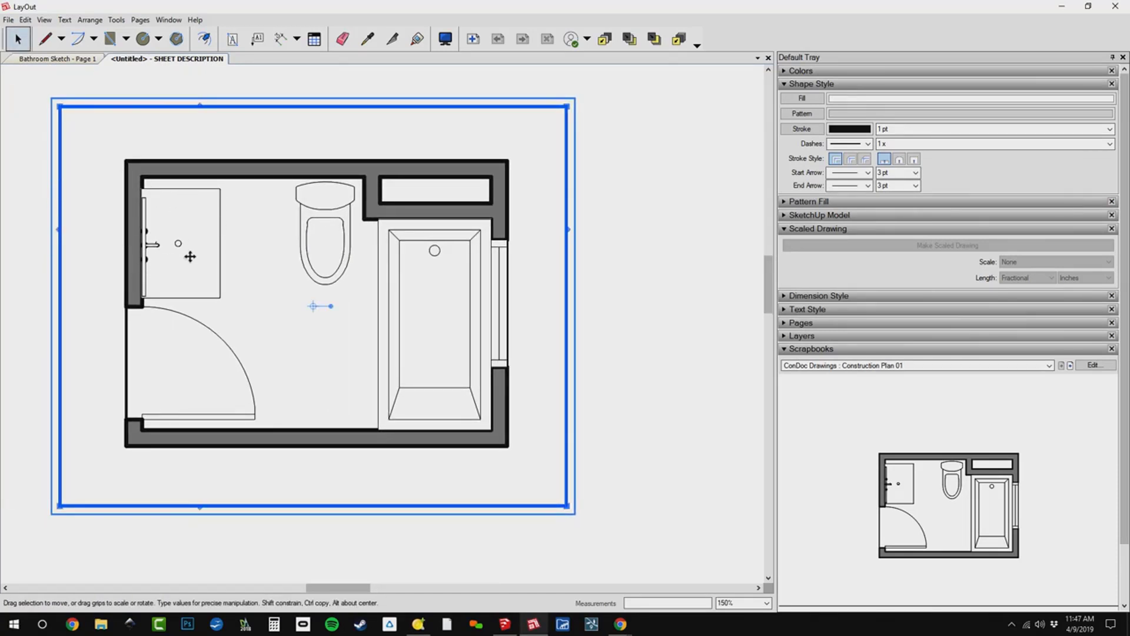
scroll(178, 229, "down", 5)
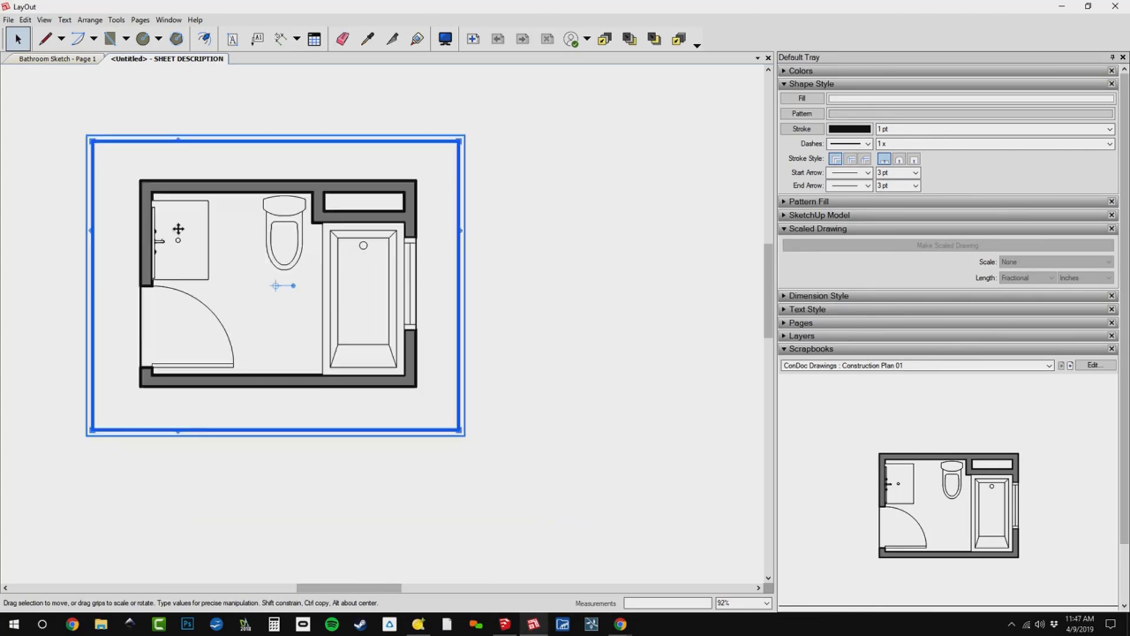
Place Electrical Plan 01 and Reflected Ceiling Plan 01 from the scrapbook in a row beside the construction plan.
left_click(1061, 366)
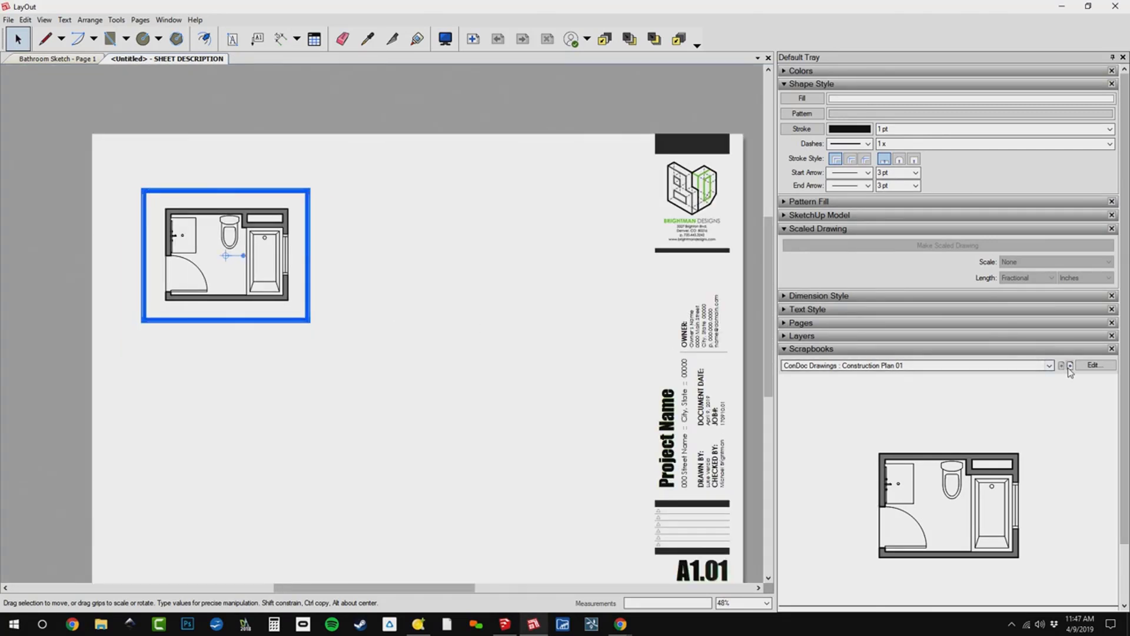
left_click_drag(437, 247, 436, 249)
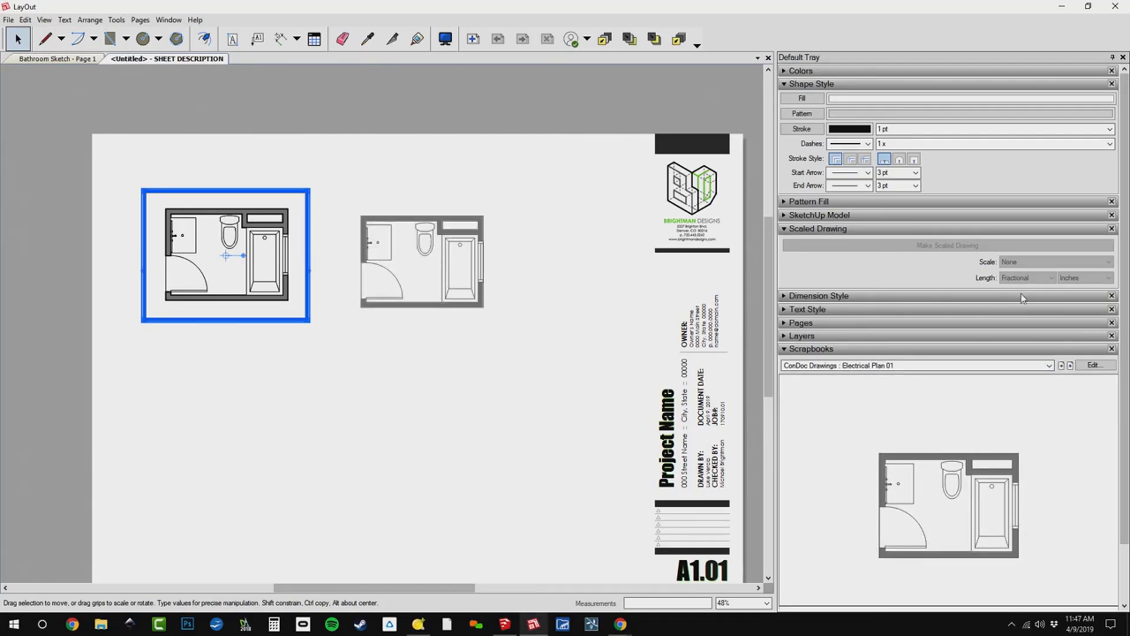
left_click(1070, 366)
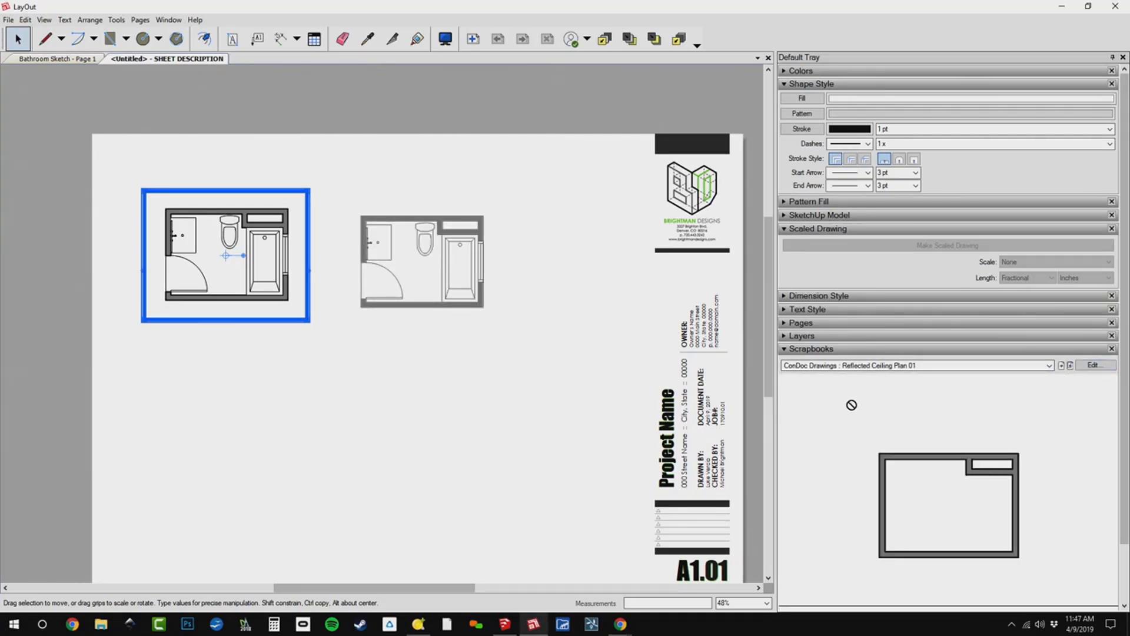
mouse_move(620, 276)
left_mouse_down()
mouse_move(598, 271)
mouse_move(606, 289)
left_mouse_up()
Crop the ceiling plan and electrical plan viewports closely around their drawings, and move the electrical plan slightly toward the construction plan.
left_click(546, 259)
left_click_drag(416, 146, 487, 205)
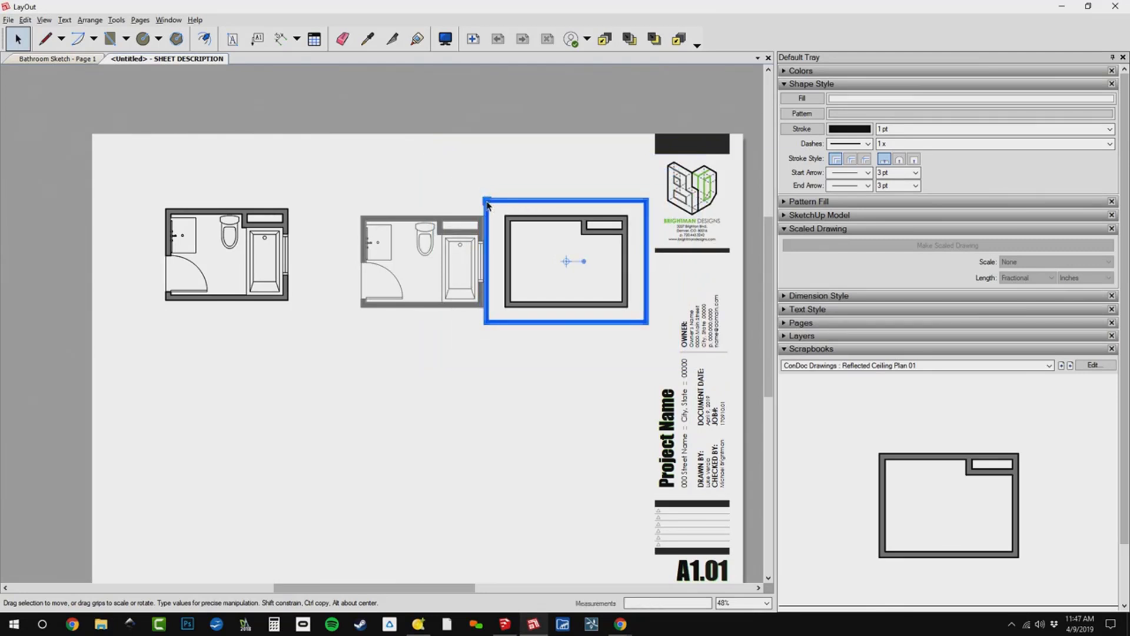
left_click(443, 240)
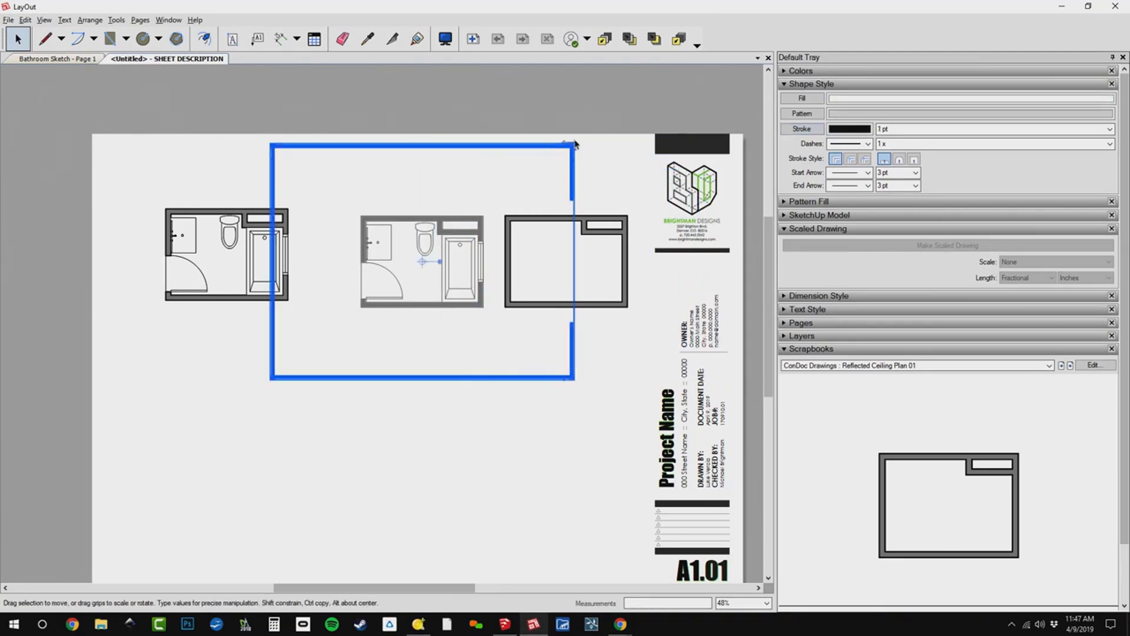
left_click_drag(572, 145, 515, 179)
left_click_drag(499, 190, 497, 199)
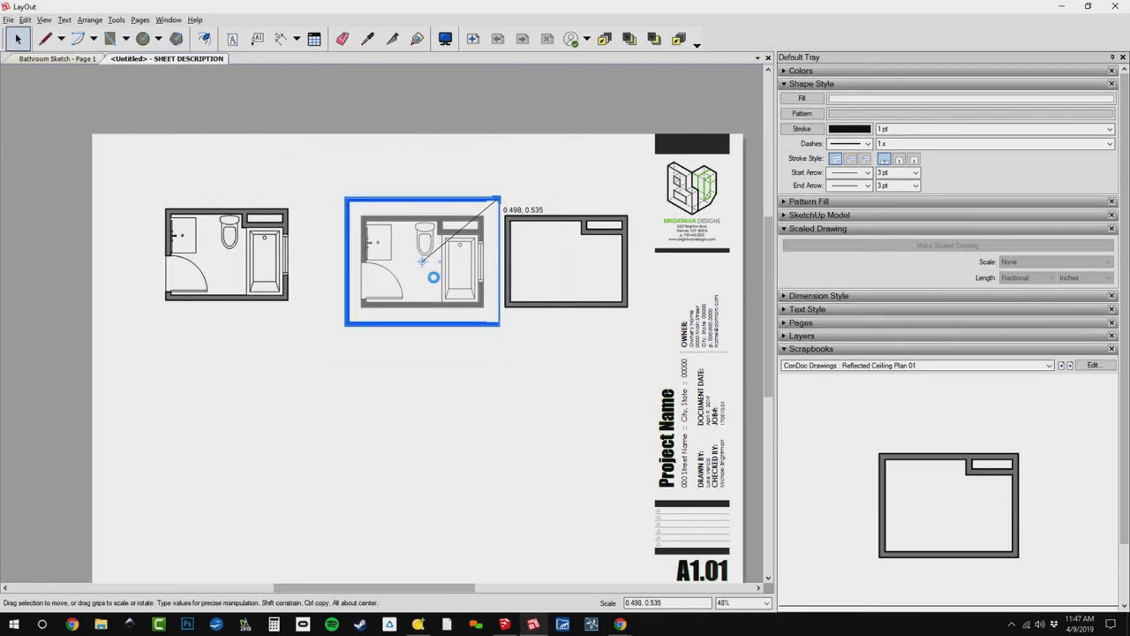
left_click_drag(433, 285, 415, 284)
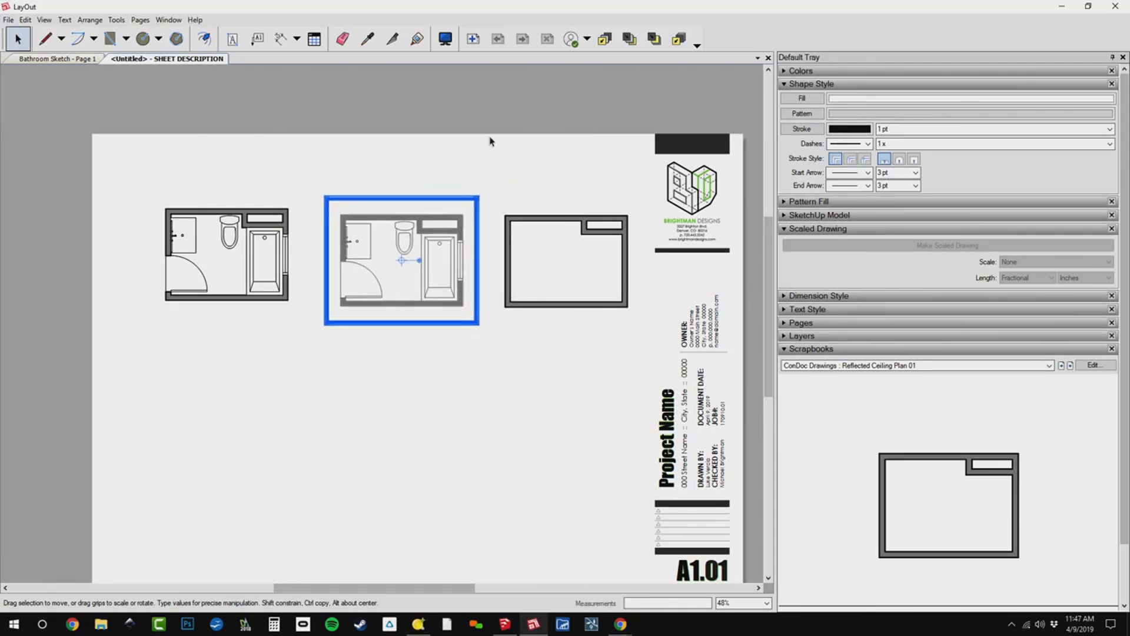
left_click(489, 138)
Place Interior Elevation (CD) 01 and 02 from the scrapbook side by side below the construction plan.
left_click(1070, 365)
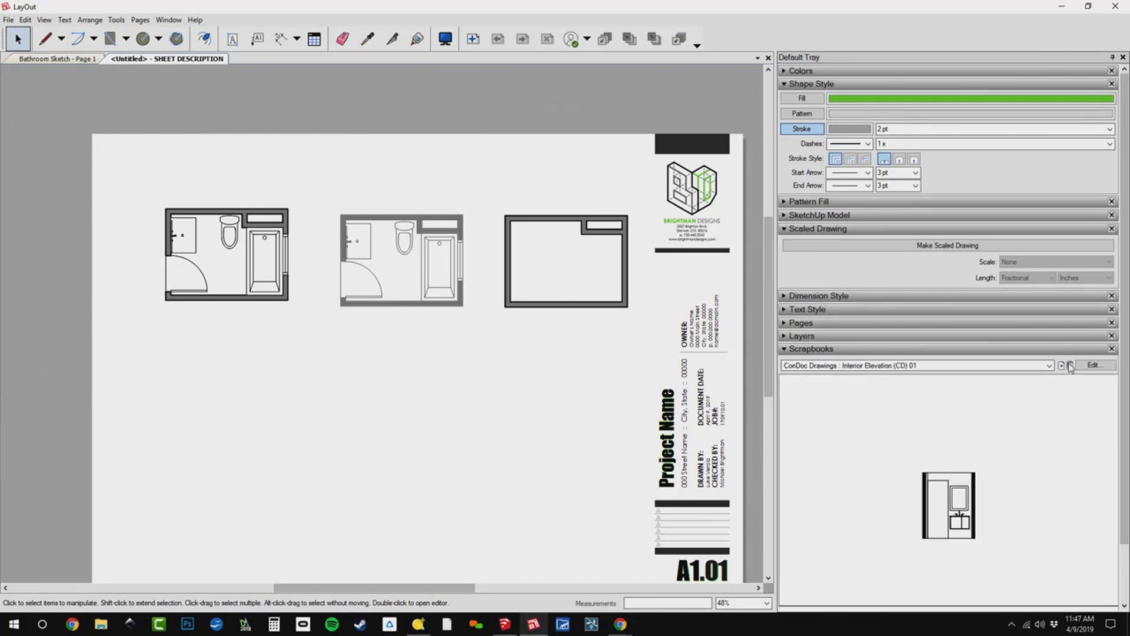
middle_click_drag(333, 184, 317, 142)
left_click_drag(939, 501, 217, 393)
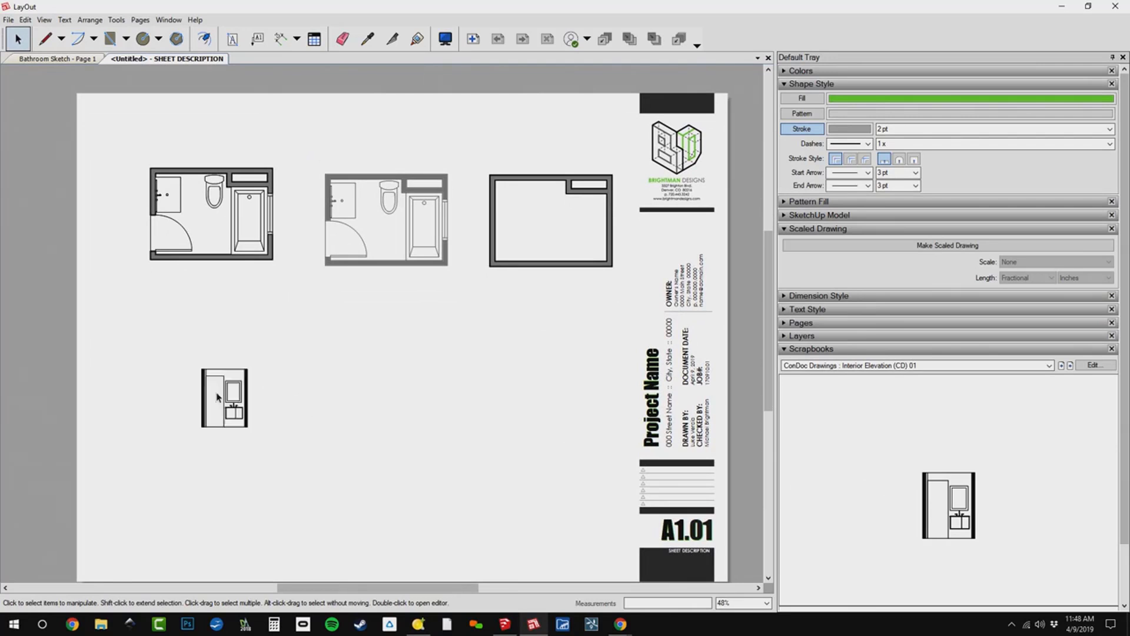
left_click(1071, 365)
left_click_drag(676, 488, 286, 405)
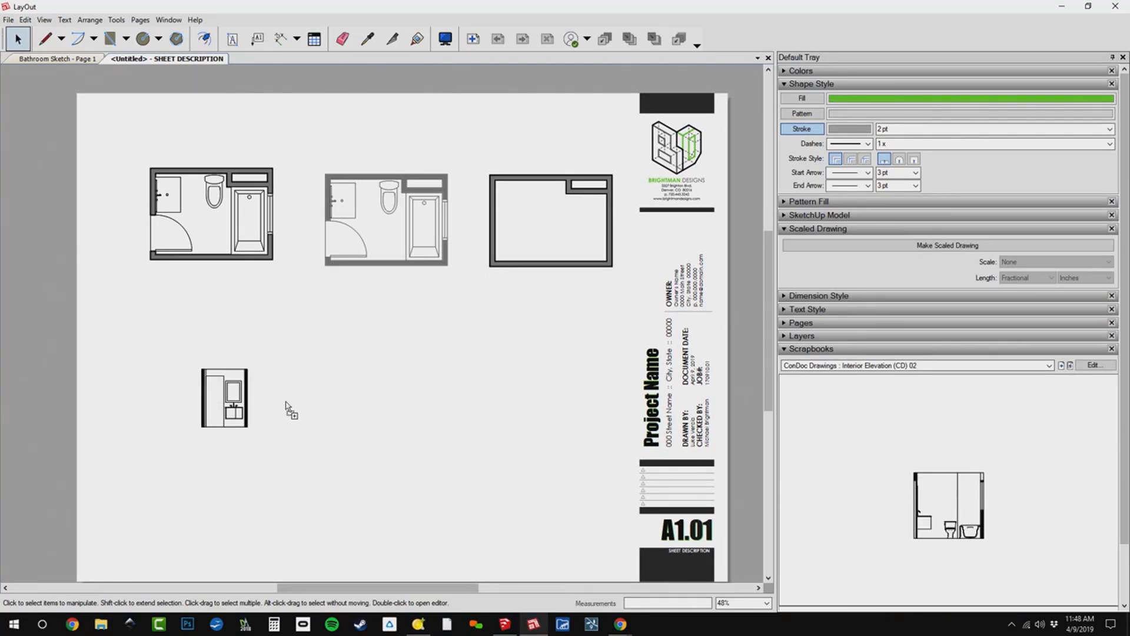
Place Interior Elevation (CD) 03, 04 and 05 from the scrapbook beside the first two elevations.
left_click(1071, 366)
left_click_drag(949, 505, 302, 419)
left_click(1071, 366)
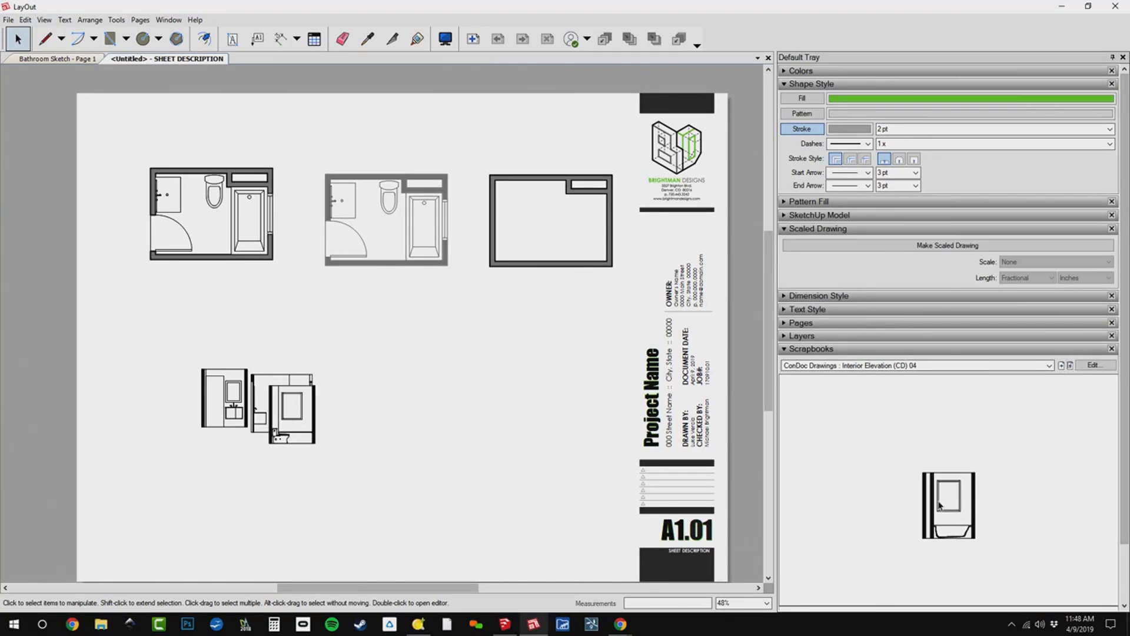
left_click_drag(940, 505, 312, 416)
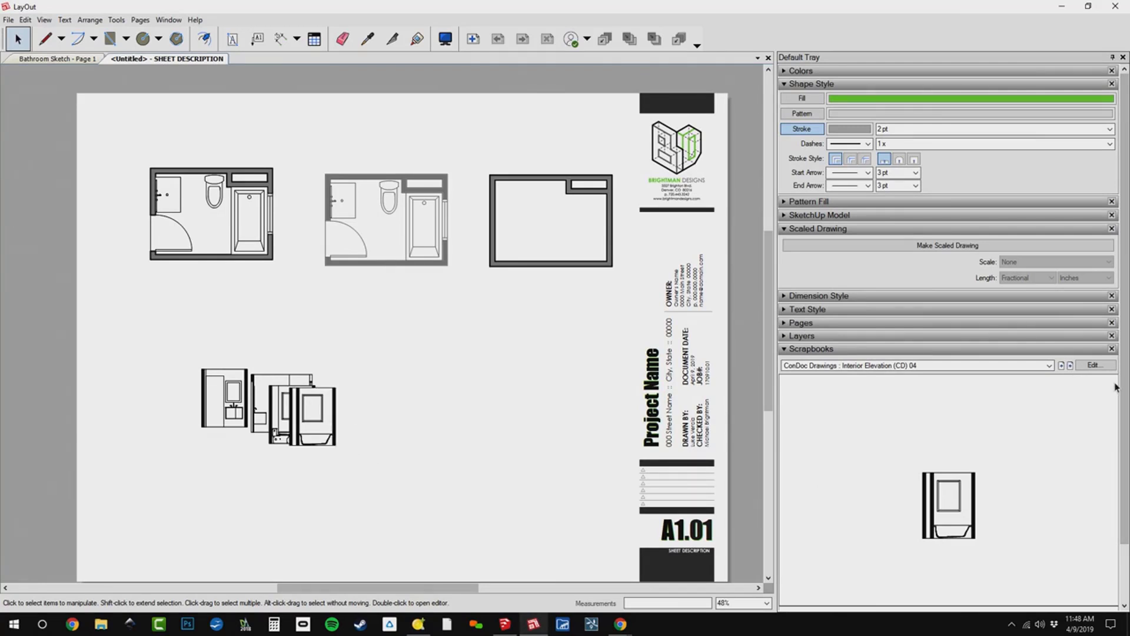
left_click(1071, 366)
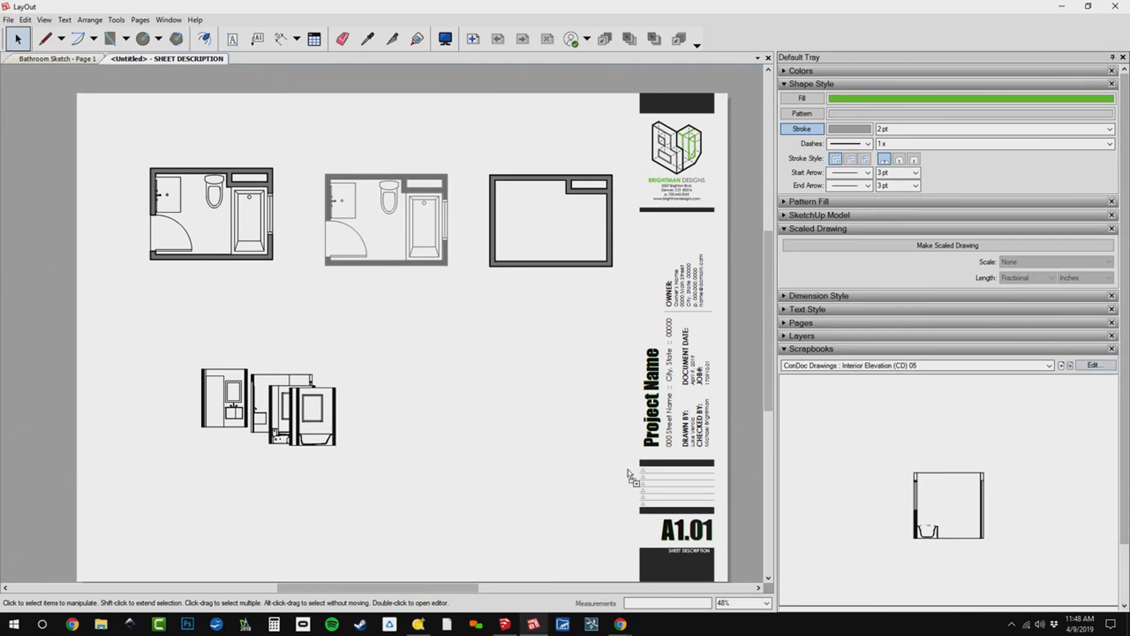
left_click_drag(629, 476, 346, 421)
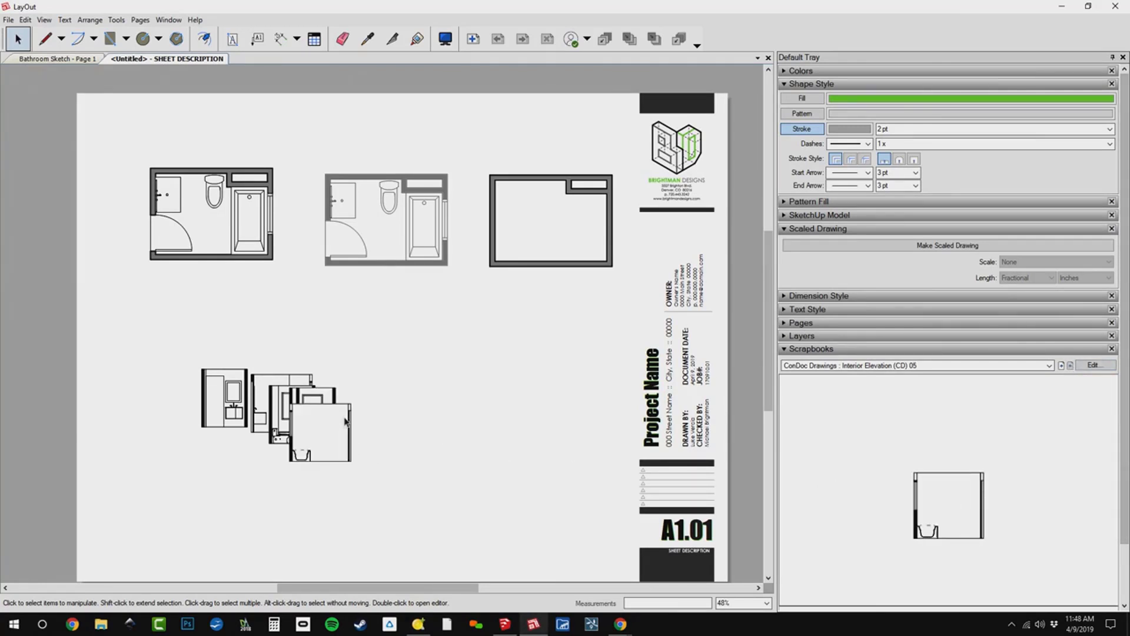
Select all five interior elevation viewports and align them vertically.
scroll(346, 421, "down", 3)
left_click_drag(455, 478, 241, 390)
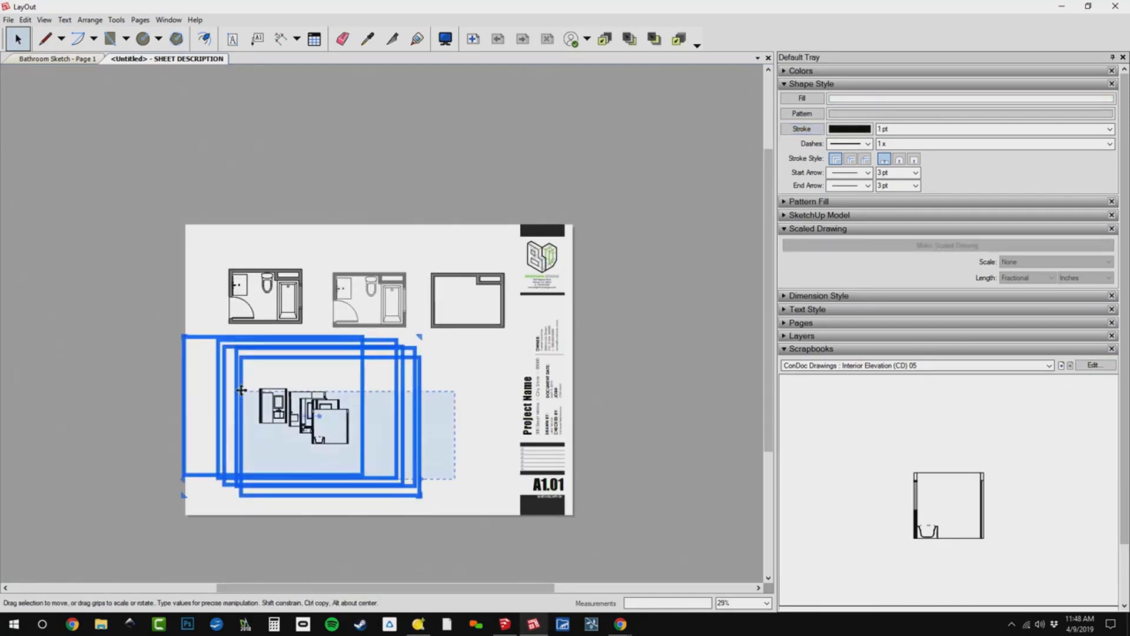
scroll(294, 400, "up", 4)
right_click(366, 313)
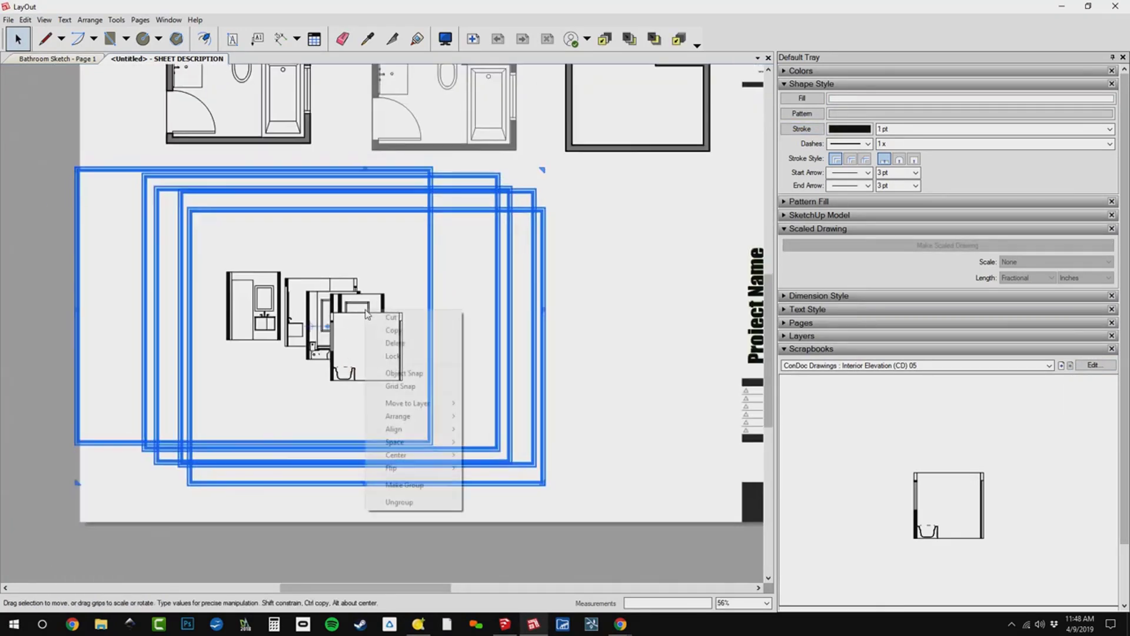
mouse_move(412, 429)
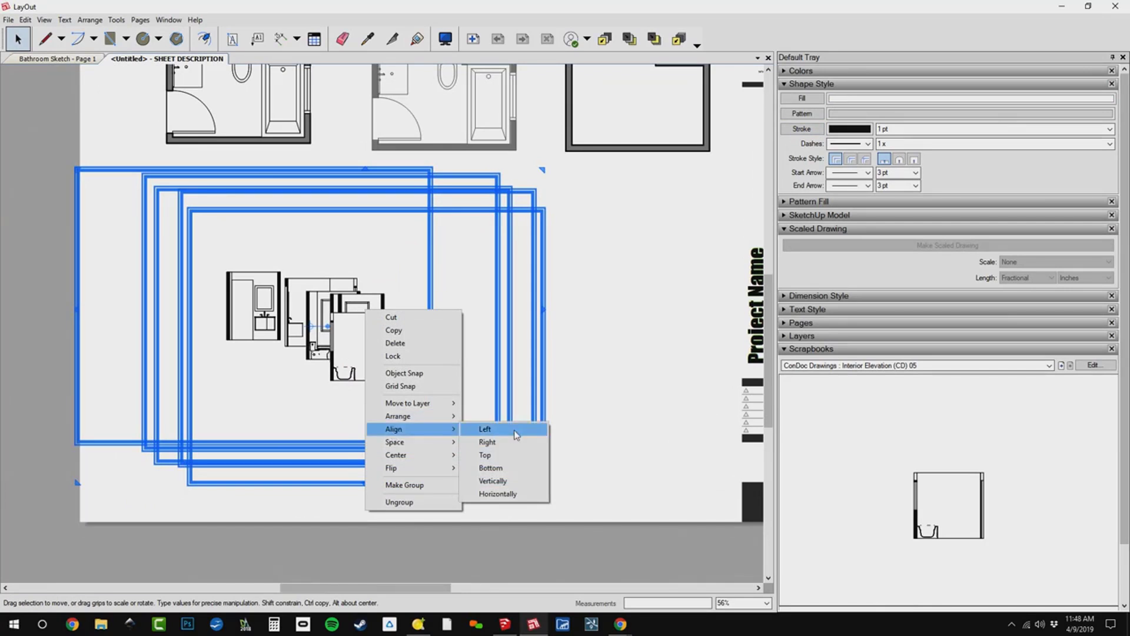
left_click(493, 481)
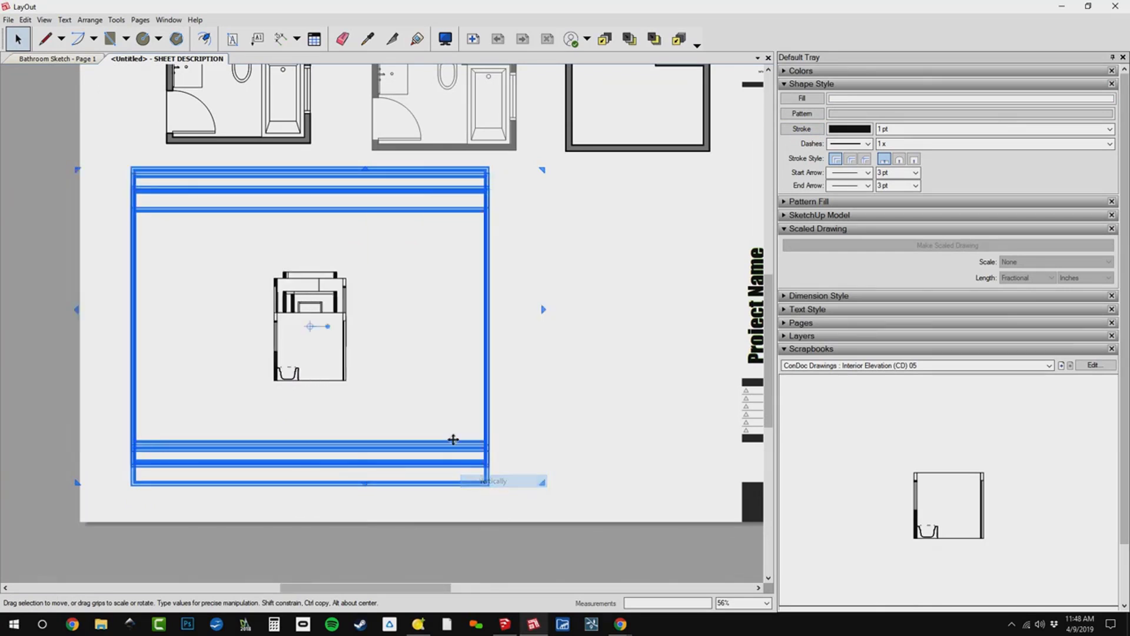
Align the five interior elevation viewports horizontally and crop them together closely around the drawings.
right_click(301, 304)
mouse_move(388, 425)
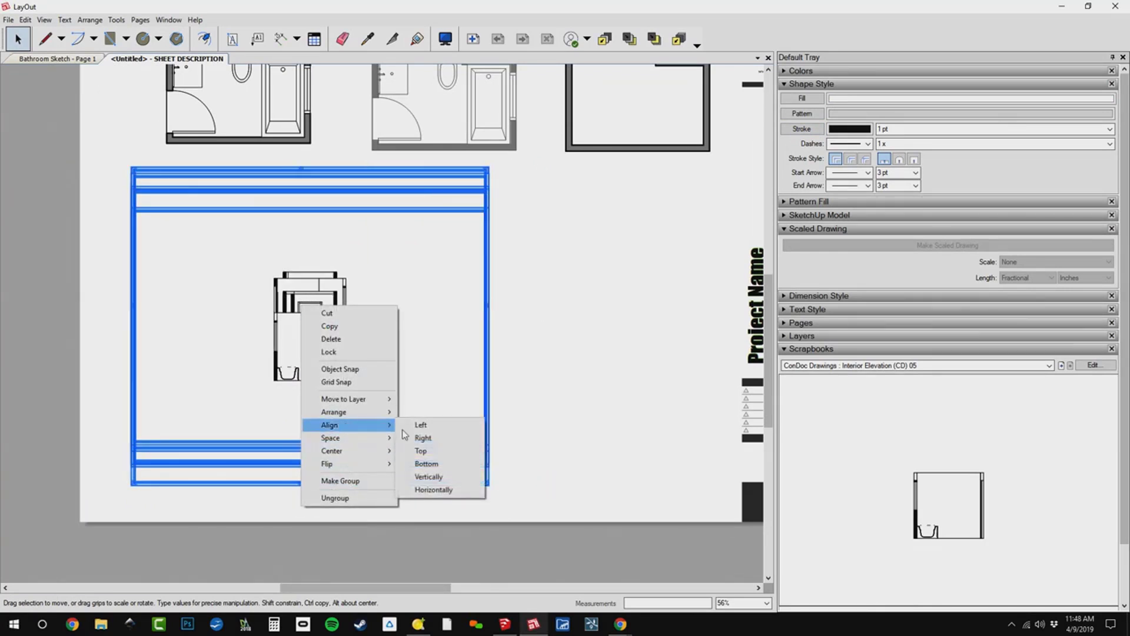
left_click(442, 489)
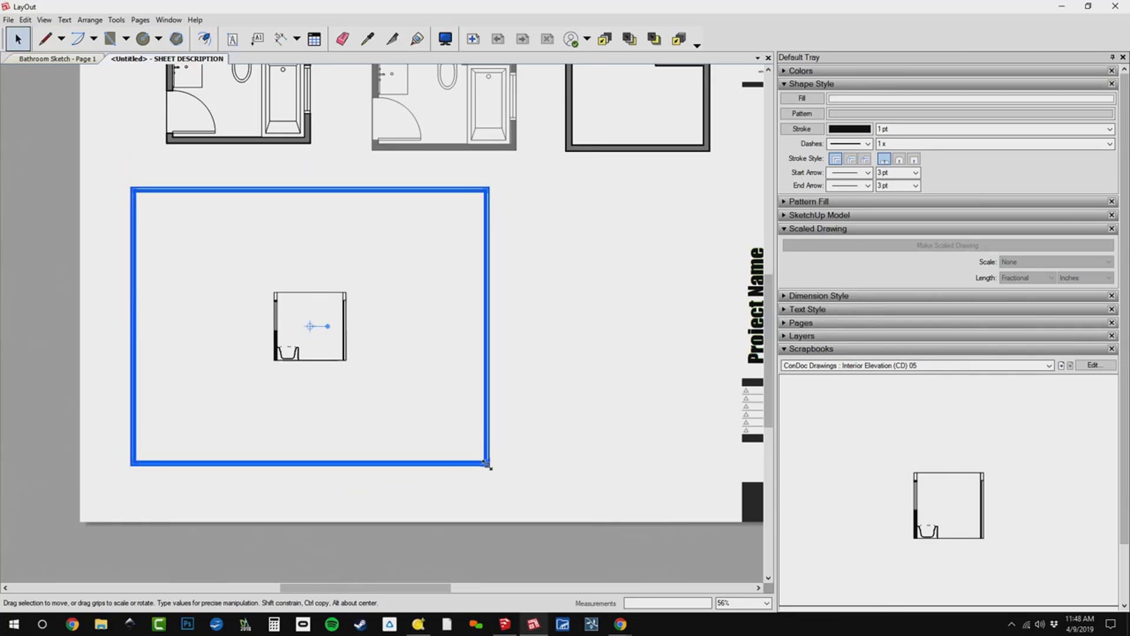
left_click_drag(582, 321, 383, 470)
left_click_drag(487, 464, 365, 383, "alt")
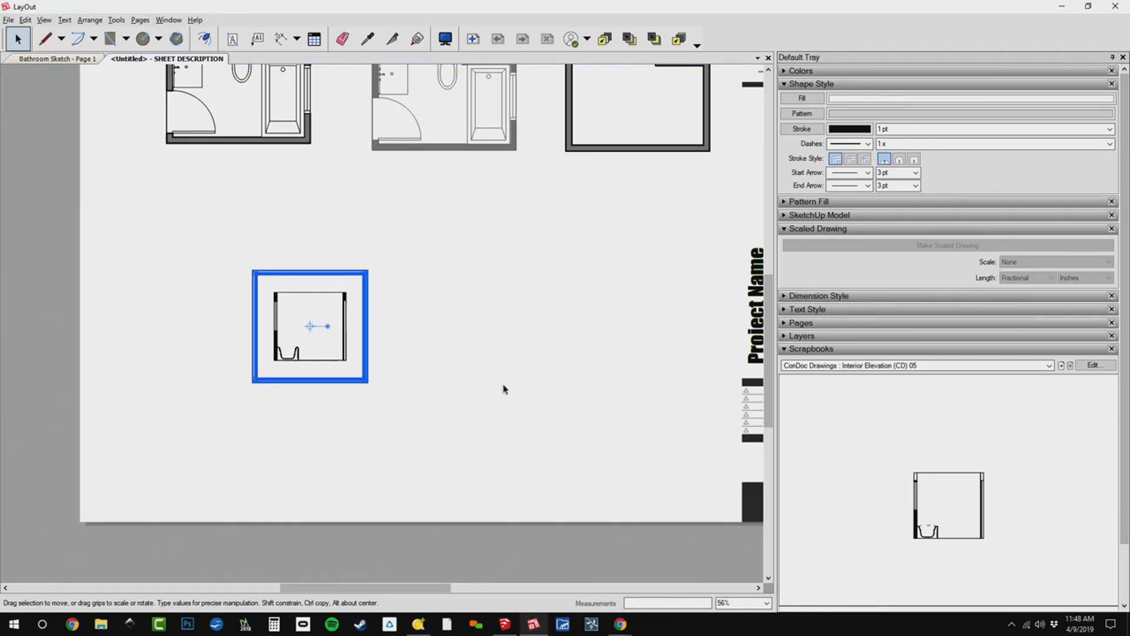
Move the frontmost elevation beside the title block and the others near the sheet's opposite edge, and space all five evenly horizontally.
left_click_drag(310, 327, 664, 357)
left_click(241, 406)
left_click_drag(652, 460, 99, 228)
right_click(179, 316)
mouse_move(247, 449)
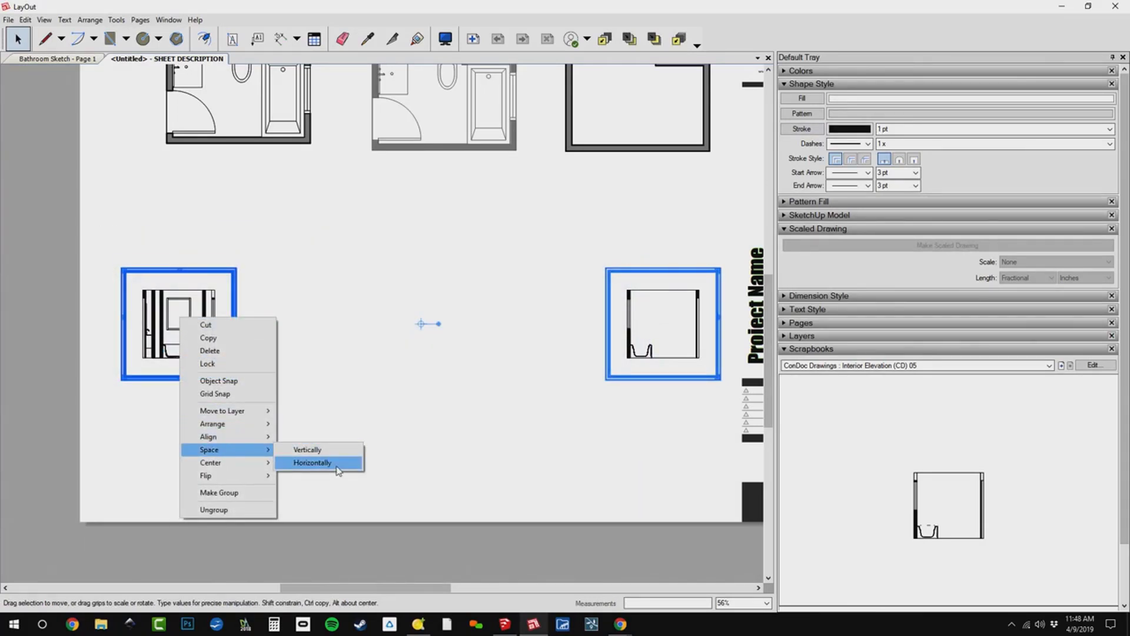
left_click(318, 463)
left_click(566, 495)
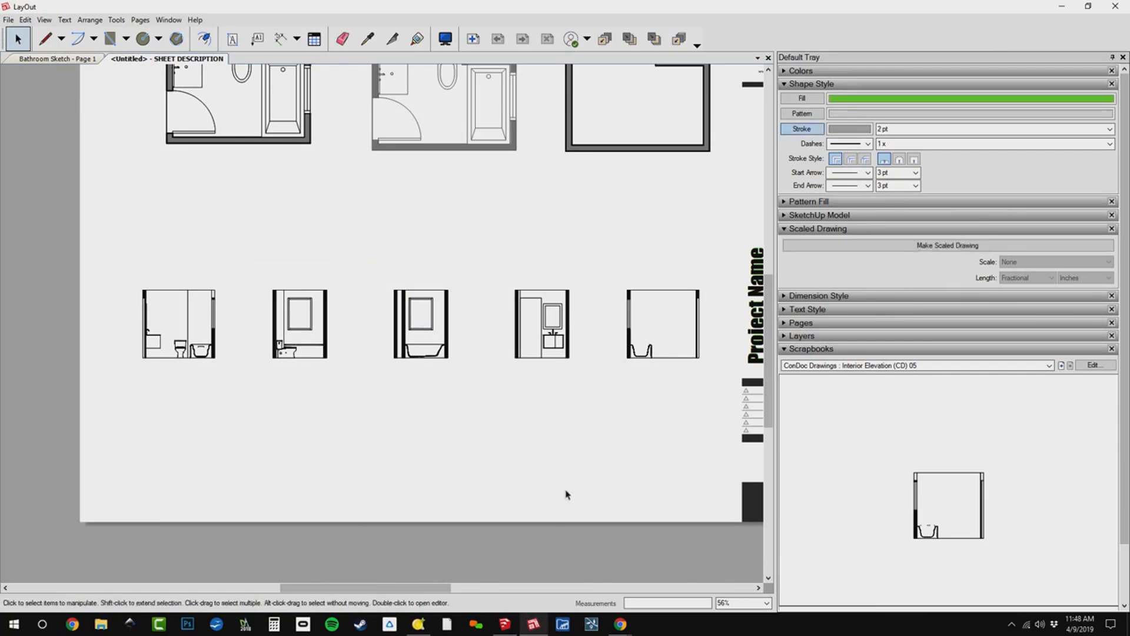
Load the ConDoc Annotations : Palette page in the scrapbook.
middle_click_drag(521, 465, 450, 474)
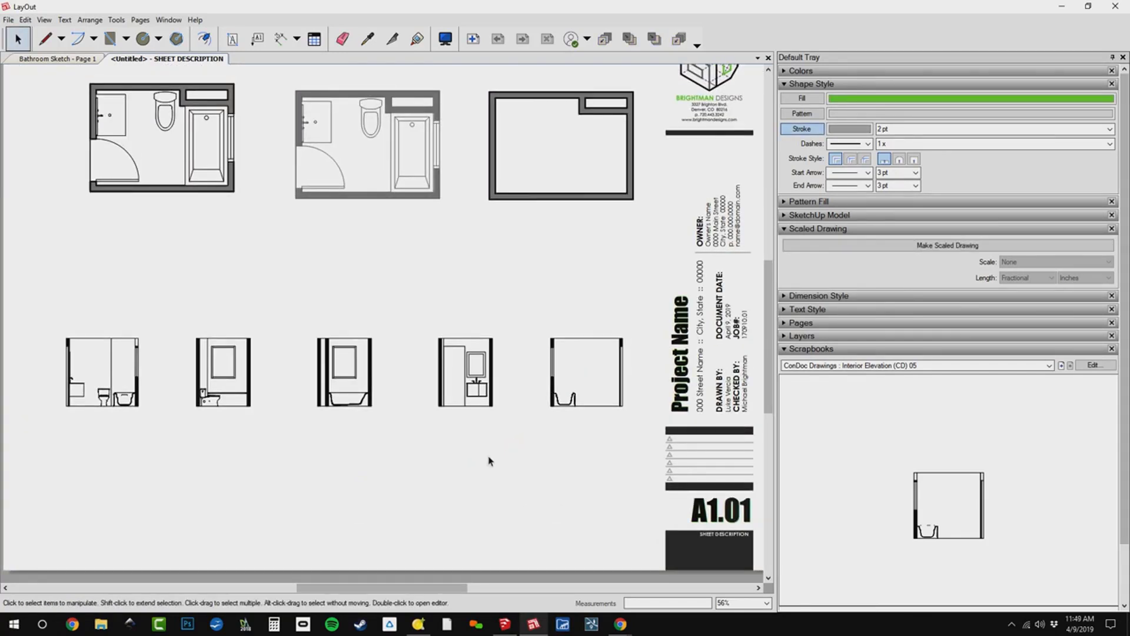
scroll(490, 461, "down", 1)
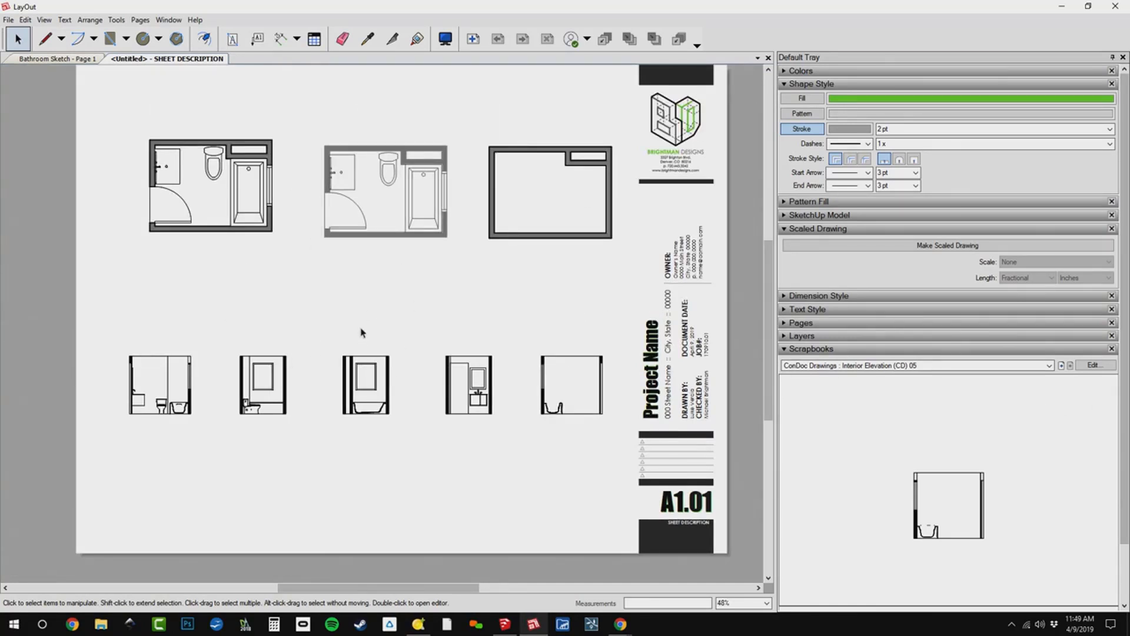
left_click(1049, 365)
left_click(962, 475)
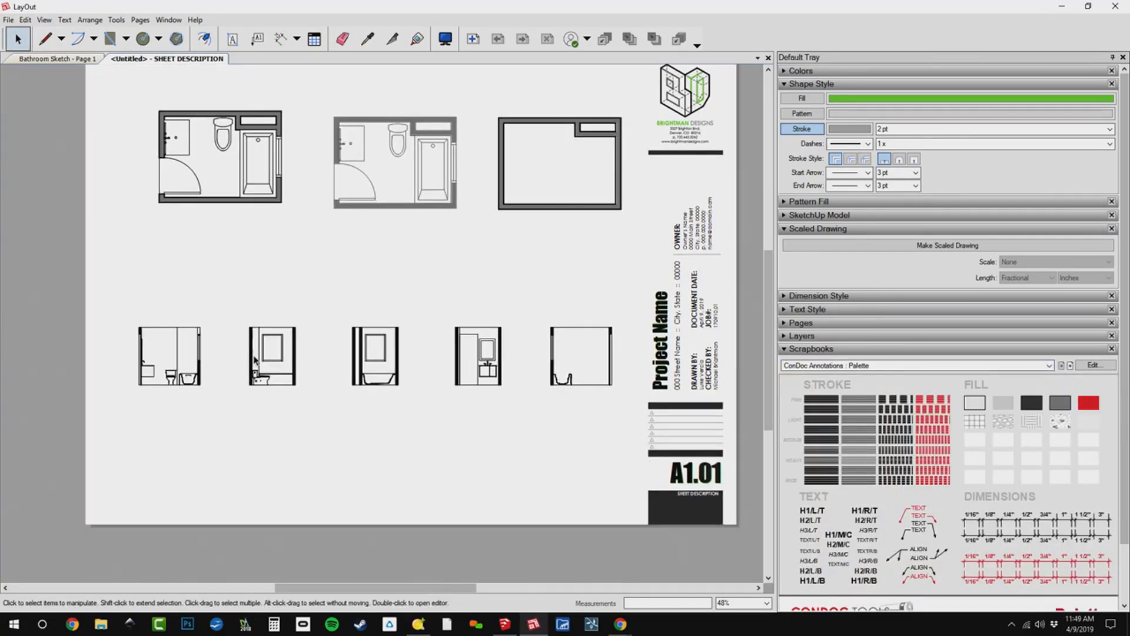
Start a trial line below the first elevation, sample several palette strokes, settle on the solid black 3 pt stroke, and cancel the line.
scroll(179, 389, "up", 3)
scroll(177, 377, "up", 4)
key("l")
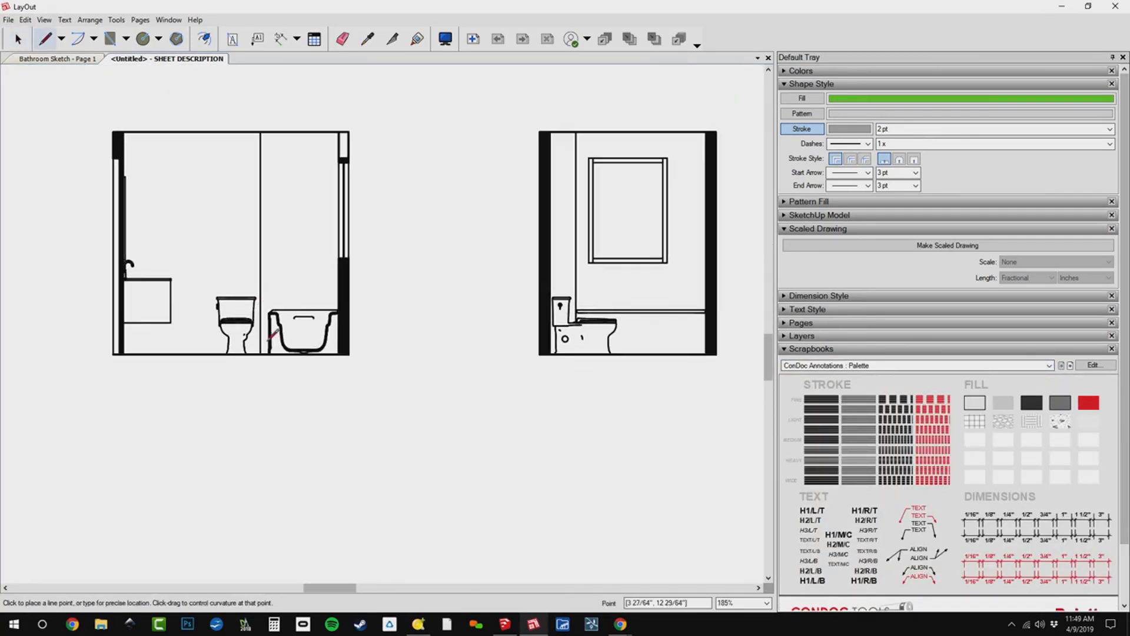
left_click(129, 419)
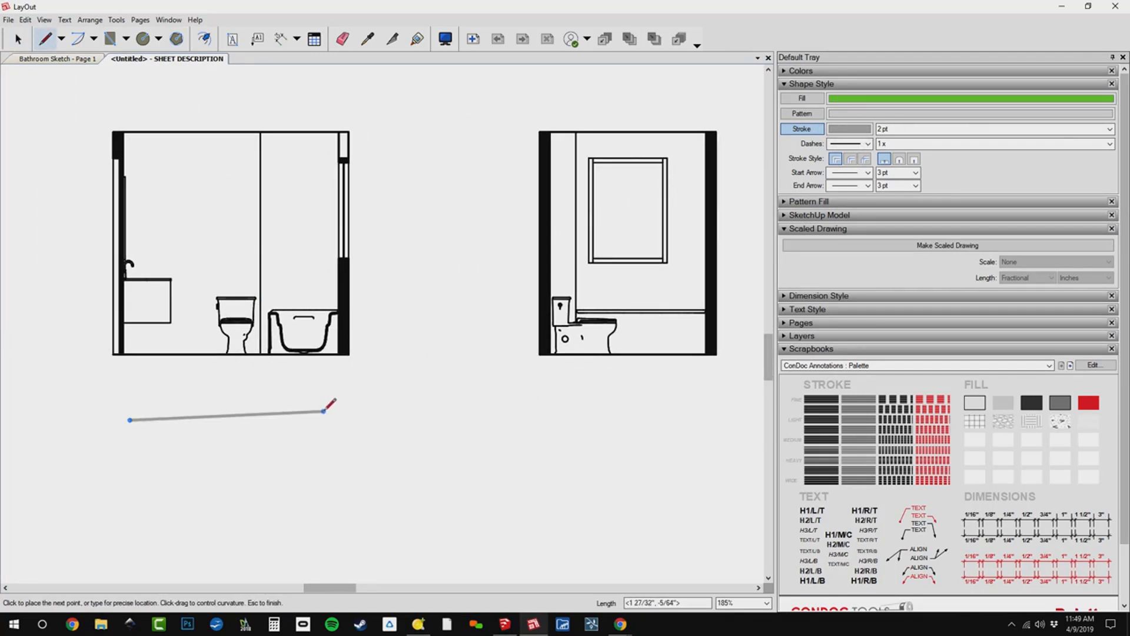
left_click(817, 398)
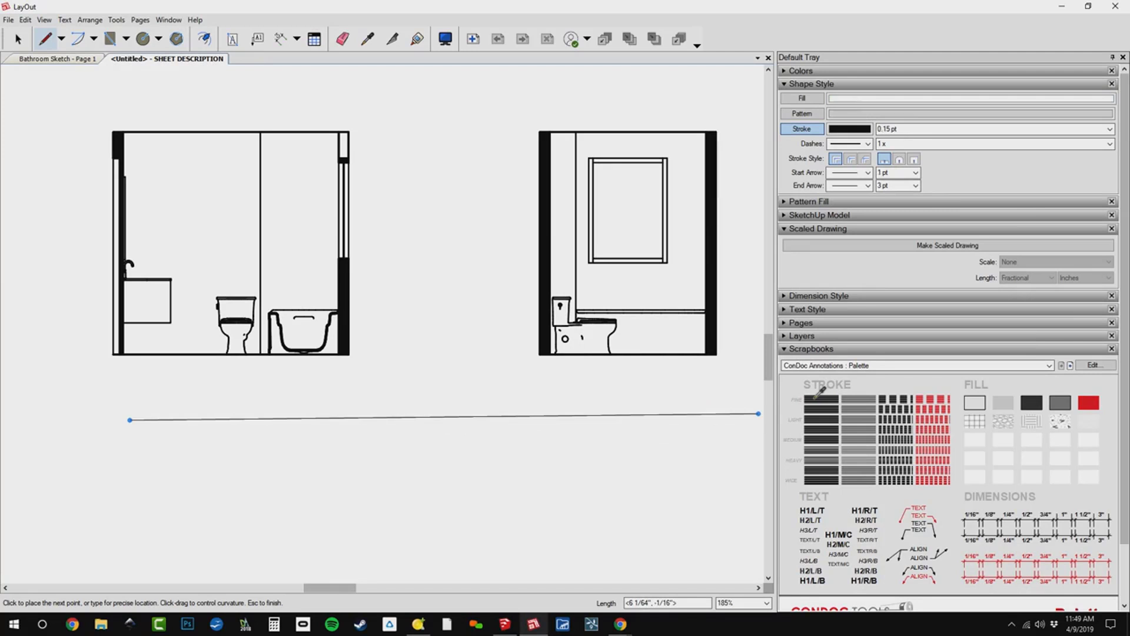
left_click(926, 397)
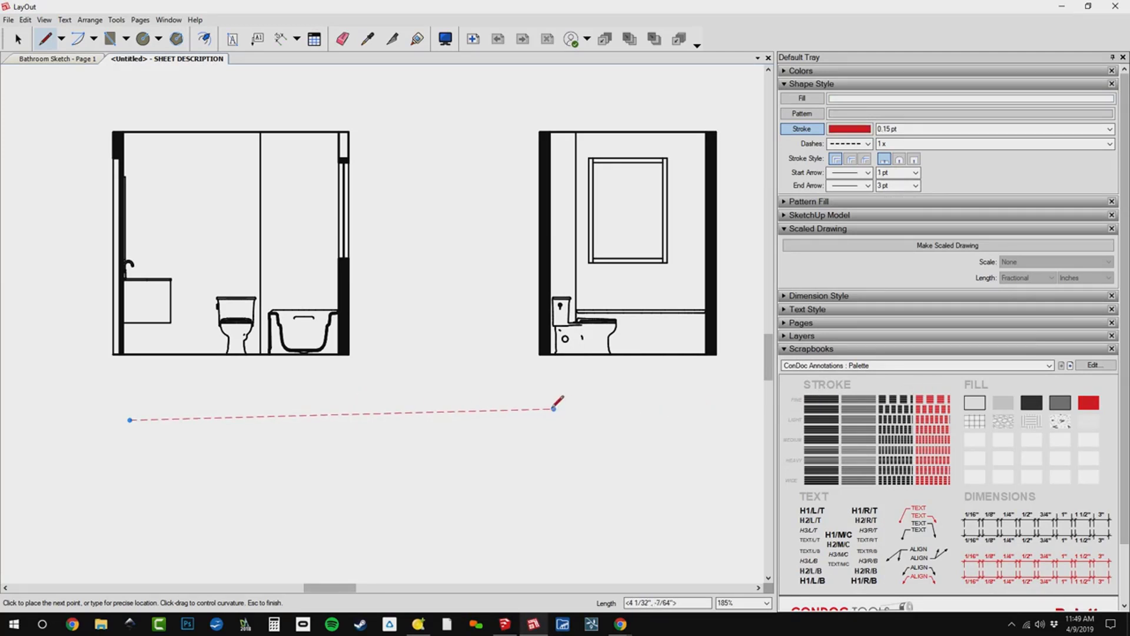
left_click(815, 478)
scroll(194, 382, "up", 1)
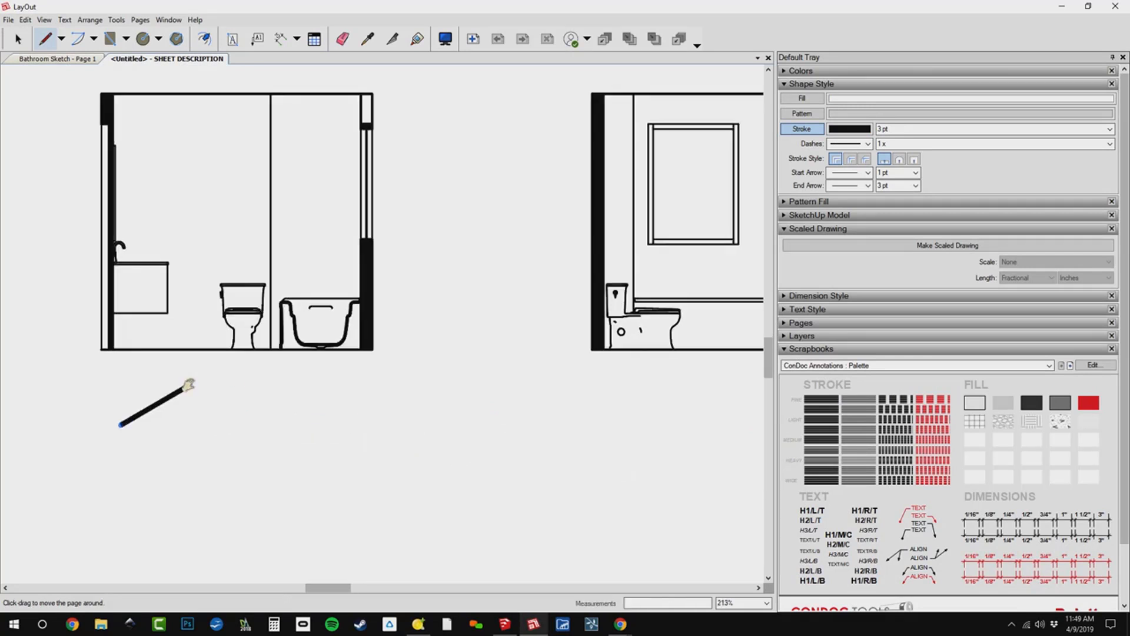
key("Escape")
Draw a 3 pt ground line along the floor of the first interior elevation, from its outer wall corner to the opposite wall.
middle_click_drag(99, 347, 167, 386)
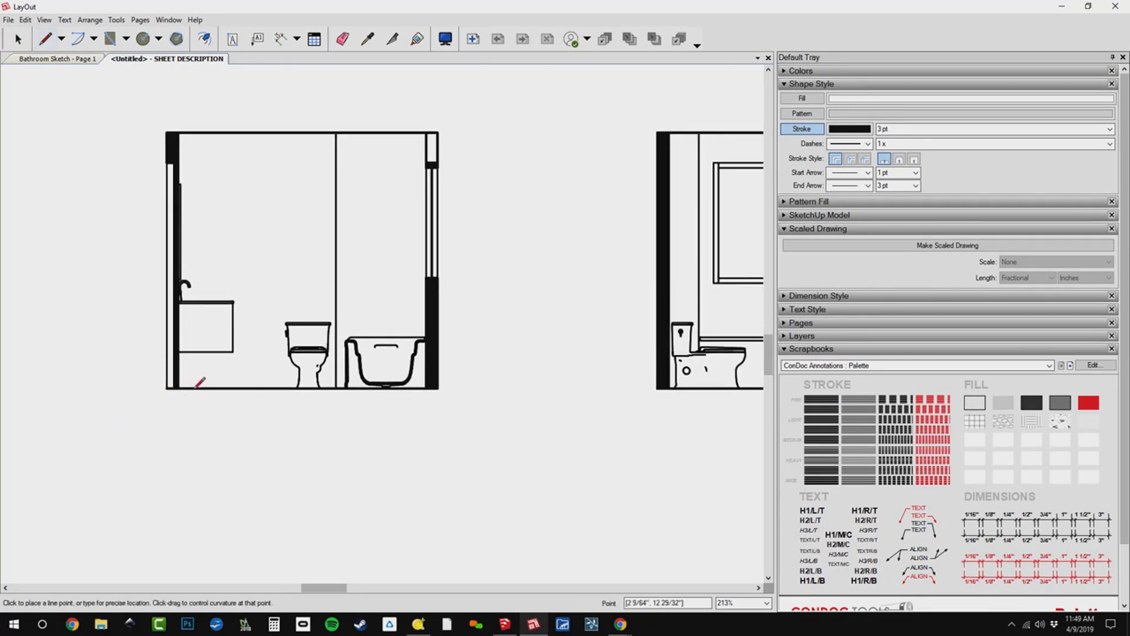
left_click(166, 388)
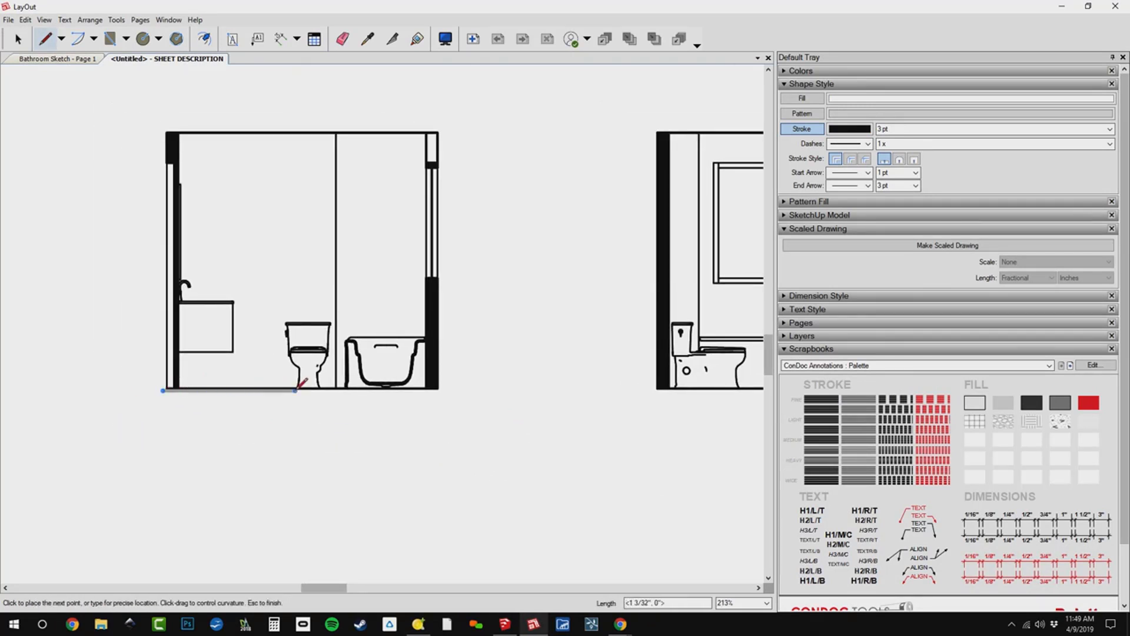
scroll(285, 394, "down", 2)
scroll(530, 391, "down", 3)
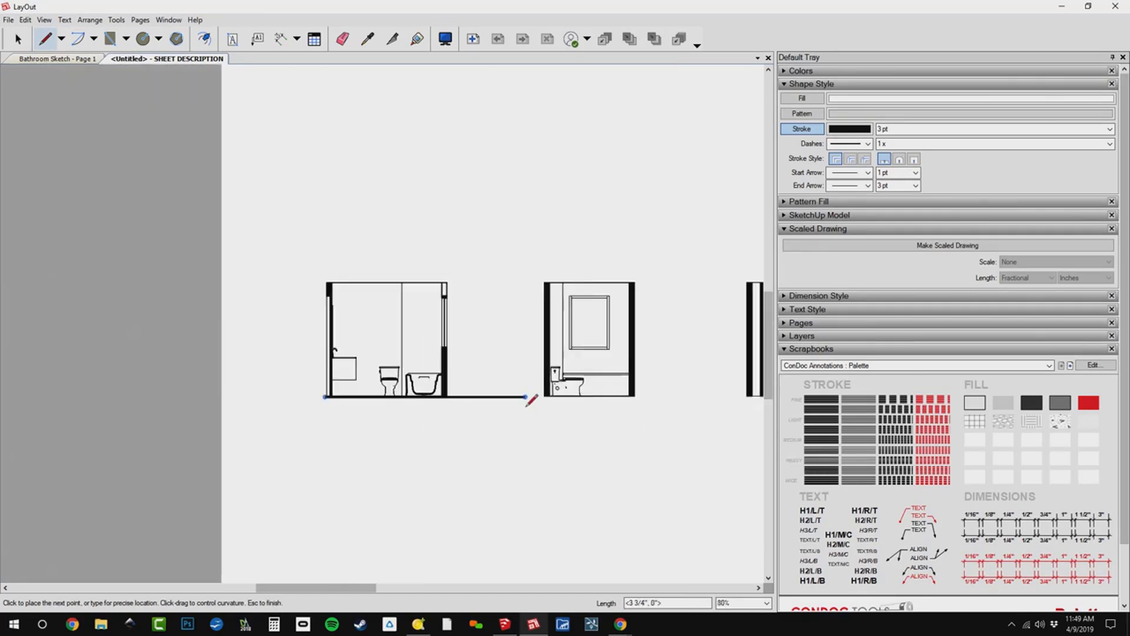
scroll(285, 396, "up", 4)
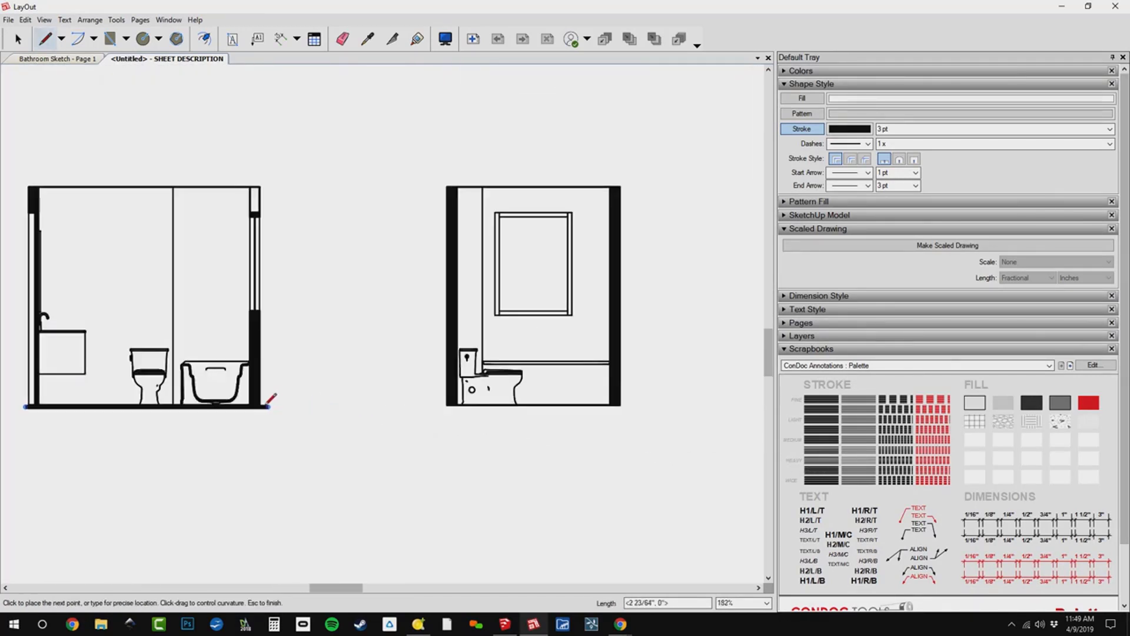
left_click(262, 405)
key("space")
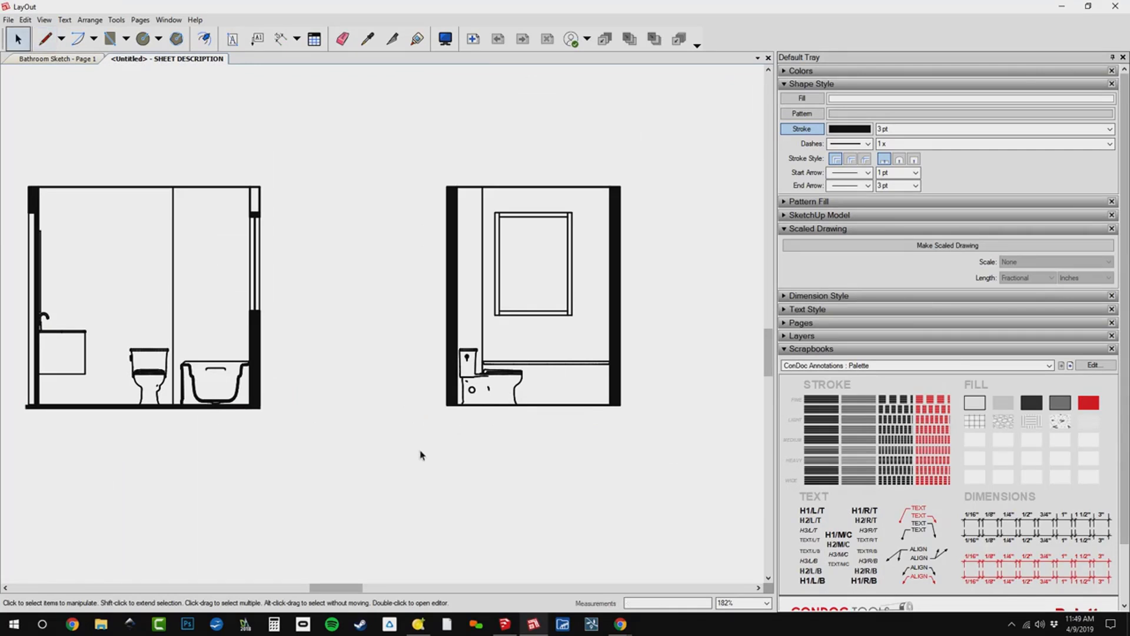
Enable Object Snap and draw 3 pt ground lines along the floors of the second and third interior elevations.
key("l")
right_click(445, 478)
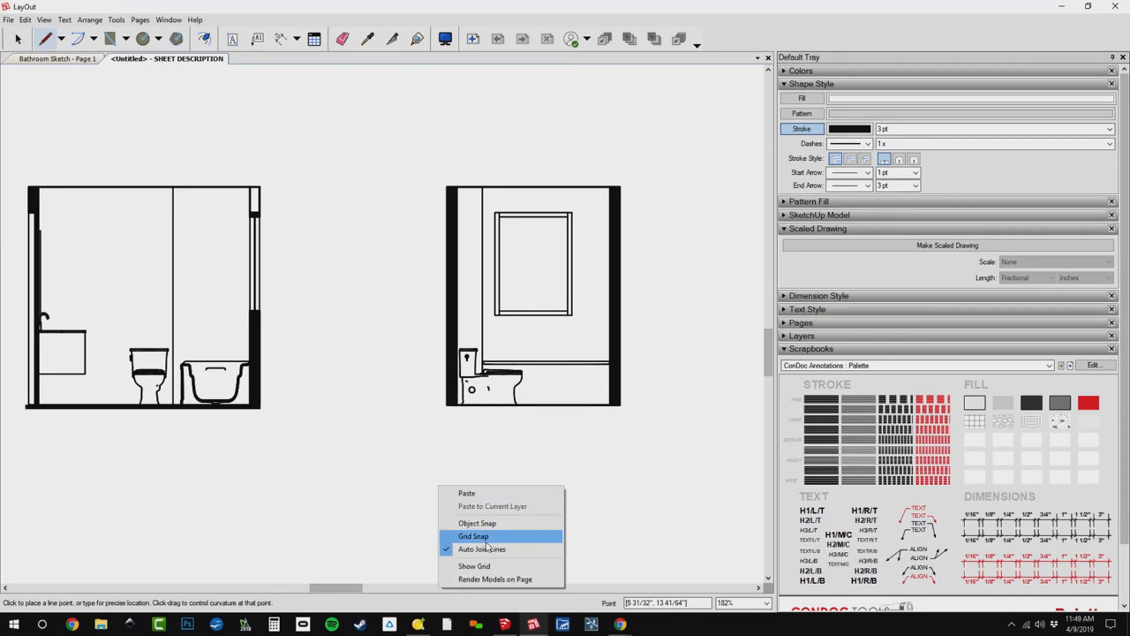
left_click(471, 522)
left_click(446, 404)
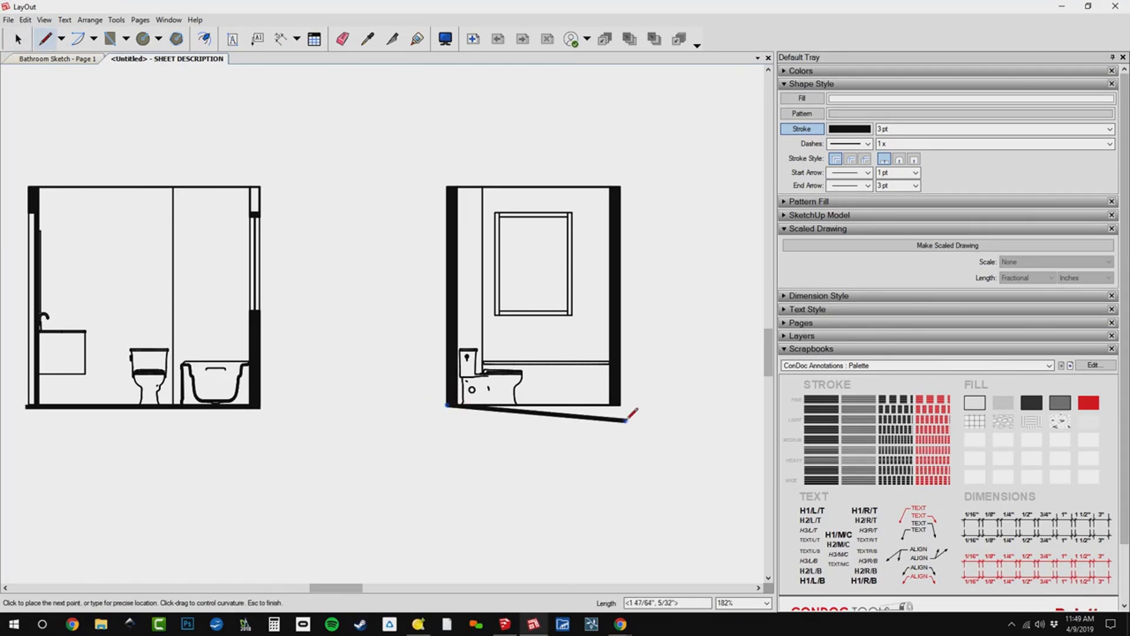
middle_click_drag(627, 402, 368, 357)
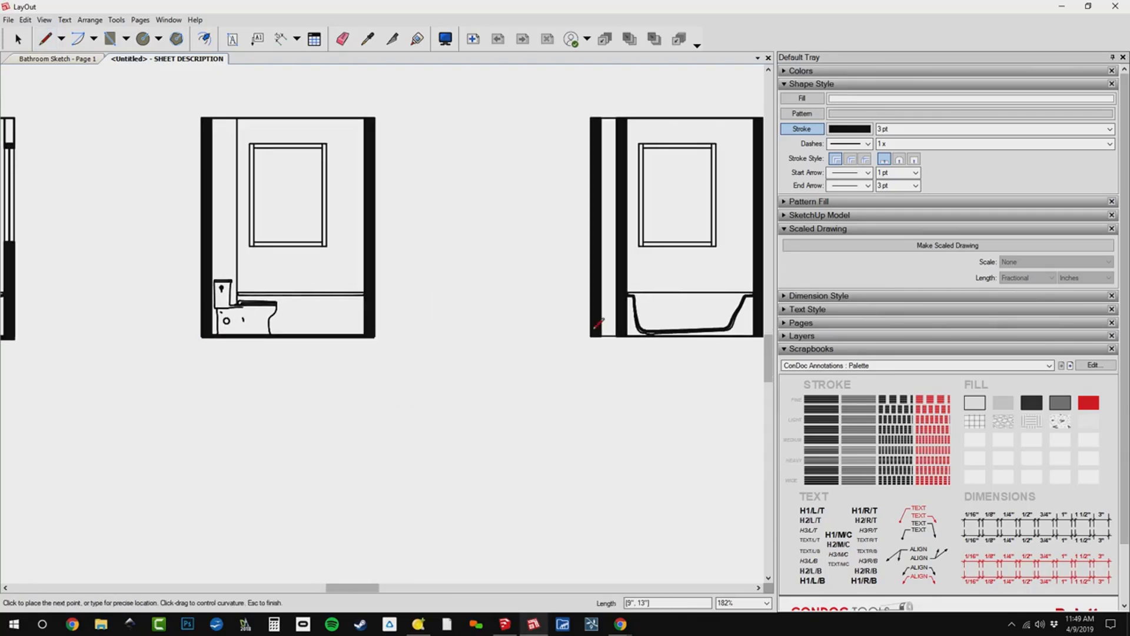
left_click(591, 336)
middle_click_drag(591, 336, 401, 350)
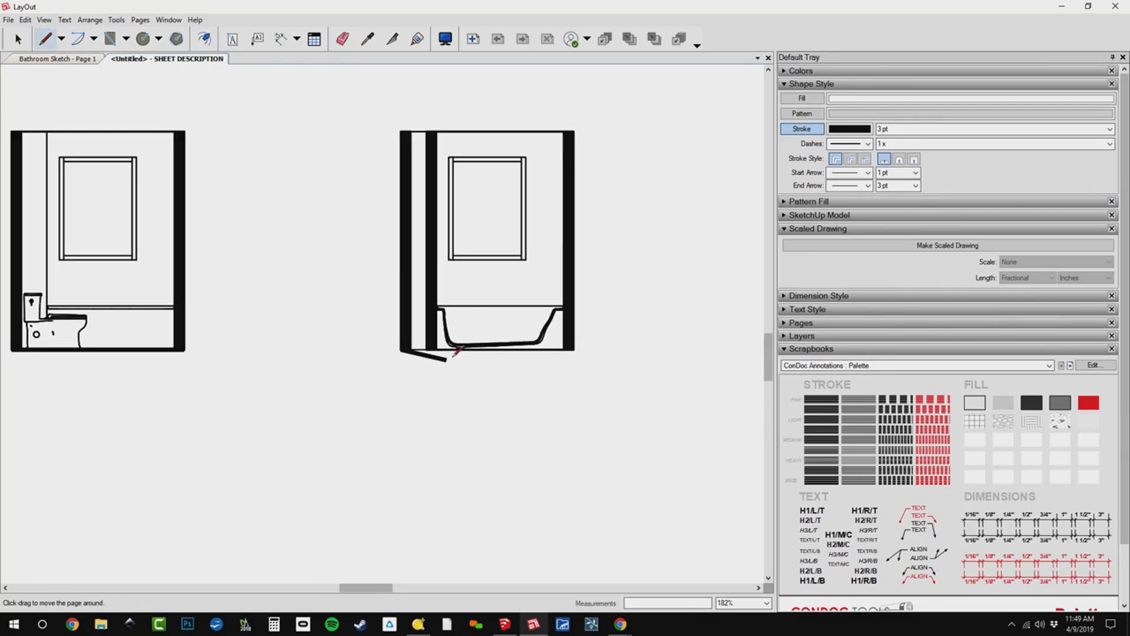
left_click(574, 350)
Draw 3 pt ground lines along the floors of the fourth and fifth interior elevations.
key("space")
middle_click_drag(625, 411, 361, 437)
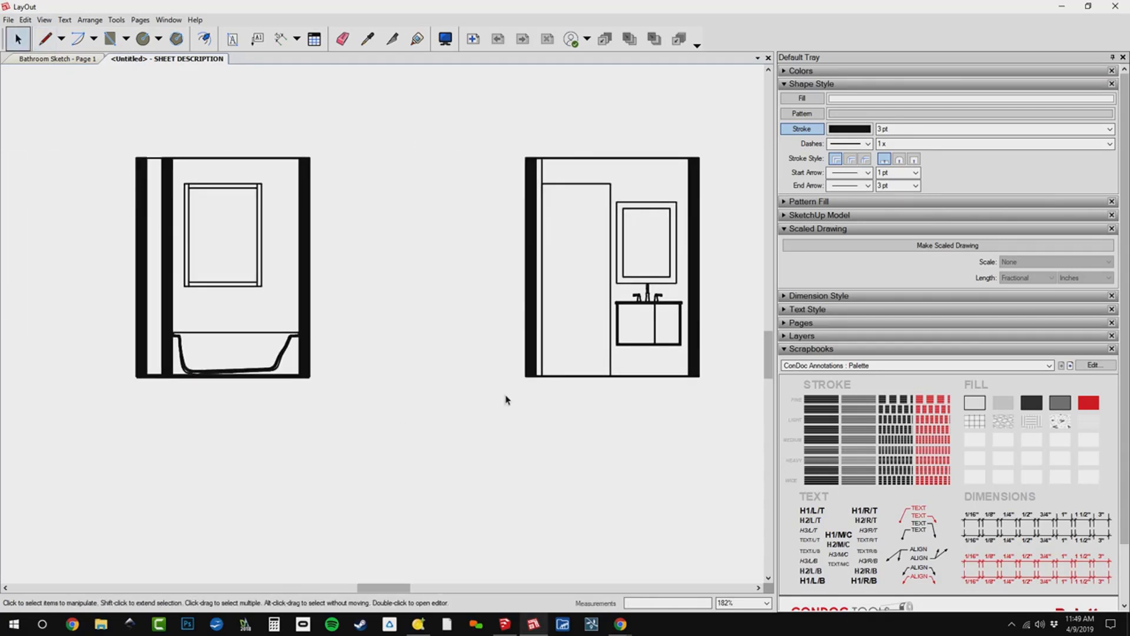
key("l")
left_click(531, 372)
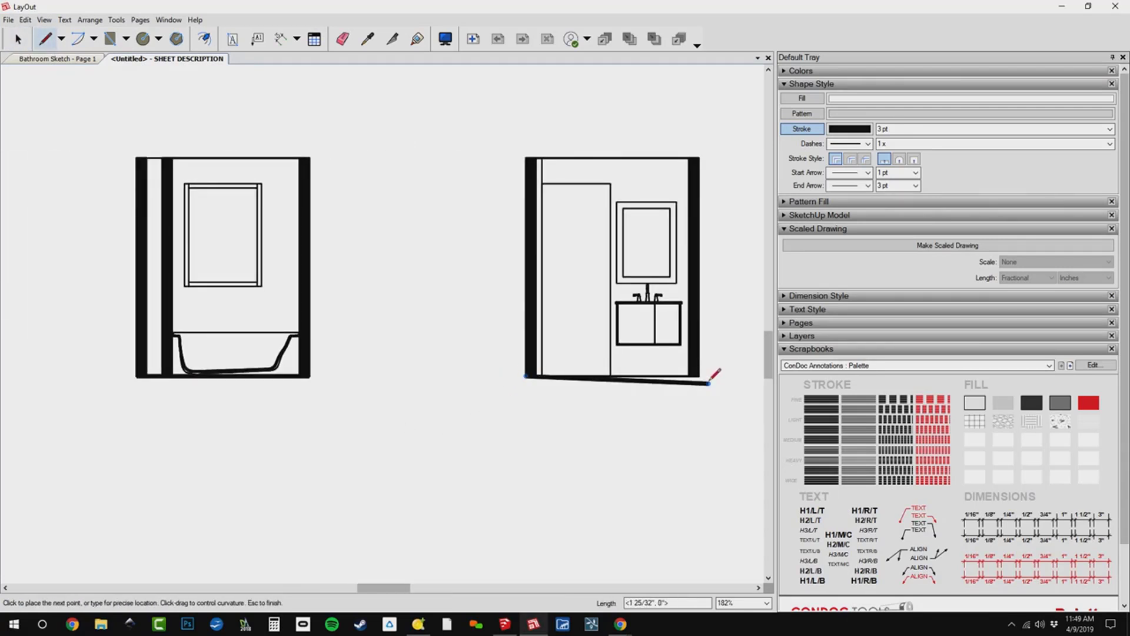
left_click(710, 372)
middle_click_drag(603, 397, 285, 401)
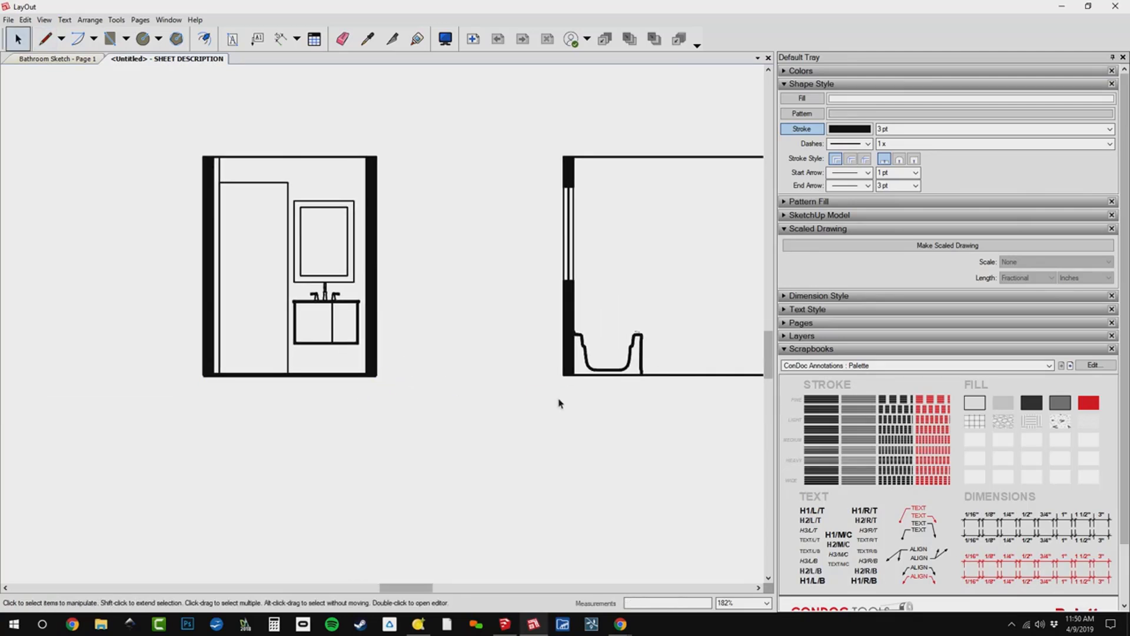
mouse_move(561, 400)
middle_mouse_down()
mouse_move(488, 399)
mouse_move(477, 412)
middle_mouse_up()
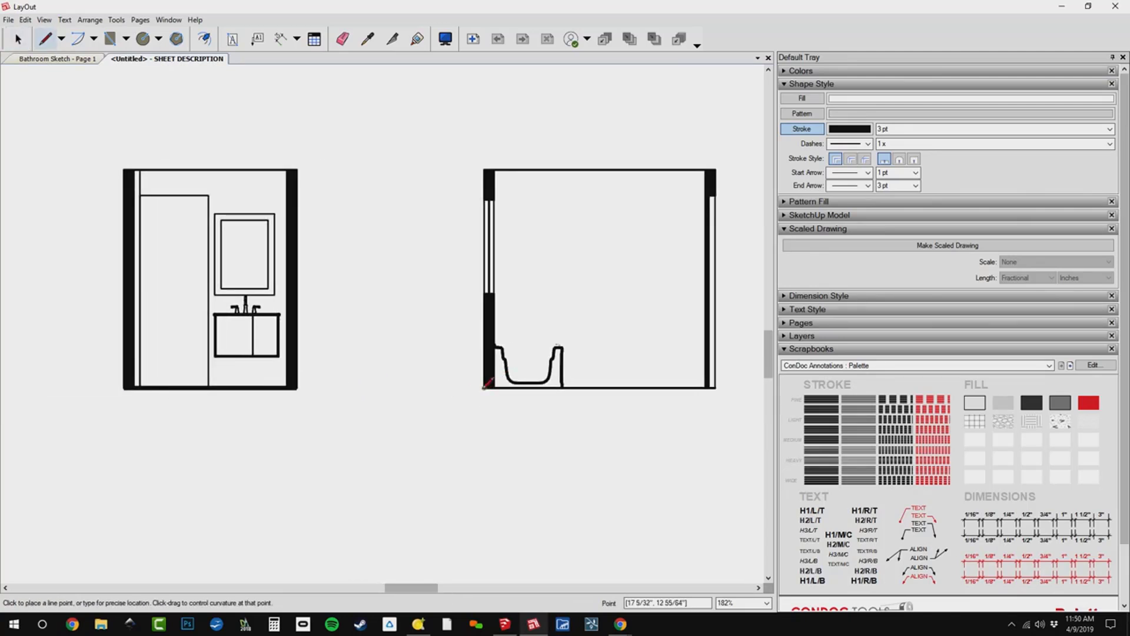
left_click(484, 389)
left_click(717, 389)
key("space")
Dimension the second elevation vertically from the floor to the window's lower edge, placing the dimension just outside the wall, and expand the dimension style settings.
scroll(717, 389, "down", 4)
middle_click_drag(408, 465, 670, 457)
middle_click_drag(273, 372, 406, 371)
scroll(152, 323, "up", 5)
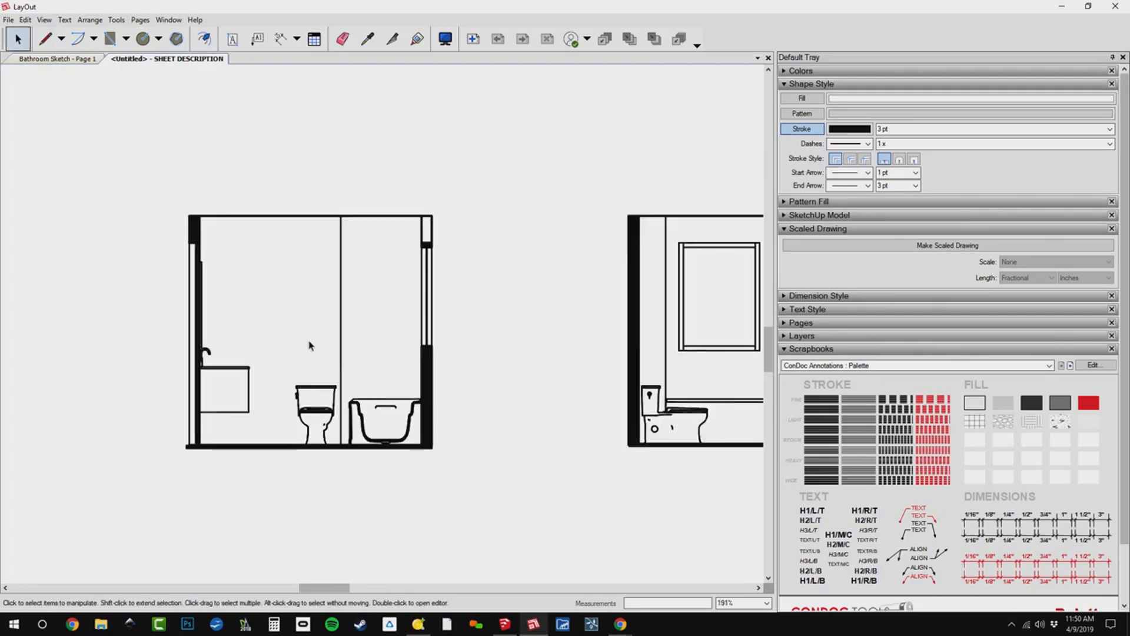
key("d")
middle_click_drag(523, 375, 256, 381)
scroll(636, 368, "up", 3)
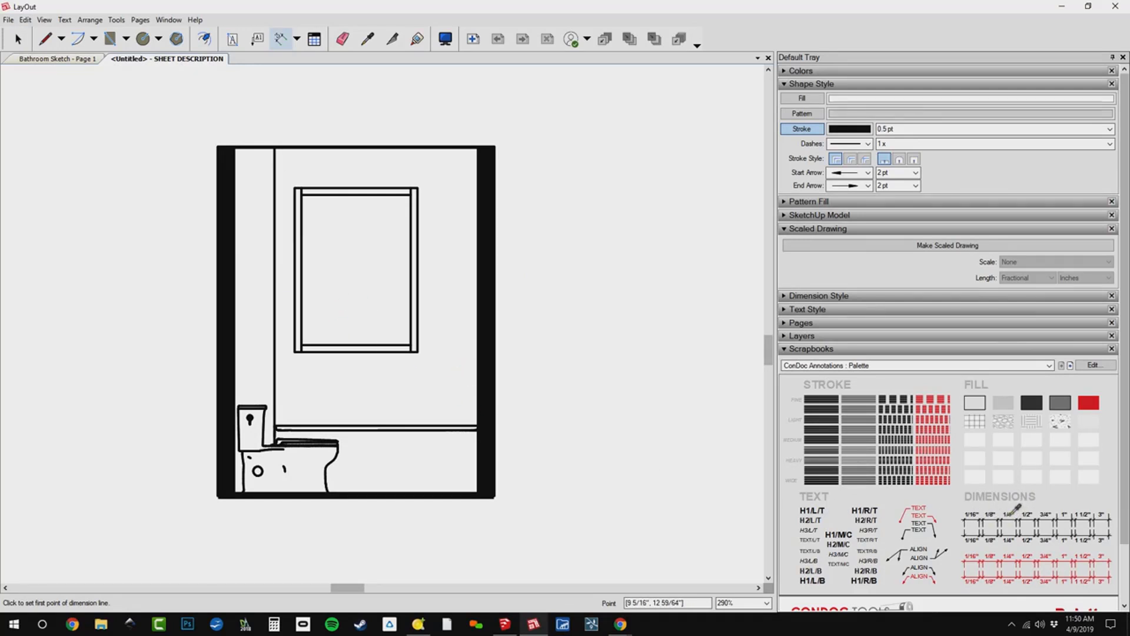
left_click(491, 498)
left_click(418, 350)
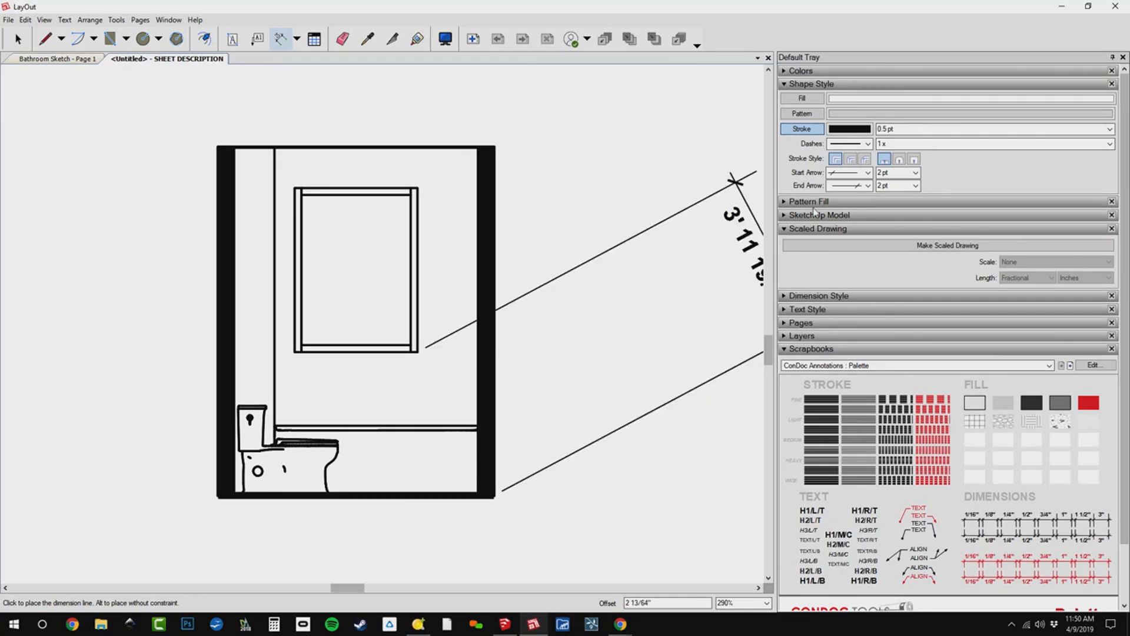
left_click(838, 298)
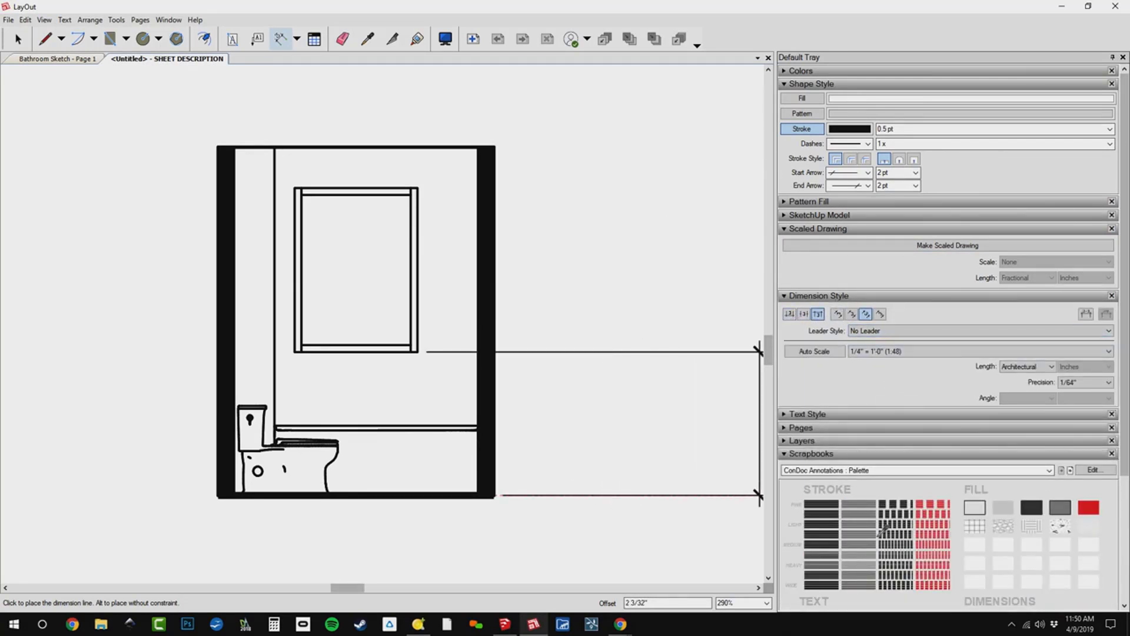
scroll(881, 461, "down", 3)
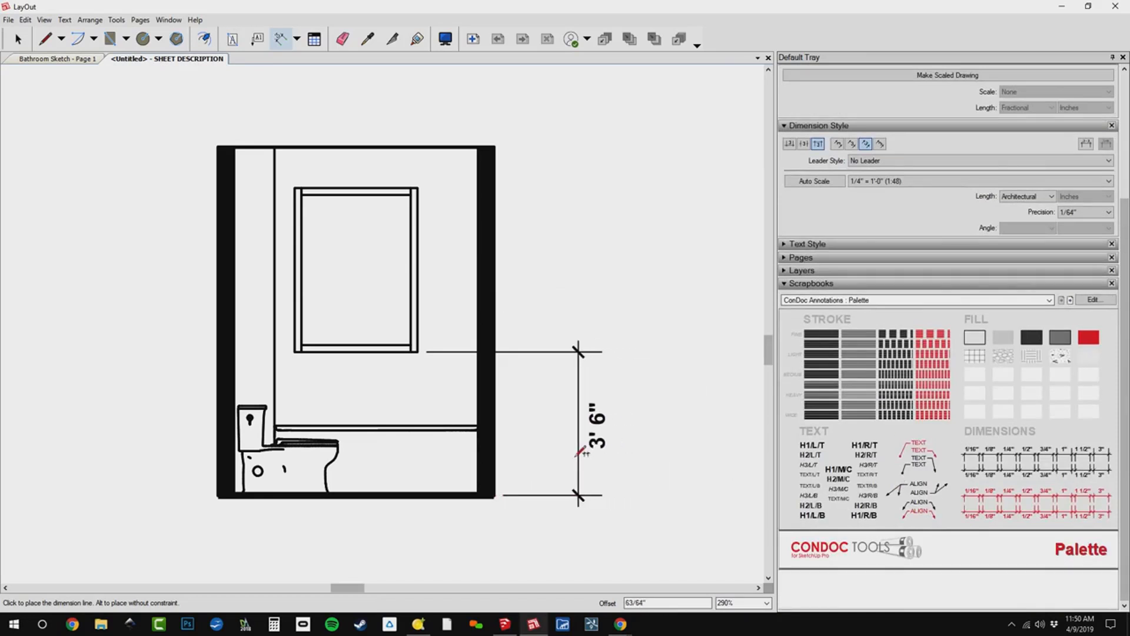
left_click(541, 443)
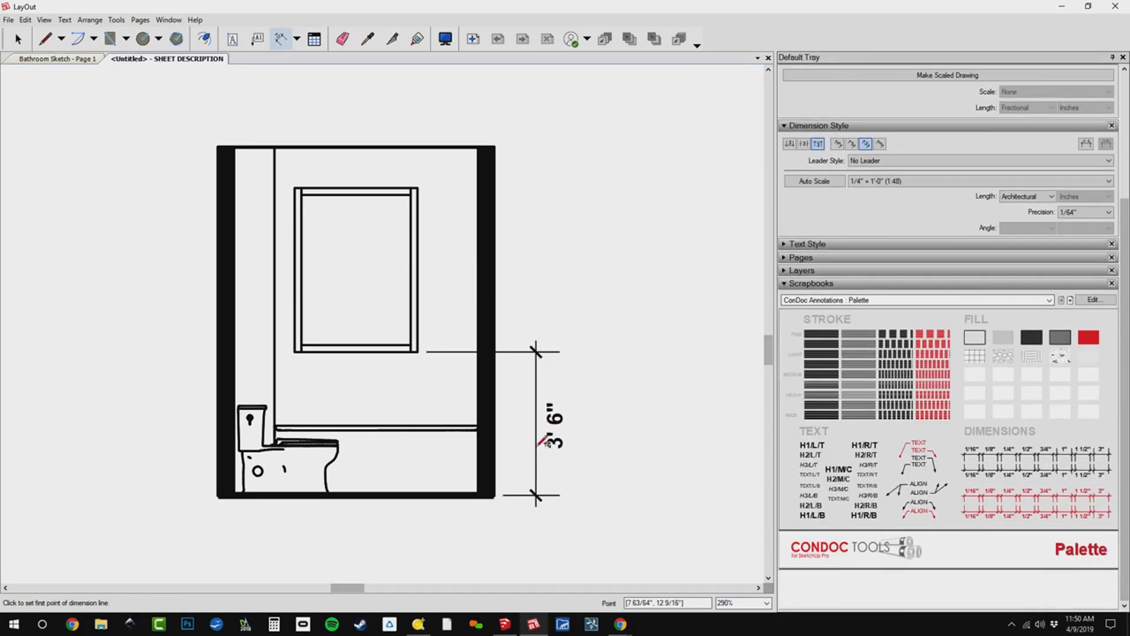
Continue the dimension string over the window height and up to the ceiling, and add an overall height dimension outside it.
double_click(418, 188)
double_click(495, 147)
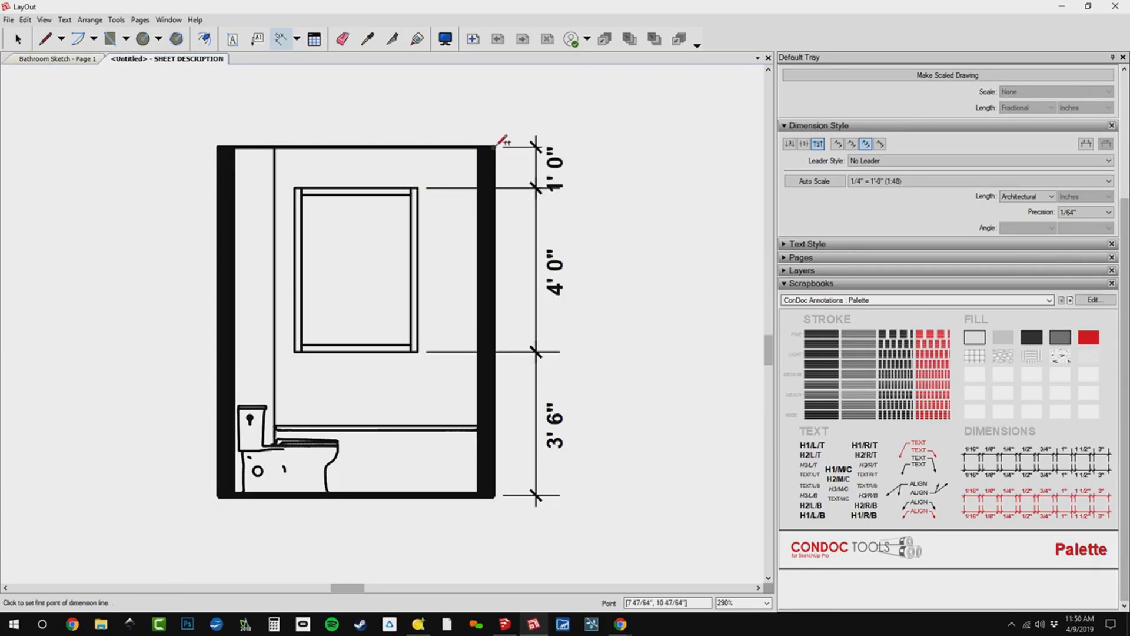
left_click(495, 146)
left_click(499, 495)
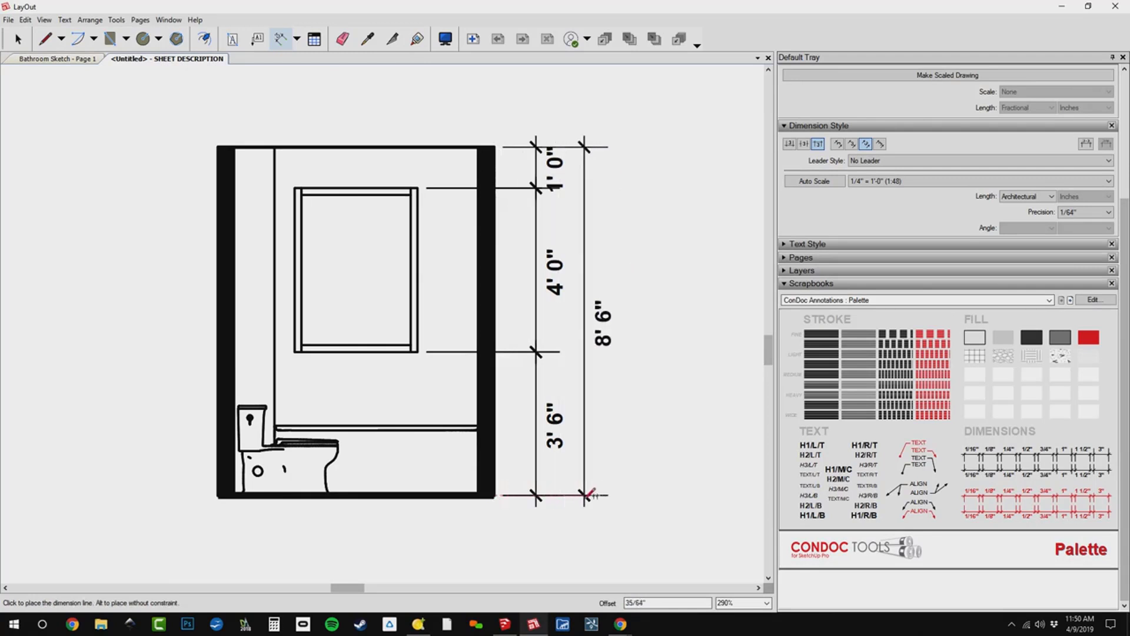
left_click(590, 493)
scroll(610, 486, "down", 5)
scroll(605, 491, "down", 2)
scroll(336, 174, "up", 6)
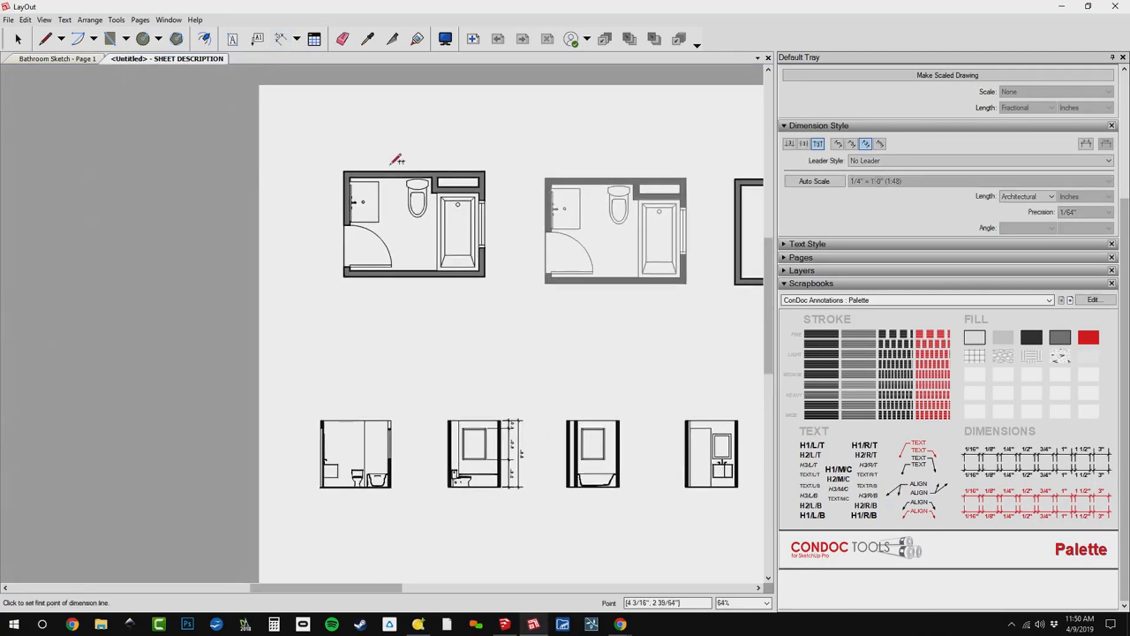
Dimension the first plan's upper wall from its outer corner to the chase corner and on to the far inner wall face, adding an overall dimension above.
left_click(287, 180)
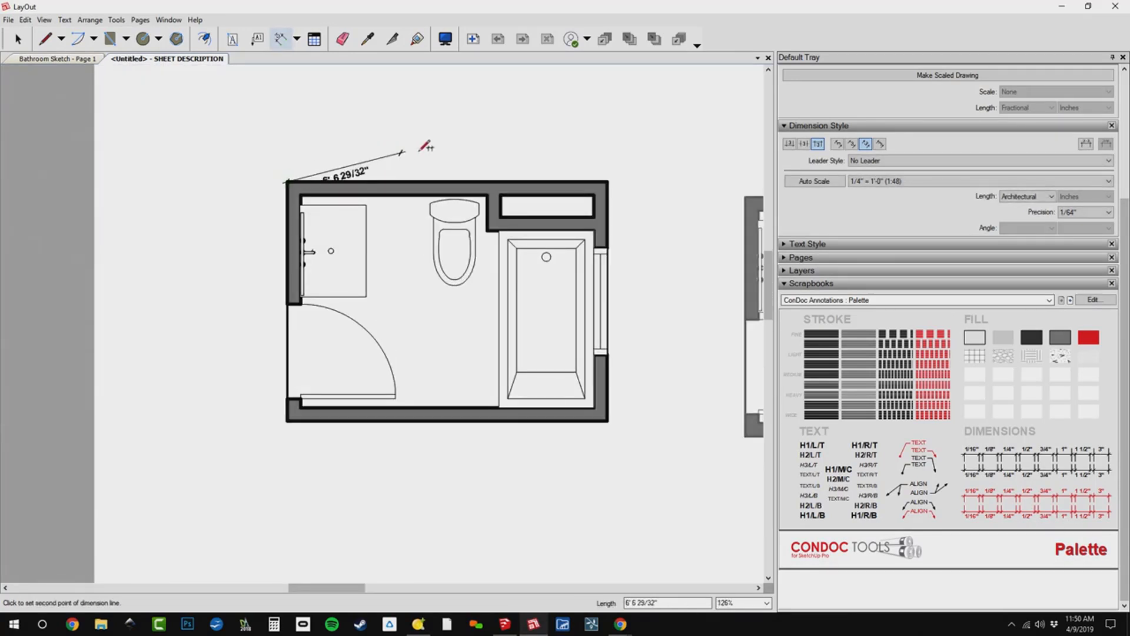
left_click(487, 194)
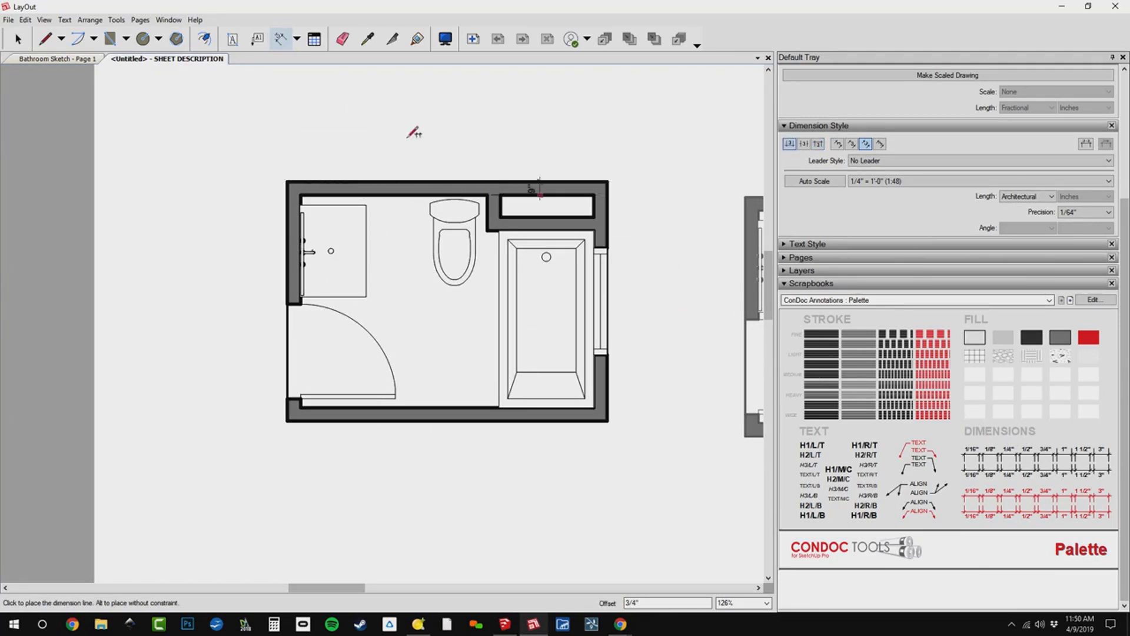
left_click(462, 135)
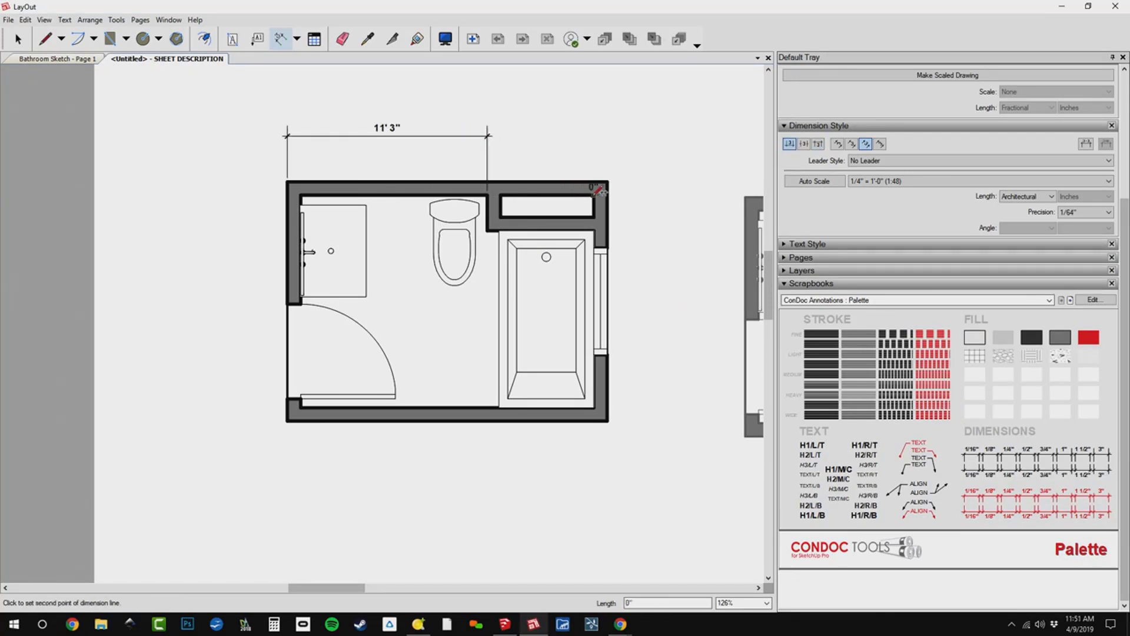
double_click(594, 182)
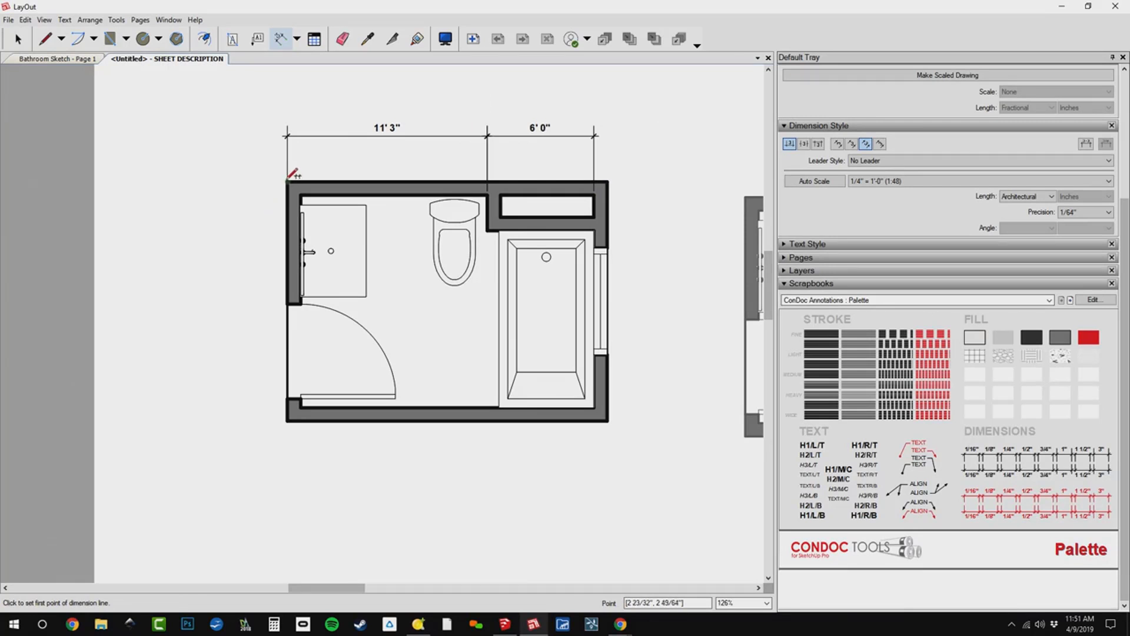
left_click(287, 181)
left_click(608, 180)
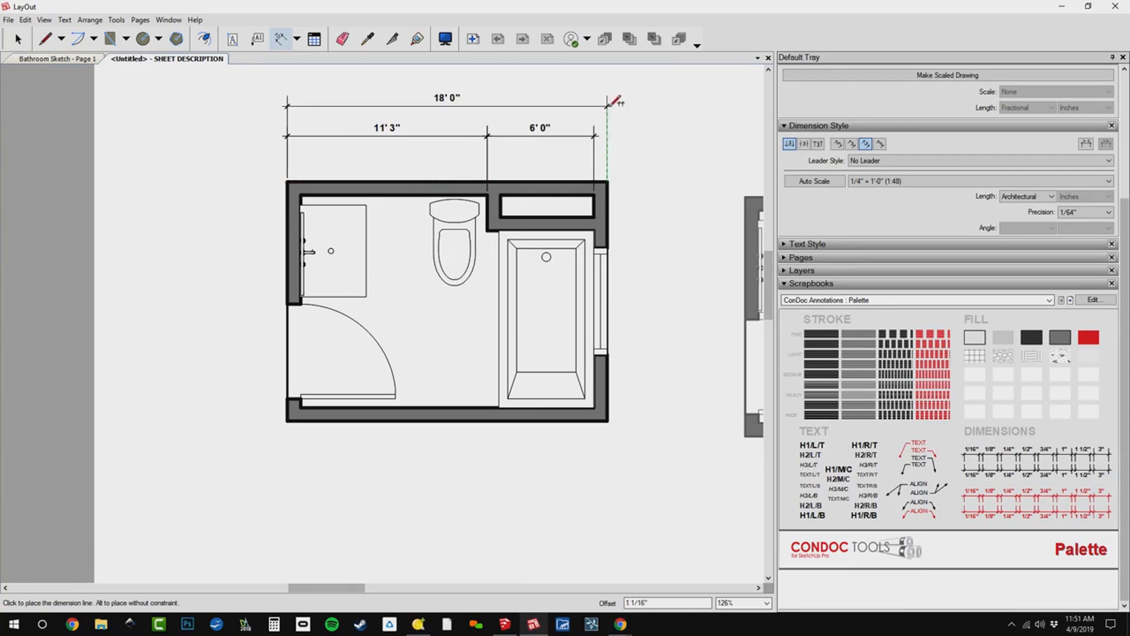
left_click(612, 106)
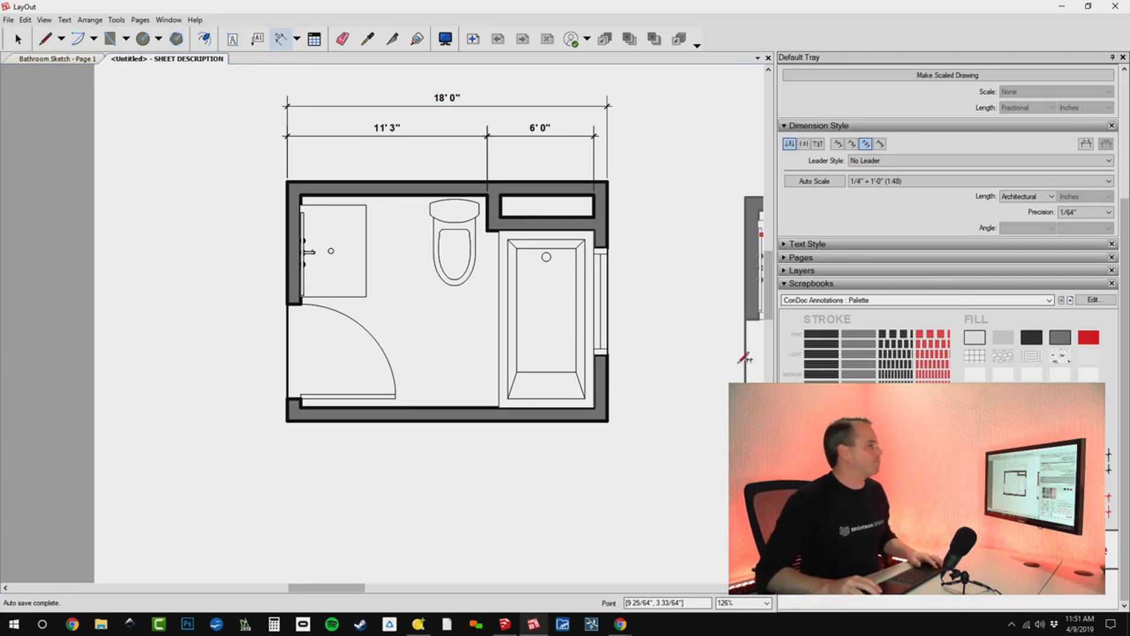
Examine the dimensioned plan, the interior elevations and the reflected ceiling plan on the sheet up close.
scroll(497, 300, "down", 2)
scroll(504, 319, "down", 4)
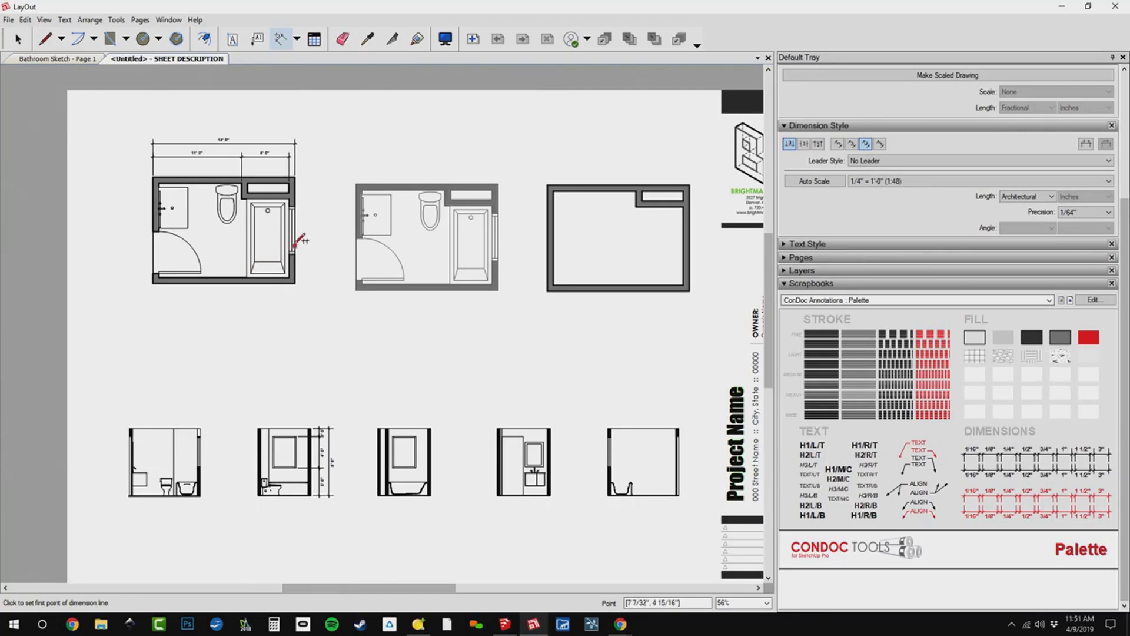
scroll(288, 218, "up", 1)
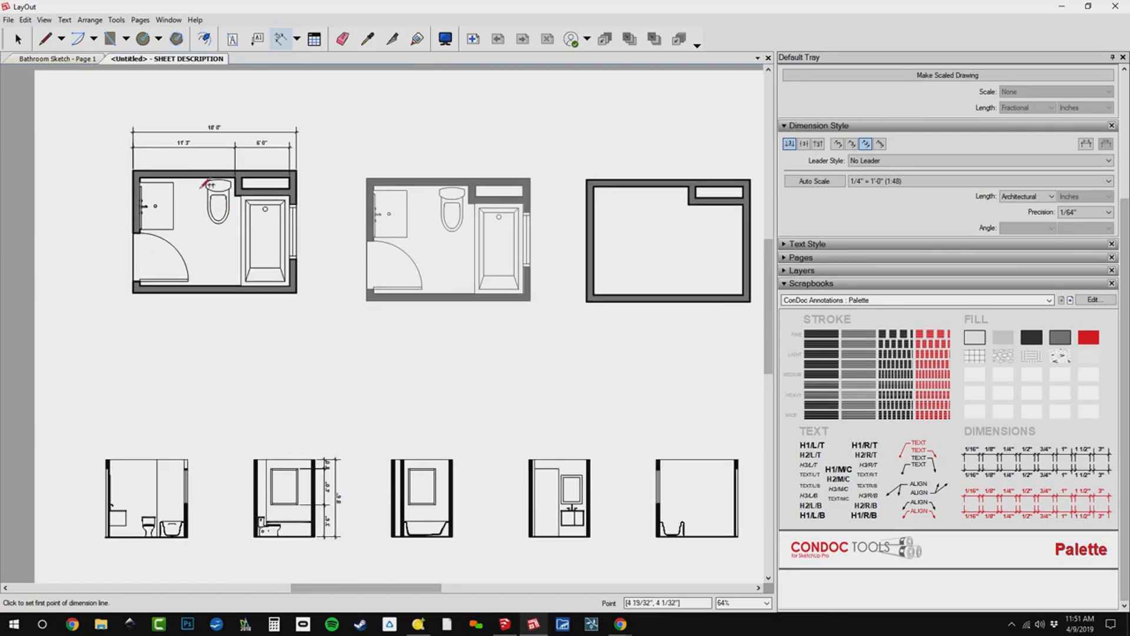
scroll(170, 223, "up", 5)
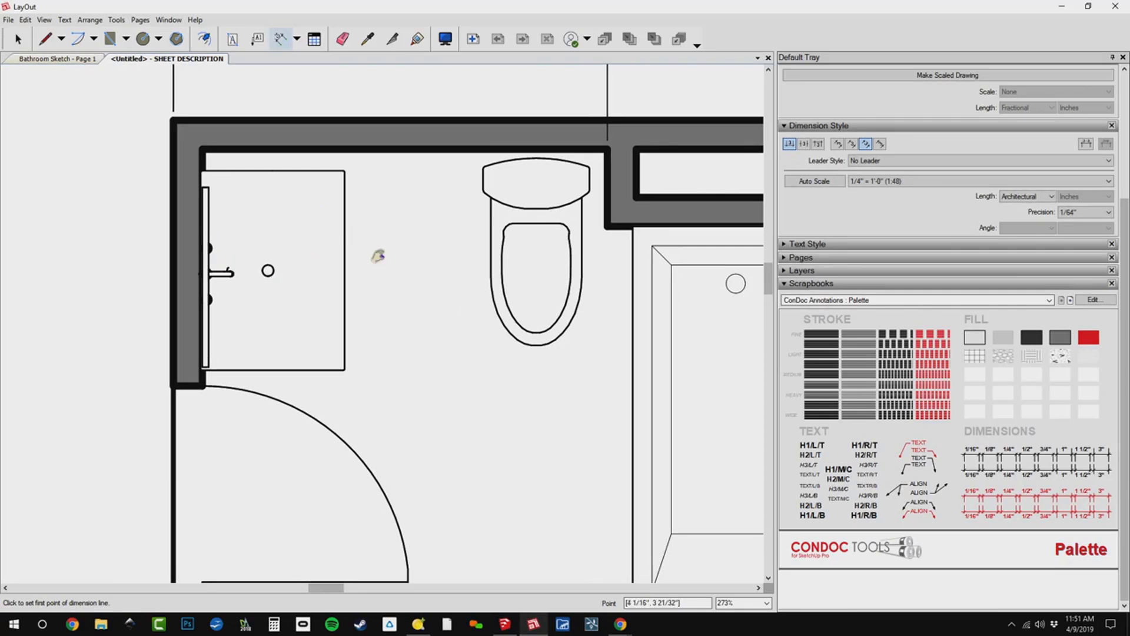
middle_click_drag(378, 255, 315, 193)
scroll(316, 193, "down", 7)
middle_click_drag(464, 345, 456, 142)
scroll(487, 380, "up", 3)
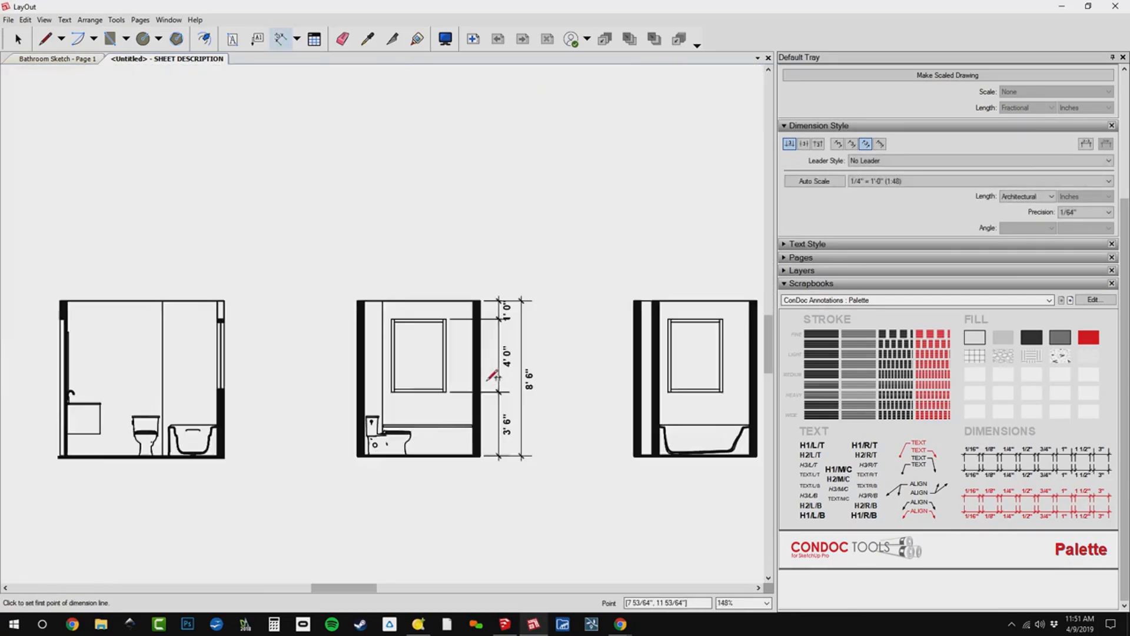
scroll(492, 377, "up", 1)
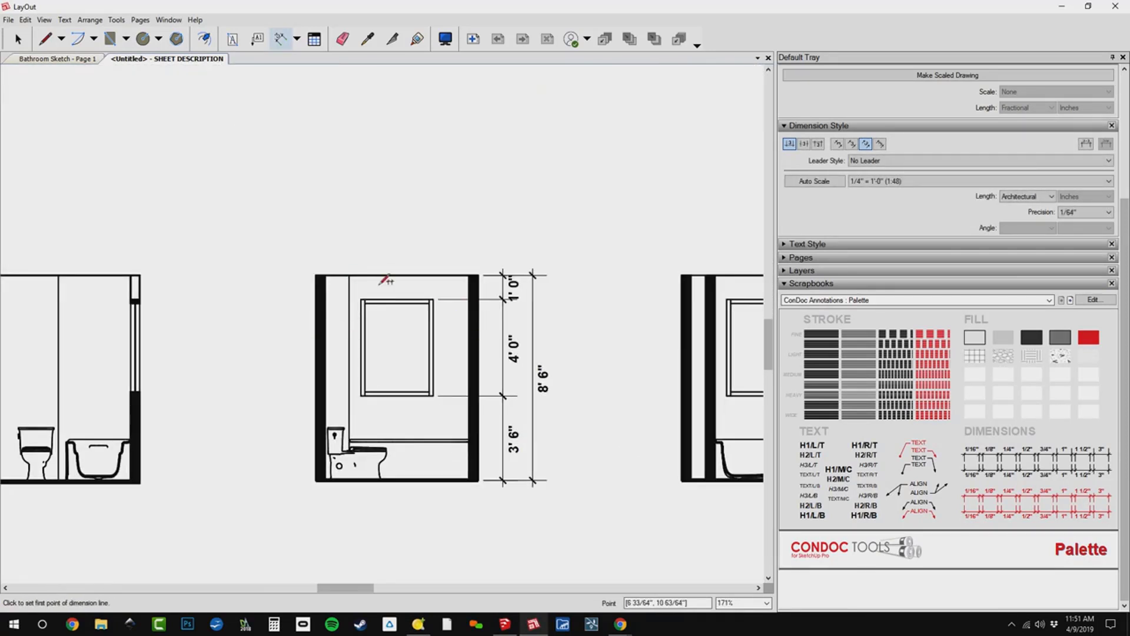
scroll(422, 292, "down", 4)
middle_click_drag(533, 309, 239, 478)
middle_click_drag(396, 245, 218, 281)
scroll(559, 156, "up", 1)
scroll(591, 141, "up", 2)
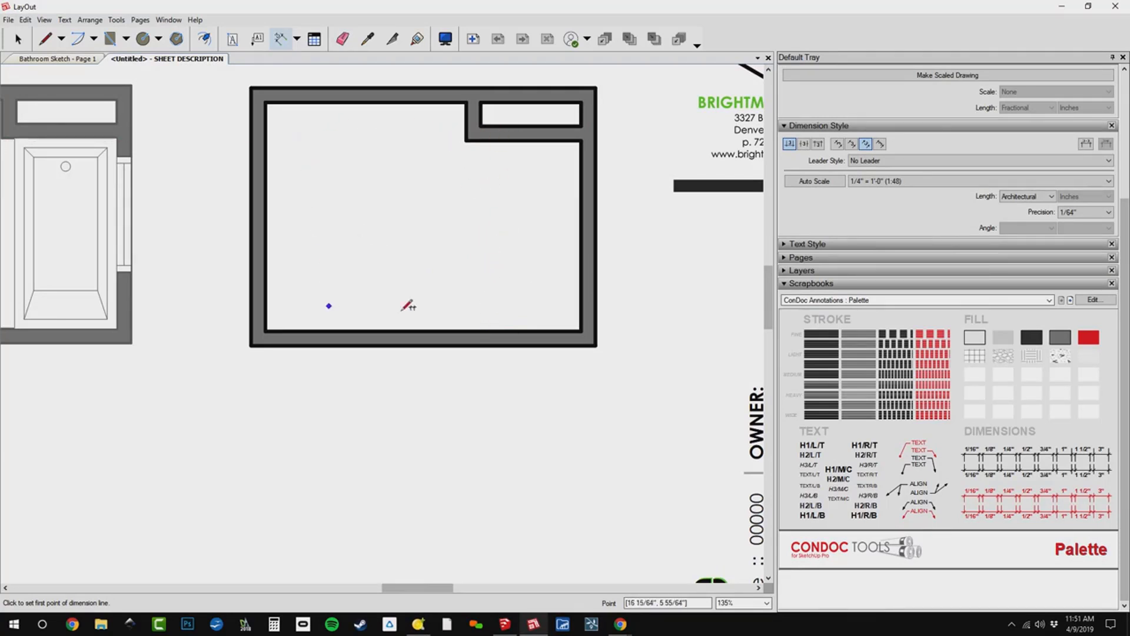
scroll(490, 277, "down", 5)
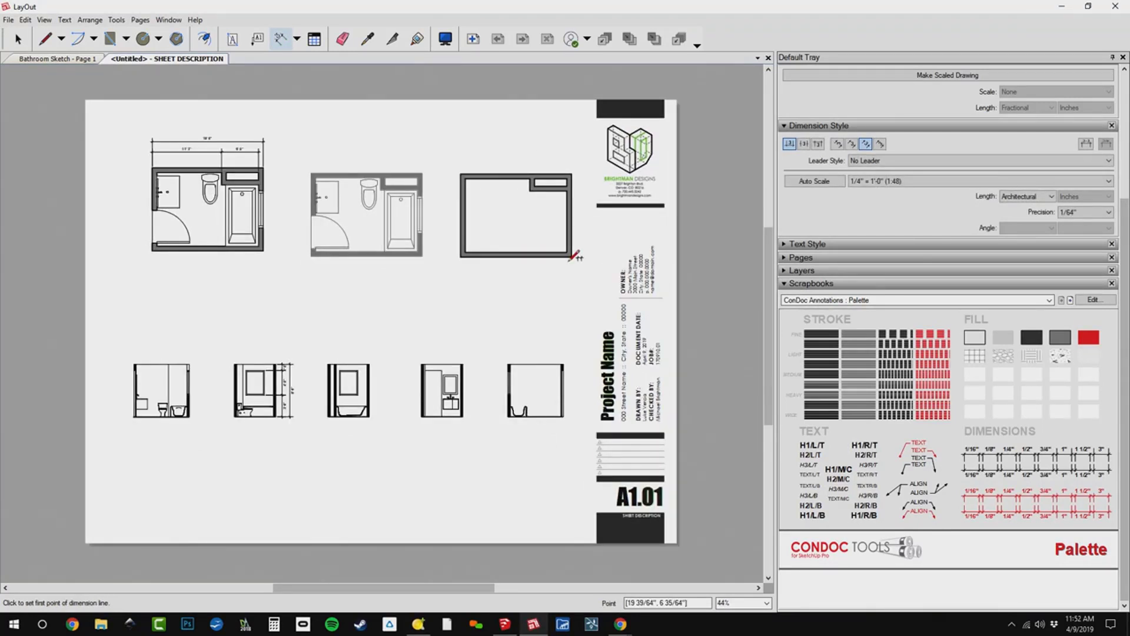
Switch to the bathroom model in SketchUp, hide the ceiling group and open the walls group for editing.
key("alt+Tab")
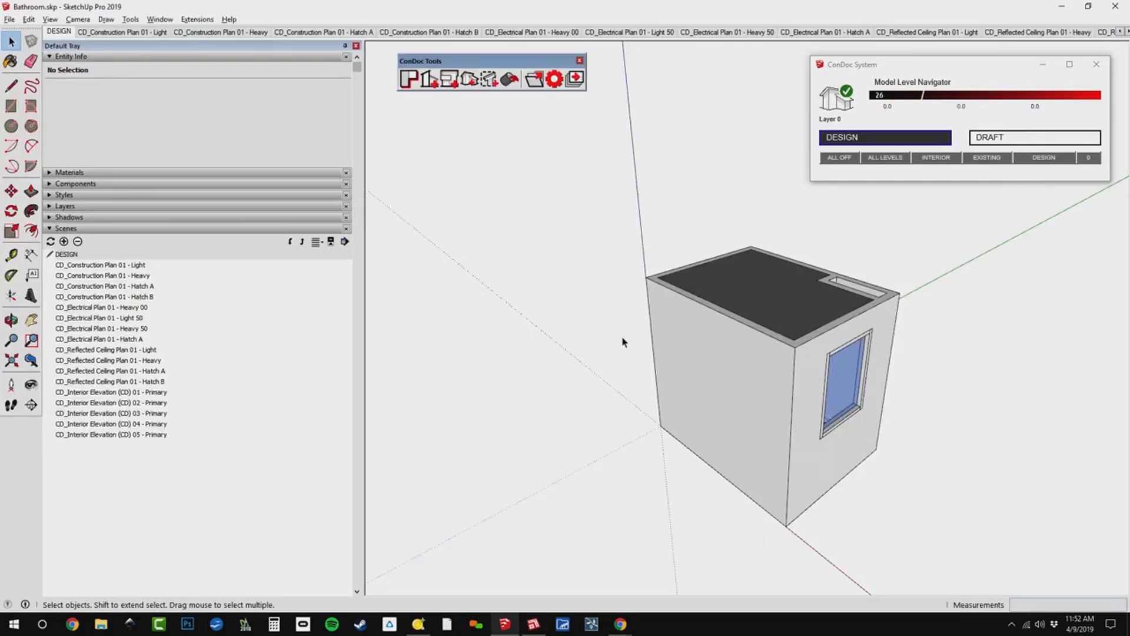
scroll(796, 292, "up", 10)
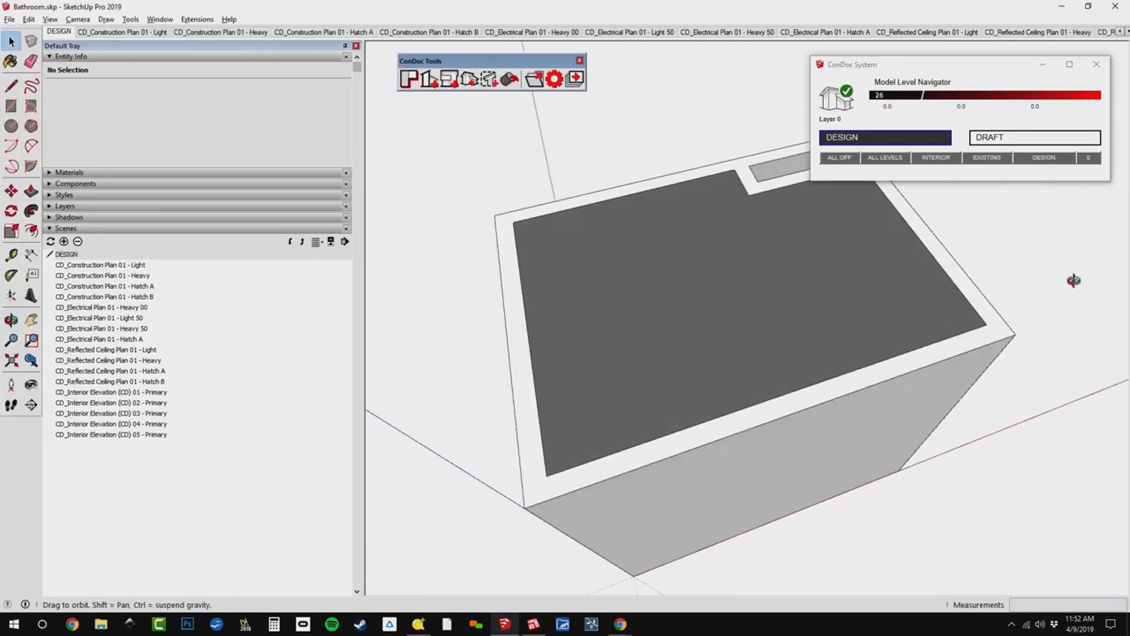
left_click(816, 350)
key("Delete")
scroll(765, 221, "up", 5)
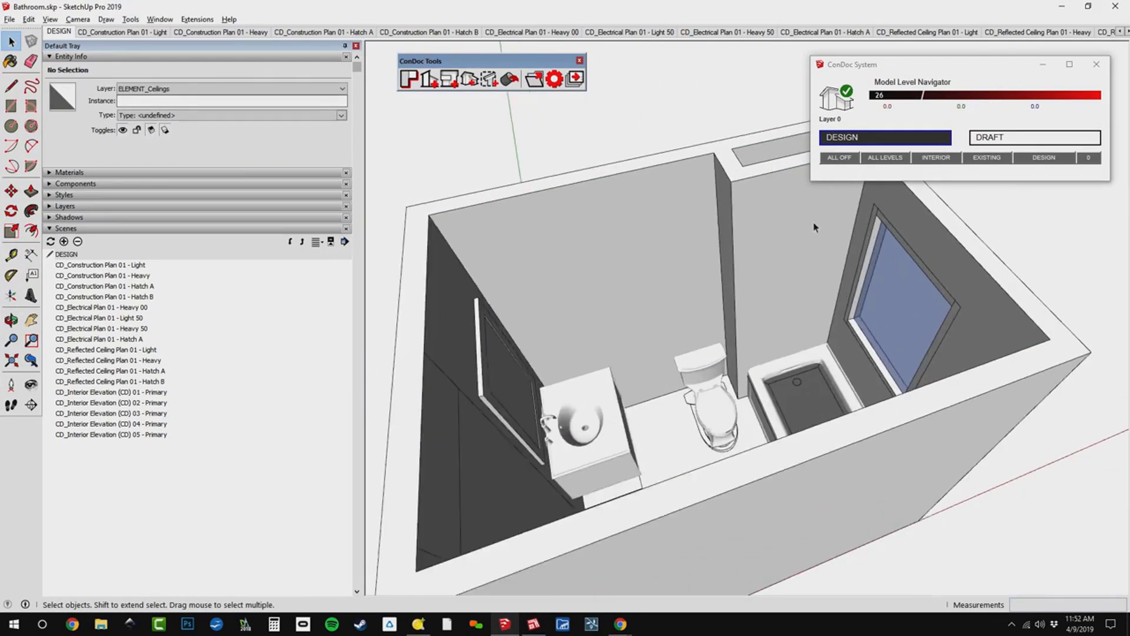
triple_click(760, 219)
Copy the vertical corner edge of the chase toward the tub, aligned with the inner face of the chase wall.
scroll(758, 230, "up", 1)
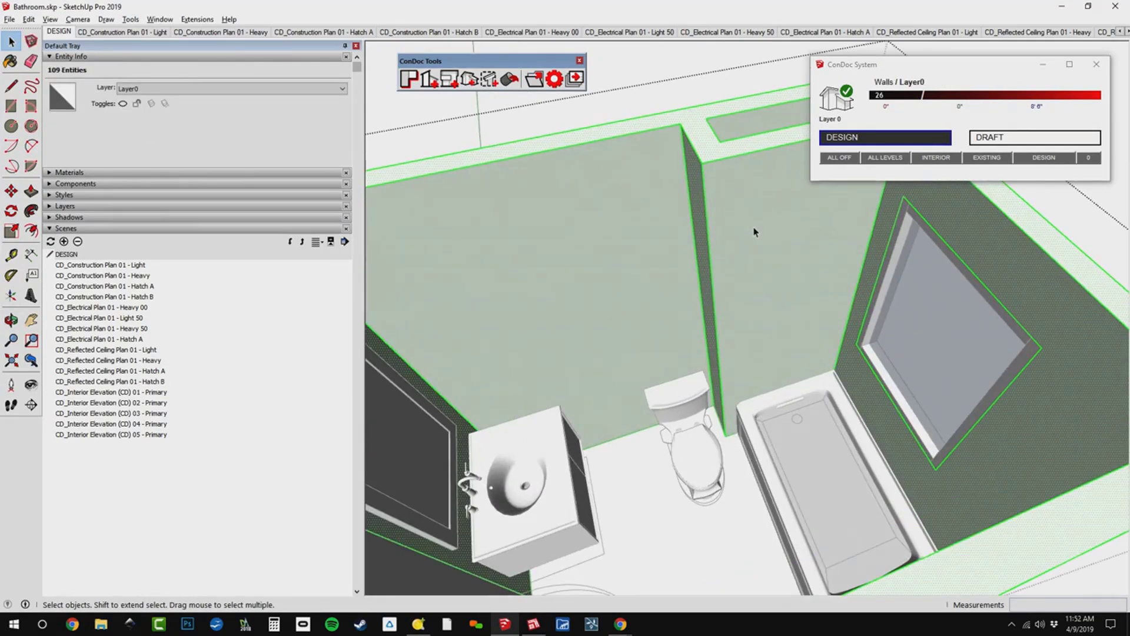
key("m")
key("ctrl+t")
left_click(709, 230)
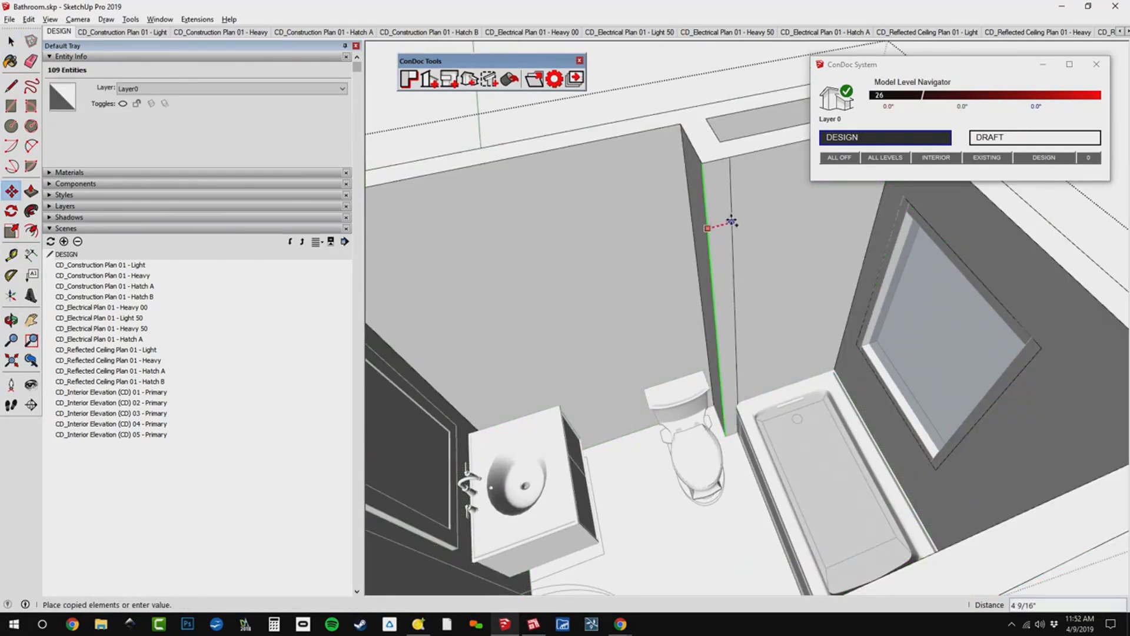
left_click(721, 141)
Push/Pull the narrow strip beside the chase corner across the room to the opposite wall, forming a partition in front of the tub.
key("p")
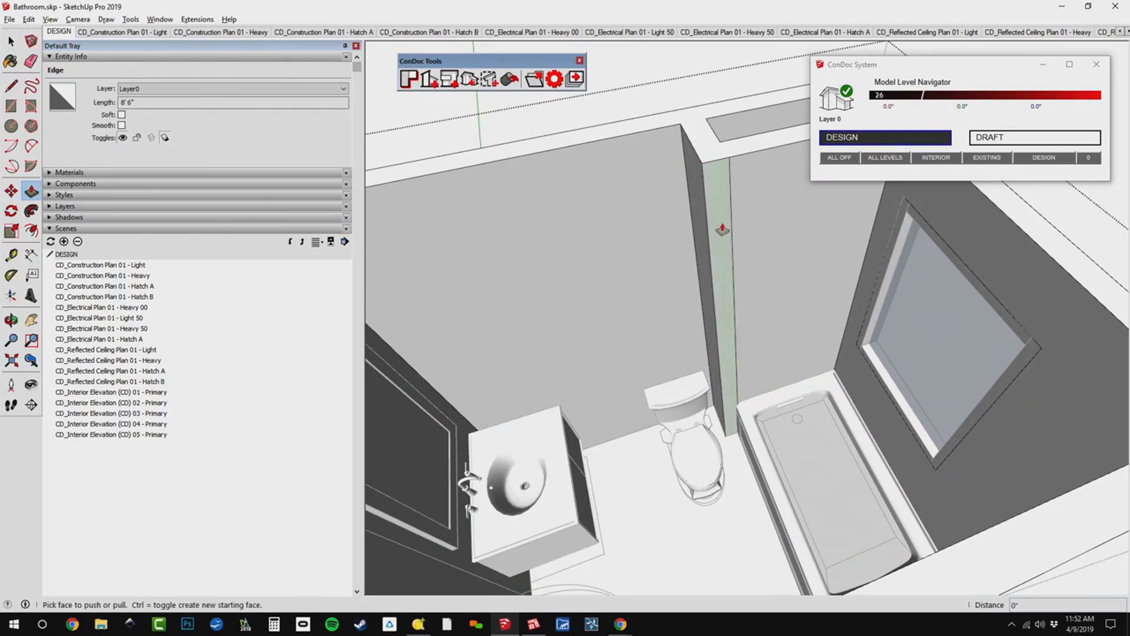
left_click(723, 230)
middle_click_drag(778, 259, 1091, 368)
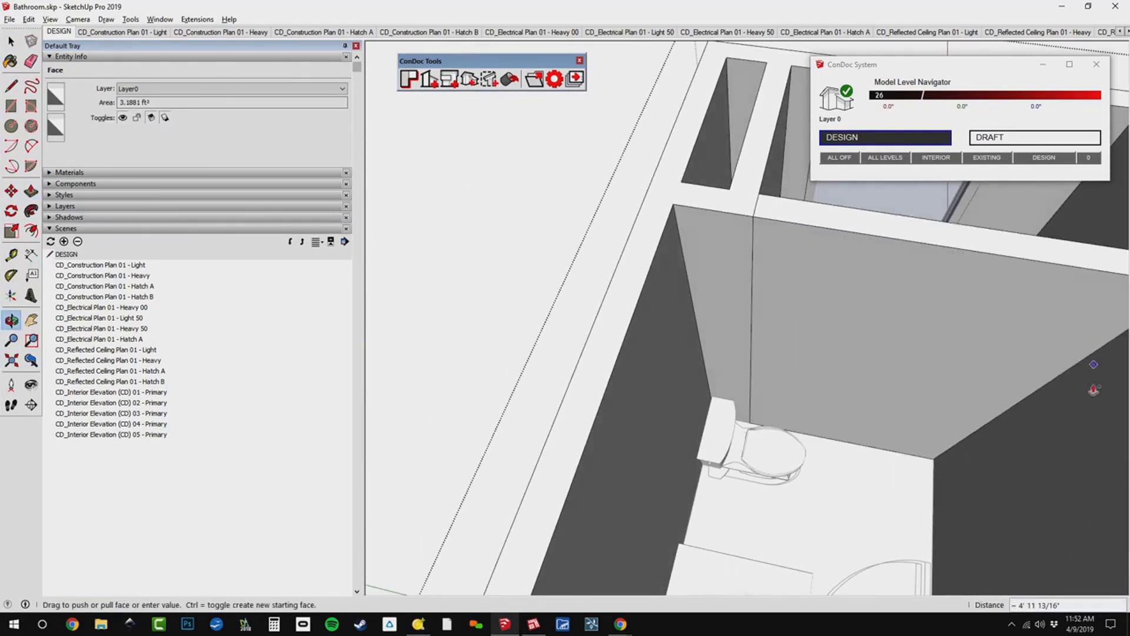
left_click(1087, 428)
Copy the partition's floor edge 7' 6" up its face, level with the window head, and copy that edge 12" down.
middle_click_drag(954, 400, 858, 326, "shift")
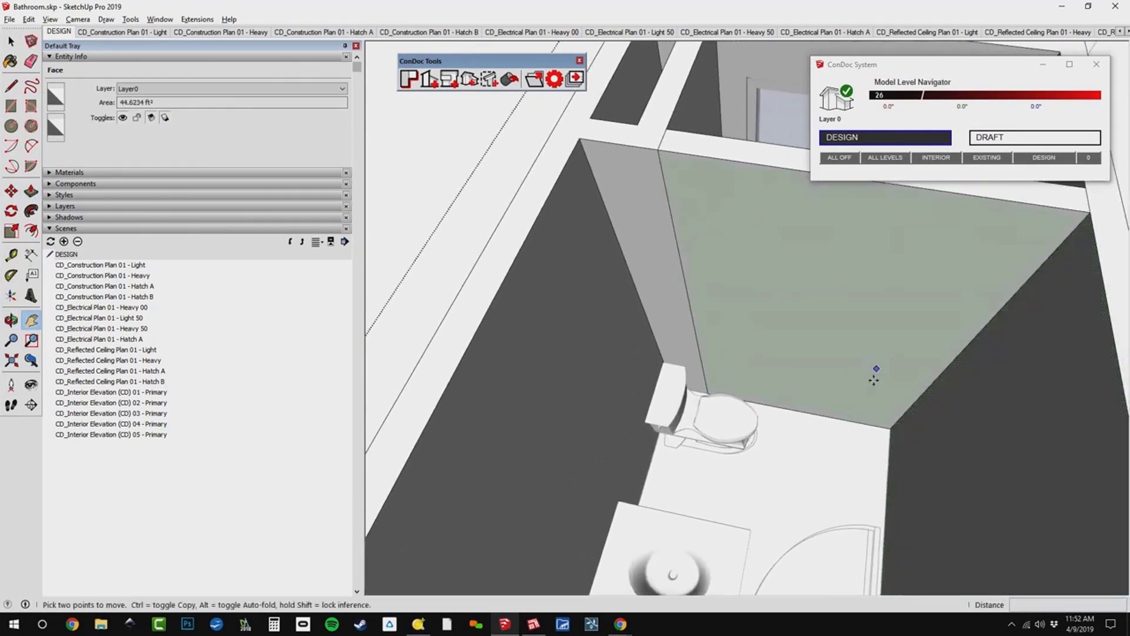
key("m")
key("ctrl")
left_click(840, 420)
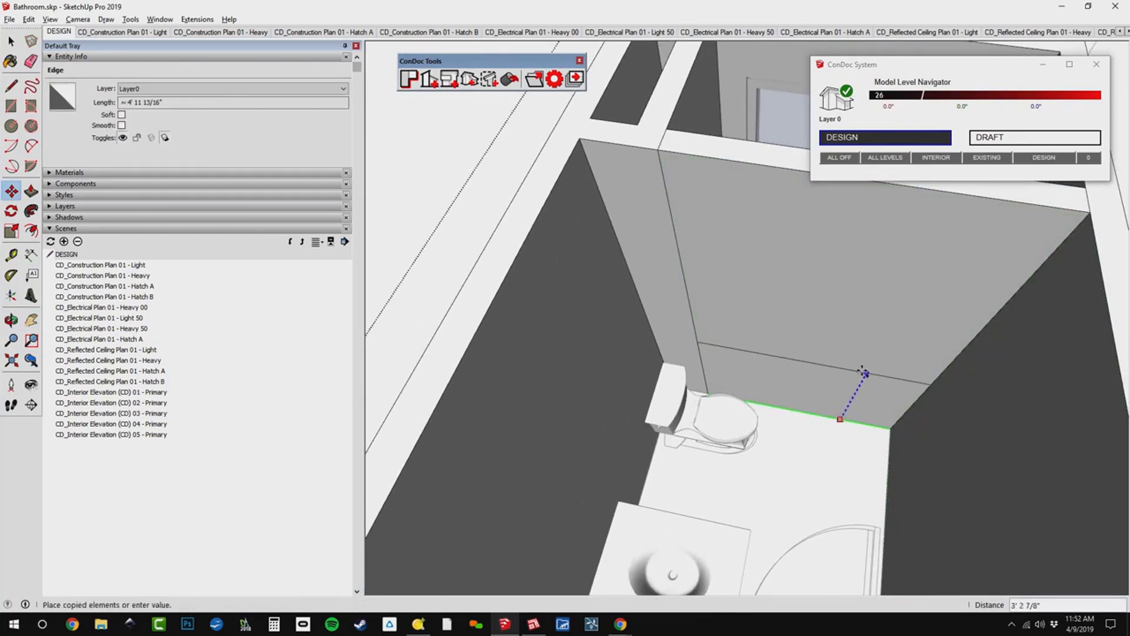
scroll(839, 312, "down", 3)
left_click(848, 227)
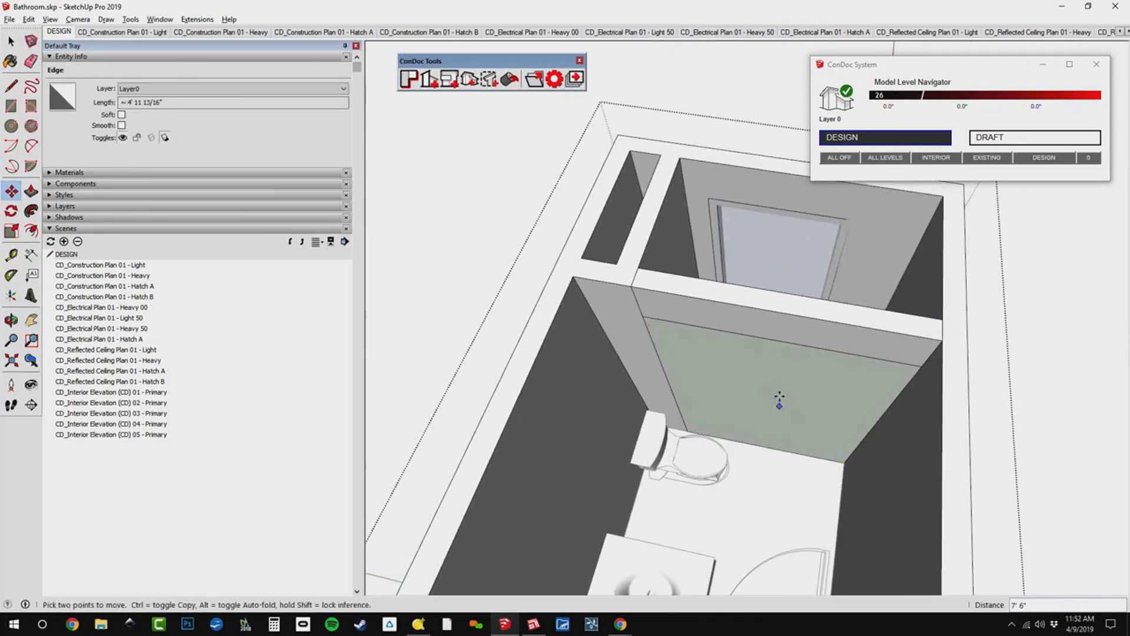
scroll(779, 396, "up", 4)
left_click(800, 240)
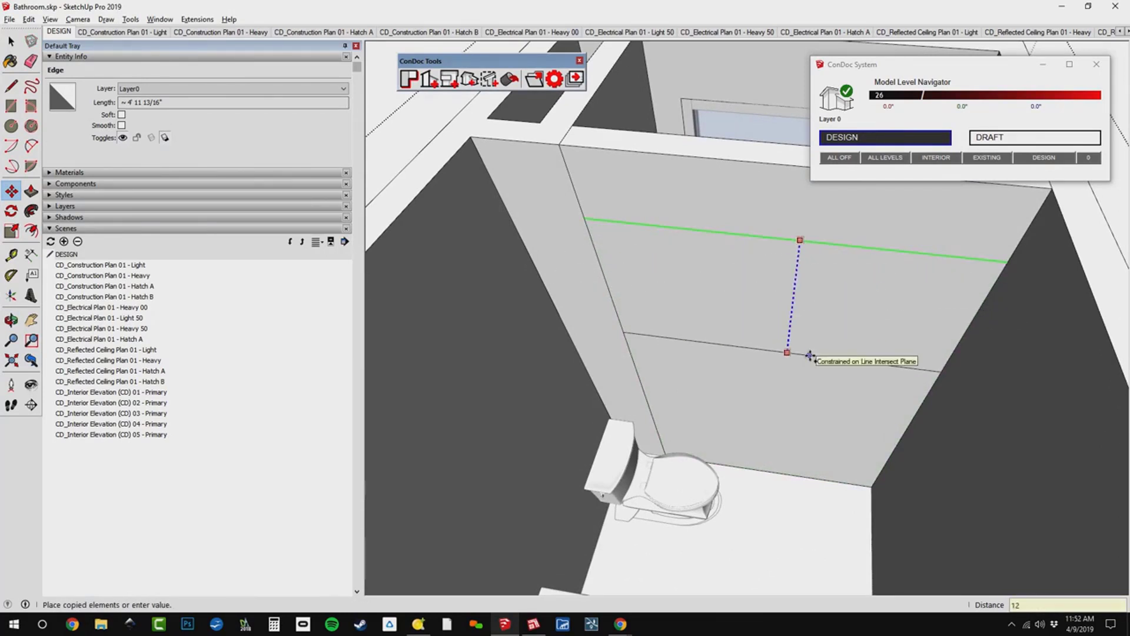
key("Return")
Draw a 2 Point Arc with a 1' bulge between the lower edge's ends and erase the guide edges around it to leave an arch outline.
key("a")
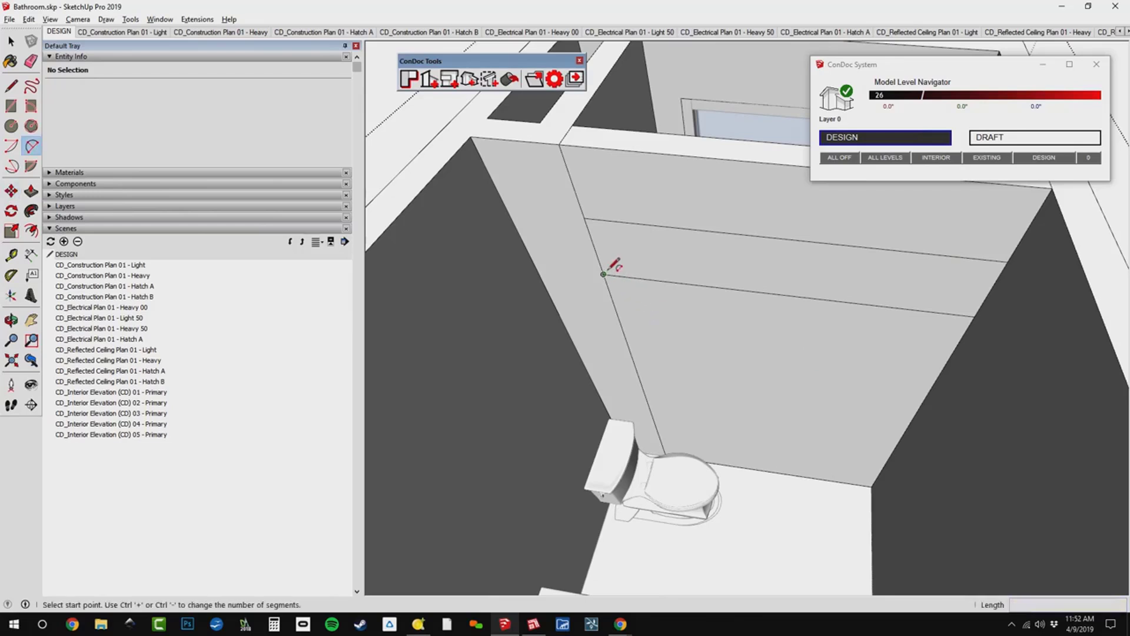
left_click(604, 274)
left_click(974, 317)
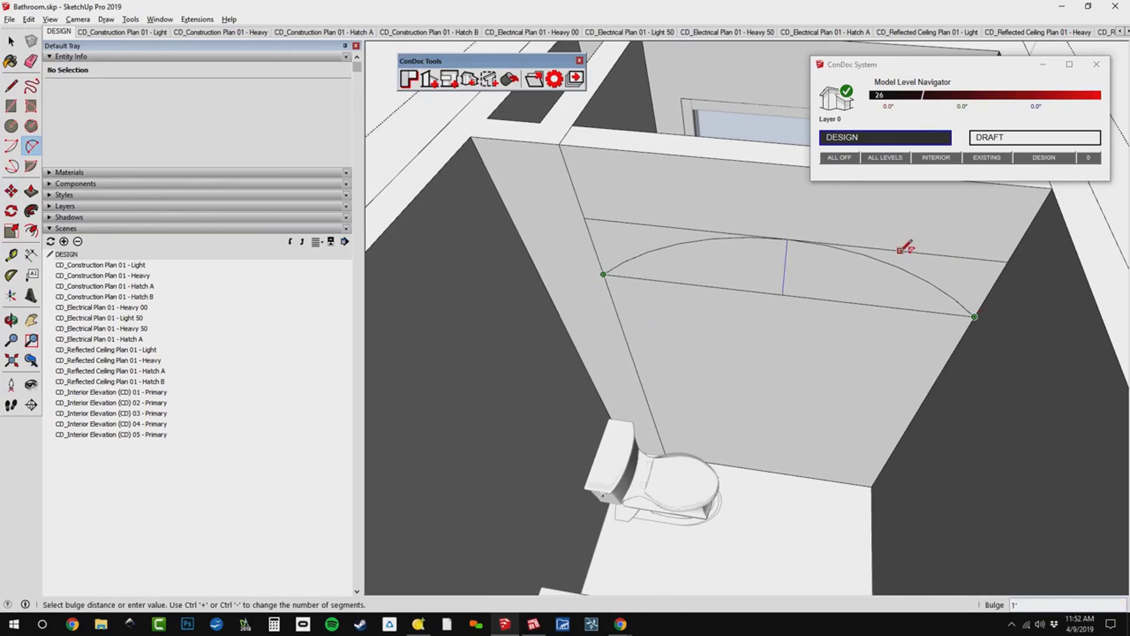
left_click(904, 247)
key("e")
left_click(650, 227)
left_click(596, 232)
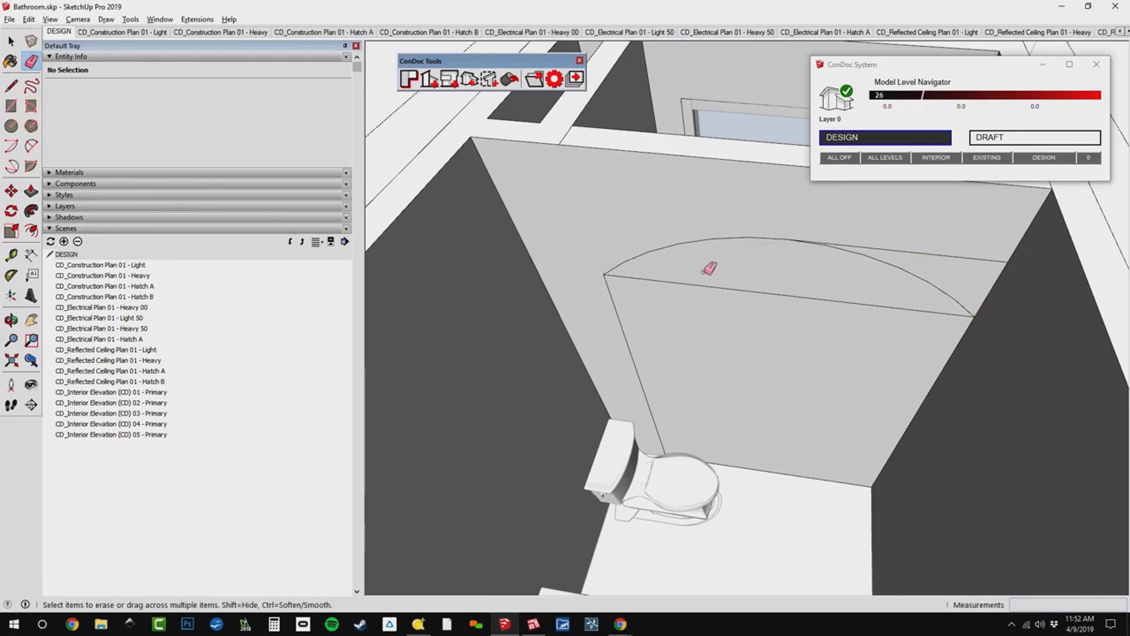
left_click(815, 298)
Push/Pull the arched face through the partition to open it, and erase the leftover edges on both sides of the opening.
key("p")
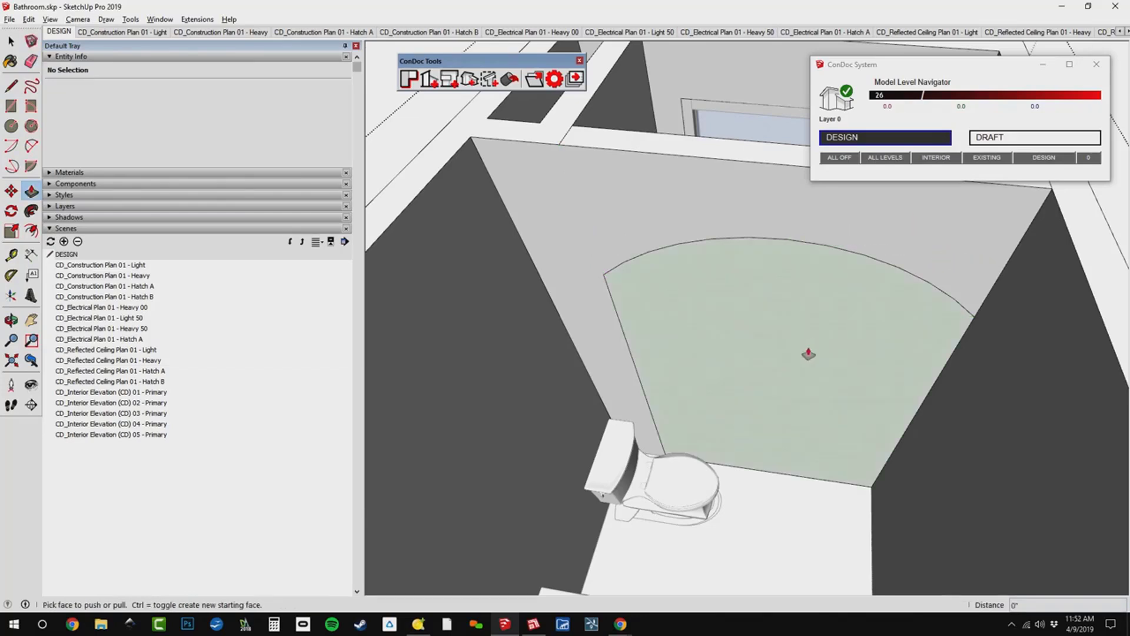
left_click(808, 353)
left_click(838, 406)
key("e")
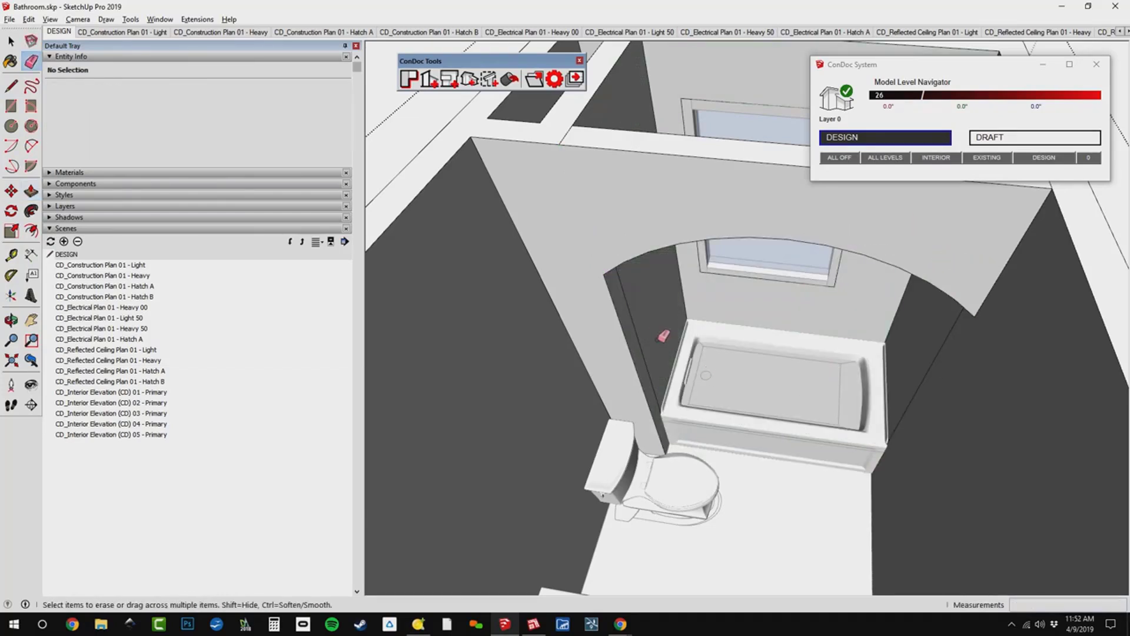
left_click(636, 336)
mouse_move(756, 404)
middle_mouse_down()
mouse_move(765, 411)
mouse_move(801, 393)
middle_mouse_up()
left_click(908, 378)
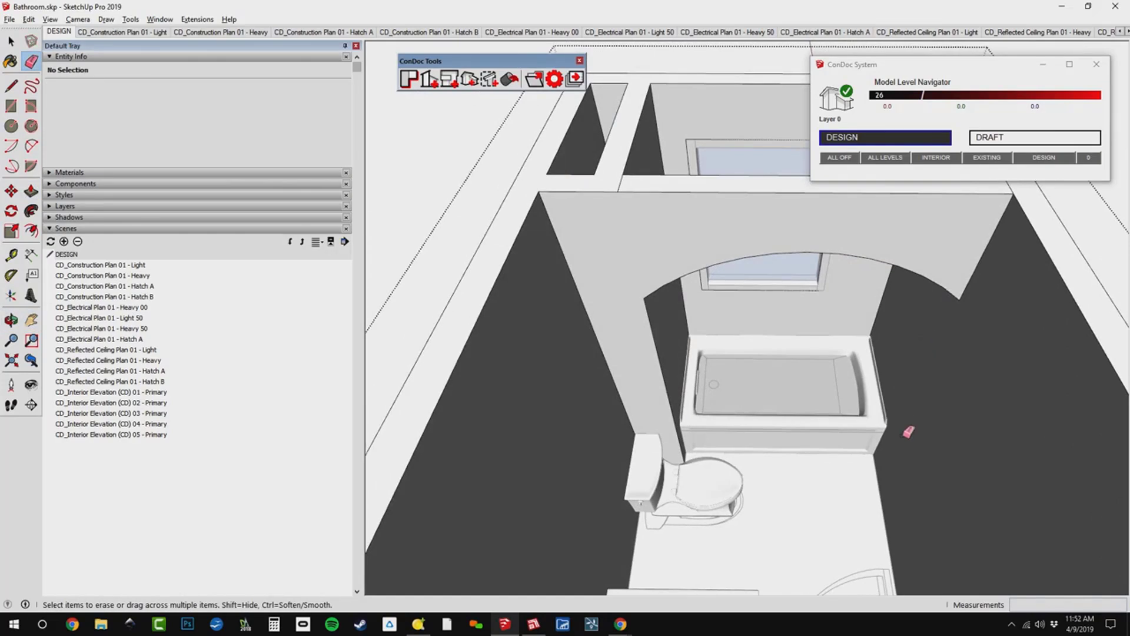
Unhide the ceiling and, inside its group, draw a rectangle about 4' 11 13/16" by 4 1/2" over the top of the arched partition.
mouse_move(909, 431)
middle_mouse_down()
mouse_move(903, 351)
mouse_move(666, 386)
mouse_move(668, 406)
middle_mouse_up()
middle_click_drag(805, 371, 841, 359)
middle_click_drag(842, 360, 827, 302, "shift")
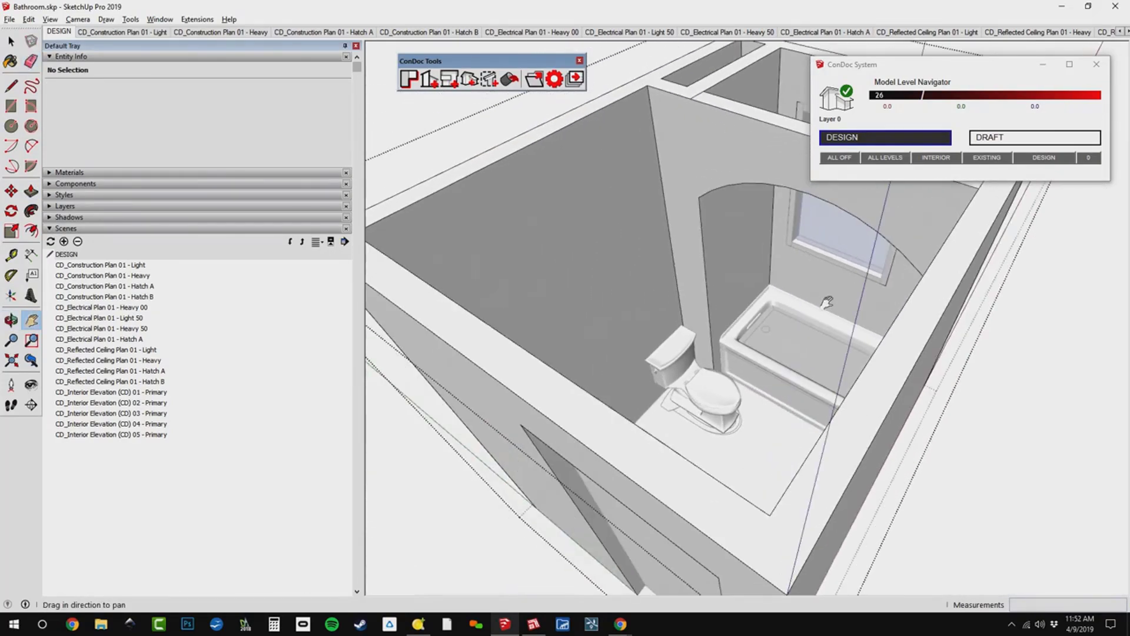
scroll(827, 302, "down", 3)
key("space")
key("Escape")
middle_click_drag(843, 257, 801, 273)
key("r")
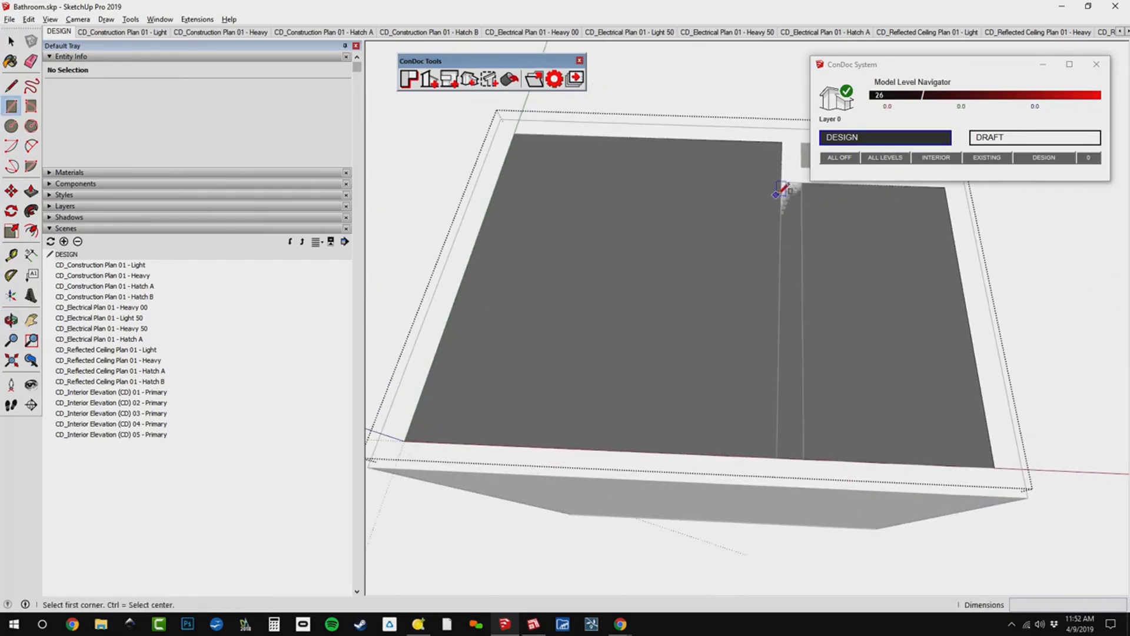
left_click(781, 181)
left_click(803, 458)
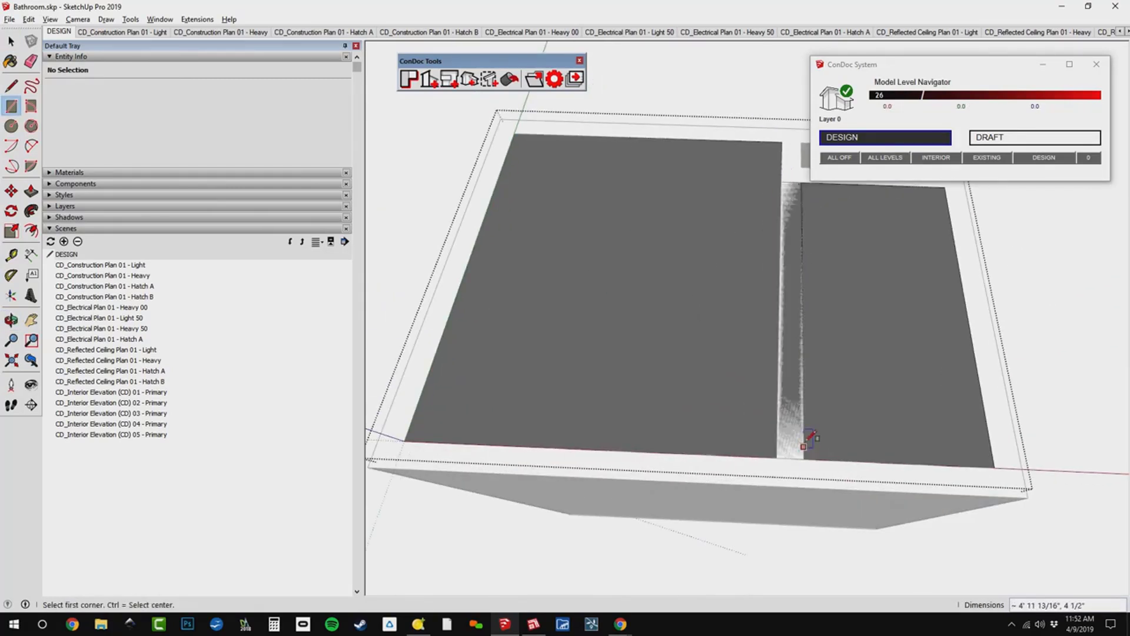
Delete the narrow ceiling face over the arched partition together with its boundary edges.
key("h")
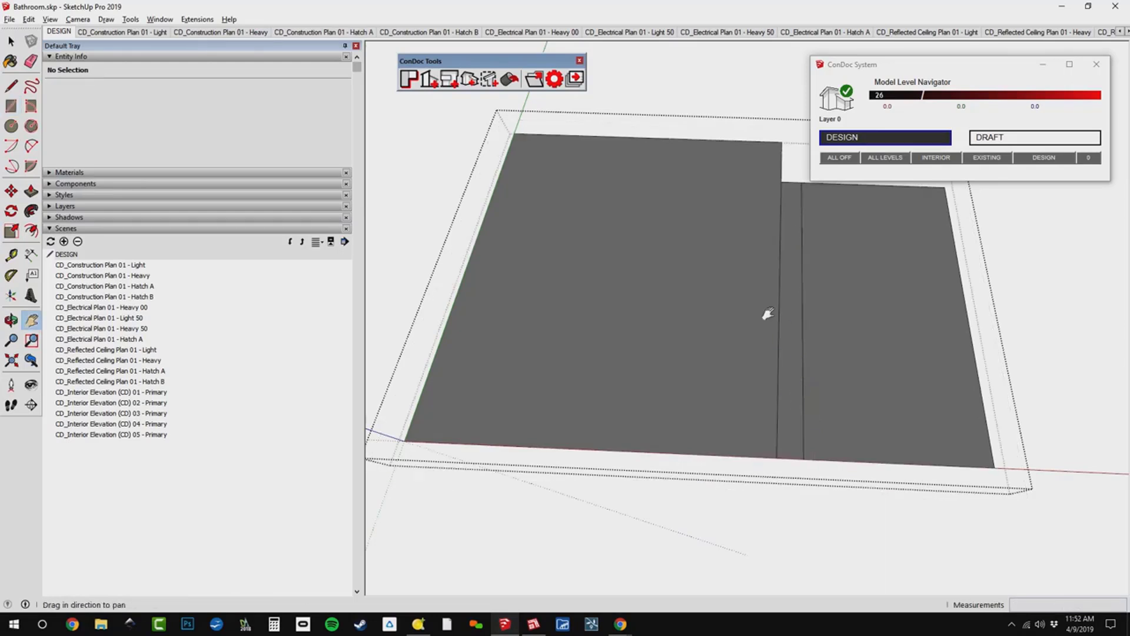
key("space")
double_click(787, 284)
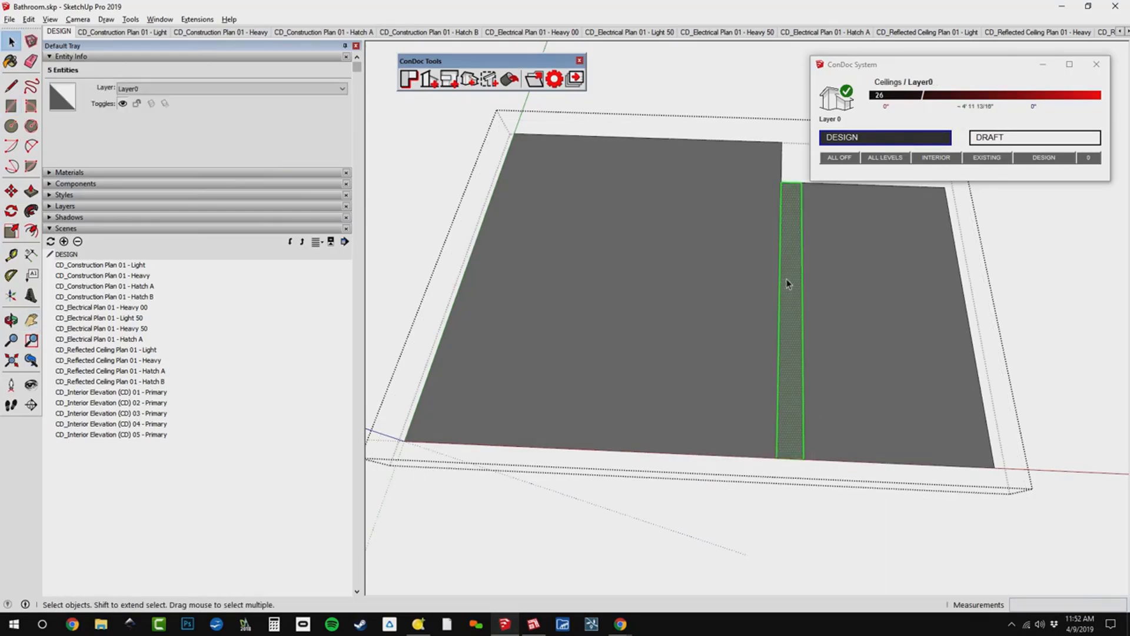
key("Delete")
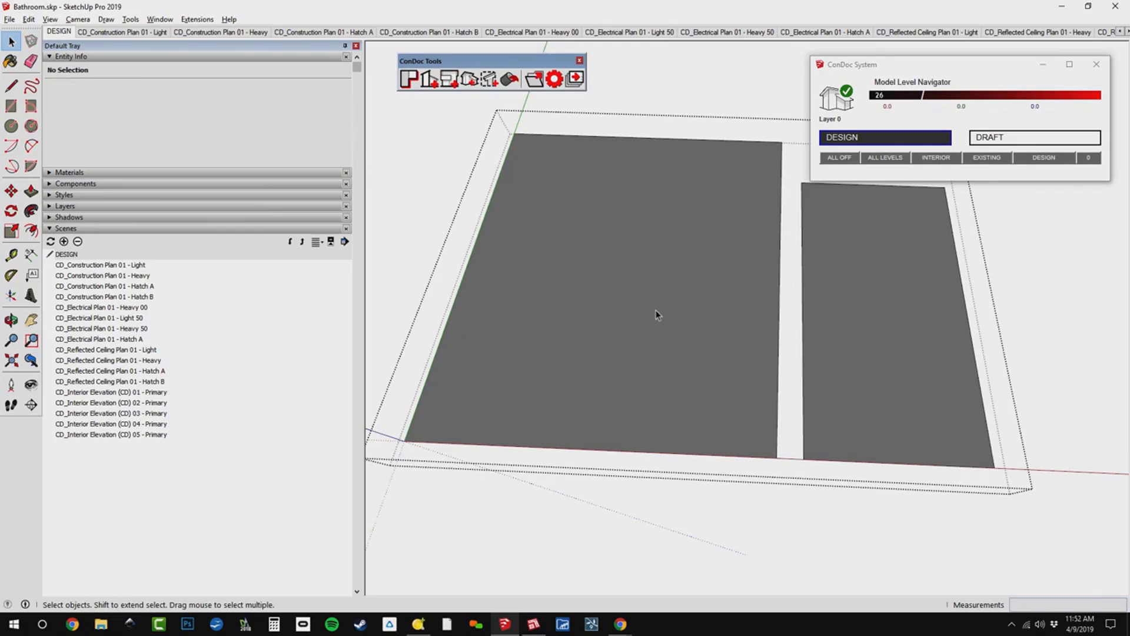
Offset the larger ceiling panel's outline 12" inward and Push/Pull the inner face up 4" to form a tray ceiling.
key("f")
left_click(642, 231)
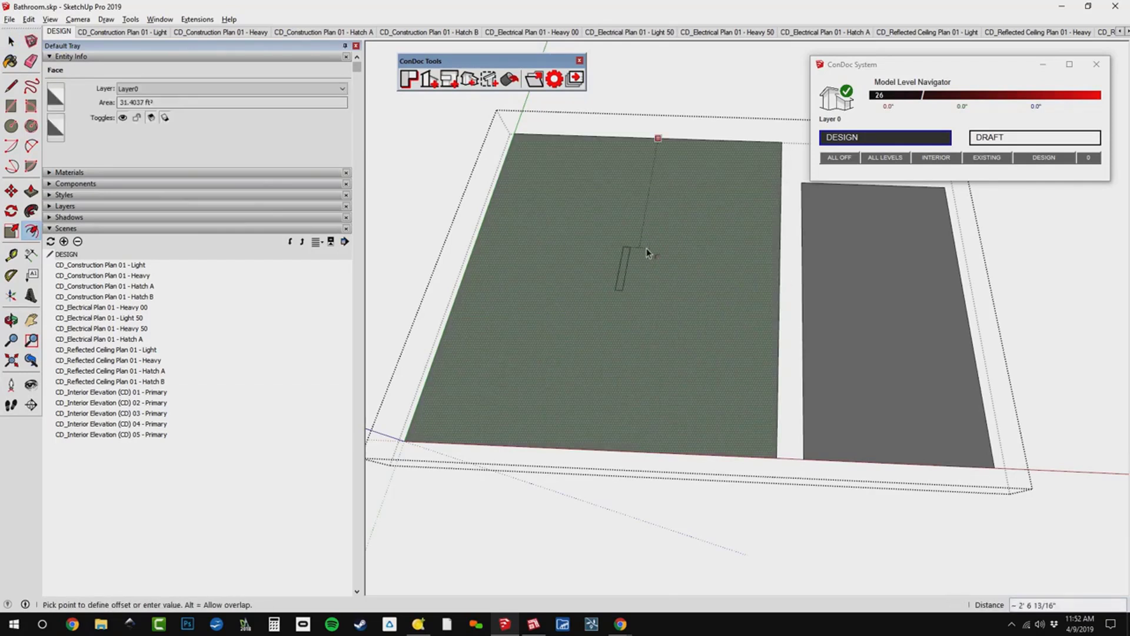
type("12")
key("Return")
key("p")
left_click(636, 252)
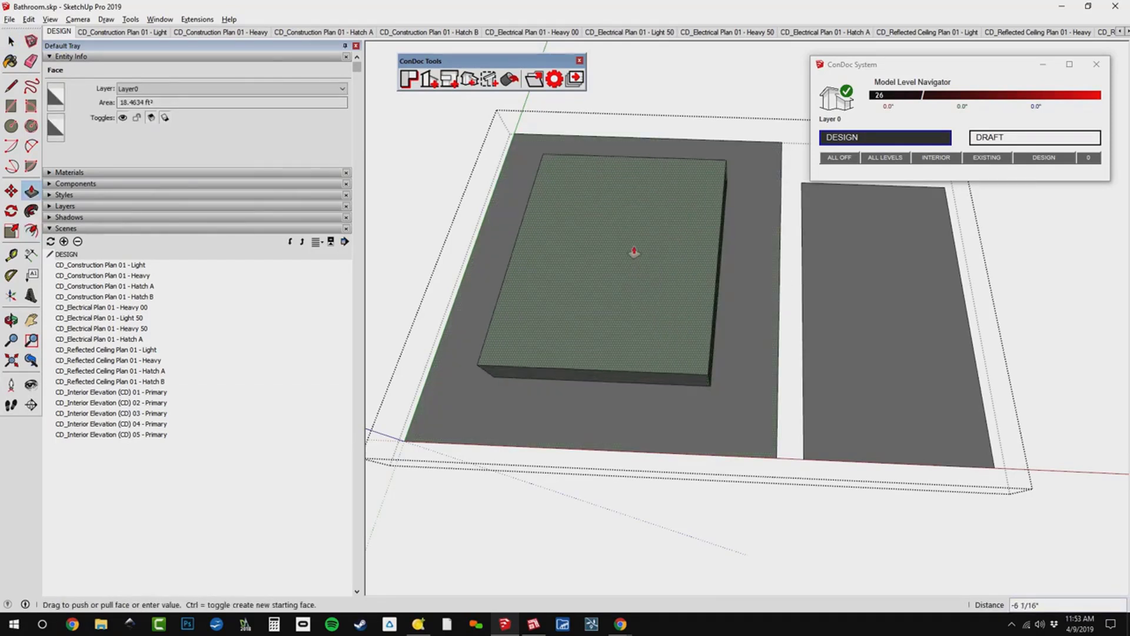
type("6")
key("Return")
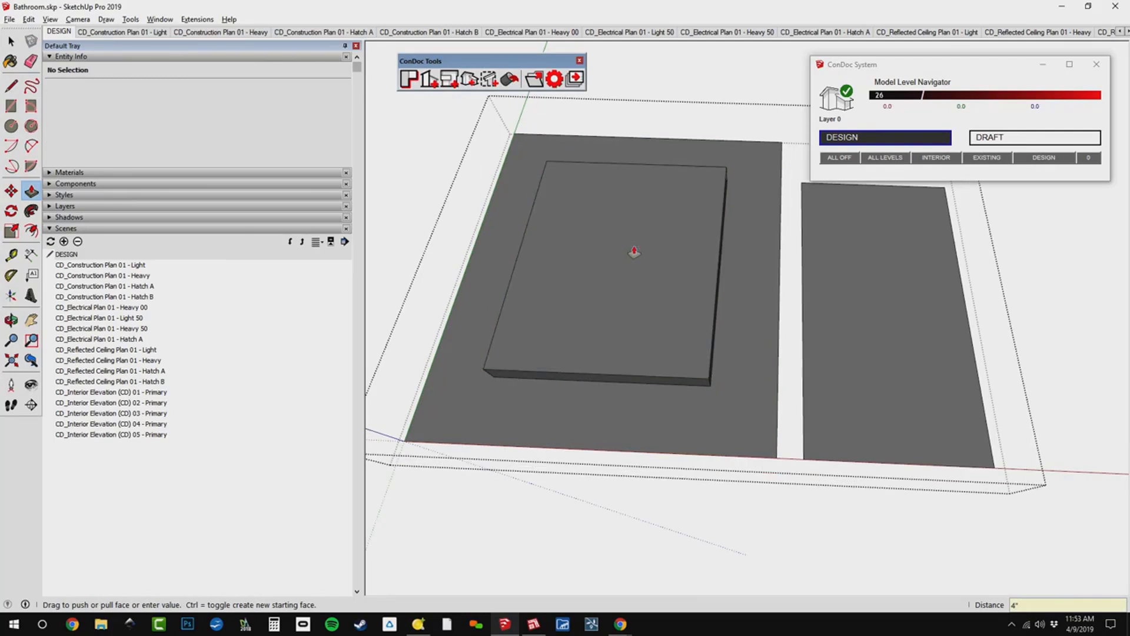
key("space")
middle_click_drag(585, 336, 736, 265)
left_click(700, 450)
key("Delete")
Remove the floor group inside the room to expose the background linework beneath the vanity.
scroll(777, 232, "up", 5)
scroll(720, 231, "up", 3)
scroll(736, 266, "down", 4)
key("w")
scroll(758, 295, "up", 5)
middle_click_drag(860, 320, 644, 541)
middle_click_drag(644, 542, 767, 382, "shift")
key("space")
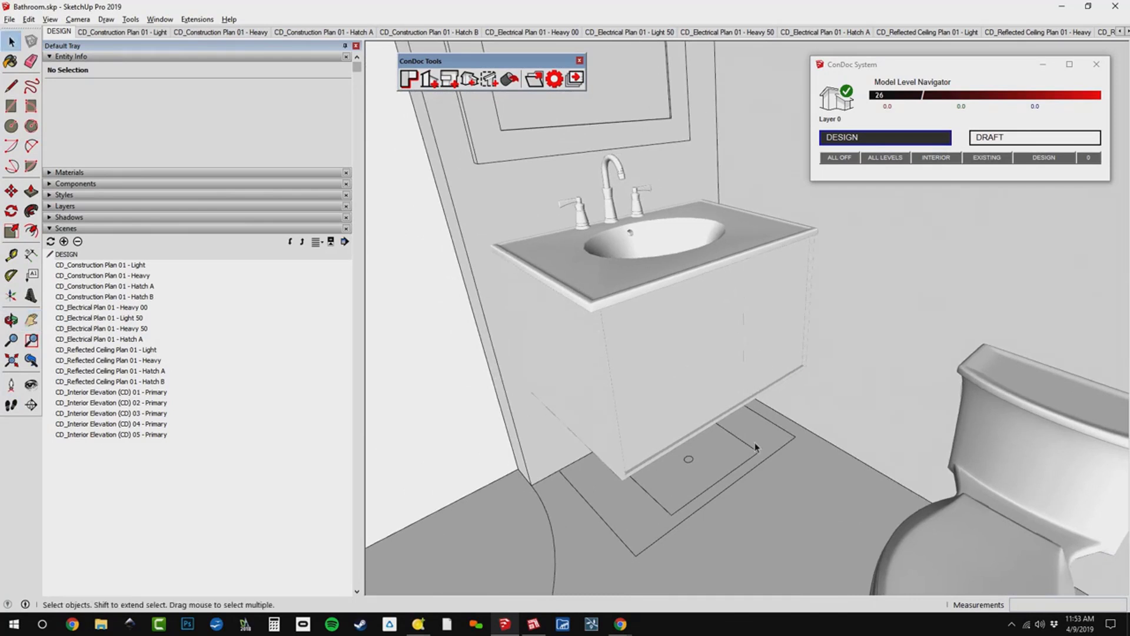
left_click(755, 464)
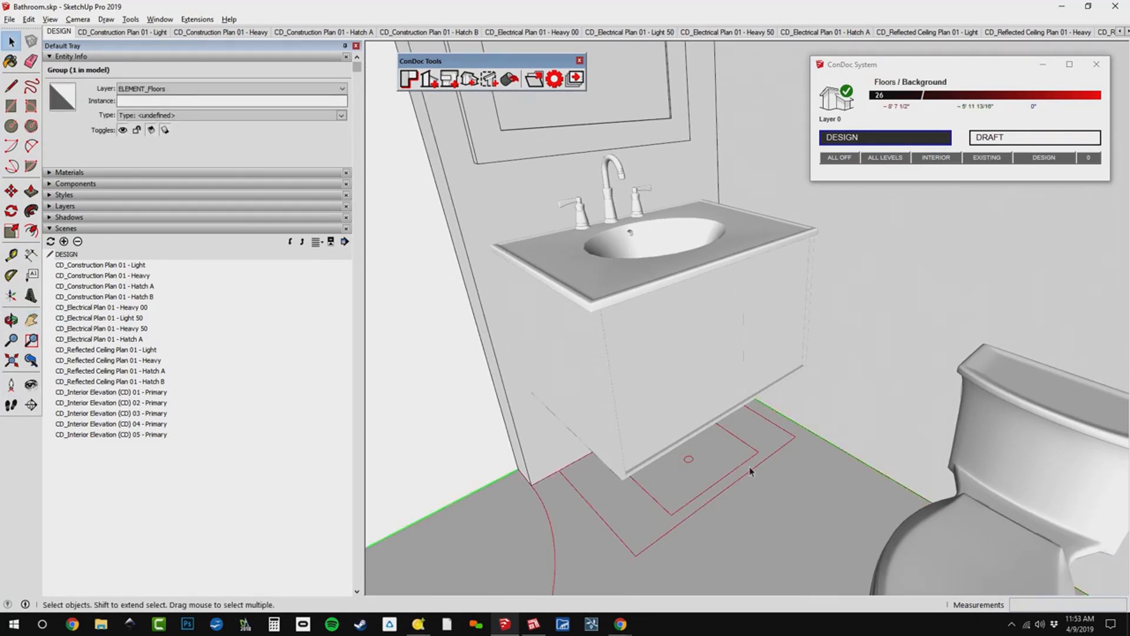
key("Delete")
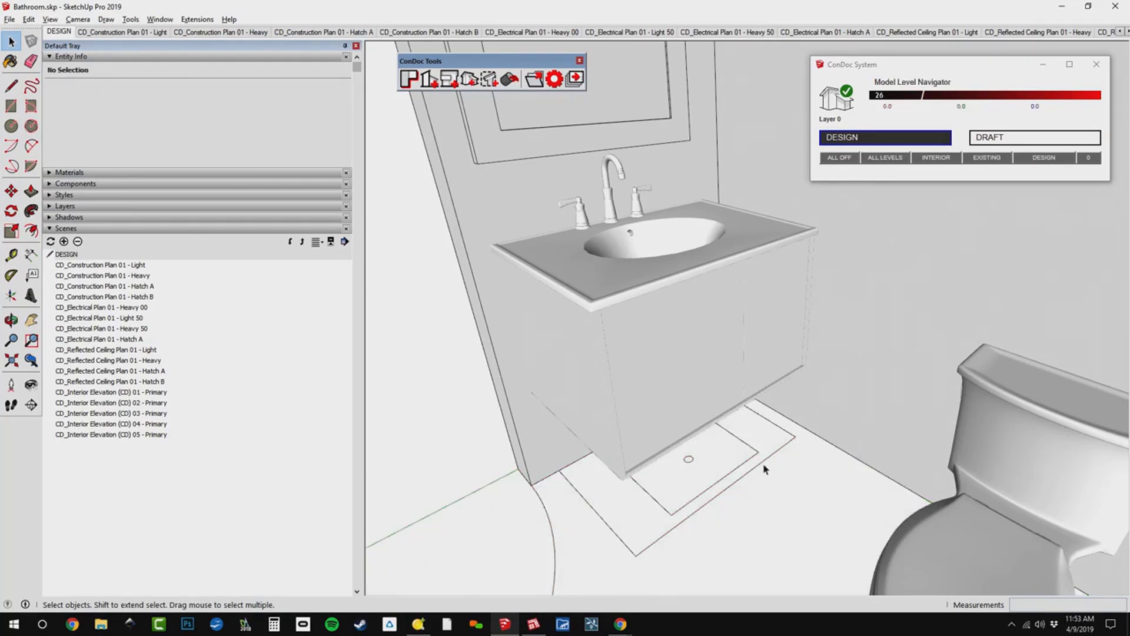
Unlock the background group and copy the vanity's 2D plan symbol from inside it.
left_click(762, 462)
right_click(763, 465)
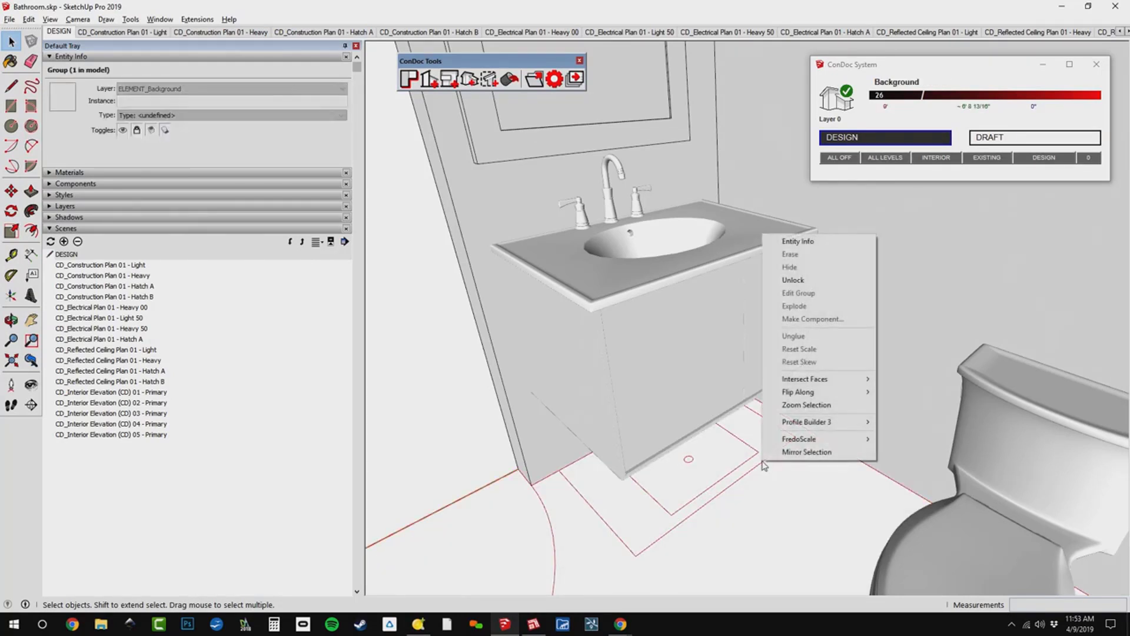
left_click(795, 280)
double_click(778, 456)
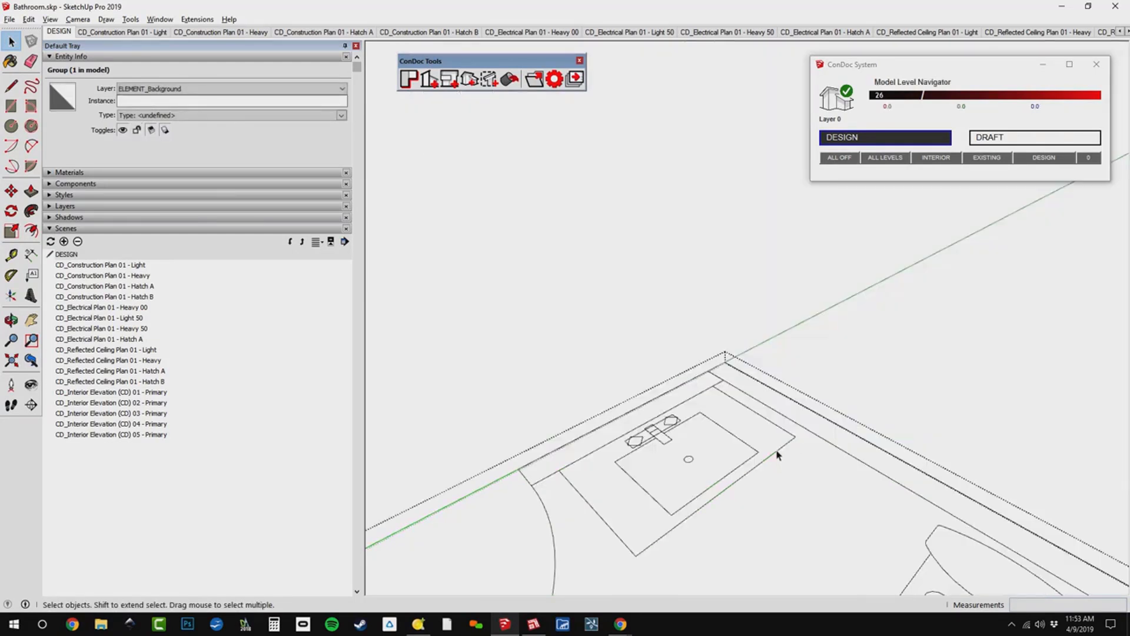
left_click(777, 454)
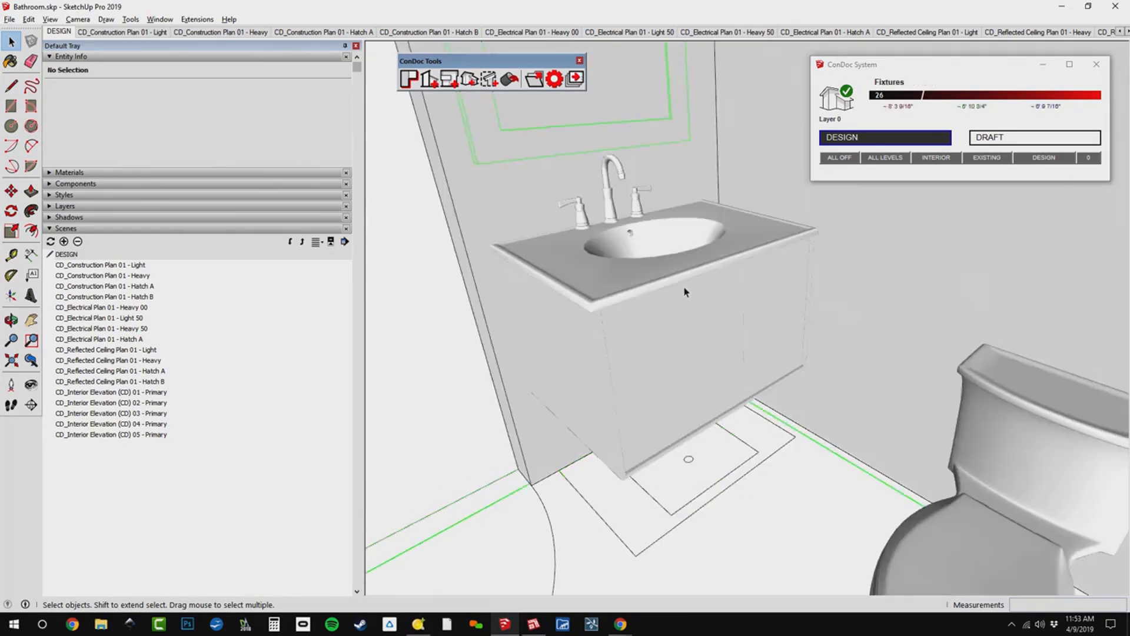
Inside the Vanity component of the fixtures group, group all the 3D parts and assign that group to the CONDOC_3D Object layer.
left_click(685, 291)
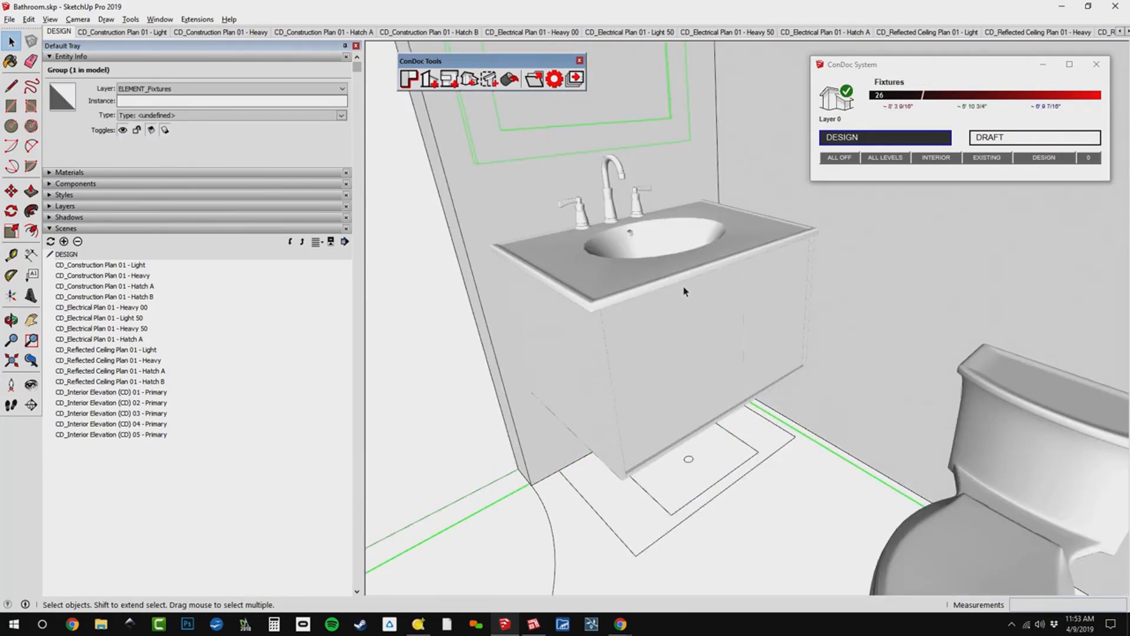
double_click(685, 279)
left_click(684, 280)
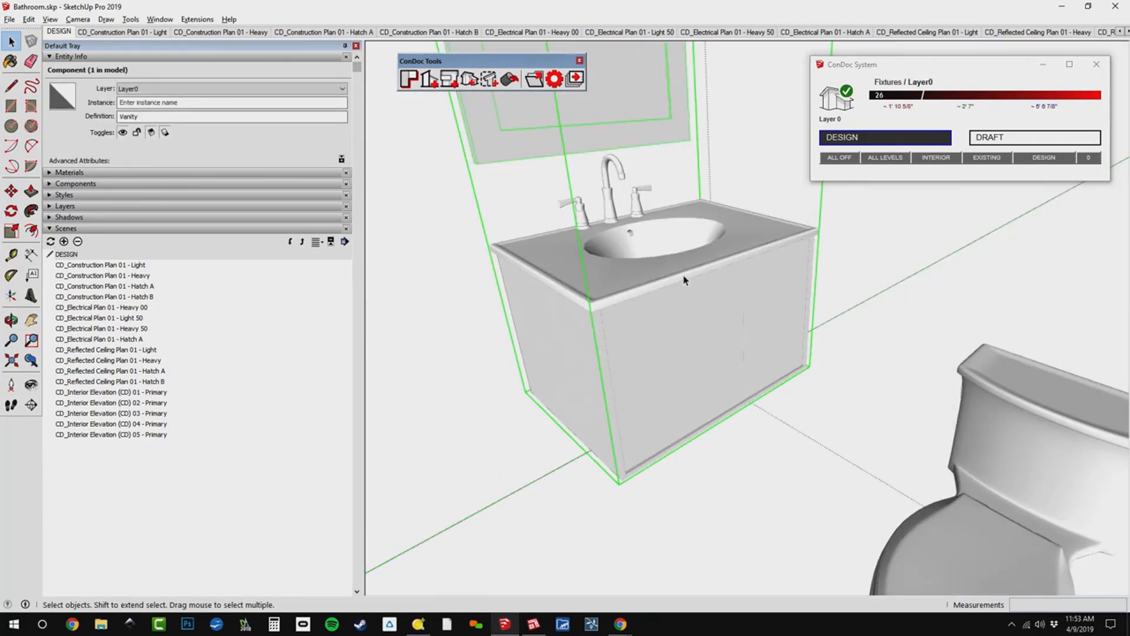
double_click(685, 280)
left_click(686, 280)
middle_click_drag(686, 280, 744, 393)
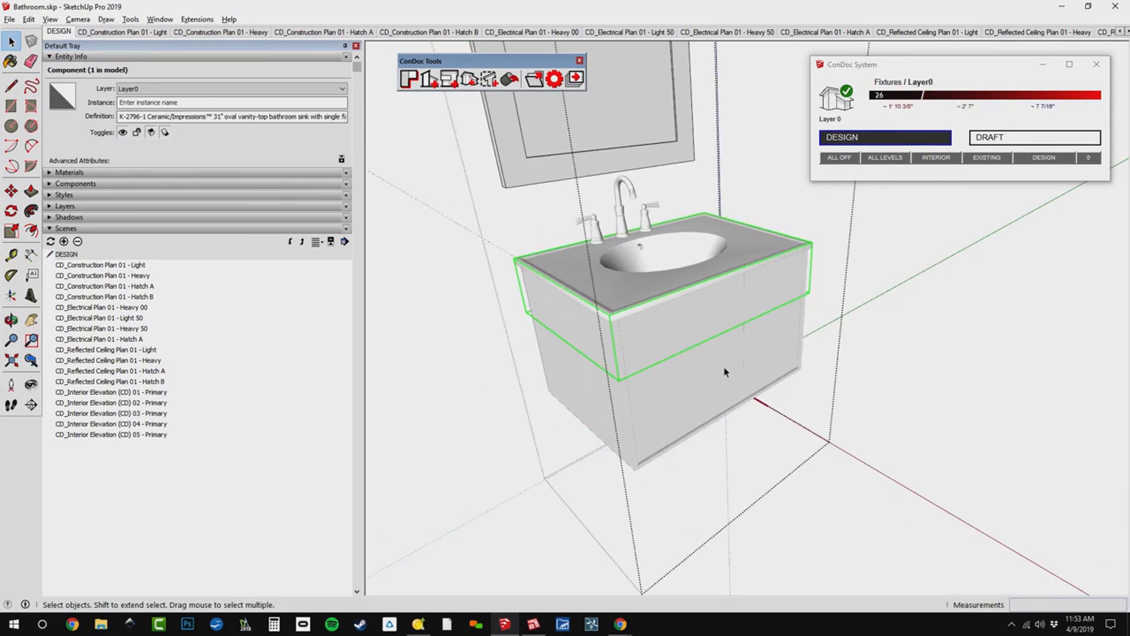
key("ctrl+a")
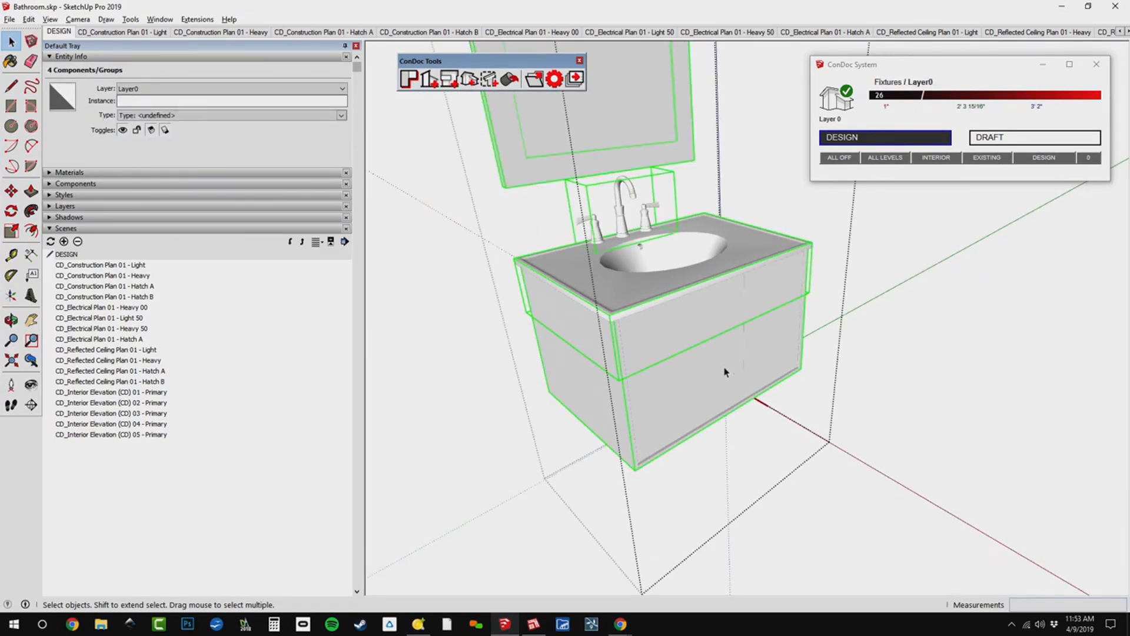
key("Escape")
left_click(242, 89)
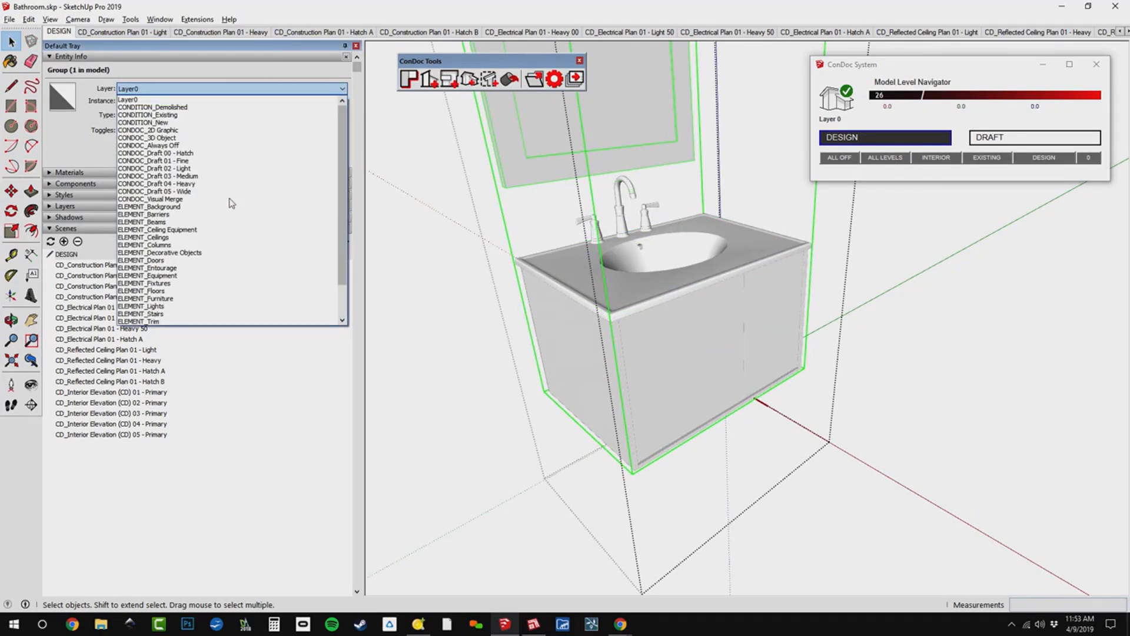
left_click(236, 138)
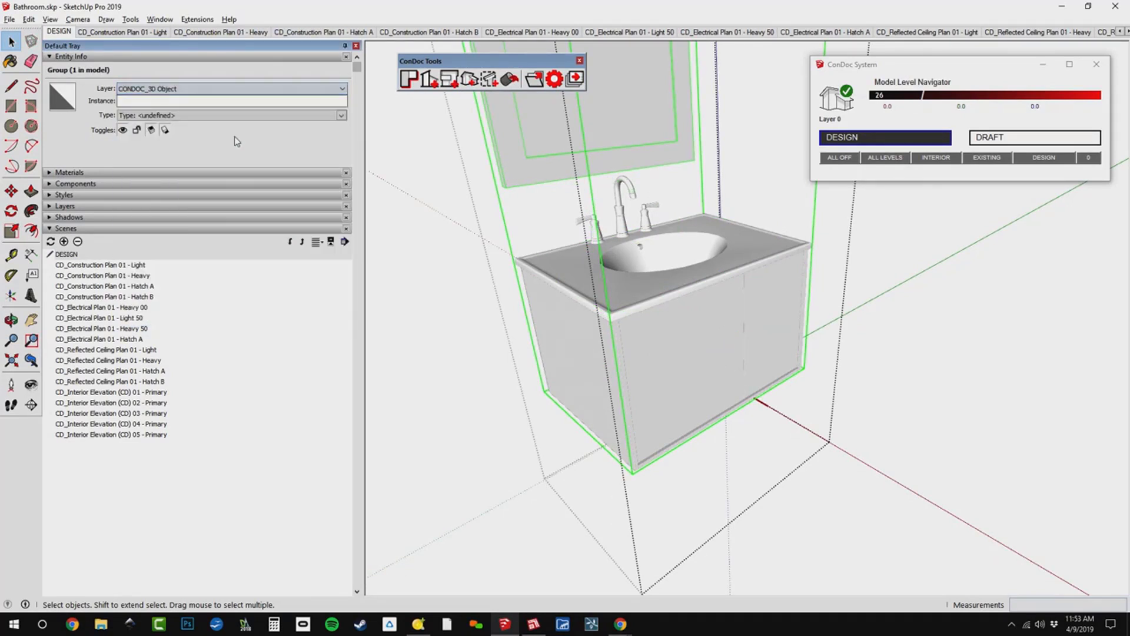
Paste the 2D plan symbol in place inside the Vanity component and assign it to the CONDOC_2D Graphic layer.
left_click(28, 19)
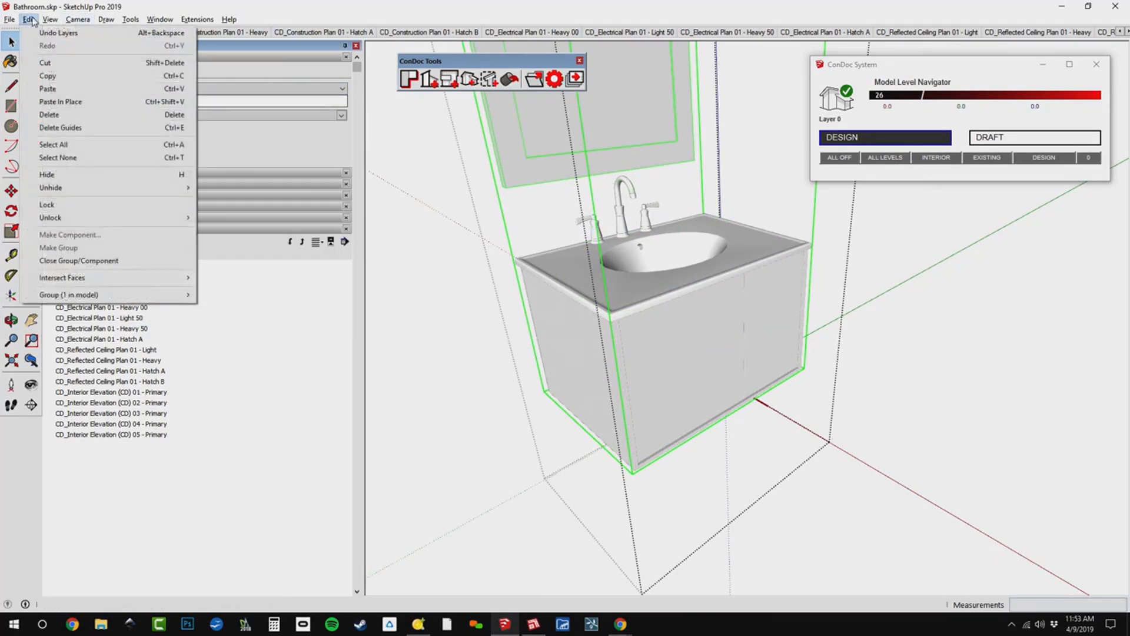
left_click(81, 102)
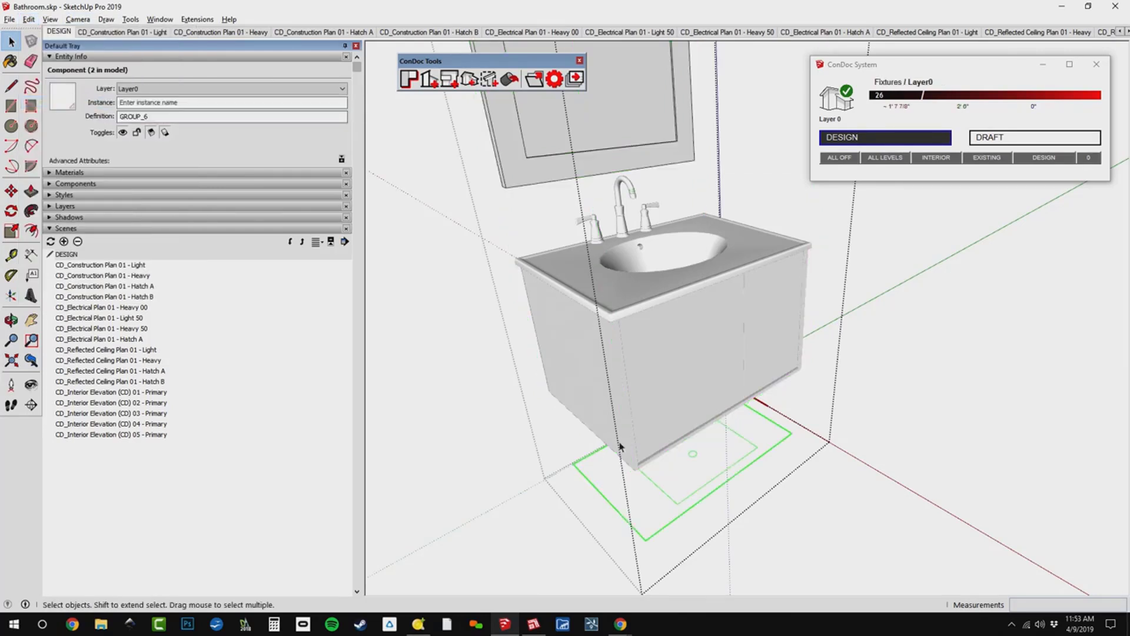
left_click(285, 87)
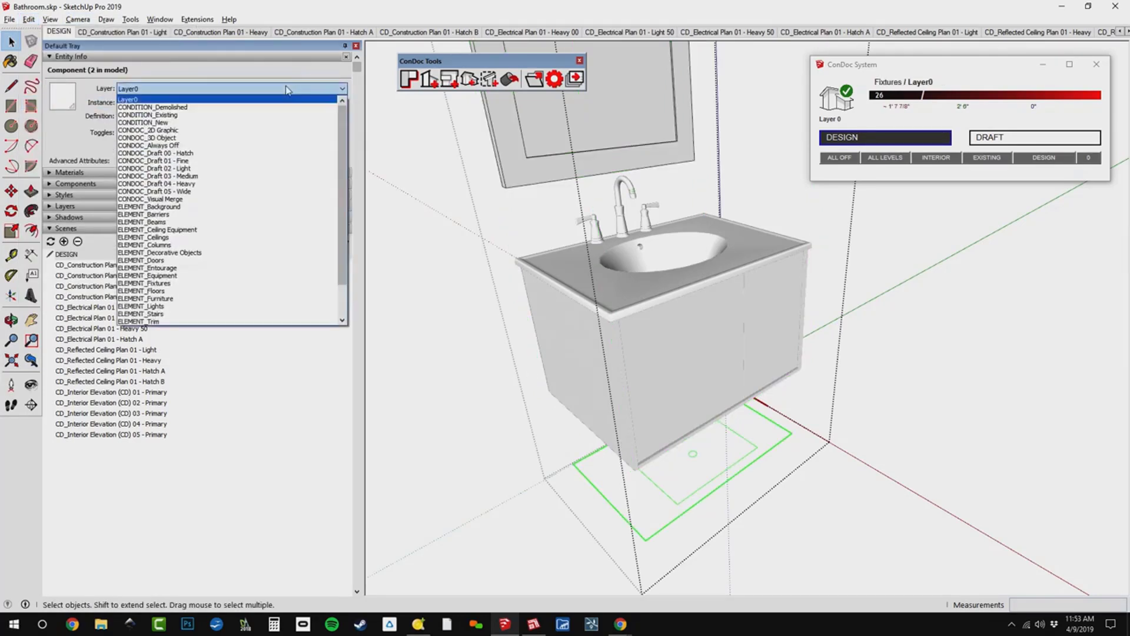
left_click(280, 130)
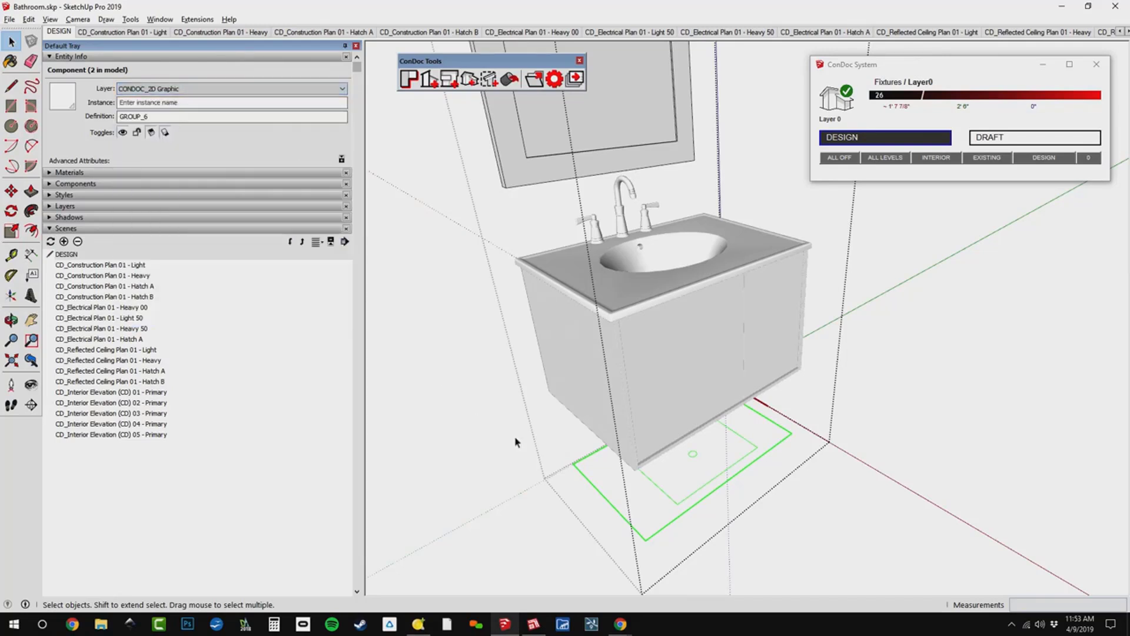
middle_click_drag(677, 463, 1027, 482)
left_click(1027, 482)
Hide the ceiling group to show the room from above and save the bathroom model.
scroll(873, 378, "down", 8)
middle_click_drag(873, 378, 591, 411, "shift")
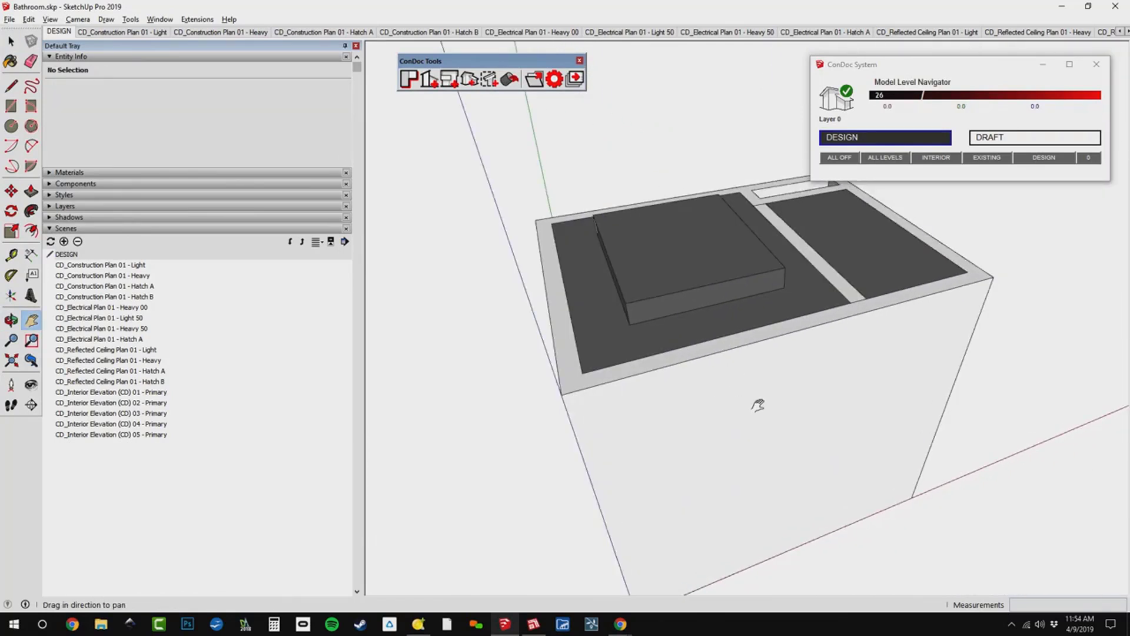
middle_click_drag(846, 402, 760, 406)
left_click(744, 293)
key("h")
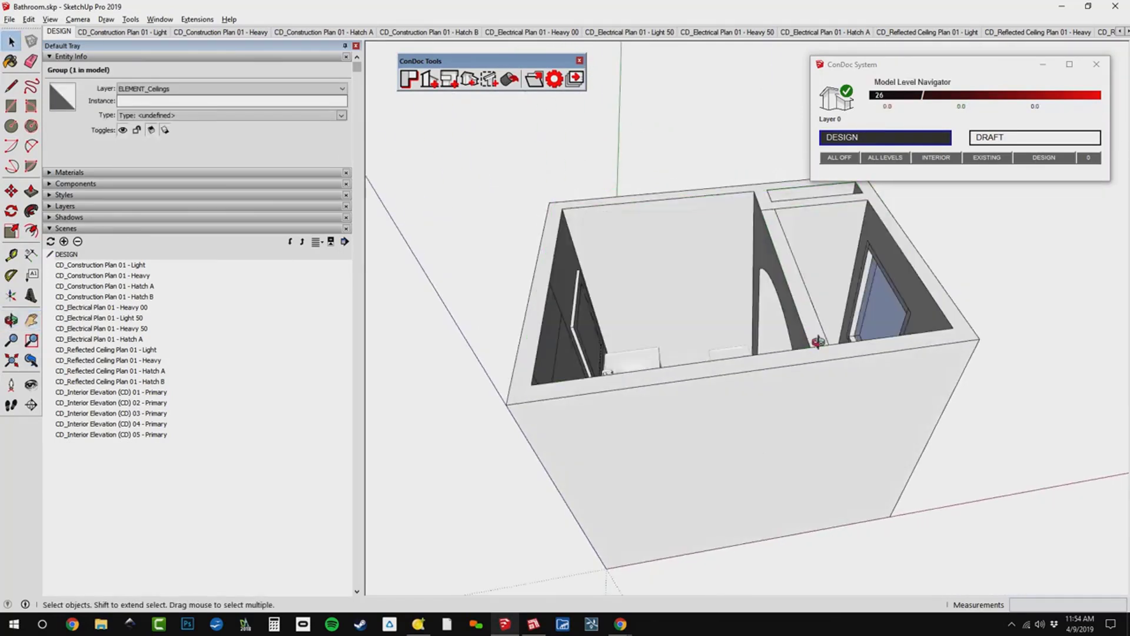
middle_click_drag(818, 341, 720, 415)
scroll(720, 415, "up", 3)
middle_click_drag(716, 373, 747, 361, "shift")
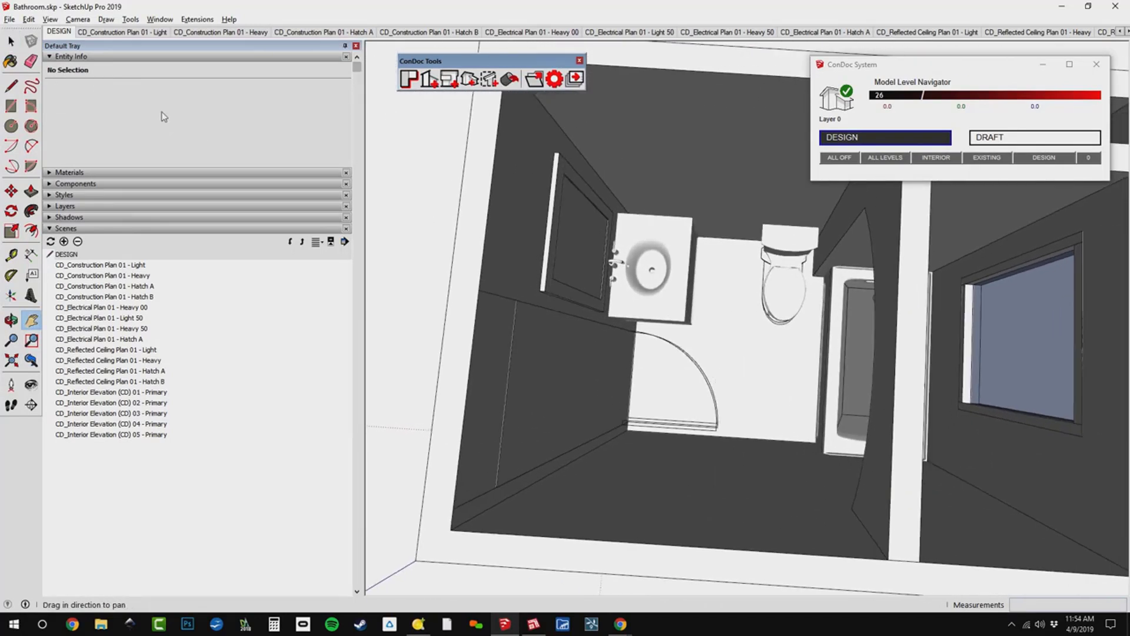
left_click(9, 19)
left_click(18, 74)
Switch to LayOut and update the out-of-date Bathroom.skp reference in the document setup.
key("alt+Tab")
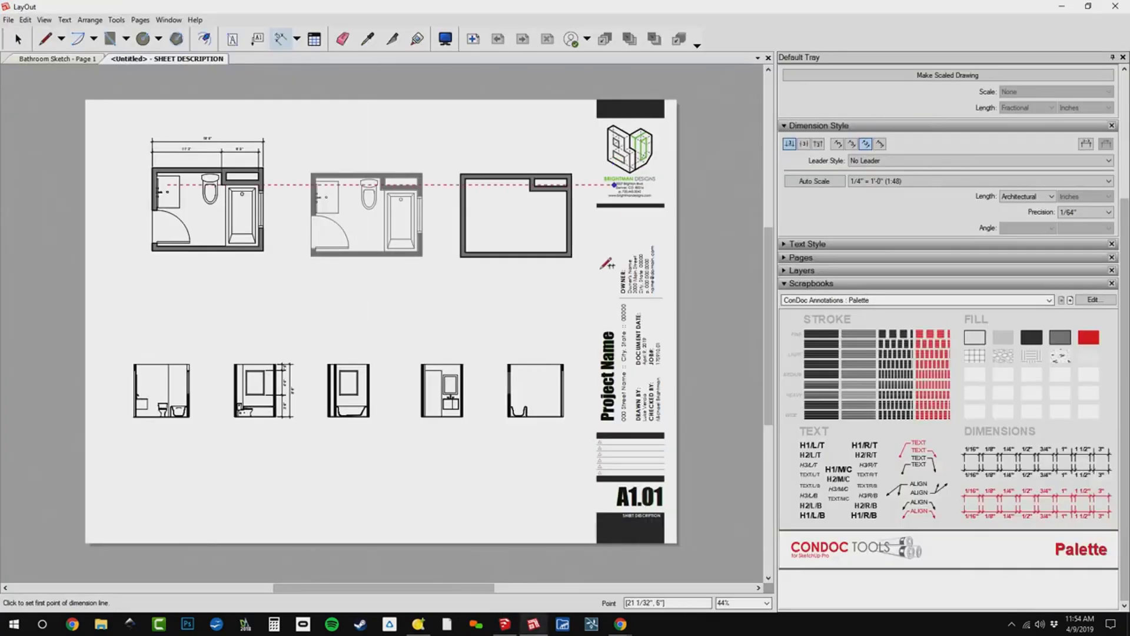
scroll(209, 259, "up", 2)
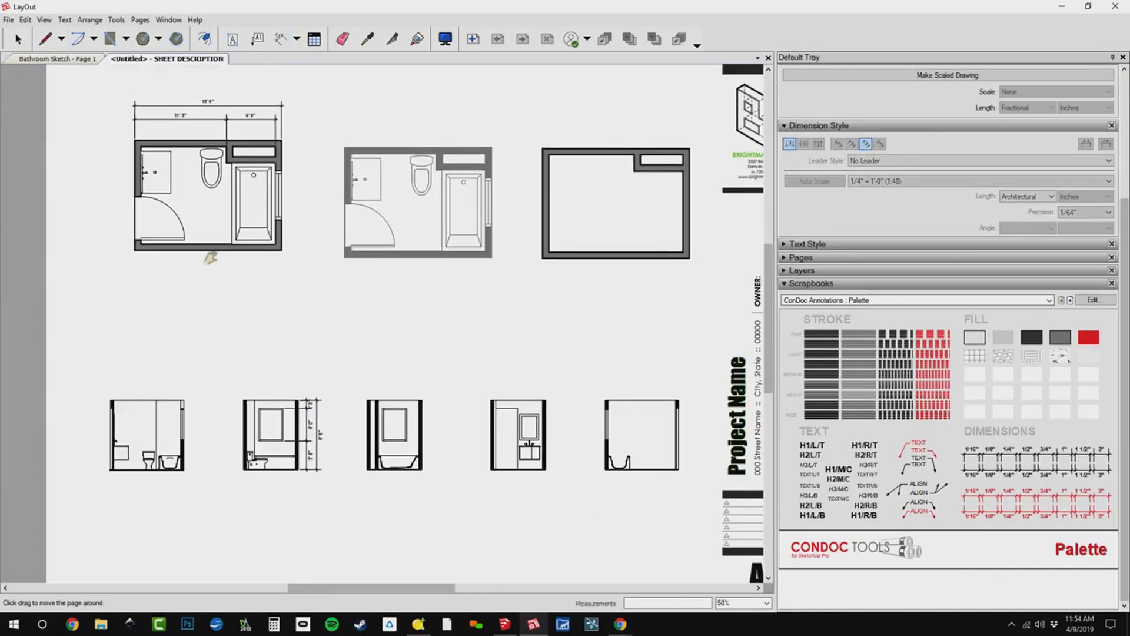
scroll(605, 208, "up", 2)
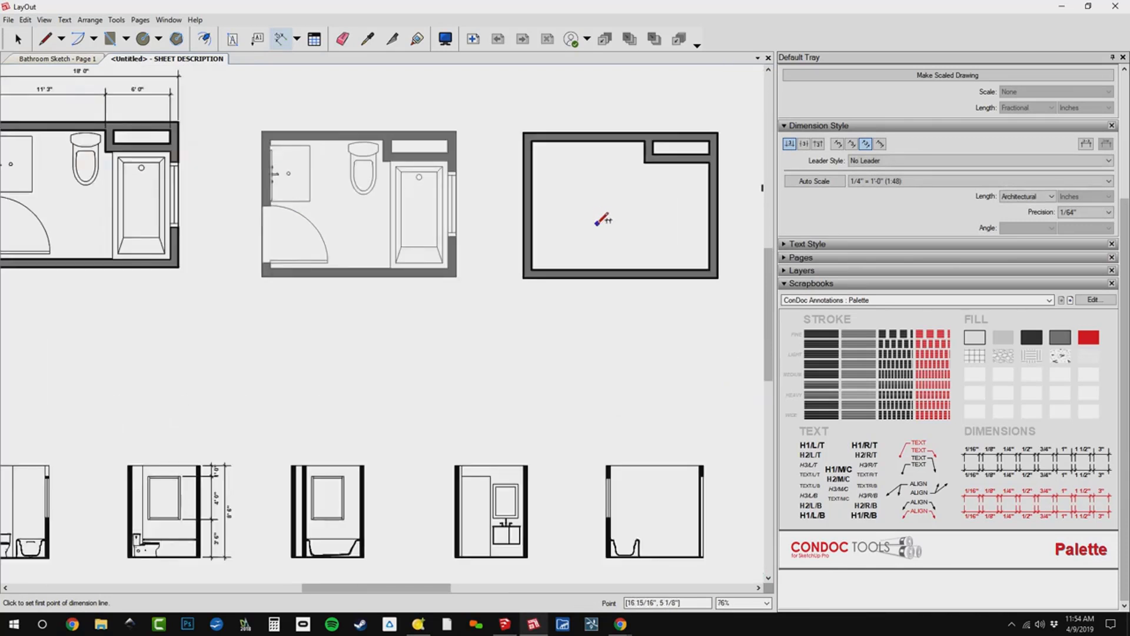
scroll(597, 227, "down", 1)
middle_click_drag(572, 271, 585, 278)
key("d")
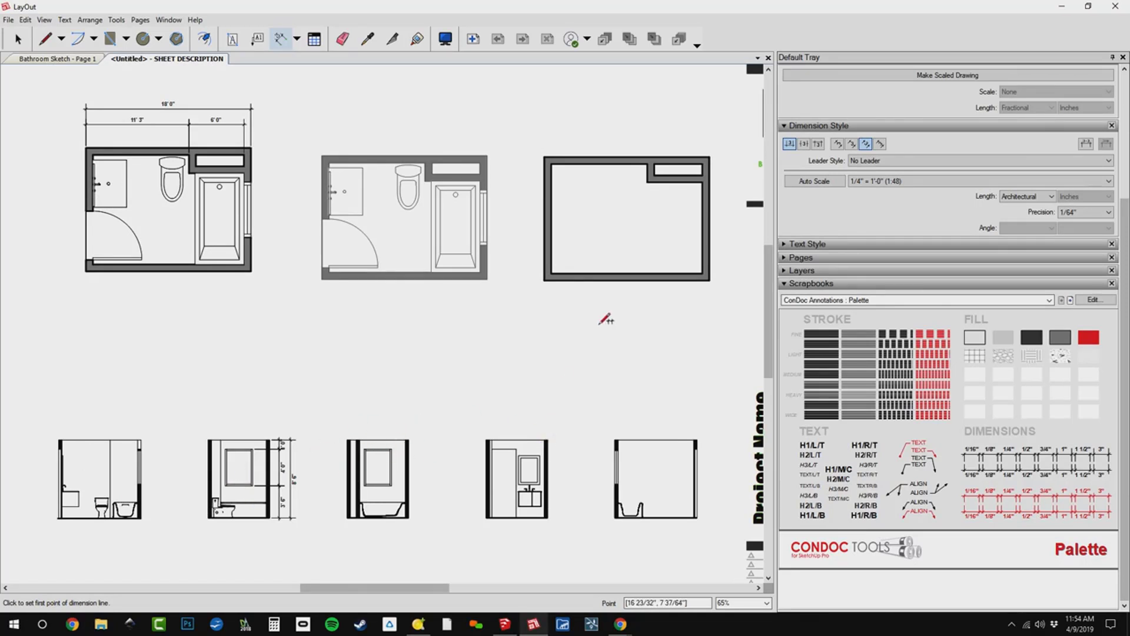
left_click(7, 20)
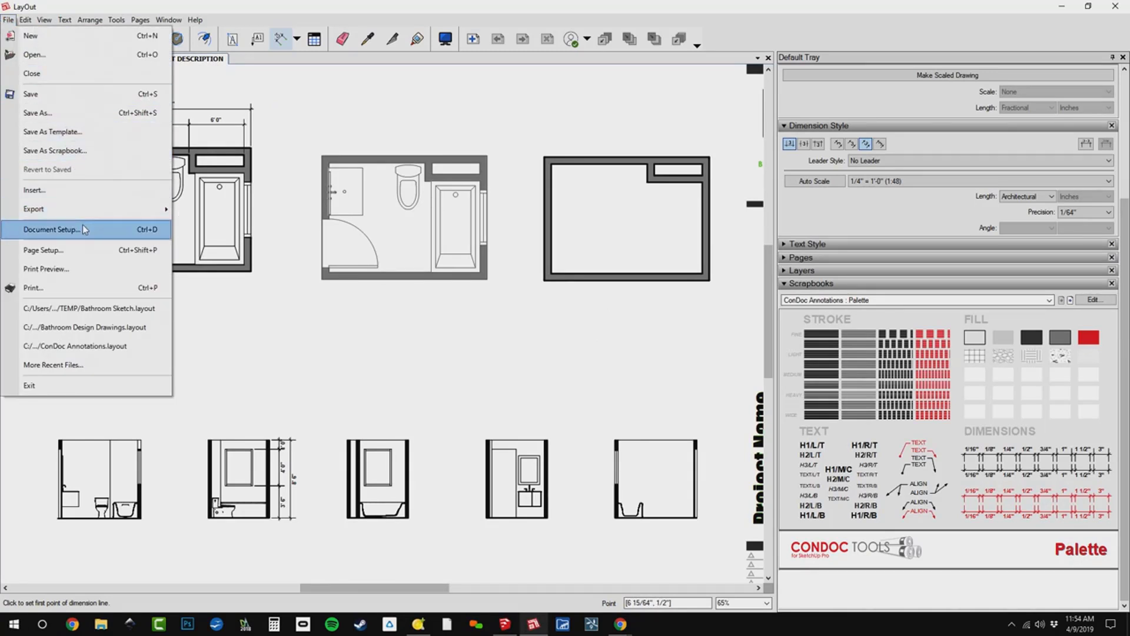
left_click(86, 233)
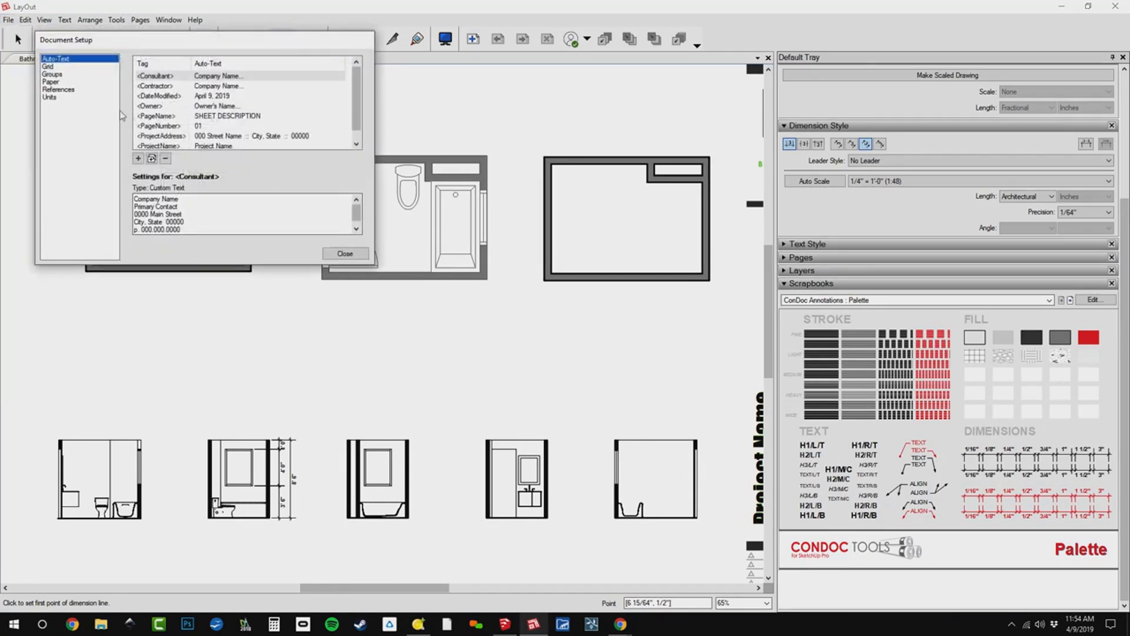
left_click(81, 90)
left_click(261, 109)
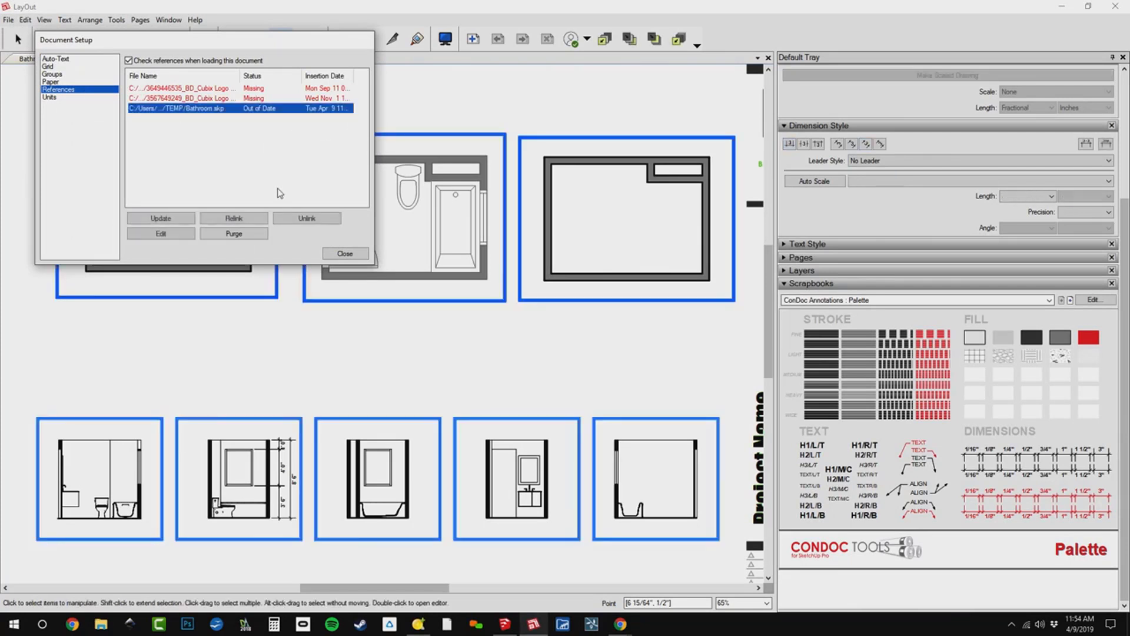
left_click_drag(285, 41, 1002, 245)
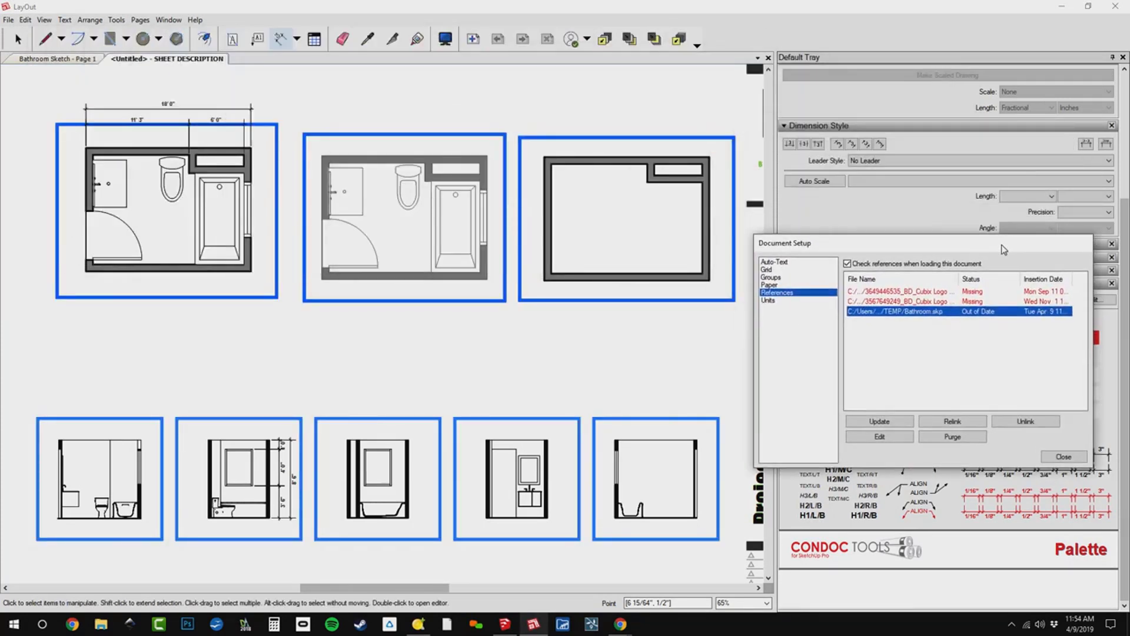
left_click(894, 422)
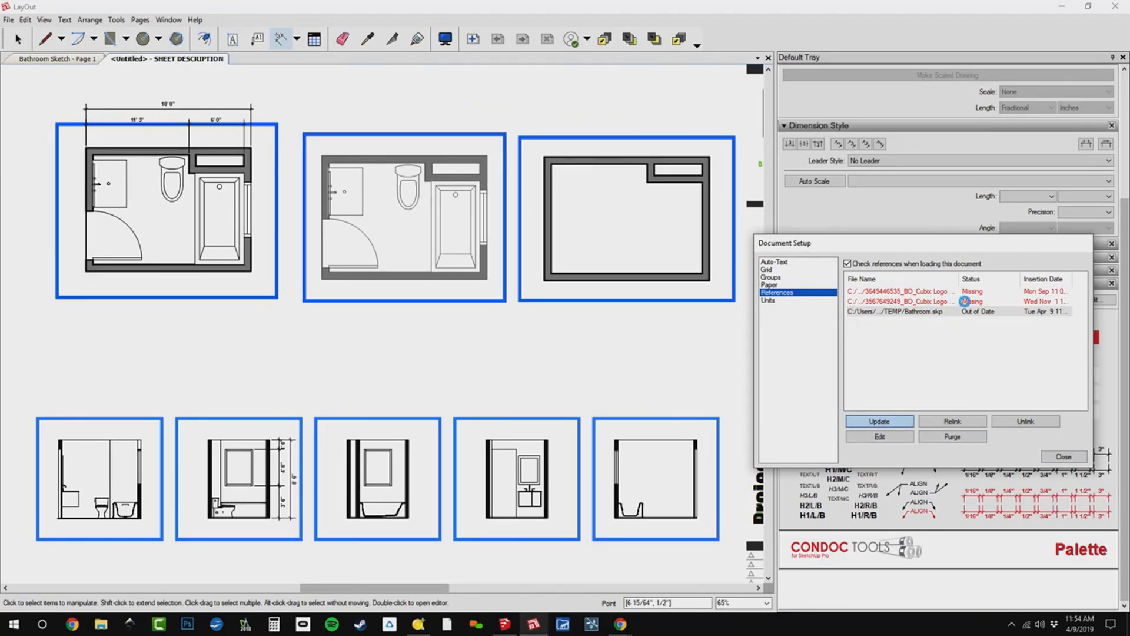